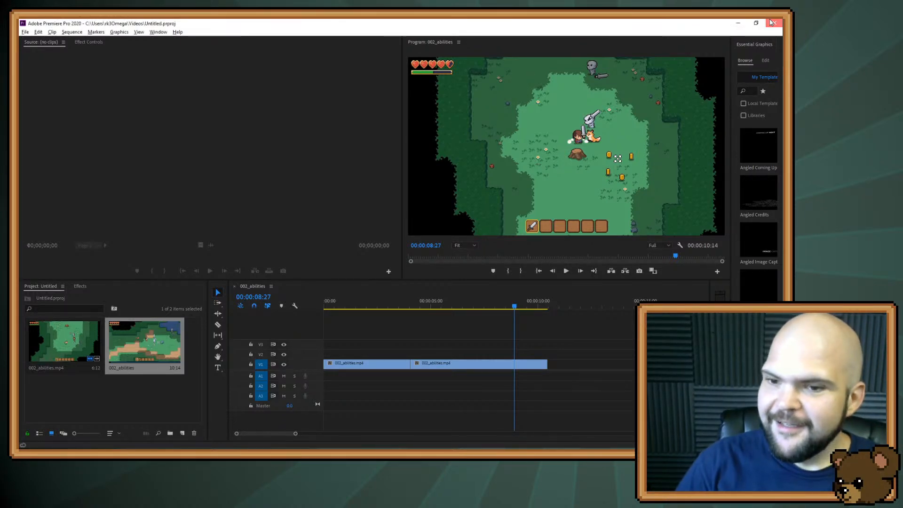
Switch to the Godot project and open the PartyMemberData.gd and CharacterData.gd scripts for viewing
click(747, 22)
click(669, 81)
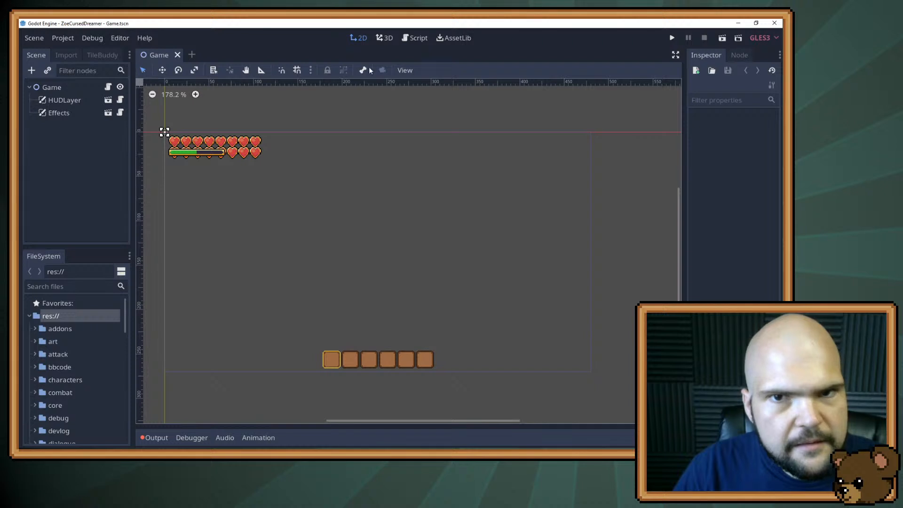
click(412, 43)
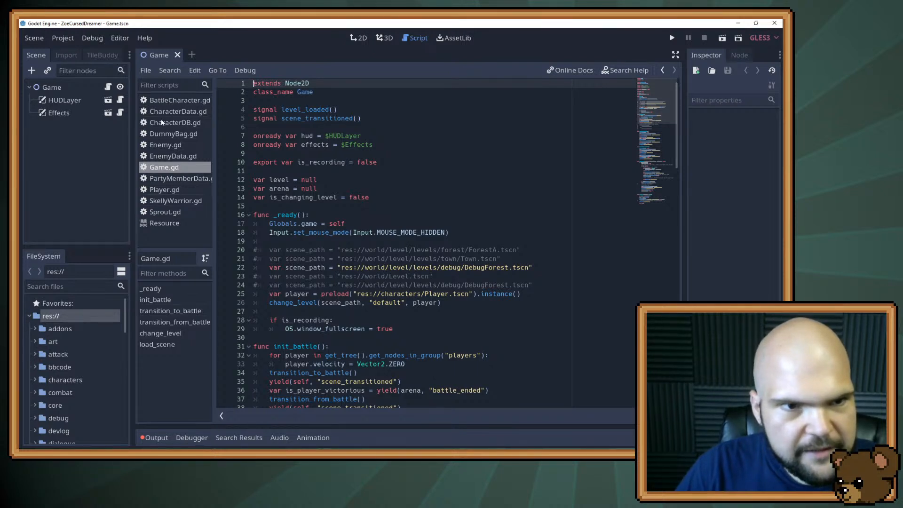
click(164, 182)
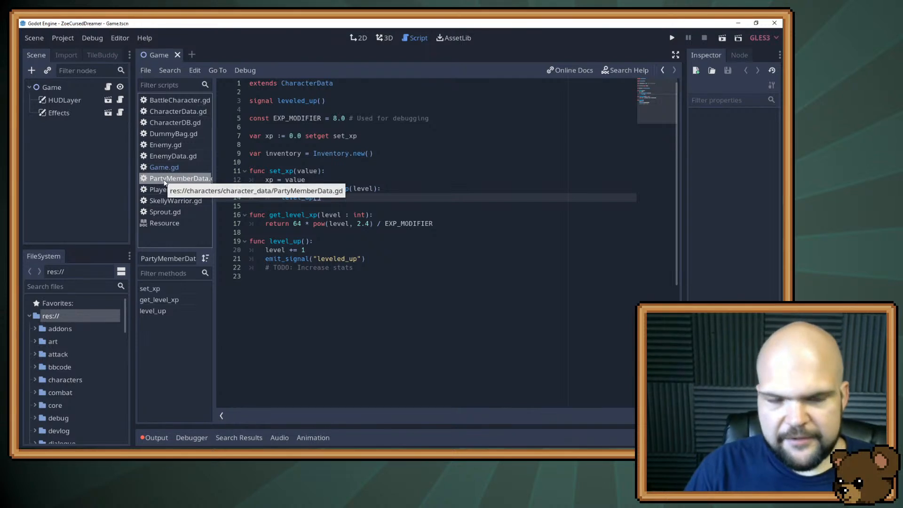
click(189, 114)
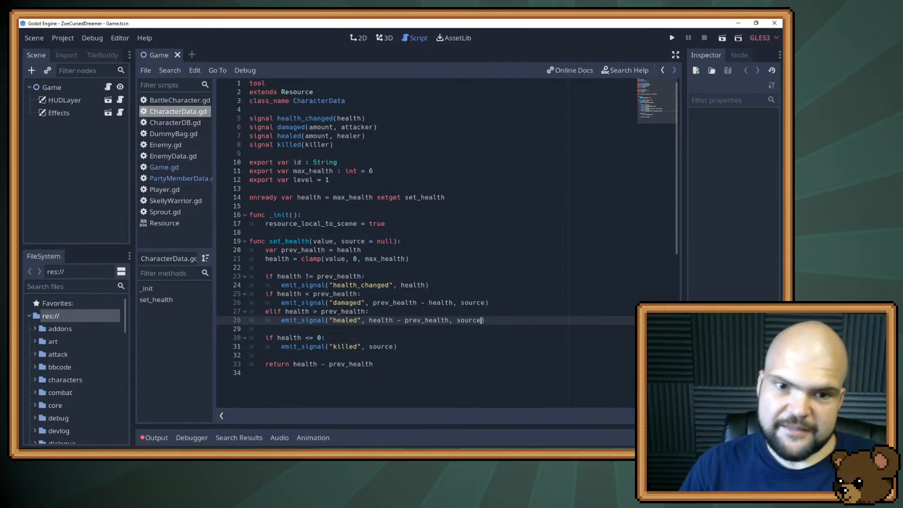
Examine the max_health and level variables in CharacterData.gd and the xp and inventory variables in PartyMemberData.gd
double_click(312, 171)
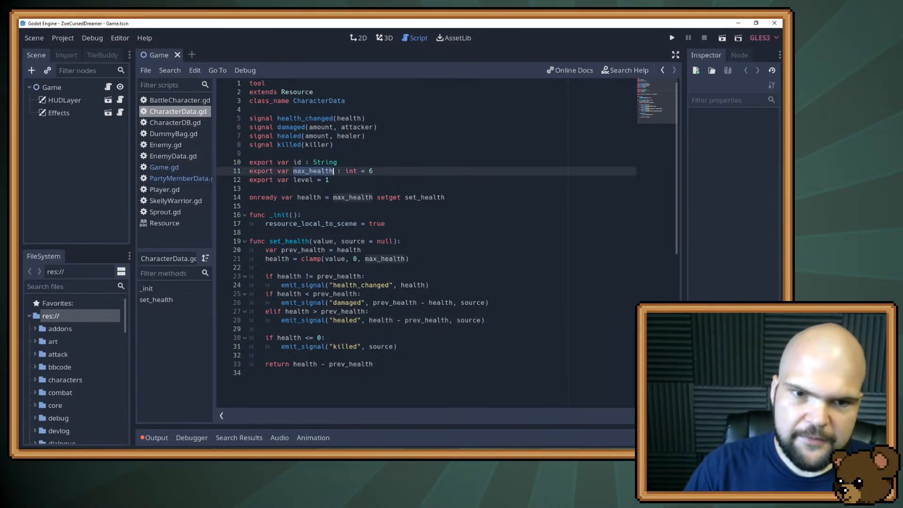
double_click(299, 181)
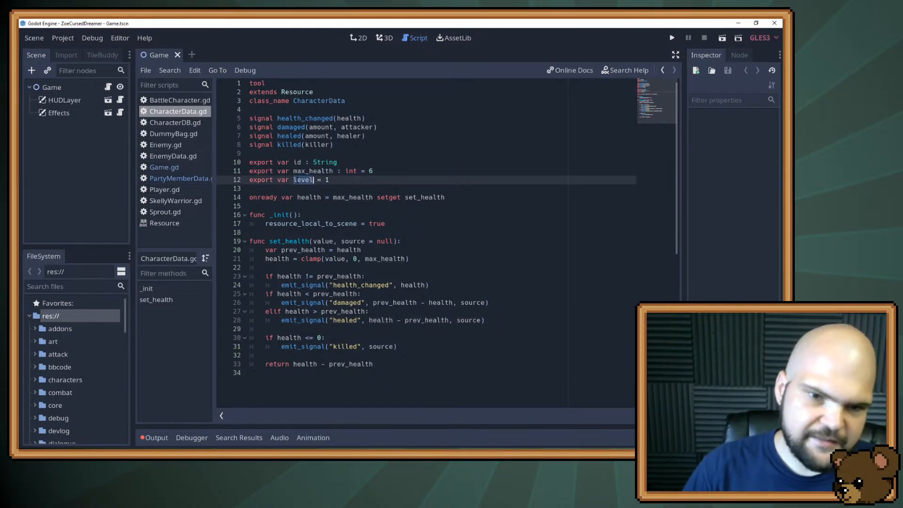
click(163, 178)
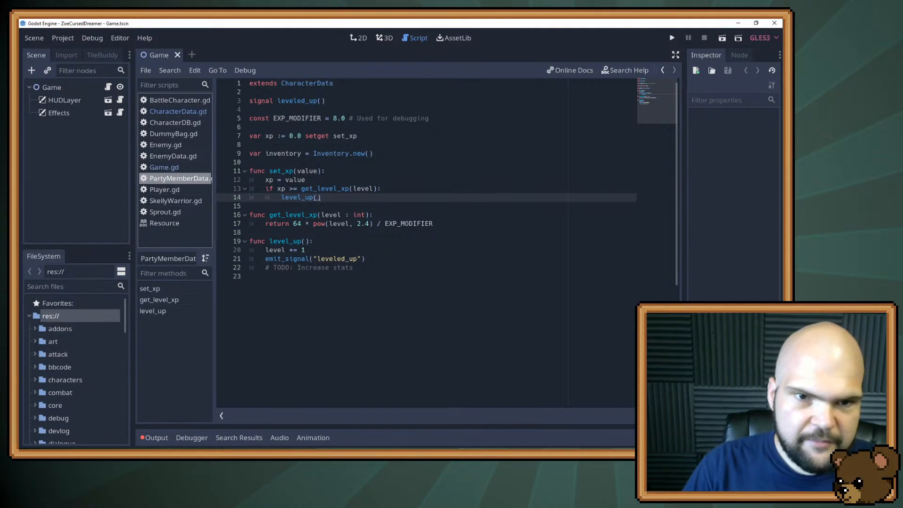
double_click(269, 136)
double_click(287, 153)
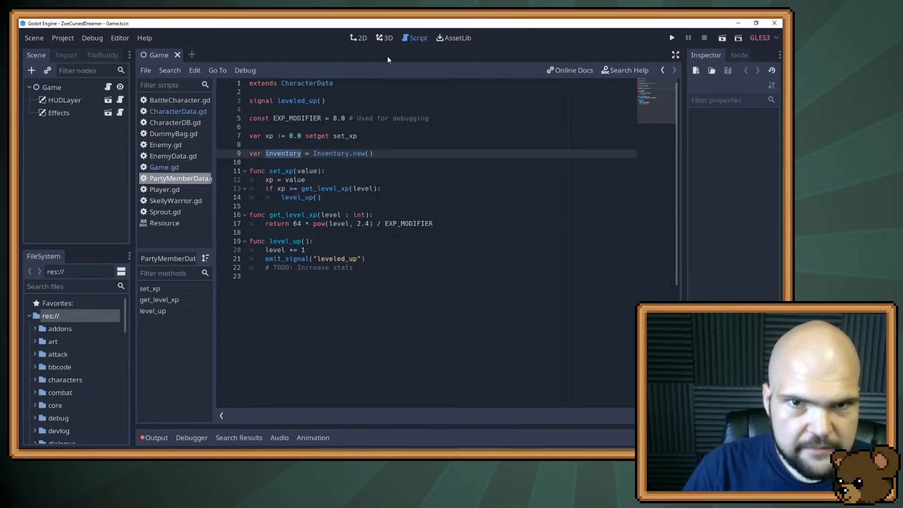
Set the EXP_MODIFIER constant in PartyMemberData.gd to 1.0 and run the game
click(339, 126)
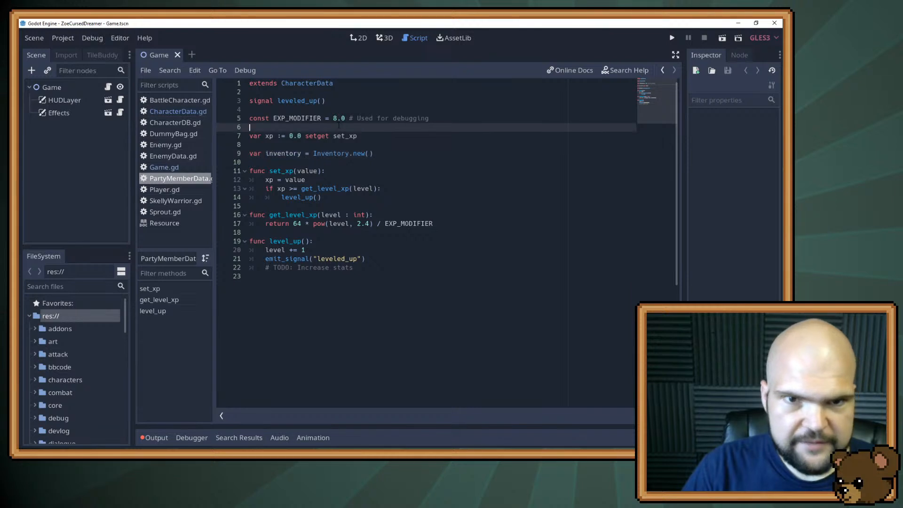
key(Up)
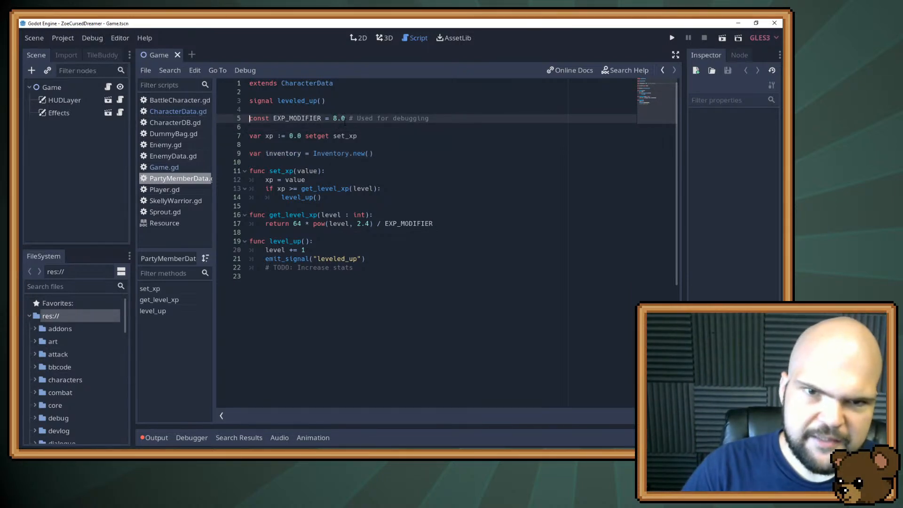
click(337, 119)
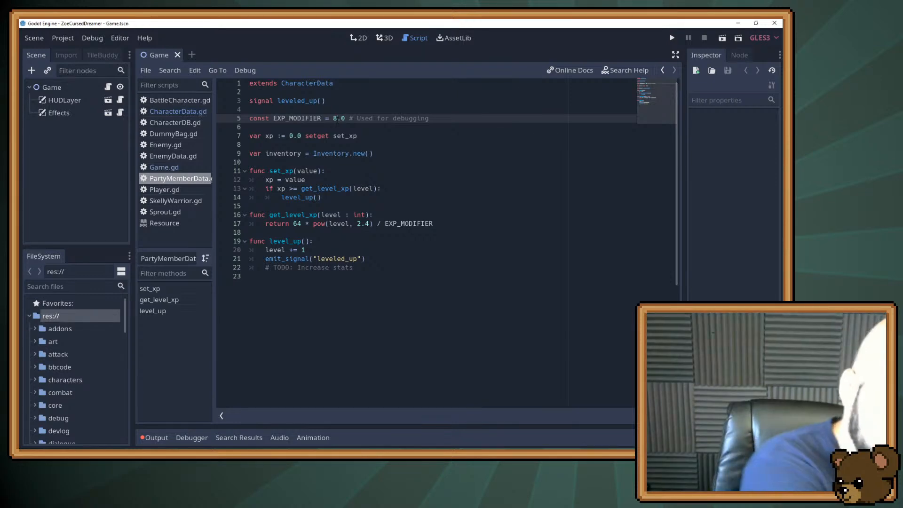
key(BackSpace)
text(1)
key(F5)
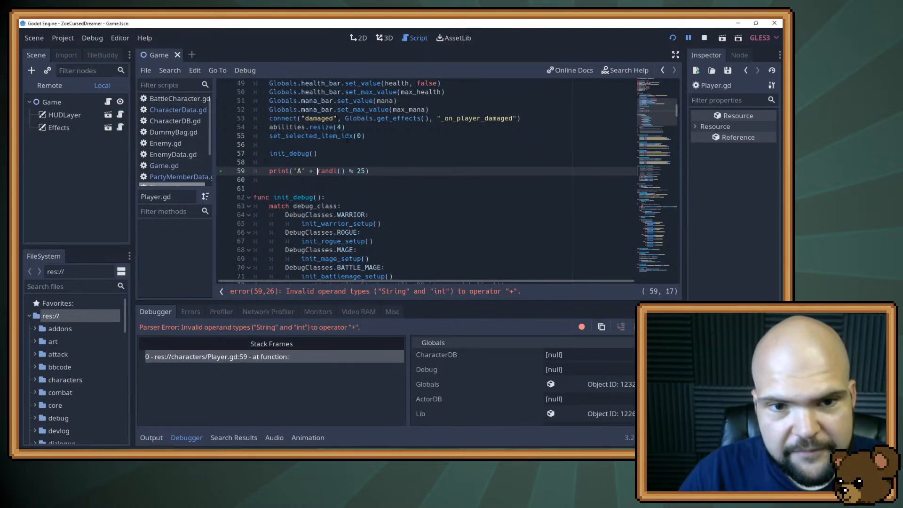
Delete the random-letter print statement below the init_debug() call in Player.gd and run the game again
click(393, 162)
drag(395, 171, 395, 158)
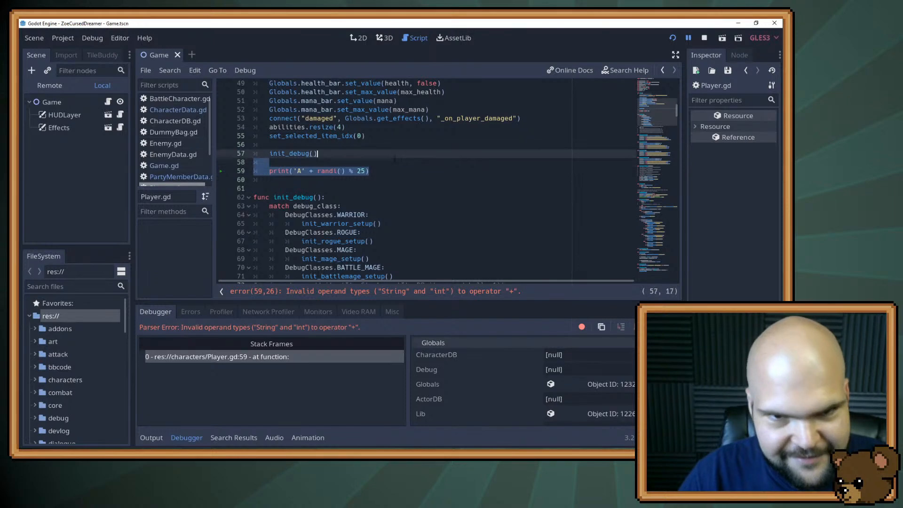
key(BackSpace)
key(F5)
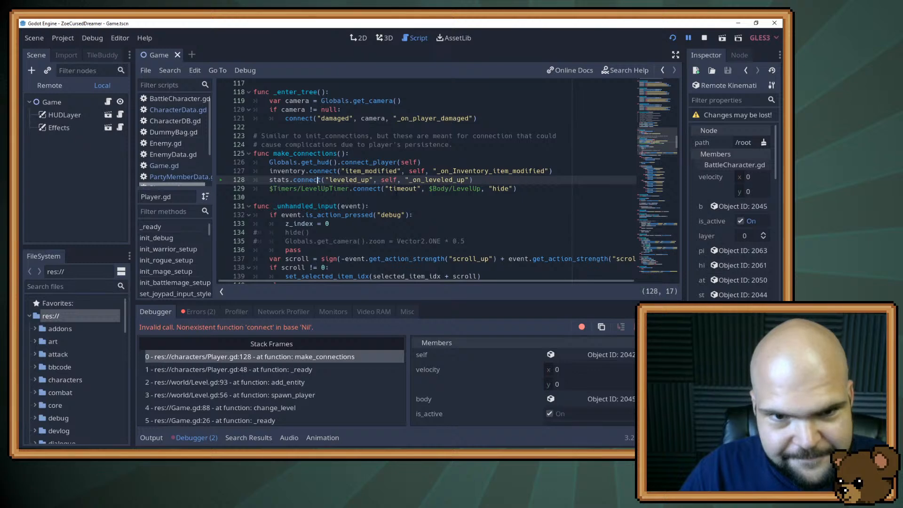
key(ctrl+k)
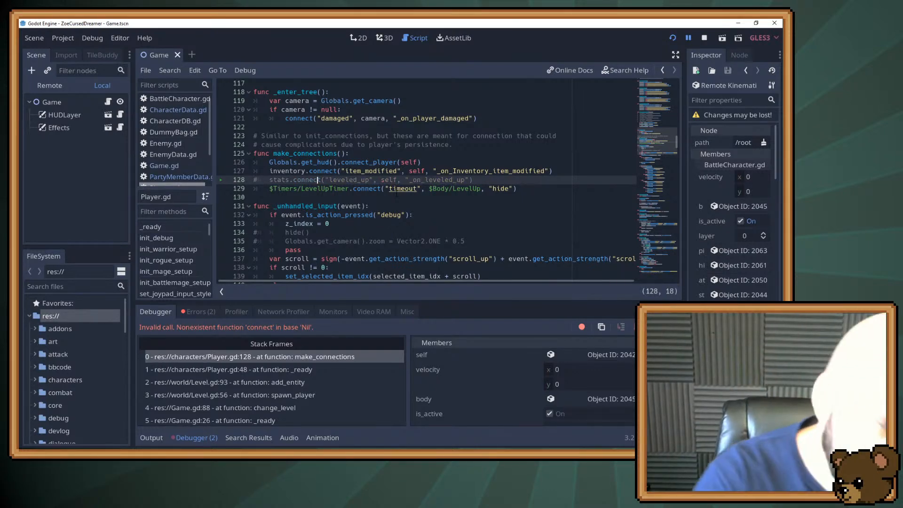
key(ctrl+k)
key(End)
key(F5)
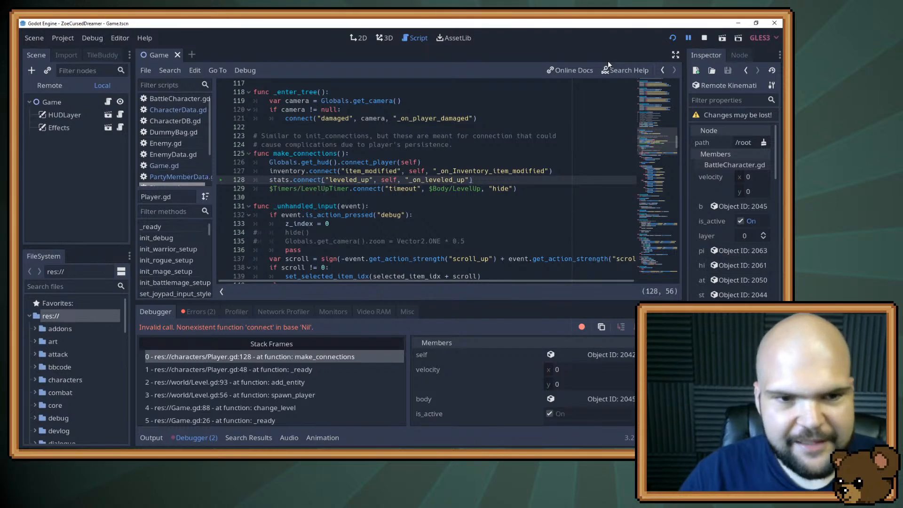
Search the project files for "Player" and open the Player.tscn scene in the 2D workspace
click(51, 285)
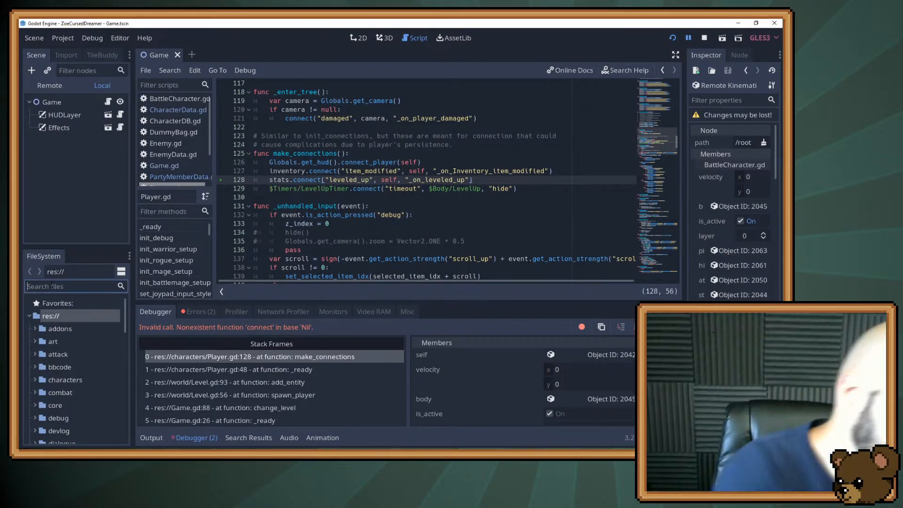
text(Player)
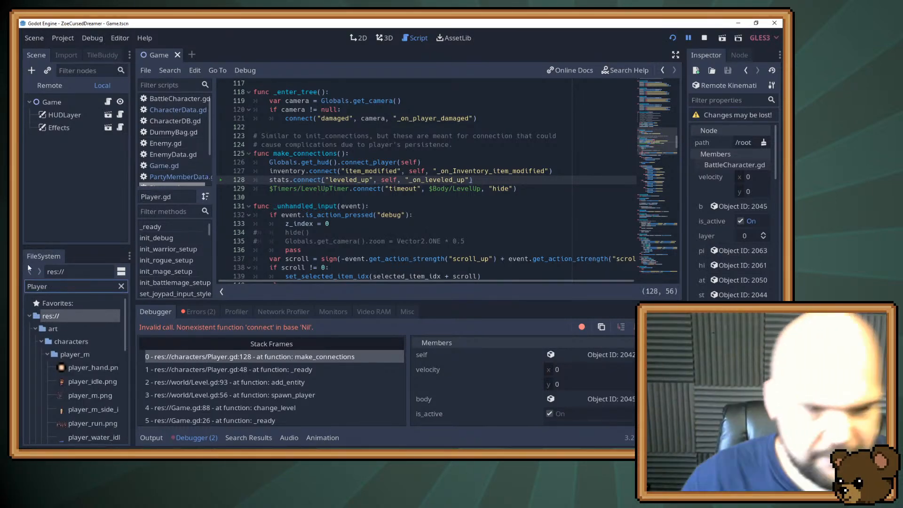
scroll(62, 348, down, 5)
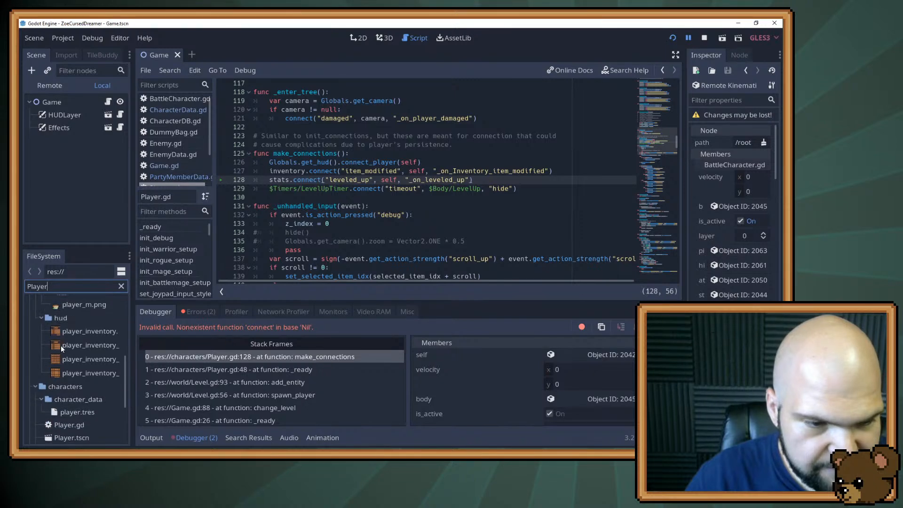
double_click(78, 366)
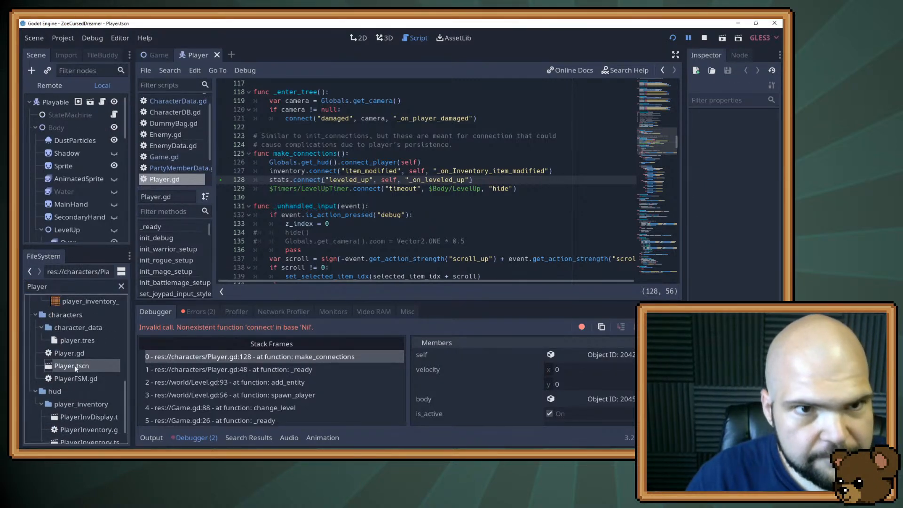
click(359, 38)
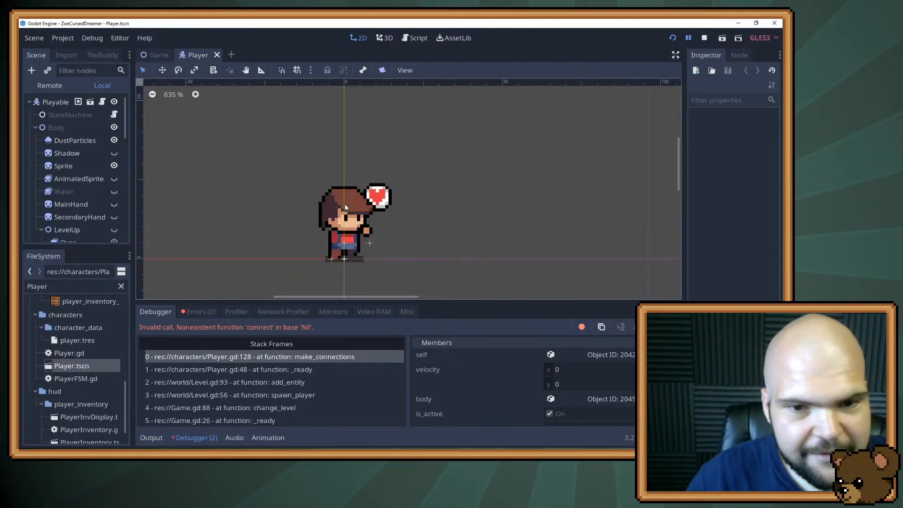
Make the LevelUp node visible in the player scene and view its effect around the character
drag(322, 216, 374, 211)
scroll(50, 191, down, 3)
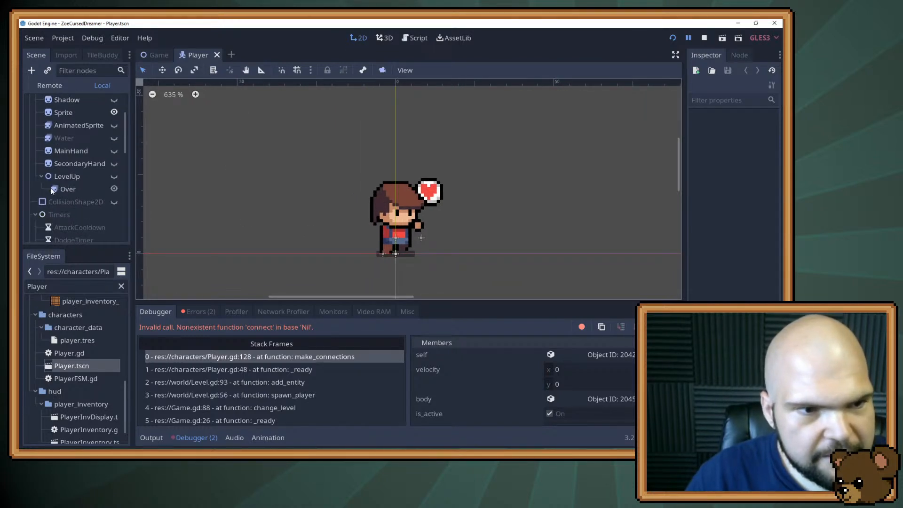
click(113, 177)
drag(250, 179, 221, 179)
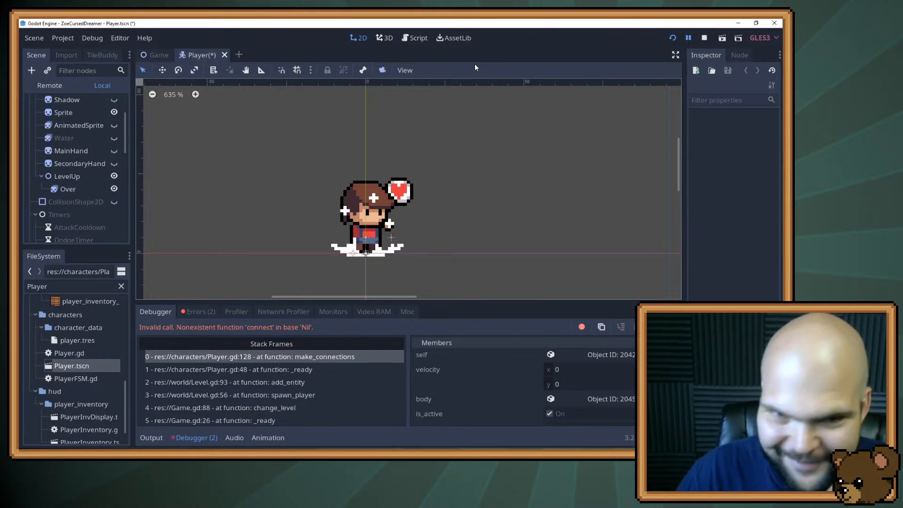
click(408, 40)
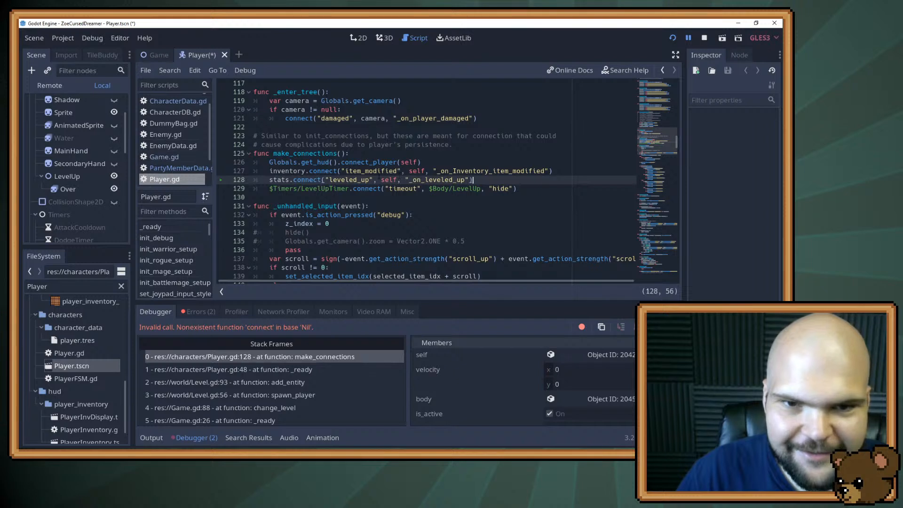
click(358, 38)
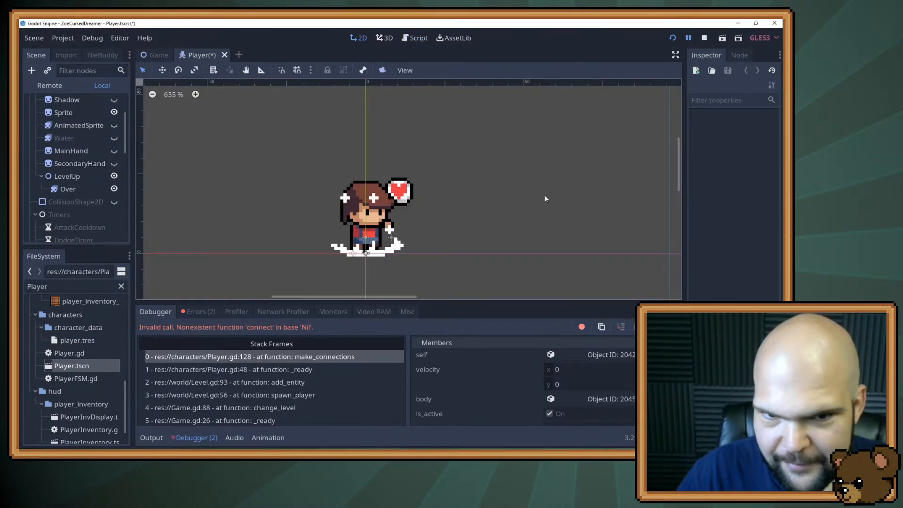
Inspect the stats reference in make_connections in Player.gd and save the player scene
click(413, 38)
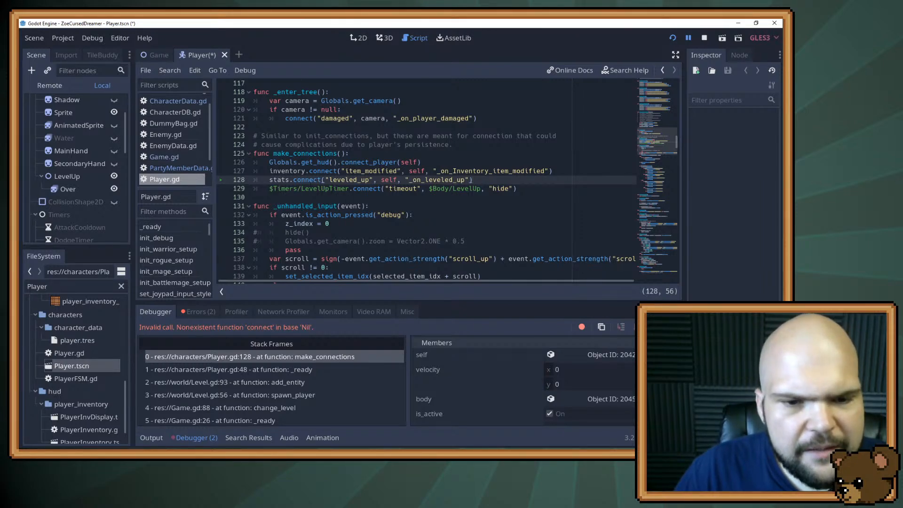
double_click(286, 180)
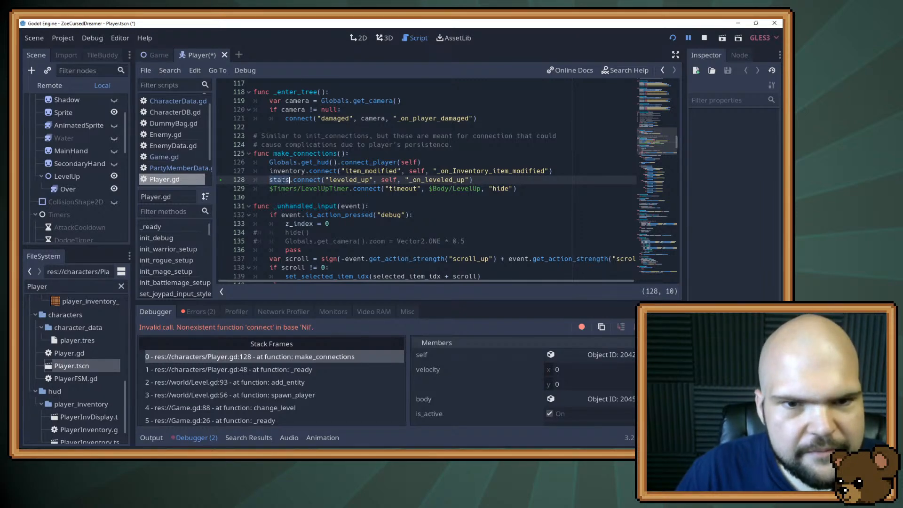
scroll(424, 181, up, 8)
key(ctrl+s)
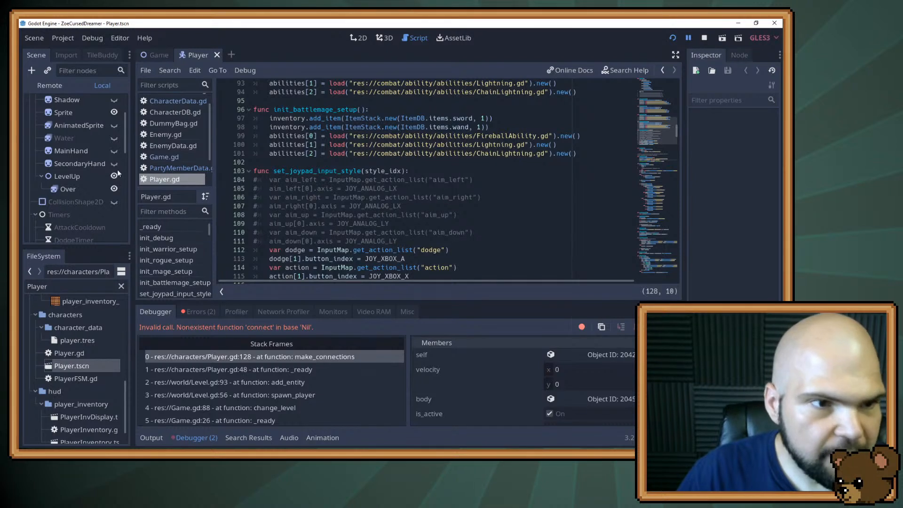
Assign the player.tres character data resource to the player scene's root node and save the scene
scroll(84, 165, up, 3)
click(49, 103)
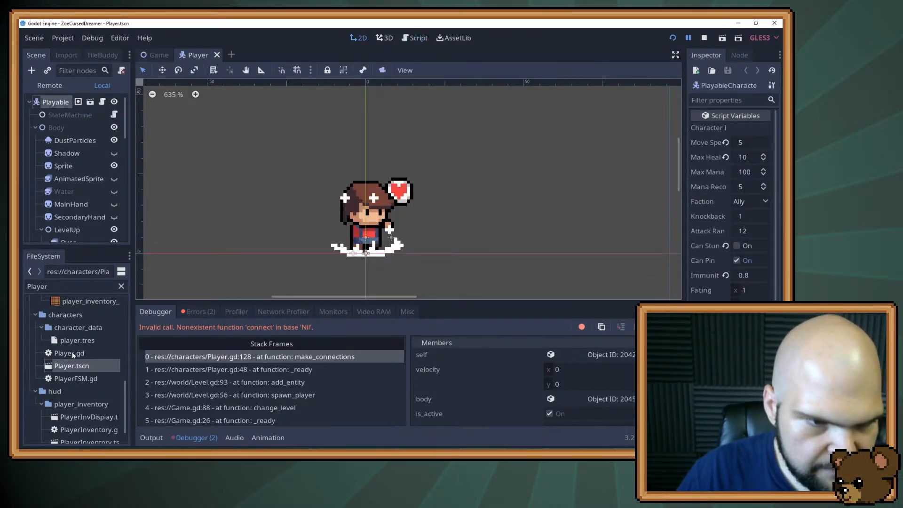
drag(75, 341, 750, 348)
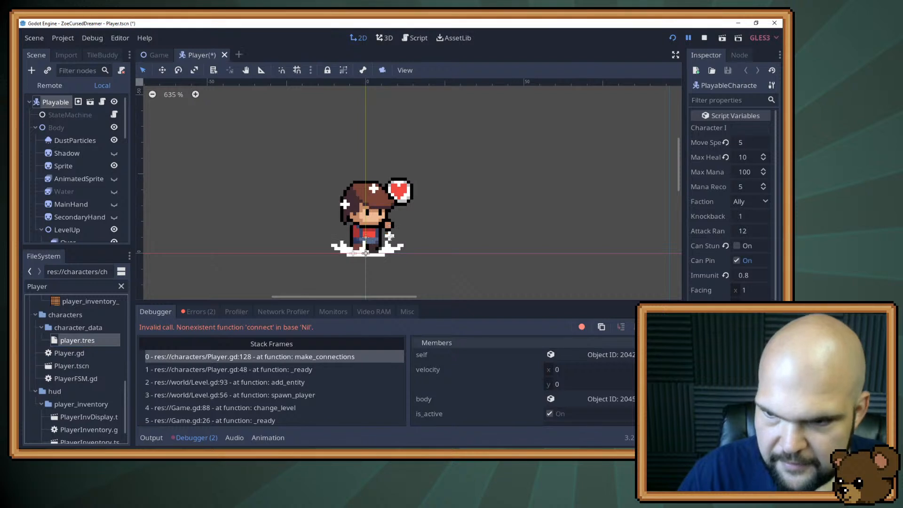
key(ctrl+s)
Search the project files for "Skelly" and open the SkellyWarrior.tscn scene
click(51, 287)
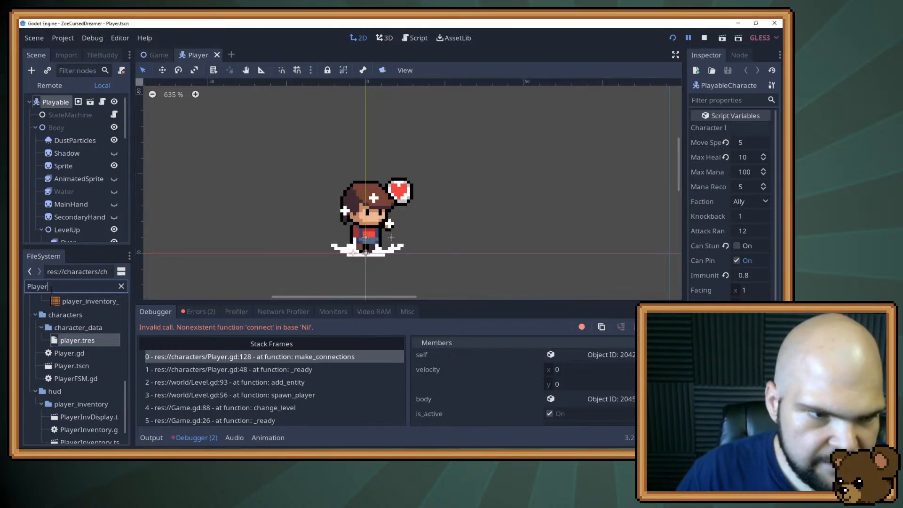
key(ctrl+a)
text(Skelly)
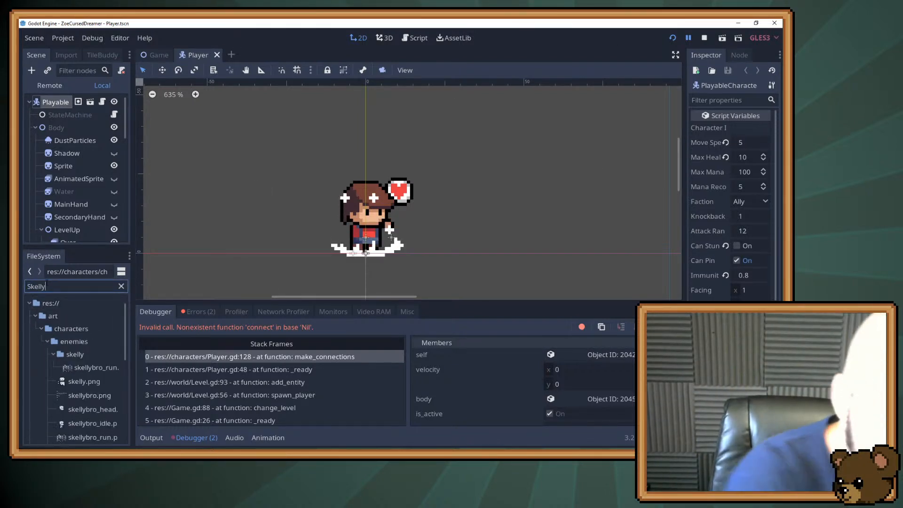
scroll(64, 369, down, 4)
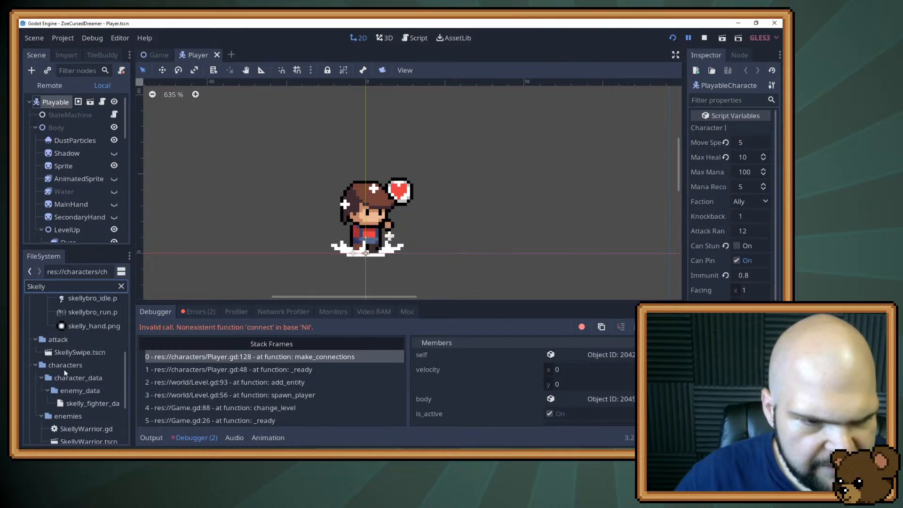
scroll(64, 368, down, 4)
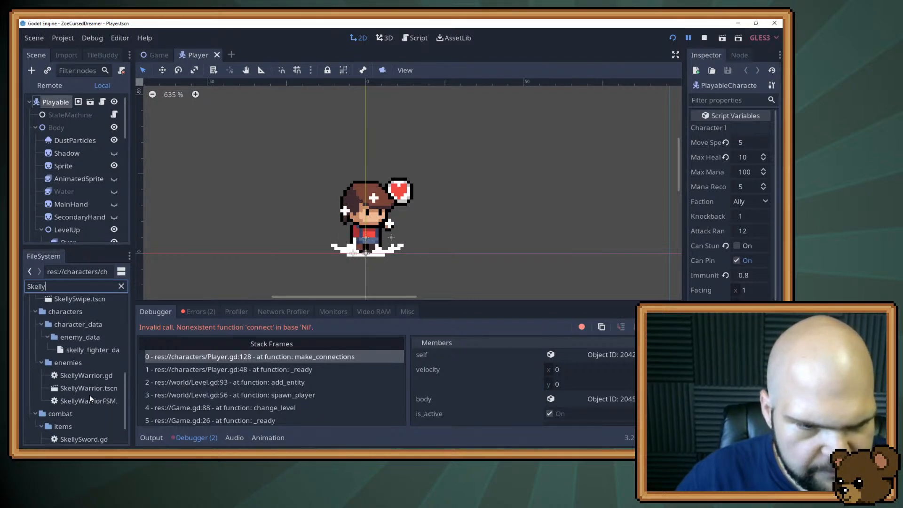
scroll(90, 398, down, 2)
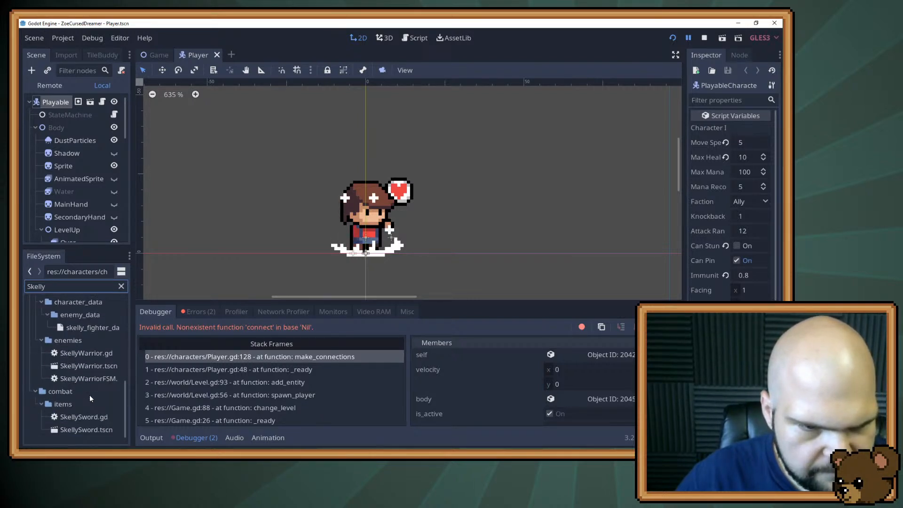
click(83, 430)
click(83, 368)
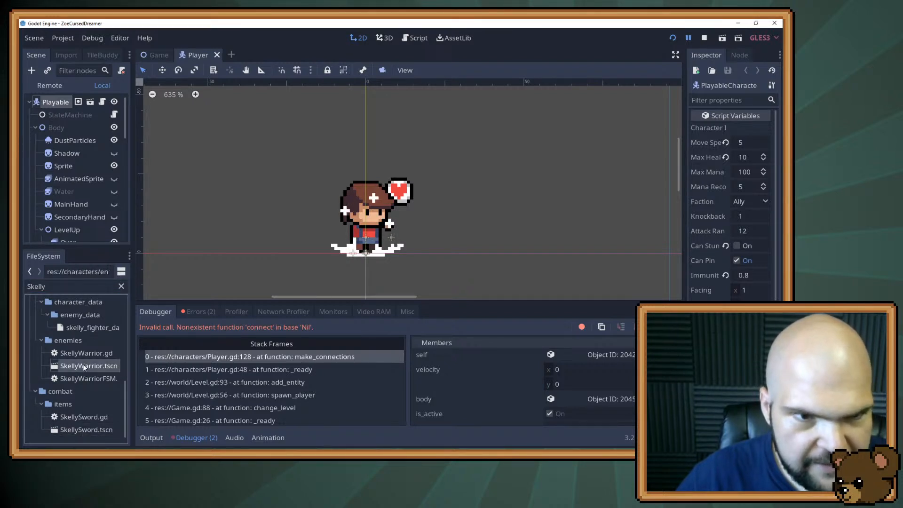
double_click(84, 366)
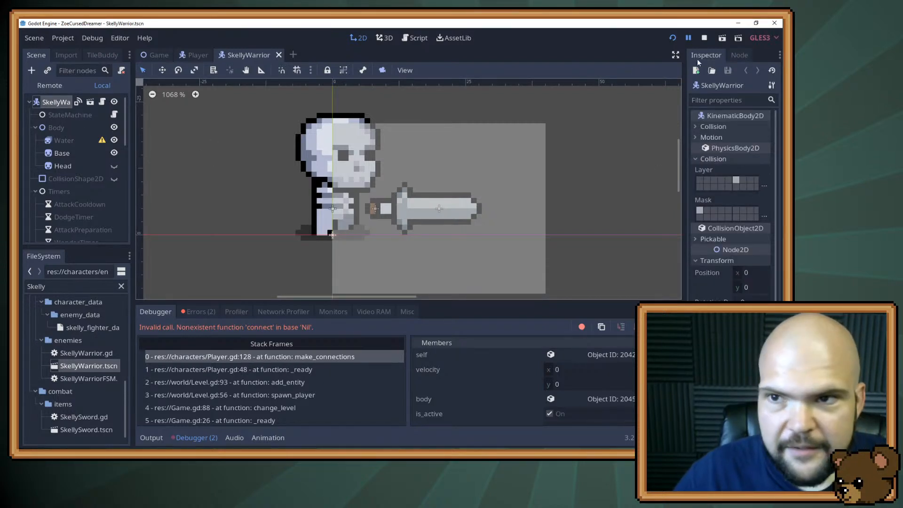
Run the game briefly, stop it, and hide the LevelUp node in the Player scene
click(673, 38)
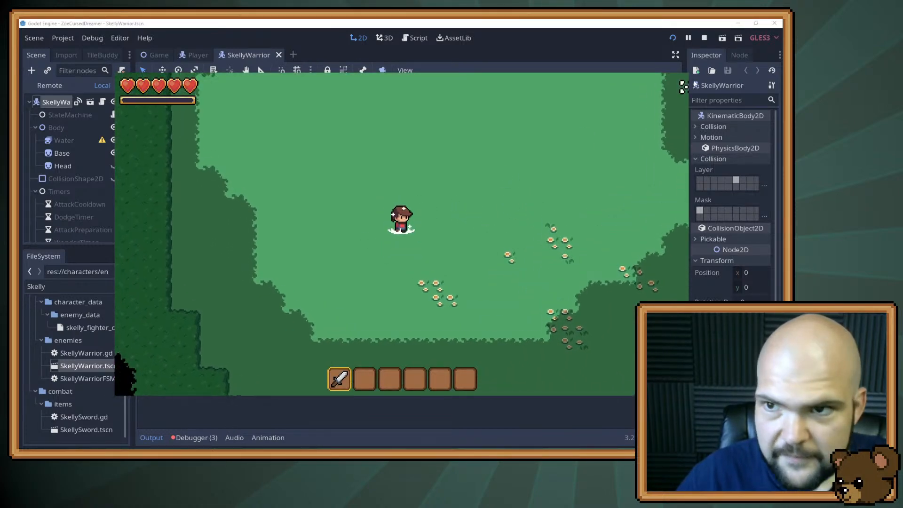
click(704, 38)
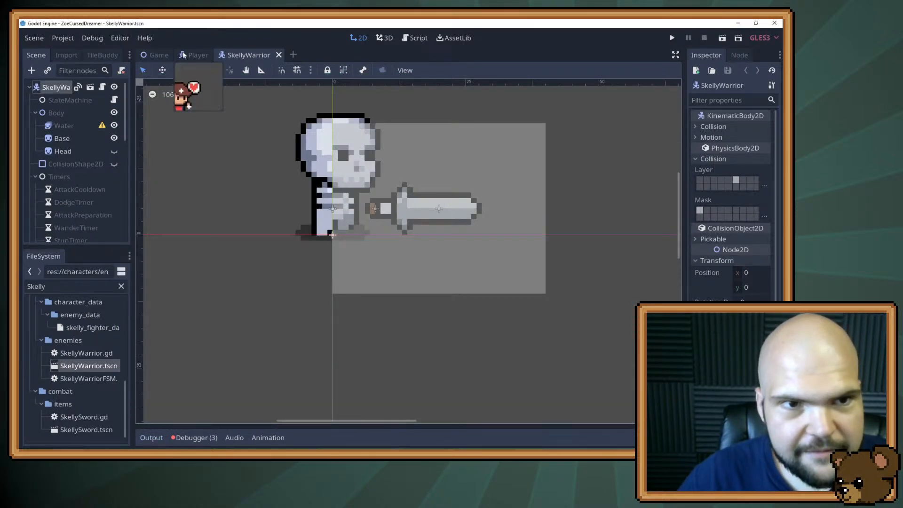
click(184, 56)
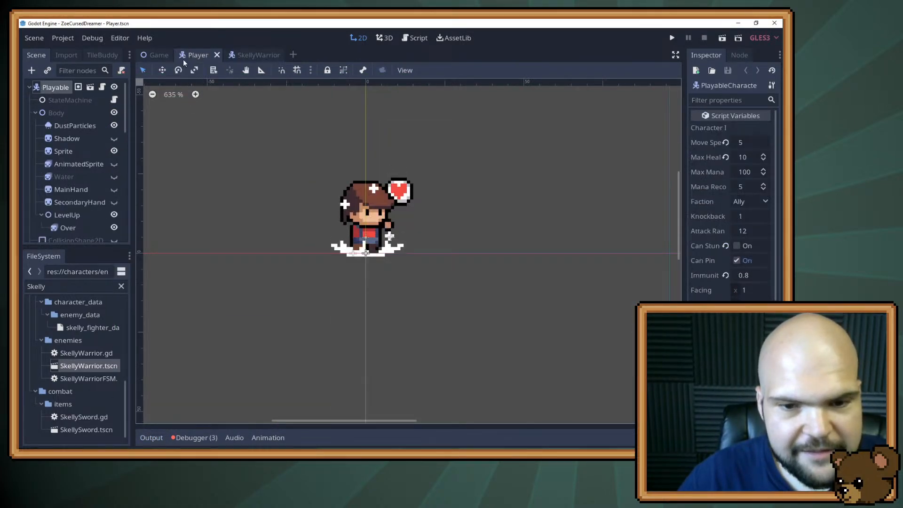
click(114, 215)
Run the game again, walk the character up to the skeletons and attack them with the sword
click(672, 38)
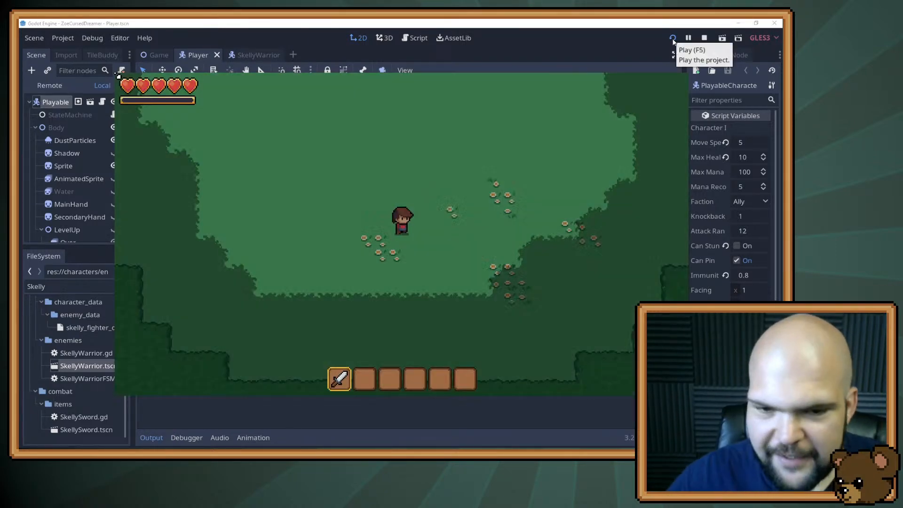
scroll(594, 78, down, 1)
scroll(569, 100, up, 1)
key(a)
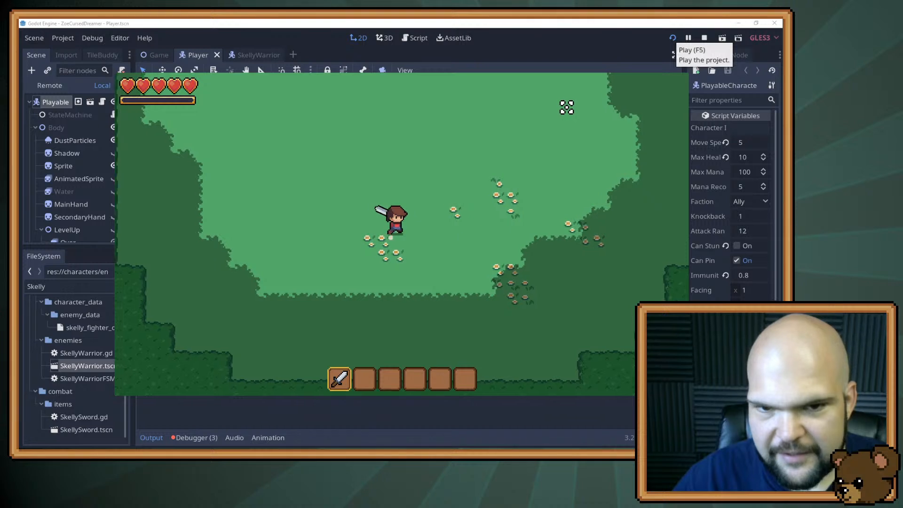
key(w)
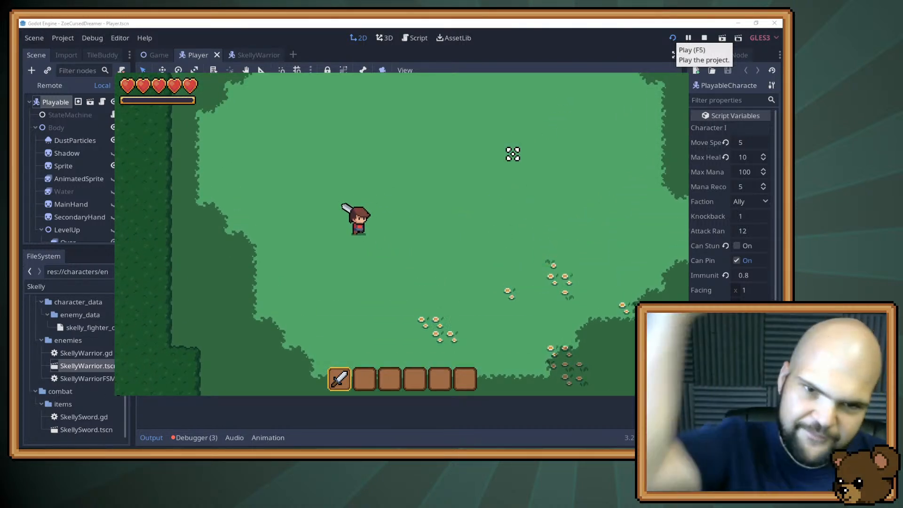
key(w)
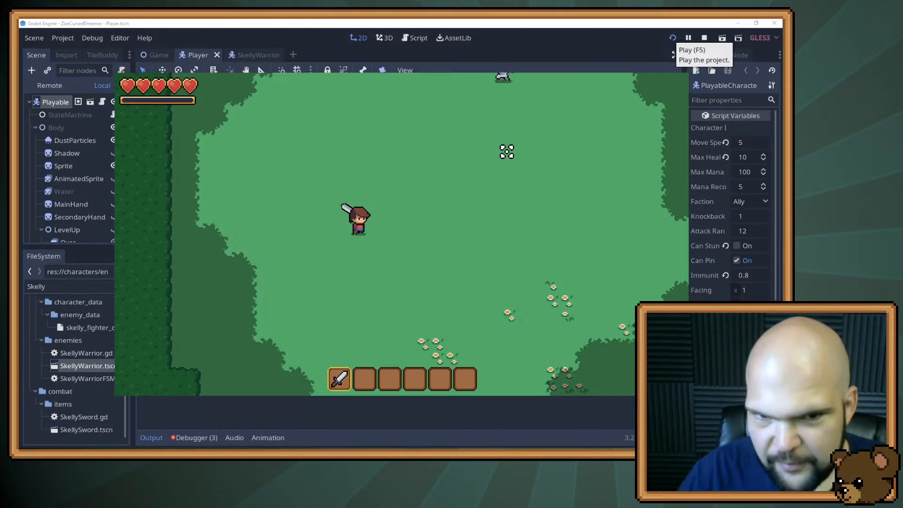
key(w)
key(d)
click(490, 142)
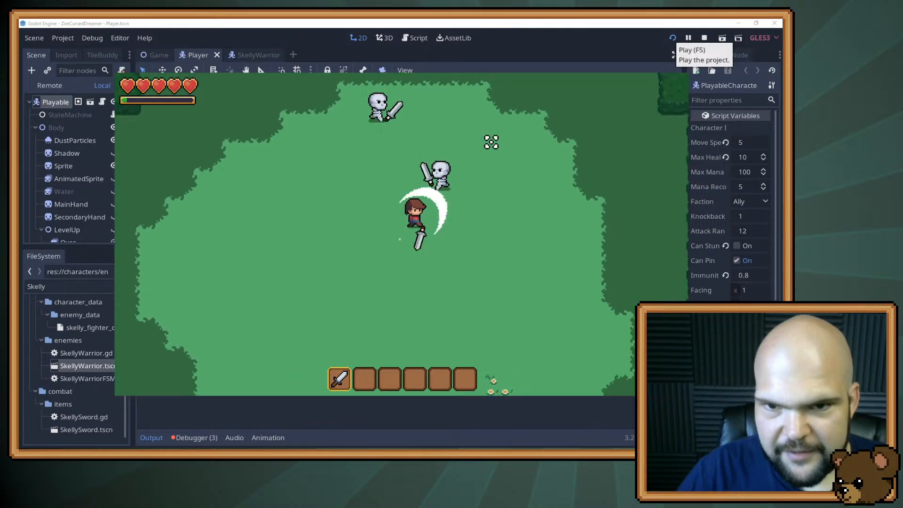
click(348, 174)
key(a)
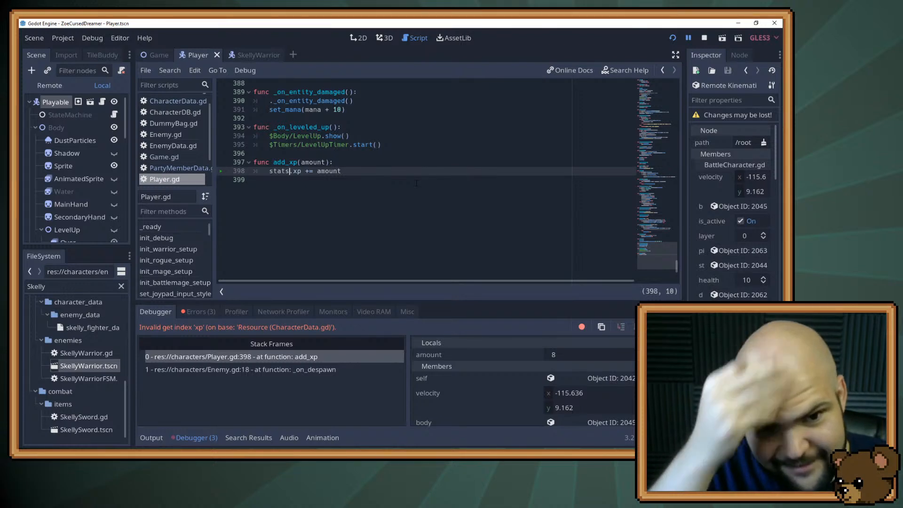
Review add_xp in Player.gd, search the project files for "player" and open the player.tres resource for inspection
scroll(376, 158, up, 3)
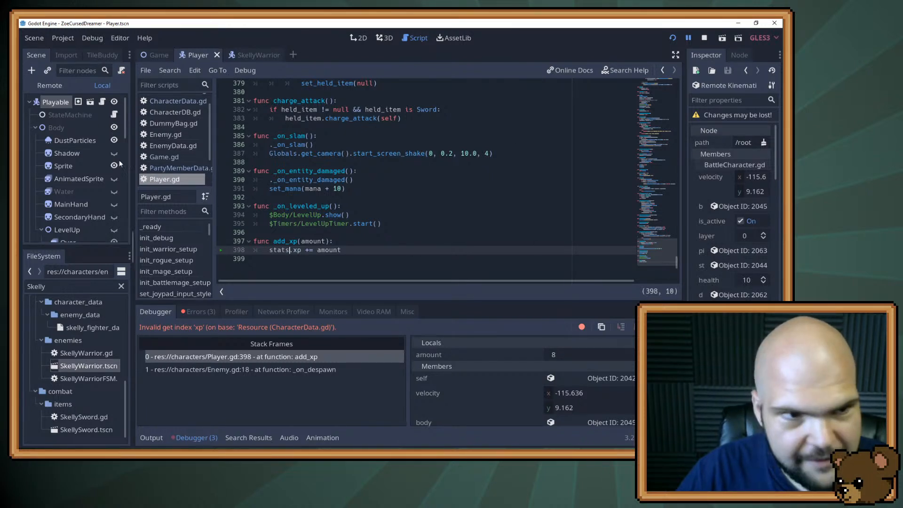
double_click(53, 285)
text(player)
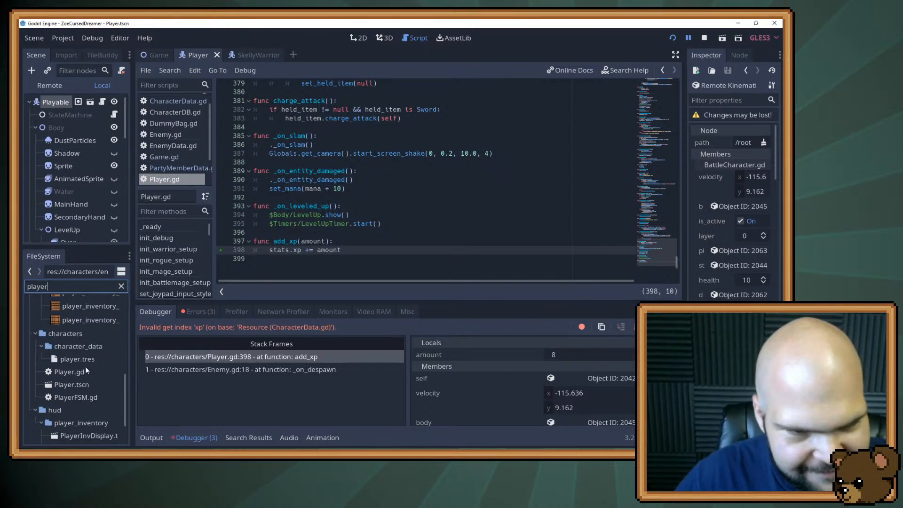
double_click(79, 360)
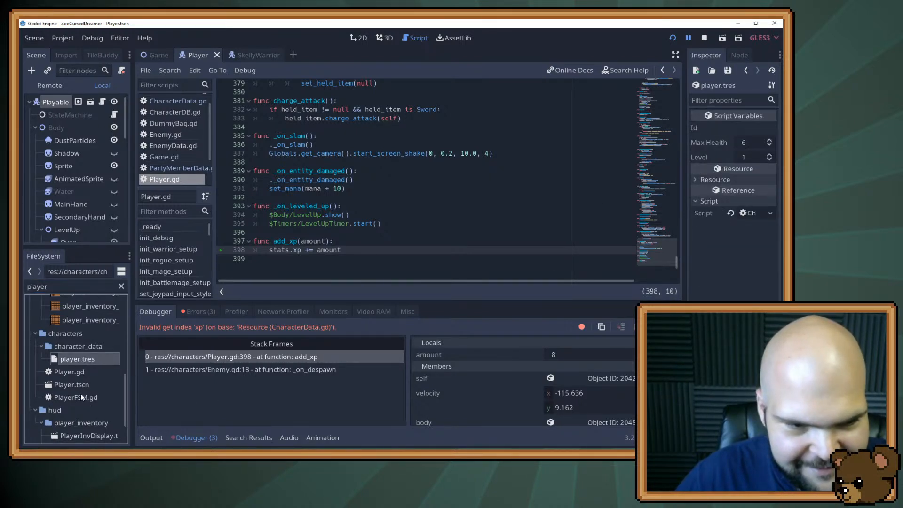
Search the project files for "Data" and assign the PartyMemberData script to the player.tres resource
scroll(80, 395, down, 2)
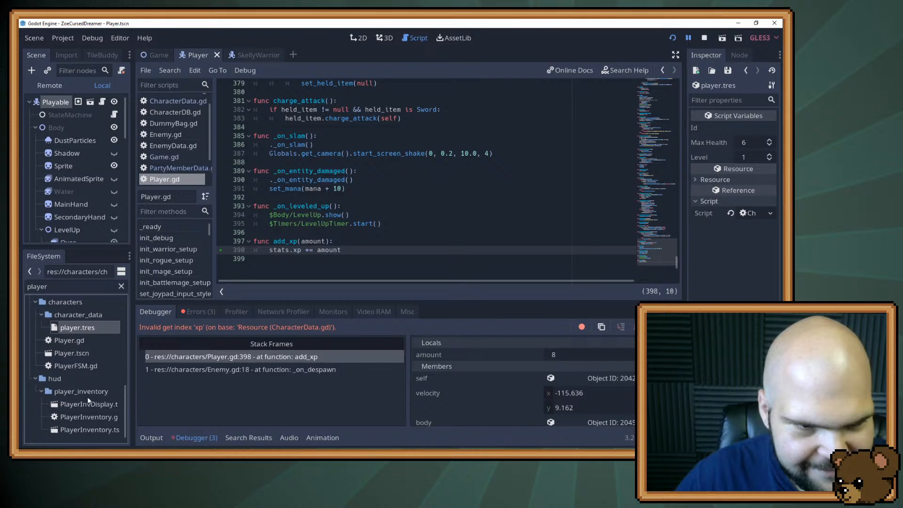
scroll(87, 397, up, 4)
scroll(94, 360, down, 3)
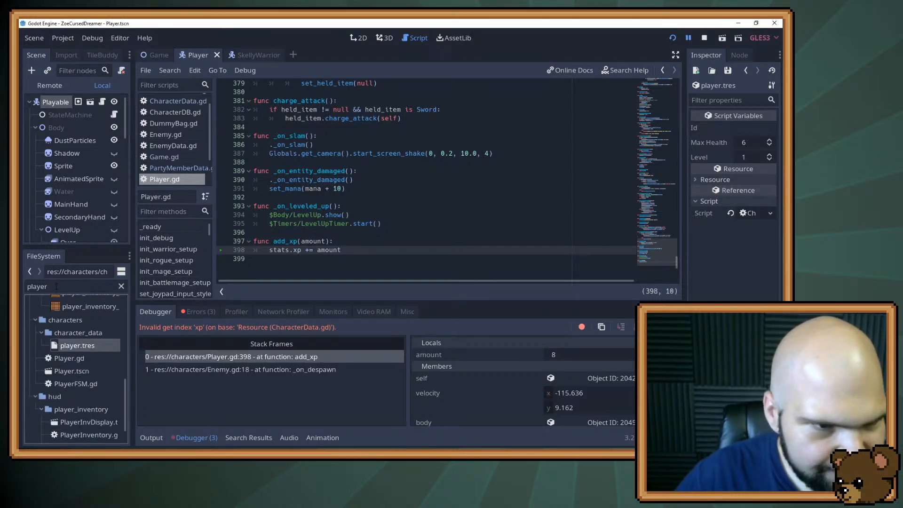
key(BackSpace)
key(BackSpace)
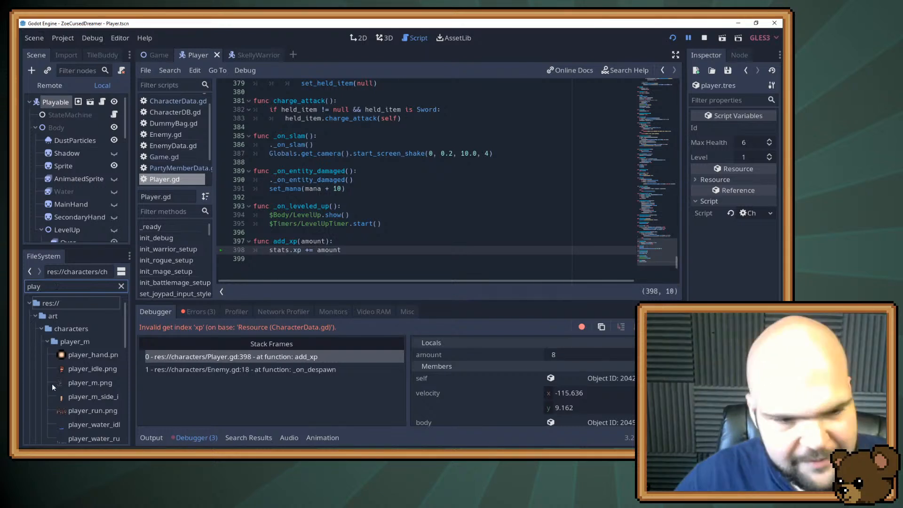
scroll(52, 386, down, 6)
scroll(53, 388, down, 6)
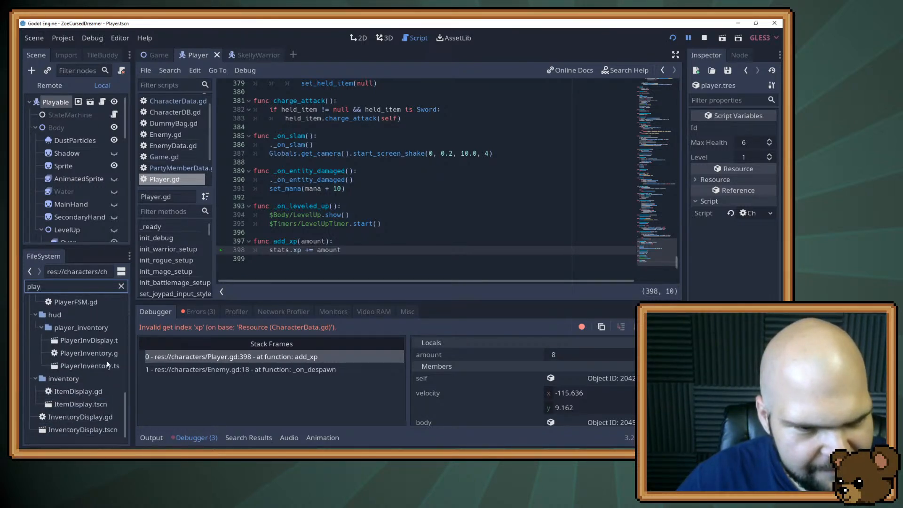
key(ctrl+a)
text(Data)
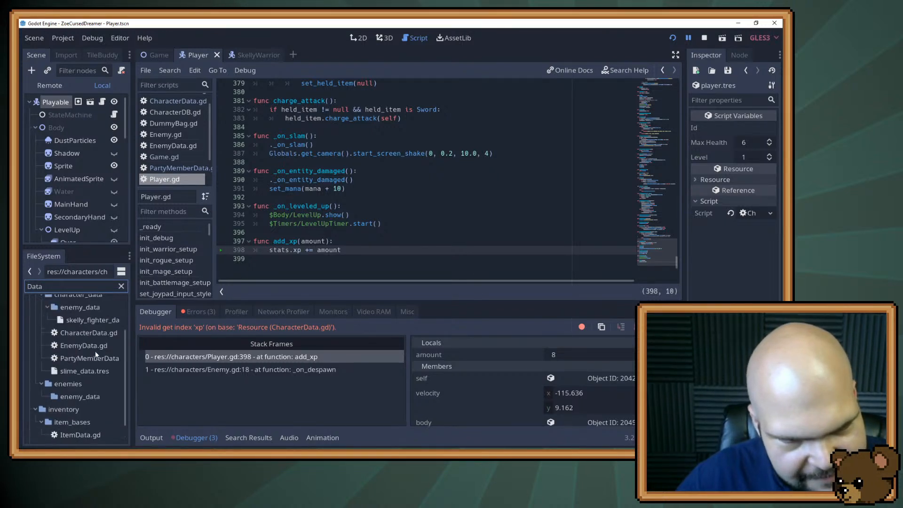
scroll(95, 352, up, 3)
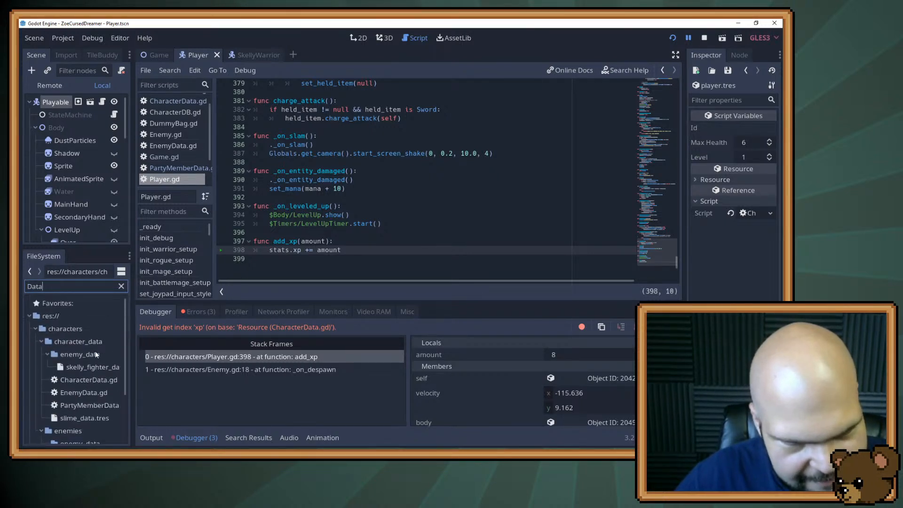
scroll(95, 351, down, 4)
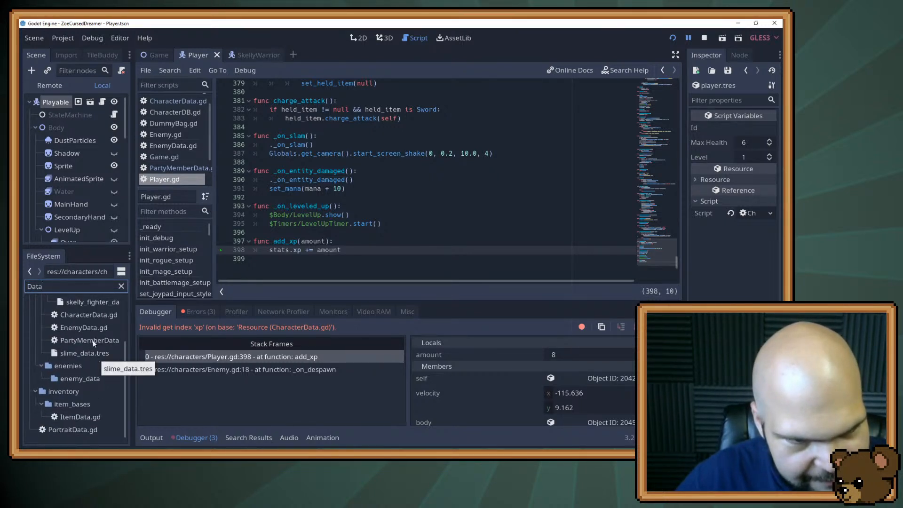
drag(93, 340, 749, 213)
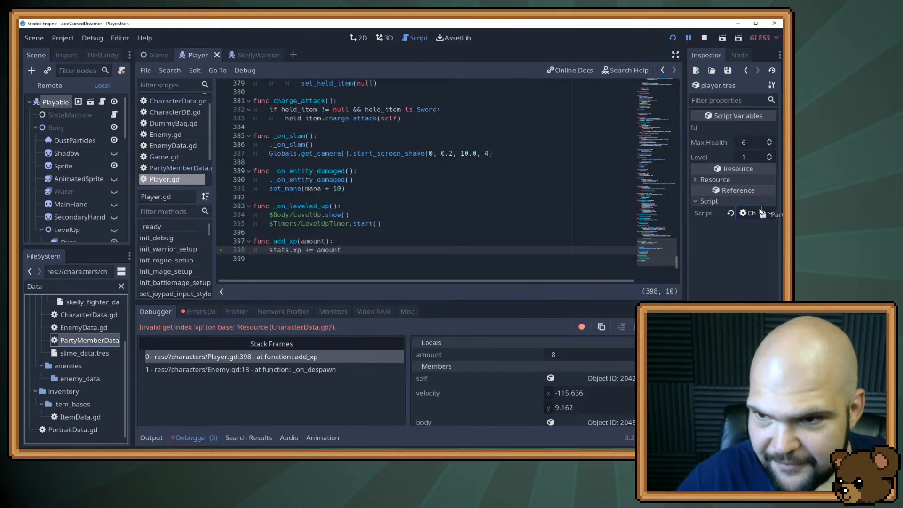
Restart the game and move the character across the clearing towards the skeletons
click(672, 38)
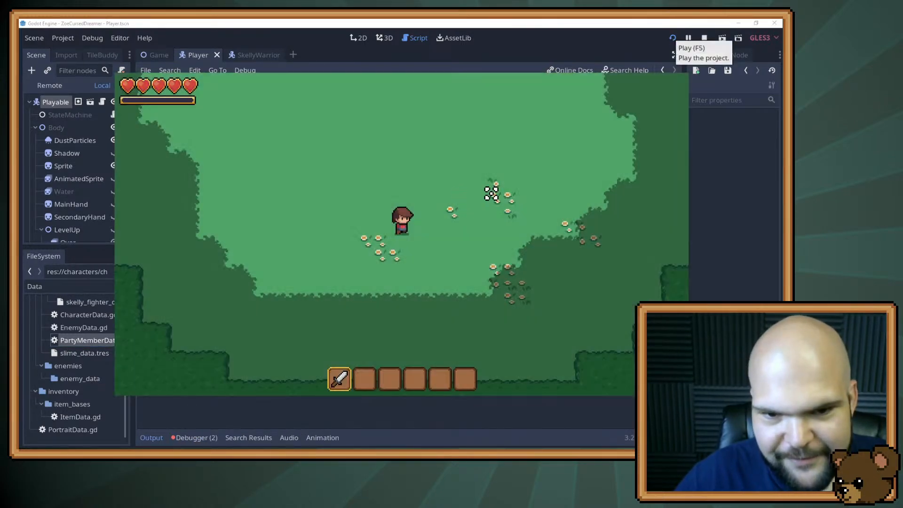
scroll(506, 193, down, 1)
scroll(505, 194, up, 1)
key(w)
key(a)
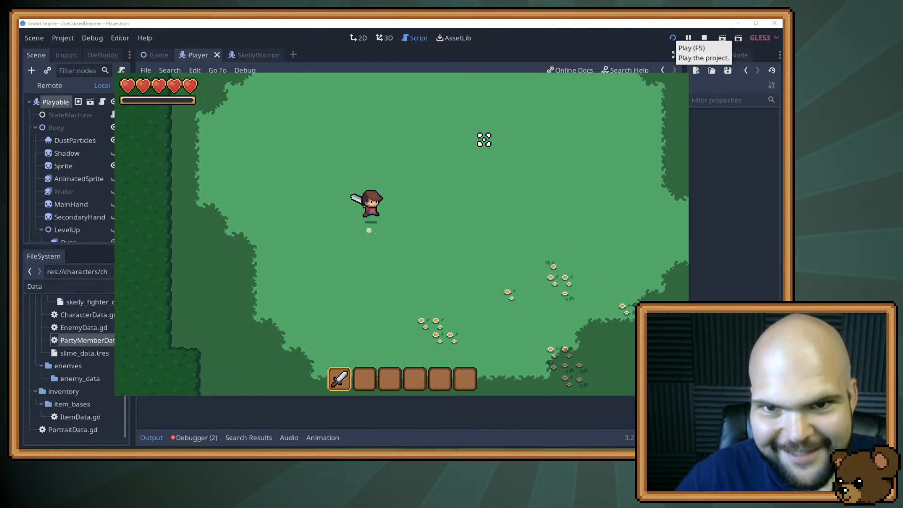
key(d)
click(499, 184)
key(w)
Fight the group of skeletons with repeated sword swings to test the experience gain
click(359, 203)
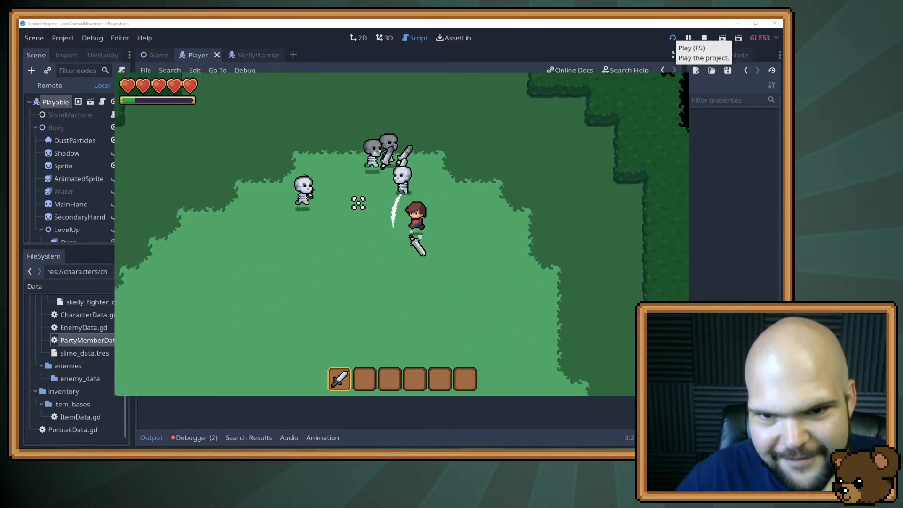
click(356, 202)
key(a)
click(356, 205)
key(s)
click(456, 155)
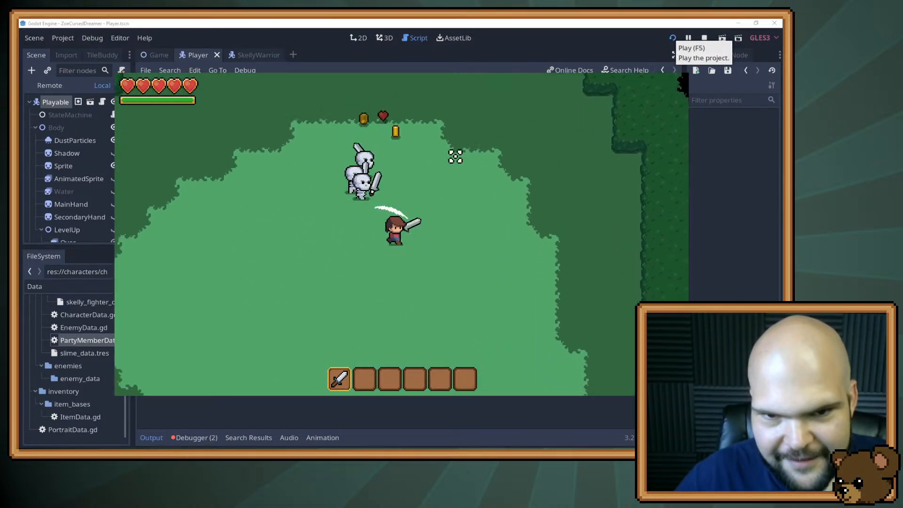
key(a)
key(w)
click(503, 209)
click(501, 215)
click(501, 216)
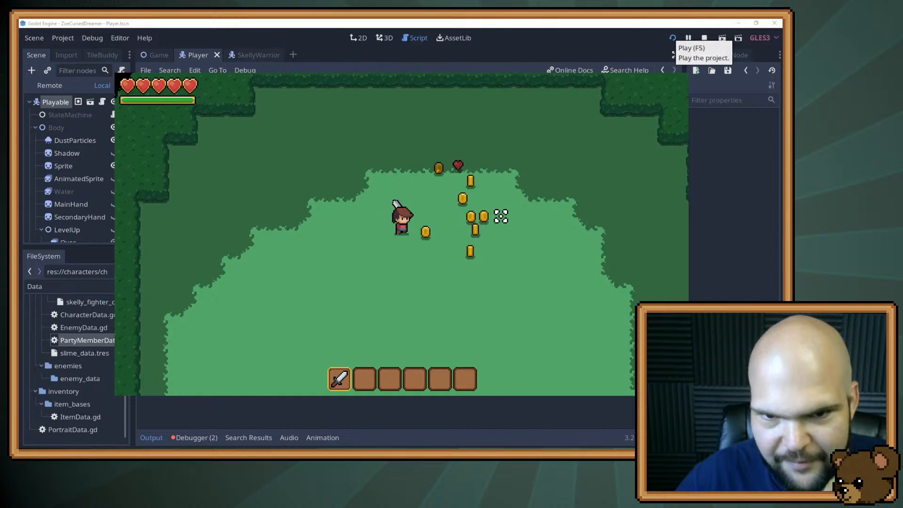
Collect the dropped coins and heart with the character, then stop the running game
click(501, 216)
key(d)
key(w)
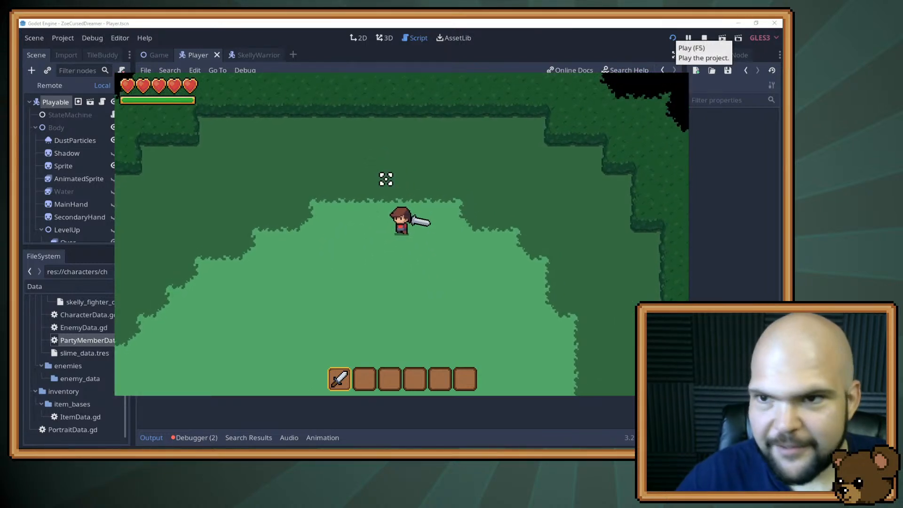
click(705, 39)
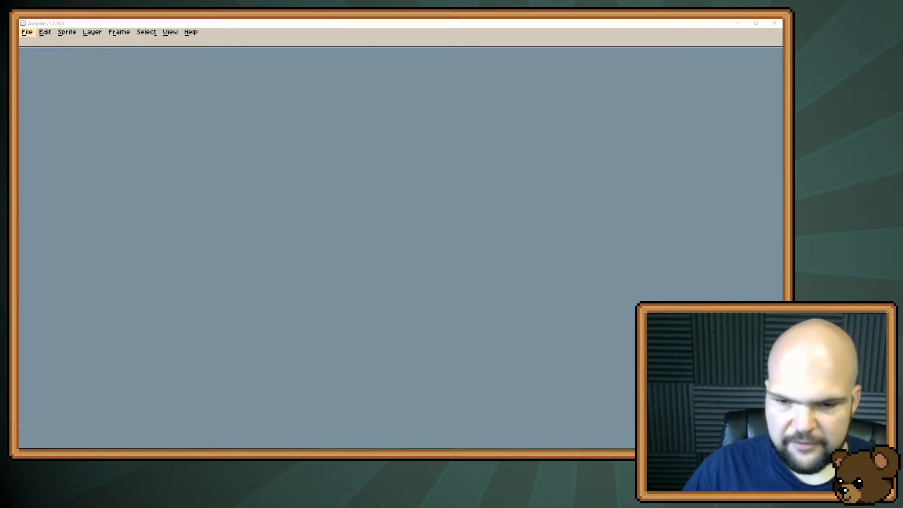
Create a new 16 × 16 px RGBA sprite with a transparent background and set the colour sliders to HSL mode
click(27, 32)
click(33, 41)
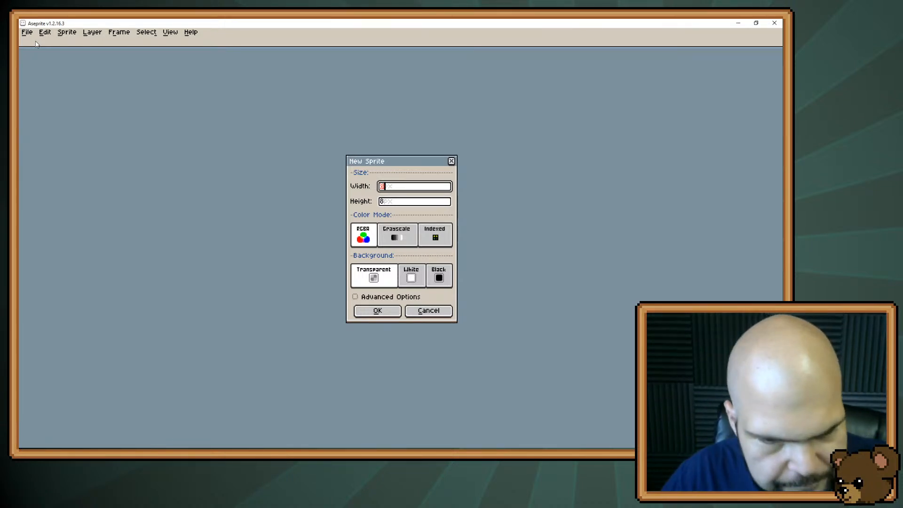
text(16)
key(Tab)
text(16)
key(Return)
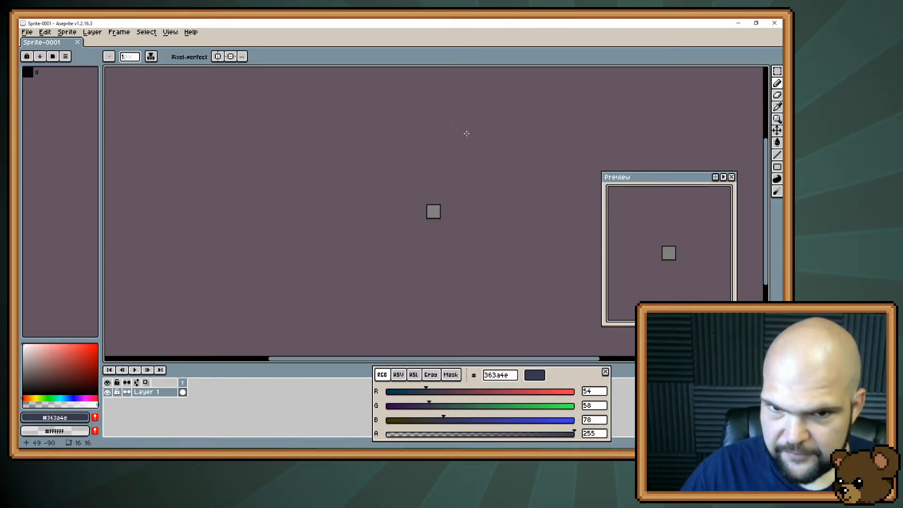
scroll(520, 200, up, 3)
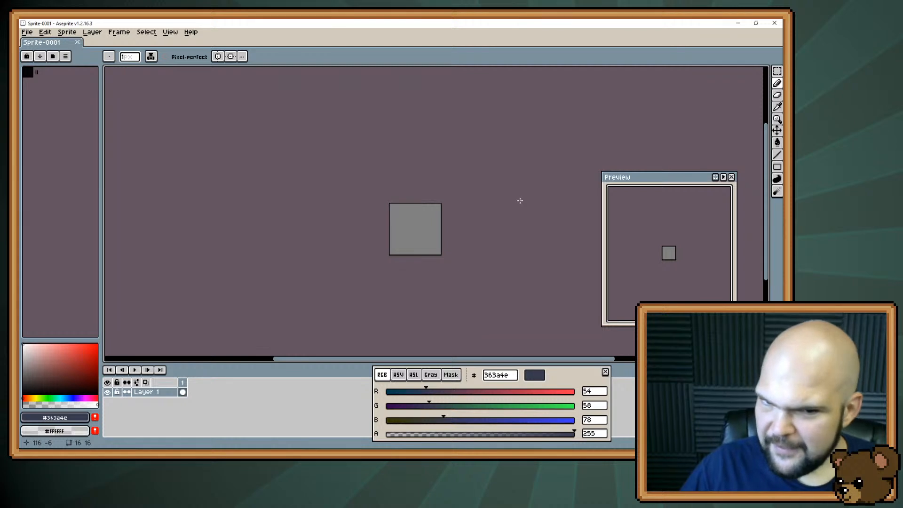
scroll(519, 201, up, 2)
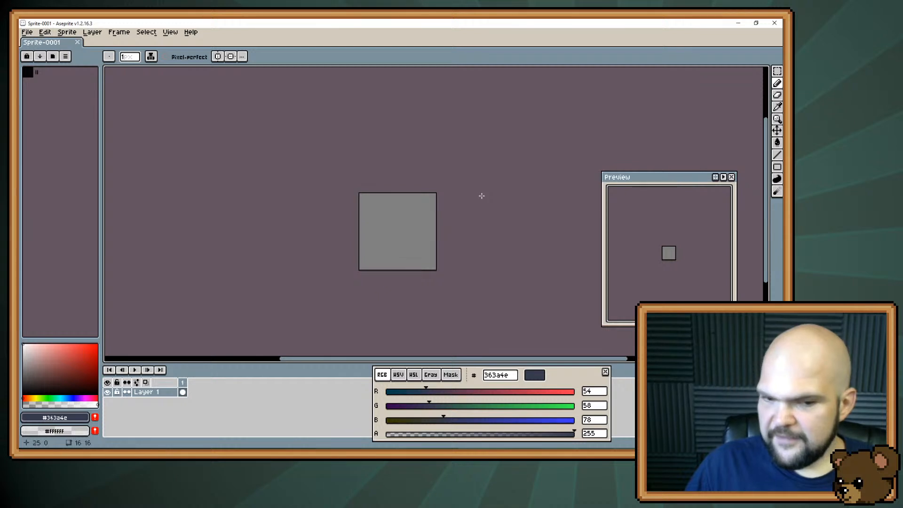
click(414, 375)
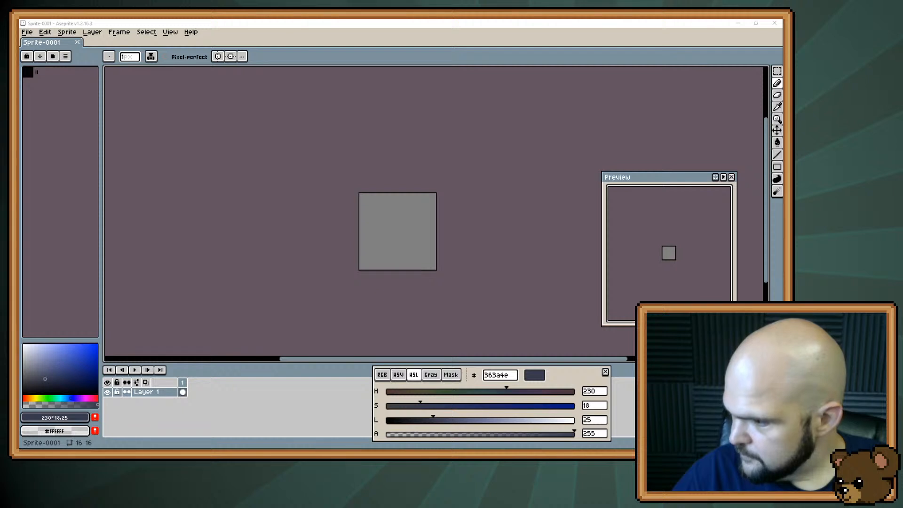
Switch to Trello and add a checklist with the item "Life Steal" to the Stream Notes card
key(alt+Tab)
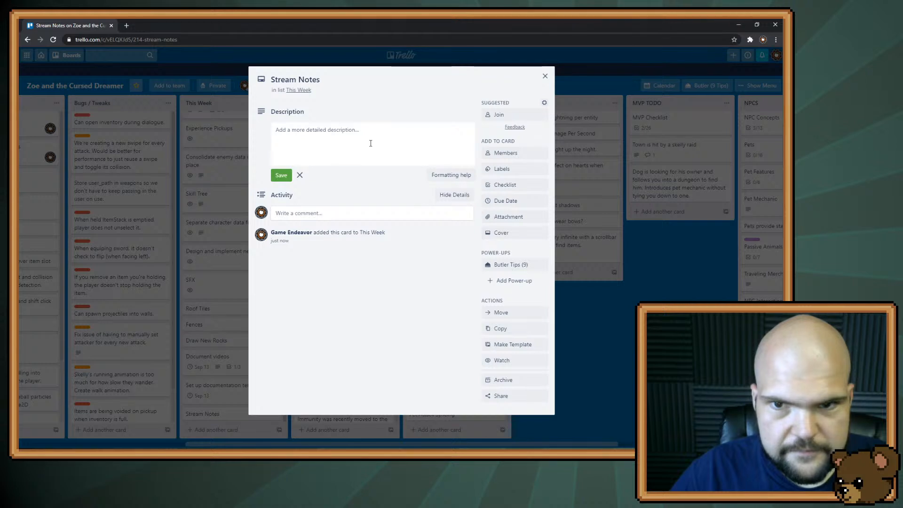
click(505, 185)
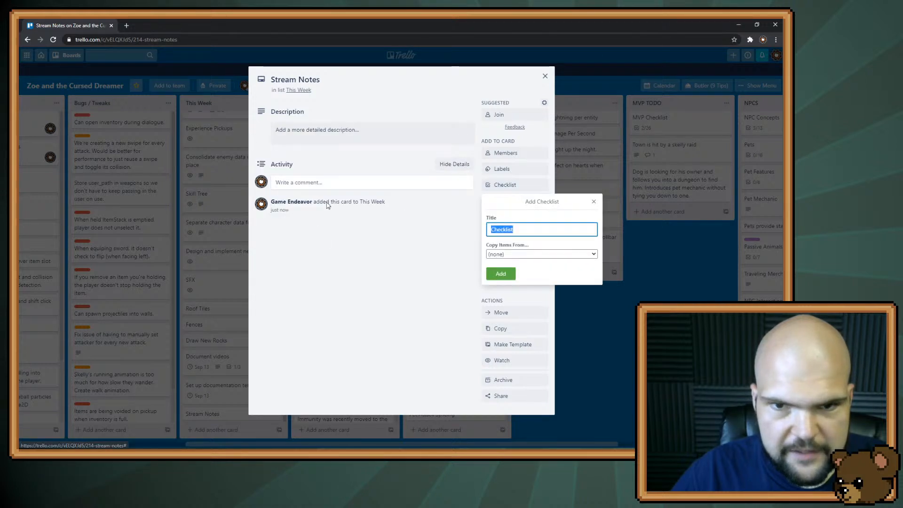
click(501, 274)
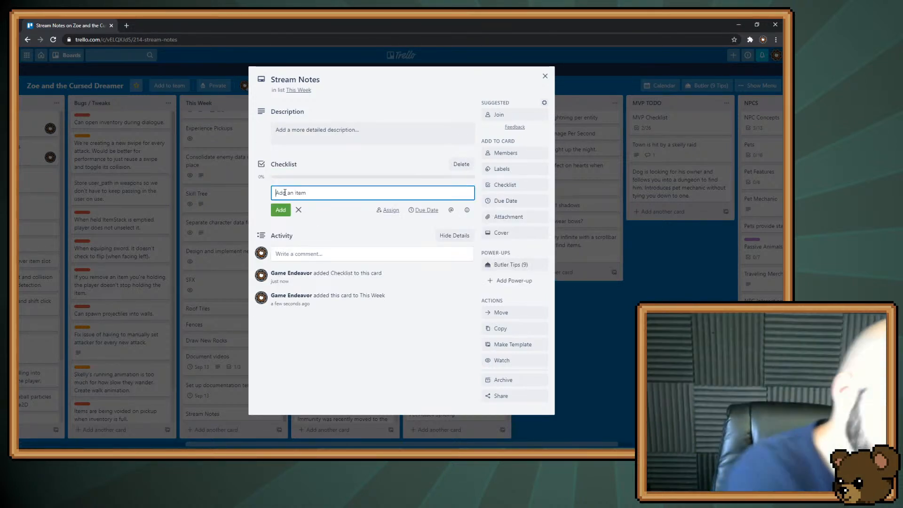
text(Lifeste)
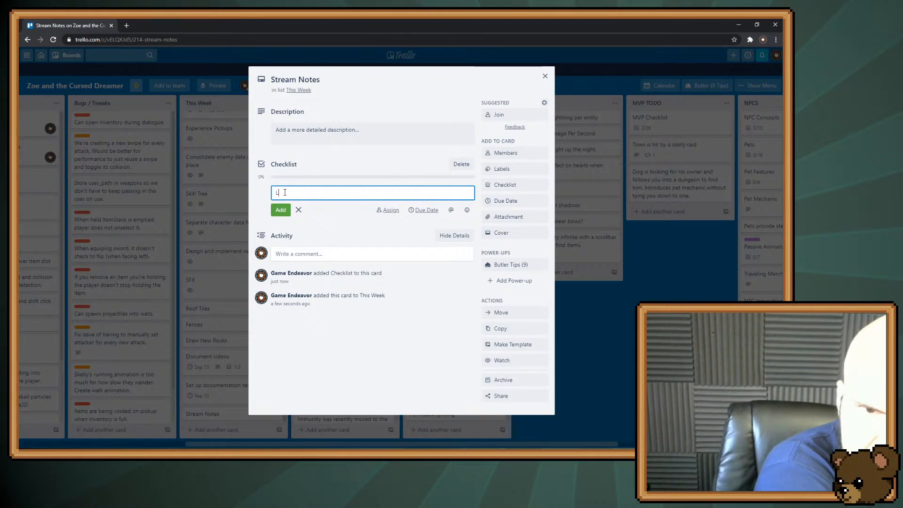
key(BackSpace)
key(BackSpace)
key(BackSpace)
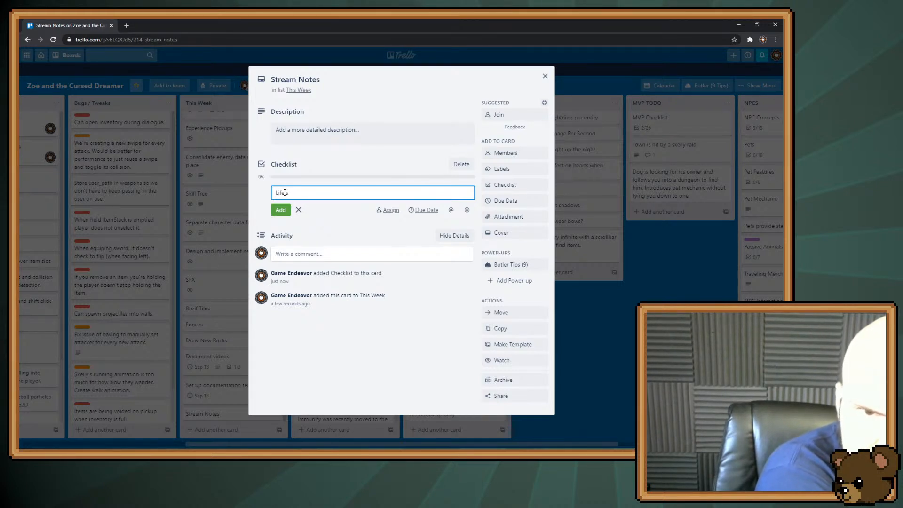
text(Steal)
key(Return)
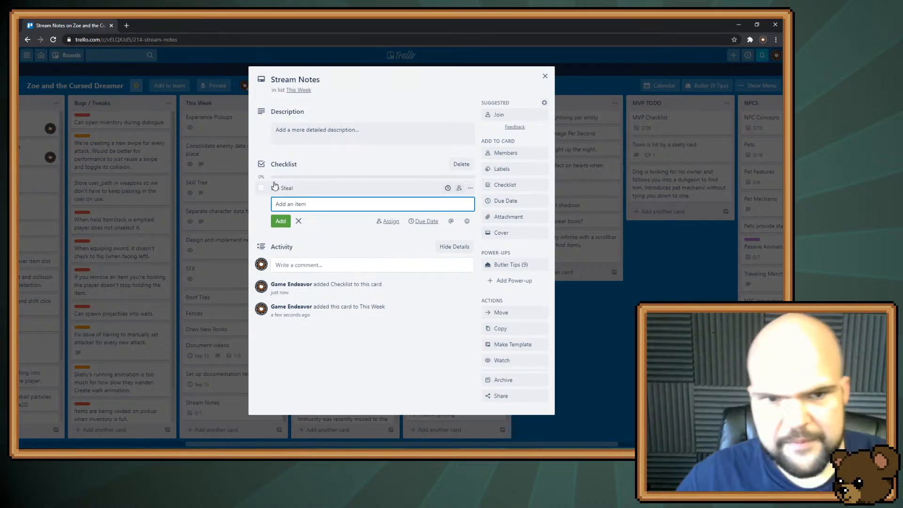
Rename the checklist containing "Life Steal" to "Abilities"
click(301, 165)
text(A)
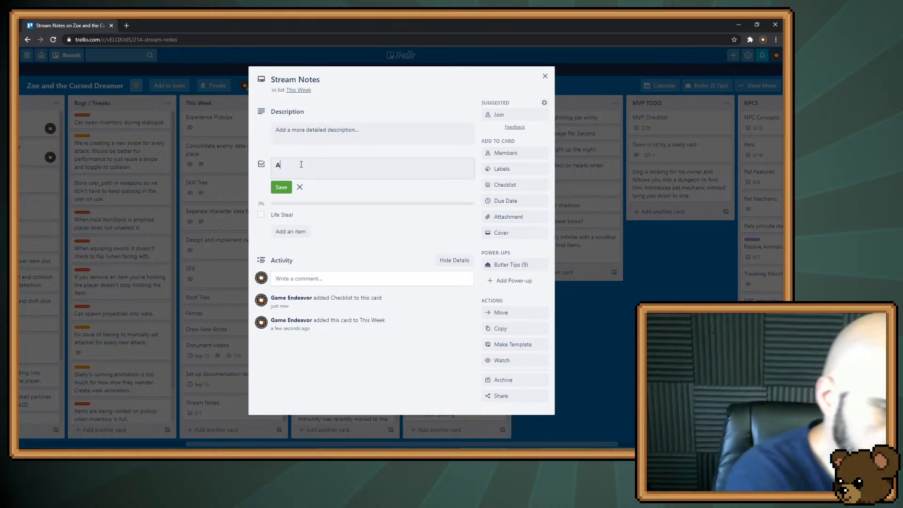
text(bilities)
key(Return)
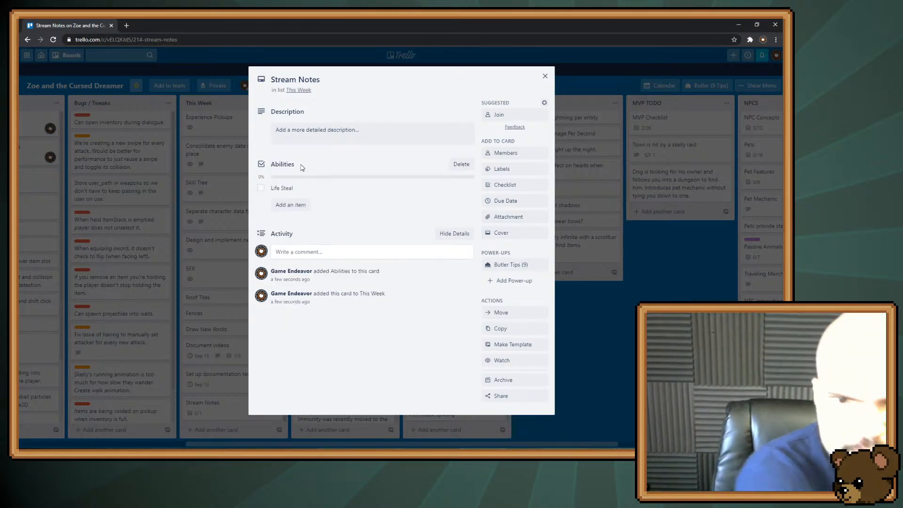
Add a second checklist with the default title "Checklist" to the card and give it the item "Bees"
click(491, 183)
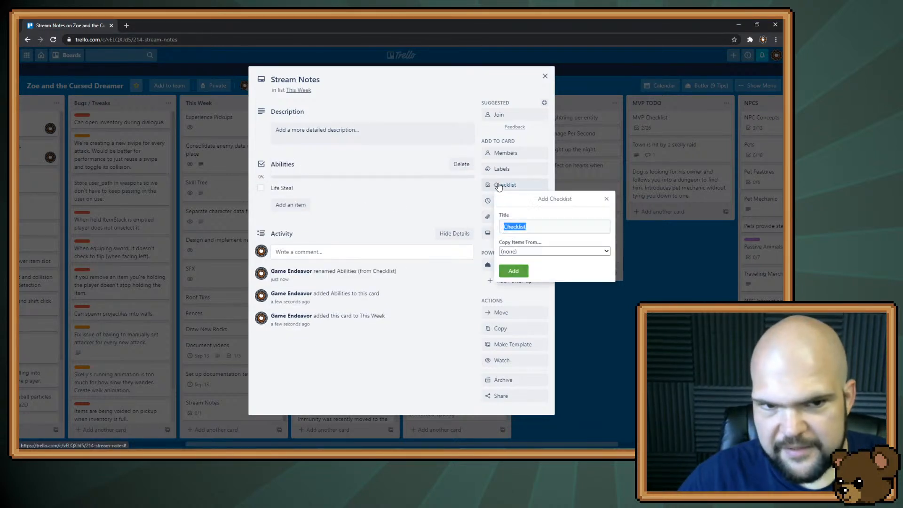
click(514, 269)
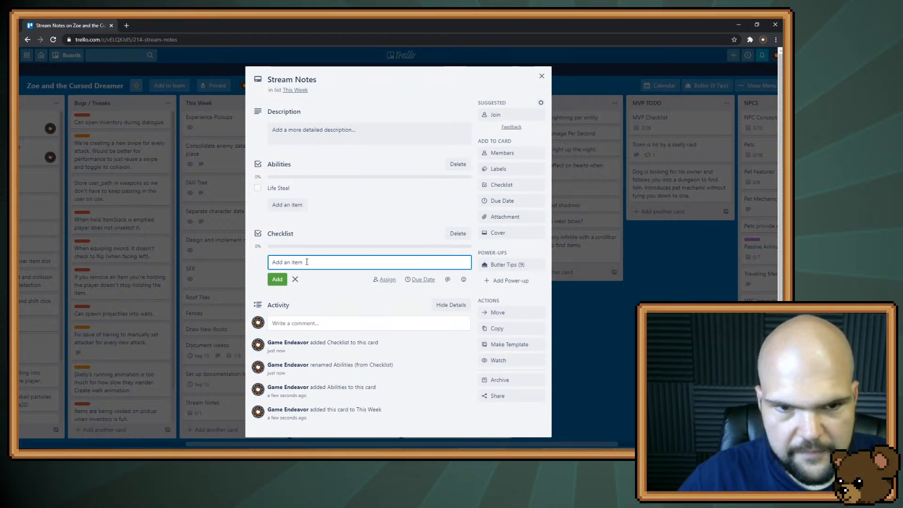
text(Bees)
key(Return)
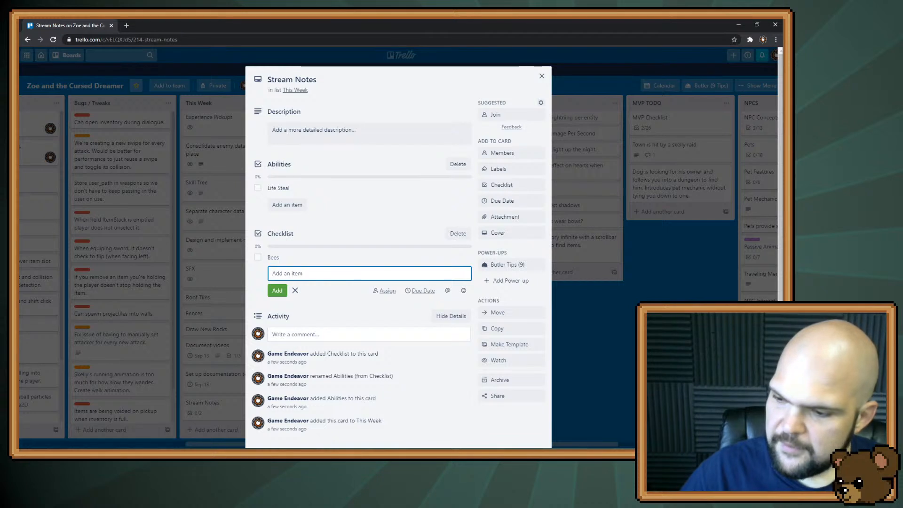
Switch back to Aseprite, set the foreground colour to white (ffffff) and activate the Eyedropper tool
key(alt+Tab)
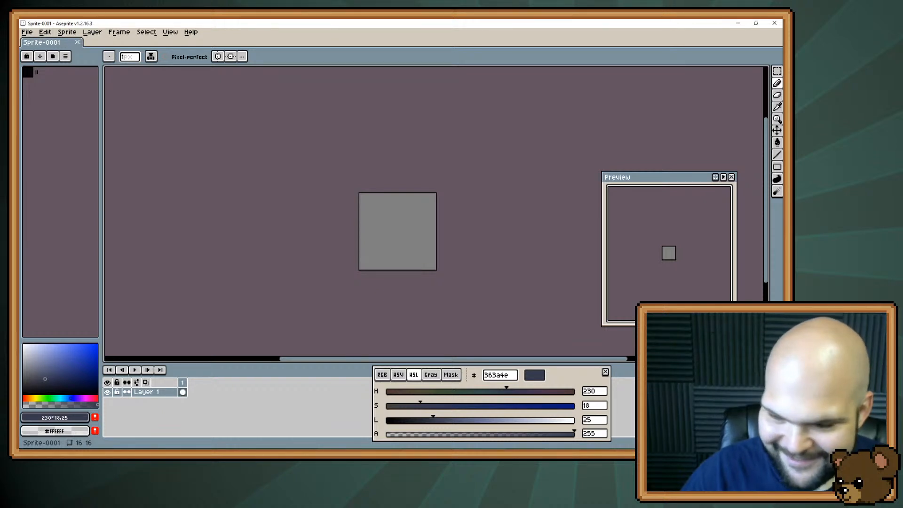
scroll(522, 300, up, 2)
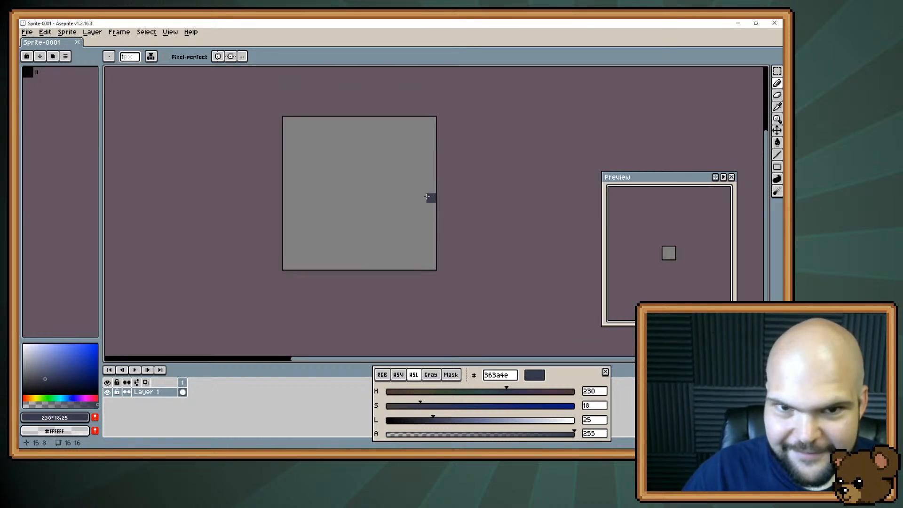
drag(431, 197, 485, 205)
scroll(486, 219, up, 1)
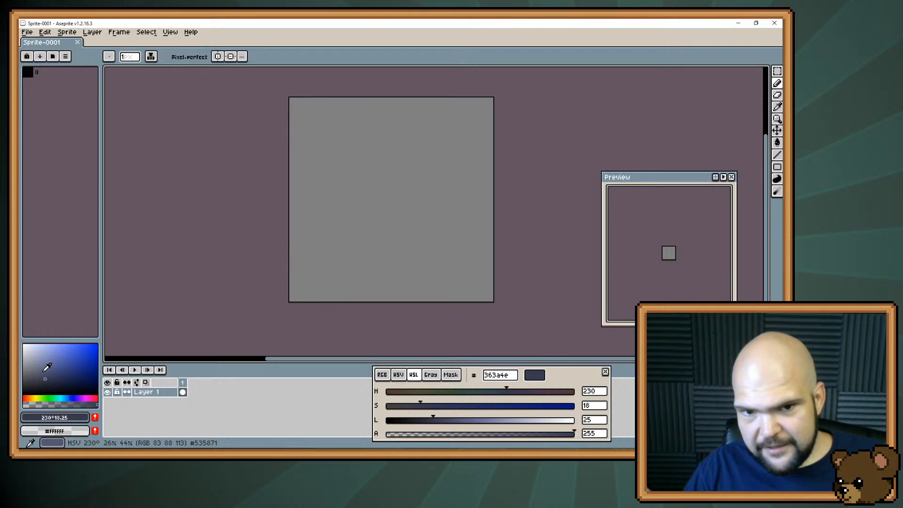
click(33, 349)
drag(31, 352, 21, 344)
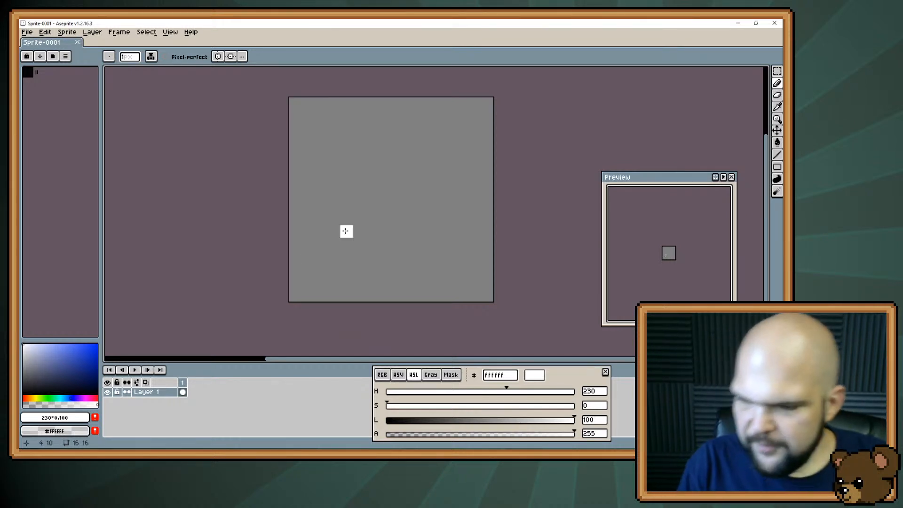
key(i)
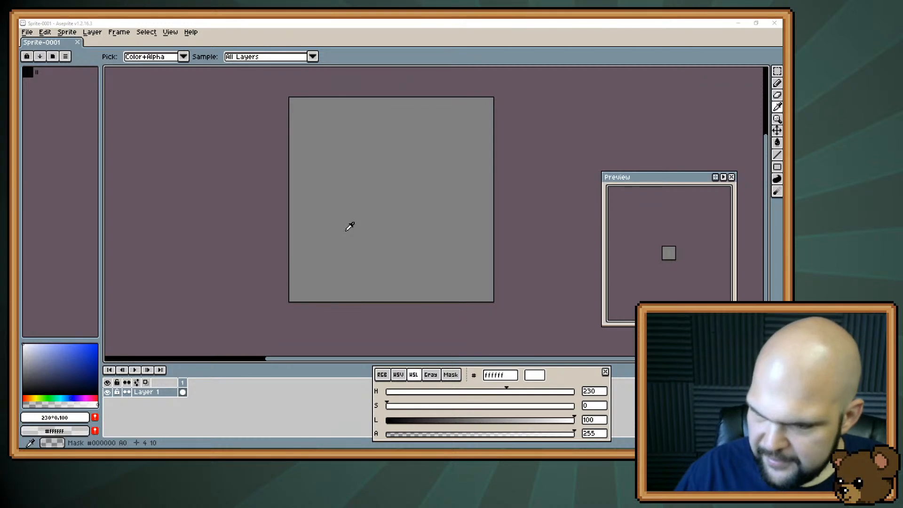
Switch to Trello and add a checklist titled "Icons" to the Stream Notes card
key(alt+Tab)
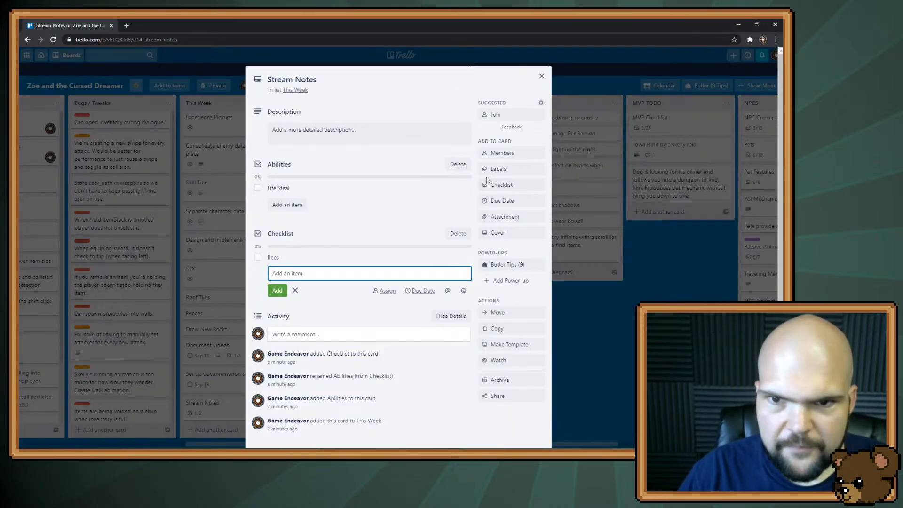
click(502, 185)
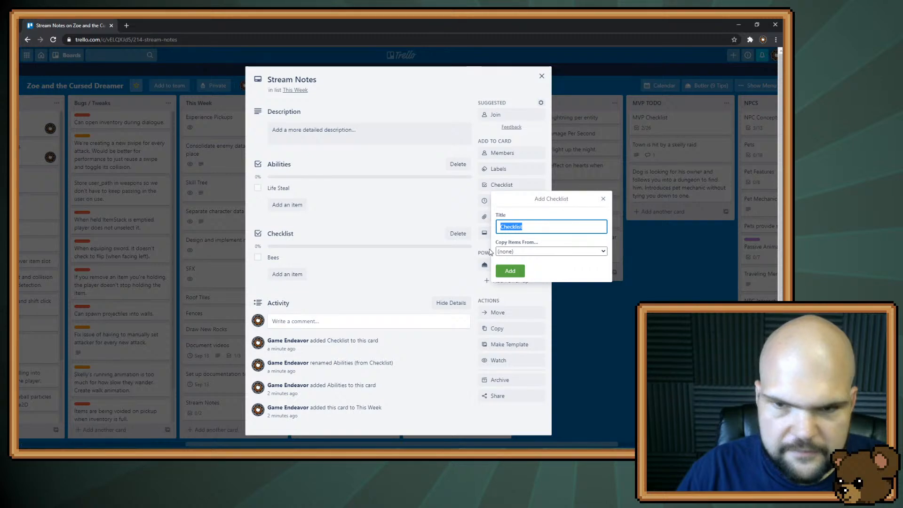
text(A)
key(BackSpace)
text(Icons)
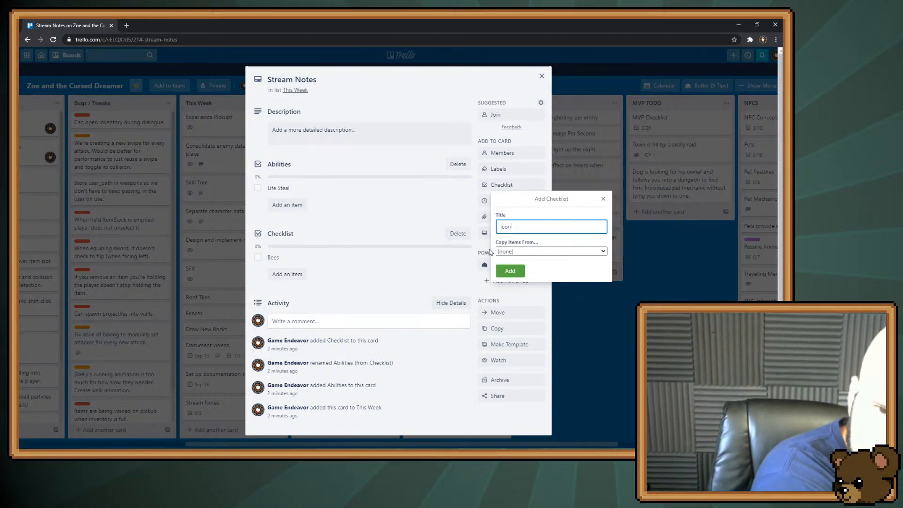
key(Return)
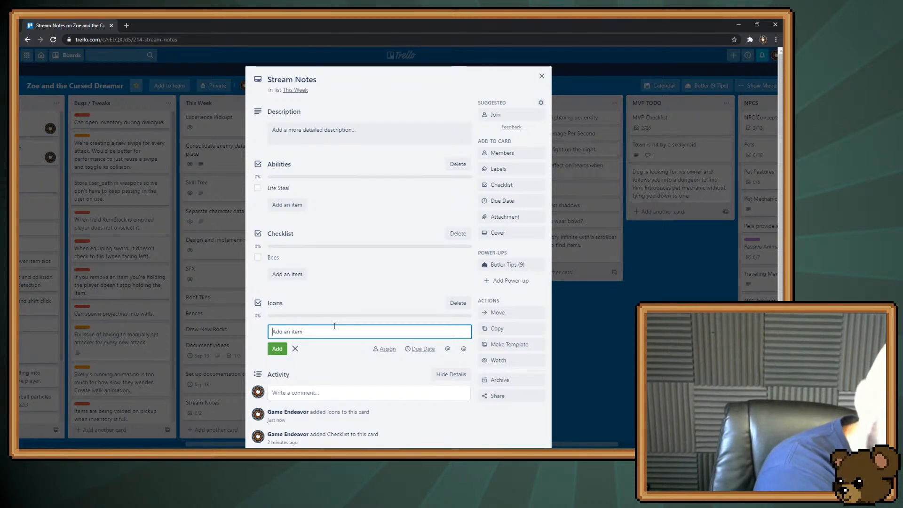
Add the items "Charge" and "Slam" to the Icons checklist
text(Charge)
key(Return)
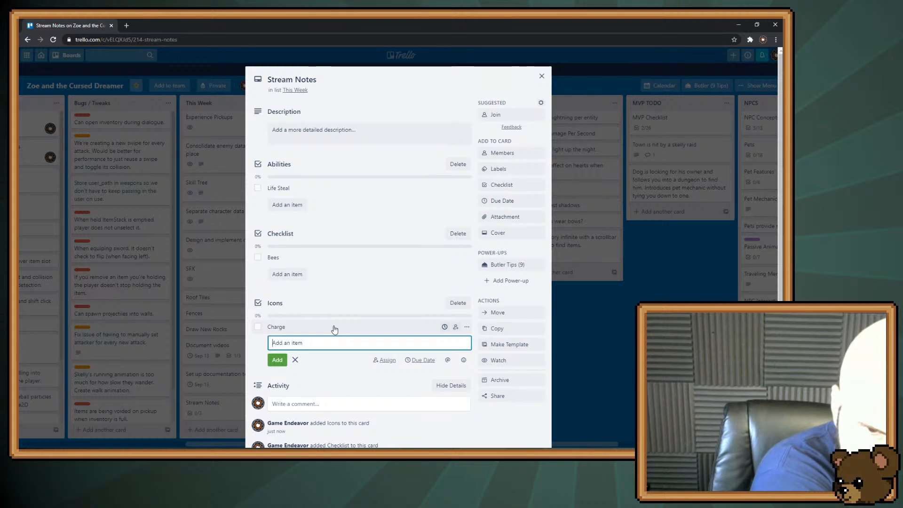
text(Slam)
key(Return)
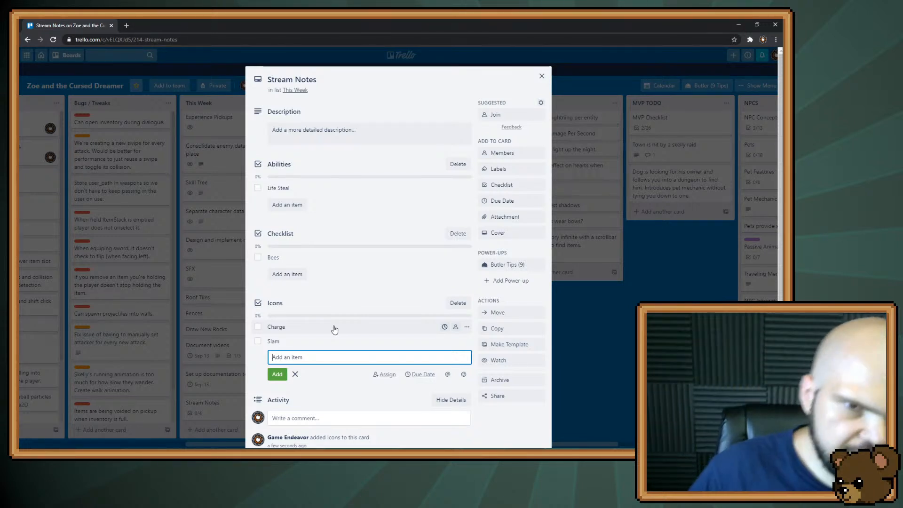
Add the item "Dash" to the Abilities checklist
click(299, 206)
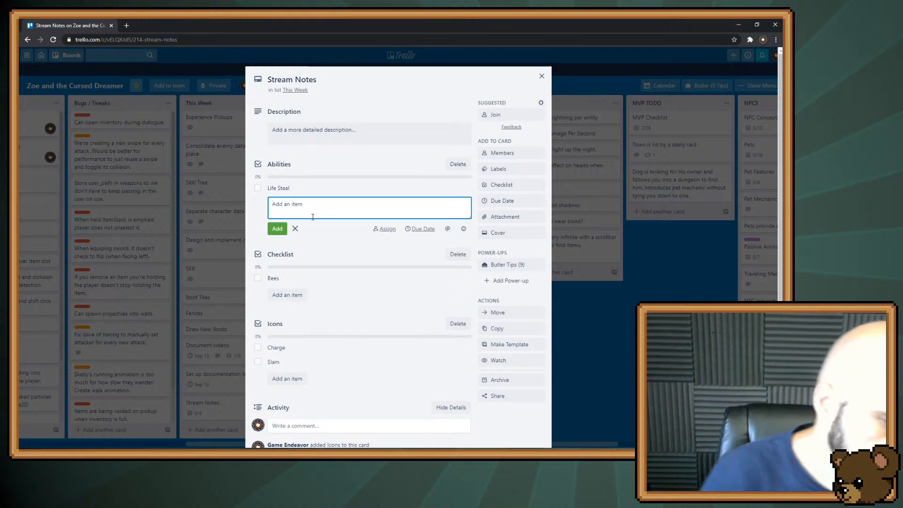
text(Dahs)
key(BackSpace)
key(BackSpace)
text(sh)
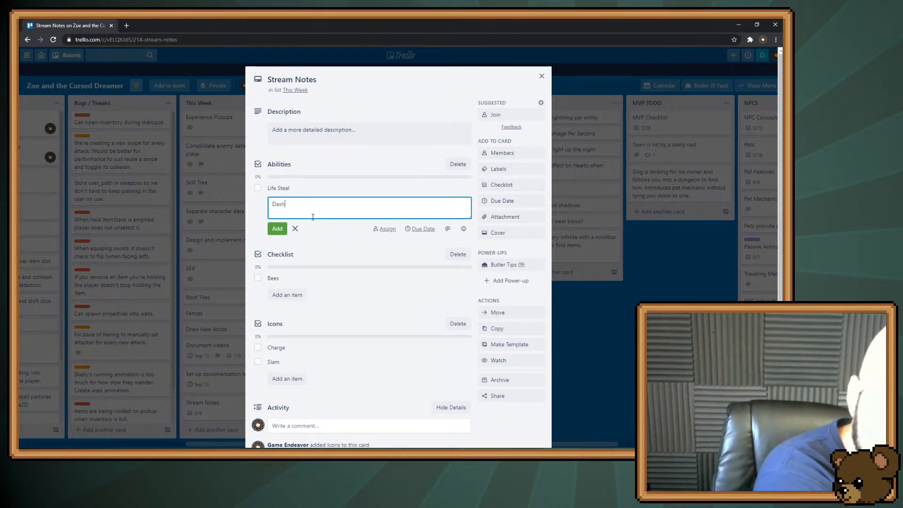
key(Return)
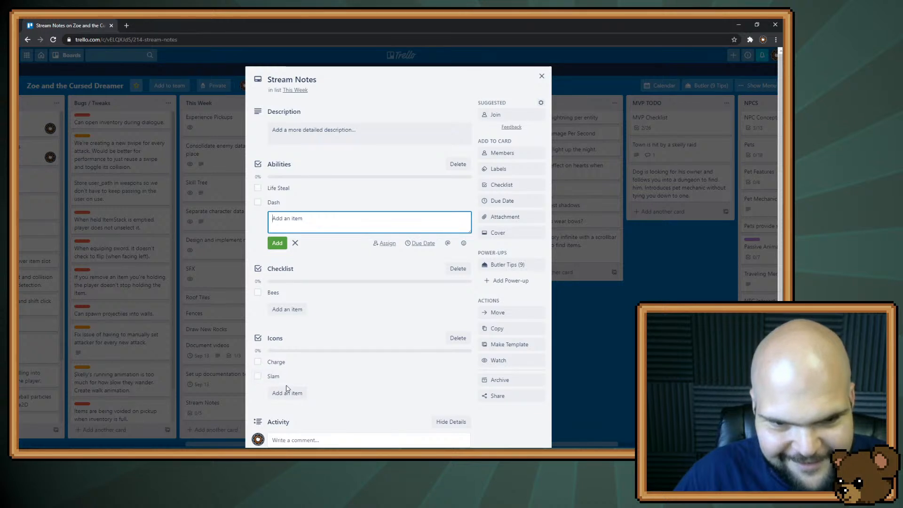
Add the items "Spreadshot" and "Piercing Shot" to the Icons checklist
click(300, 394)
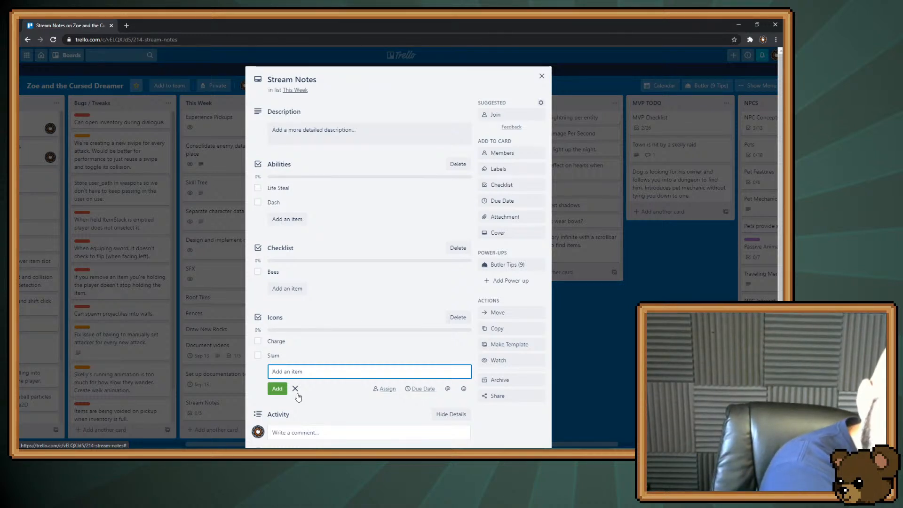
text(Spreadshot)
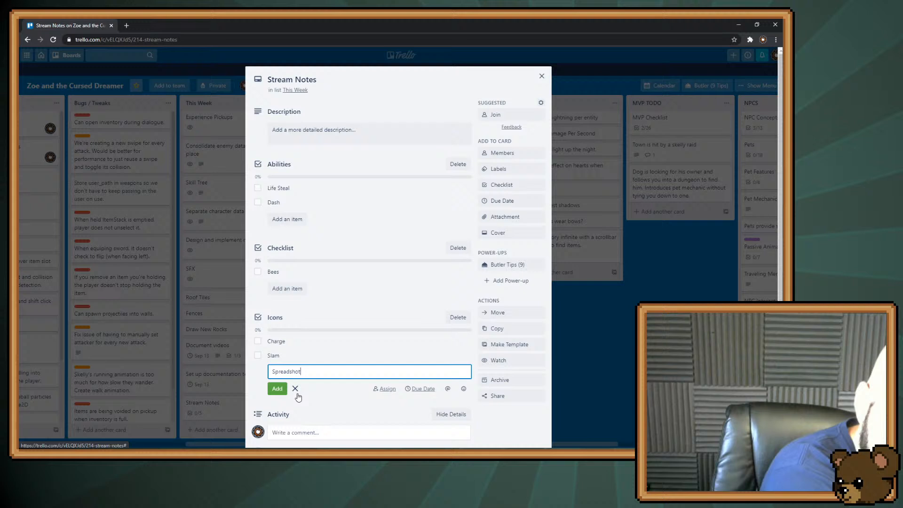
key(Return)
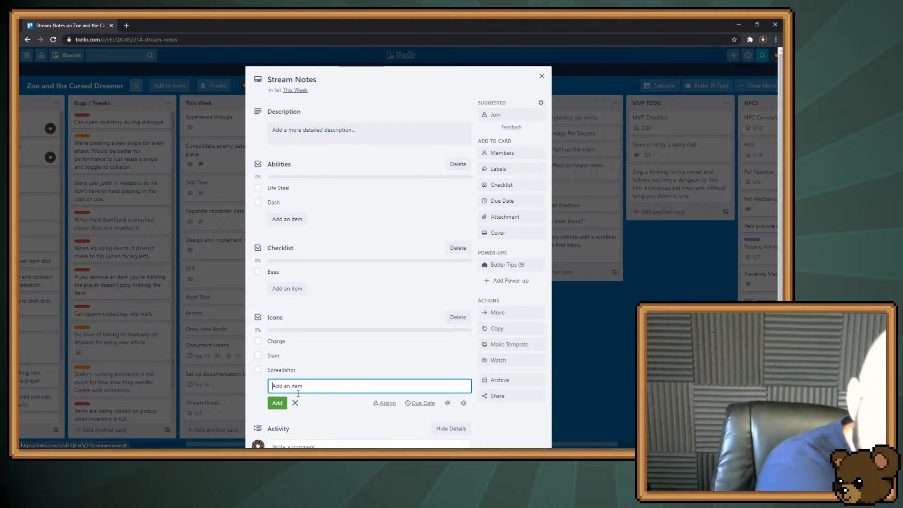
text(Pie)
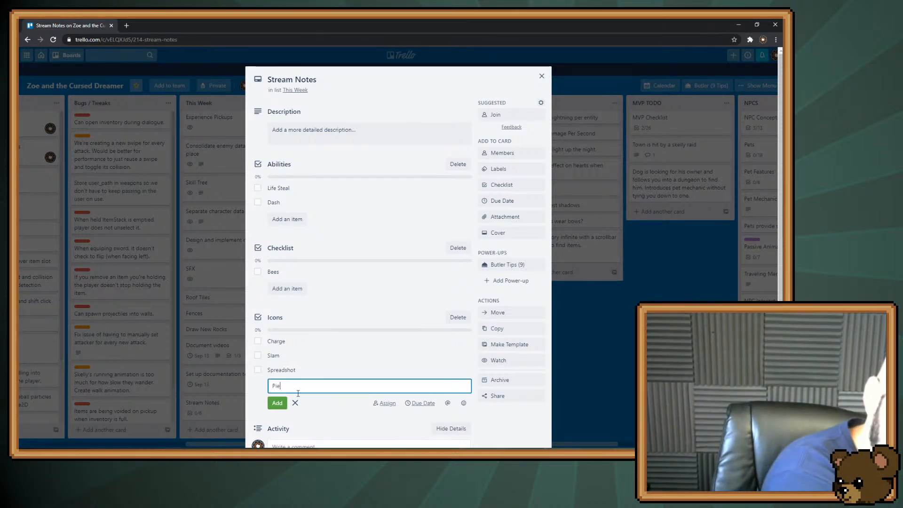
text(rcing Shot)
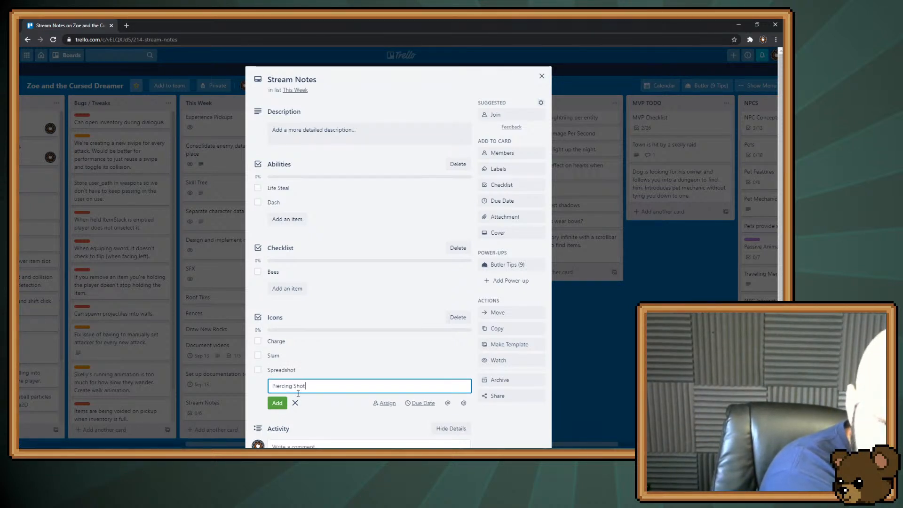
key(Return)
Add the items "Fireball" and "Lightning" to the Icons checklist
text(Fireball)
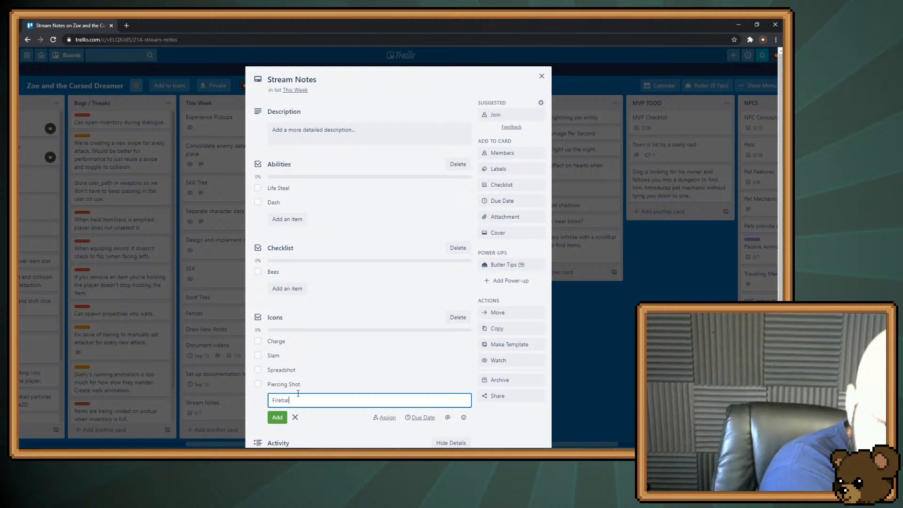
key(Return)
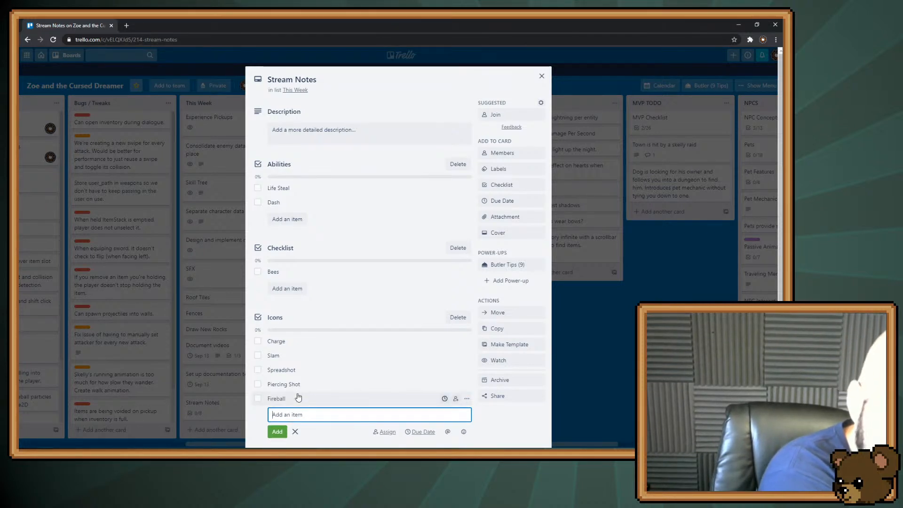
text(Lightning)
key(Return)
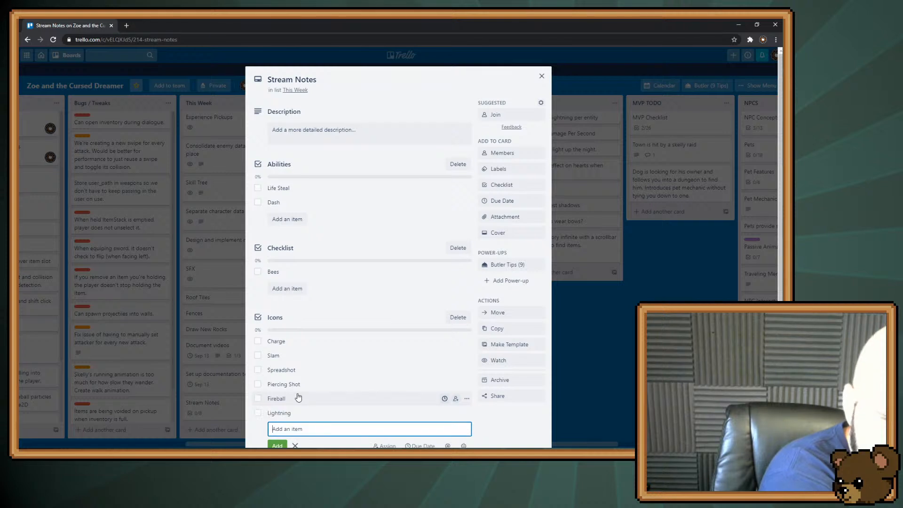
Rename the Lightning item in the Icons checklist as "Chain Lightning"
scroll(310, 395, down, 2)
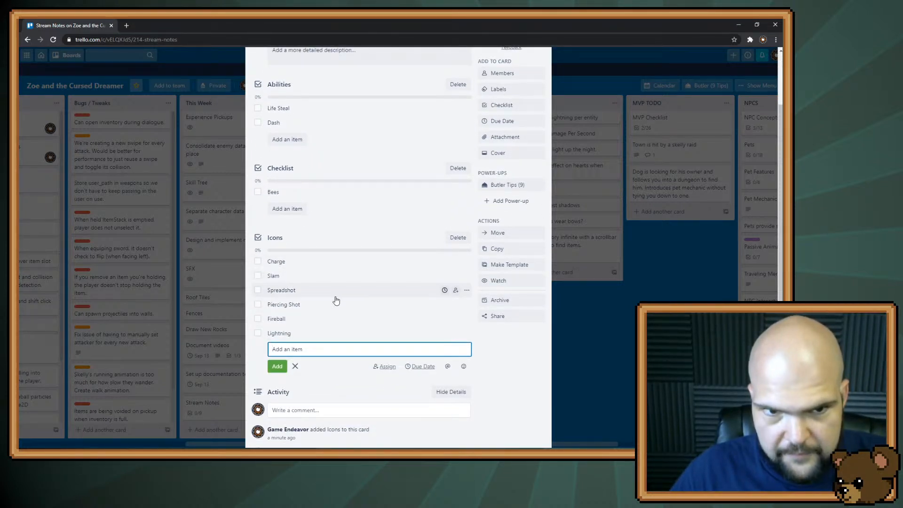
scroll(335, 295, up, 1)
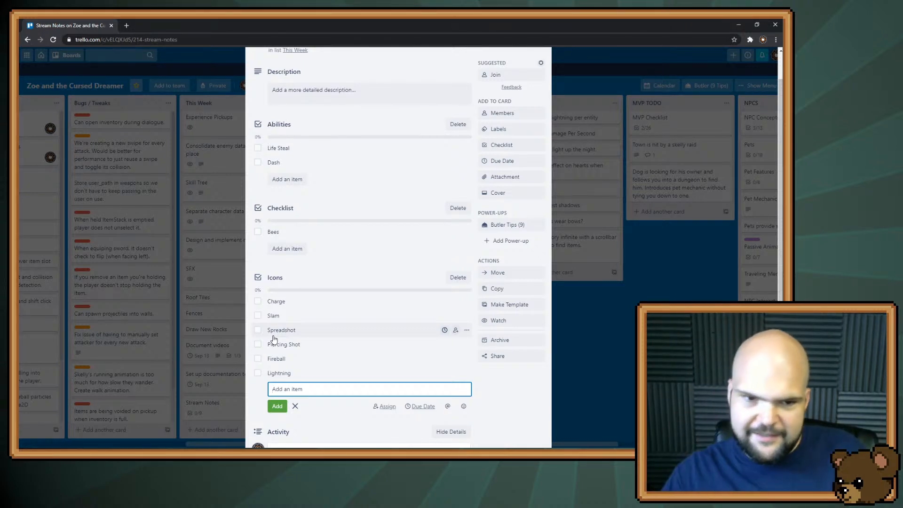
click(304, 375)
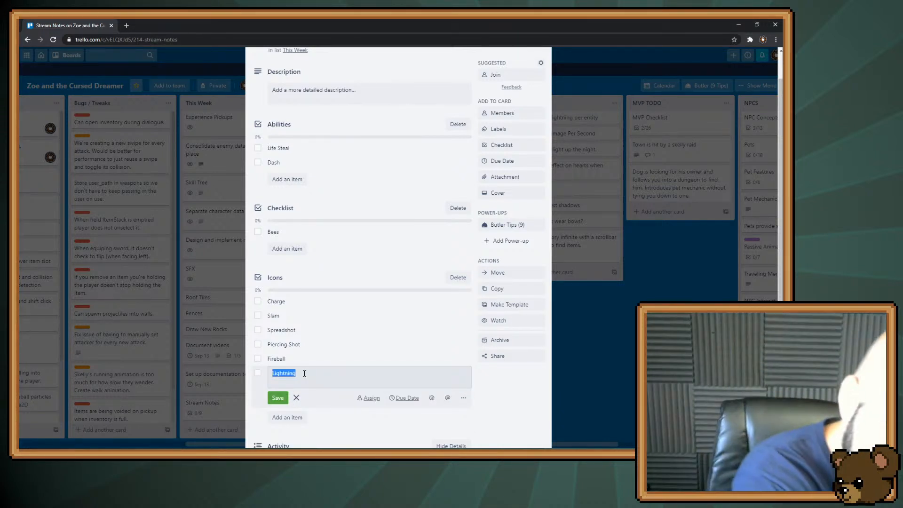
key(Home)
text(Chain)
key(Return)
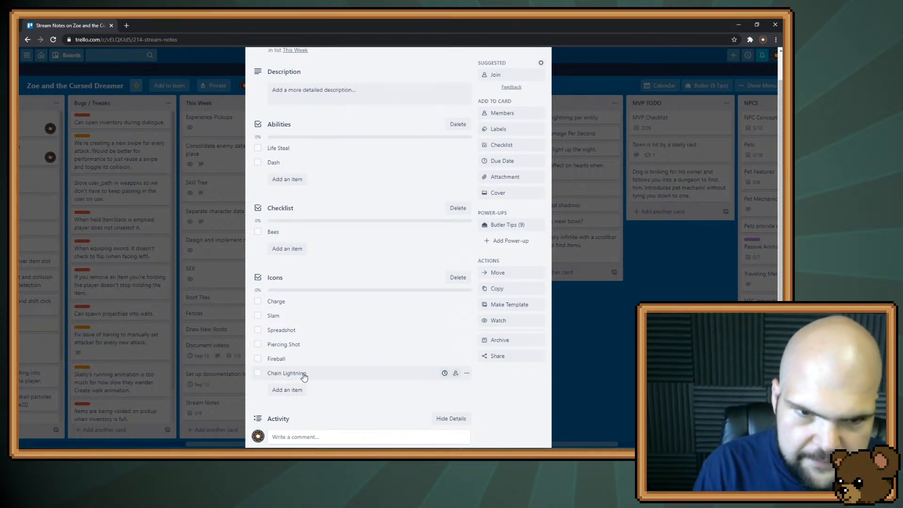
Switch to Aseprite and activate the Pencil tool for the empty sprite
key(alt+Tab)
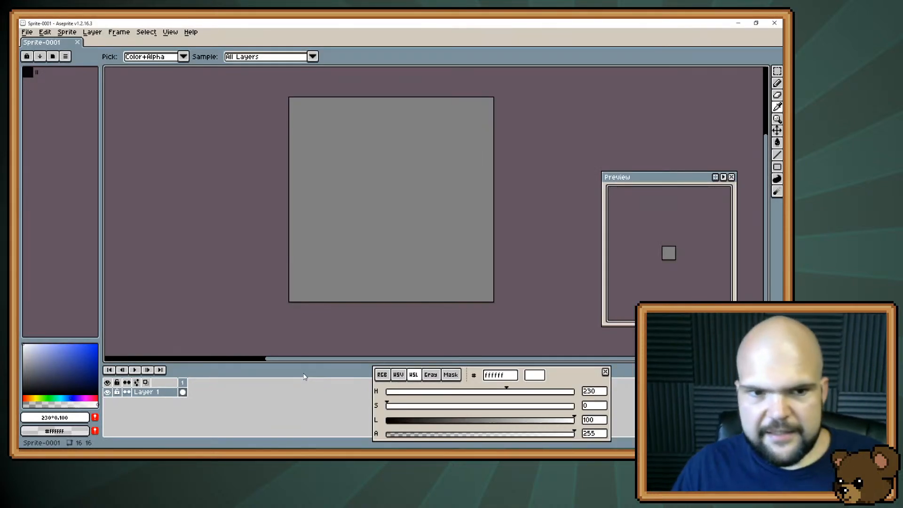
key(b)
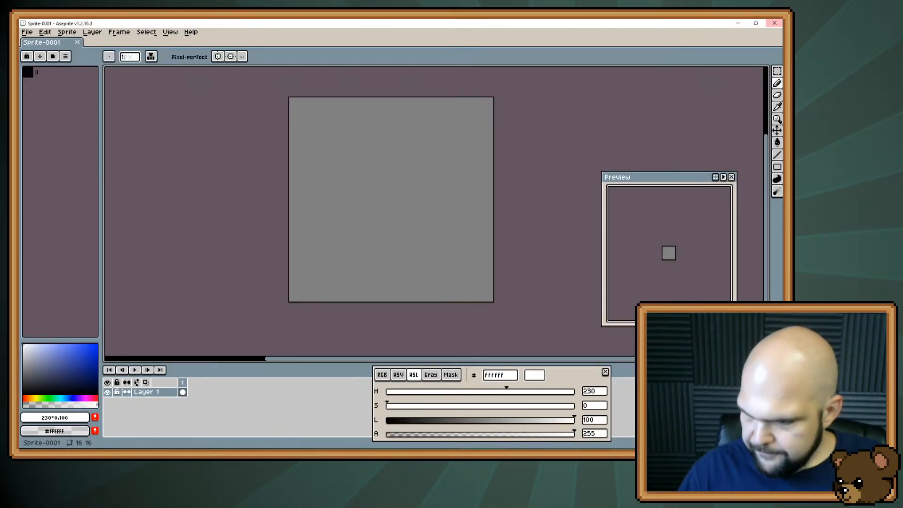
Switch to Godot, run the project to test moving the sword-wielding character around the debug forest, and stop the game
key(alt+Tab)
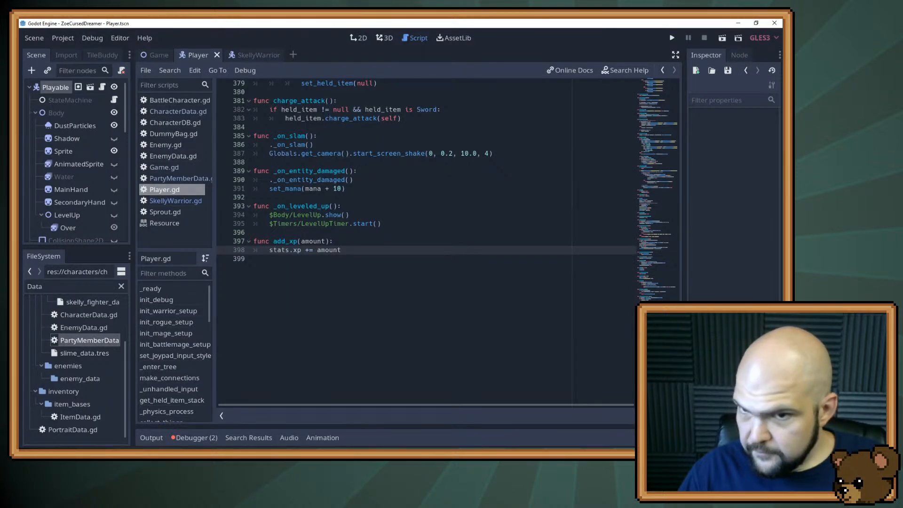
click(670, 40)
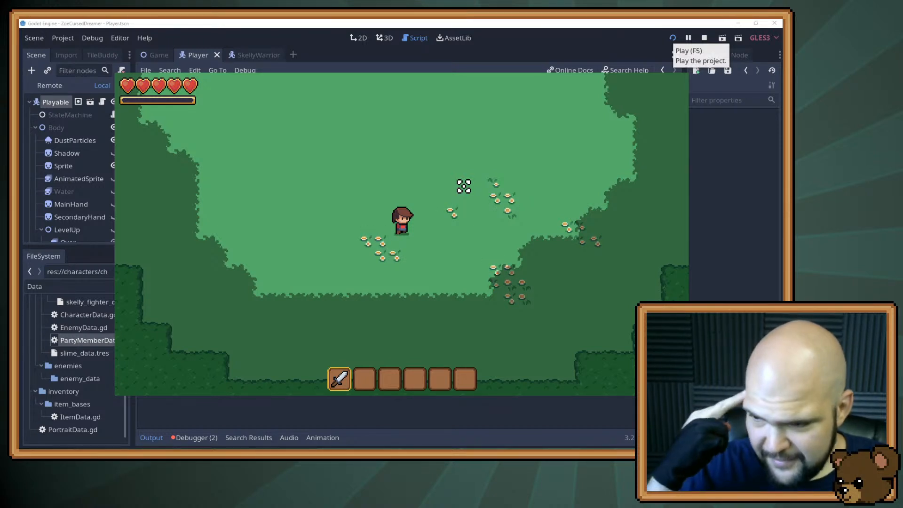
scroll(506, 198, down, 1)
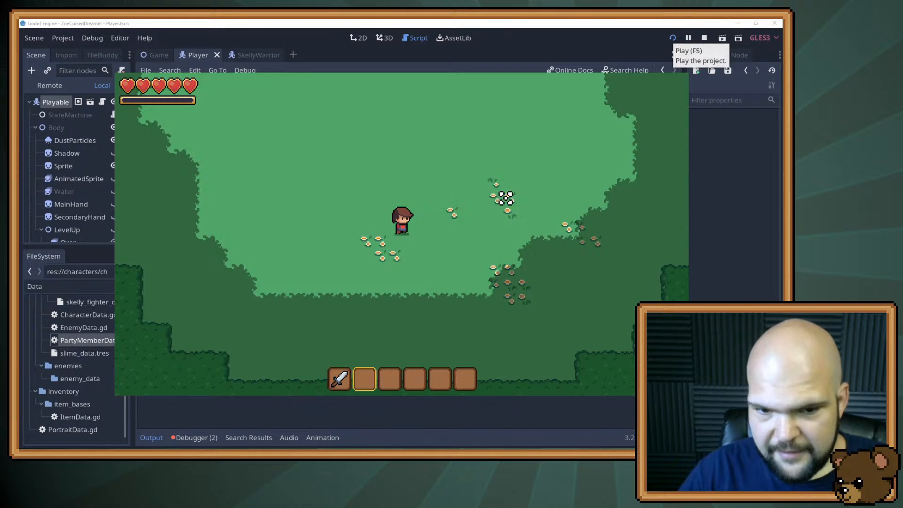
scroll(506, 197, up, 1)
key(w)
key(d)
key(w)
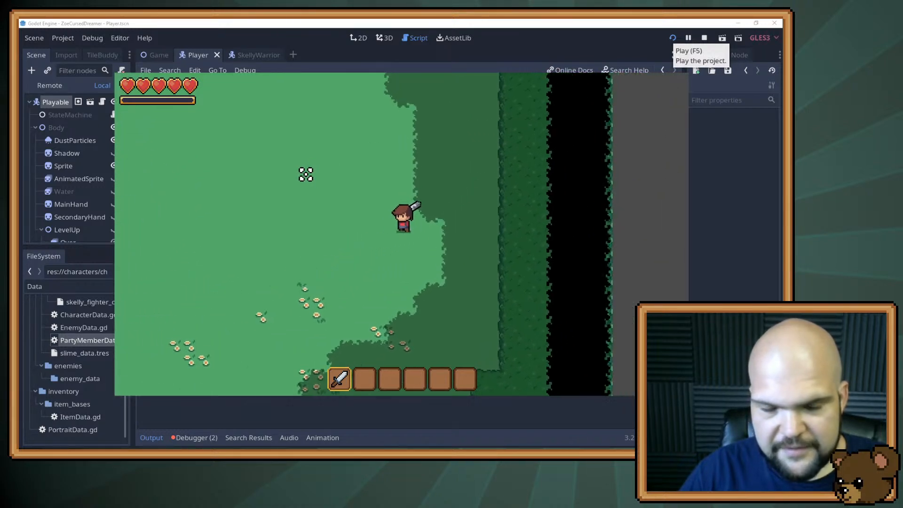
key(a)
key(s)
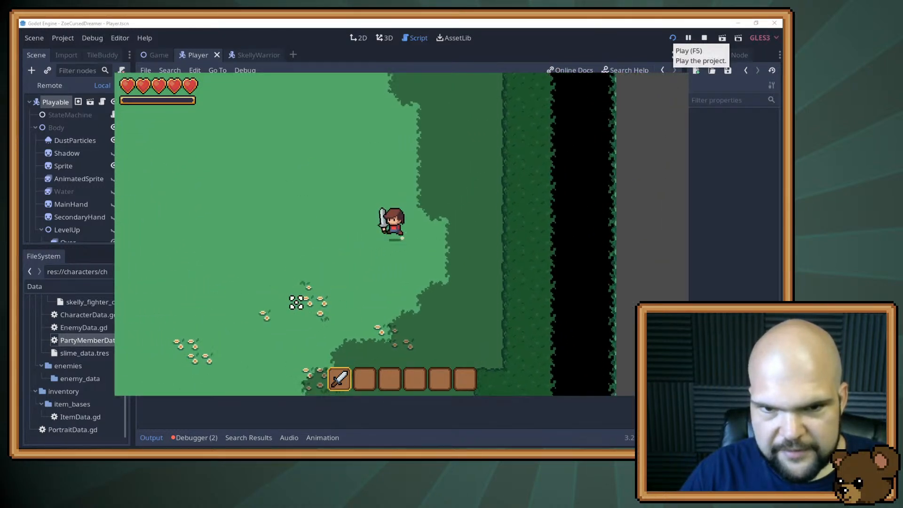
key(a)
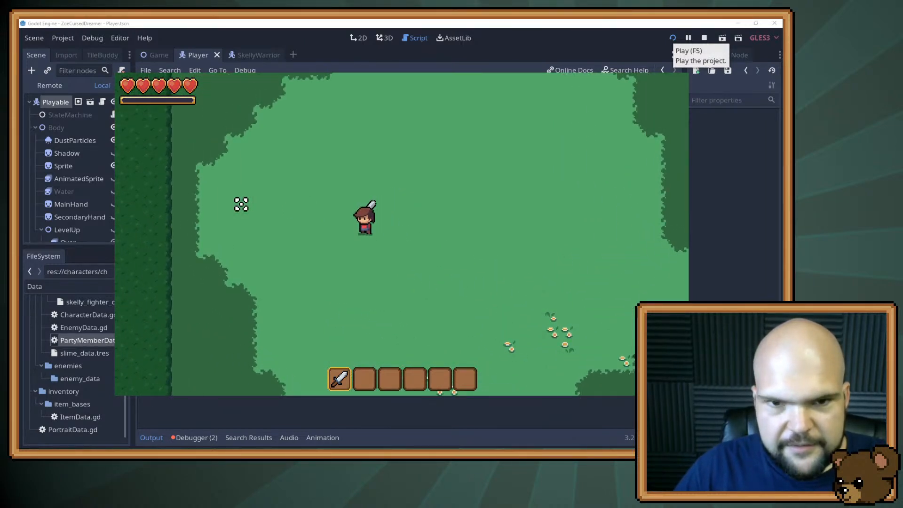
click(477, 284)
key(d)
key(s)
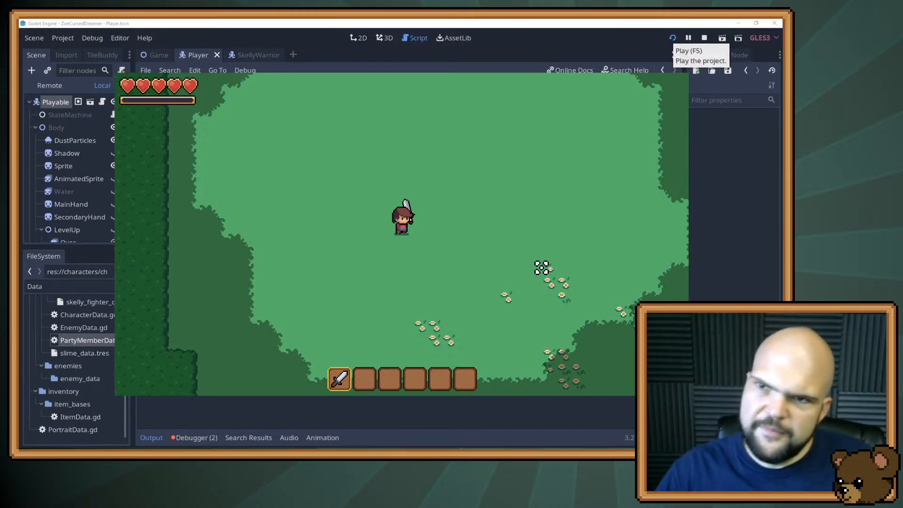
click(704, 39)
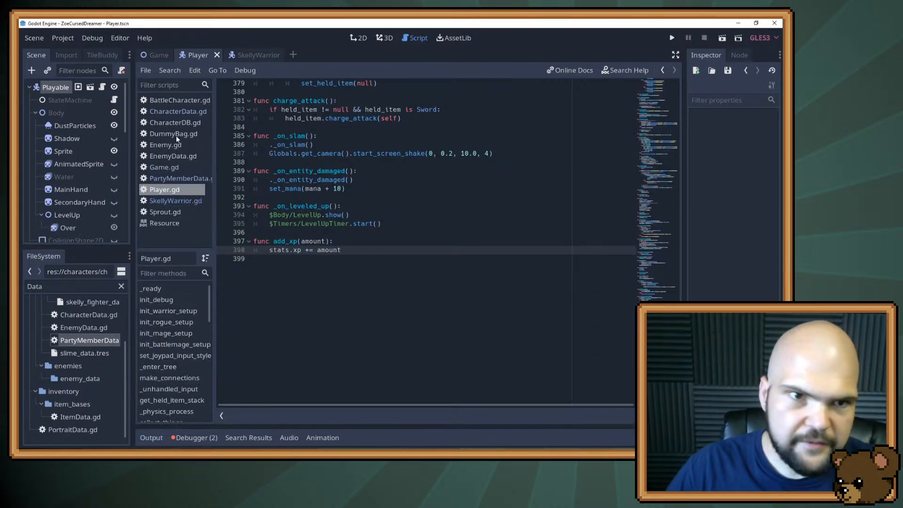
In Game.gd of the Game scene, uncomment the Town.tscn scene path, comment out the active DebugForest.tscn path, and save
click(151, 60)
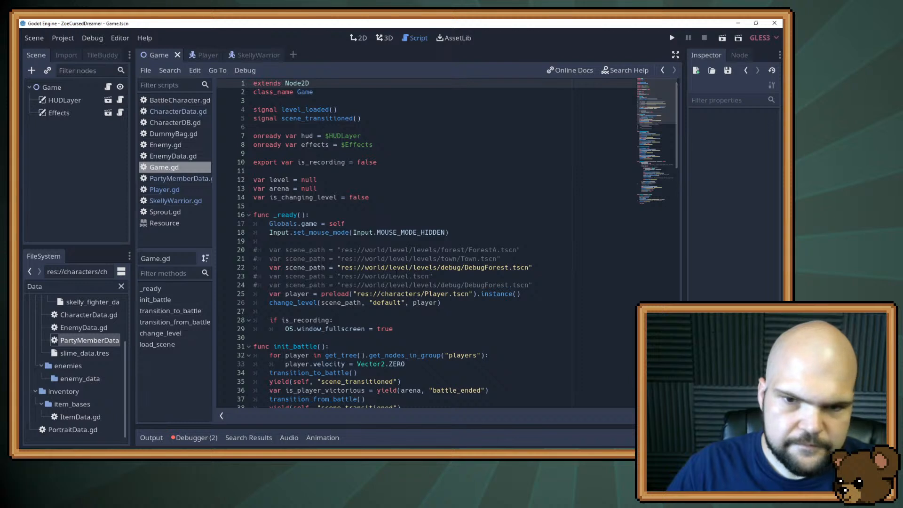
click(402, 258)
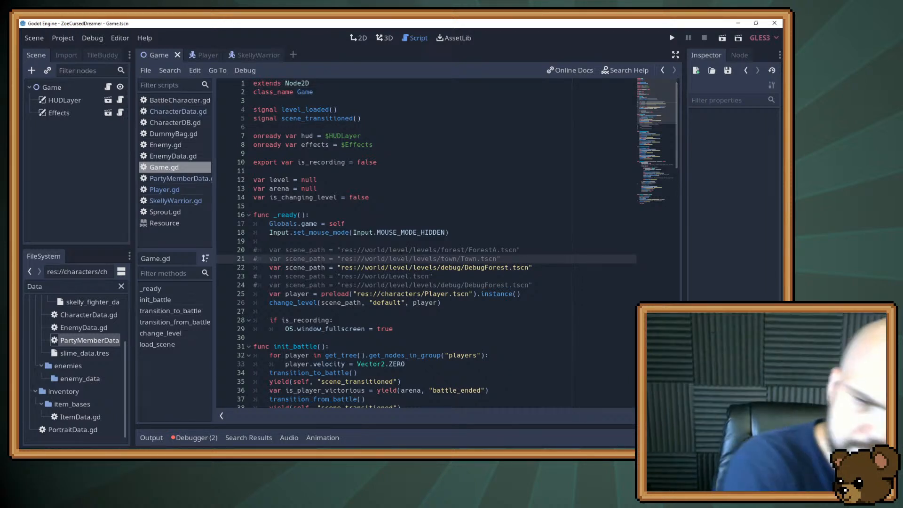
key(ctrl+k)
key(Down)
key(ctrl+k)
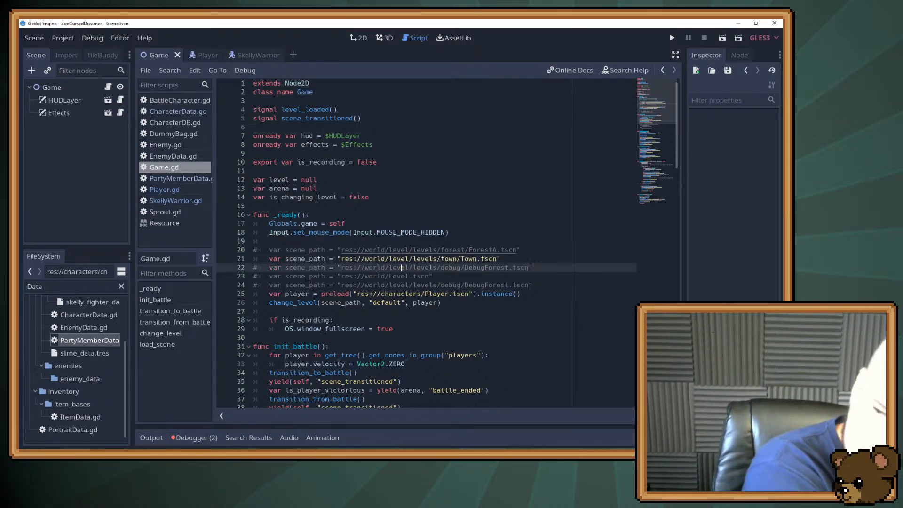
key(ctrl+s)
Run the project and walk the character out of the house, along the town path and down to the water's edge
key(F5)
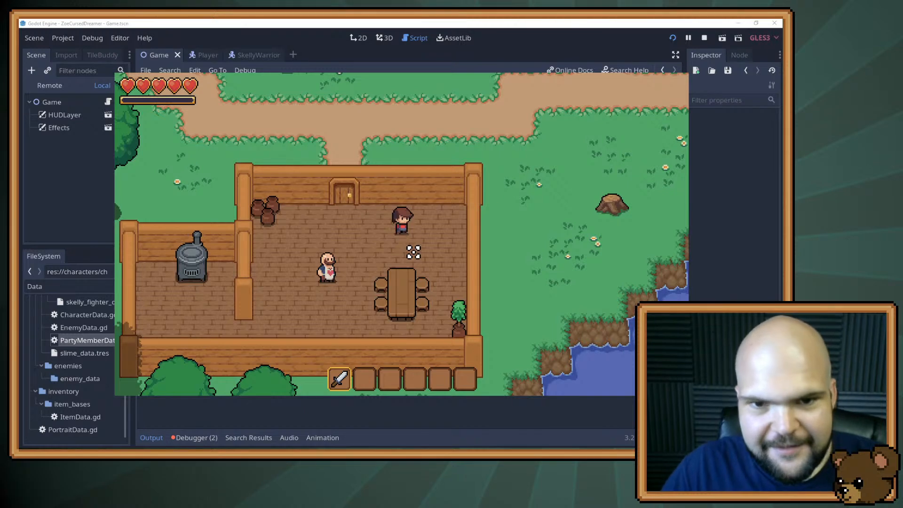
key(a)
key(s)
key(w)
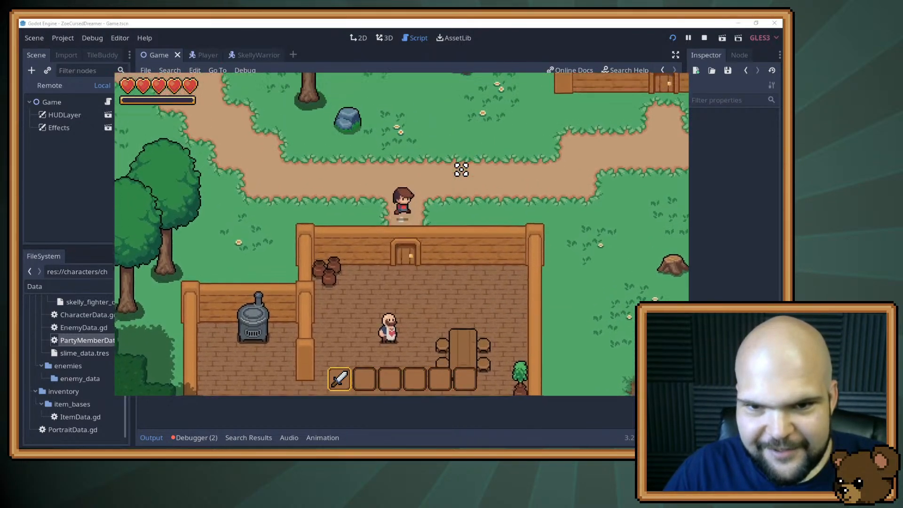
key(d)
key(d)
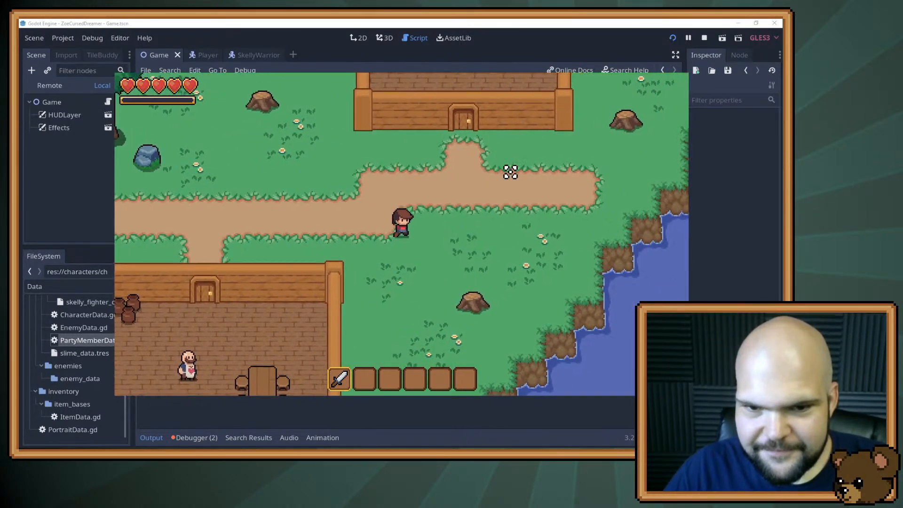
key(s)
key(s)
key(a)
key(w)
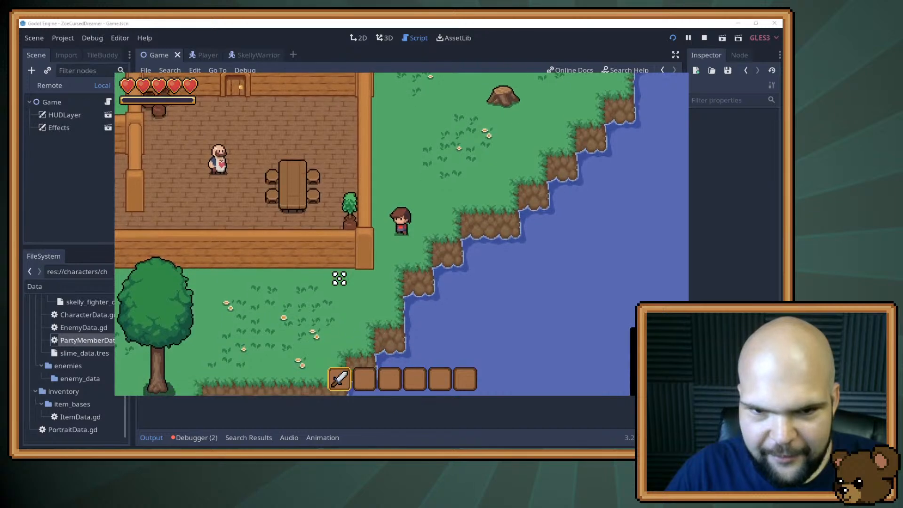
key(w)
key(a)
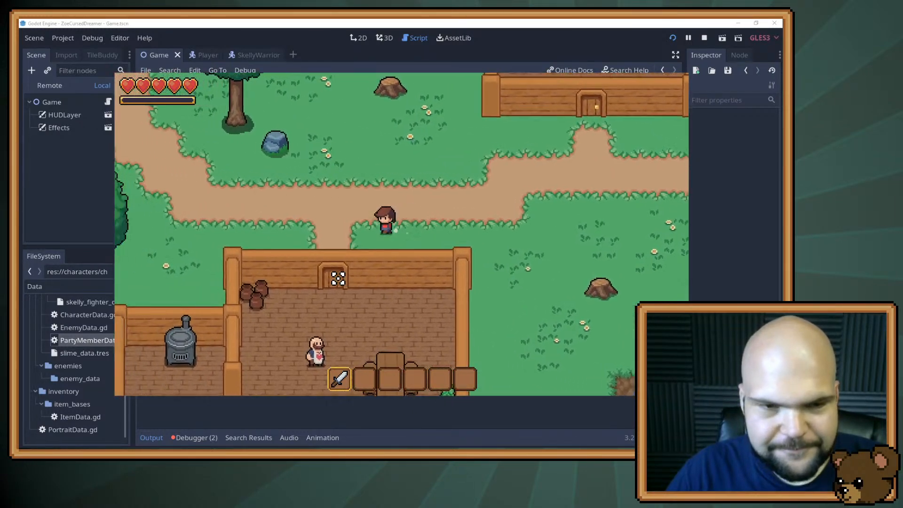
key(a)
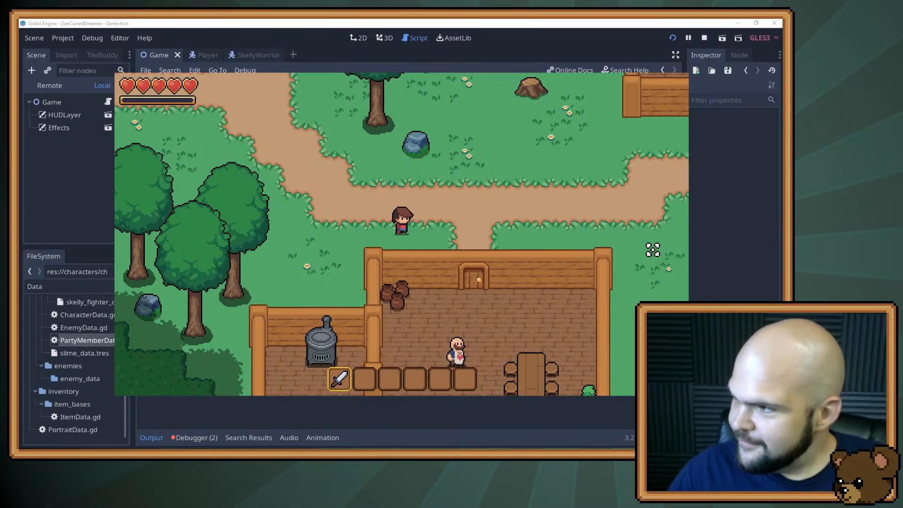
drag(894, 177, 462, 112)
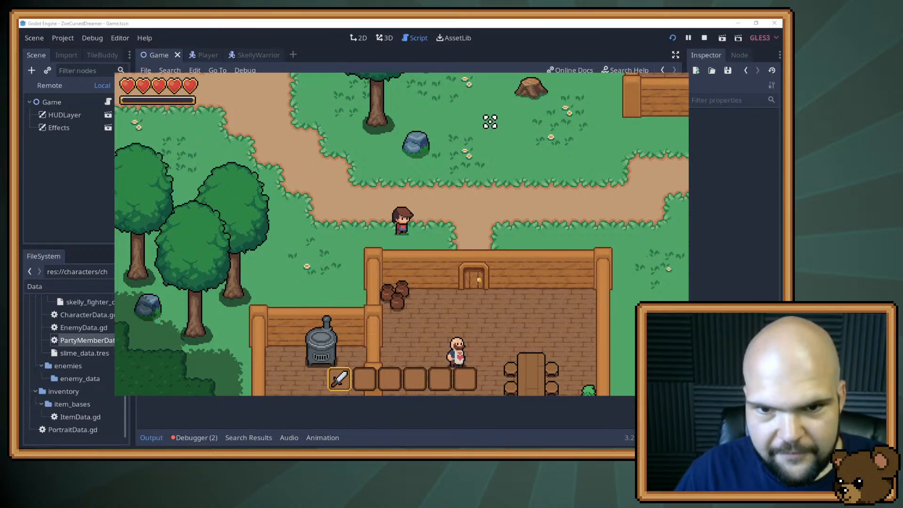
scroll(490, 122, down, 2)
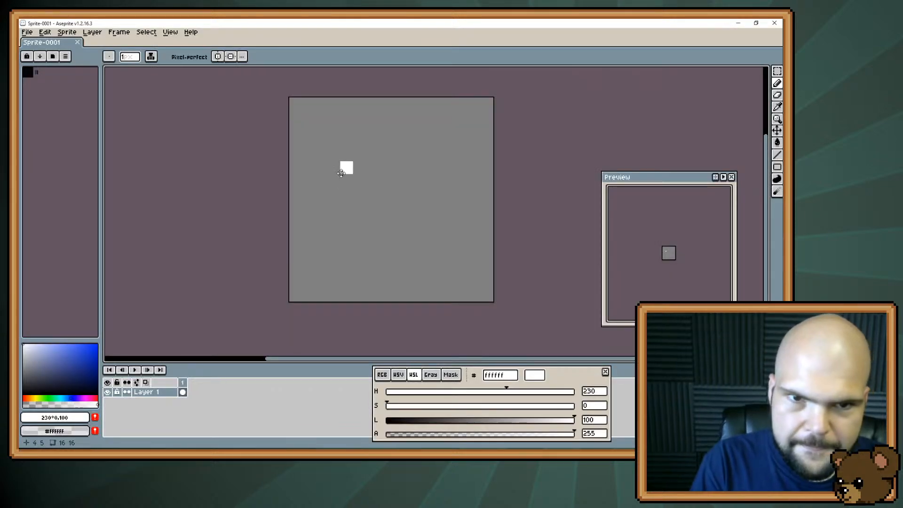
Switch back to Aseprite and activate the Eyedropper tool over the empty sprite
mouse_move(347, 166)
mouse_down()
mouse_move(320, 141)
mouse_move(330, 241)
mouse_up()
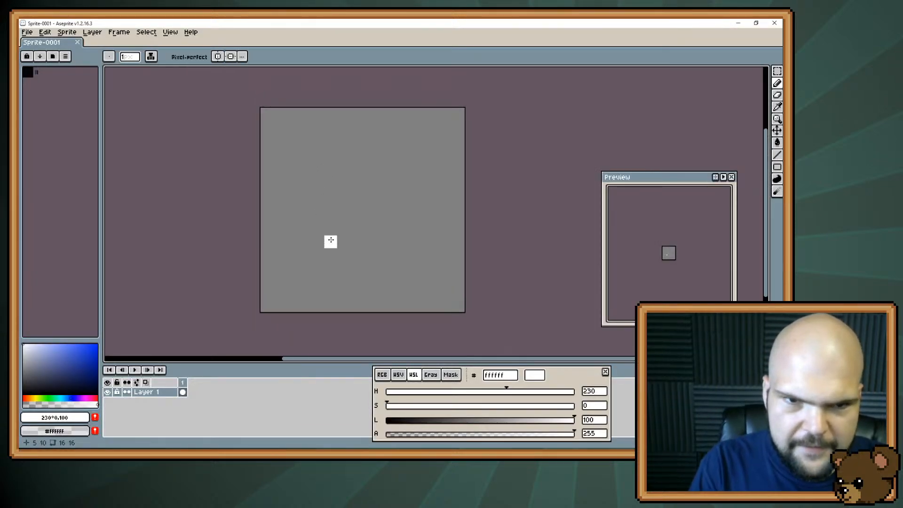
key(i)
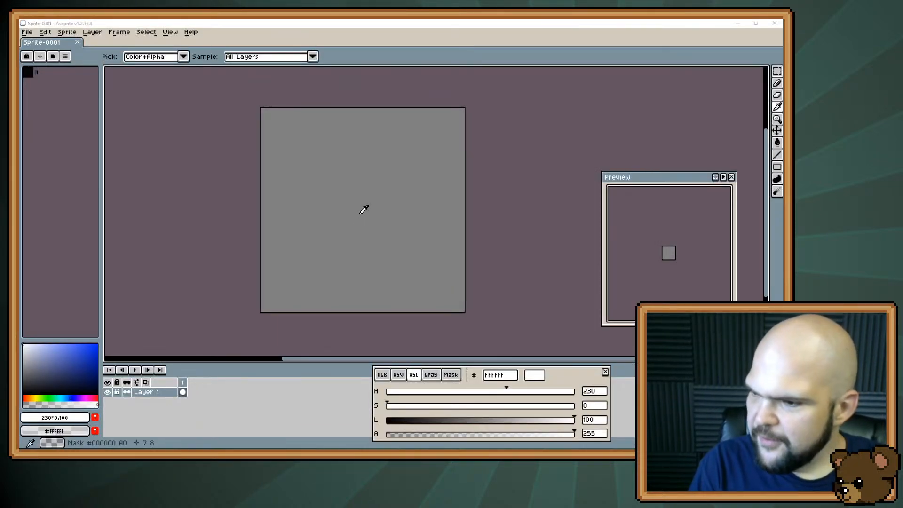
Switch to the running game, open the character's inventory to examine its item icons, and return to Aseprite
key(alt+Tab)
key(i)
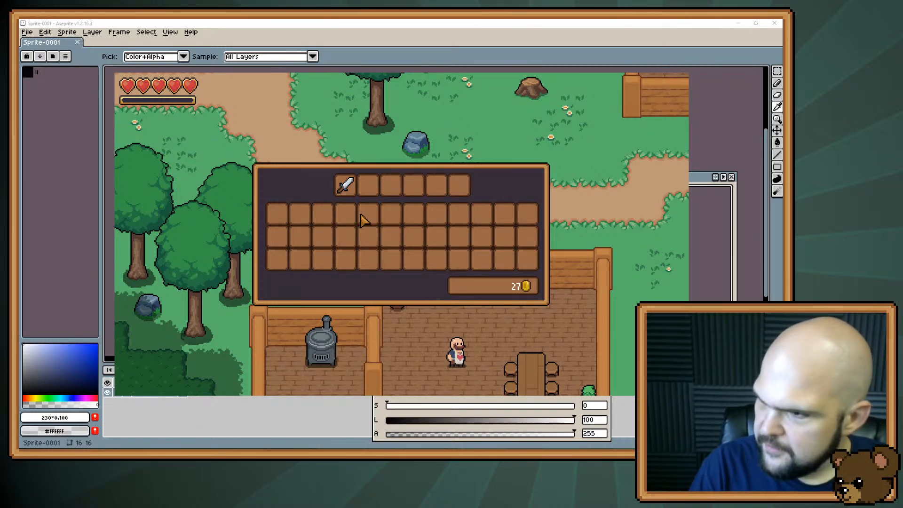
key(alt+Tab)
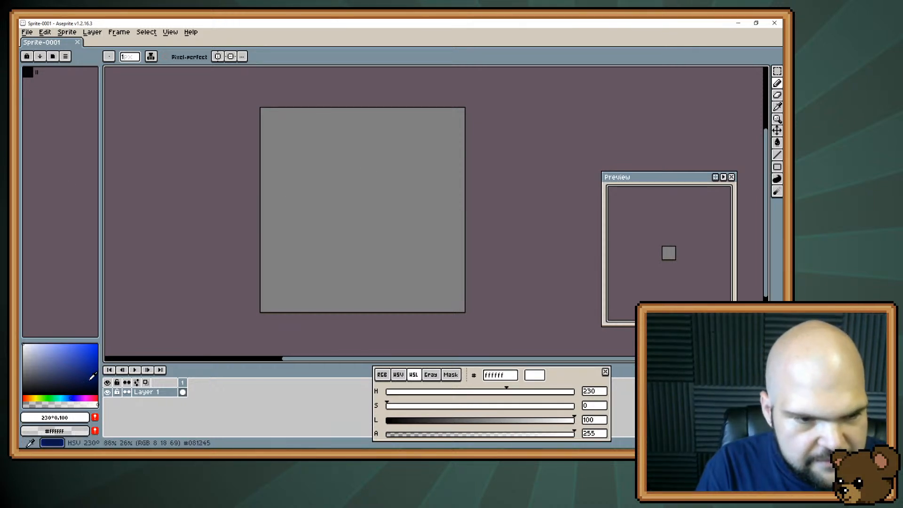
Mix a muted reddish brown, 964835, as the foreground colour
drag(28, 399, 29, 398)
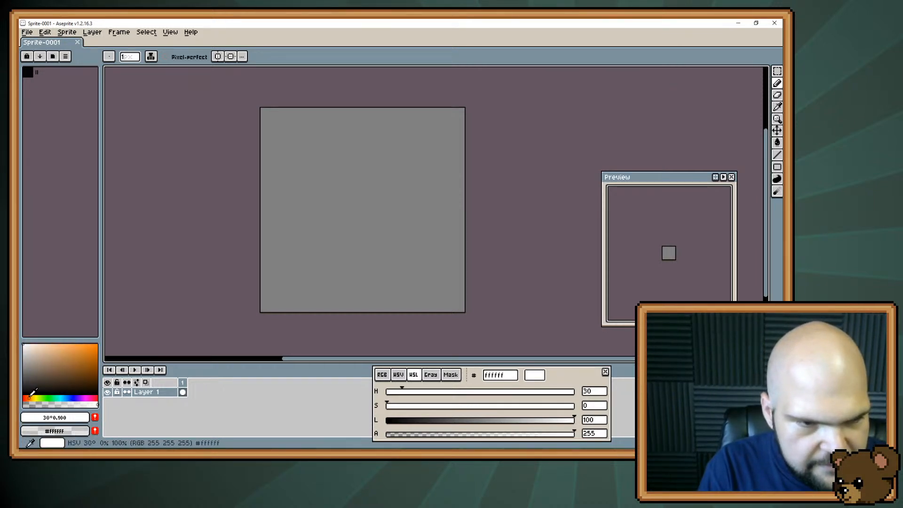
click(82, 365)
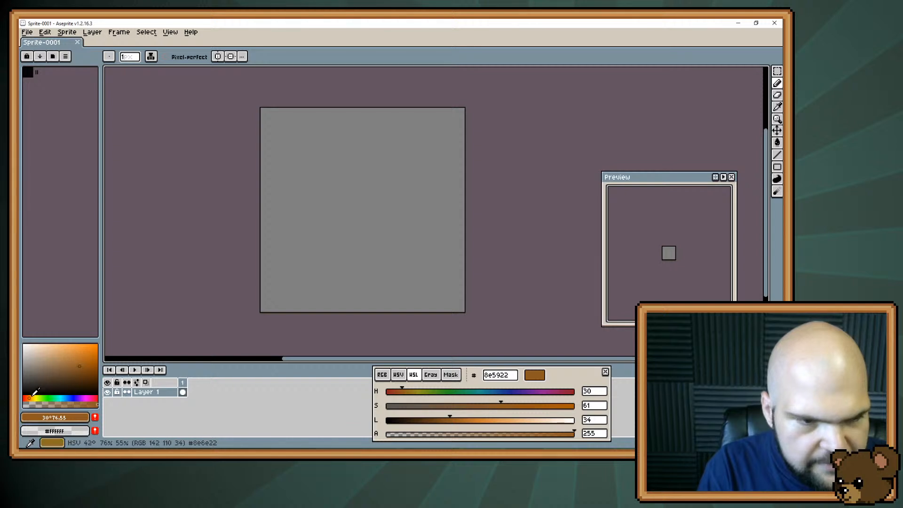
click(27, 398)
click(25, 398)
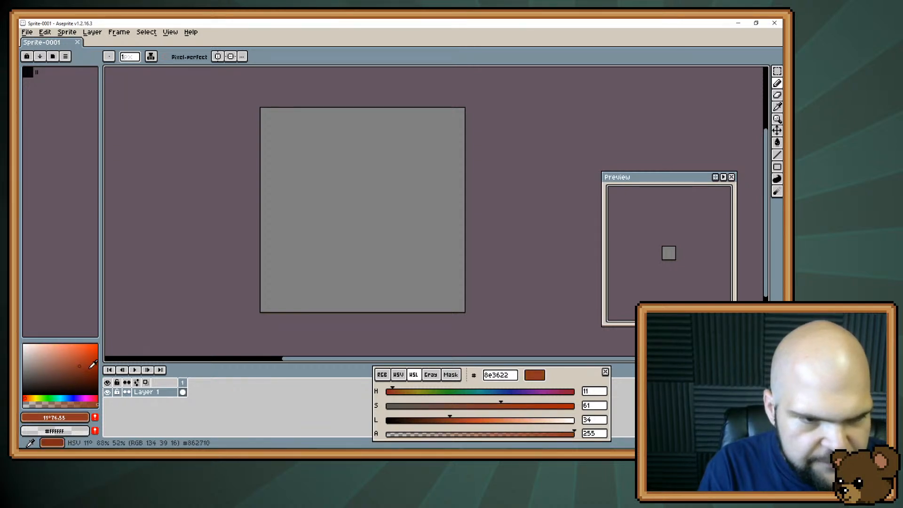
mouse_move(75, 369)
mouse_down()
mouse_move(65, 375)
mouse_move(73, 363)
mouse_up()
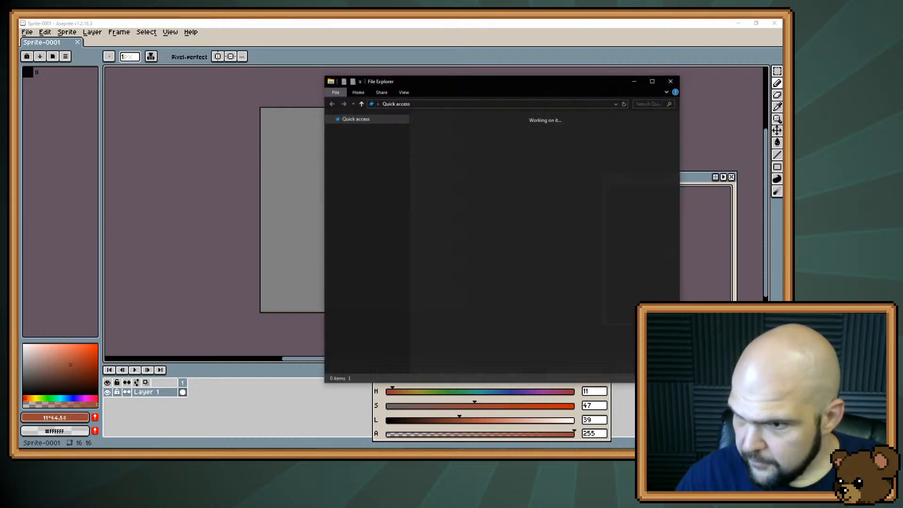
Open player_m.ase from the project's characters art folder and dock it in a split view beside the blank sprite
drag(488, 85, 588, 442)
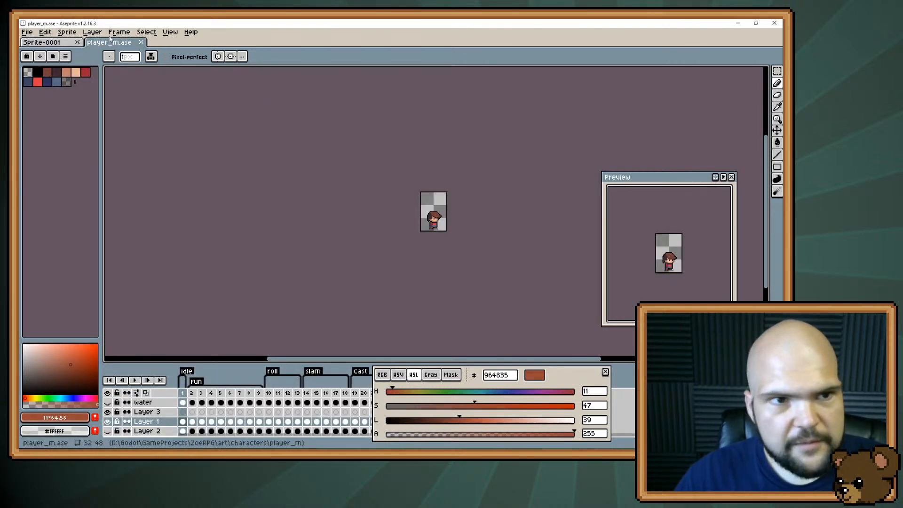
drag(117, 44, 757, 116)
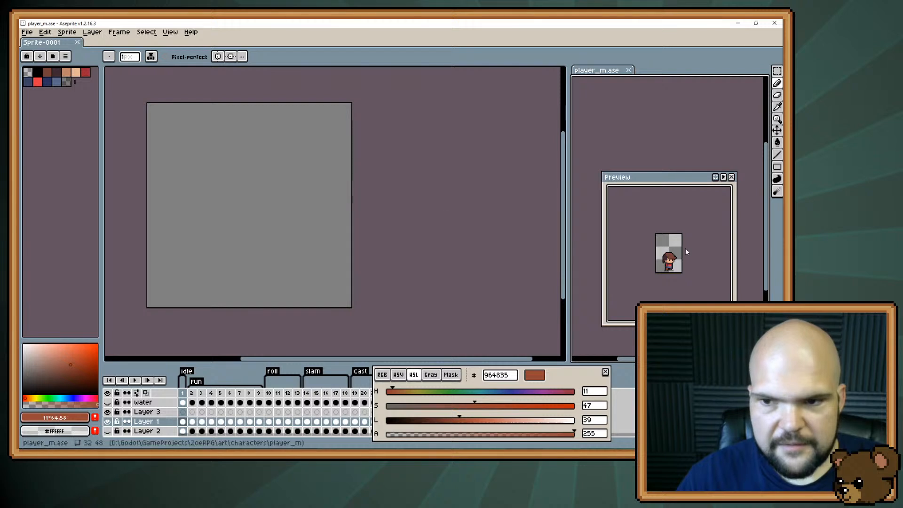
drag(268, 197, 342, 205)
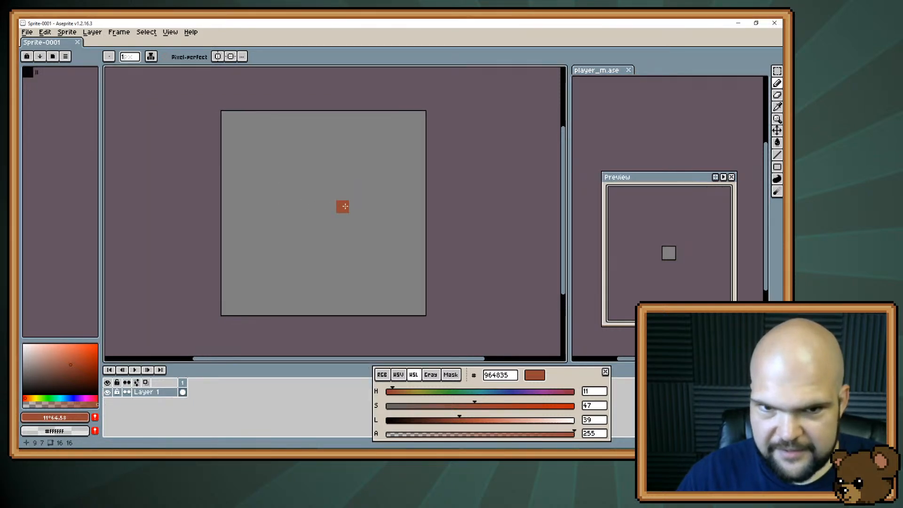
scroll(340, 205, up, 2)
scroll(340, 205, down, 2)
click(607, 81)
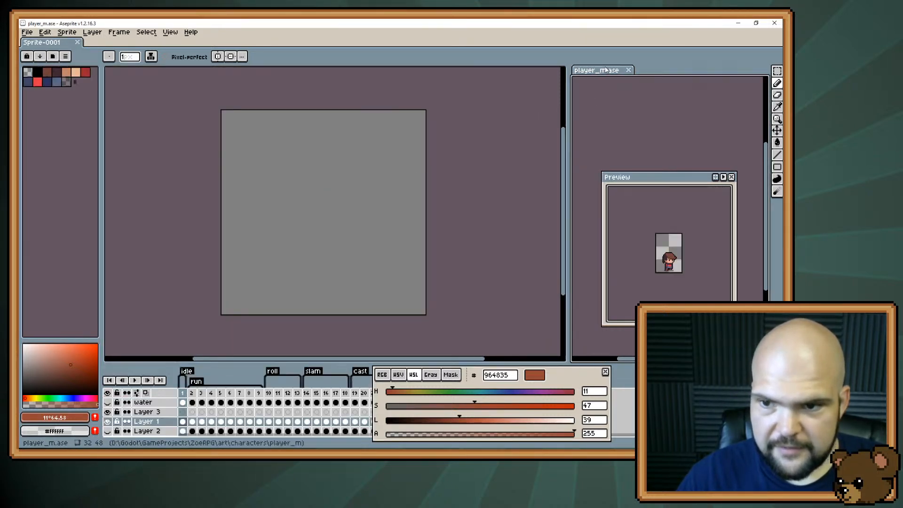
Shrink the preview window and move it clear of player_m.ase so the character is unobstructed and enlarged
drag(642, 181, 631, 87)
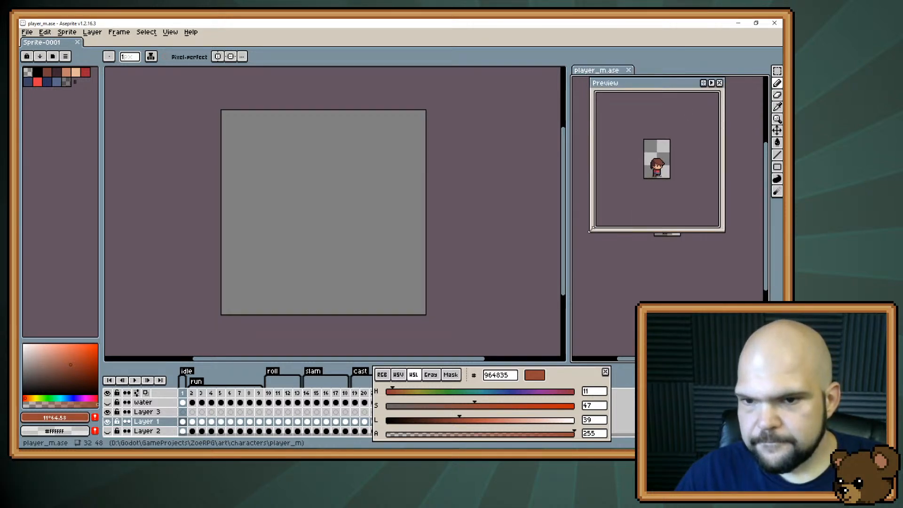
drag(589, 231, 643, 162)
drag(674, 87, 547, 88)
scroll(662, 199, up, 3)
drag(698, 252, 691, 188)
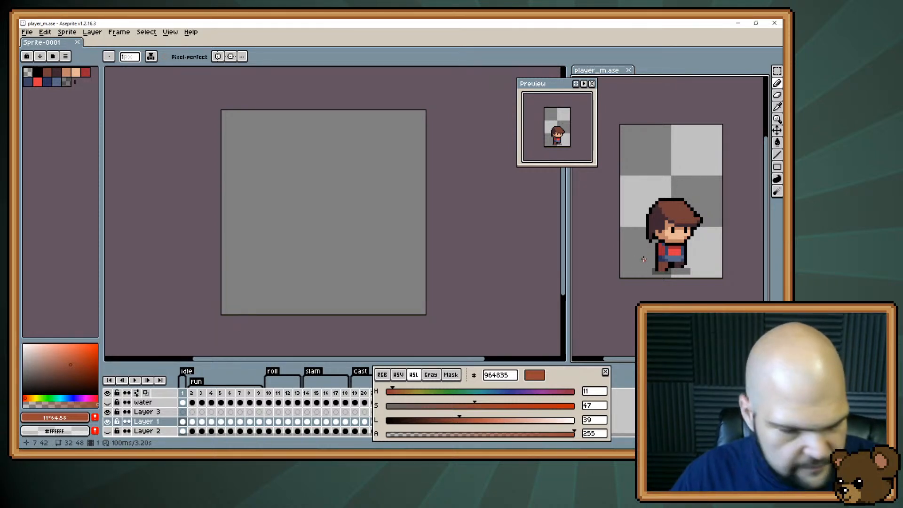
Copy a 30 × 31 pixel selection around the character in player_m.ase and deselect it
key(m)
mouse_move(622, 173)
mouse_down()
mouse_move(704, 242)
mouse_move(720, 277)
mouse_up()
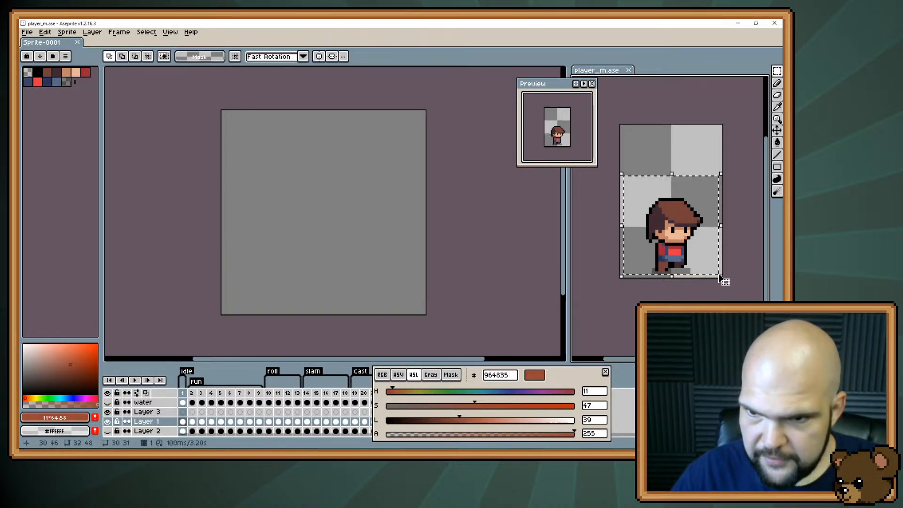
drag(686, 240, 586, 238)
key(ctrl+z)
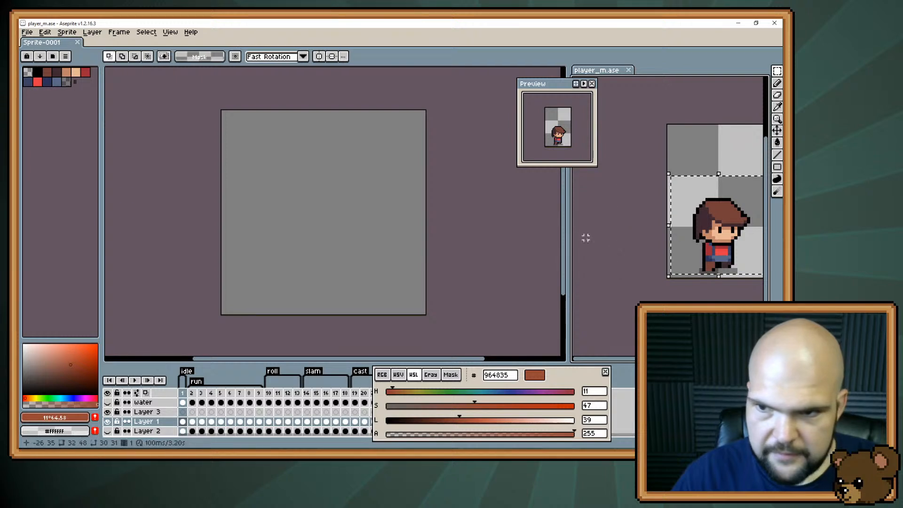
key(ctrl+d)
click(304, 228)
key(ctrl+v)
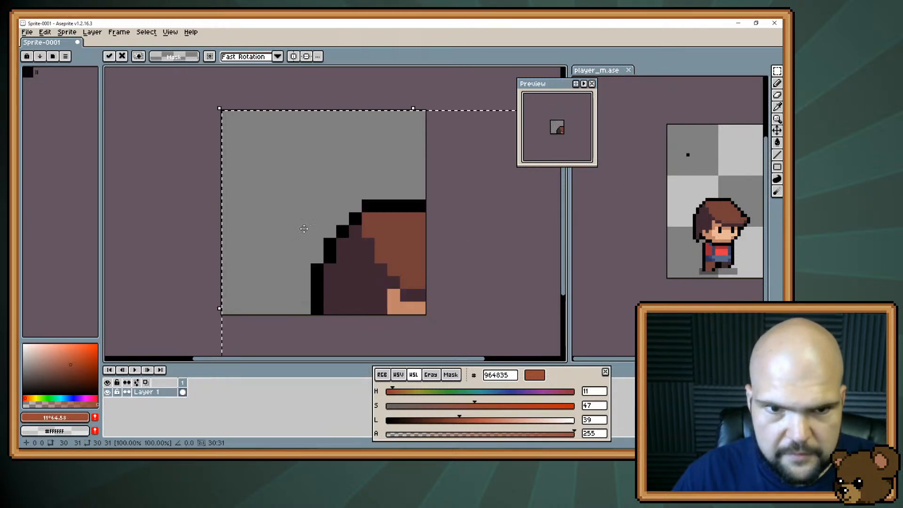
drag(345, 273, 261, 82)
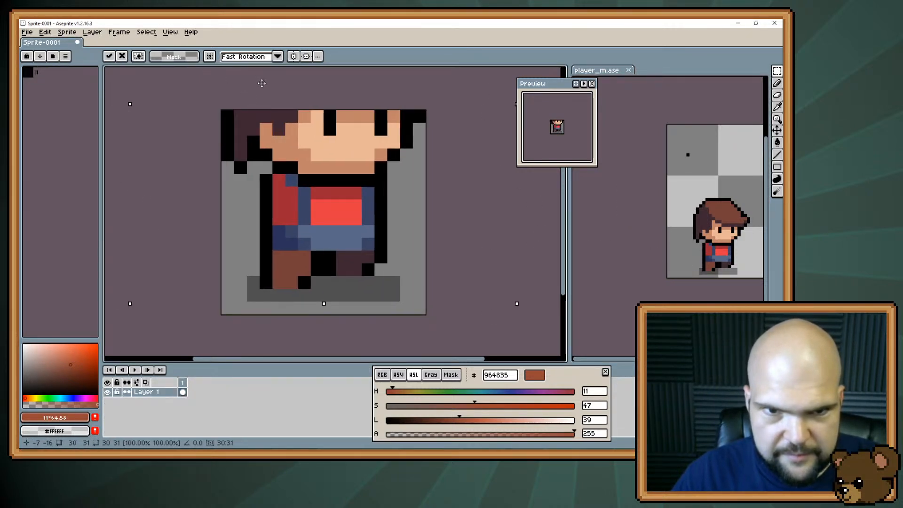
key(Escape)
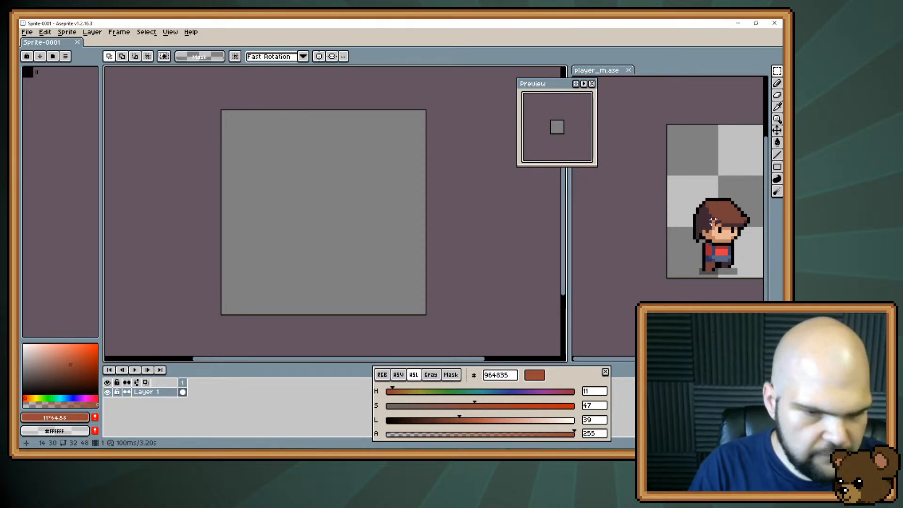
Paste the copied character into the 16 × 16 sprite and scale it down to 15 × 15 pixels
key(ctrl+v)
scroll(280, 214, down, 4)
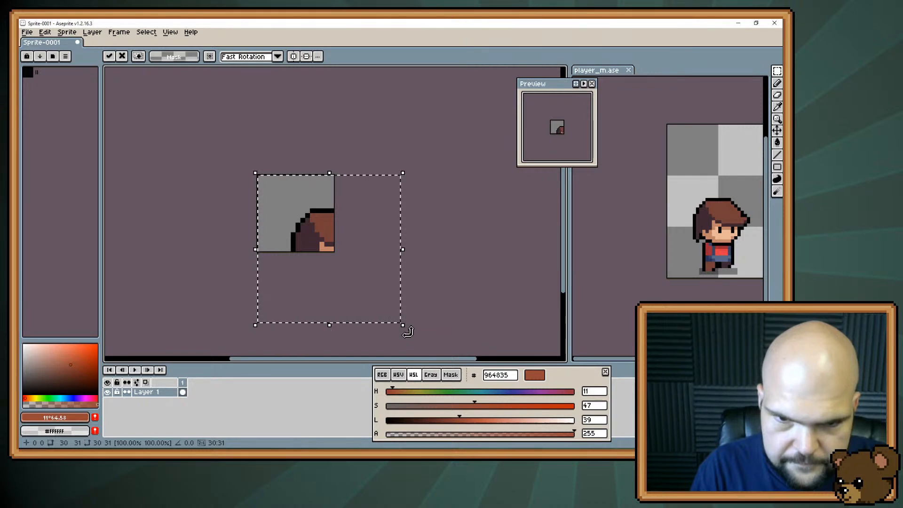
drag(404, 326, 337, 248)
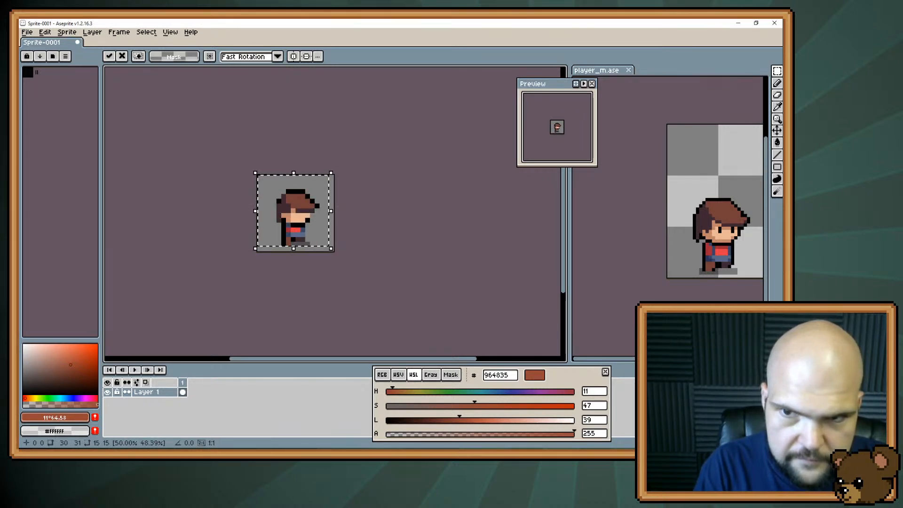
scroll(337, 248, up, 3)
scroll(324, 206, down, 1)
drag(324, 206, 399, 239)
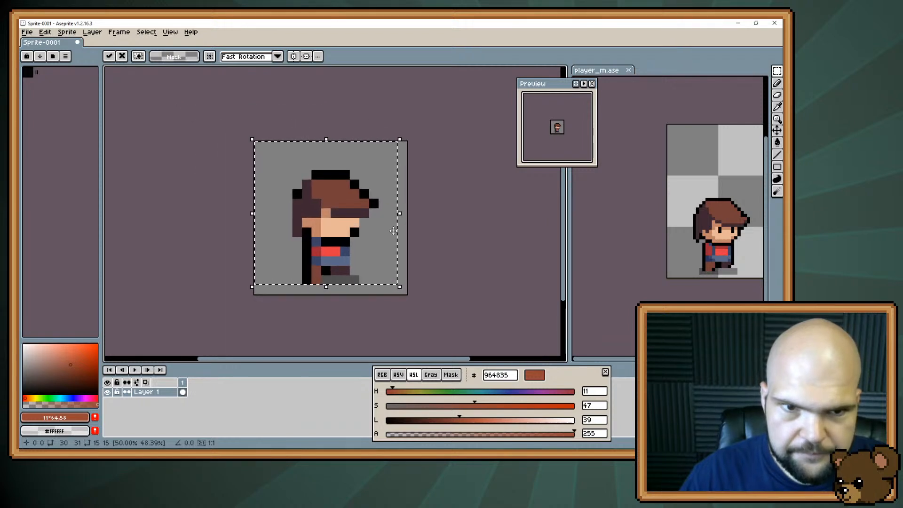
scroll(399, 239, up, 1)
key(space)
drag(324, 255, 360, 220)
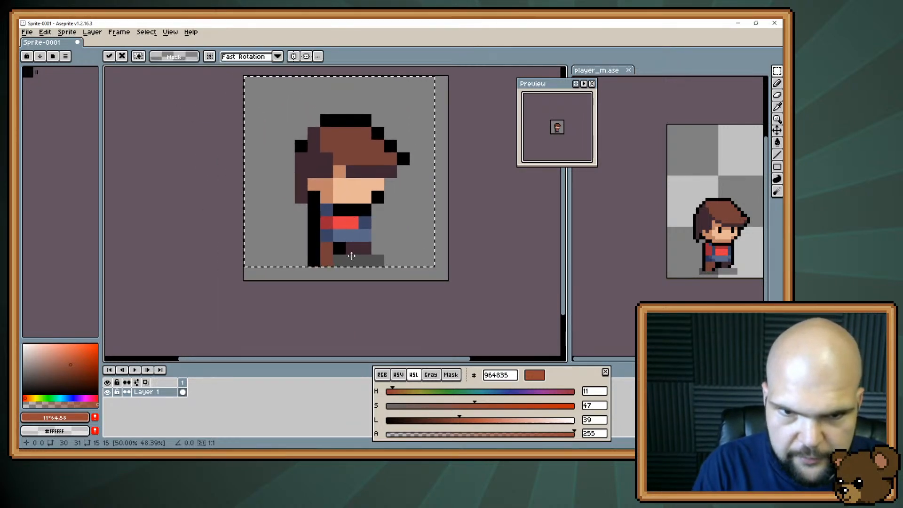
Apply the scaled character and erase the grey ground shadow beside its feet
key(e)
key(ctrl+d)
drag(339, 260, 390, 260)
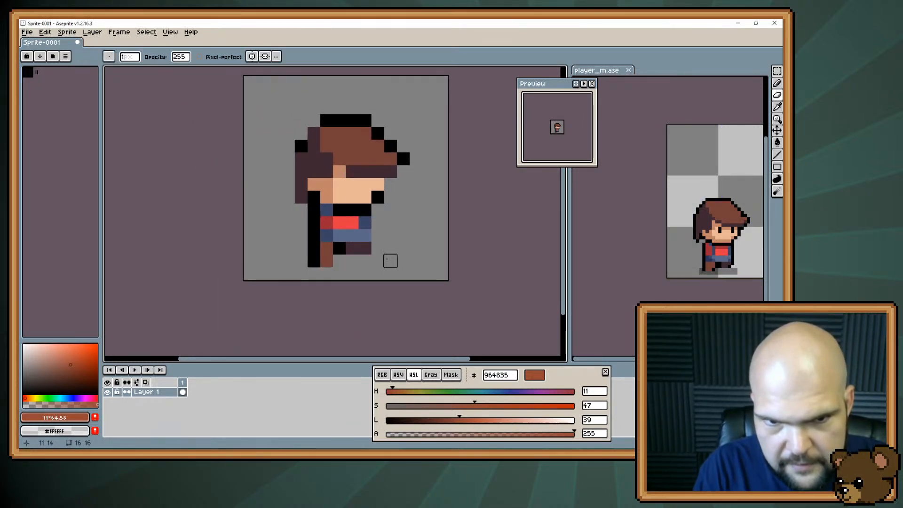
Fill the black gap between the legs with brown 743f39 and erase the lowest row of foot pixels
key(b)
click(339, 259)
click(339, 249)
alt+click(329, 244)
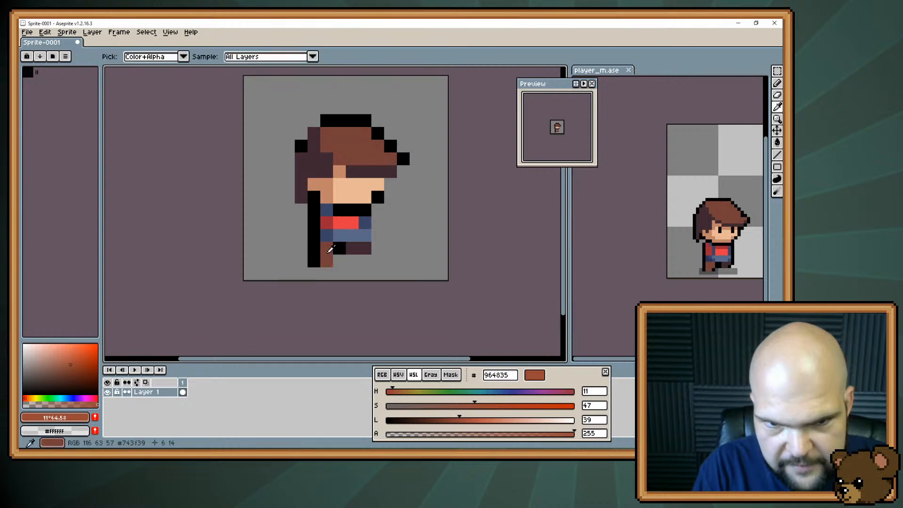
click(339, 260)
click(329, 276)
key(e)
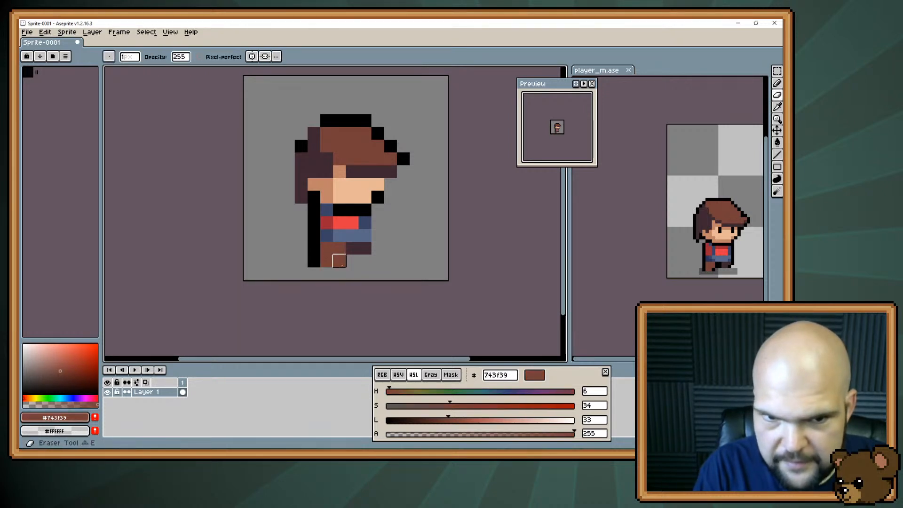
drag(339, 261, 314, 262)
Paint dark blue 3a4466 over the black line below the face and part of the red chest
key(b)
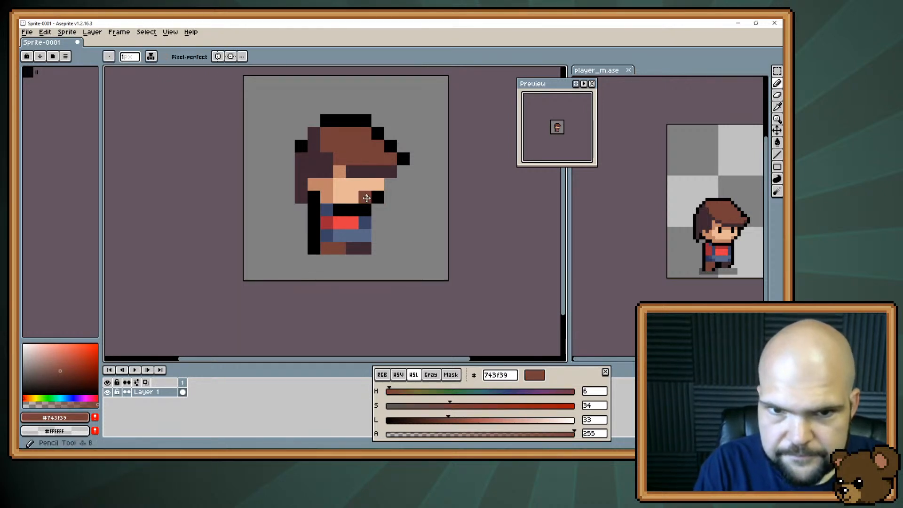
mouse_move(365, 198)
mouse_down()
mouse_move(332, 222)
mouse_move(315, 221)
mouse_move(356, 222)
mouse_up()
alt+click(319, 222)
key(alt)
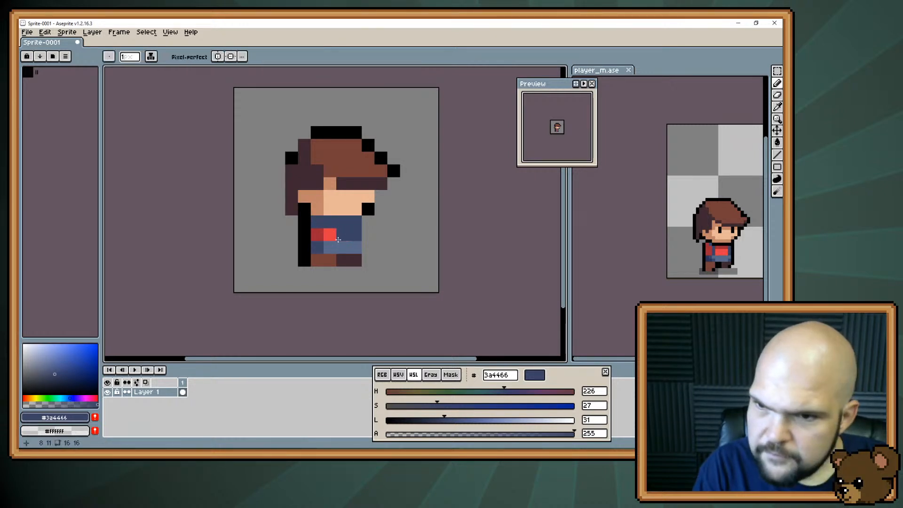
Repaint the torso with a vertical e43b44 red stripe between dark blue 3a4466 columns and a darker red sleeve
alt+click(350, 232)
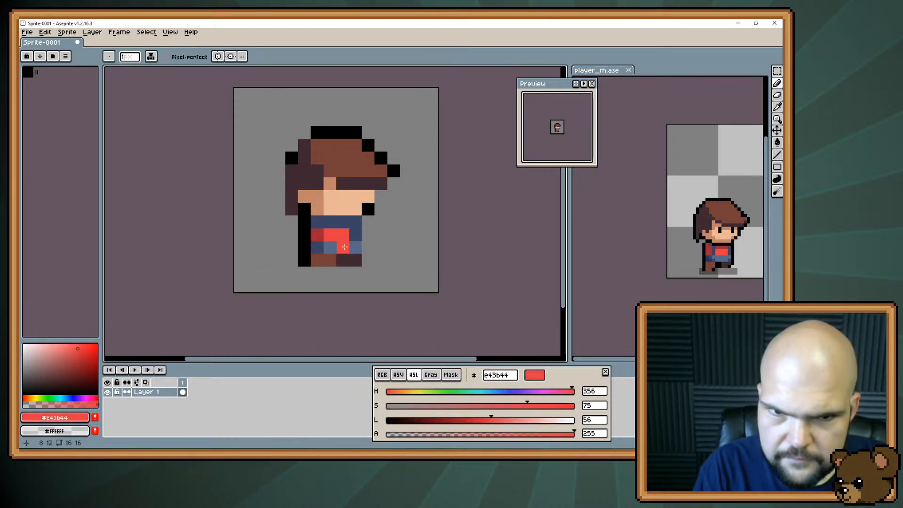
alt+click(341, 231)
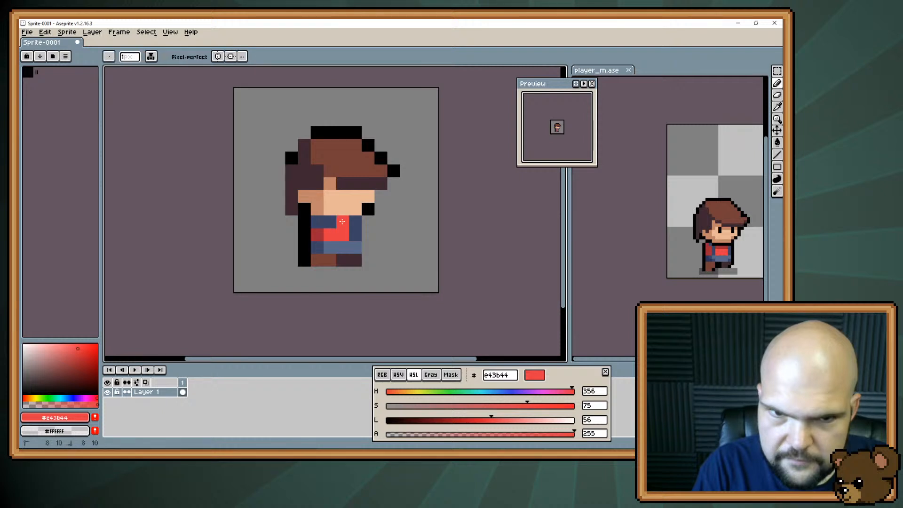
drag(342, 222, 330, 222)
alt+click(318, 235)
click(318, 223)
alt+click(354, 236)
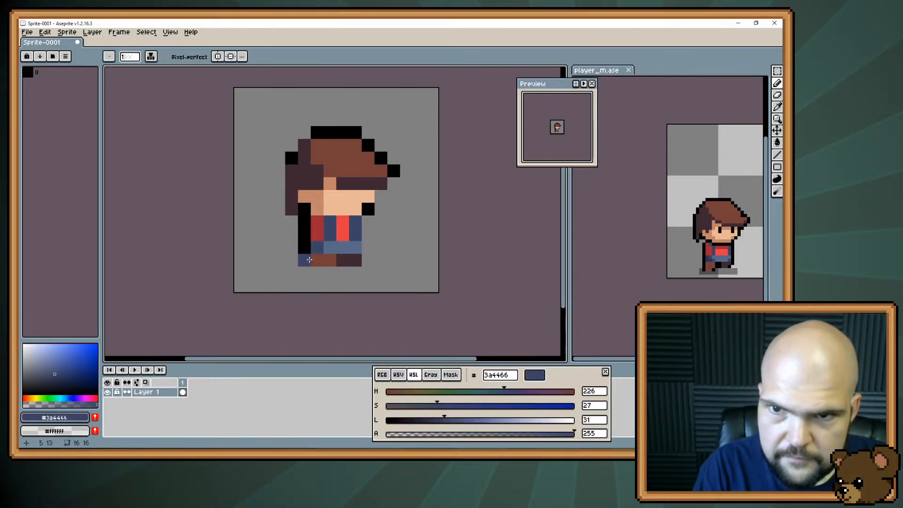
Complete the black outline along the front of the body and face and around the back and top of the hair
alt+click(368, 209)
drag(369, 222, 368, 256)
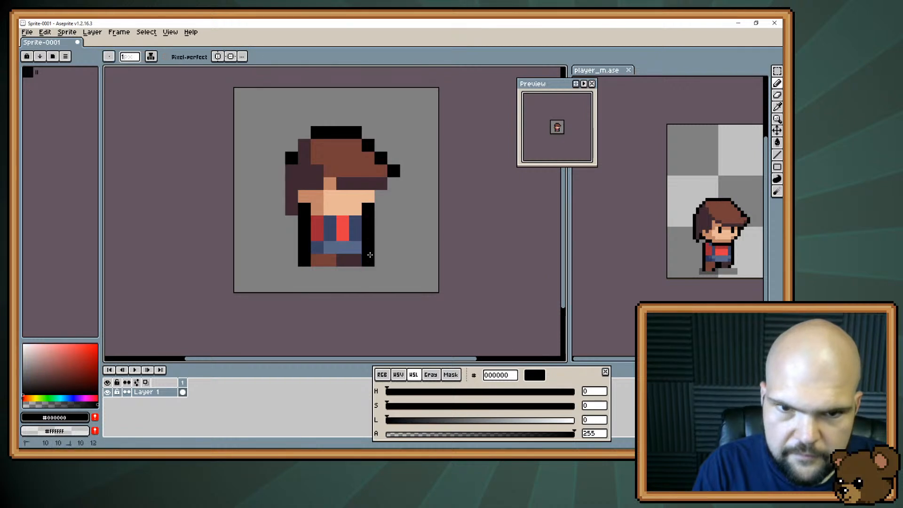
click(384, 213)
click(380, 196)
click(393, 182)
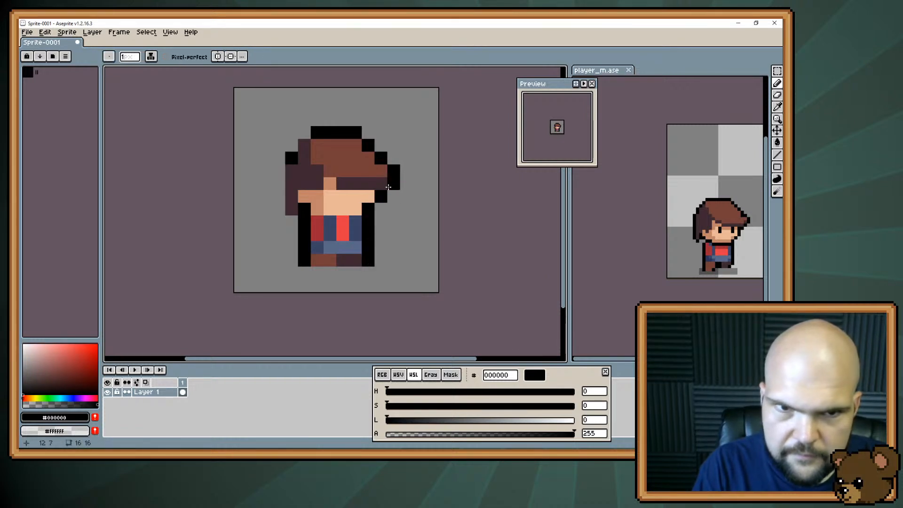
drag(278, 183, 292, 221)
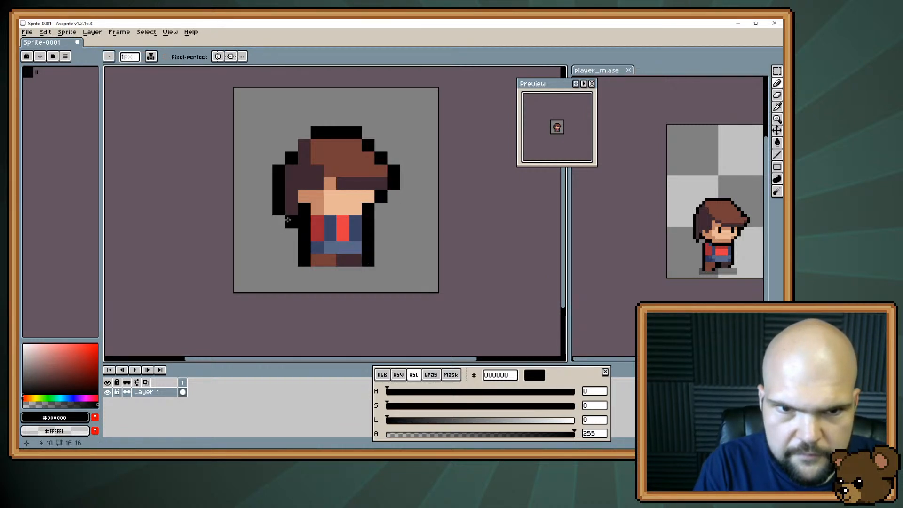
click(292, 144)
click(304, 133)
click(261, 259)
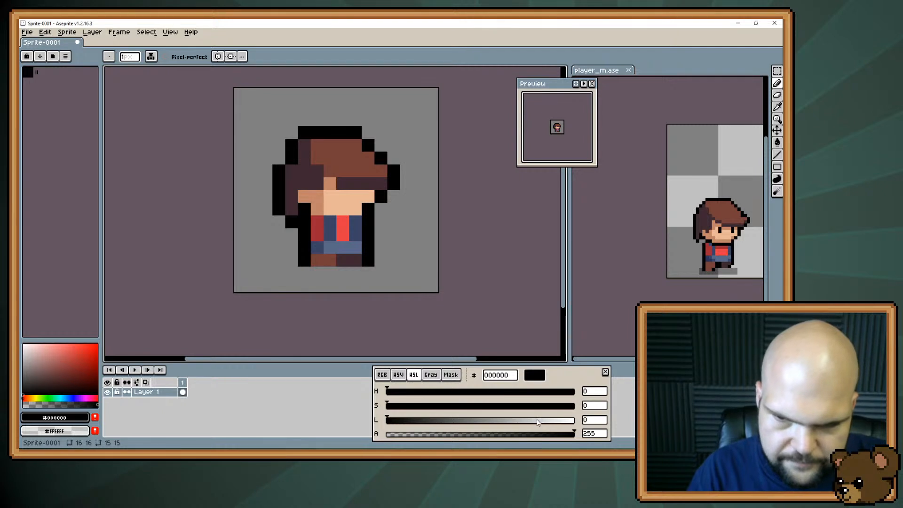
Add a new layer above the character and paint white ffffff dust clouds on both sides of the legs
drag(537, 422, 577, 421)
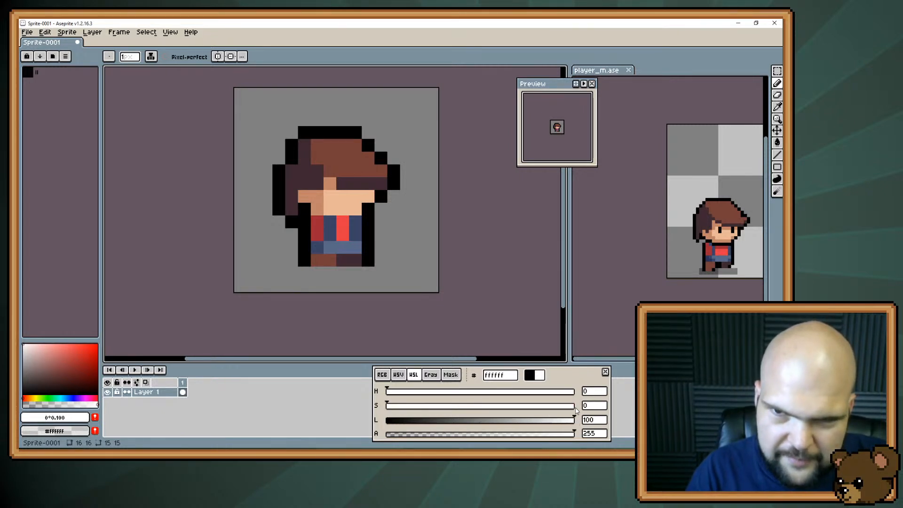
click(92, 32)
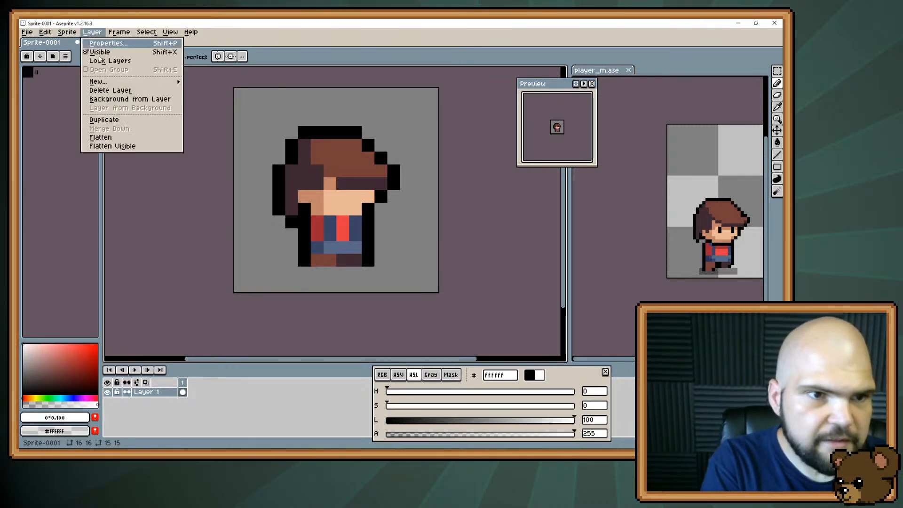
mouse_move(165, 80)
click(193, 84)
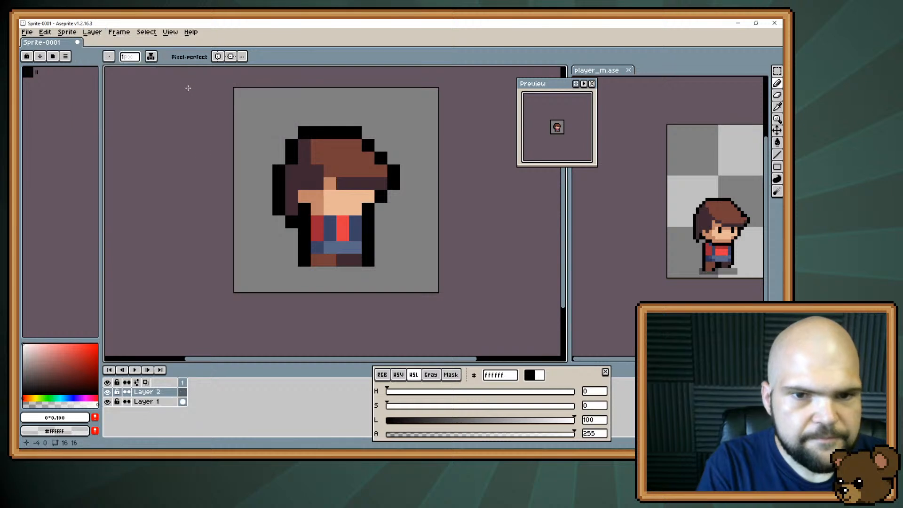
mouse_move(360, 257)
mouse_down()
mouse_move(348, 245)
mouse_move(390, 223)
mouse_move(393, 249)
mouse_move(305, 259)
mouse_move(266, 239)
mouse_move(291, 234)
mouse_up()
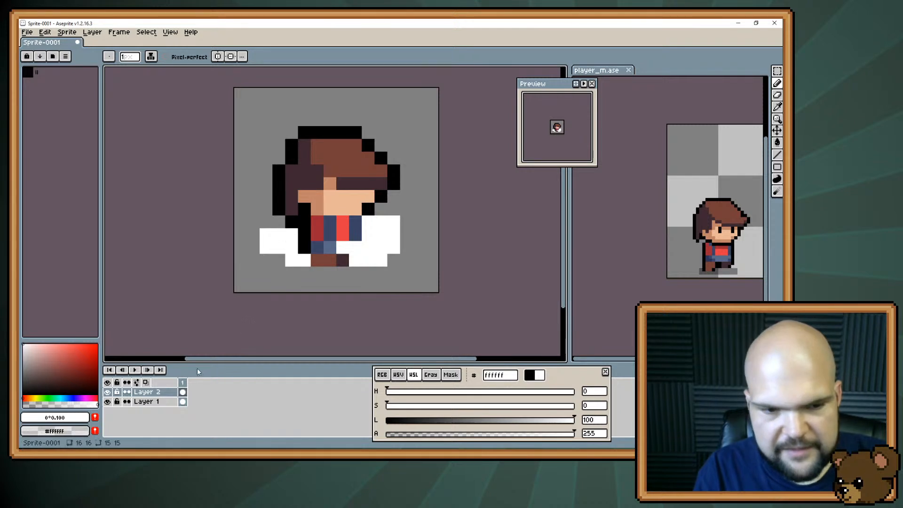
Try painting a white puff in the middle of Layer 2 with Layer 1 hidden, and erase it over the face and chest
click(108, 401)
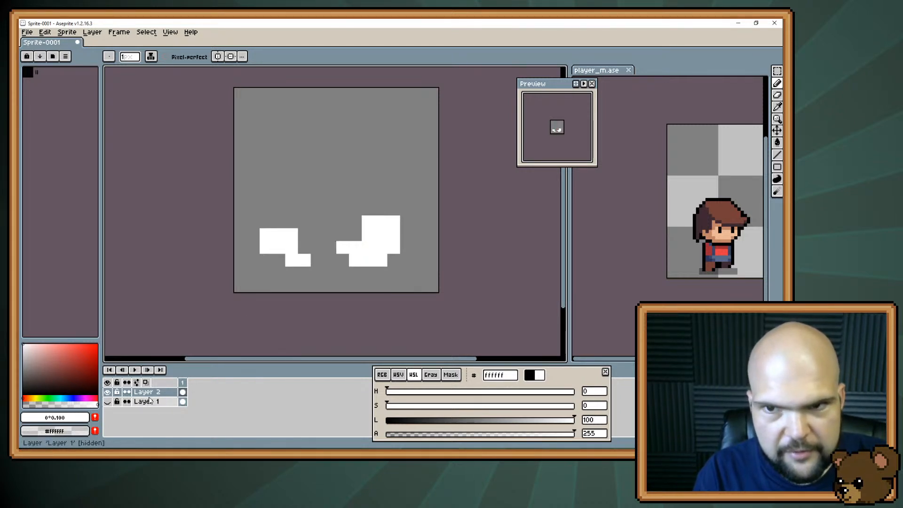
drag(317, 209, 317, 222)
click(316, 260)
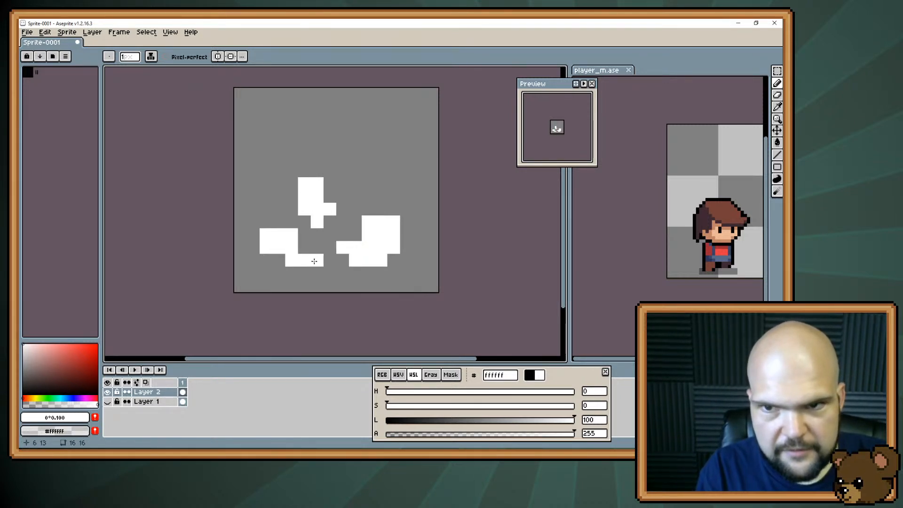
click(326, 224)
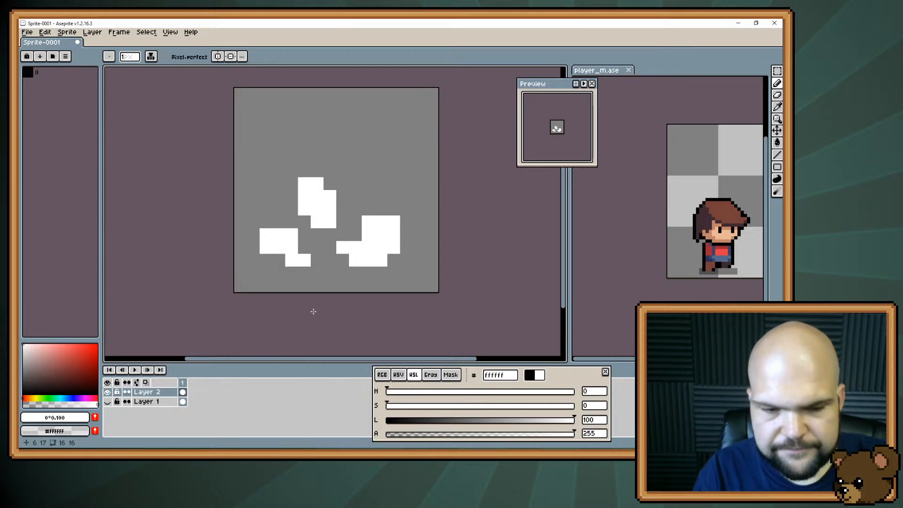
click(107, 401)
key(e)
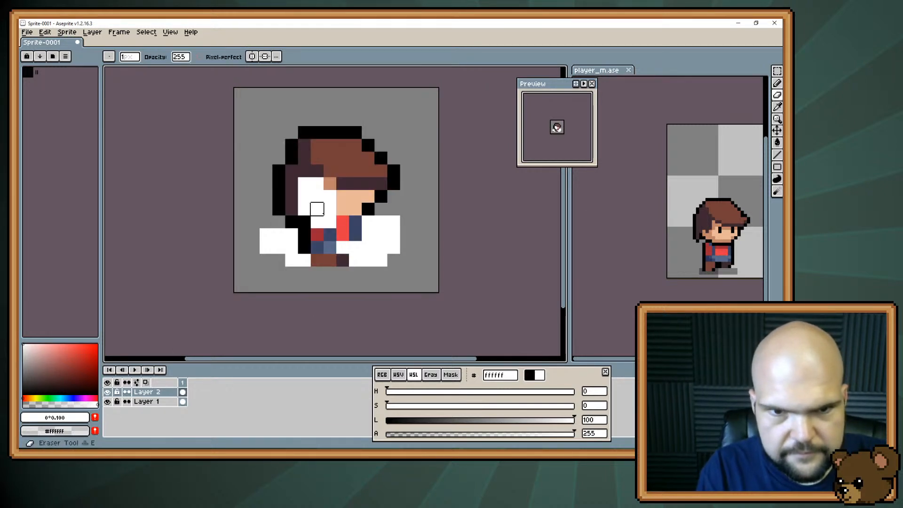
mouse_move(317, 210)
mouse_down()
mouse_move(317, 184)
mouse_move(305, 209)
mouse_up()
drag(317, 222, 305, 179)
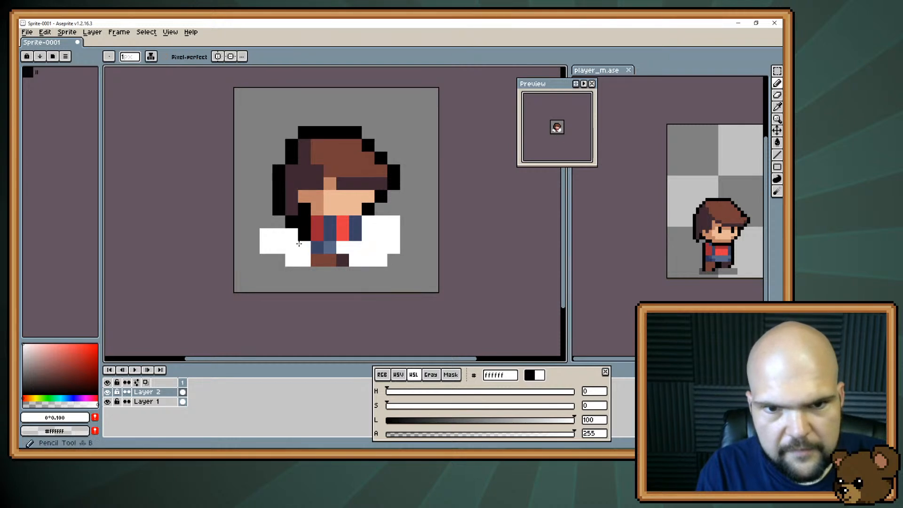
Erase the white pixel over the belt and move the front dust cloud two pixels outward, away from the body
click(342, 247)
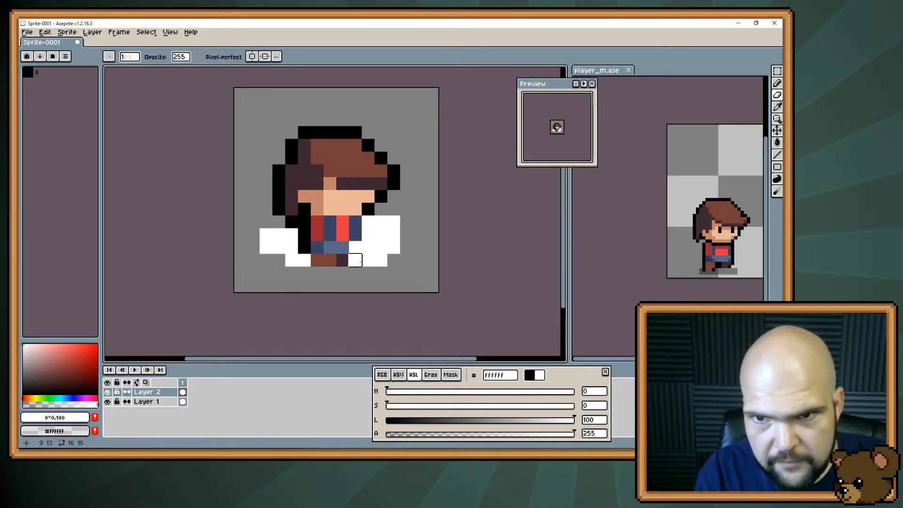
key(b)
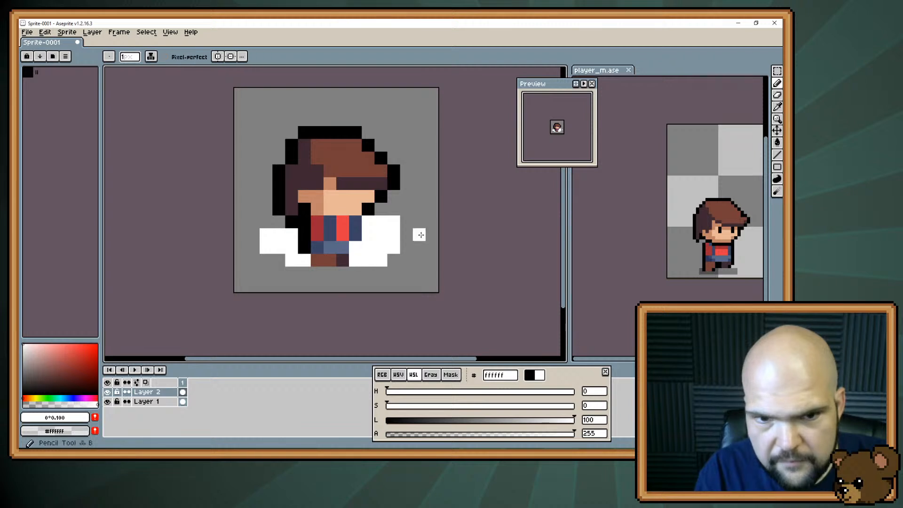
key(e)
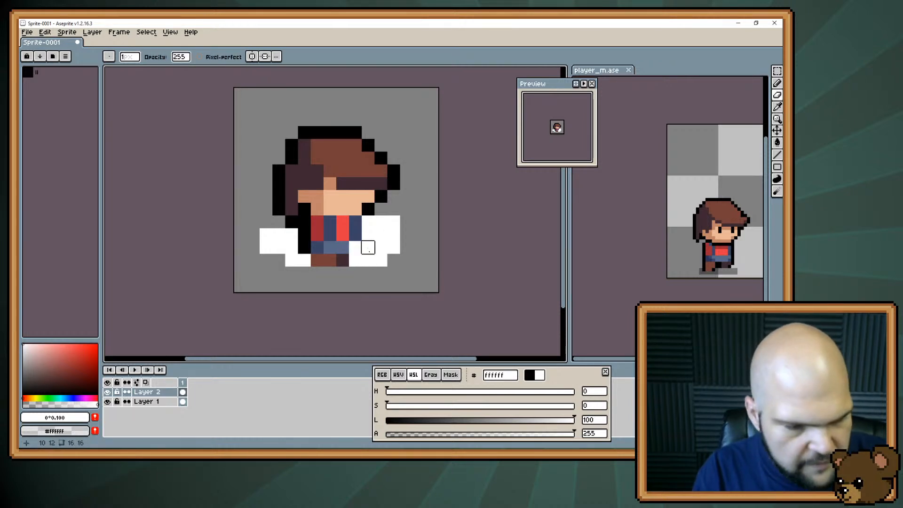
key(m)
drag(355, 222, 394, 261)
mouse_move(369, 238)
mouse_down()
mouse_move(403, 239)
mouse_move(394, 242)
mouse_up()
key(ctrl+d)
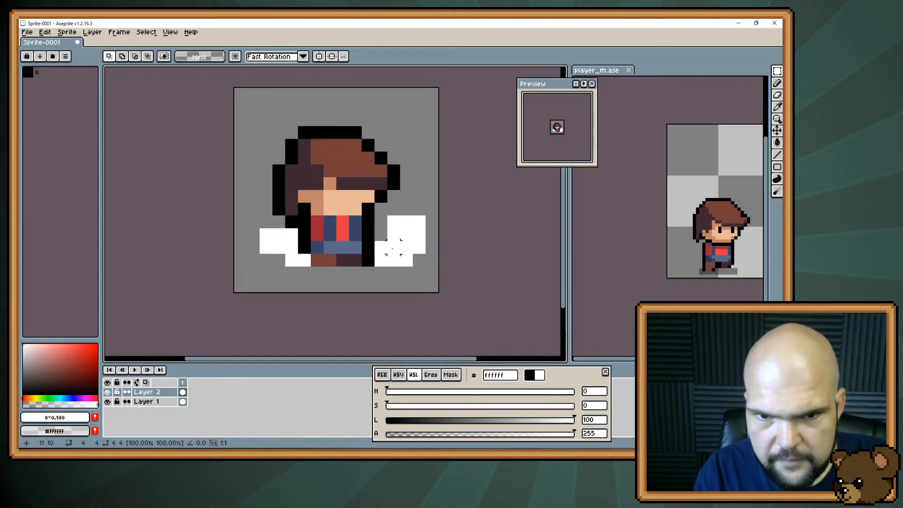
Reshape the dust cloud behind the character by adding a white pixel at its lower outer edge and erasing its upper inner pixel
key(b)
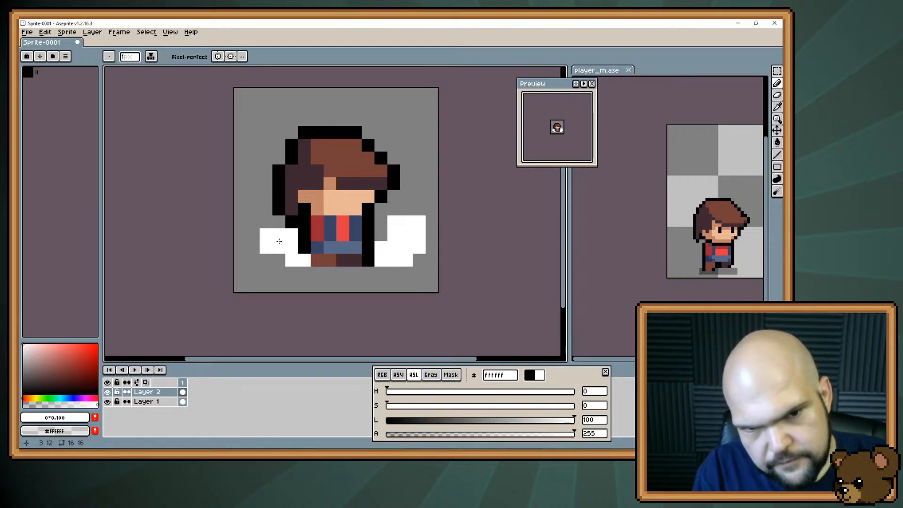
click(279, 260)
key(e)
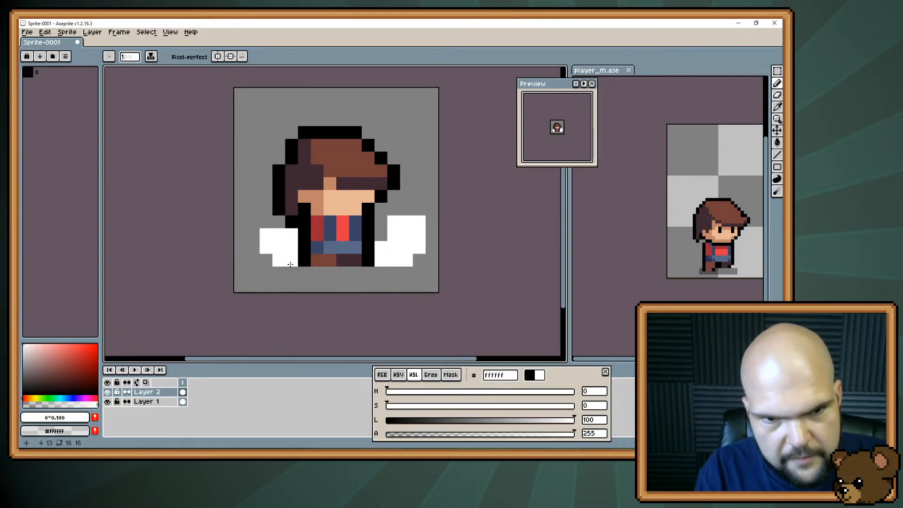
click(291, 235)
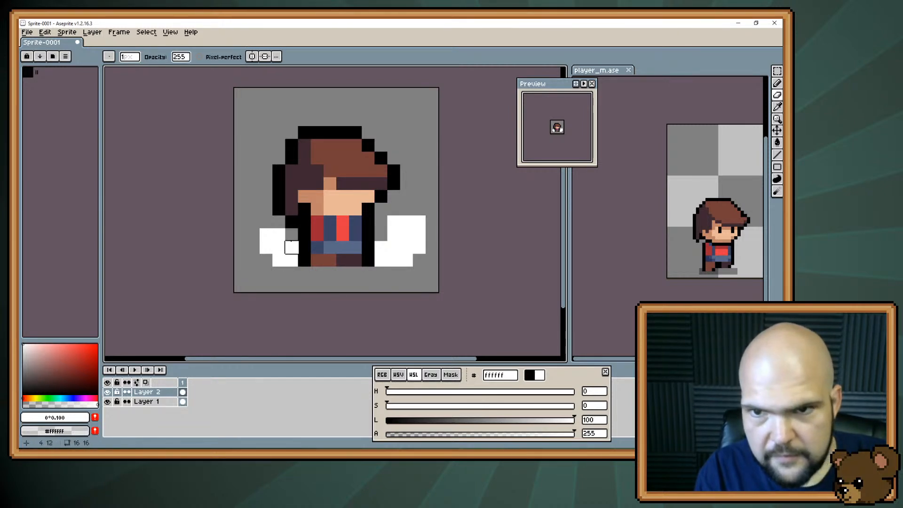
Select the dust cloud in front of the character, move it one pixel toward the body and deselect it
key(m)
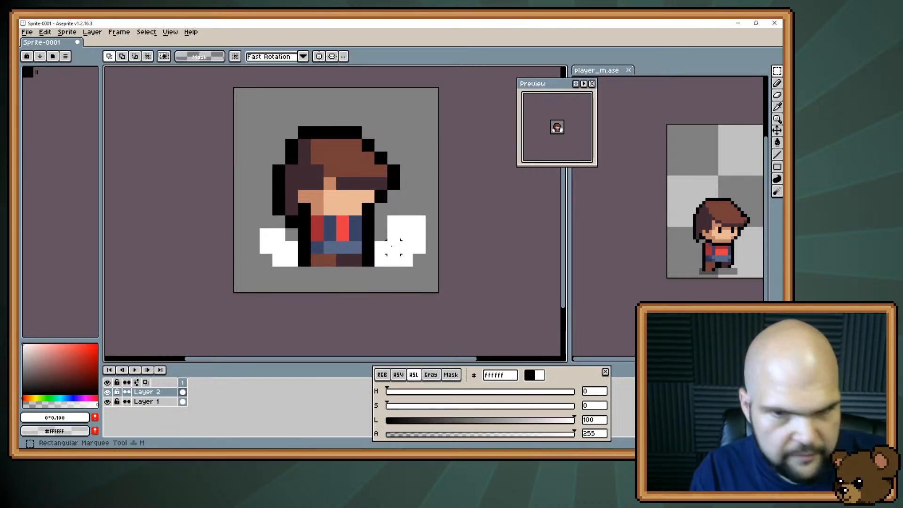
drag(377, 218, 422, 258)
drag(406, 240, 389, 240)
click(356, 282)
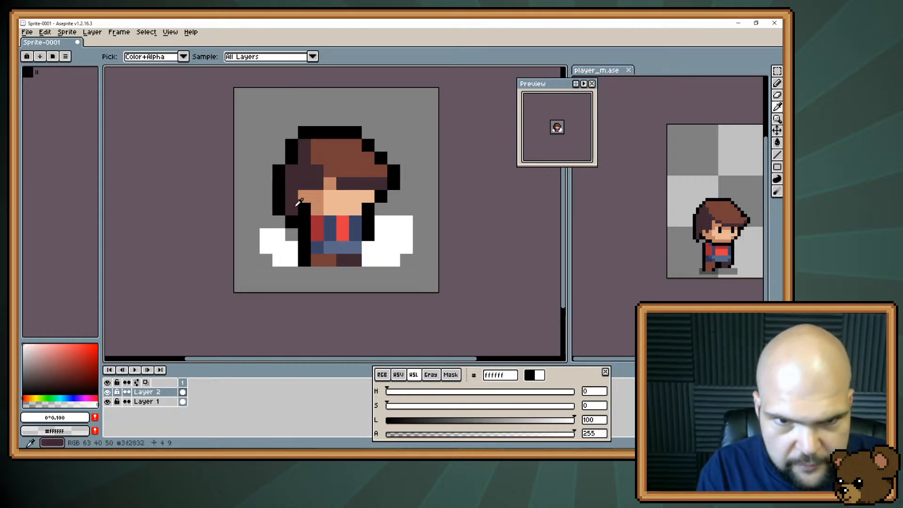
Recolor the black pixels behind the jaw with hair brown 3f2832 and draw two black one-pixel eyes below the fringe
alt+click(295, 212)
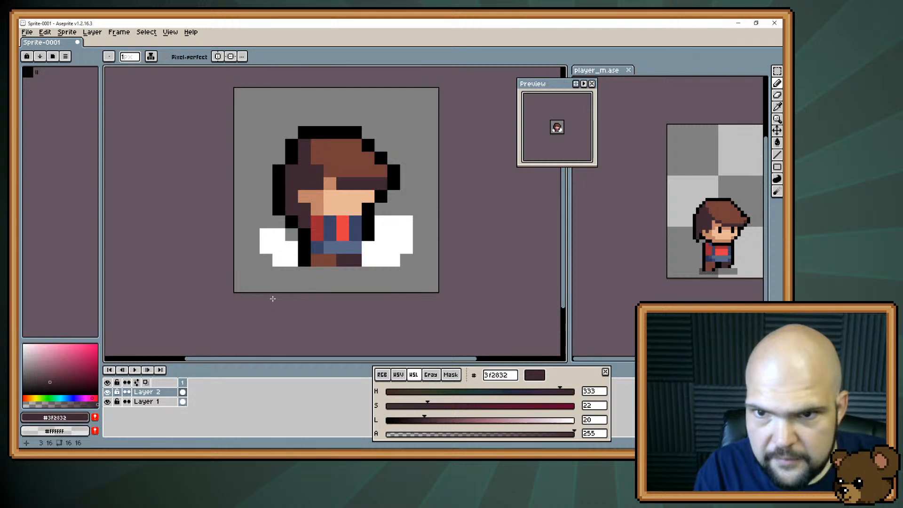
alt+click(368, 210)
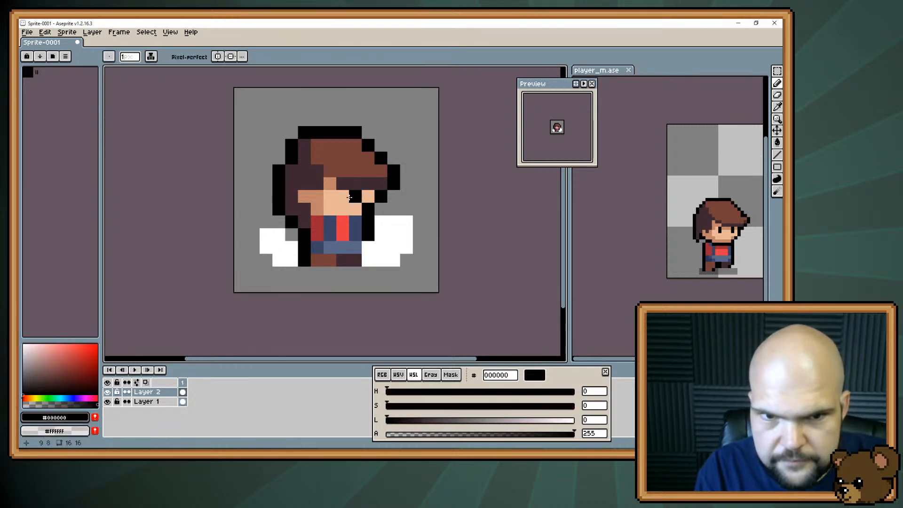
click(342, 197)
drag(342, 197, 361, 196)
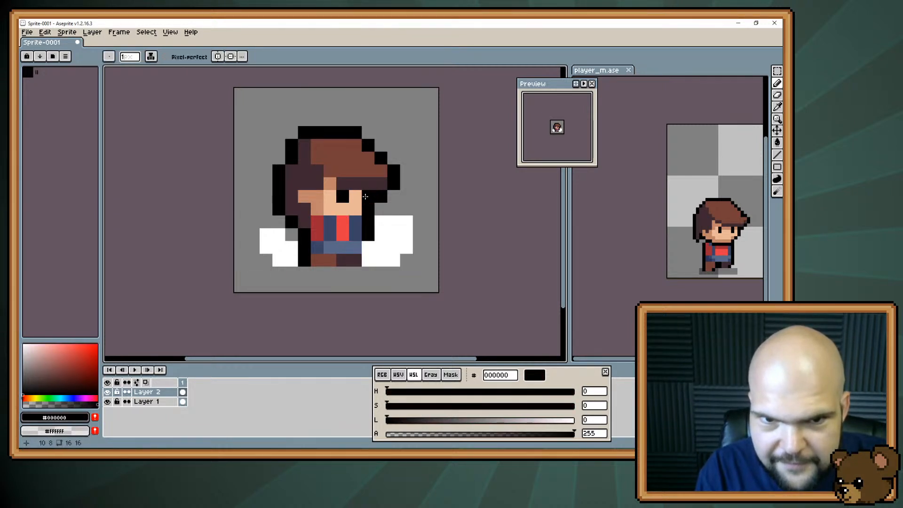
click(356, 197)
click(332, 198)
alt+click(342, 207)
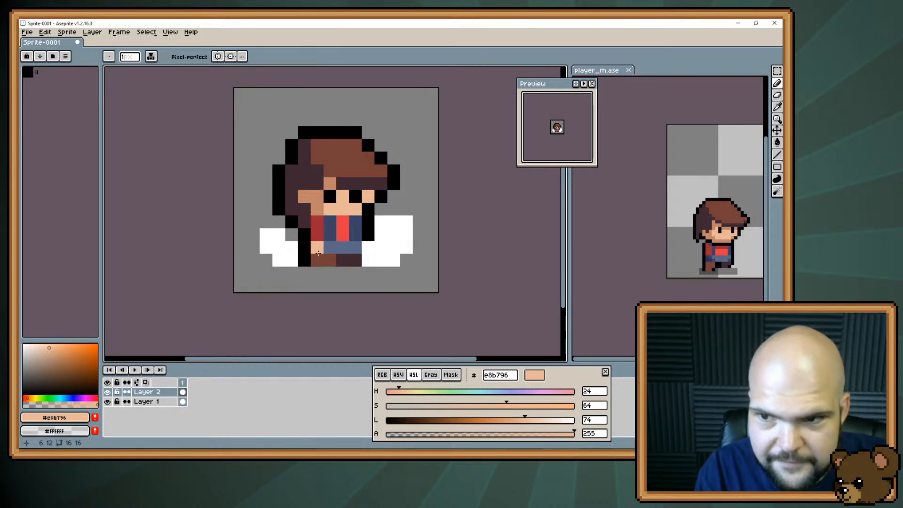
Start saving the sprite under a new name and browse to the game project's art folder
key(ctrl+shift+s)
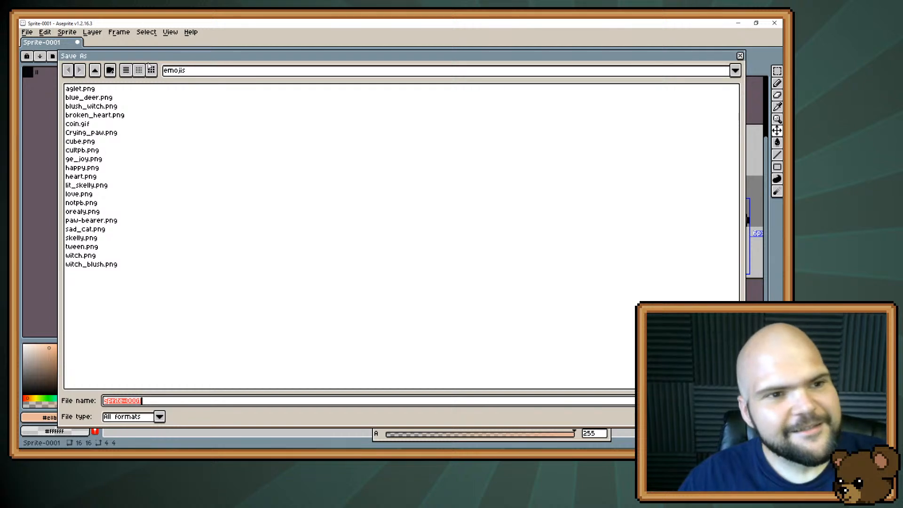
click(95, 70)
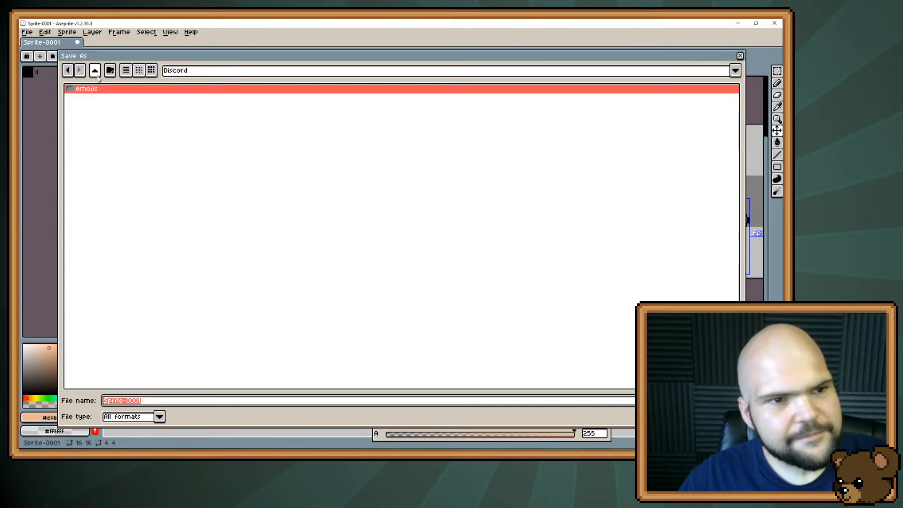
click(172, 73)
click(210, 157)
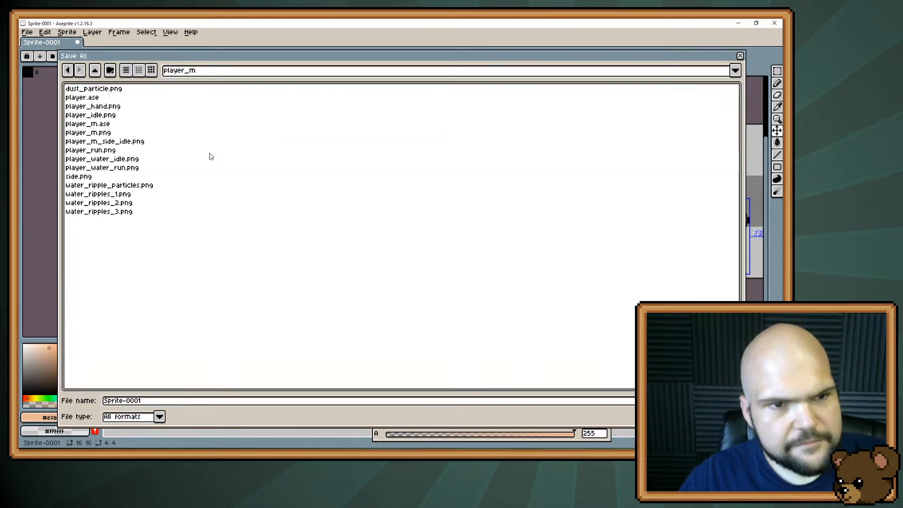
click(94, 70)
click(94, 70)
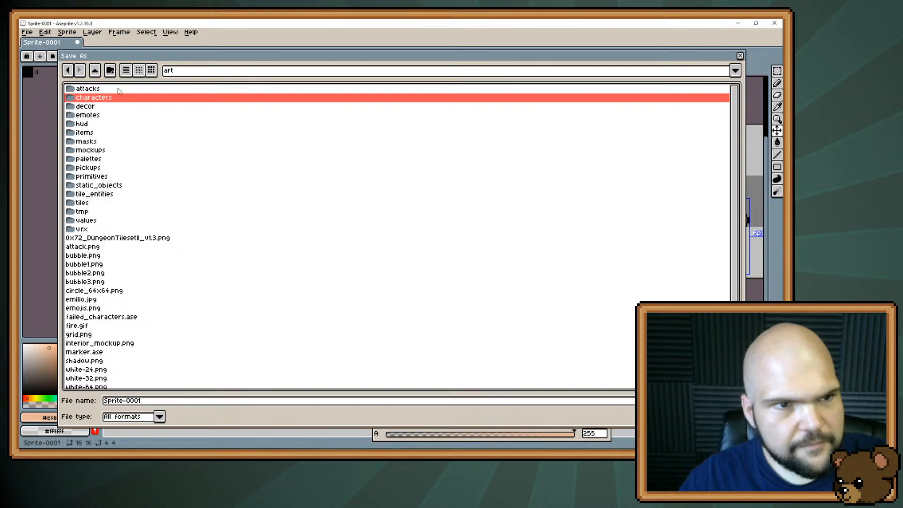
Create a folder named abilities inside art and a subfolder named icons inside it
click(110, 71)
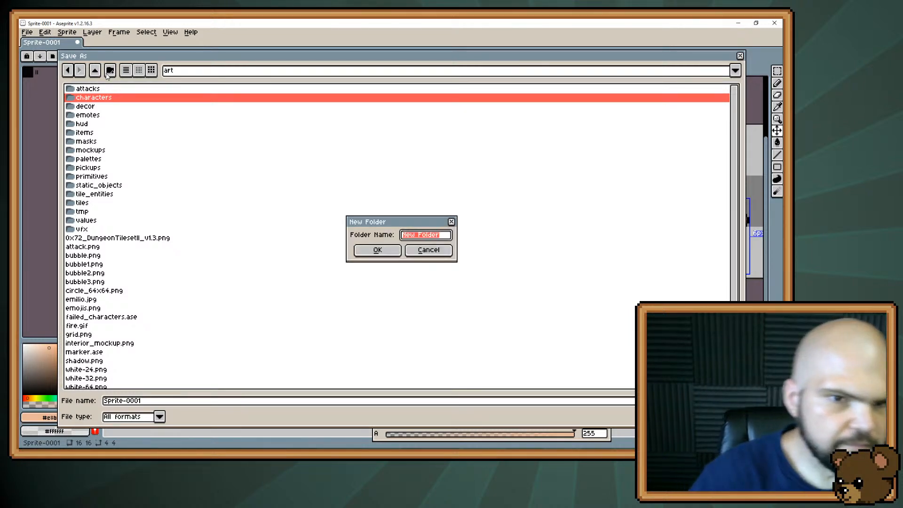
text(abilities)
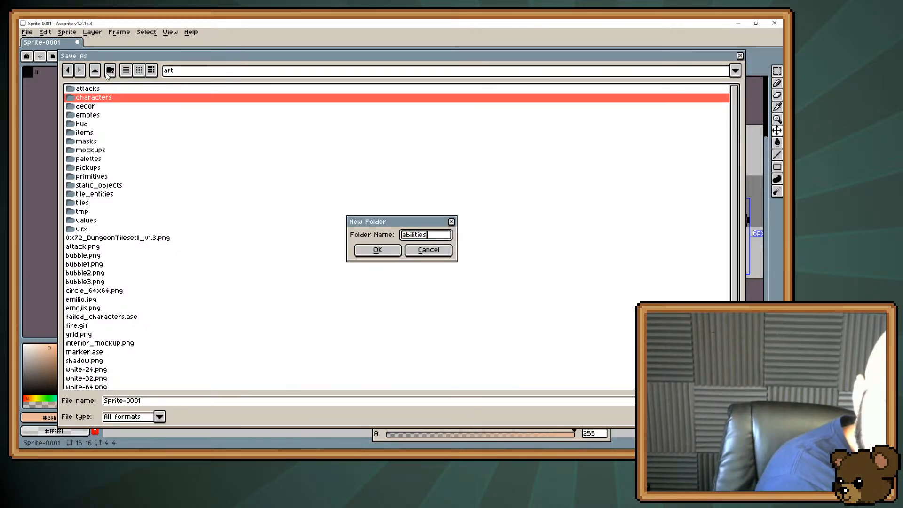
key(Return)
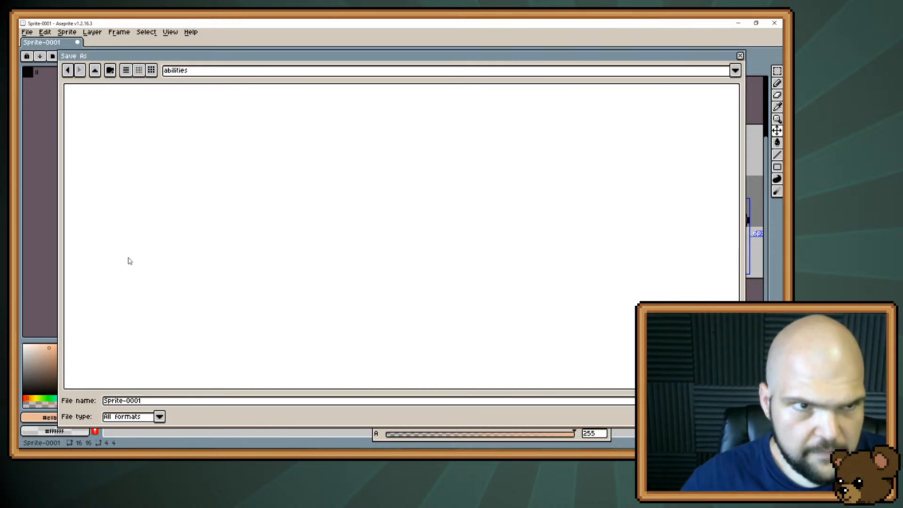
click(110, 71)
text(ic)
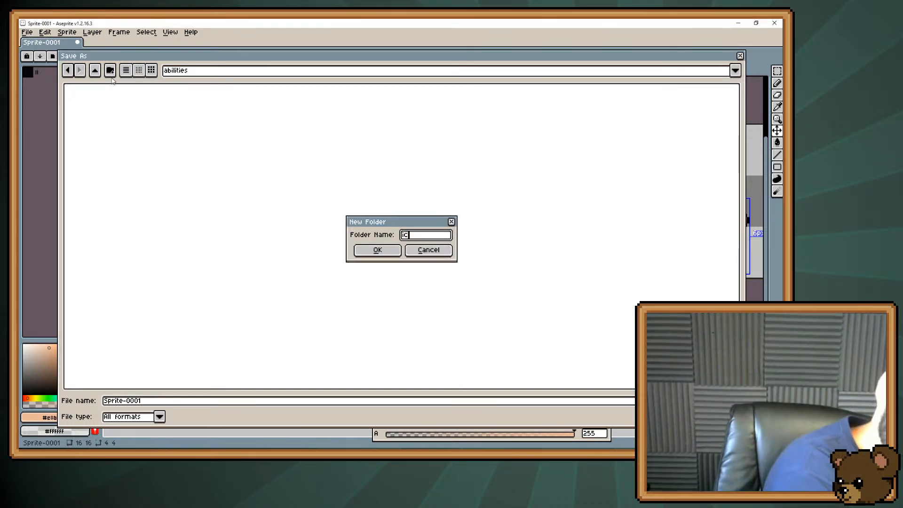
text(ons)
key(Return)
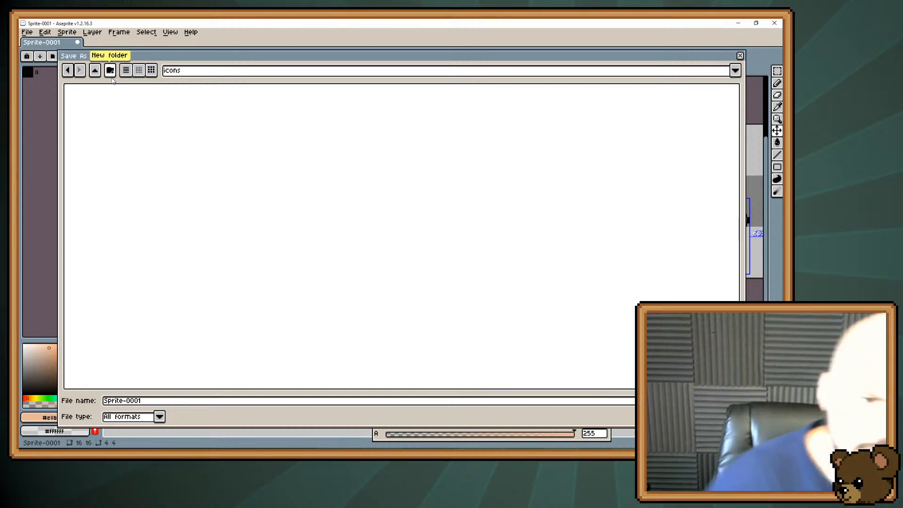
Save the sprite as slam.png in the icons folder
click(178, 405)
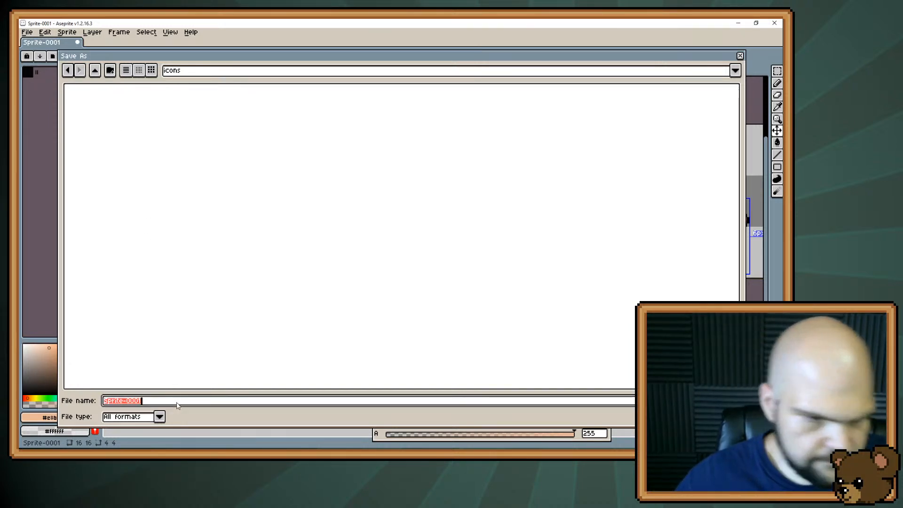
text(slam.p)
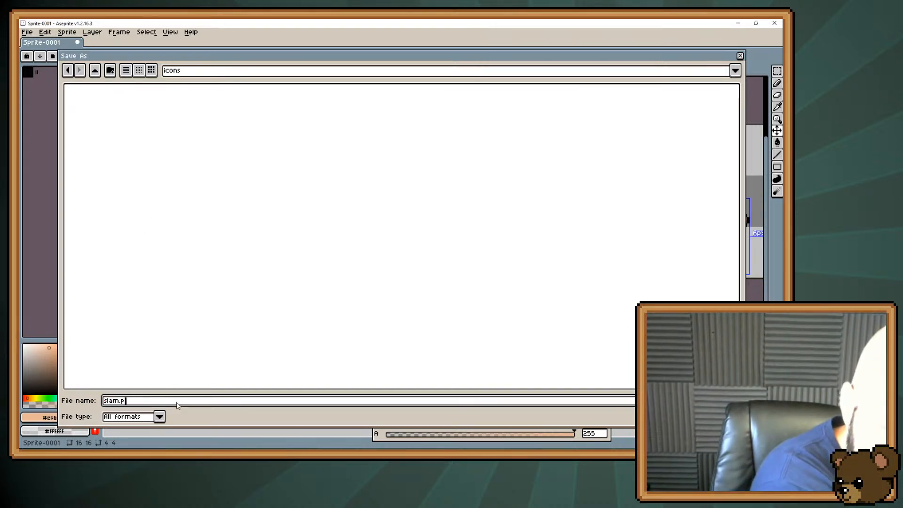
text(ng)
key(Return)
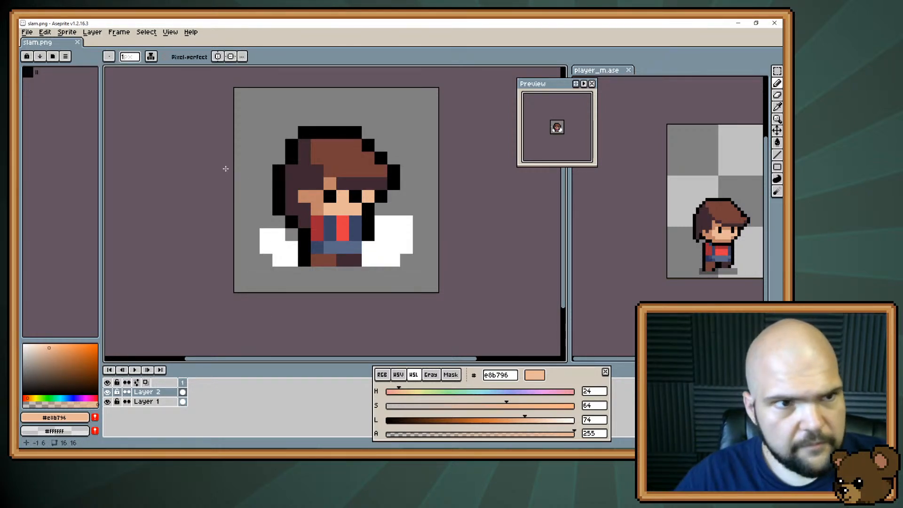
Save a copy of the slam icon as charge.png in the icons folder
key(ctrl+shift+s)
key(Home)
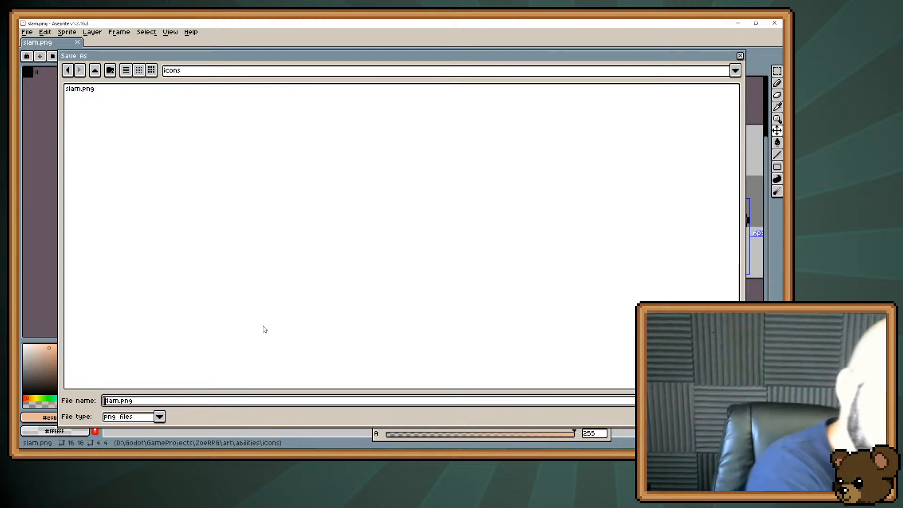
key(Delete)
text(Charg)
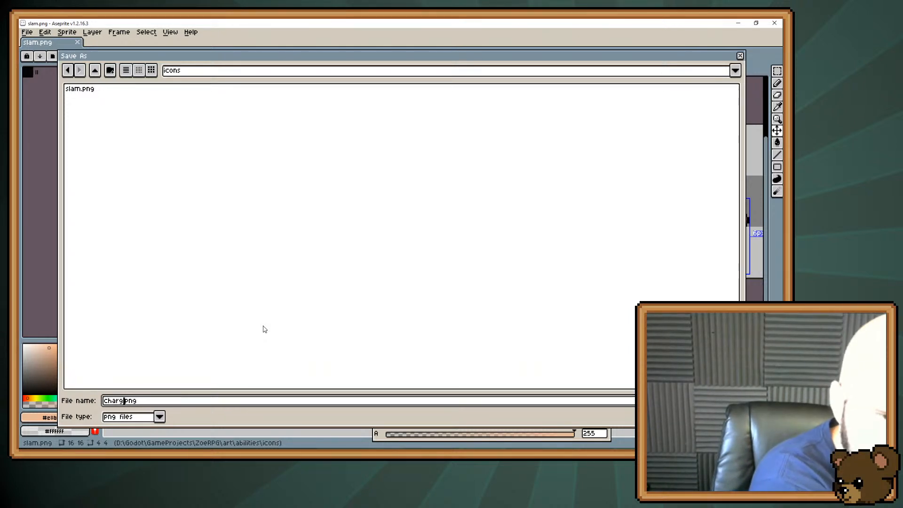
text(e)
key(Return)
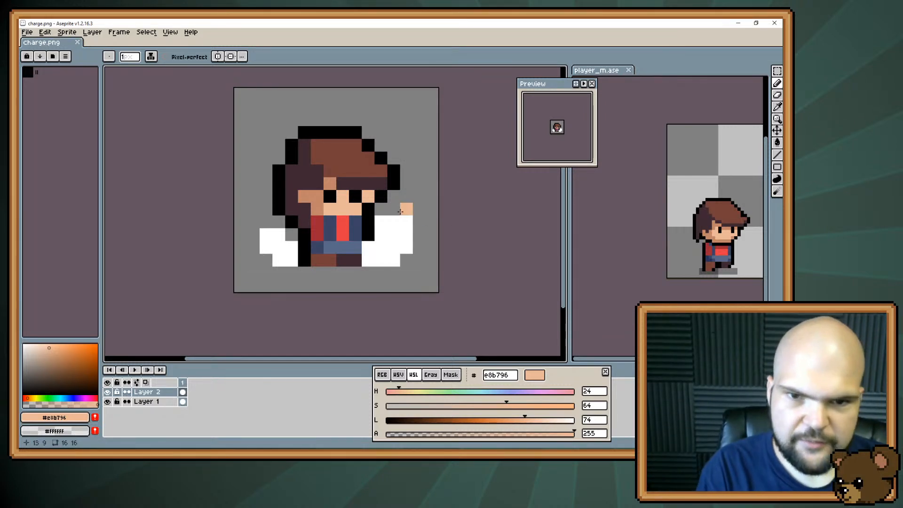
Reshape the dust cloud in front of the character on Layer 2 into a curved white ffffff arc from the hair down below the feet
alt+click(397, 238)
mouse_move(397, 152)
mouse_down()
mouse_move(416, 207)
mouse_move(377, 254)
mouse_move(405, 233)
mouse_move(389, 242)
mouse_move(393, 208)
mouse_move(369, 247)
mouse_up()
key(e)
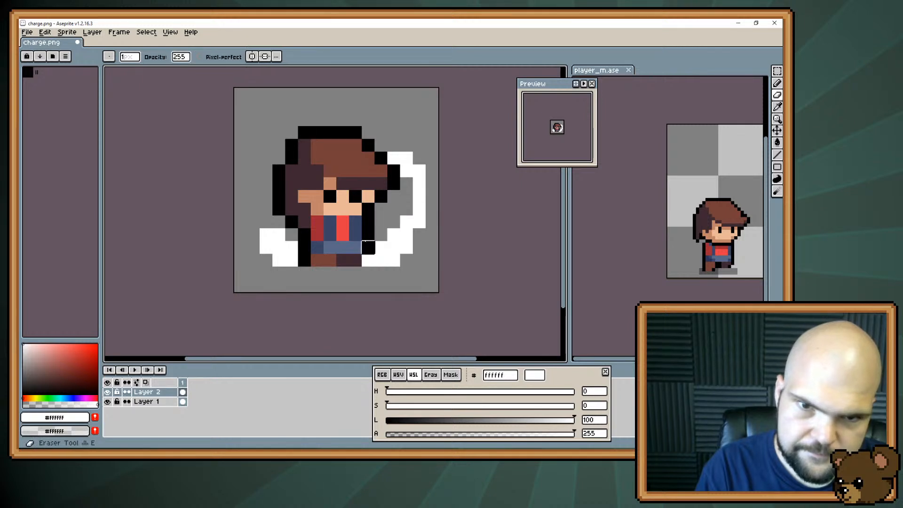
click(393, 222)
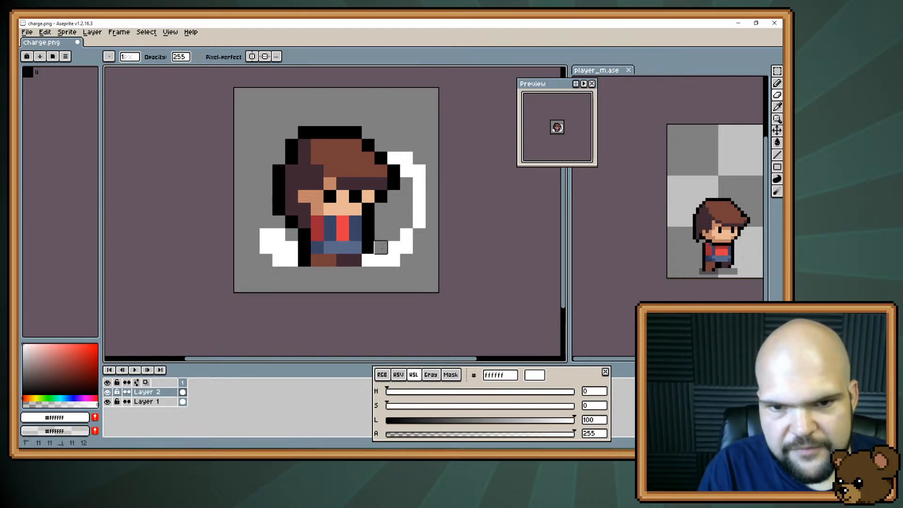
key(b)
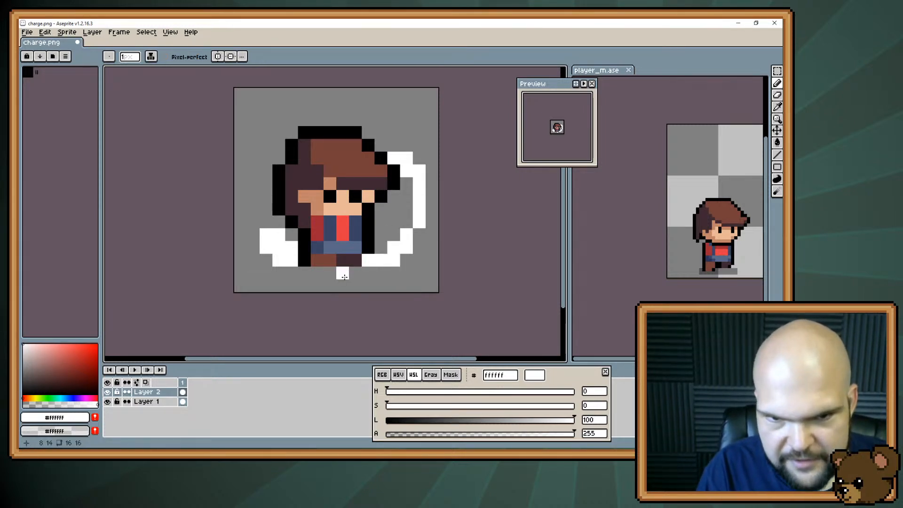
mouse_move(344, 275)
mouse_down()
mouse_move(376, 279)
mouse_move(369, 260)
mouse_up()
key(e)
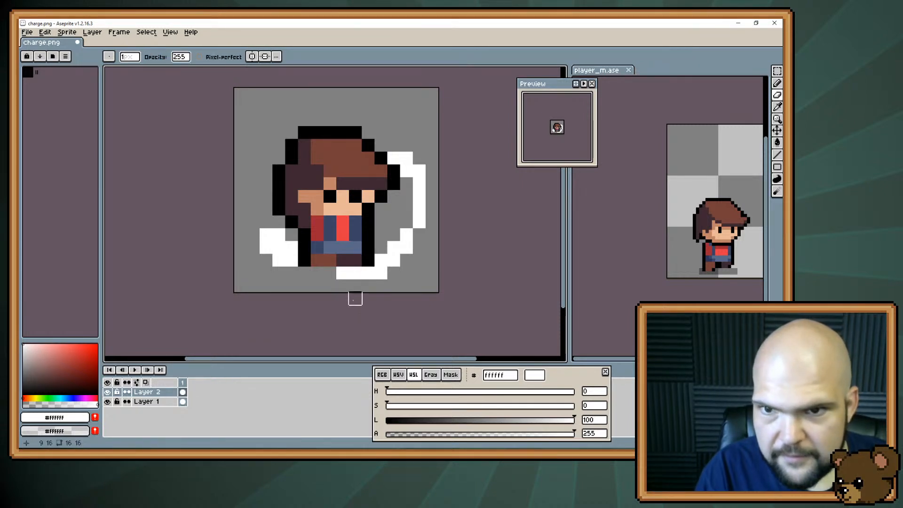
key(b)
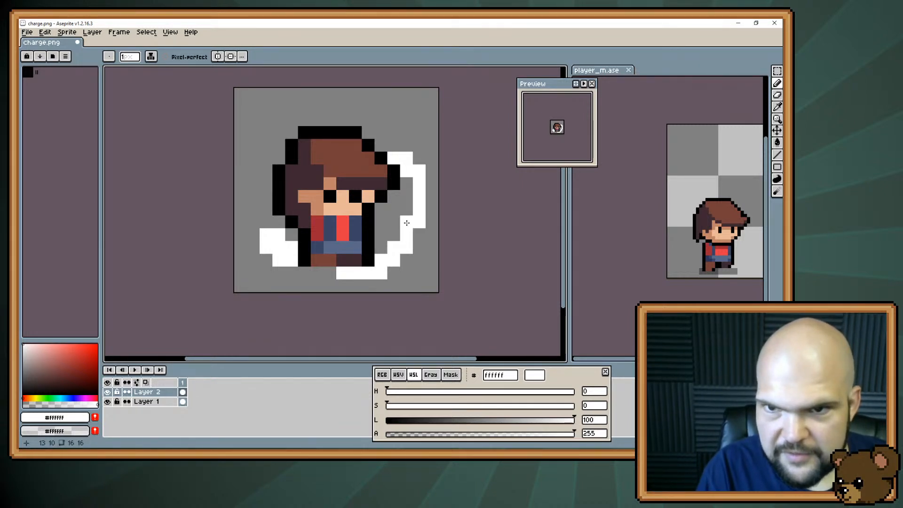
Erase the dust cloud behind the character and draw short horizontal white speed lines in its place
key(e)
mouse_move(291, 247)
mouse_down()
mouse_move(291, 273)
mouse_move(254, 235)
mouse_move(254, 248)
mouse_move(242, 247)
mouse_move(253, 223)
mouse_up()
key(b)
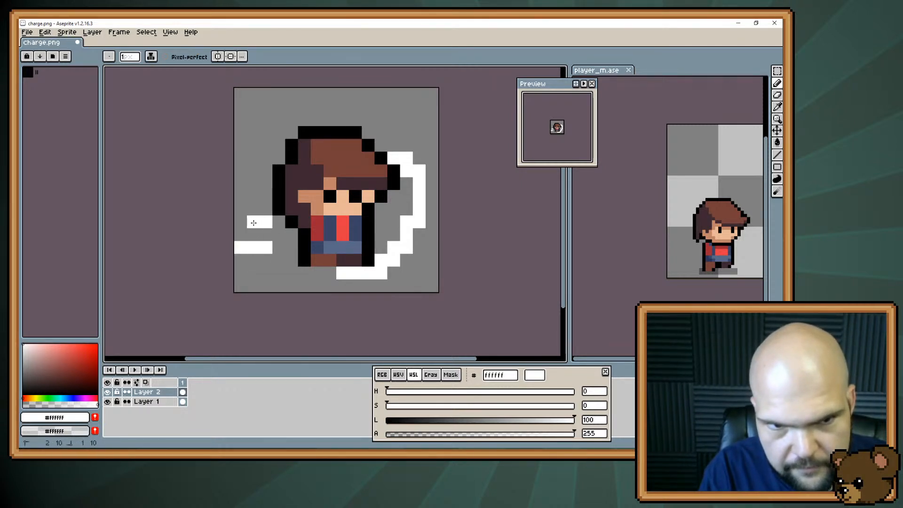
key(e)
click(241, 248)
key(b)
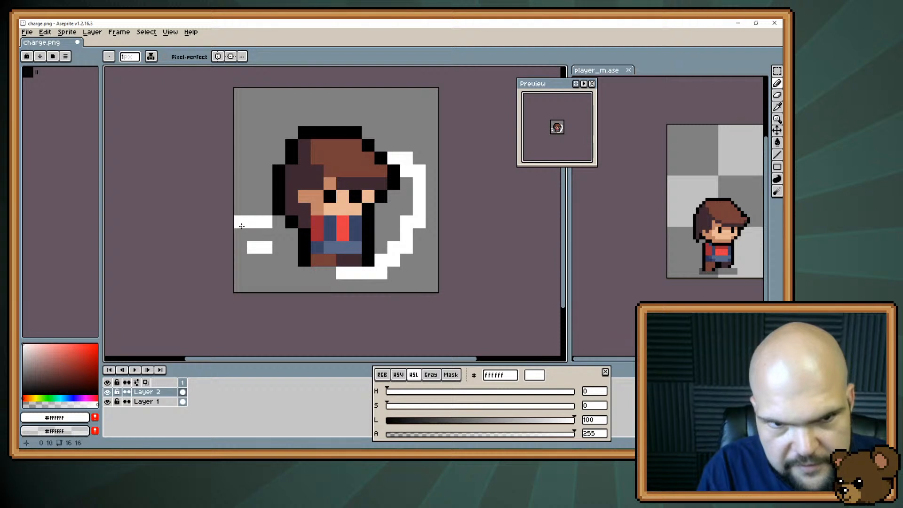
click(241, 226)
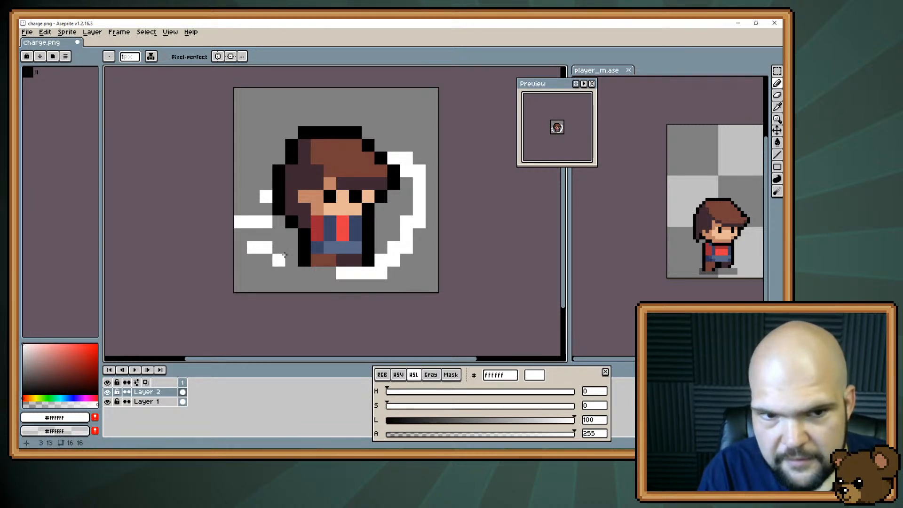
click(278, 222)
click(266, 274)
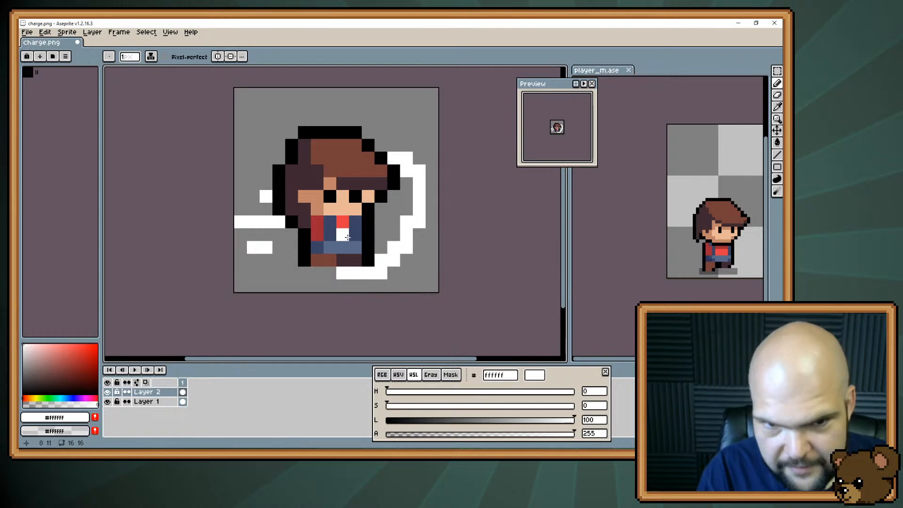
Redraw the white arc so it runs from face height around the front and across the character's waist, and save the icon
mouse_move(333, 245)
mouse_down()
mouse_move(403, 229)
mouse_move(341, 252)
mouse_move(373, 245)
mouse_move(366, 235)
mouse_move(369, 243)
mouse_move(401, 248)
mouse_move(360, 274)
mouse_move(344, 276)
mouse_move(406, 247)
mouse_move(381, 285)
mouse_up()
key(e)
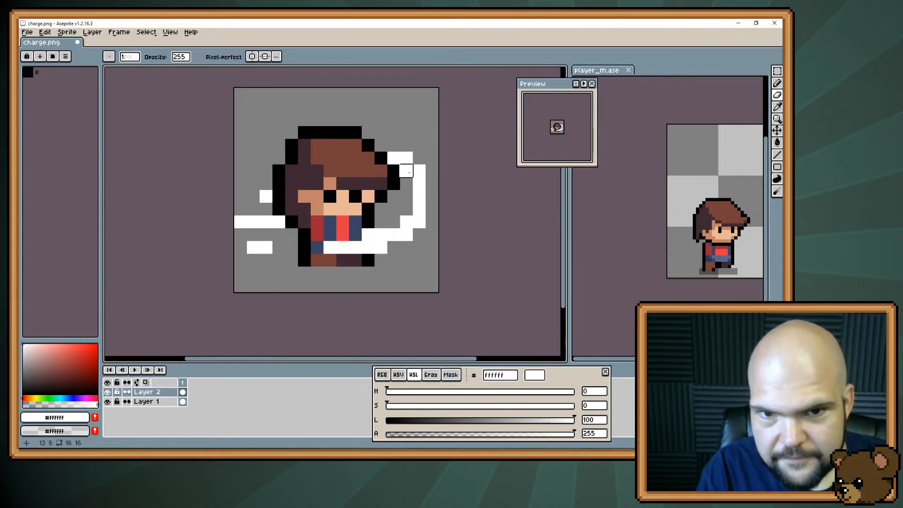
key(b)
mouse_move(393, 196)
mouse_down()
mouse_move(419, 196)
mouse_move(393, 159)
mouse_up()
key(e)
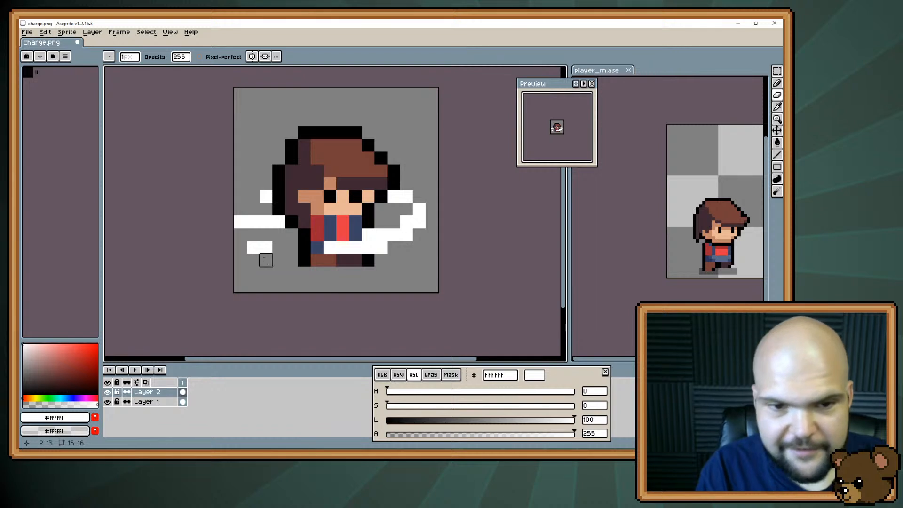
key(ctrl)
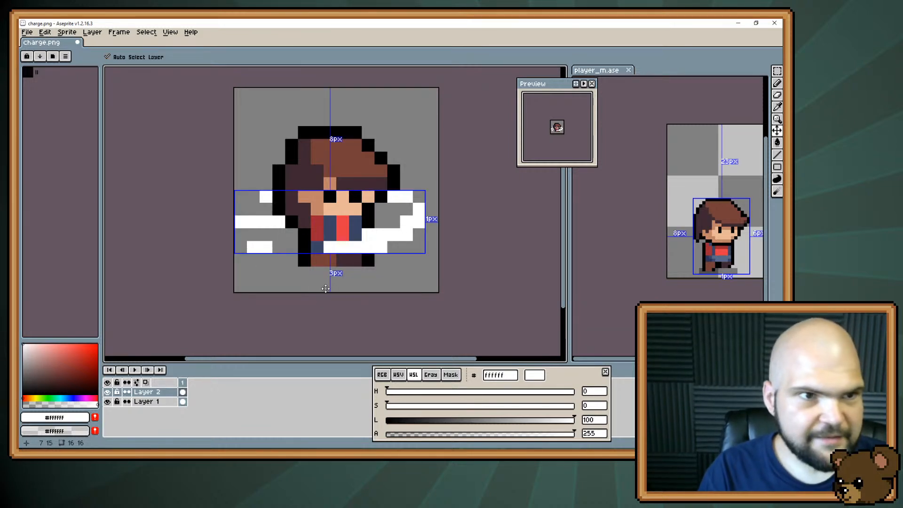
key(ctrl+s)
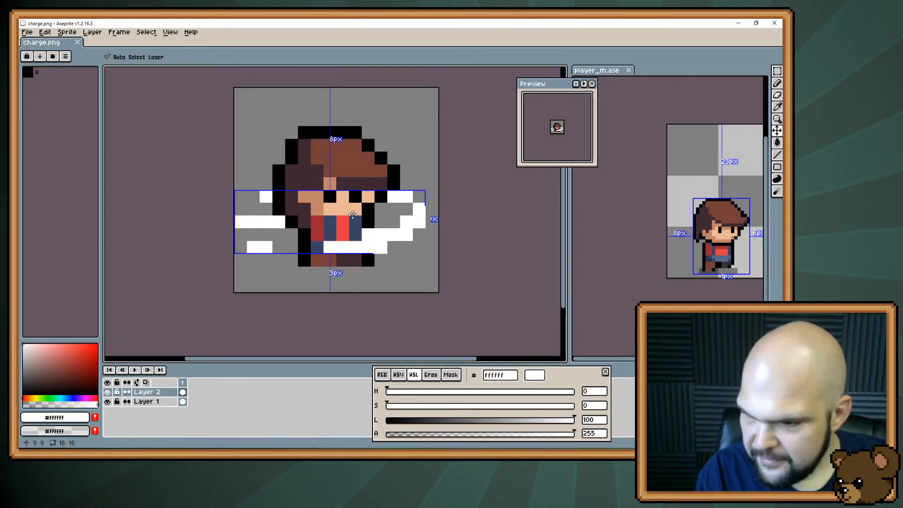
click(152, 402)
key(m)
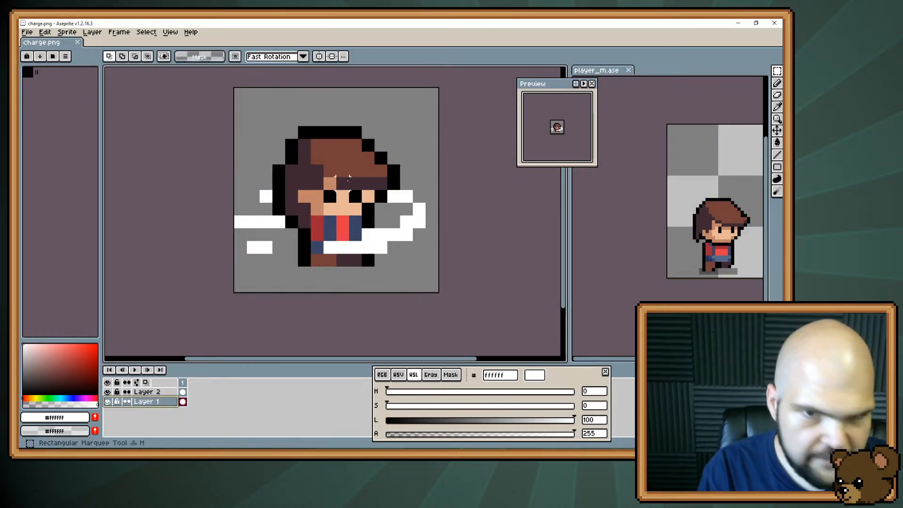
drag(277, 132, 404, 217)
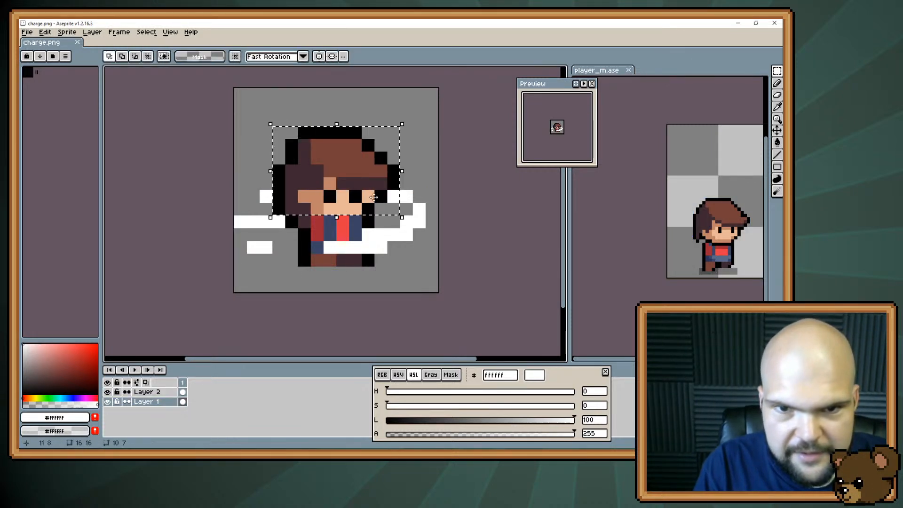
drag(359, 172, 371, 171)
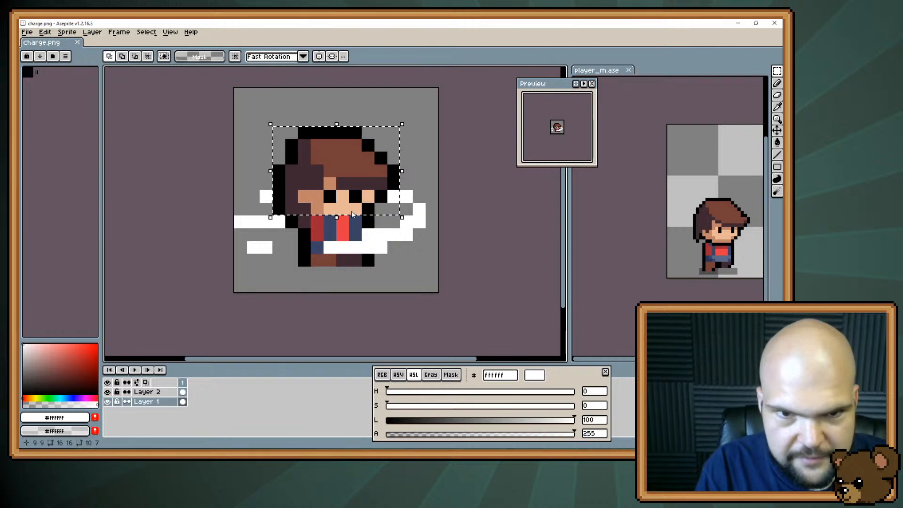
key(Escape)
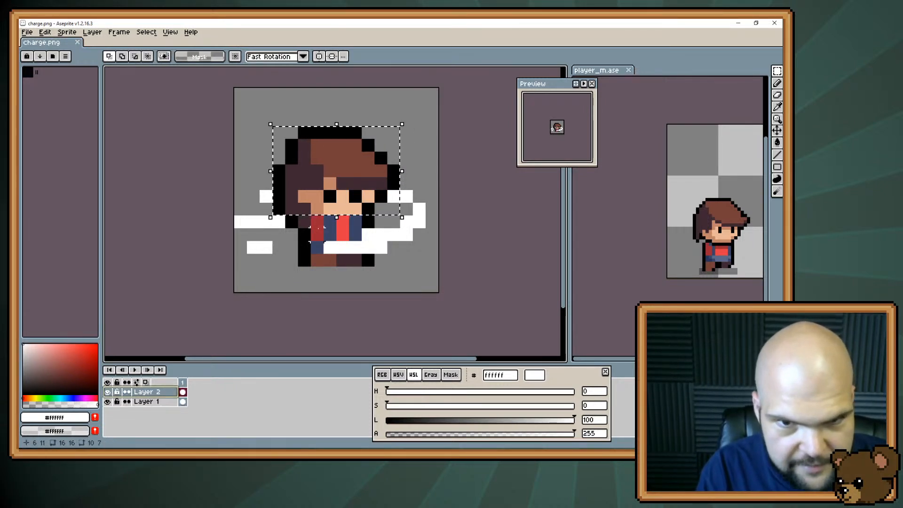
click(318, 234)
key(ctrl+z)
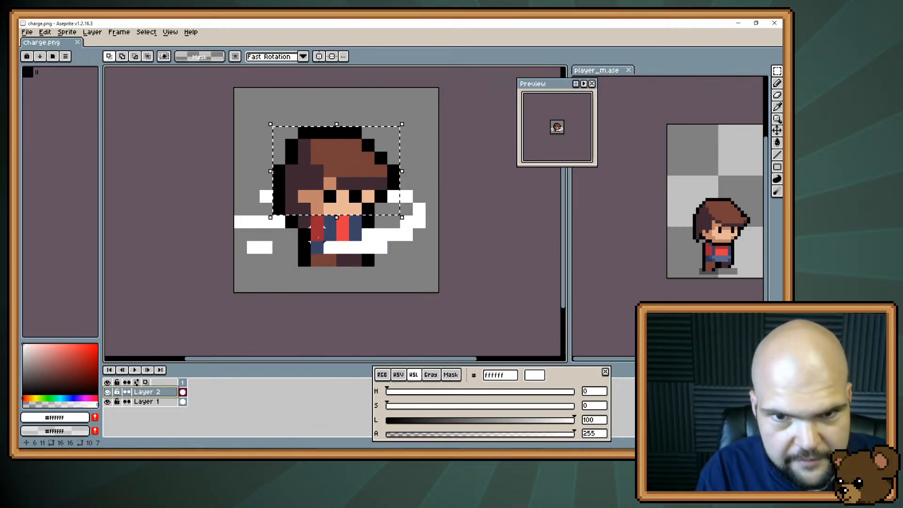
key(ctrl+z)
key(ctrl+z)
key(ctrl+z)
key(ctrl+z)
key(ctrl+z)
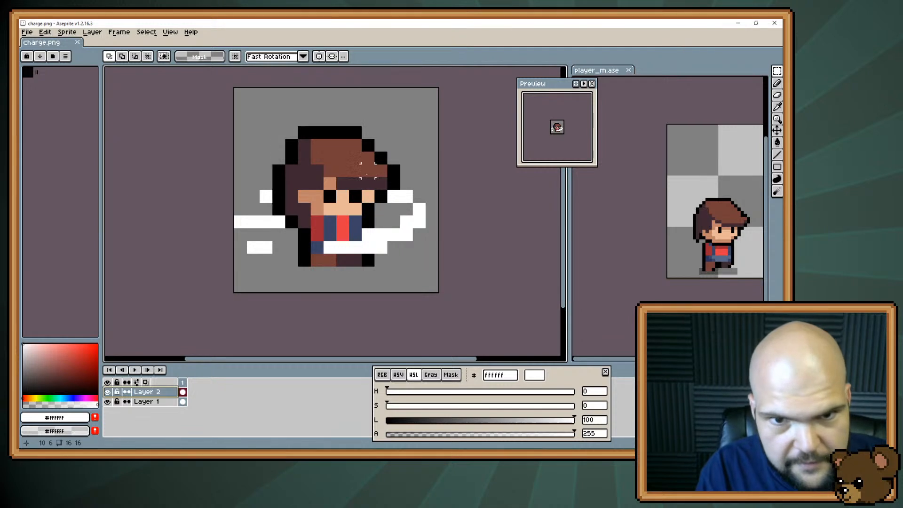
Restore the undone eyes, then shift the head and the hair at the neck on Layer 1 one pixel to the right
click(145, 403)
key(ctrl+v)
click(225, 323)
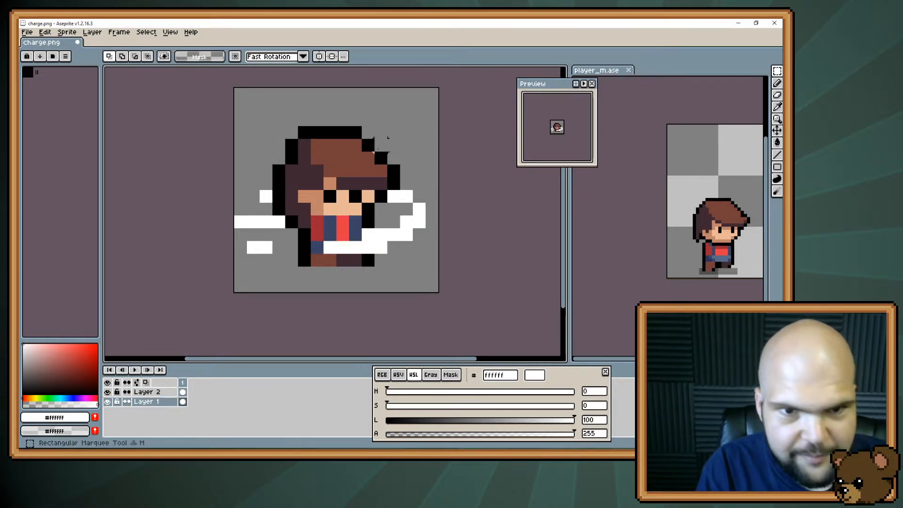
drag(278, 132, 389, 211)
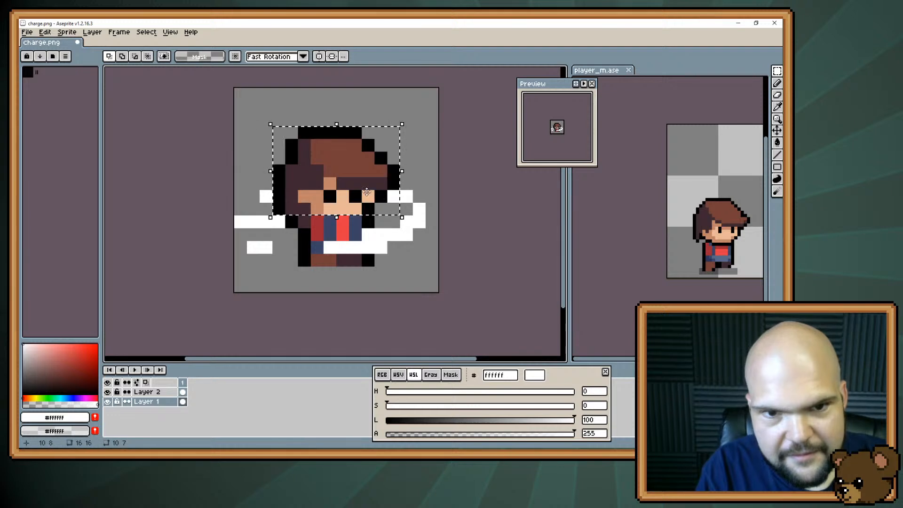
shift+click(292, 222)
mouse_move(346, 167)
mouse_down()
mouse_move(345, 177)
mouse_move(362, 162)
mouse_move(361, 168)
mouse_up()
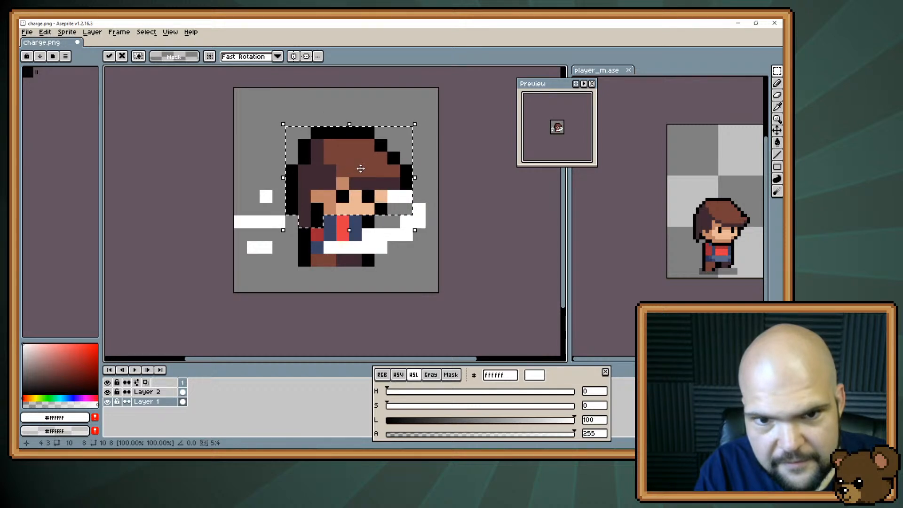
key(ctrl+d)
Shift the character's hips and legs on Layer 1 one pixel to the left
key(b)
key(m)
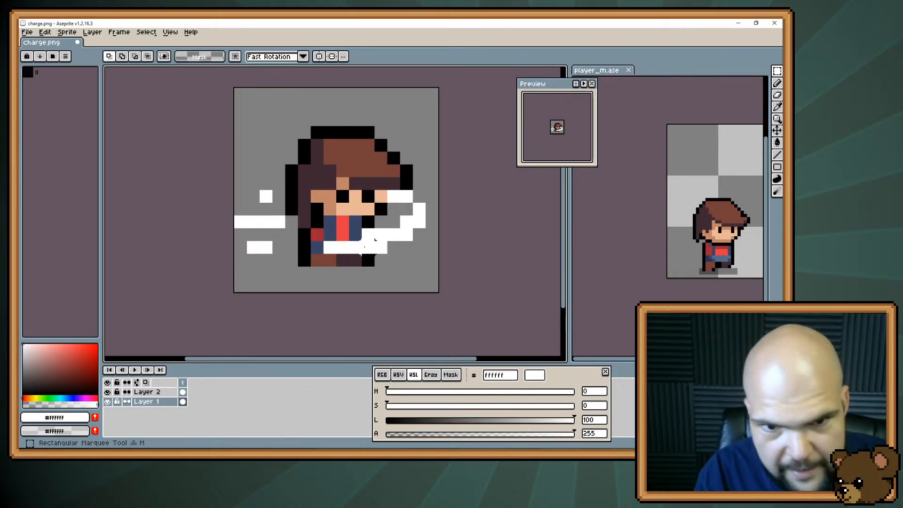
drag(382, 234, 377, 211)
key(ctrl+z)
drag(289, 237, 386, 235)
click(358, 260)
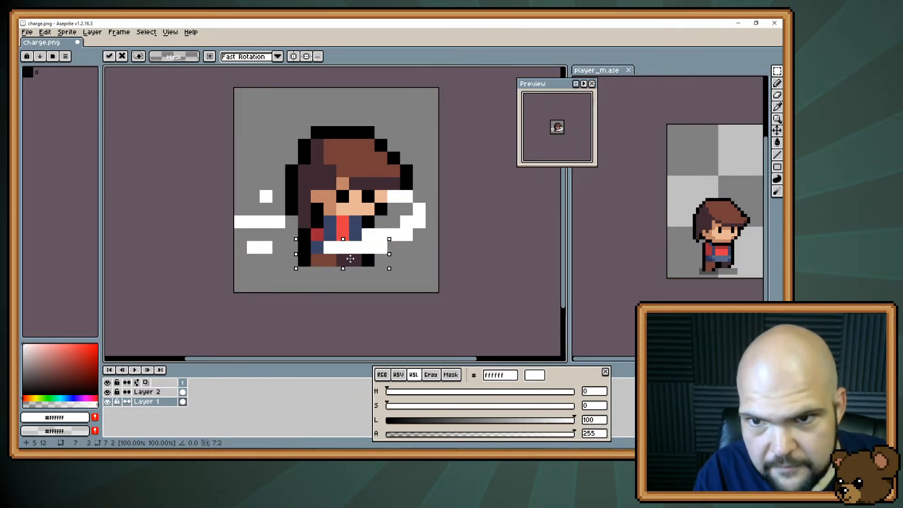
drag(350, 258, 338, 259)
key(ctrl+d)
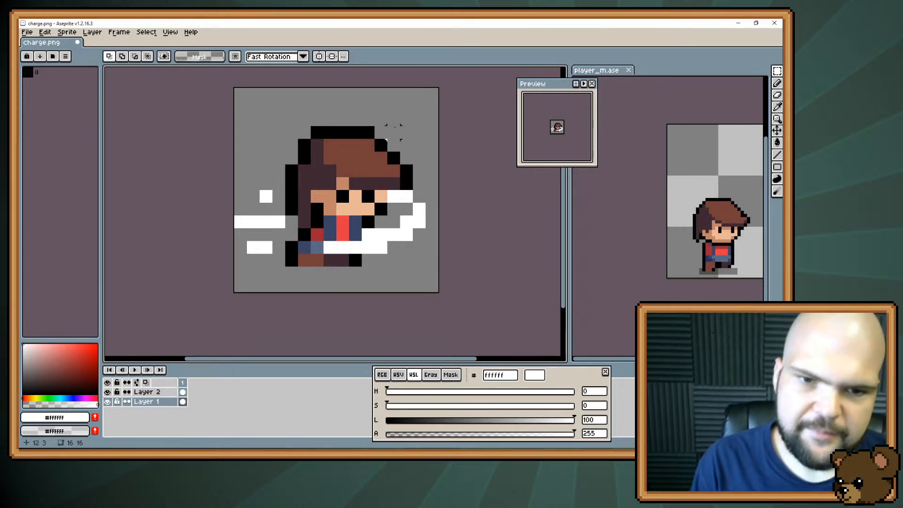
Move the front foot two pixels to the right and fill the gap between the feet with black 000000
click(330, 260)
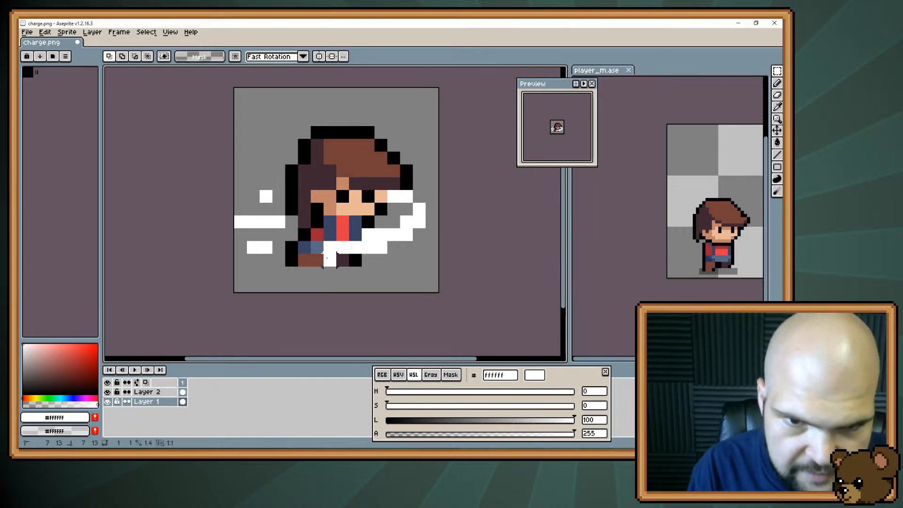
drag(328, 258, 364, 260)
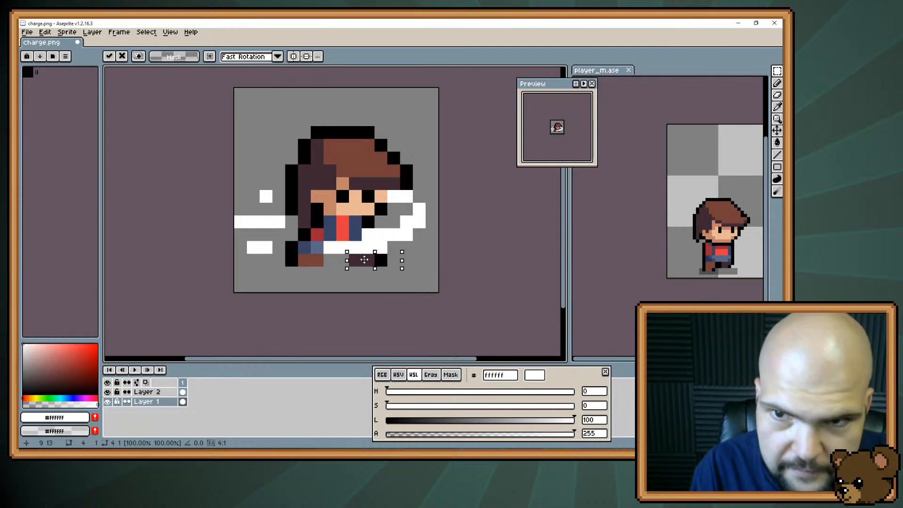
click(363, 266)
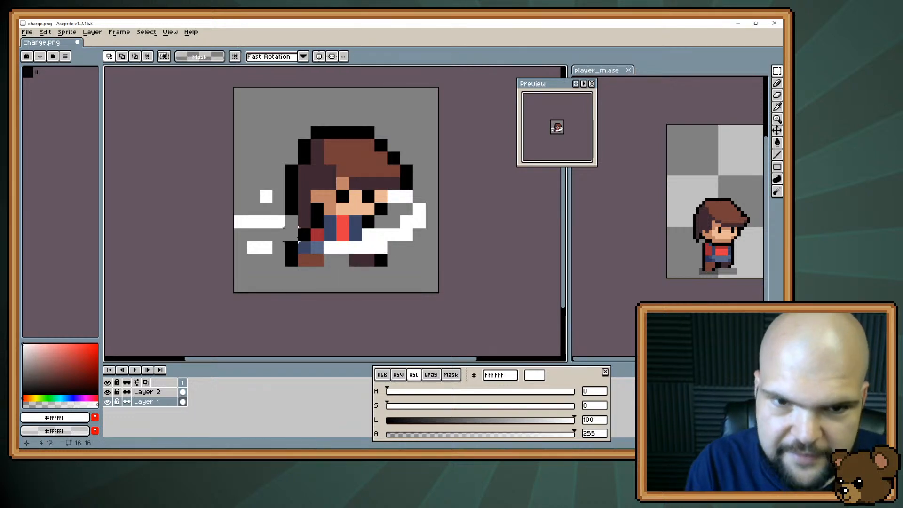
key(b)
alt+click(293, 259)
drag(330, 260, 337, 257)
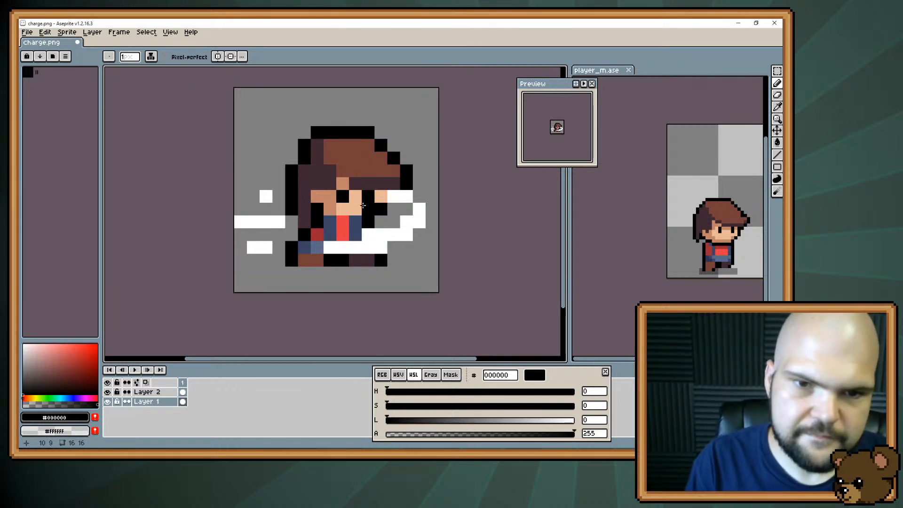
Recolor the upper shirt row one pixel further forward with the shirt's blue, red e43b44 and dark red 9e2835, and save the icon
key(alt)
alt+click(355, 225)
click(368, 222)
alt+click(345, 222)
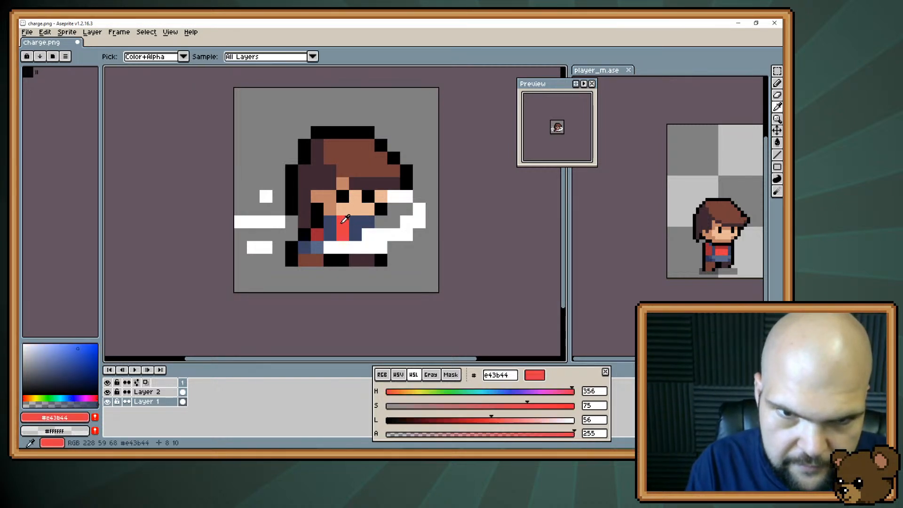
click(355, 223)
alt+click(330, 222)
click(343, 222)
alt+click(318, 234)
click(330, 223)
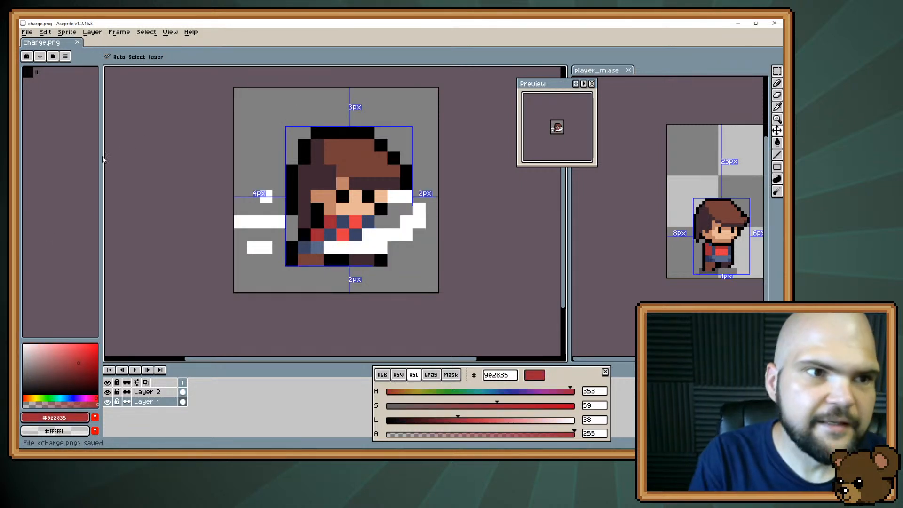
key(ctrl+s)
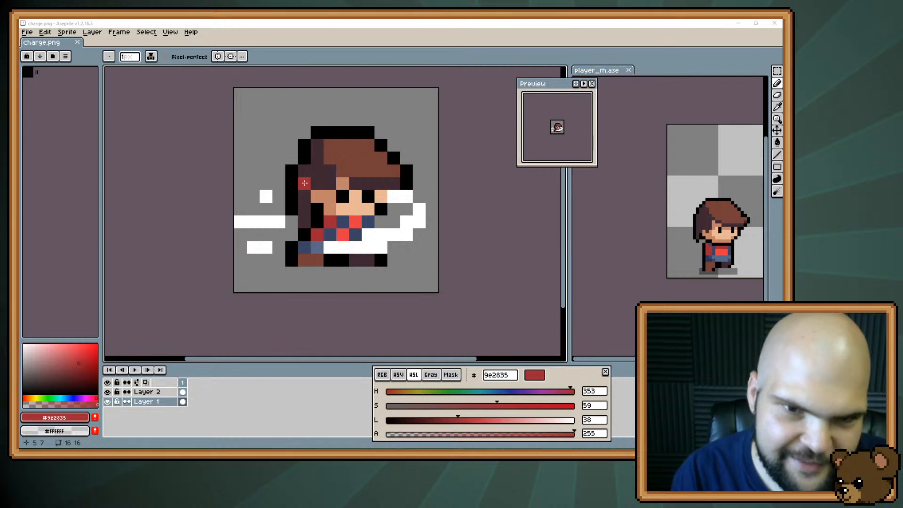
Try skin tone e8b796 on the front edge of the character's face, and undo the trial pixels
alt+click(383, 220)
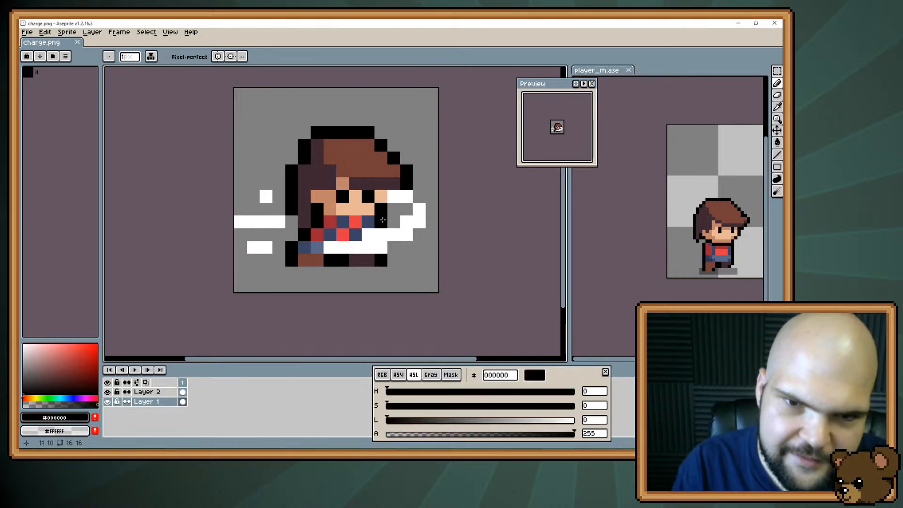
click(359, 276)
key(ctrl+z)
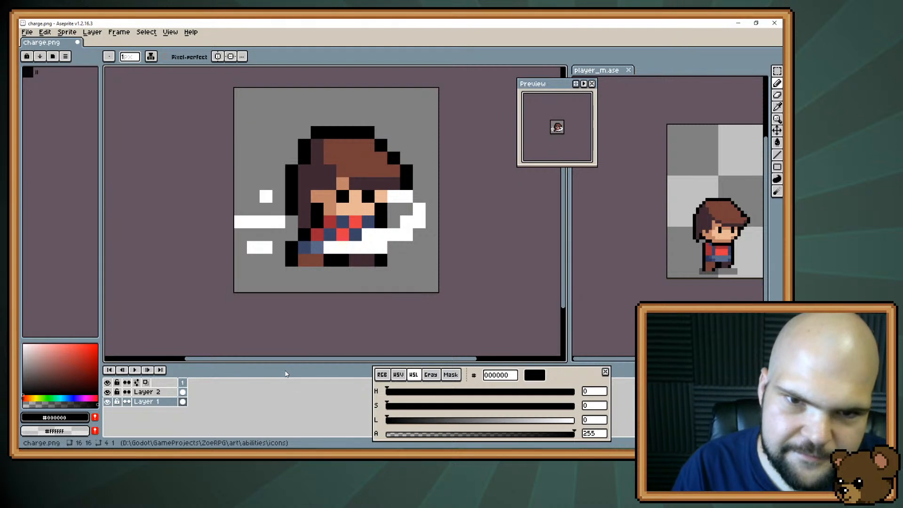
alt+click(355, 209)
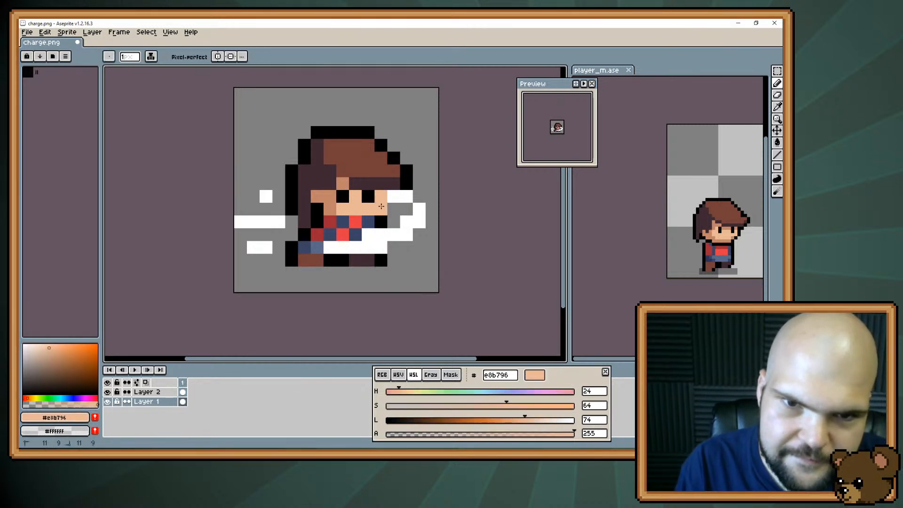
click(353, 275)
key(ctrl+z)
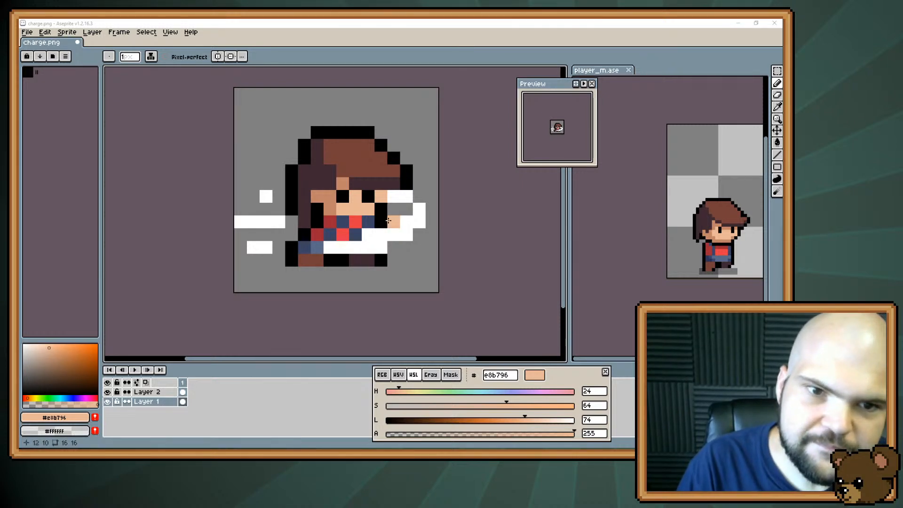
Paint the lowest pixel of the hair at the neck black 000000 on Layer 2 and save the icon
alt+click(298, 204)
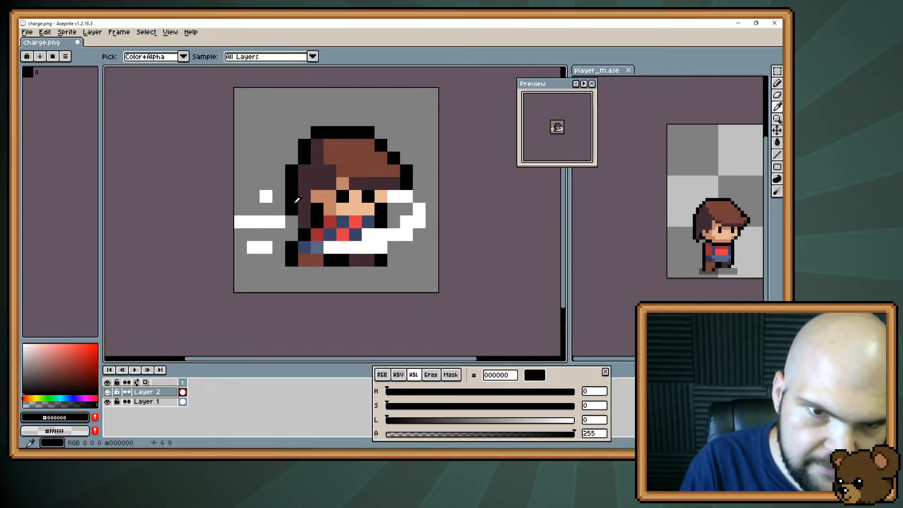
key(e)
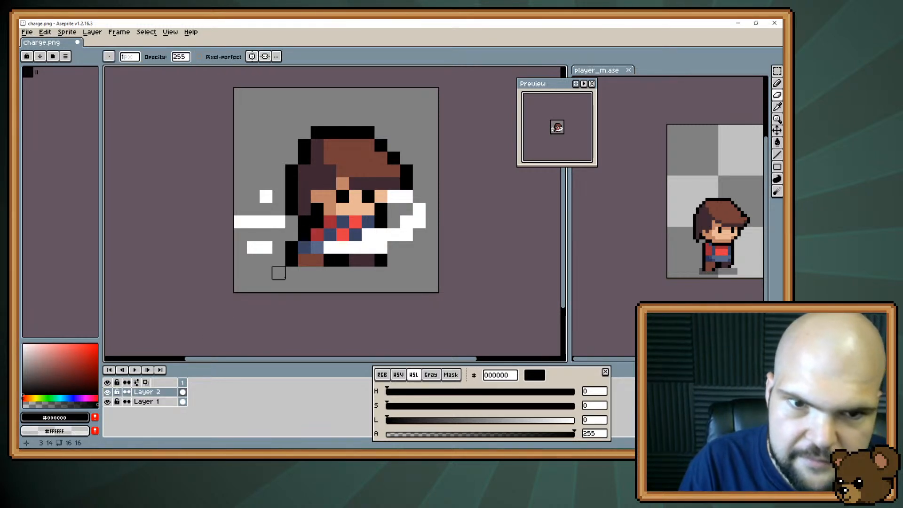
key(ctrl+s)
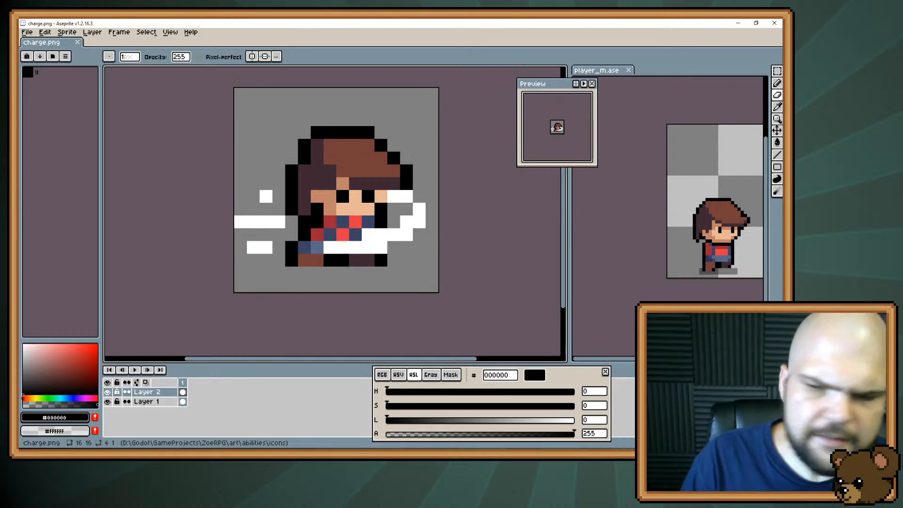
Switch to the Trello Stream Notes card, mark Charge and Slam as complete in the Icons checklist, and return to Aseprite
key(alt+Tab)
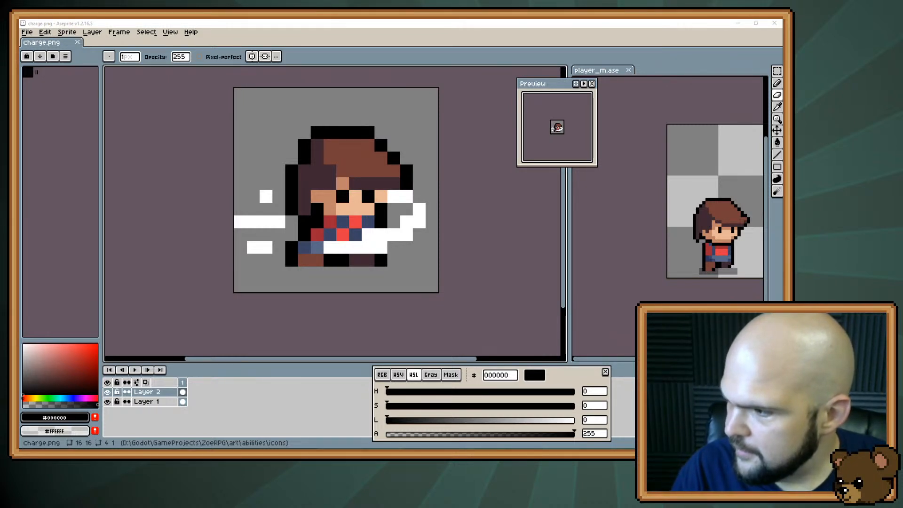
key(alt+Tab)
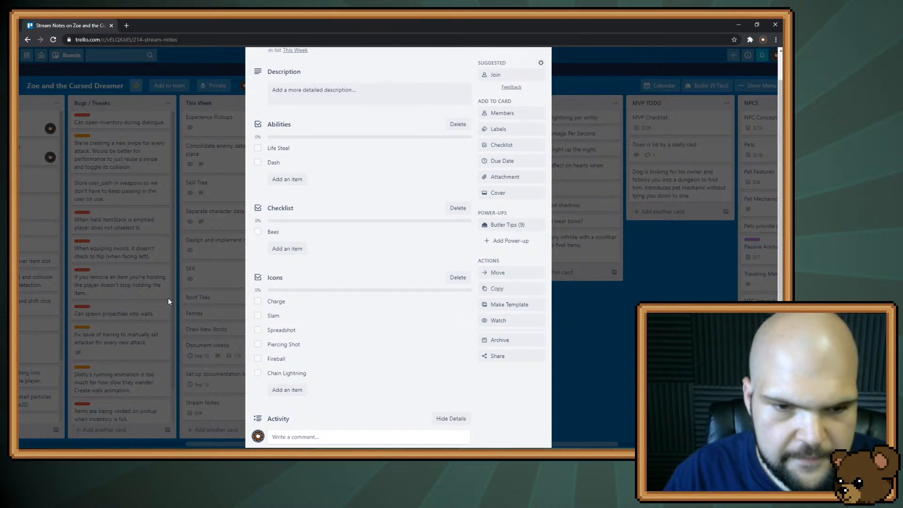
click(257, 301)
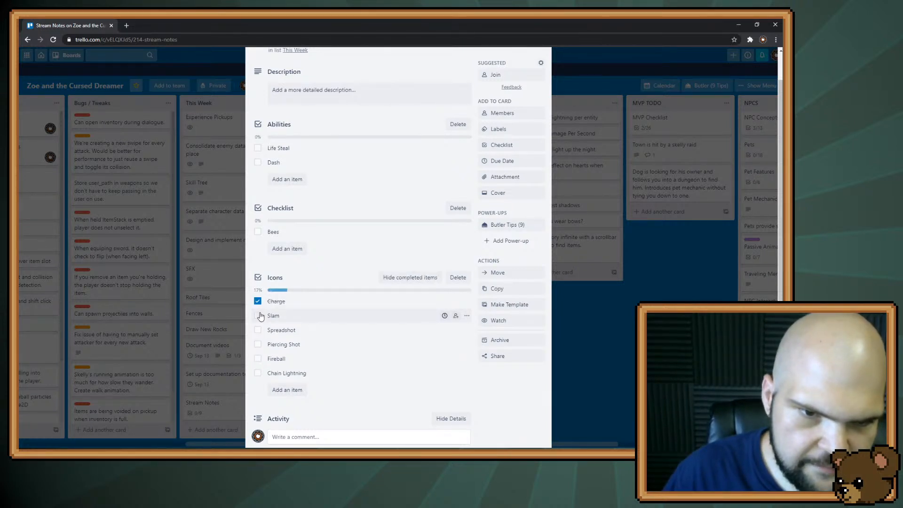
click(257, 315)
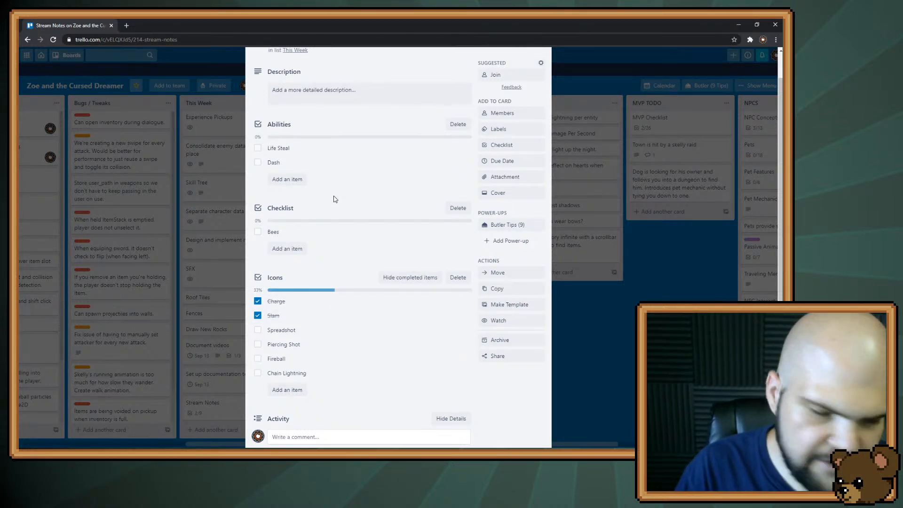
key(alt+Tab)
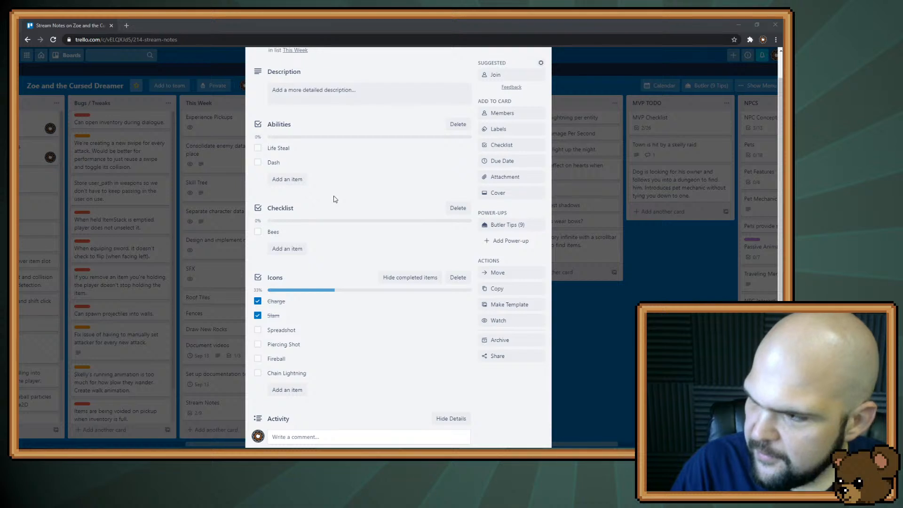
key(alt+Tab)
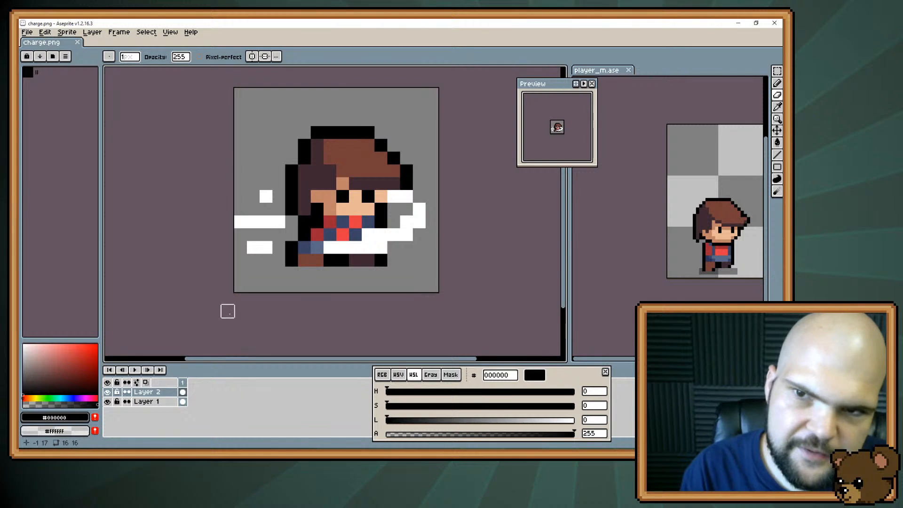
Shift the three white speed streaks behind the character one pixel toward its back on Layer 2, using ffffff
alt+click(276, 247)
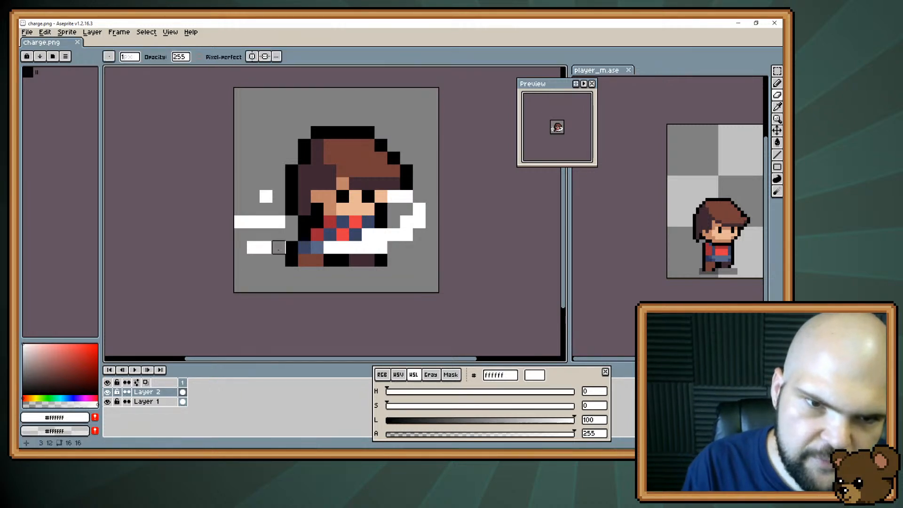
click(279, 196)
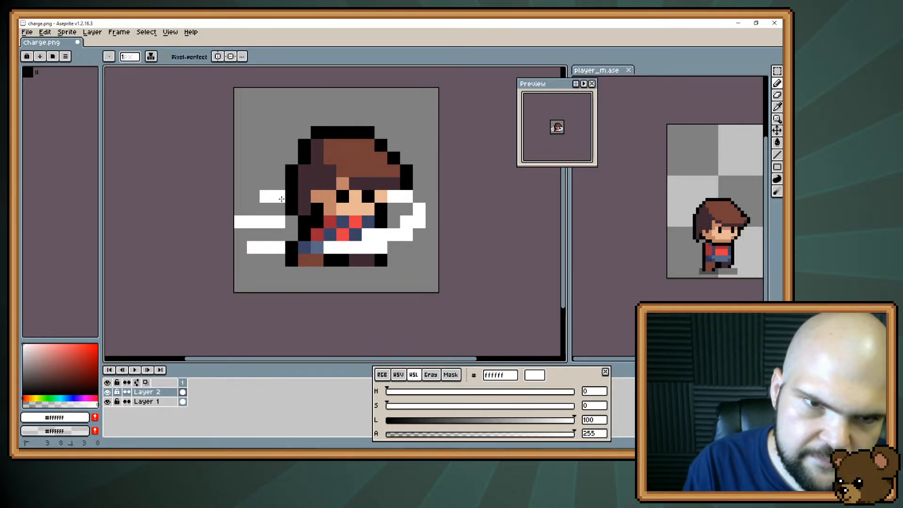
key(e)
click(266, 196)
click(253, 247)
click(240, 221)
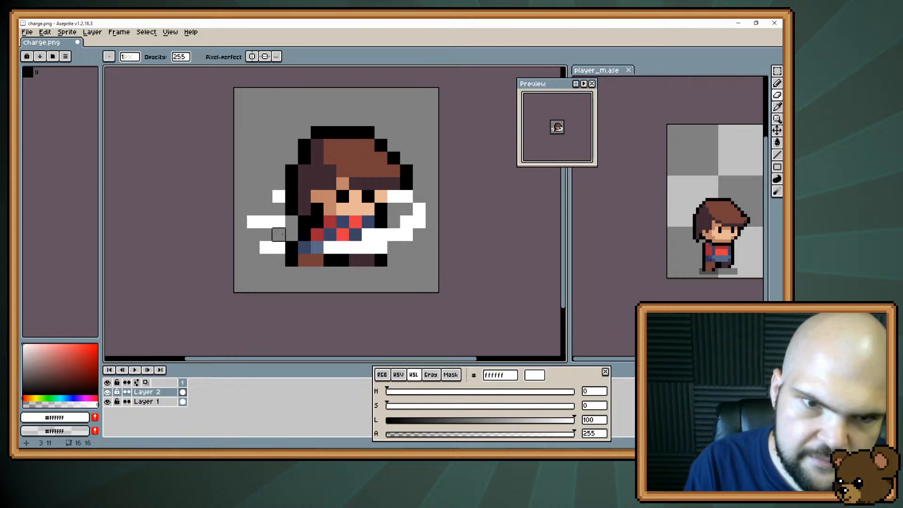
key(b)
click(291, 221)
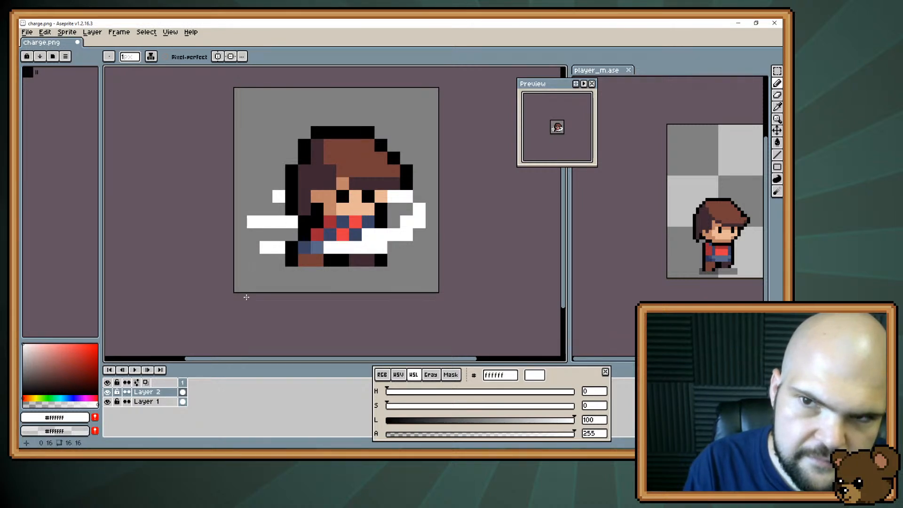
Move Layer 1 and Layer 2 together one pixel to the left and save the icon
key(v)
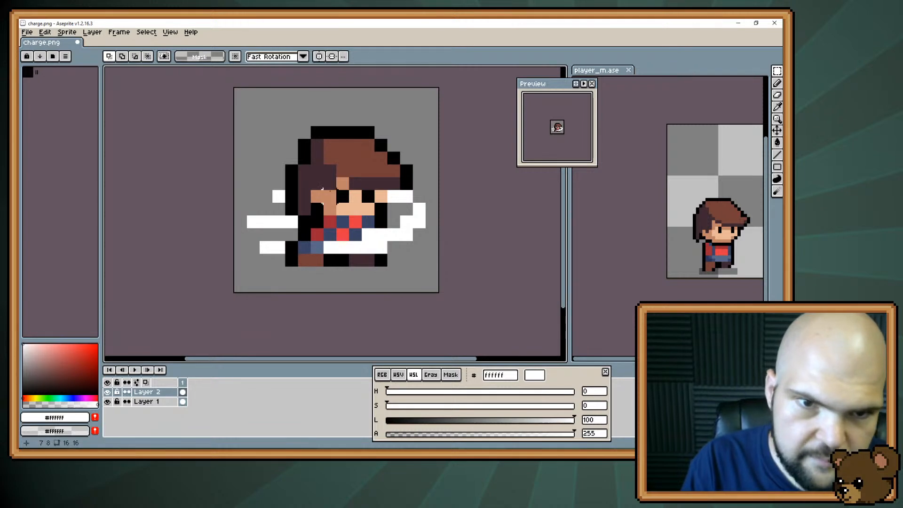
drag(310, 212, 305, 213)
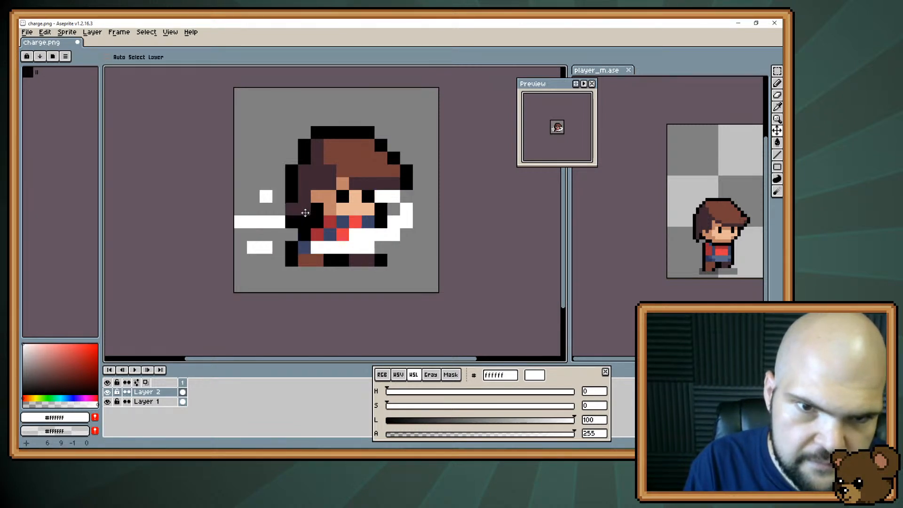
key(ctrl+z)
click(150, 401)
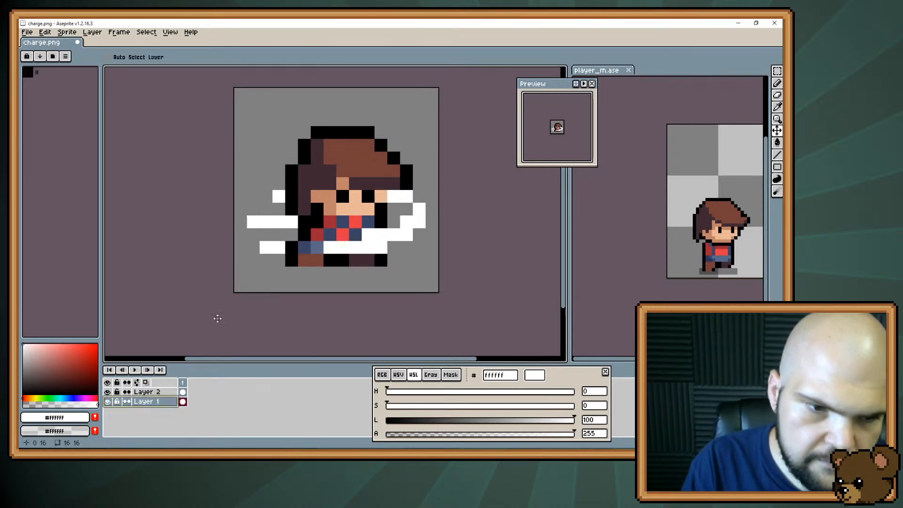
shift+click(158, 394)
drag(328, 209, 315, 210)
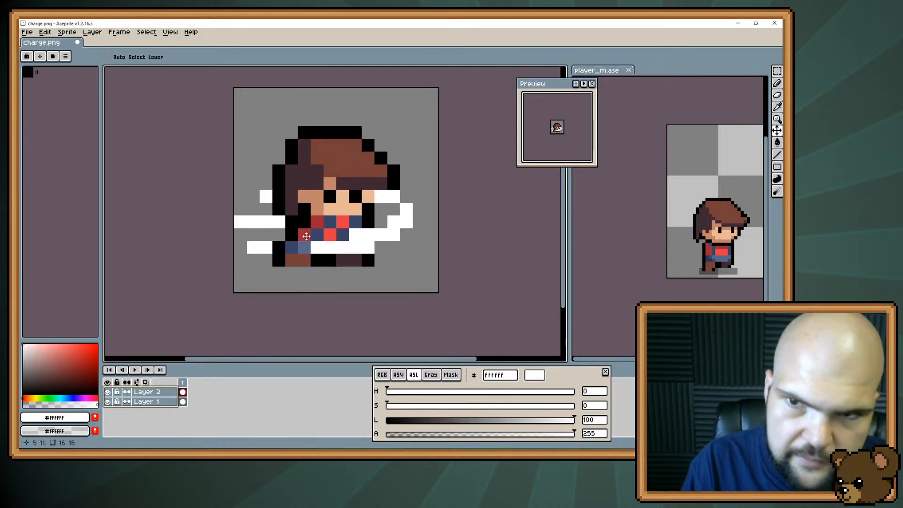
key(ctrl+s)
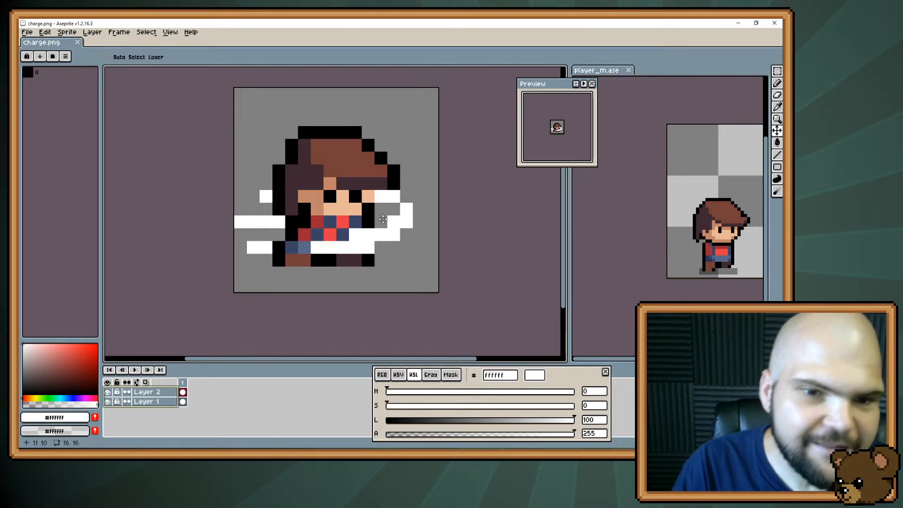
Erase the three white speed streaks behind the character on Layer 2
key(e)
drag(282, 221, 236, 222)
click(265, 196)
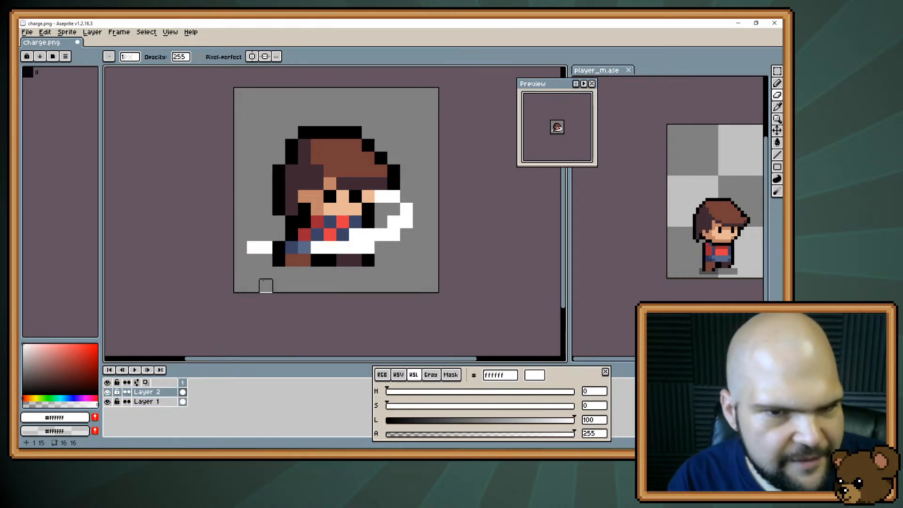
drag(266, 247, 251, 248)
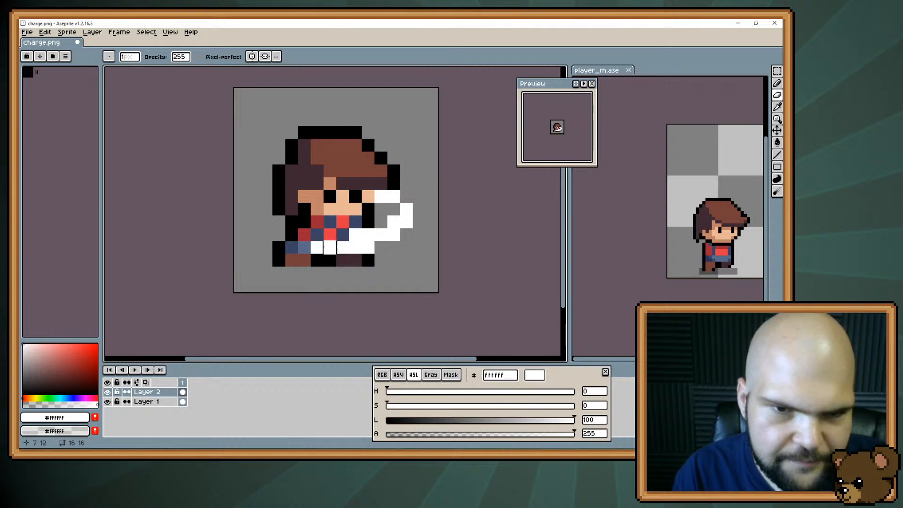
Extend the shirt's bottom row forward over the white arc with the blue-gray 5a6988
key(i)
click(304, 248)
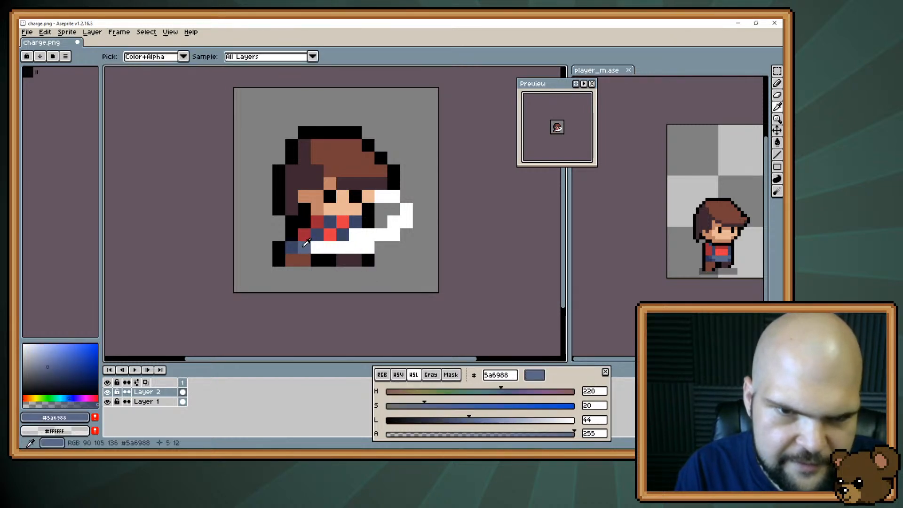
key(b)
click(317, 248)
drag(317, 251, 355, 249)
Continue the checkered middle row of the shirt forward with dark blue 3a4466 and red e43b44
key(i)
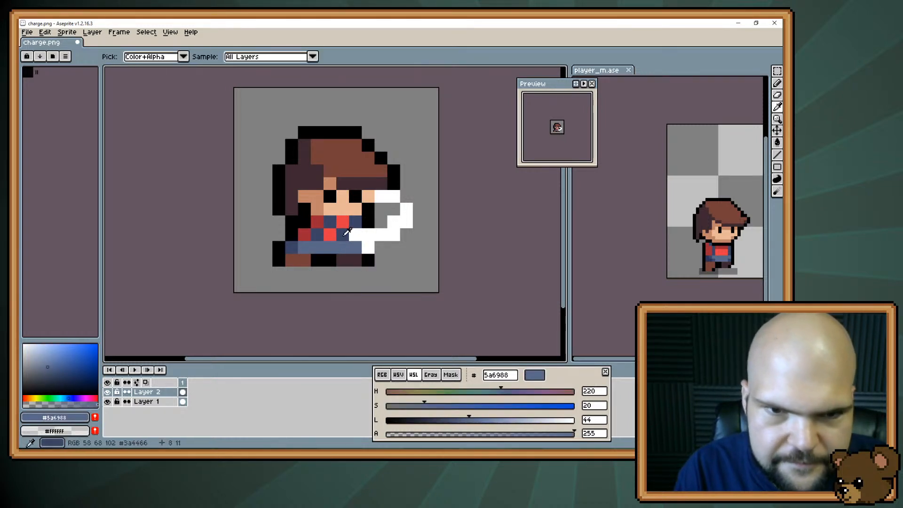
click(345, 237)
key(b)
alt+click(333, 235)
click(355, 235)
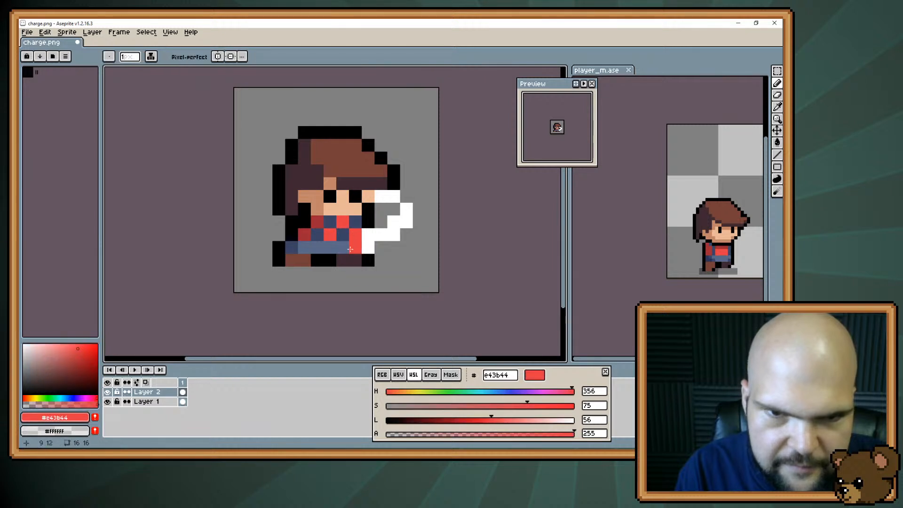
Outline the front edge of the shirt in black 000000 and erase the remaining white arc in front of the character
alt+click(368, 222)
drag(367, 234, 368, 264)
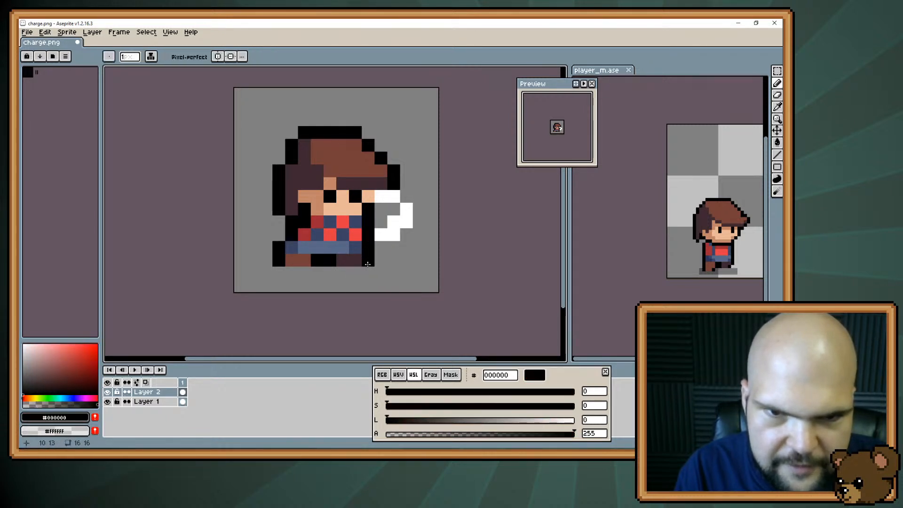
click(355, 247)
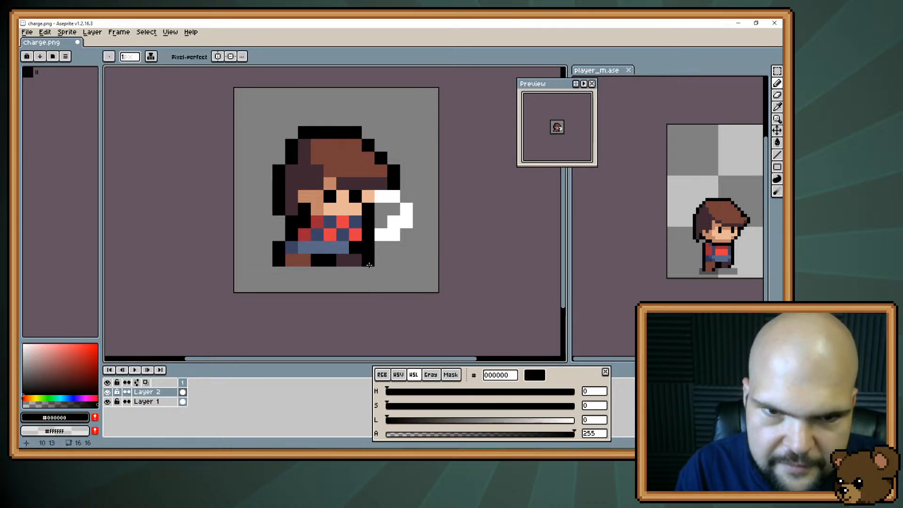
key(e)
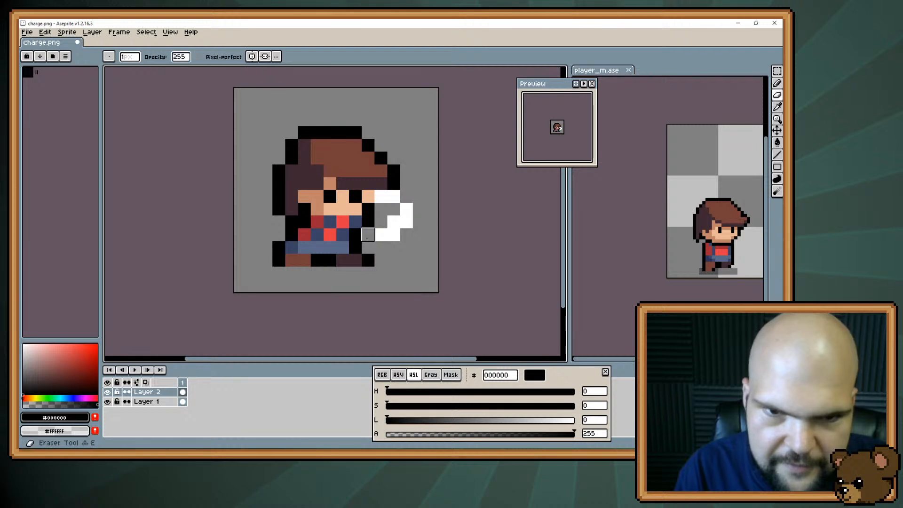
mouse_move(380, 234)
mouse_down()
mouse_move(400, 221)
mouse_move(394, 196)
mouse_move(380, 196)
mouse_up()
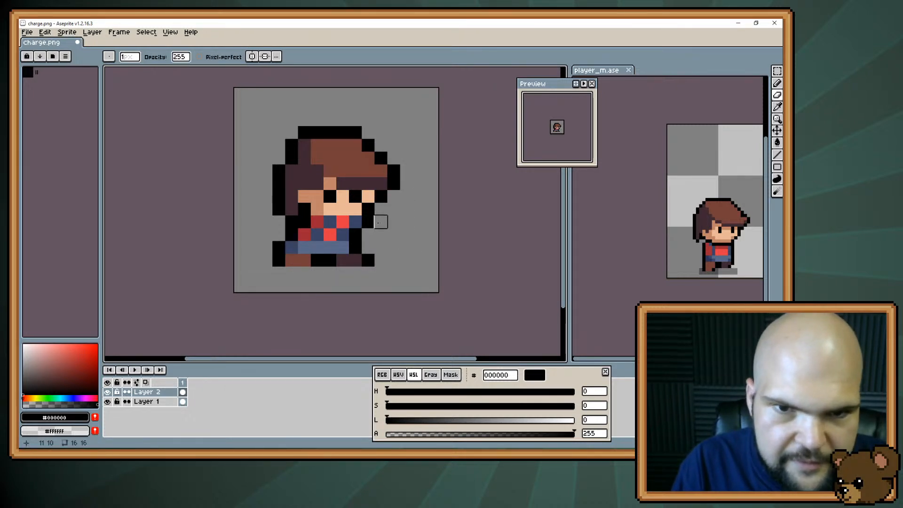
Save the cleaned-up character as a new icon named spread_shot in the icons folder
key(b)
key(ctrl+shift+s)
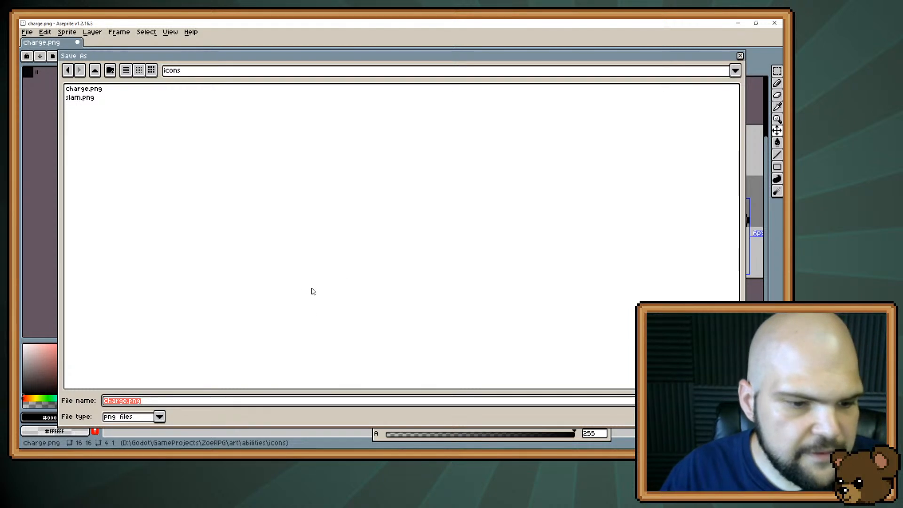
text(spre)
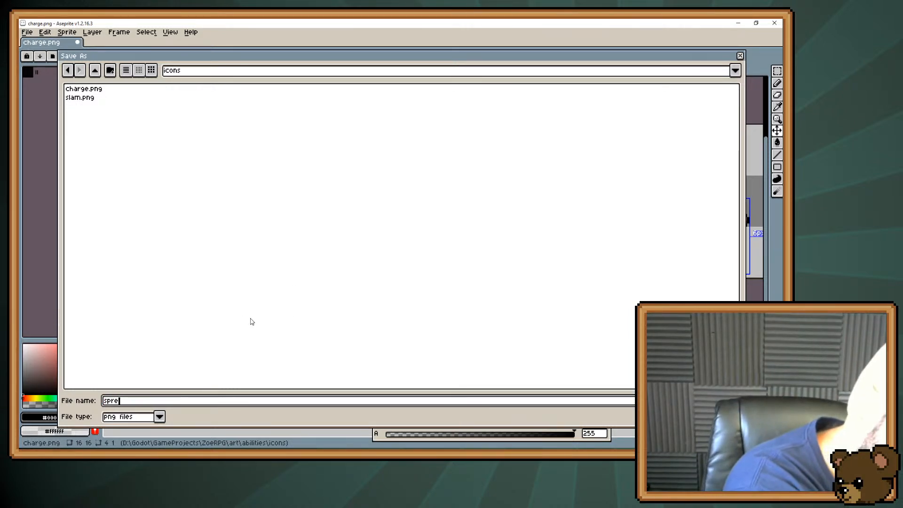
text(ad_shot.p)
key(Return)
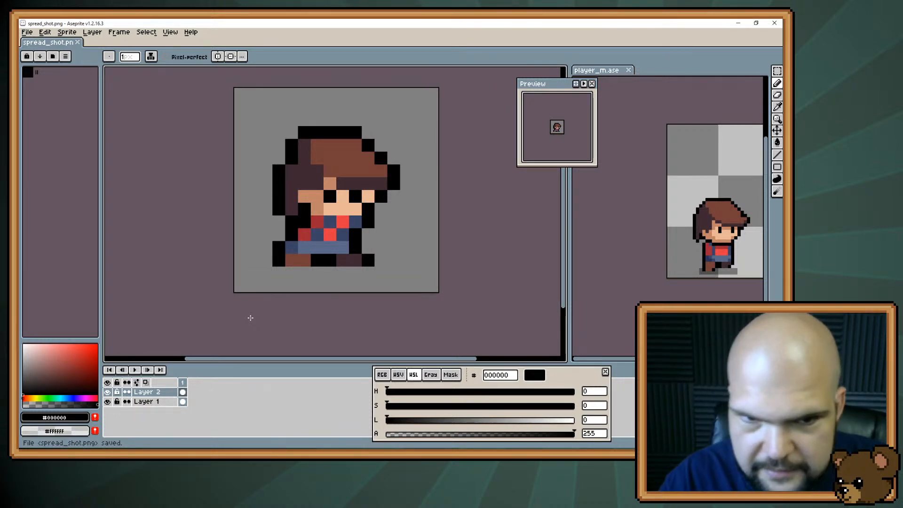
Paint the rear pixel of the shirt's upper row dark blue 3a4466 and save the icon
key(b)
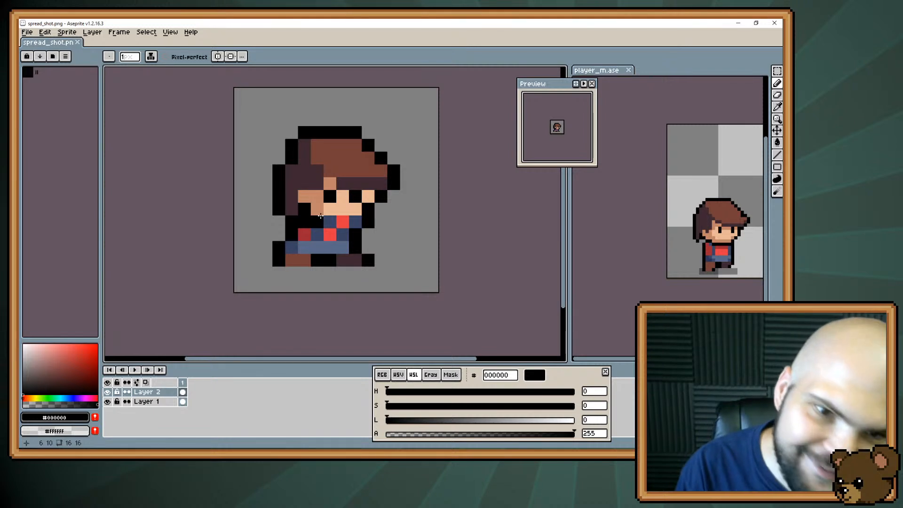
key(i)
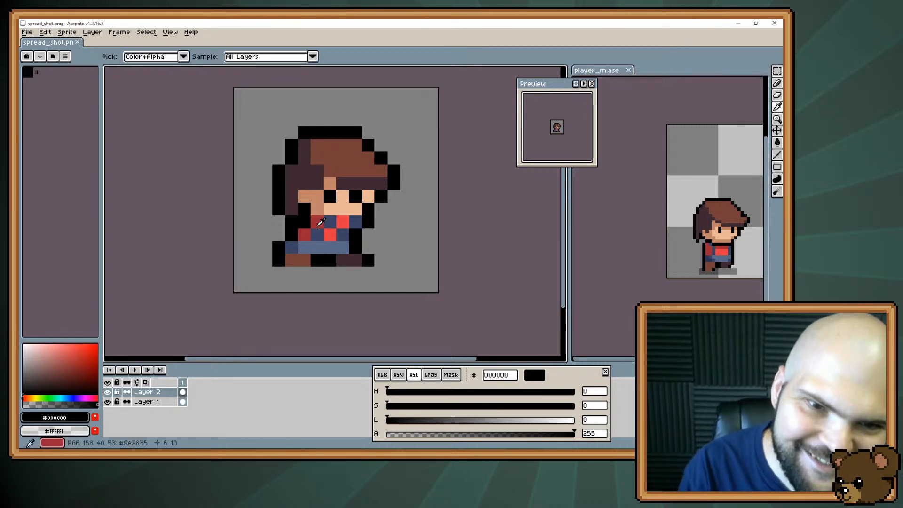
alt+click(316, 235)
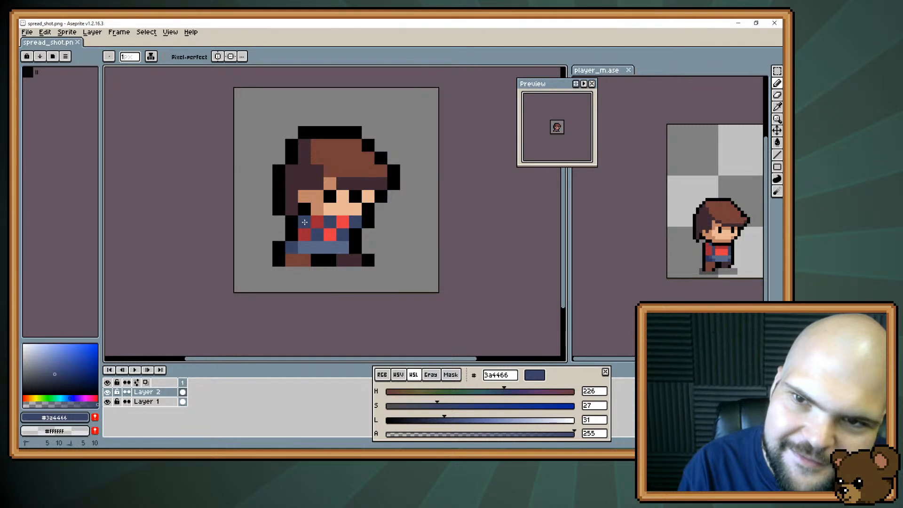
click(264, 229)
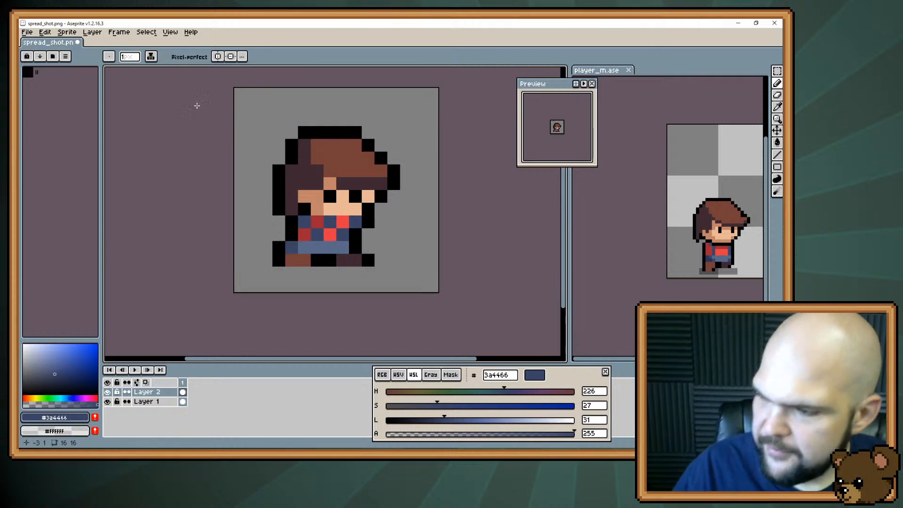
key(ctrl)
key(ctrl+s)
key(alt+Tab)
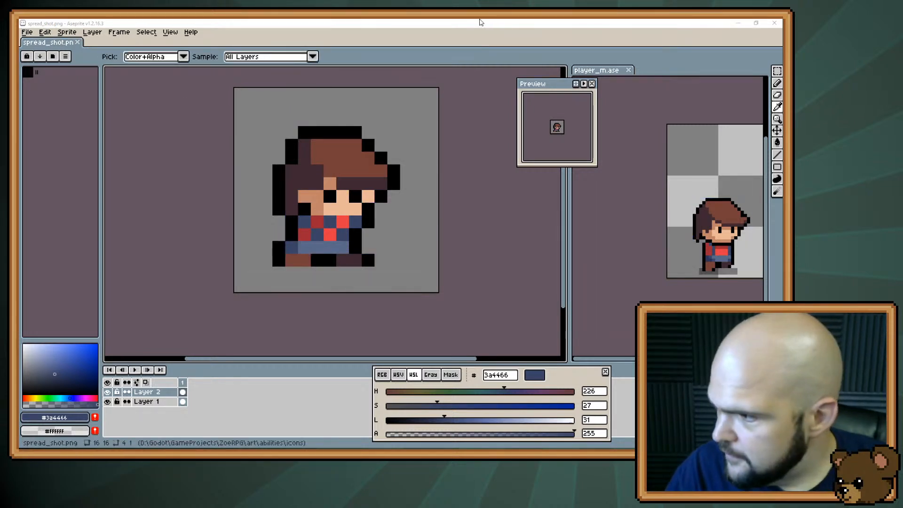
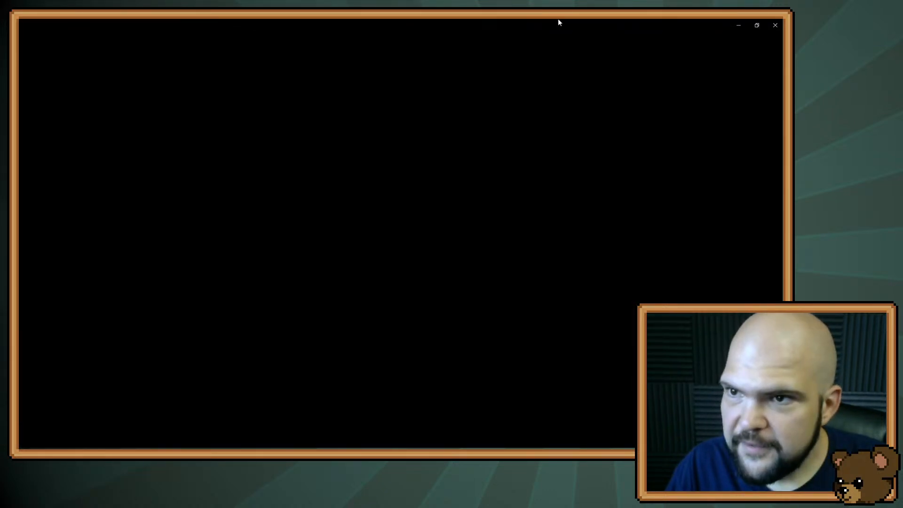
Open arrow.png as a reference in the view beside the spread_shot icon and sample the shaft's brown 795731
click(776, 23)
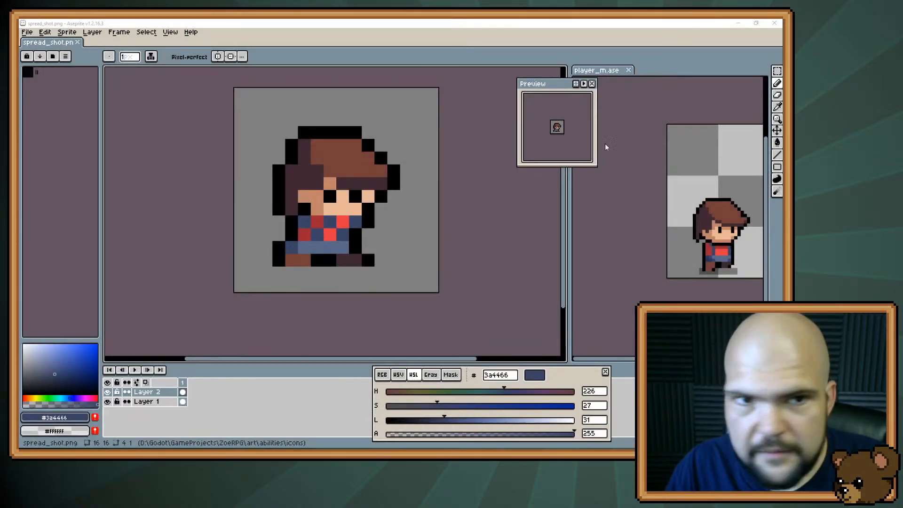
drag(605, 144, 185, 44)
drag(108, 43, 611, 71)
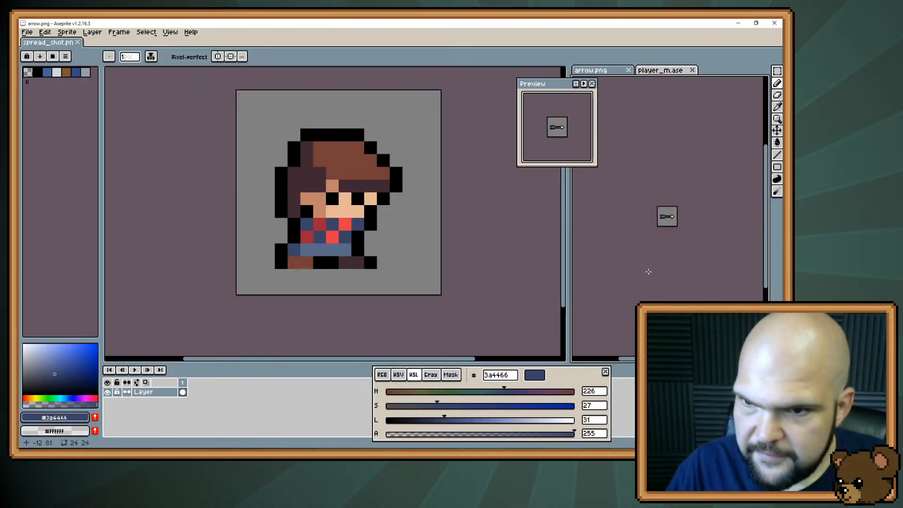
scroll(659, 212, up, 5)
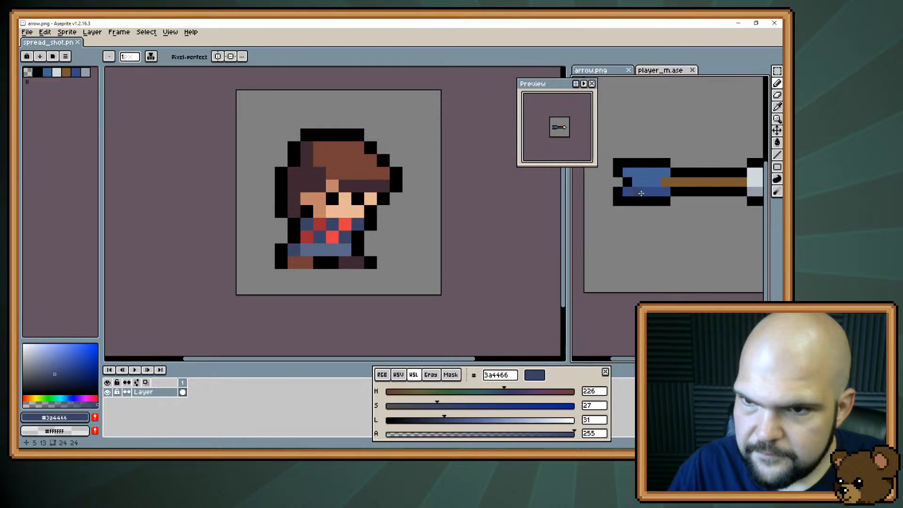
scroll(642, 192, down, 3)
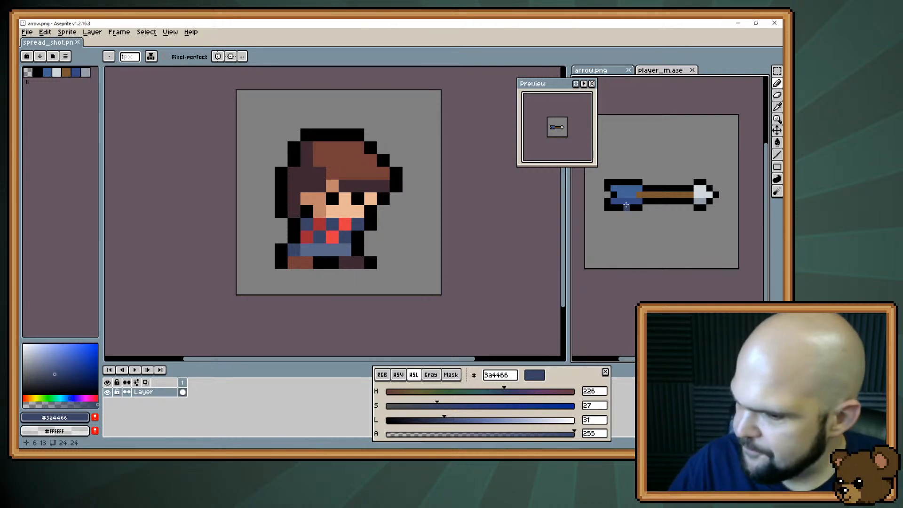
key(i)
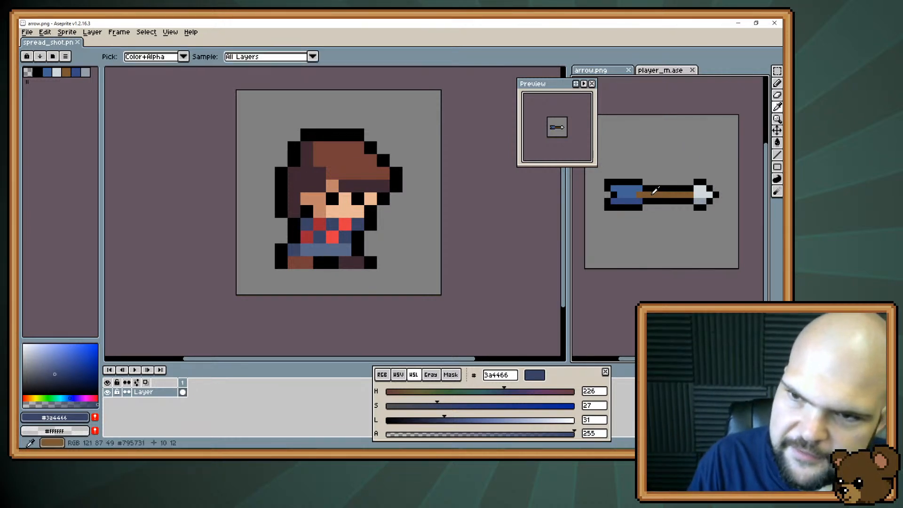
alt+click(655, 190)
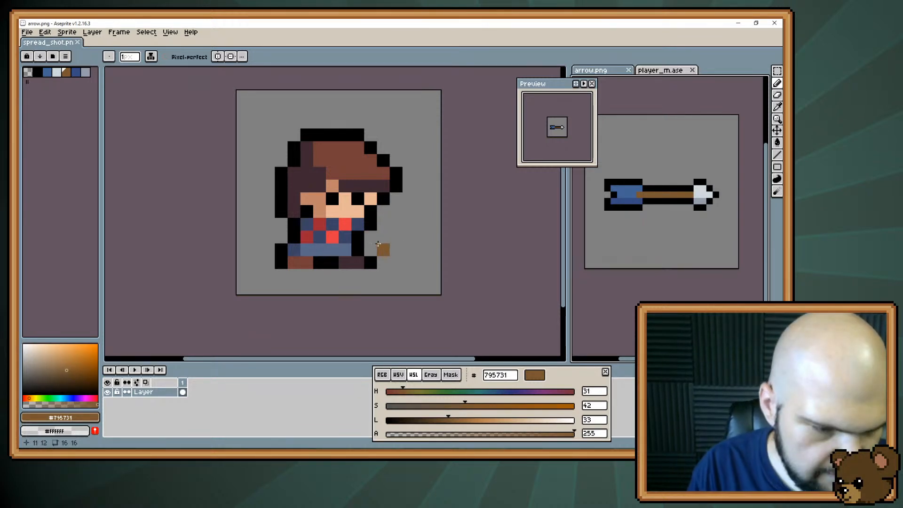
Merge Layer 2 down into Layer 1 and move the whole character two pixels backward on the canvas
key(v)
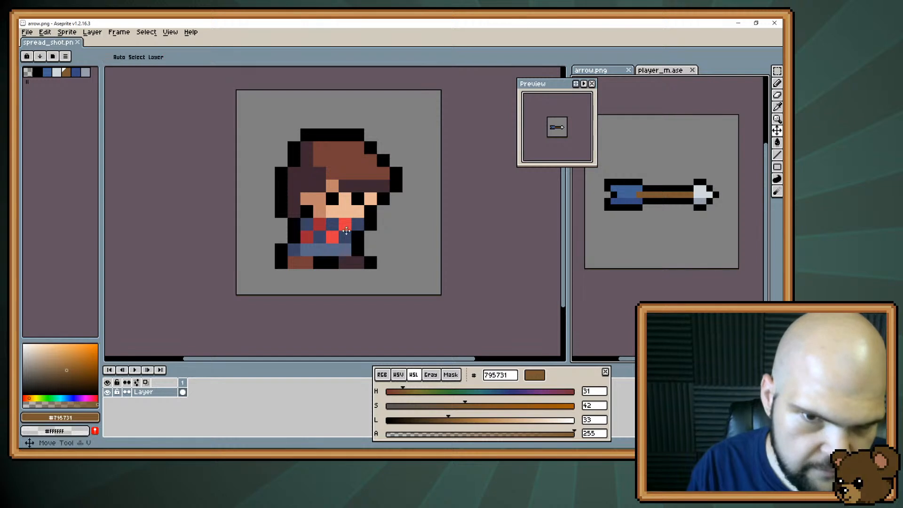
drag(359, 224, 337, 226)
key(ctrl+z)
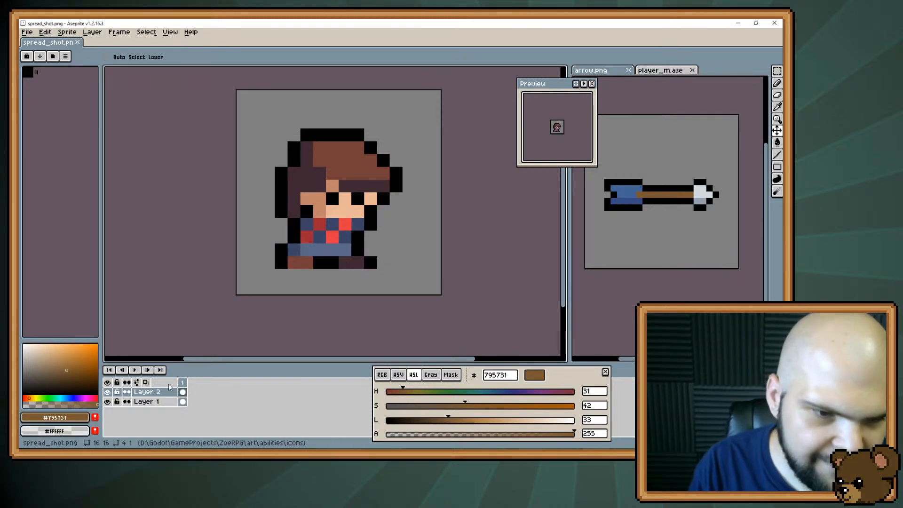
click(87, 33)
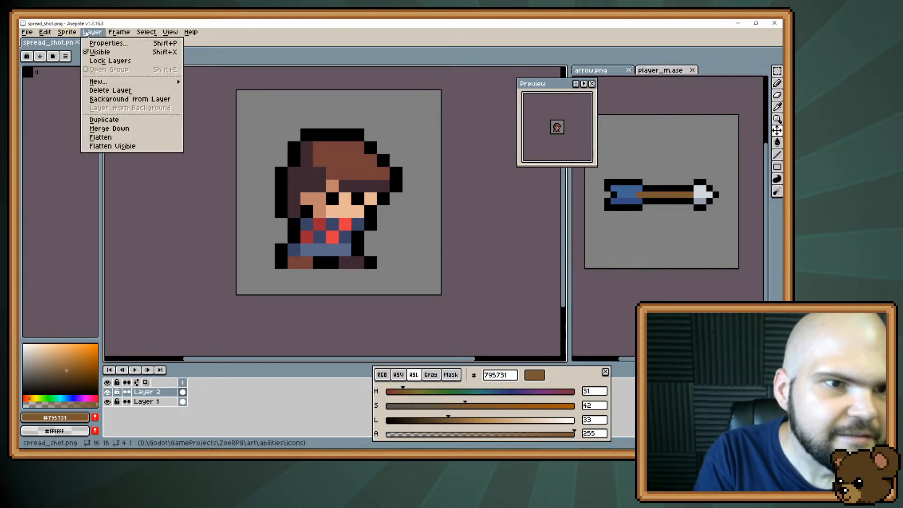
click(128, 129)
drag(350, 220, 324, 225)
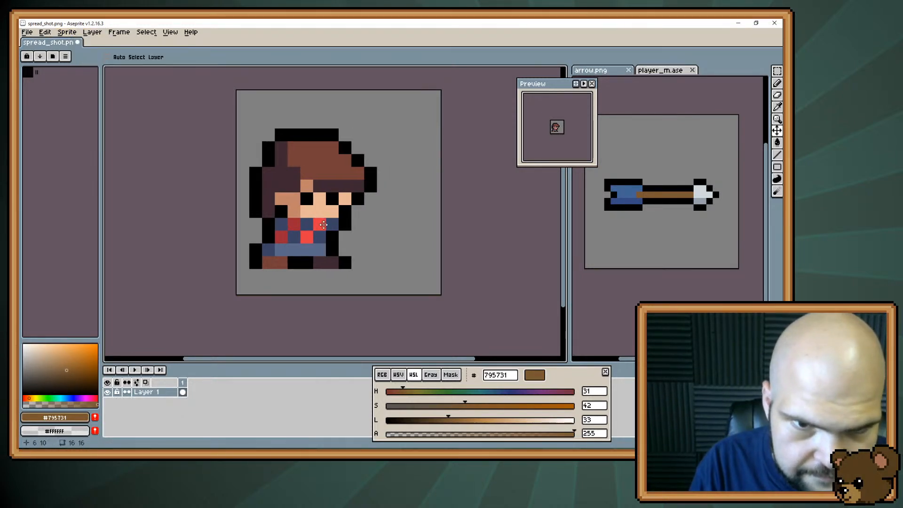
Paint three arrow shafts in brown 795731 fanning up, straight and down from the front of the character
key(b)
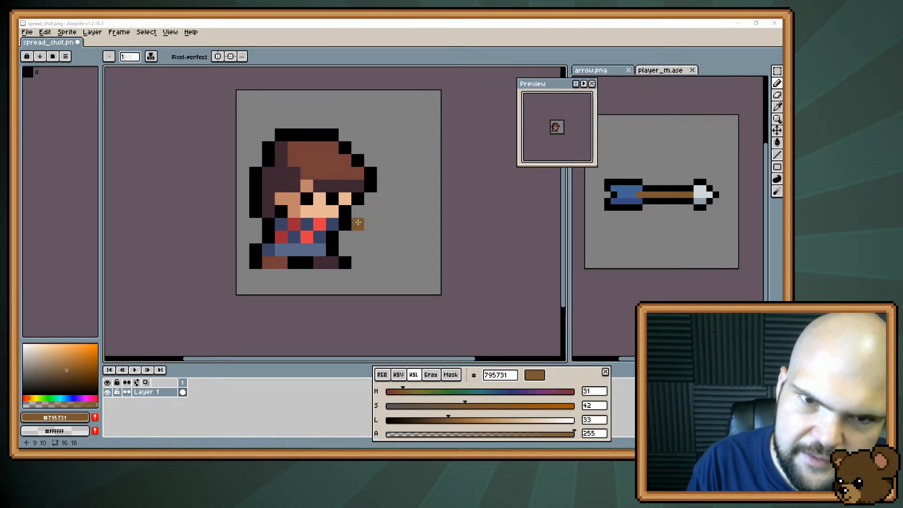
click(344, 240)
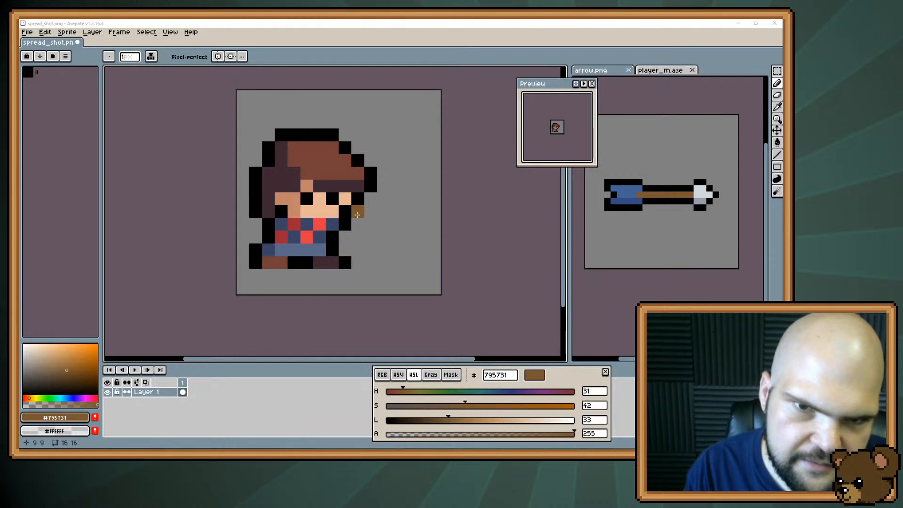
click(356, 223)
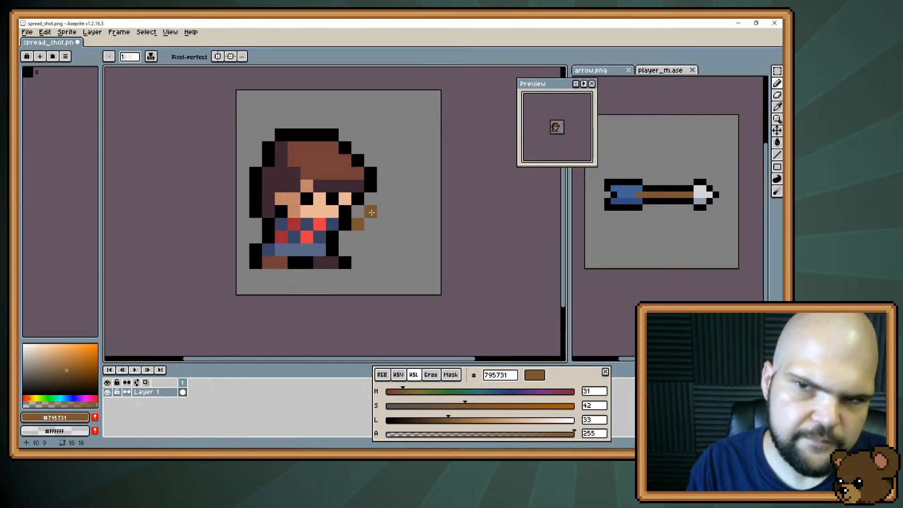
click(372, 212)
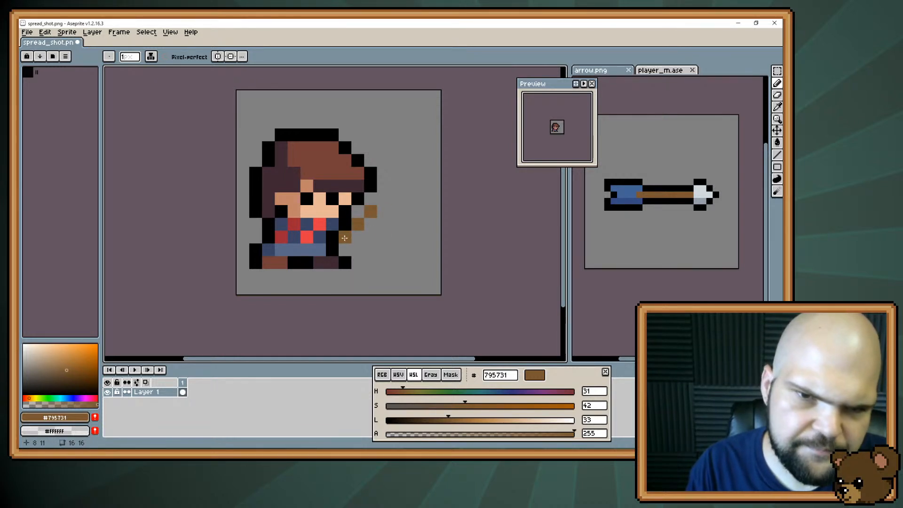
drag(349, 238, 384, 236)
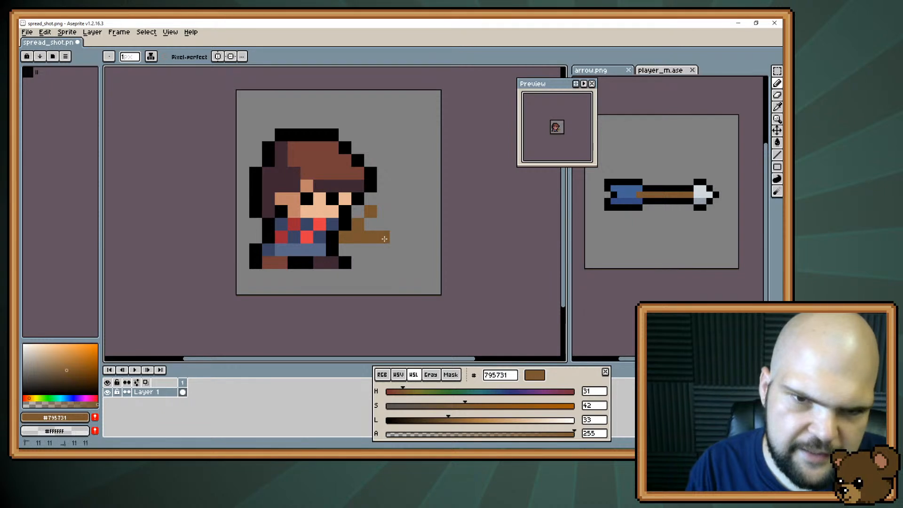
click(332, 249)
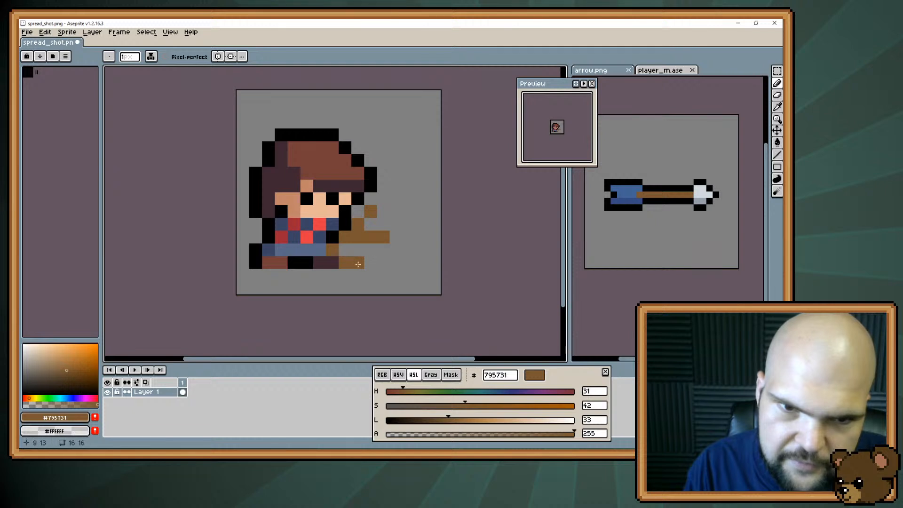
drag(342, 254, 357, 264)
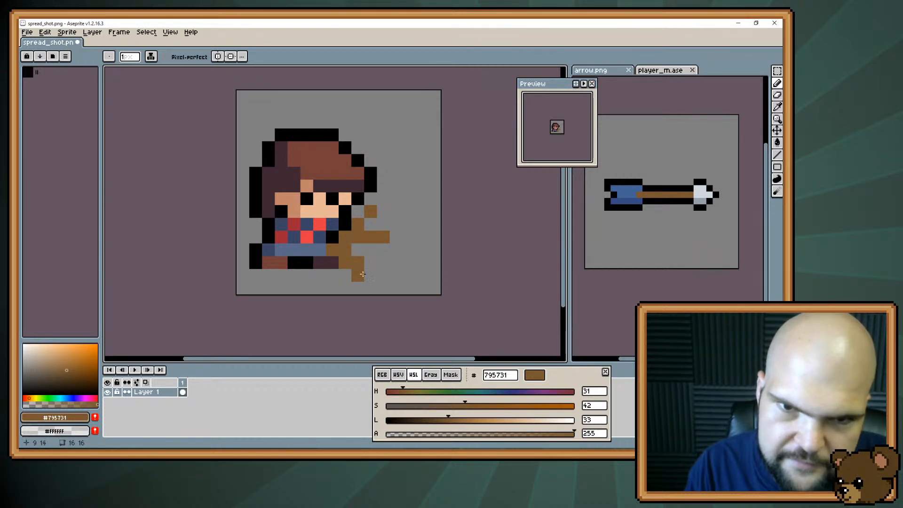
Add light grey d0d8dc tips sampled from arrow.png to the three arrows and lengthen the lowest shaft by one brown pixel
alt+click(703, 191)
click(384, 201)
click(397, 238)
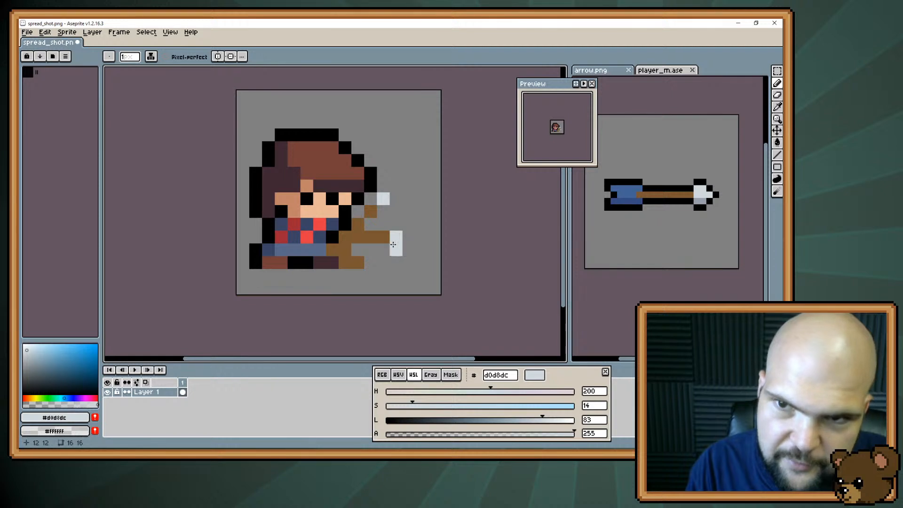
click(371, 272)
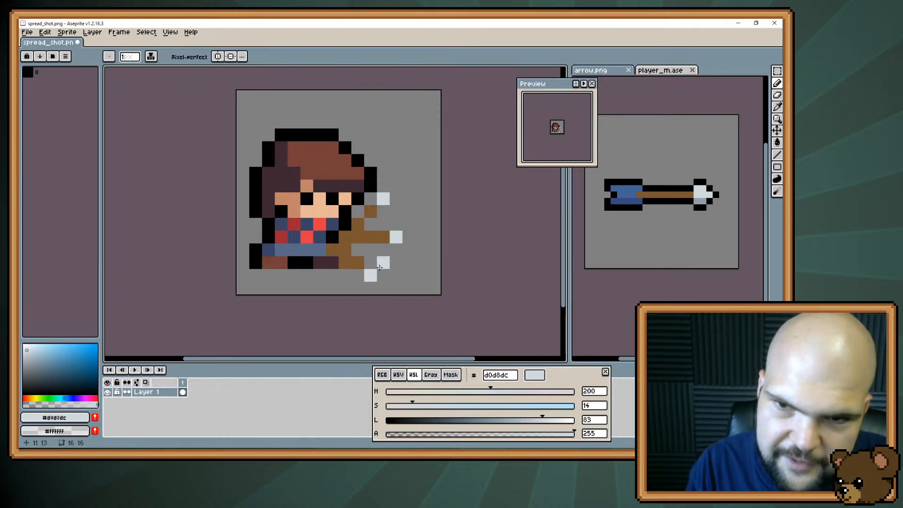
alt+click(375, 239)
click(359, 276)
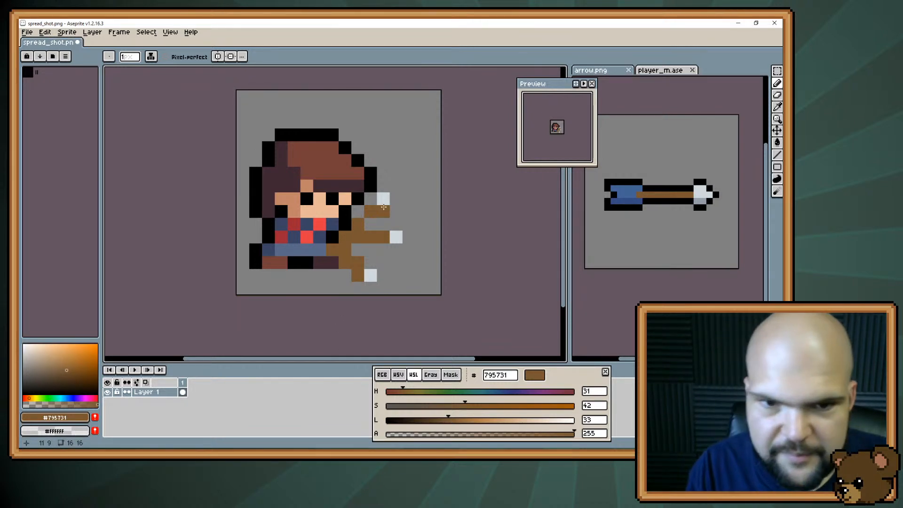
alt+click(335, 234)
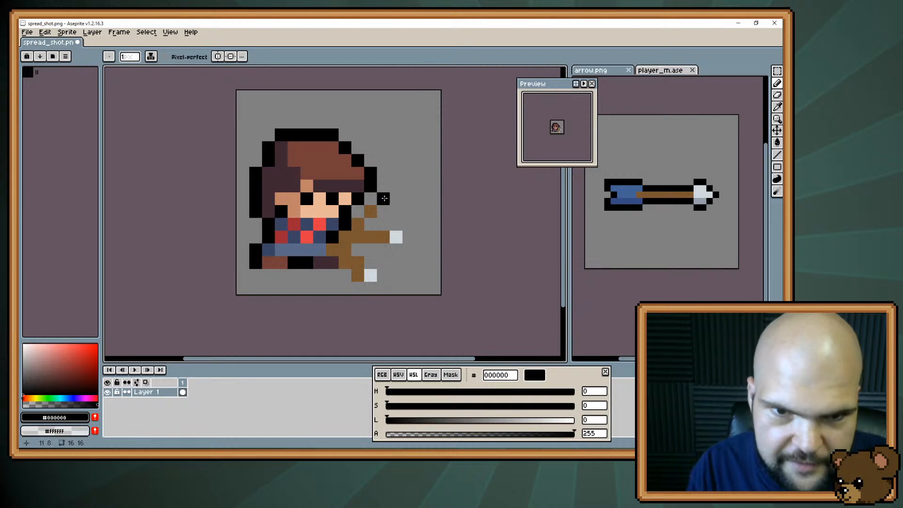
key(v)
key(ctrl+z)
key(ctrl+z)
key(ctrl+z)
key(ctrl+z)
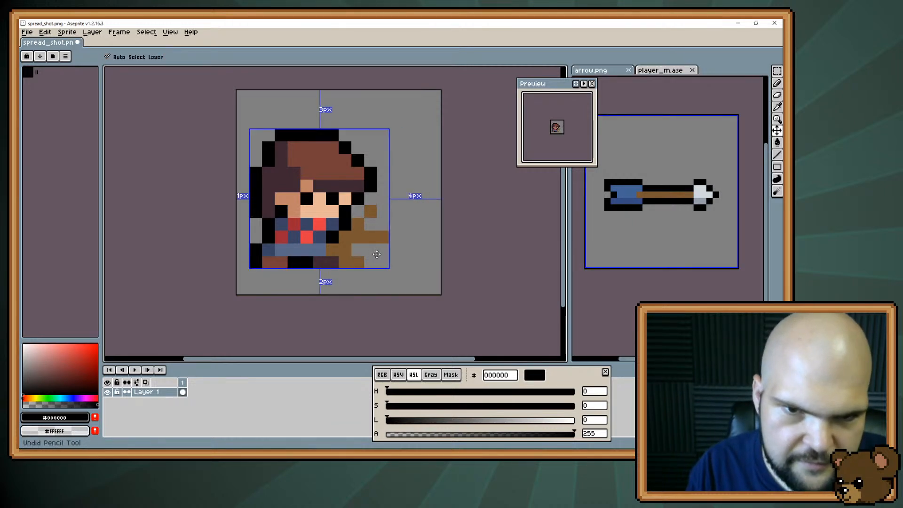
key(ctrl+shift+z)
key(ctrl+shift+z)
key(ctrl+shift+z)
key(ctrl+shift+z)
key(ctrl+shift+z)
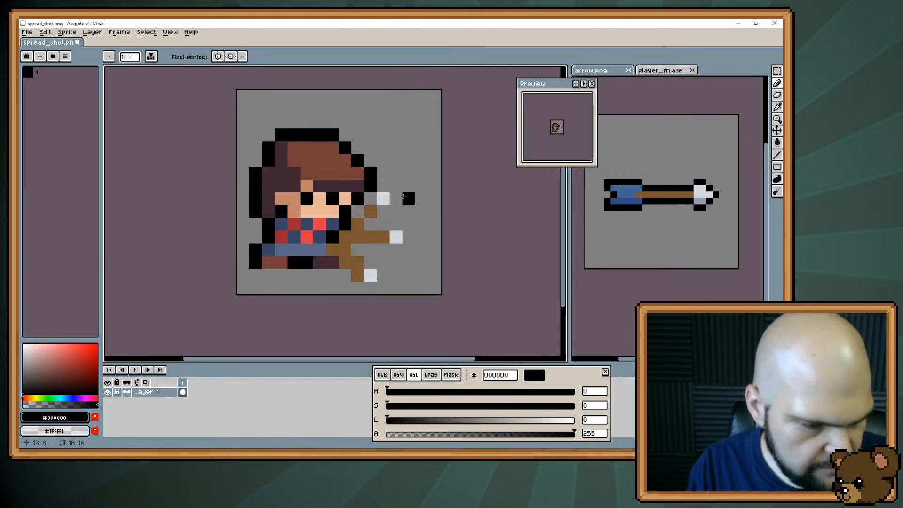
Select the brown shafts and light grey tips of all three arrows with the Magic Wand and copy them
key(w)
click(358, 225)
click(370, 211)
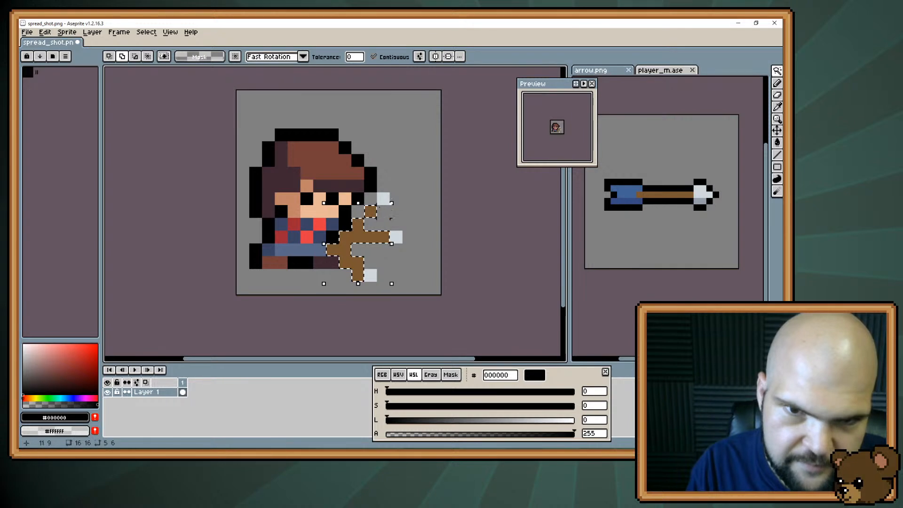
click(382, 199)
click(395, 237)
shift+click(370, 275)
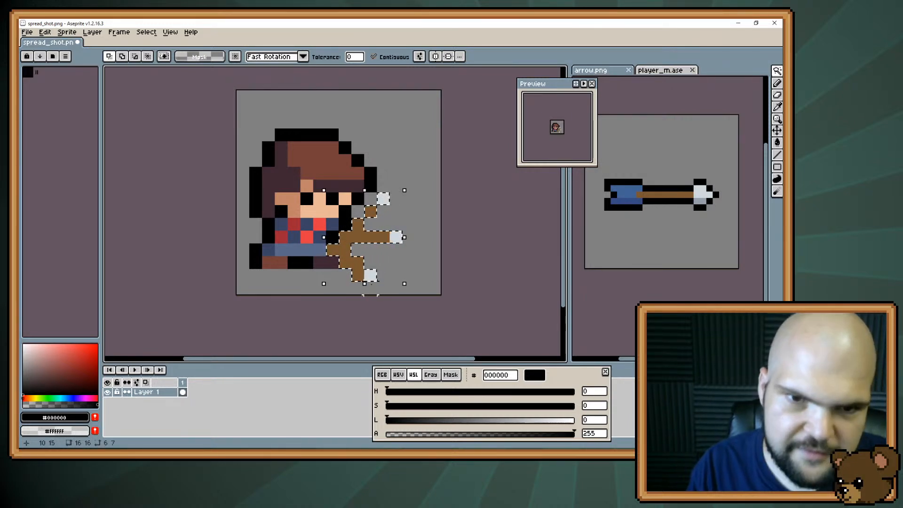
Undo the arrow painting on Layer 1 back to the character without arrows
key(Delete)
key(ctrl+z)
key(ctrl+z)
key(ctrl+z)
key(ctrl+z)
key(ctrl+z)
key(ctrl+z)
key(ctrl+z)
key(ctrl+z)
key(ctrl+z)
key(ctrl+z)
key(ctrl+z)
key(ctrl+z)
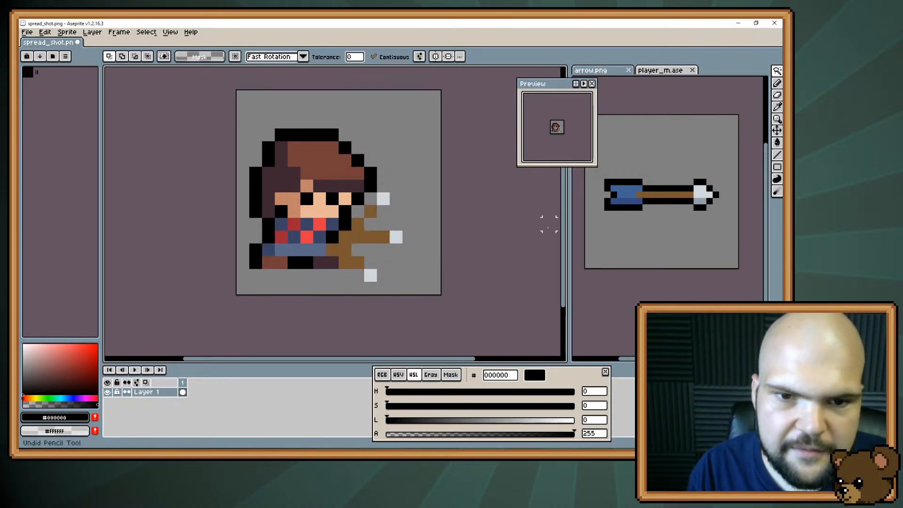
key(ctrl+z)
key(ctrl+z)
key(ctrl+z)
key(ctrl+z)
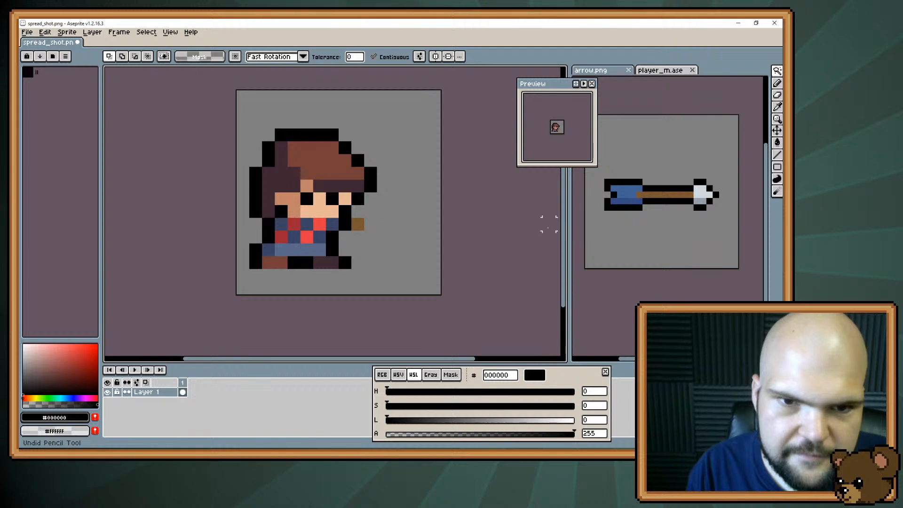
Paste the copied arrows as a new layer above the character and clear the selection
click(45, 32)
mouse_move(177, 109)
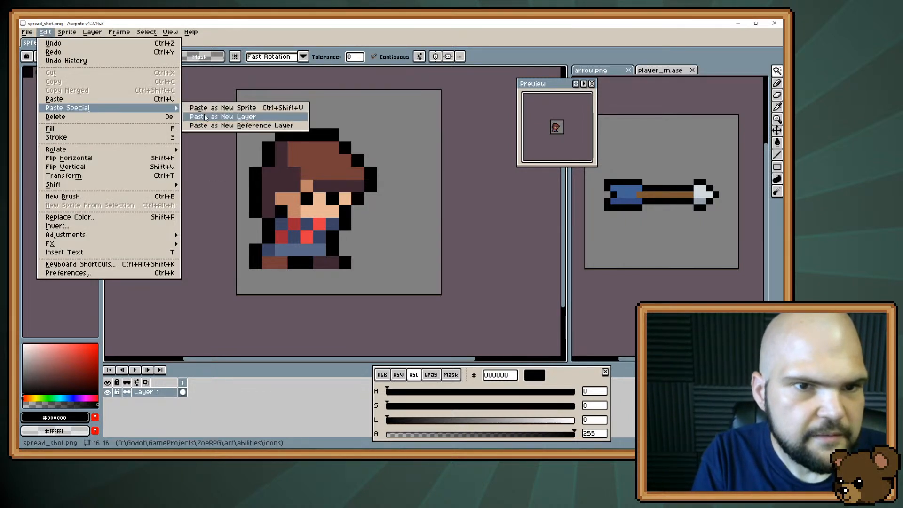
click(223, 116)
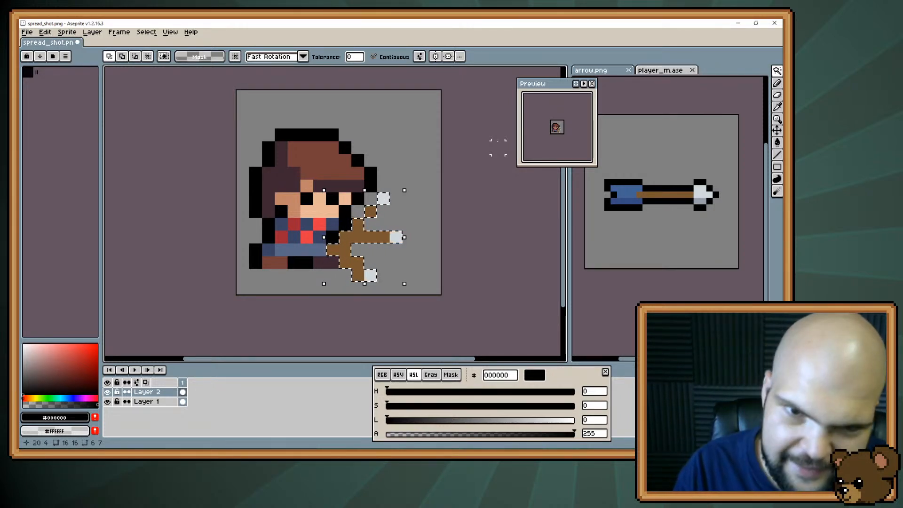
key(ctrl+d)
Outline the upper arrow and the top edge of the middle arrow in black 000000 on Layer 2
key(b)
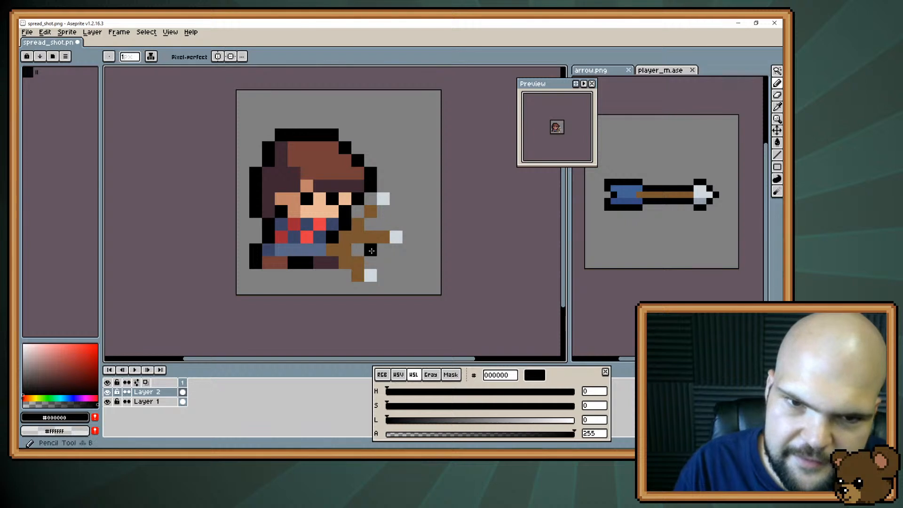
drag(371, 199, 380, 199)
click(384, 187)
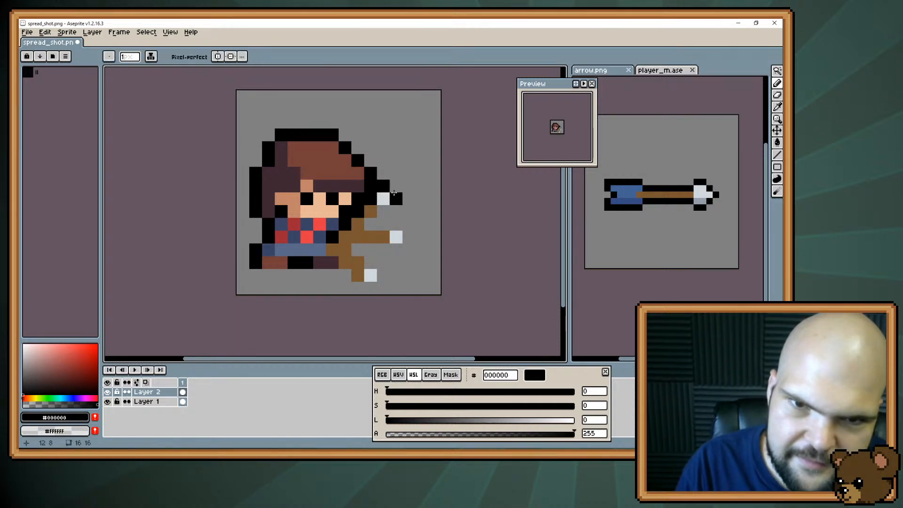
click(394, 199)
click(381, 213)
click(370, 223)
click(396, 224)
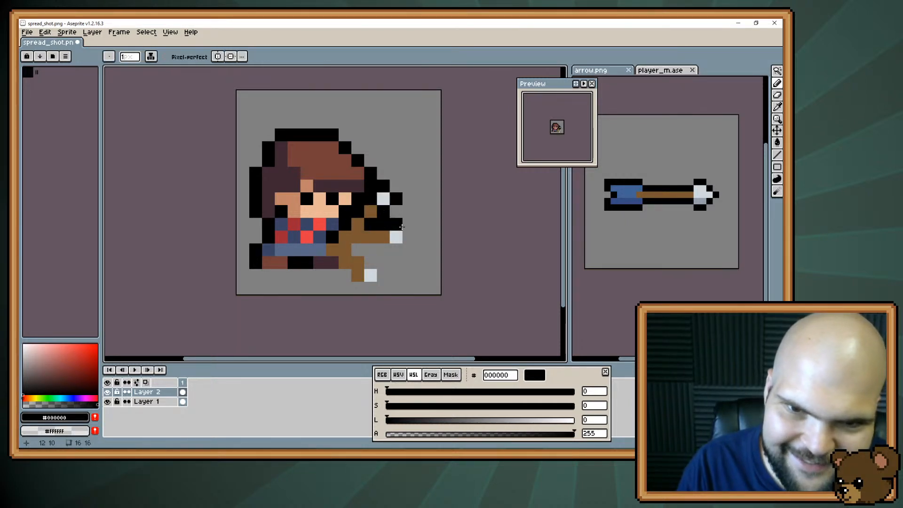
Outline the middle arrow's point and underside and the whole lower arrow in black 000000
click(408, 237)
click(396, 250)
drag(384, 250, 358, 250)
click(370, 262)
click(383, 275)
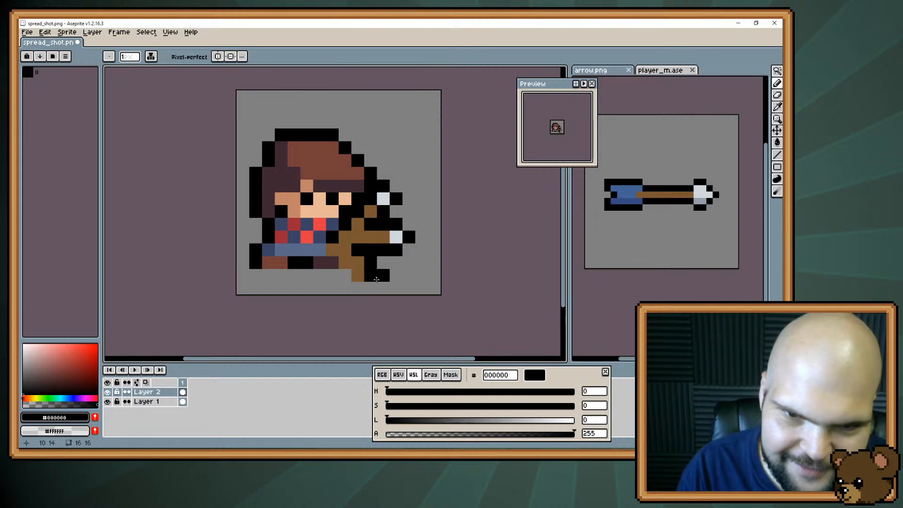
drag(371, 288, 358, 288)
click(345, 275)
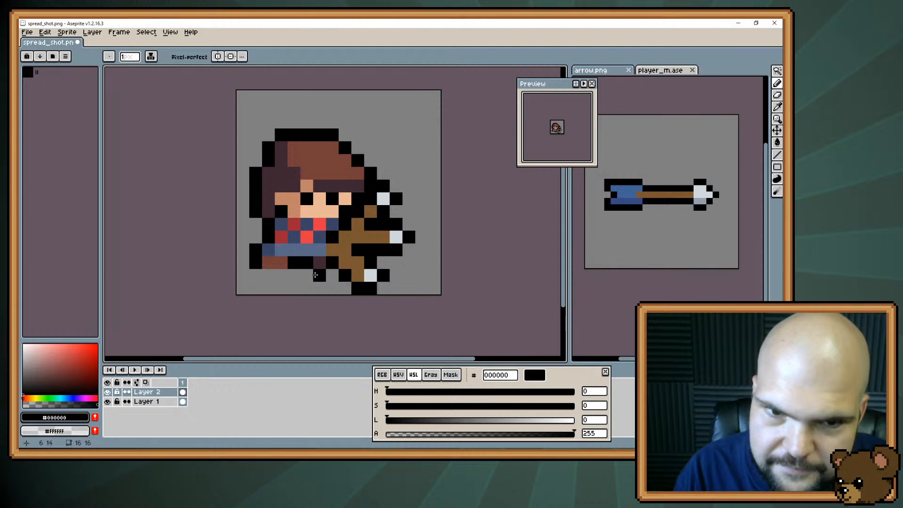
key(alt)
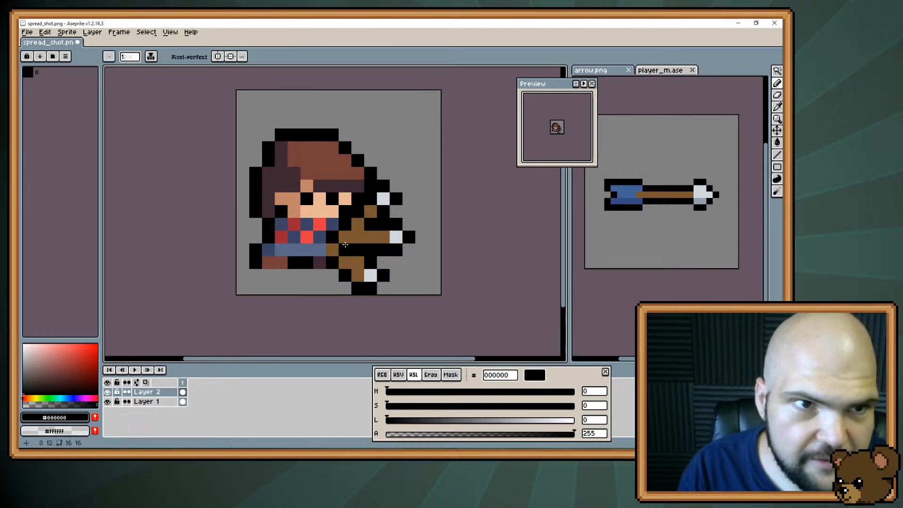
Sample the shaft brown 795731 and lower its HSL lightness to 25 for a darker shade
key(alt)
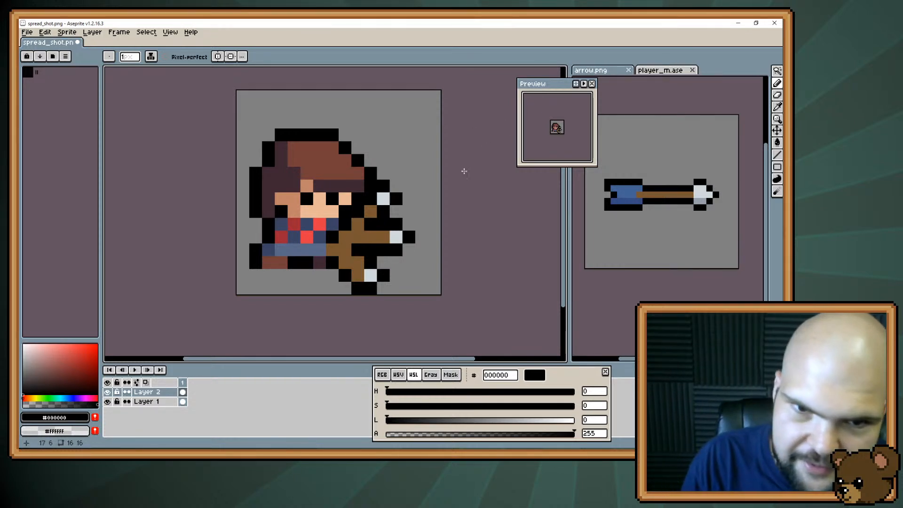
alt+click(353, 221)
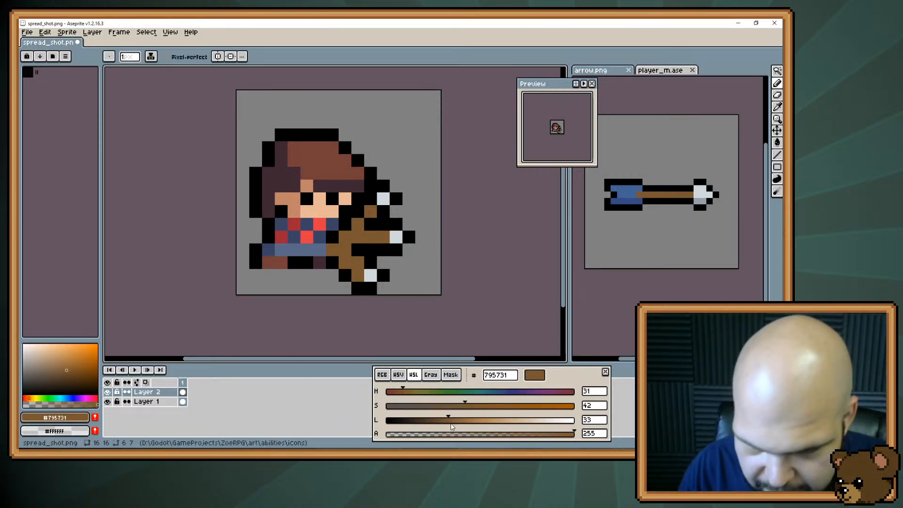
drag(448, 421, 435, 422)
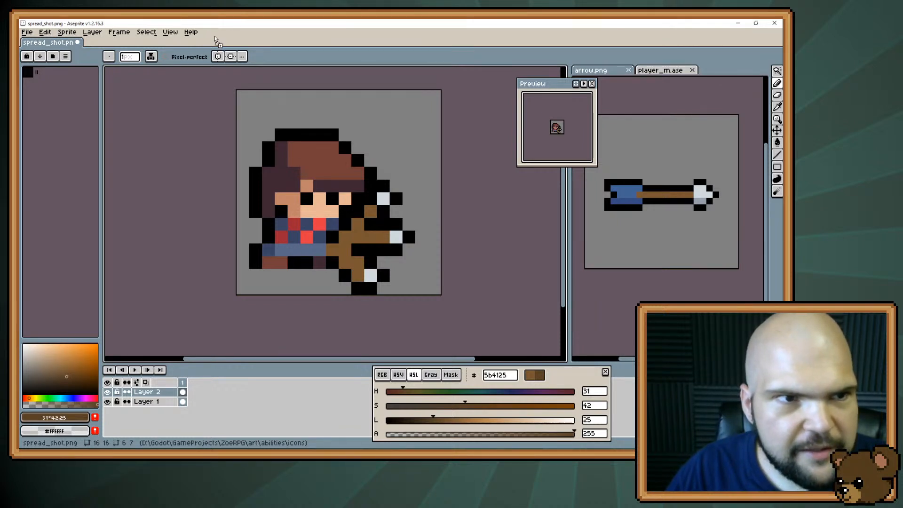
Open bow.png and sample the darker brown 634227 from the first bow
drag(216, 40, 206, 42)
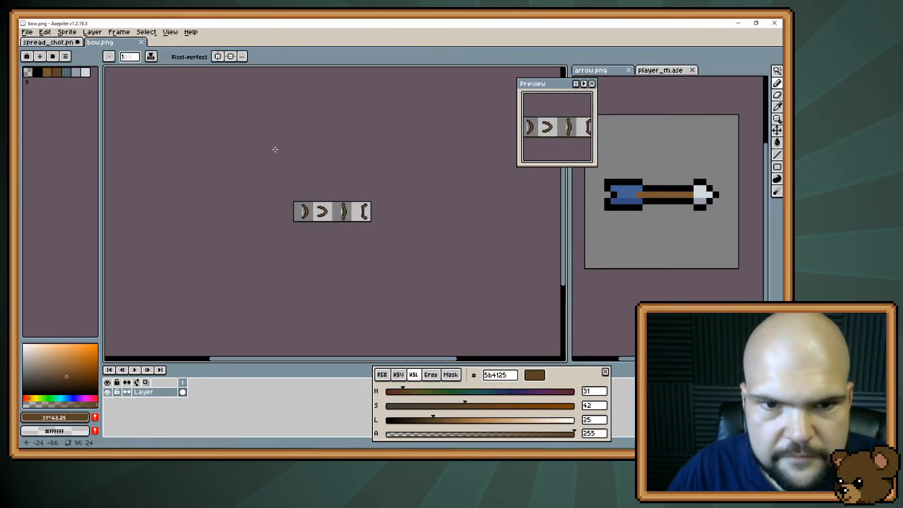
scroll(316, 196, up, 6)
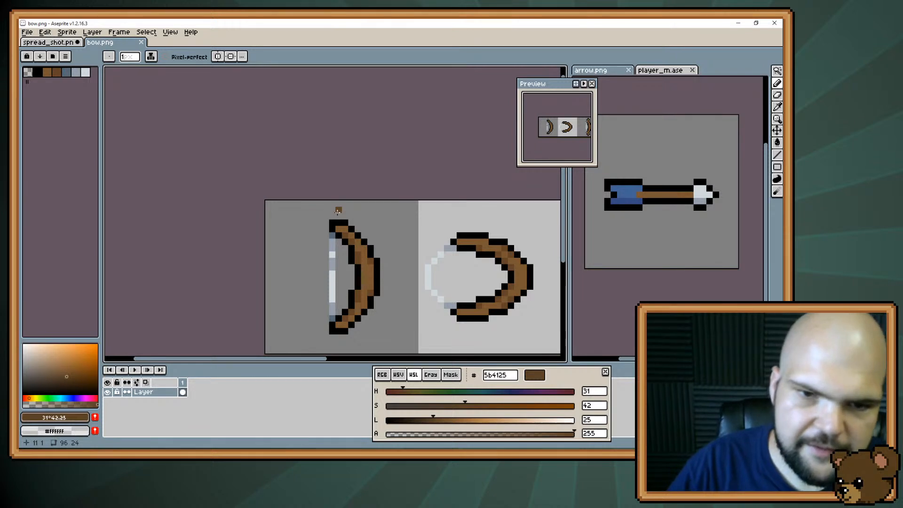
key(i)
click(364, 256)
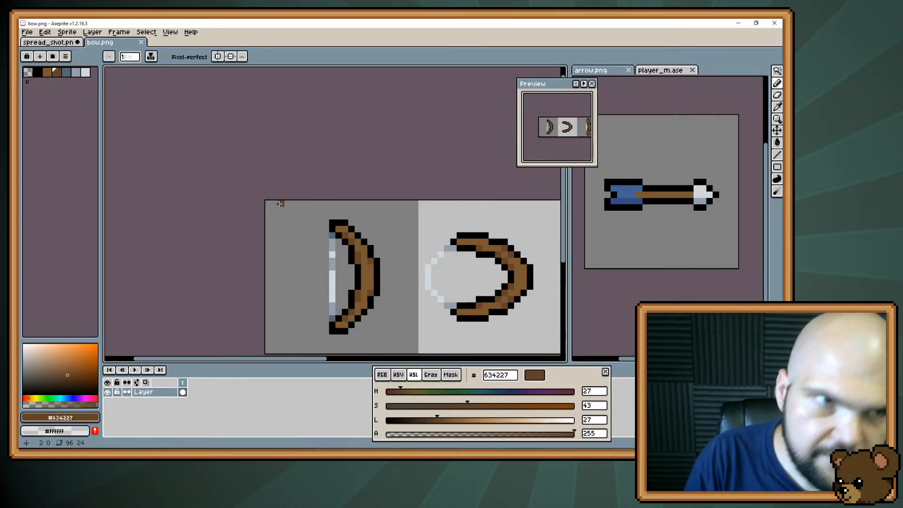
key(b)
Shade the upper and lower arrow shafts in spread_shot.png with dark brown 634227 on Layer 2
key(ctrl+Tab)
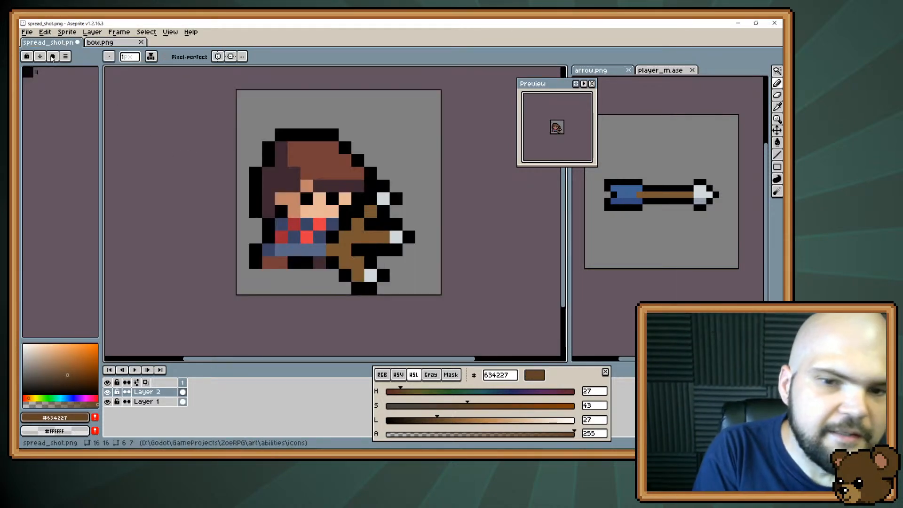
click(345, 248)
drag(345, 248, 357, 261)
click(356, 275)
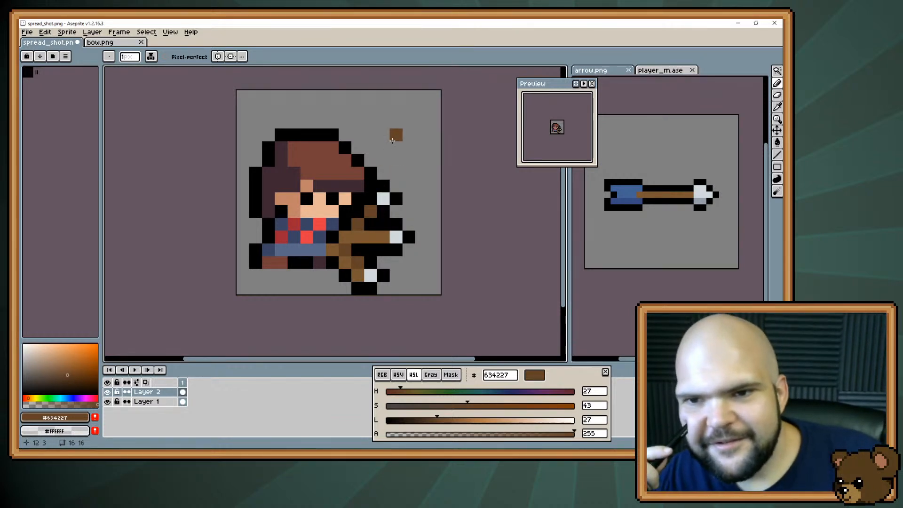
Sample the black outline colour and erase the whole upper arrow from Layer 2
alt+click(361, 226)
key(e)
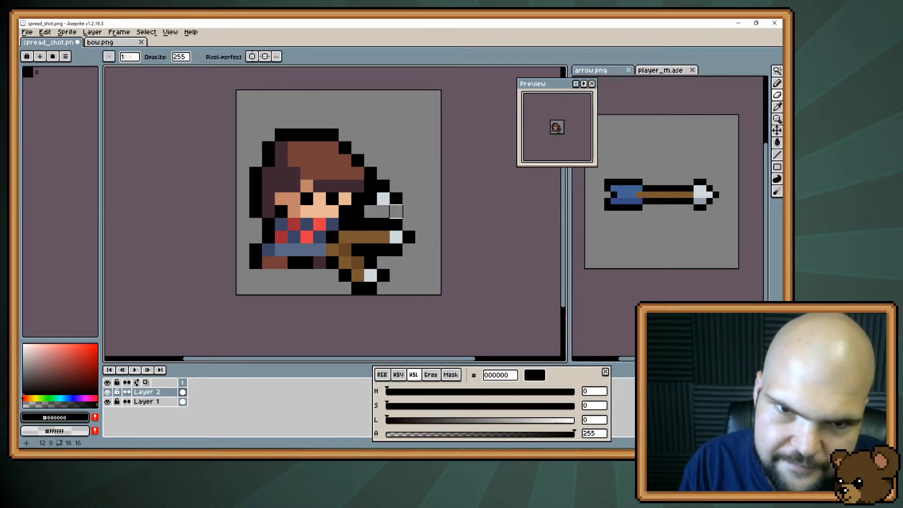
drag(371, 199, 410, 196)
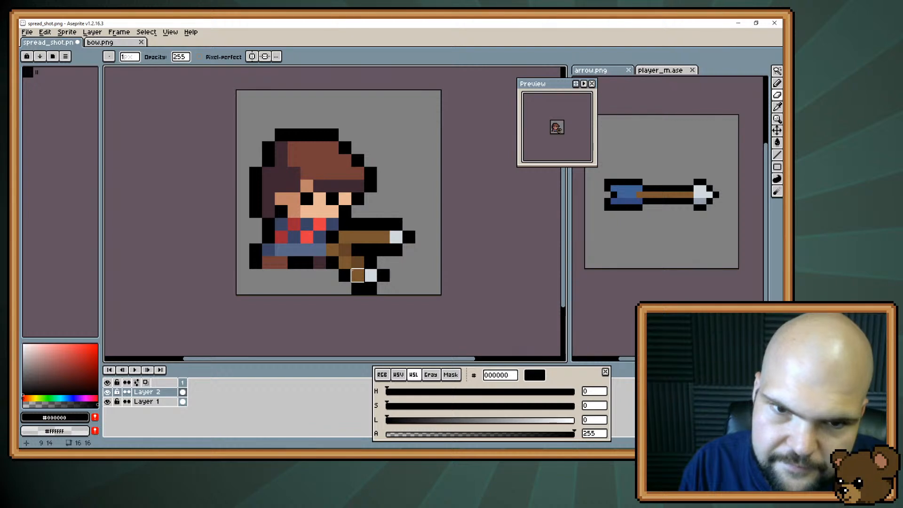
Move the two remaining arrows two pixels to the right, away from the character
key(m)
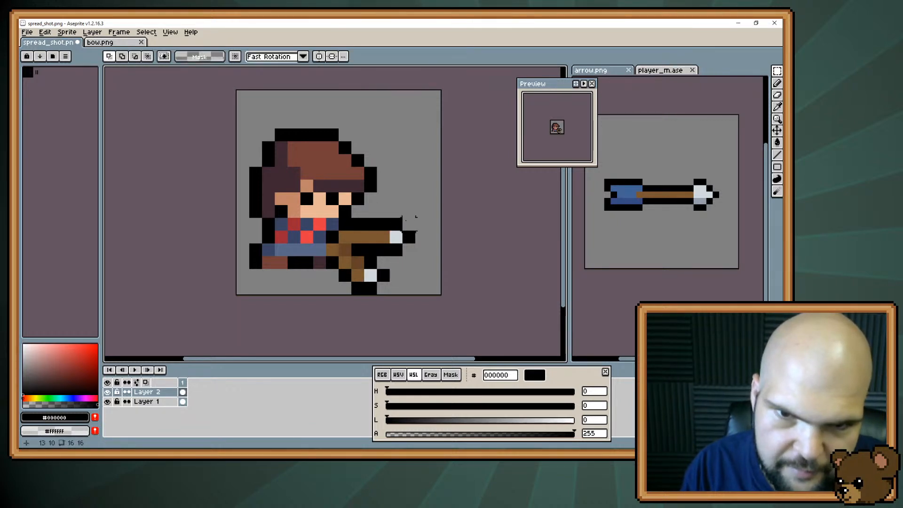
drag(416, 217, 325, 296)
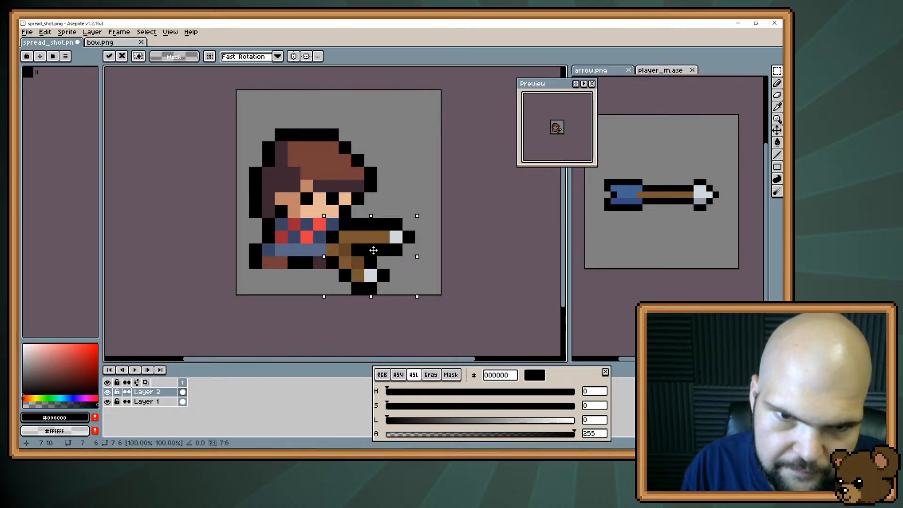
drag(373, 250, 392, 249)
key(Return)
key(b)
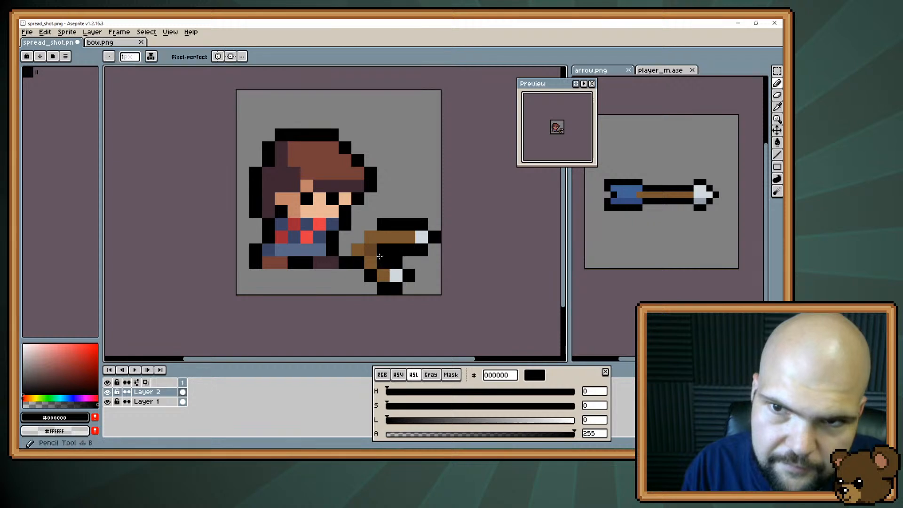
Paint fletching in blue 426294 at the middle arrow's tail and extend its black outline above it
click(390, 200)
key(ctrl+z)
key(i)
click(624, 193)
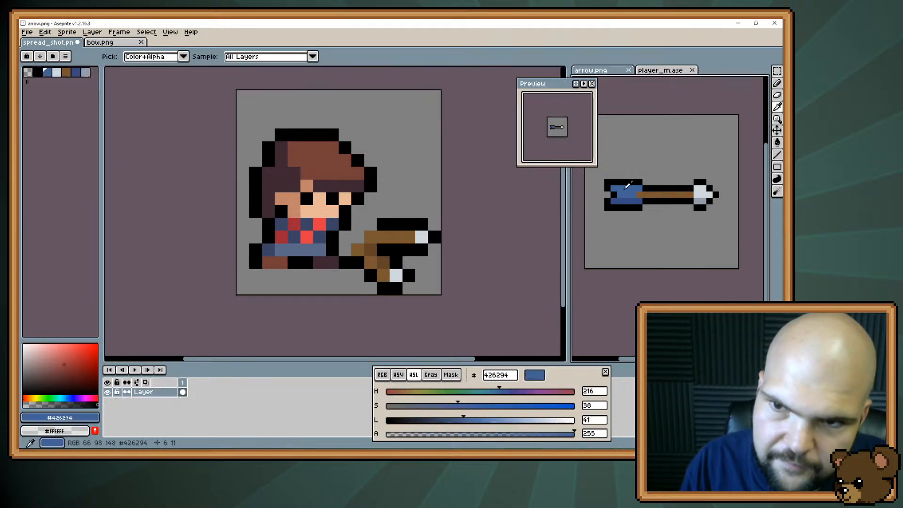
key(b)
mouse_move(360, 238)
mouse_down()
mouse_move(348, 238)
mouse_move(356, 225)
mouse_up()
alt+click(383, 225)
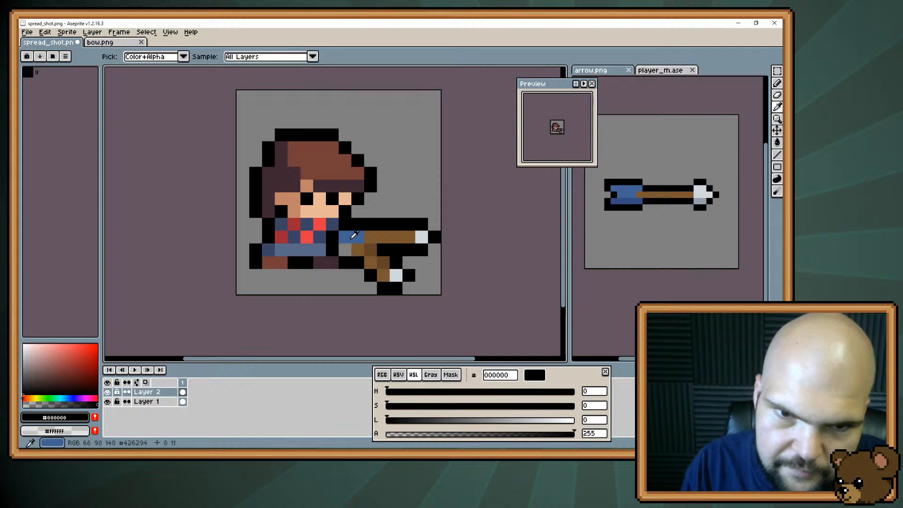
Extend the middle arrow's fletching with the darker blue 354a82 sampled from the reference arrow
alt+click(353, 235)
click(346, 248)
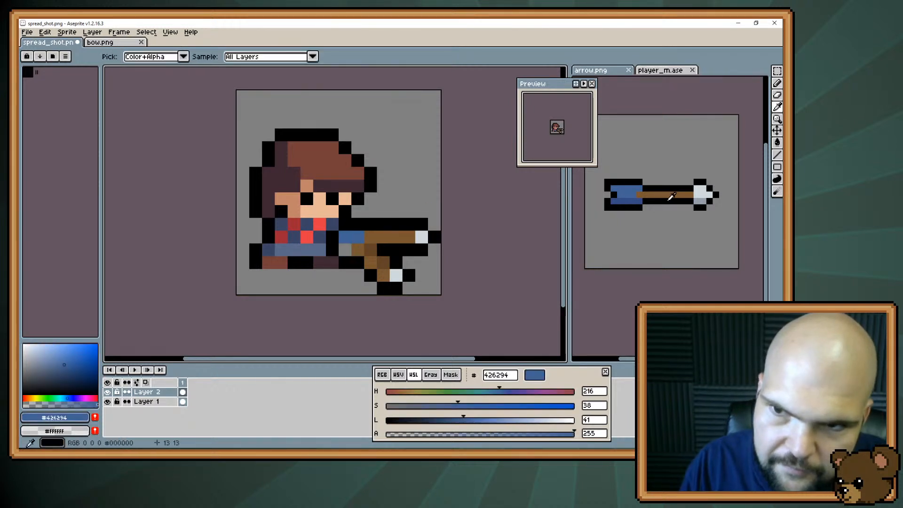
alt+click(630, 201)
click(347, 247)
click(342, 240)
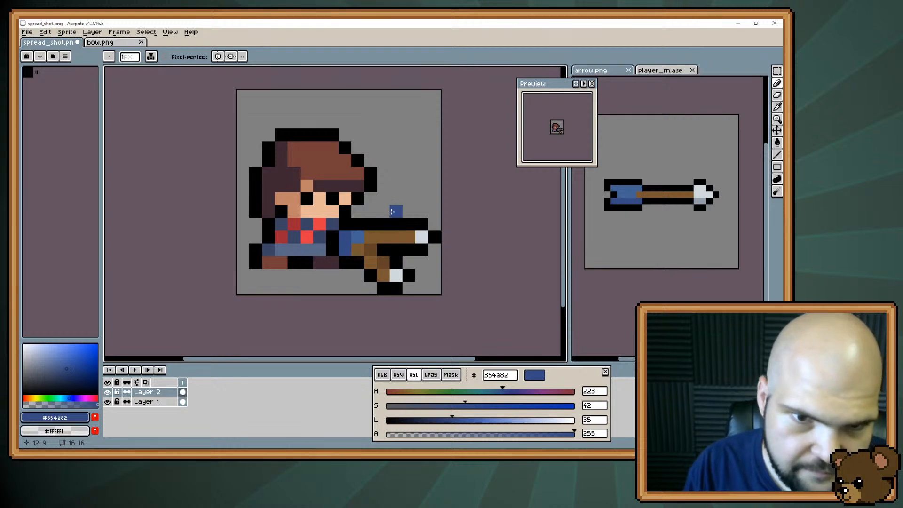
Clear all arrow artwork from Layer 2, hide Layer 1 and undo the stray pixel on arrow.png
key(Delete)
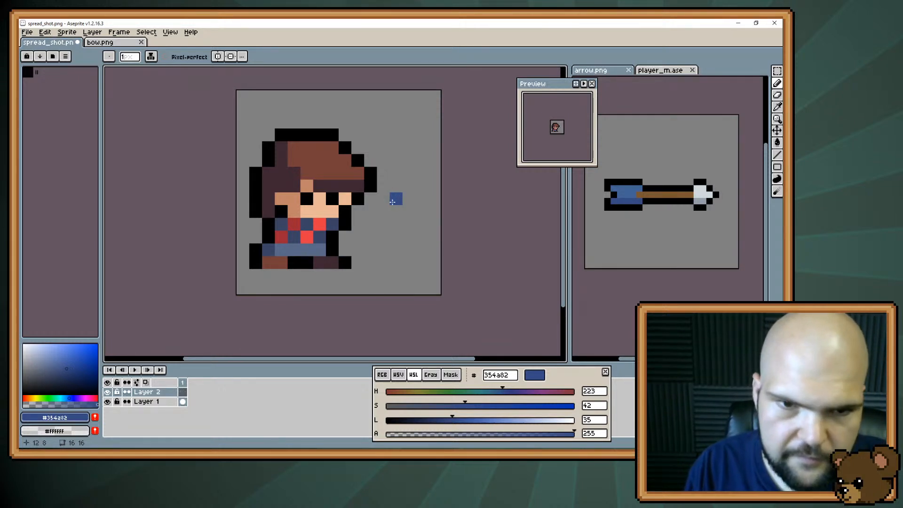
click(107, 402)
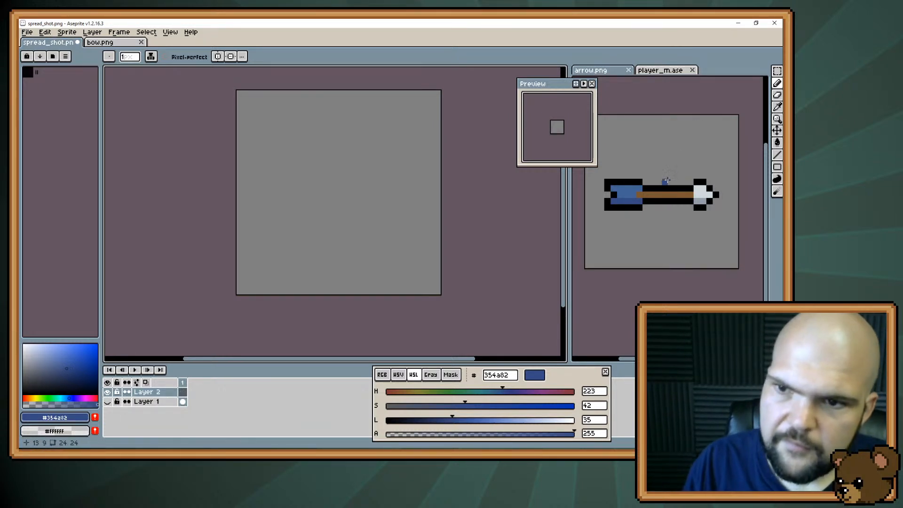
click(666, 181)
key(ctrl+z)
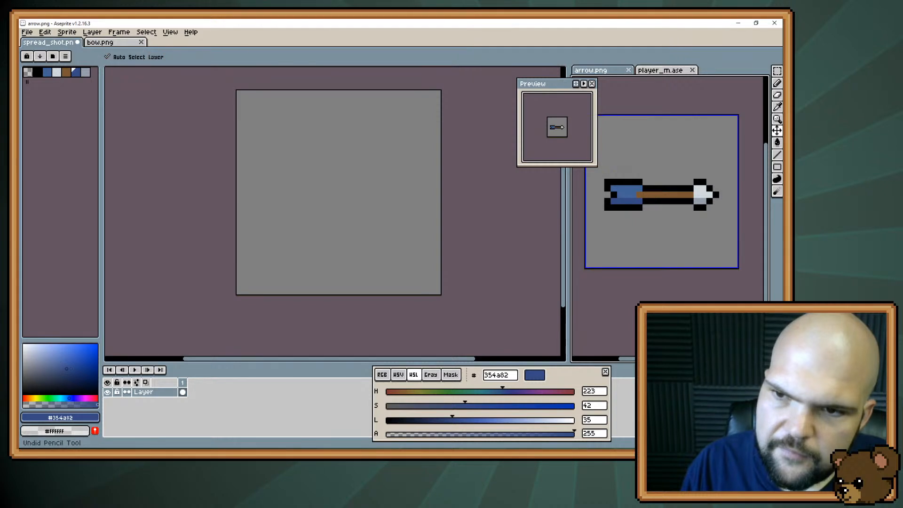
Draw a nine-pixel horizontal shaft and a thin four-pixel diagonal shaft above it in brown 795731 on Layer 2
alt+click(667, 194)
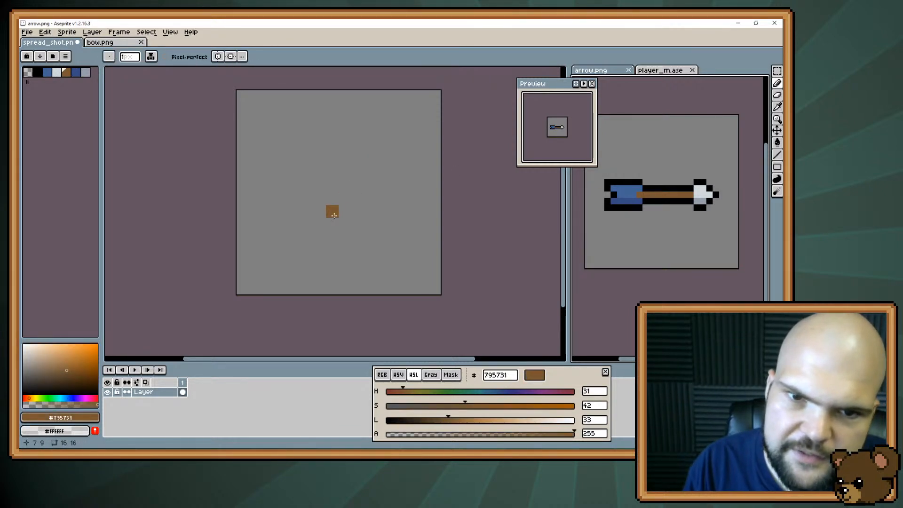
drag(306, 198, 409, 198)
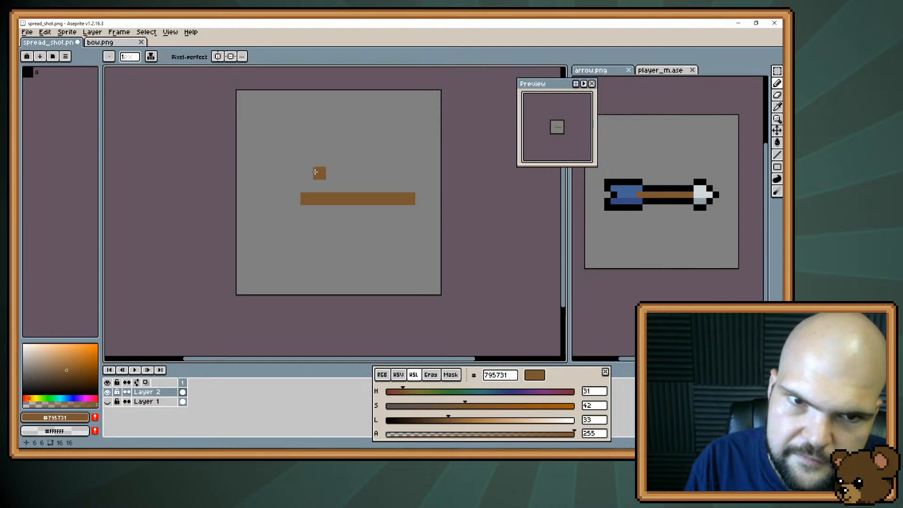
drag(333, 165, 348, 152)
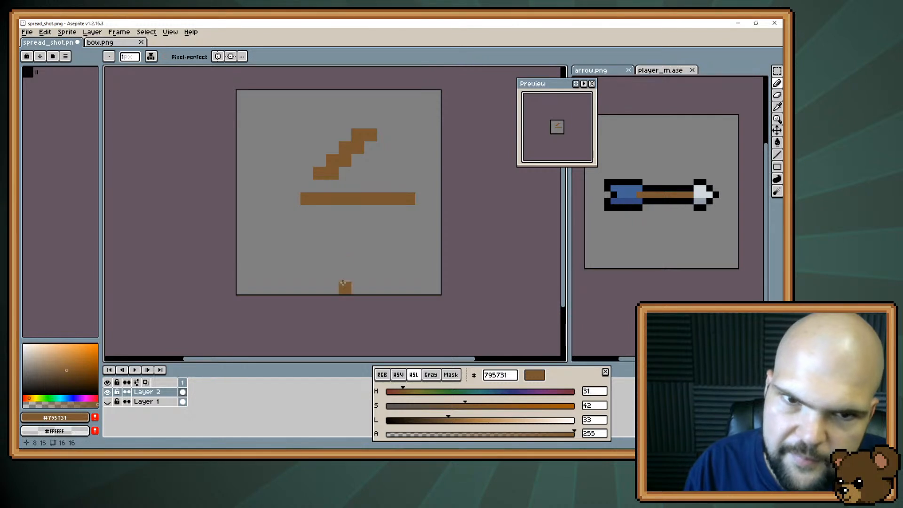
key(e)
mouse_move(345, 161)
mouse_down()
mouse_move(370, 148)
mouse_move(370, 135)
mouse_up()
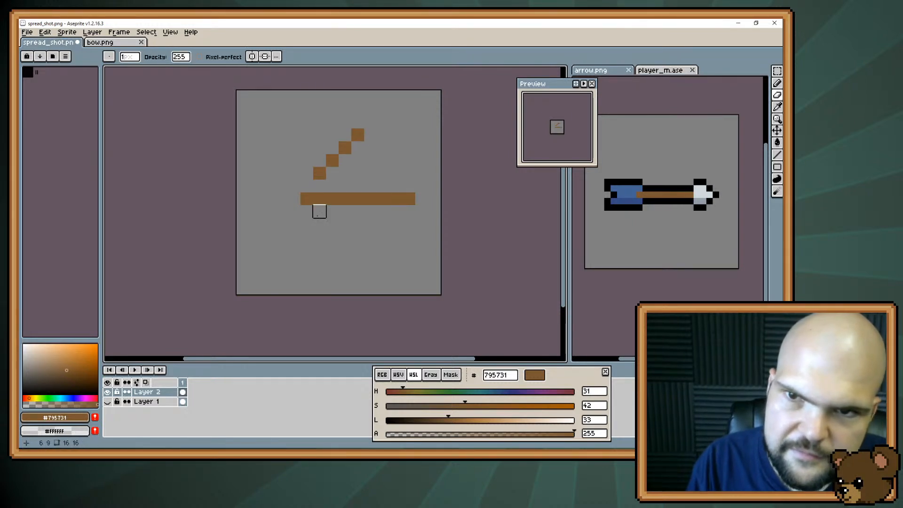
Outline the diagonal shaft and the top edge of the horizontal shaft in black 000000
key(b)
alt+click(655, 188)
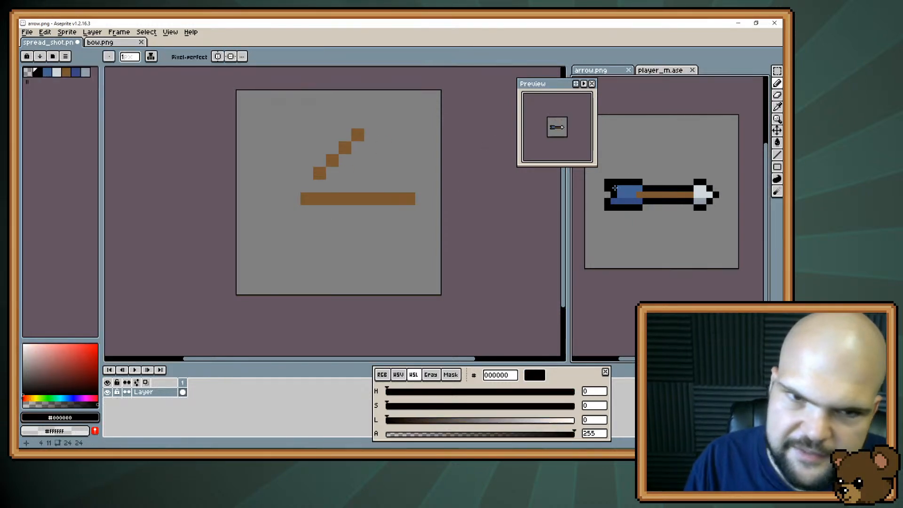
click(332, 173)
click(345, 160)
click(357, 148)
click(370, 135)
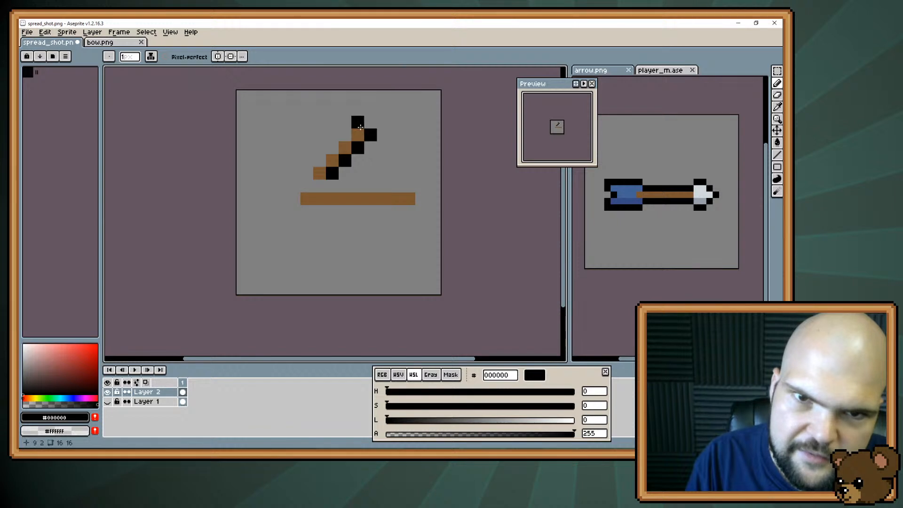
click(358, 122)
click(319, 160)
click(306, 173)
click(319, 186)
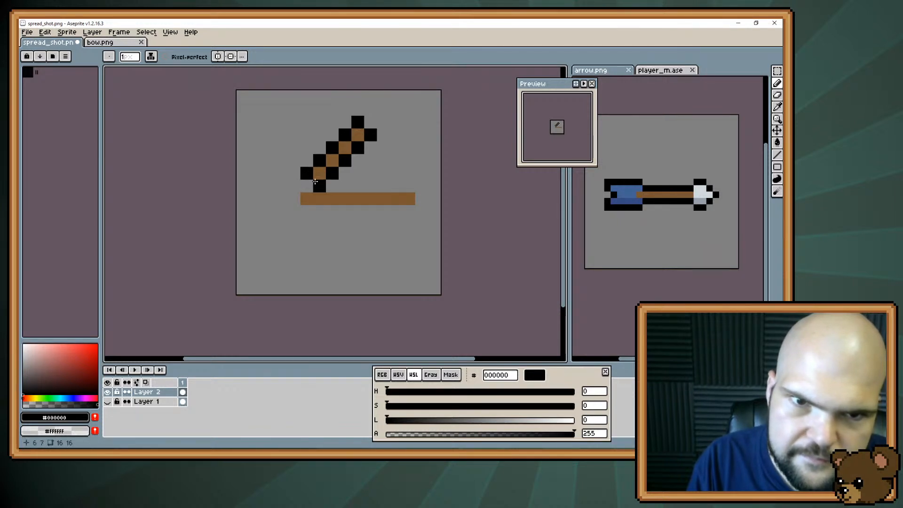
mouse_move(320, 185)
mouse_down()
mouse_move(407, 187)
mouse_move(431, 178)
mouse_move(409, 198)
mouse_up()
Paint the horizontal arrow's head in light grey d0d8dc with a 959eaa tip and erase the excess end pixel
alt+click(702, 192)
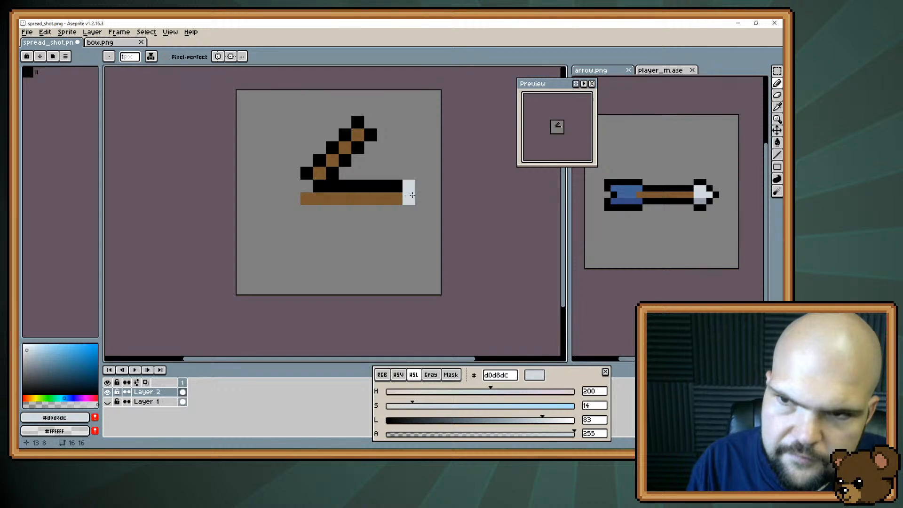
click(422, 198)
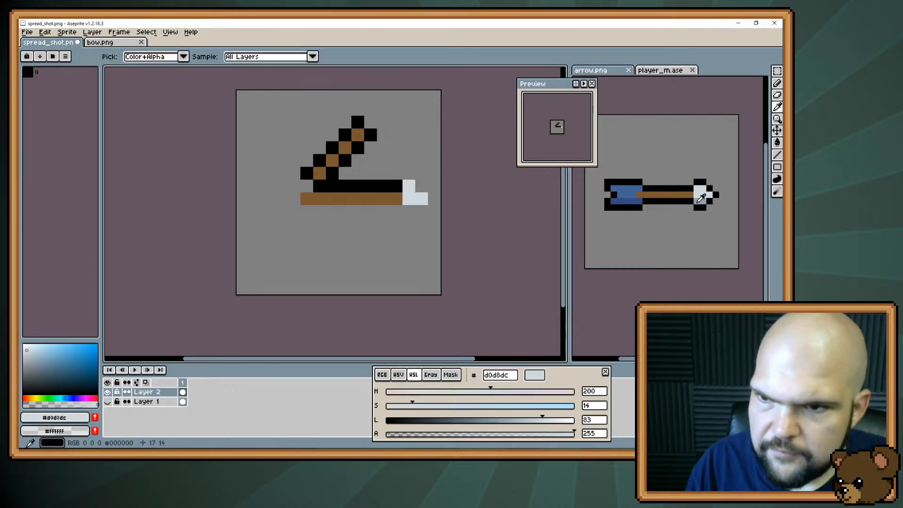
alt+click(616, 201)
click(434, 199)
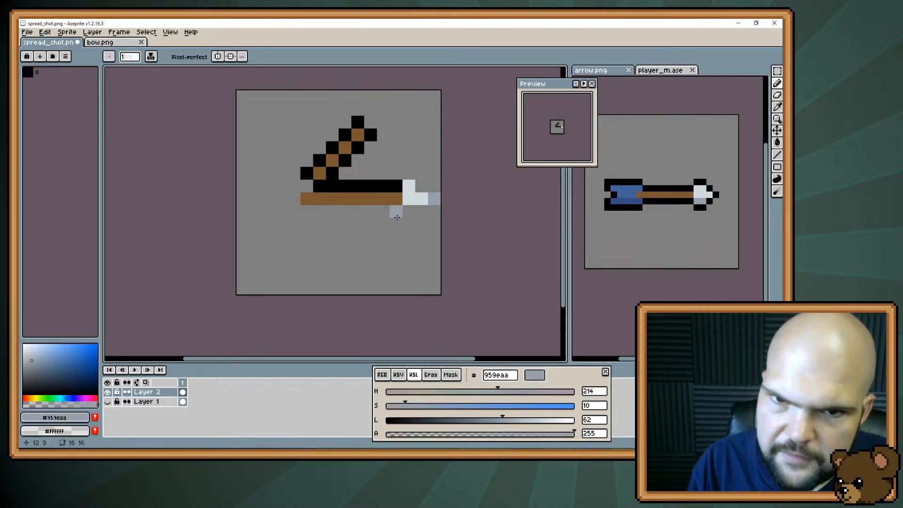
key(e)
click(435, 198)
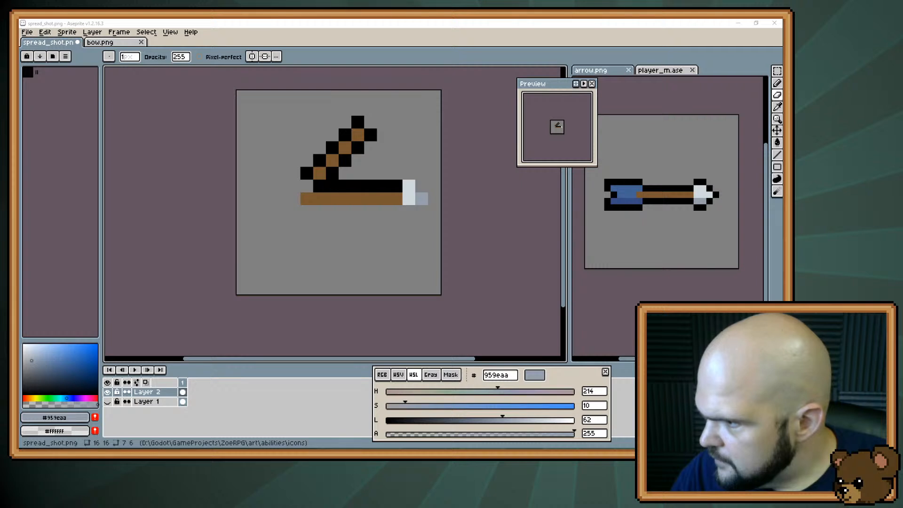
Open charge.png, examine its character and effect at a larger size, and return to spread_shot.png
drag(648, 226, 510, 223)
scroll(382, 224, up, 3)
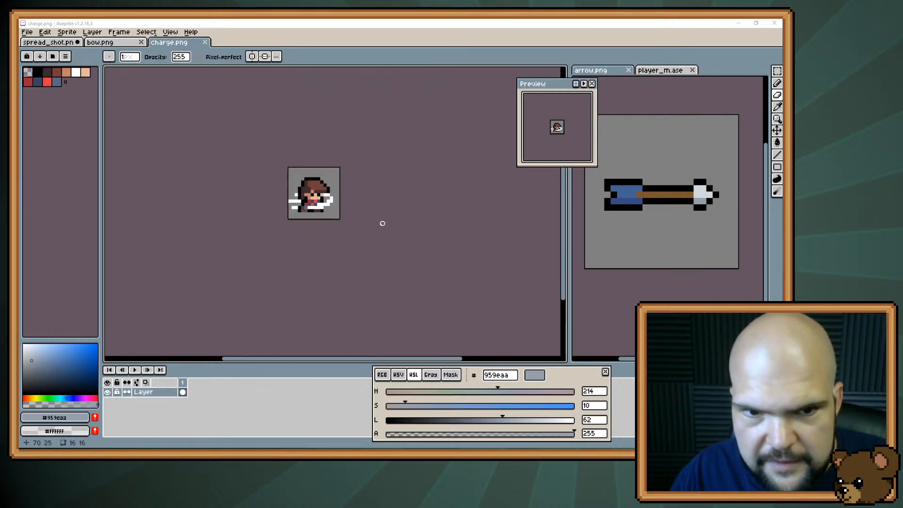
scroll(382, 224, up, 3)
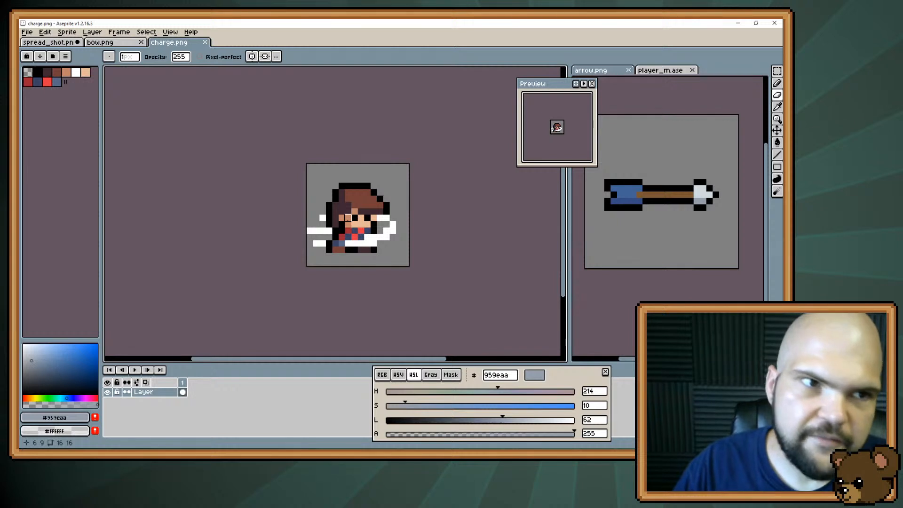
click(71, 42)
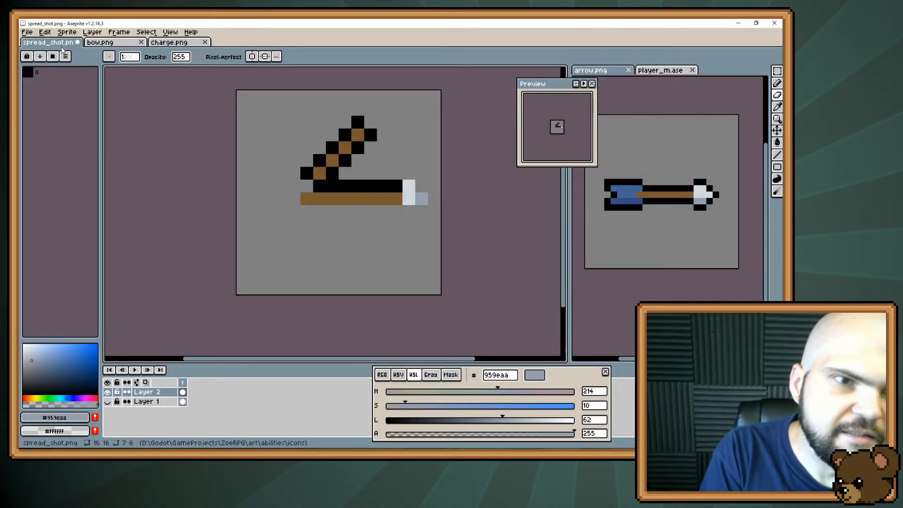
Enlarge the horizontal arrow's head in light grey d0d8dc and shade its underside with two 959eaa pixels matched from arrow.png
alt+click(408, 188)
key(b)
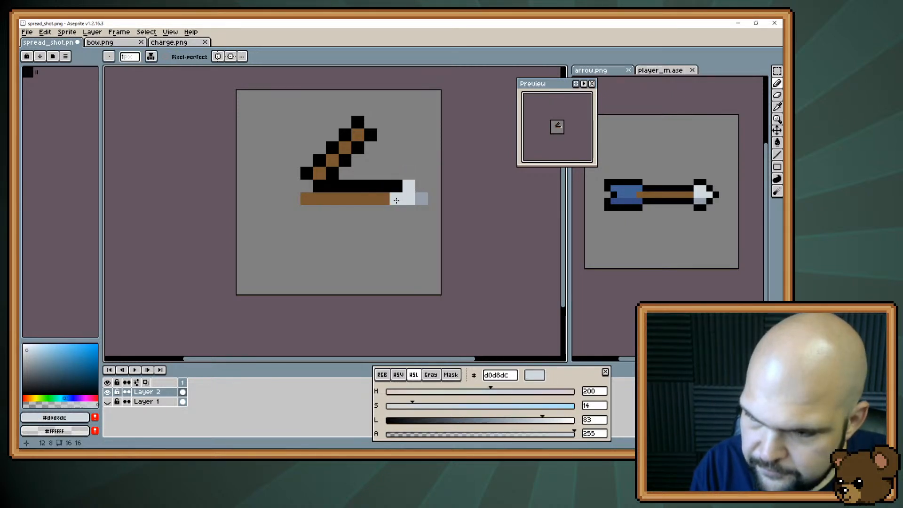
drag(397, 190, 397, 199)
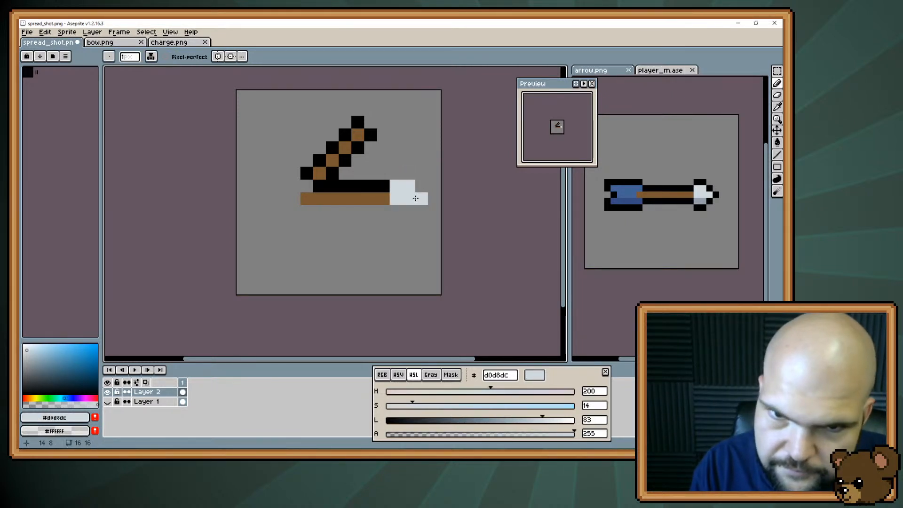
click(422, 198)
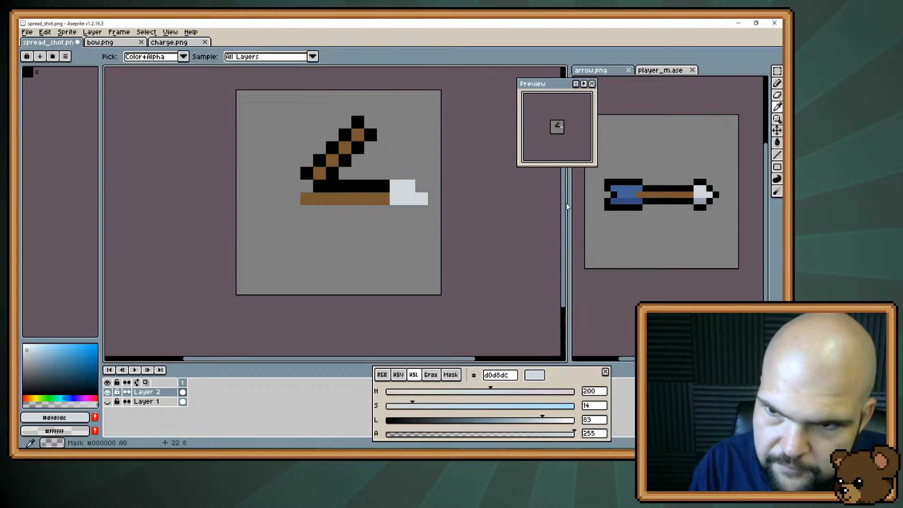
click(627, 181)
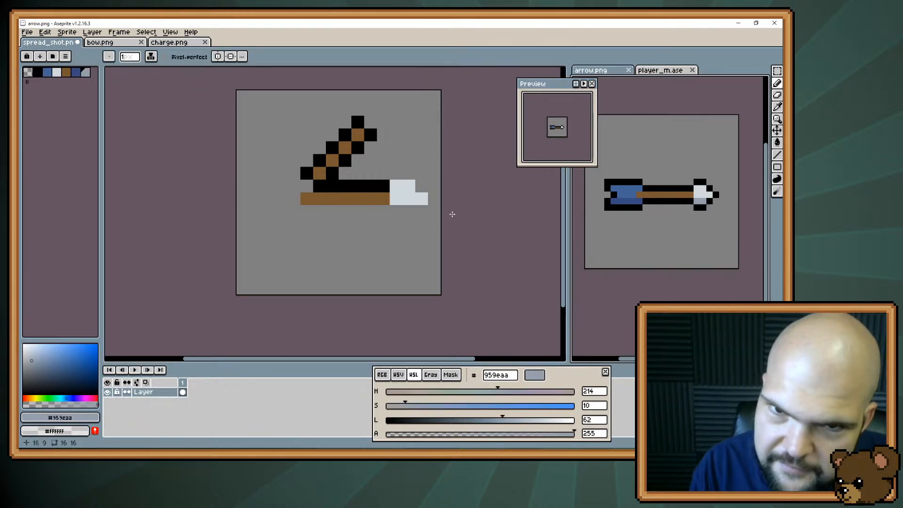
drag(398, 208, 408, 210)
Outline the horizontal arrow's head and the lower edge of its shaft in black 000000
alt+click(384, 186)
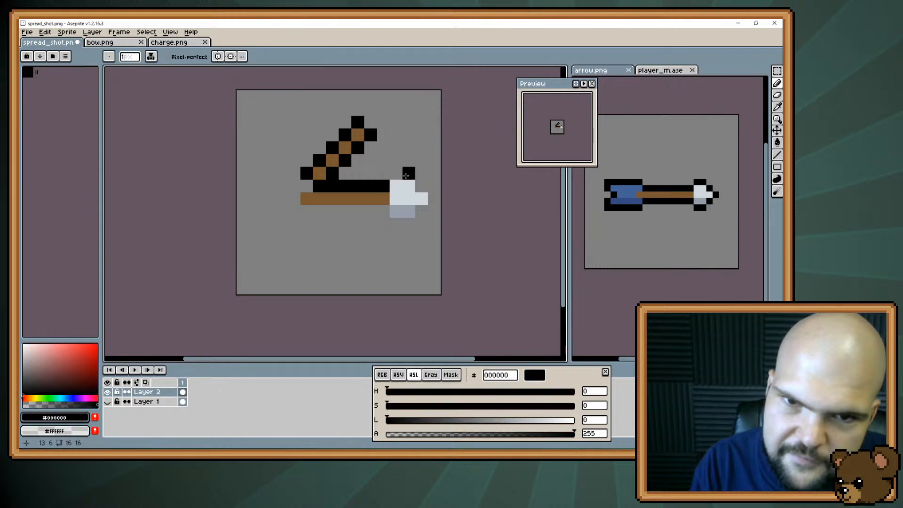
click(396, 173)
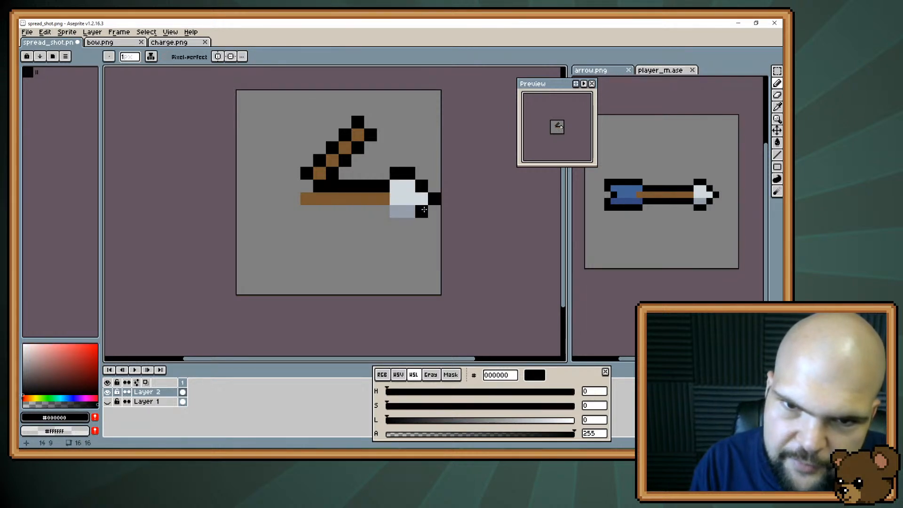
mouse_move(407, 224)
mouse_down()
mouse_move(380, 214)
mouse_move(309, 209)
mouse_up()
click(306, 186)
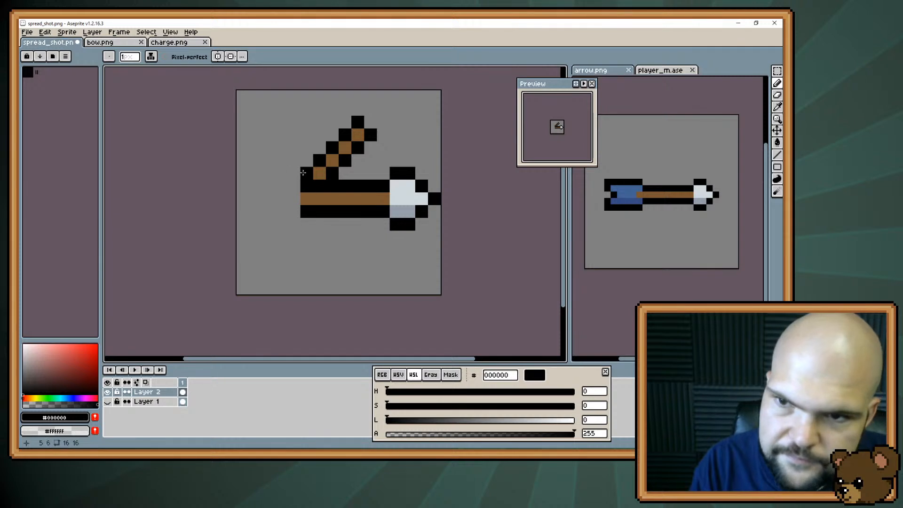
Paint the upper part of the horizontal arrow's fletching in blue 426294 matched from arrow.png
alt+click(631, 191)
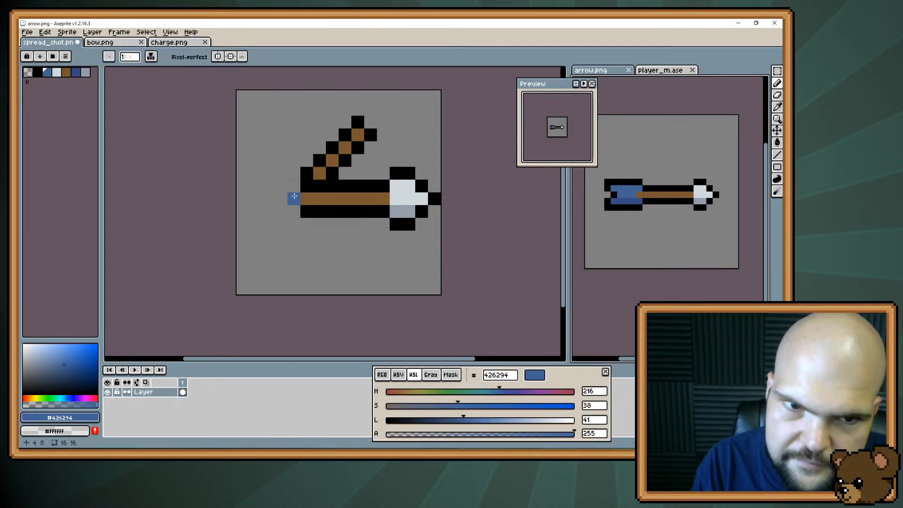
mouse_move(294, 197)
mouse_down()
mouse_move(264, 201)
mouse_move(298, 199)
mouse_move(305, 187)
mouse_move(275, 187)
mouse_up()
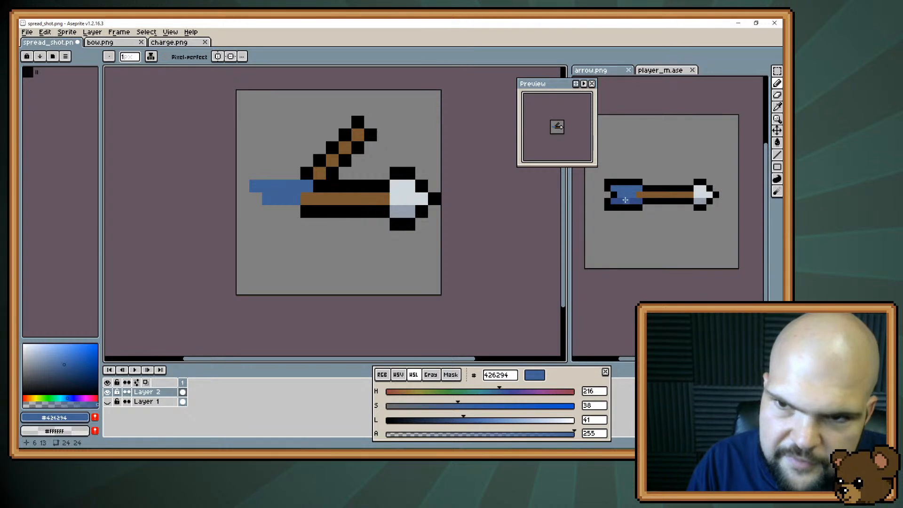
key(e)
click(269, 200)
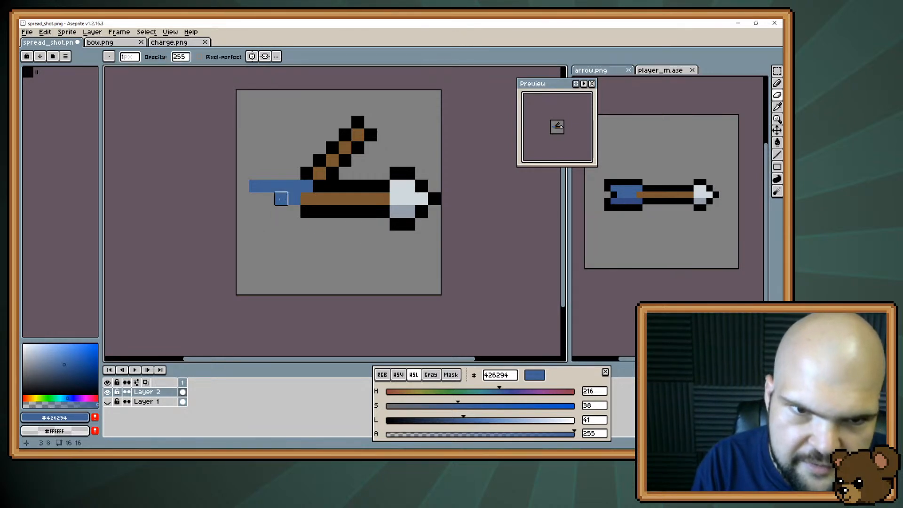
key(b)
click(270, 203)
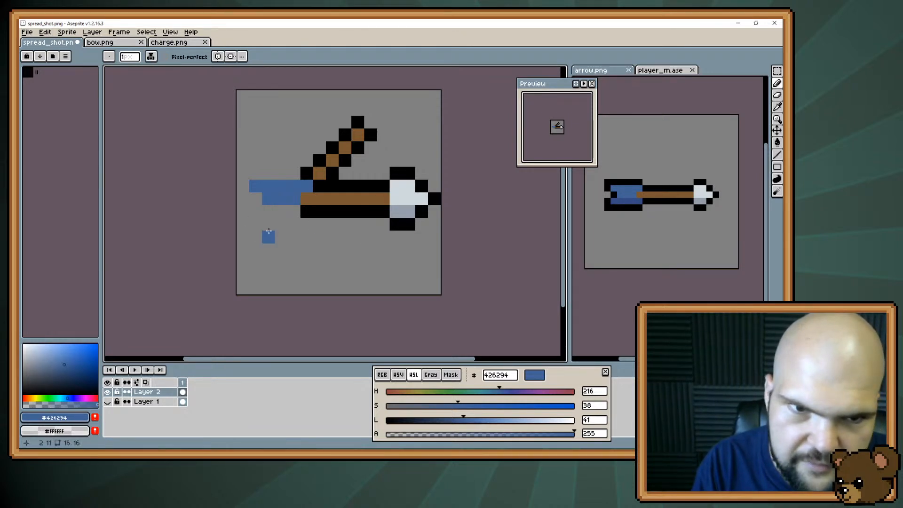
Shade the underside of the fletching in dark blue 354a82 and outline the fletching and its end notch in black
alt+click(633, 201)
mouse_move(256, 212)
mouse_down()
mouse_move(299, 217)
mouse_move(260, 225)
mouse_move(243, 213)
mouse_move(256, 202)
mouse_move(245, 198)
mouse_move(246, 182)
mouse_move(278, 181)
mouse_up()
alt+click(302, 215)
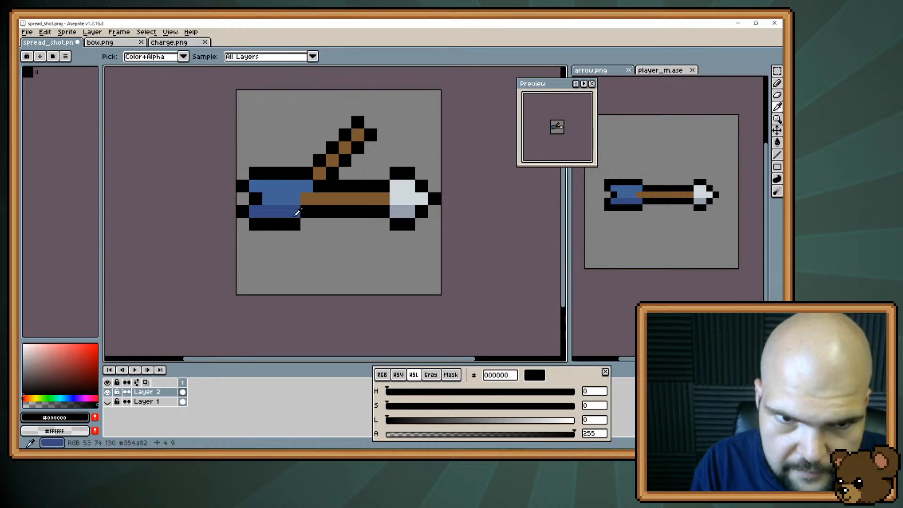
alt+click(298, 212)
click(307, 212)
alt+click(298, 221)
click(304, 222)
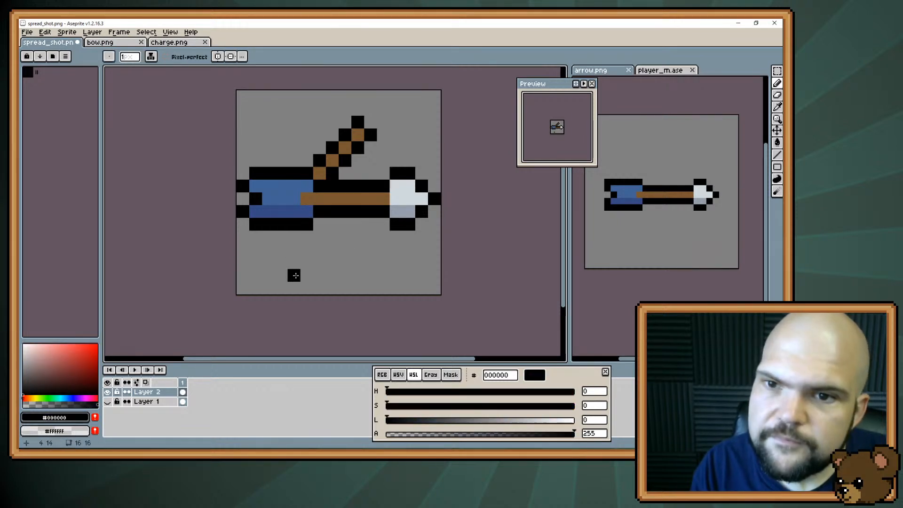
Paint a two-by-two diagonal arrowhead in light grey d0d8dc with a 959eaa corner pixel and outline it in black
alt+click(402, 192)
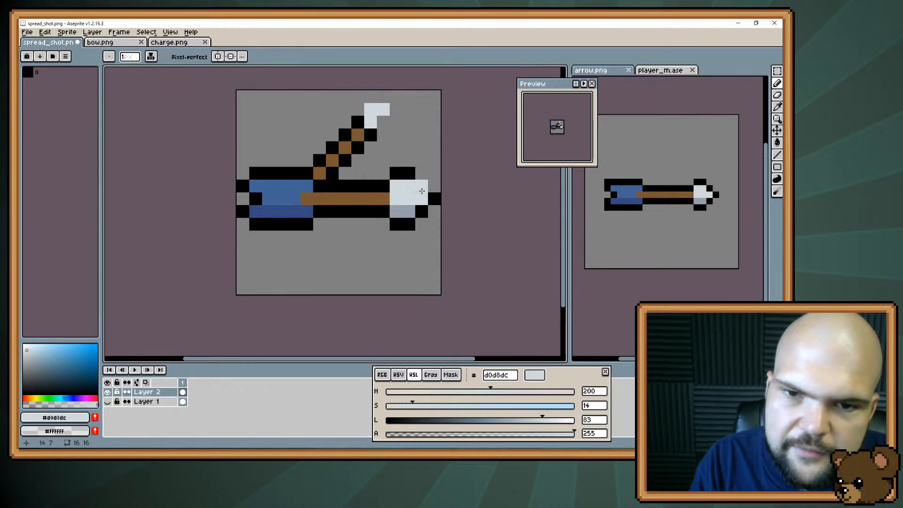
alt+click(402, 211)
click(384, 122)
alt+click(370, 135)
click(383, 135)
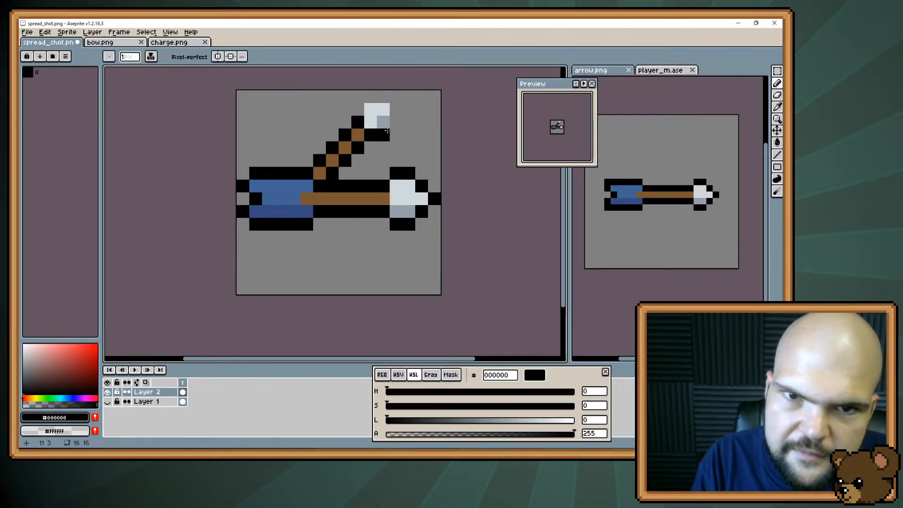
click(395, 121)
click(403, 108)
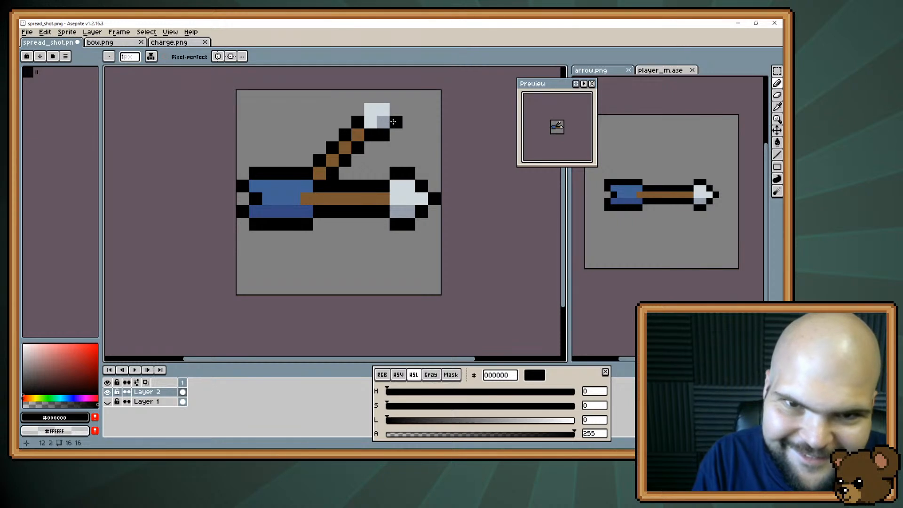
click(383, 97)
click(371, 96)
click(357, 109)
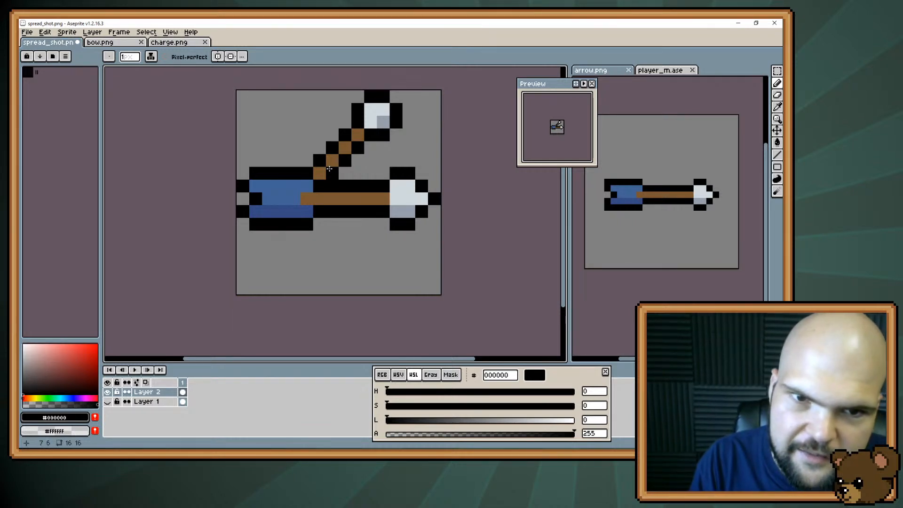
Thicken the diagonal shaft with brown 795731 along its lower edge and redraw the black outline beneath it
alt+click(333, 168)
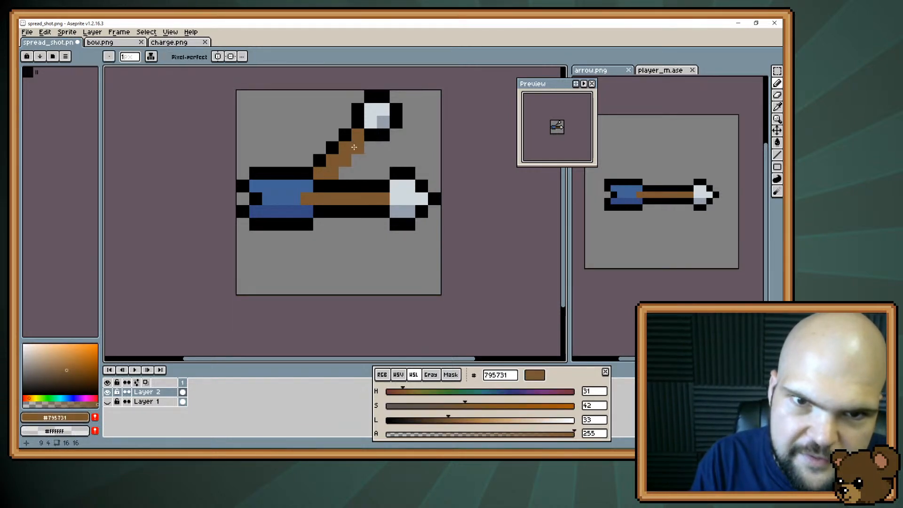
alt+click(370, 137)
click(370, 148)
click(358, 161)
click(346, 173)
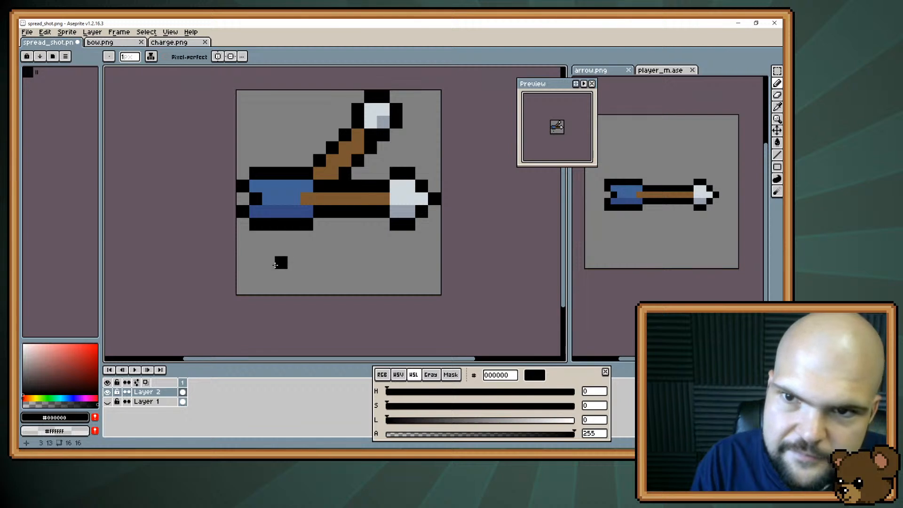
alt+click(359, 137)
click(370, 135)
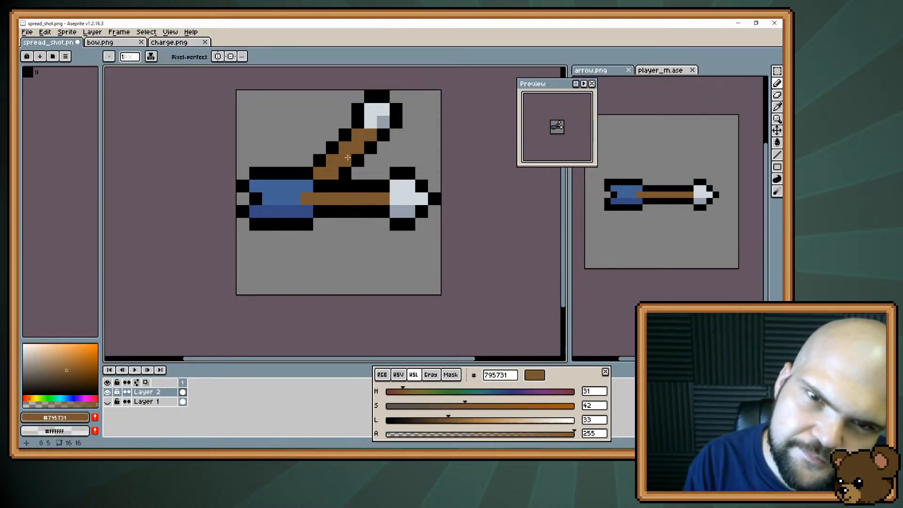
click(371, 120)
key(ctrl+z)
Reshape the diagonal arrowhead with added d0d8dc and 959eaa pixels, a black upper-left corner, and the excess outline pixels erased
key(alt)
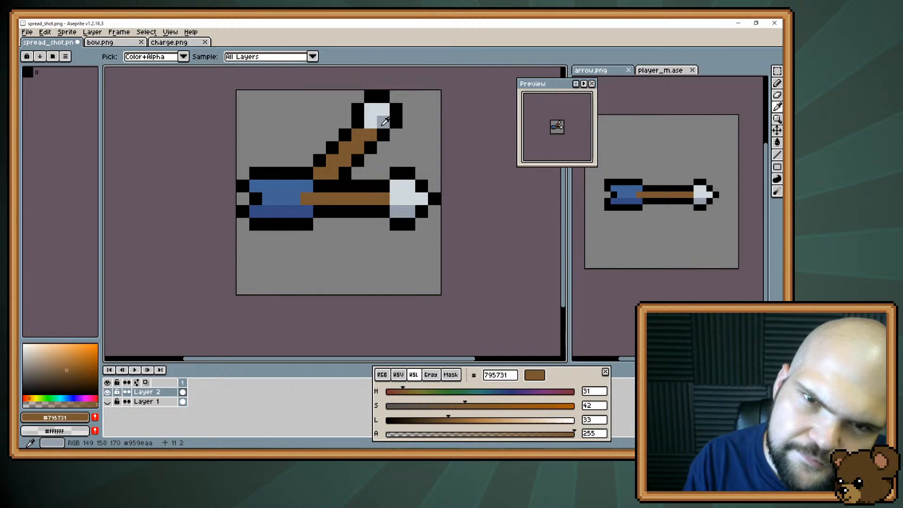
alt+click(371, 121)
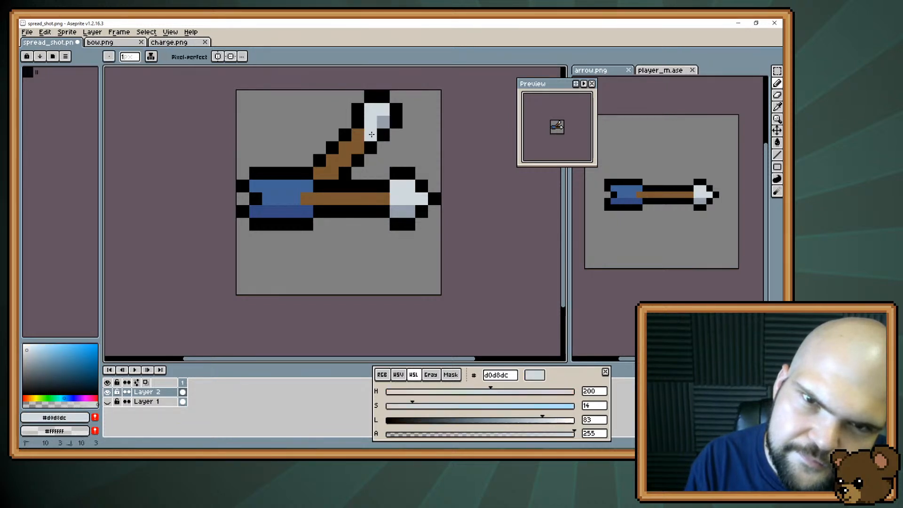
alt+click(383, 127)
click(391, 122)
alt+click(360, 112)
click(371, 109)
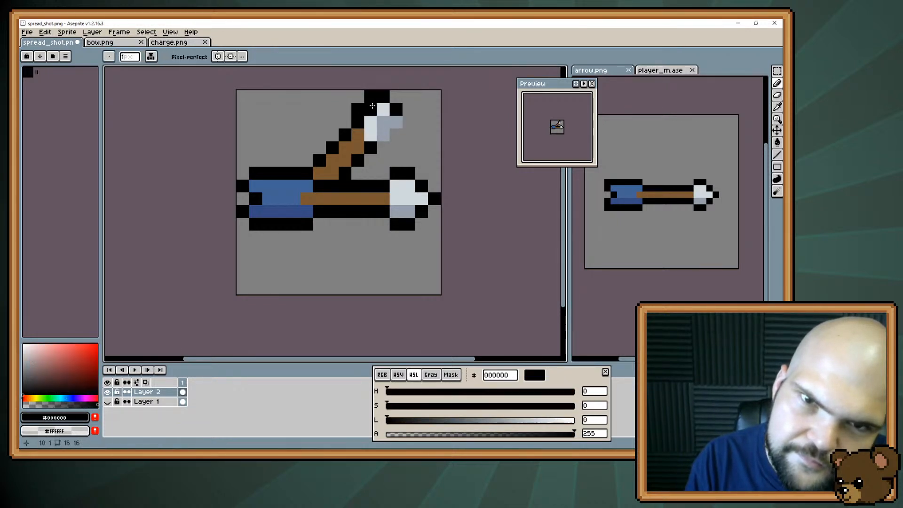
key(e)
click(359, 110)
click(371, 98)
key(b)
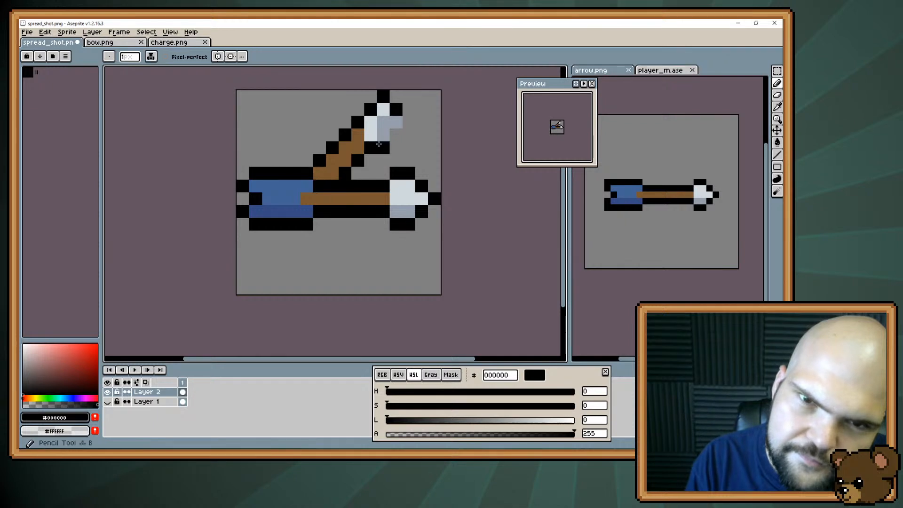
Outline the lower-right edge of the diagonal arrowhead in black and erase the excess pixel below it
click(388, 136)
key(ctrl+z)
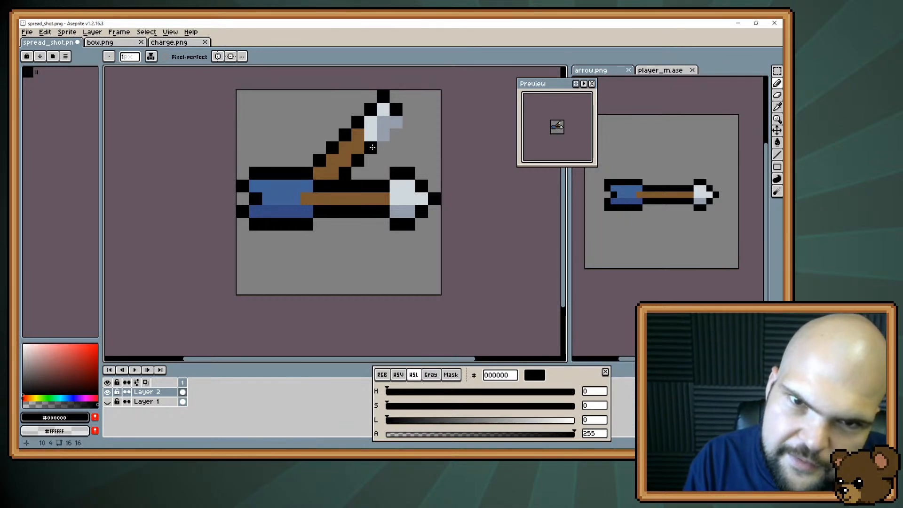
drag(372, 147, 384, 136)
click(385, 145)
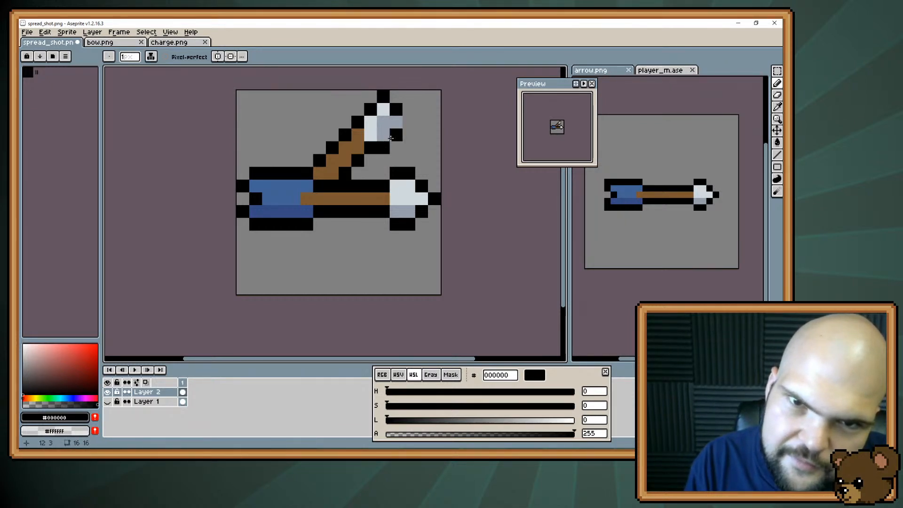
click(396, 135)
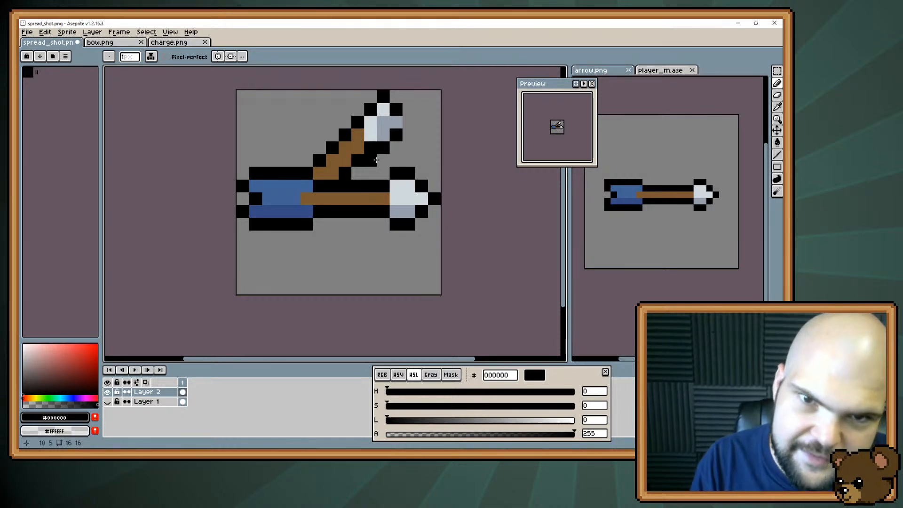
key(e)
click(384, 147)
key(b)
Enlarge the diagonal arrowhead over its old outline with light grey d0d8dc on the upper side and 959eaa shading below
key(i)
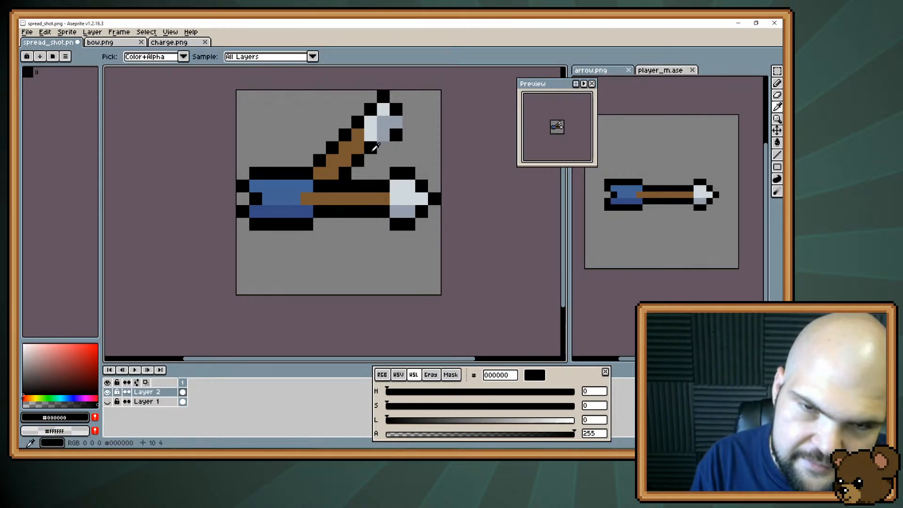
alt+click(370, 130)
click(358, 123)
click(370, 110)
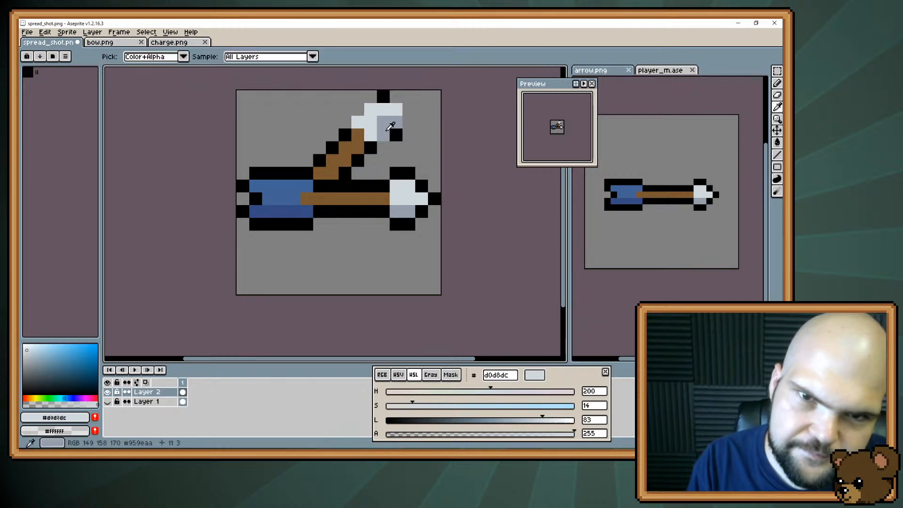
click(383, 117)
alt+click(382, 143)
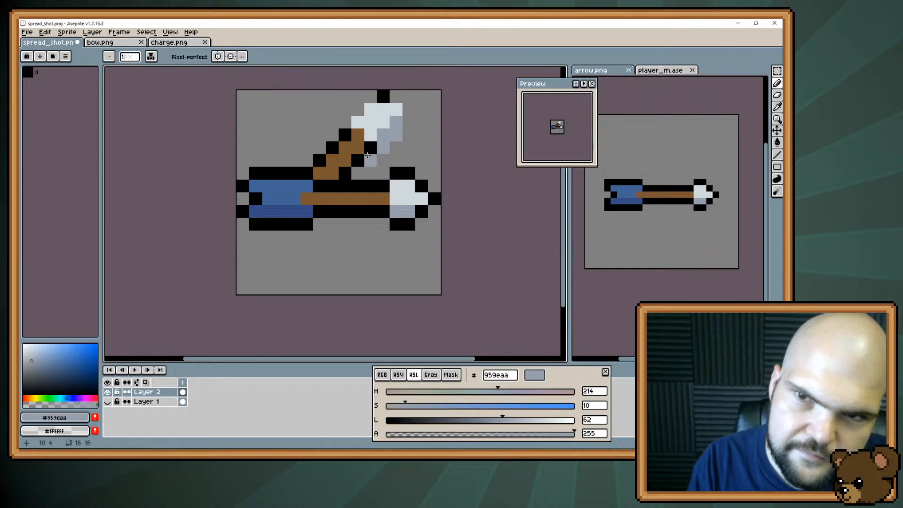
Draw a new black outline around the enlarged diagonal arrowhead
alt+click(383, 94)
click(396, 96)
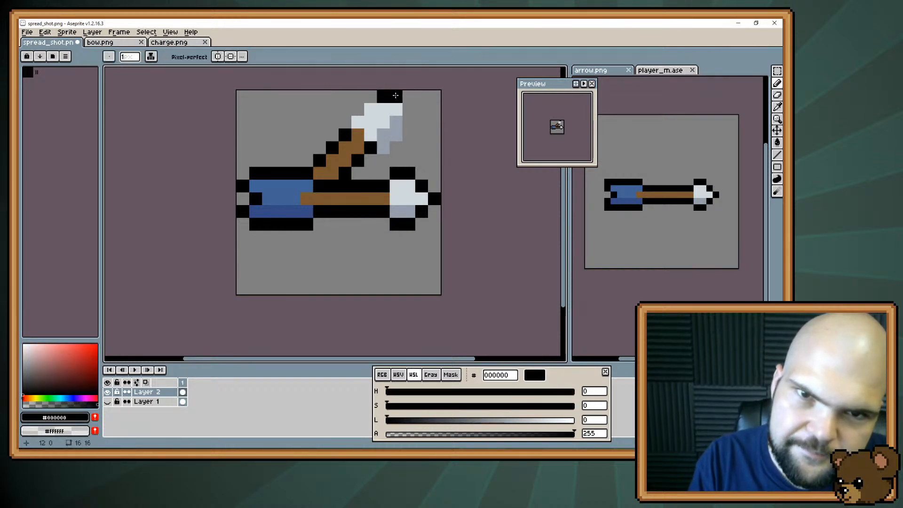
mouse_move(396, 95)
mouse_down()
mouse_move(359, 103)
mouse_move(343, 125)
mouse_move(352, 146)
mouse_move(408, 110)
mouse_move(405, 134)
mouse_move(379, 157)
mouse_up()
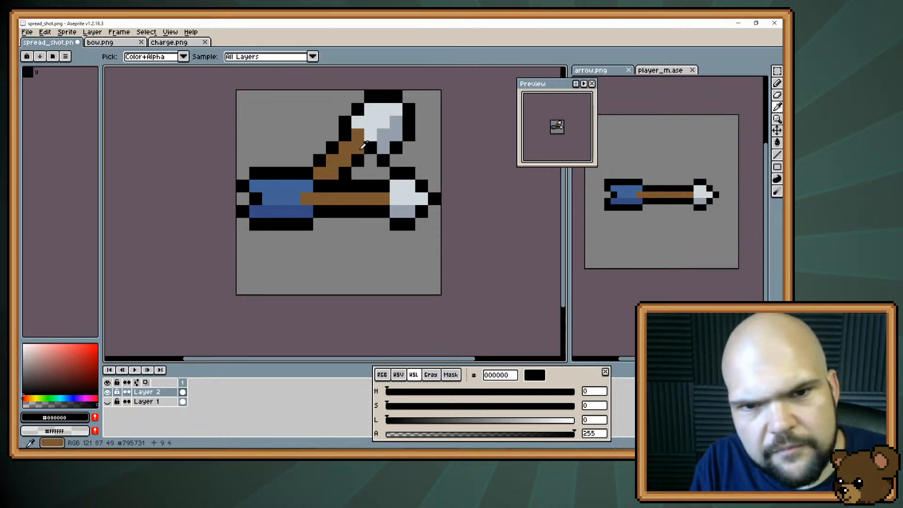
Widen the diagonal shaft by another row of brown 795731 pixels and outline its lower edge in black
alt+click(358, 149)
click(370, 147)
alt+click(362, 161)
mouse_move(362, 161)
mouse_down()
mouse_move(332, 211)
mouse_move(346, 172)
mouse_up()
alt+click(359, 148)
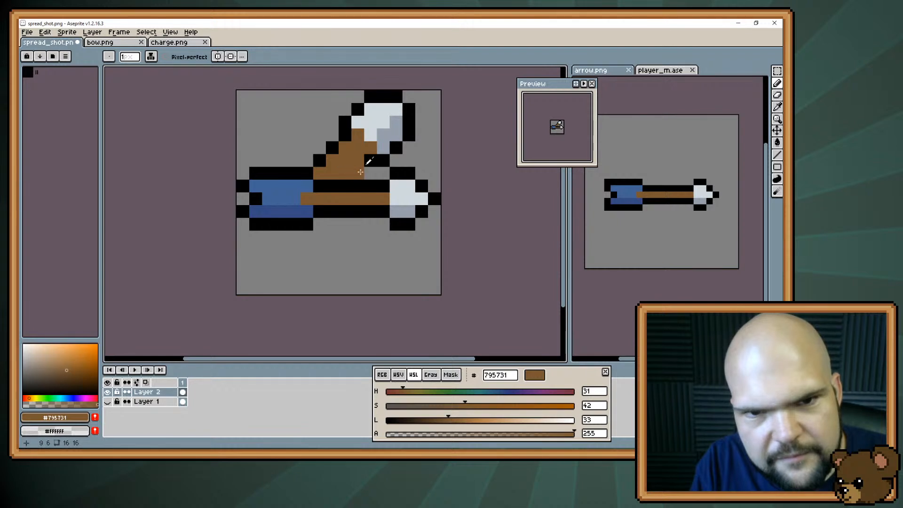
alt+click(367, 164)
click(358, 172)
click(308, 239)
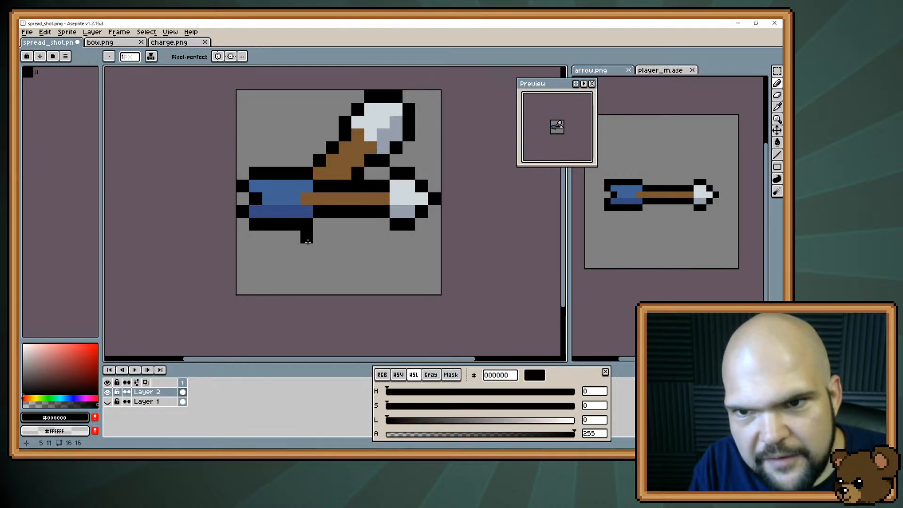
key(ctrl+z)
click(371, 198)
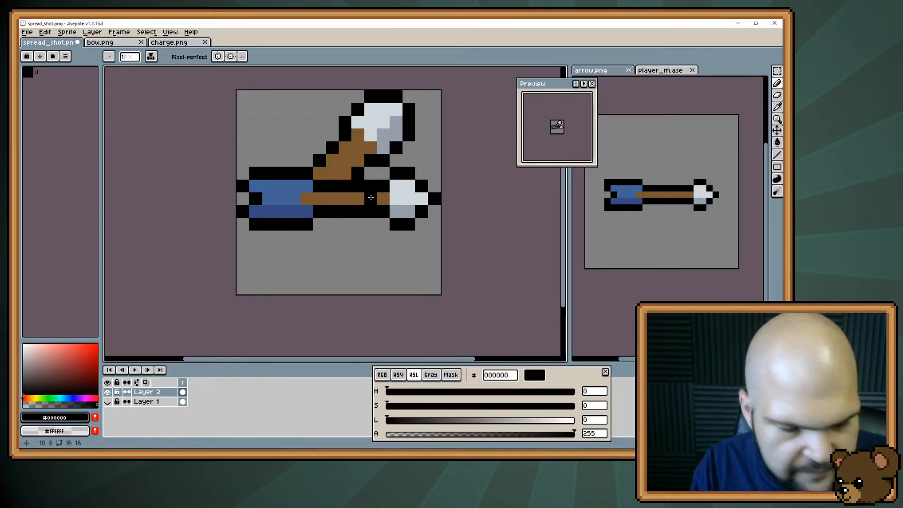
Undo the last black pixel on the horizontal shaft and narrow the diagonal arrow's lower edge with an inner black outline, erasing the old one
key(ctrl+z)
key(m)
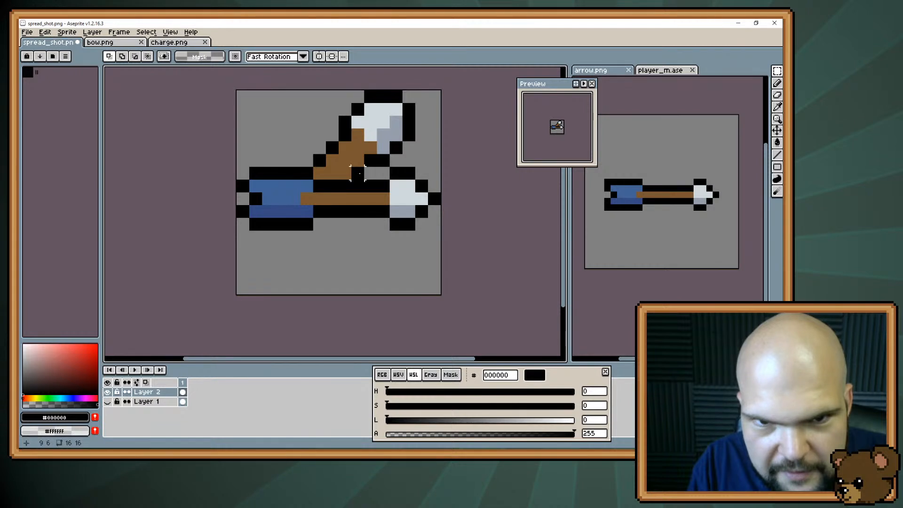
drag(360, 173, 421, 110)
click(358, 199)
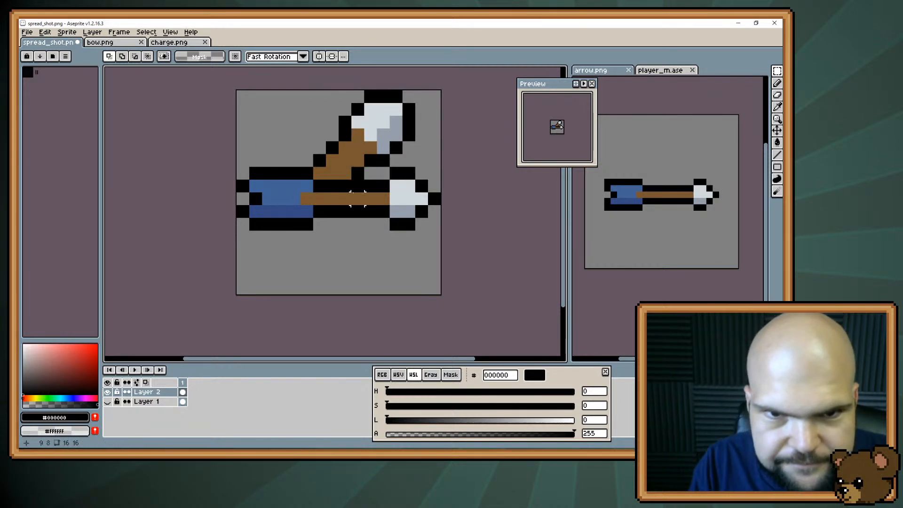
key(b)
click(342, 177)
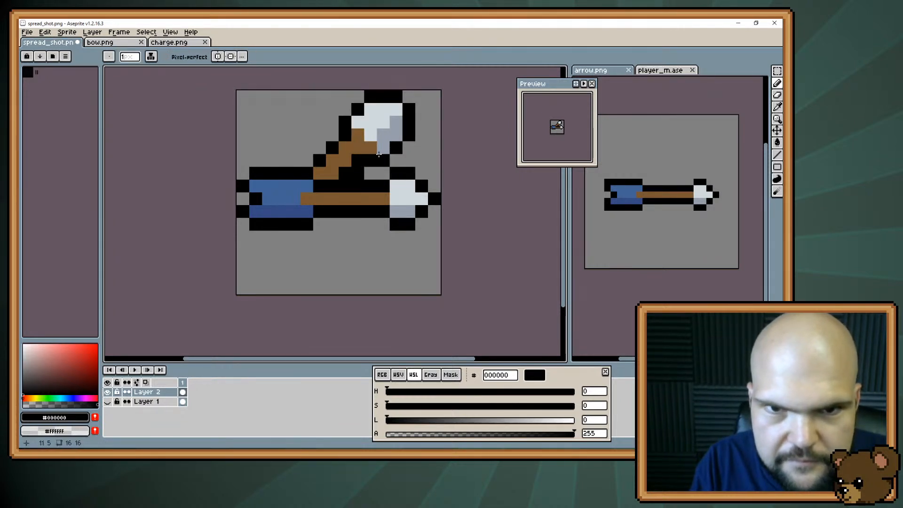
drag(382, 149, 396, 136)
key(e)
drag(358, 174, 409, 136)
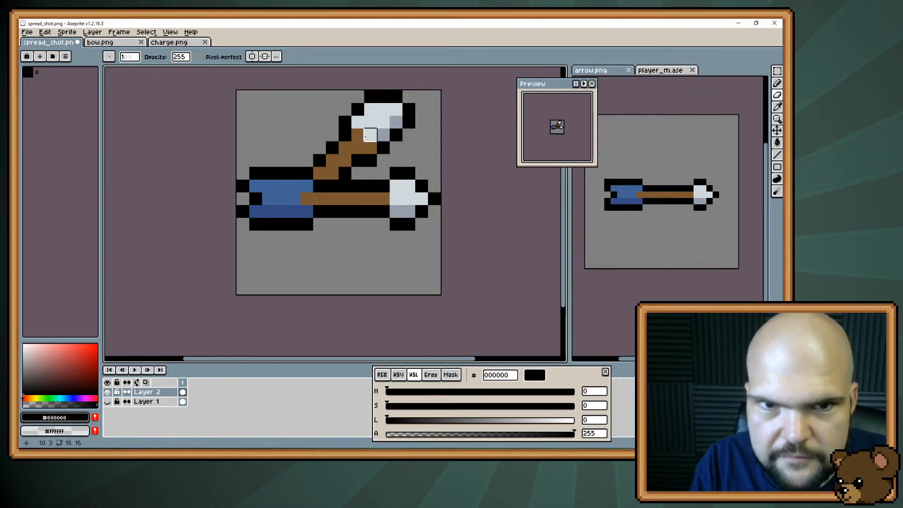
Narrow the diagonal arrowhead's upper-left side with a black outline one pixel further in and erase the old outline outside it
click(345, 122)
key(b)
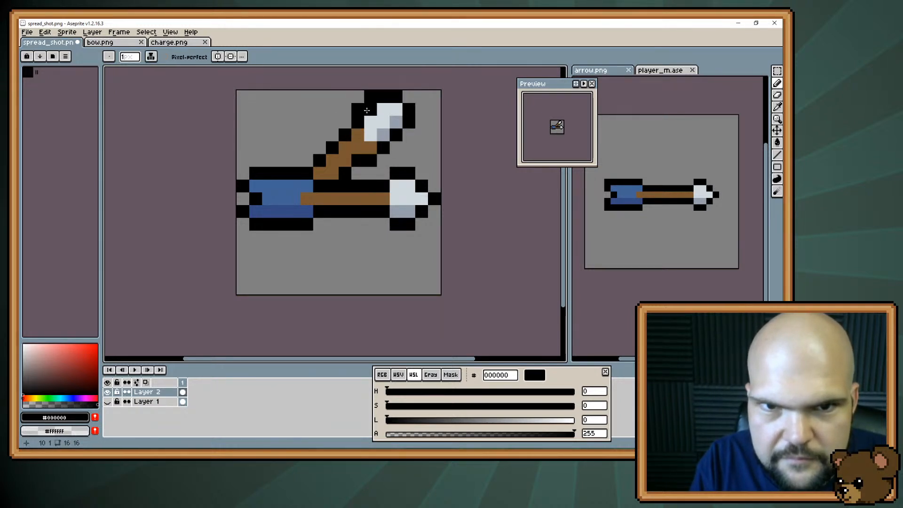
key(e)
drag(358, 109, 371, 96)
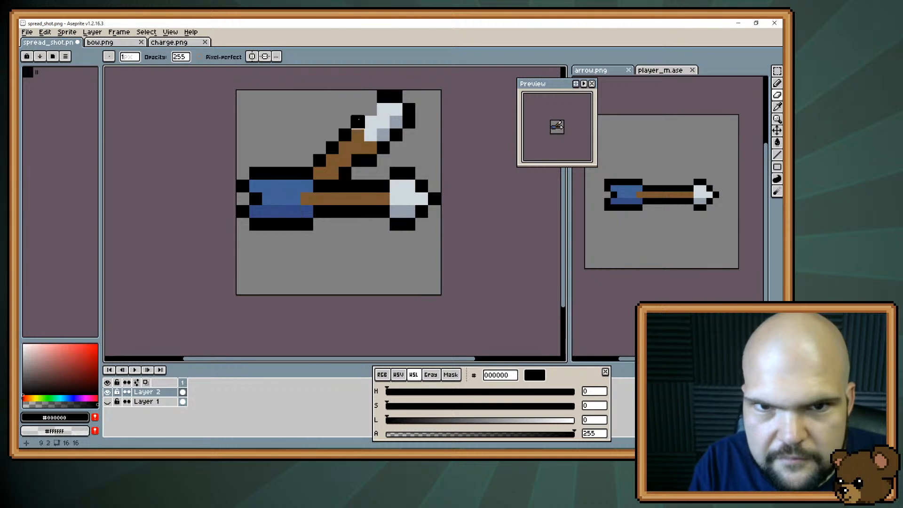
key(ctrl+z)
key(b)
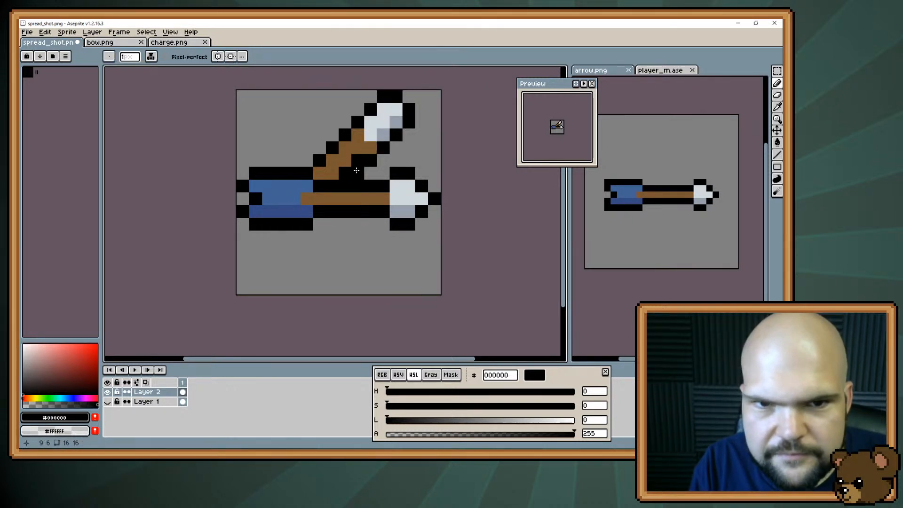
Widen the diagonal shaft's lower side with brown 795731 pixels and outline it in black, undoing any stray pixel on the fletching
key(i)
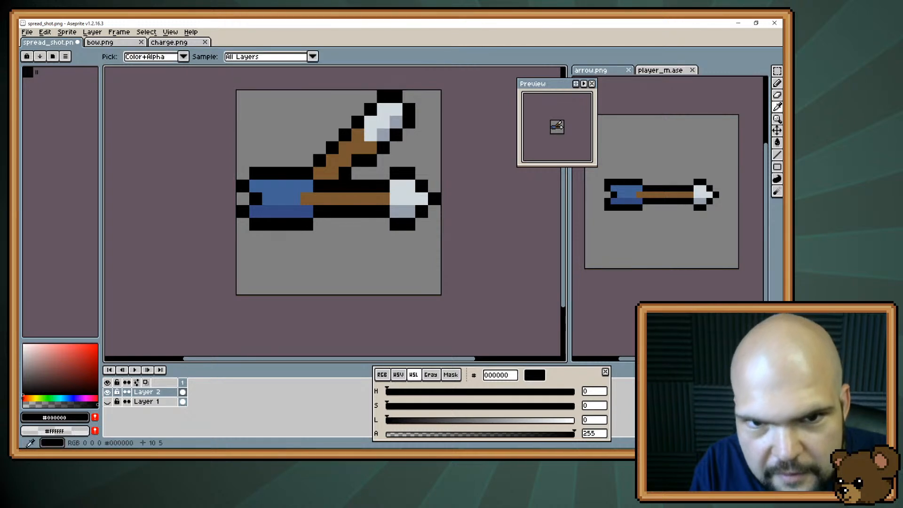
key(b)
click(373, 151)
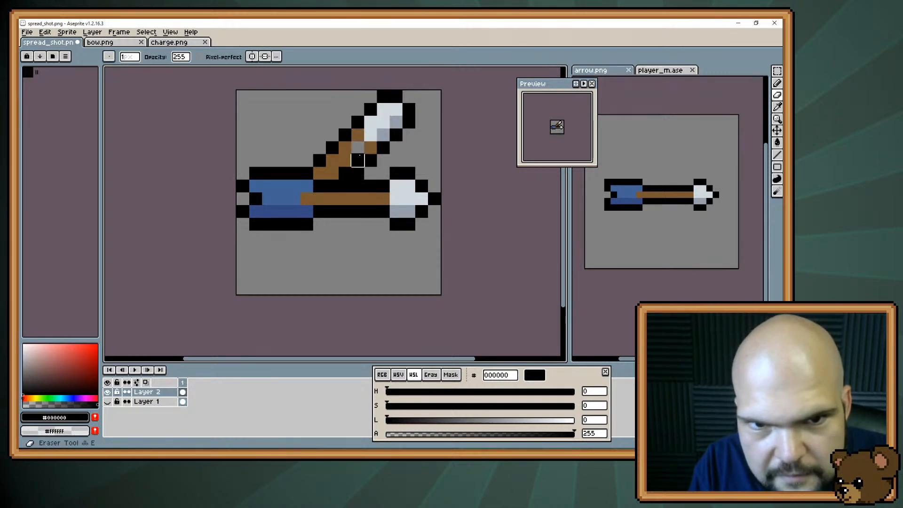
alt+click(360, 148)
drag(358, 161, 345, 173)
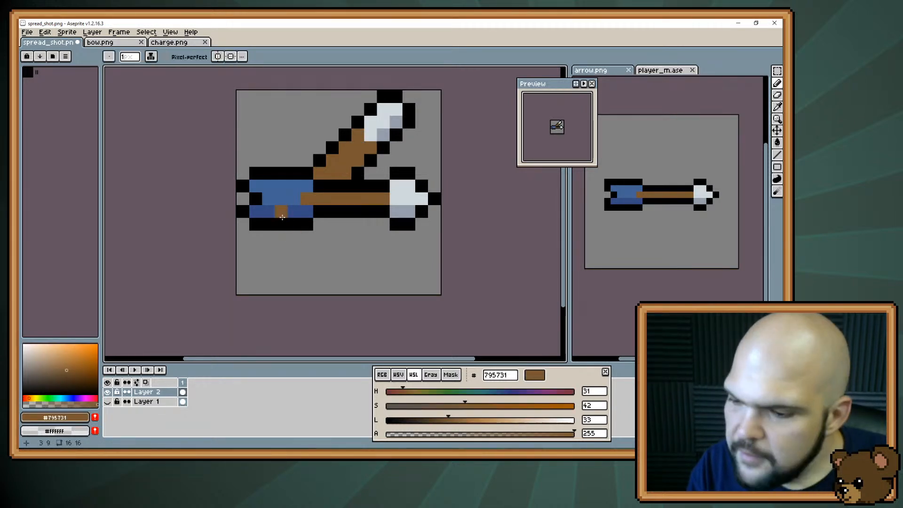
click(289, 213)
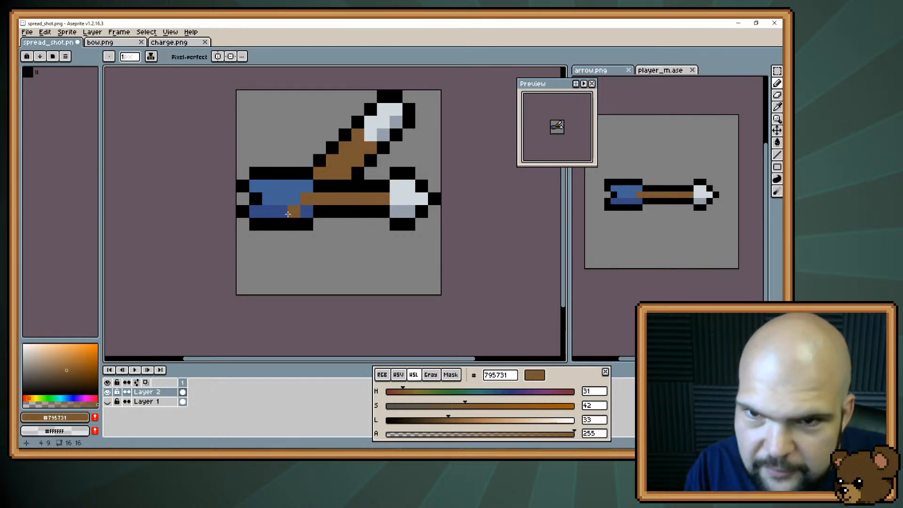
key(ctrl+z)
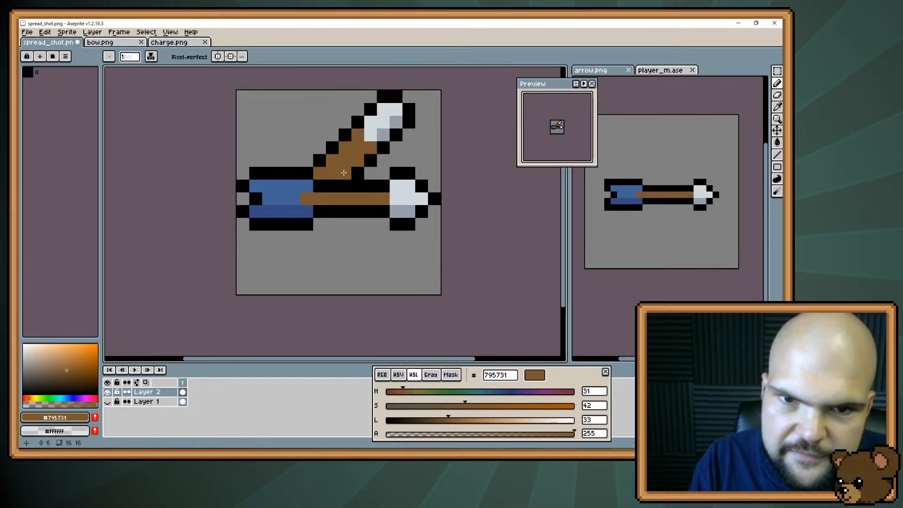
Shade the lower side of the diagonal shaft with dark brown 634227 taken from bow.png, and pick black as the drawing colour
click(120, 42)
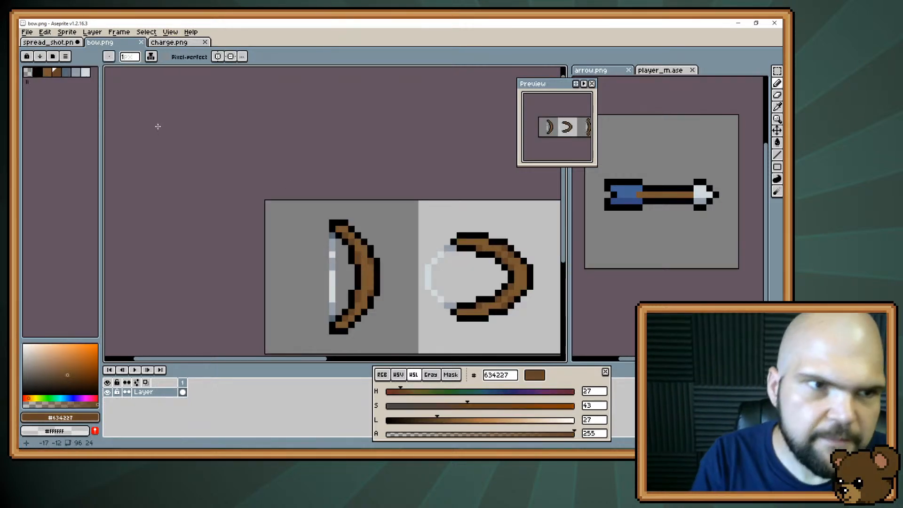
click(52, 43)
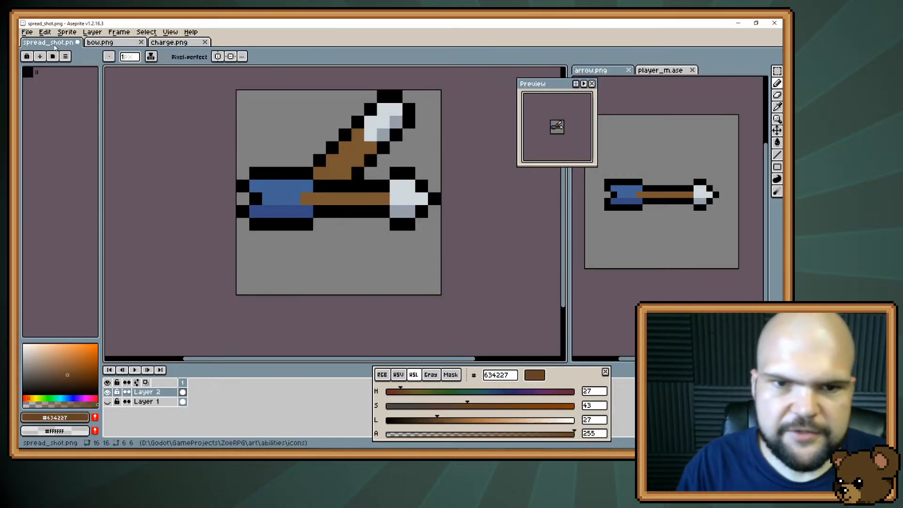
drag(350, 170, 370, 147)
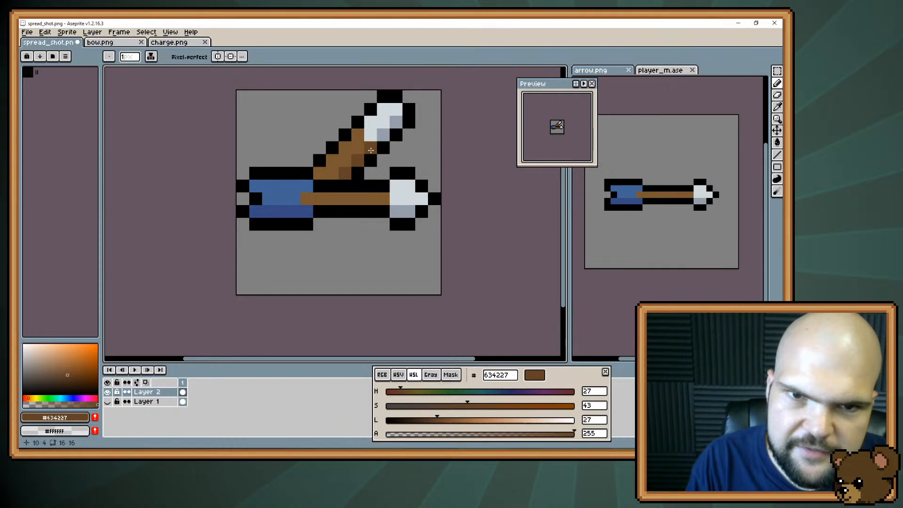
click(332, 174)
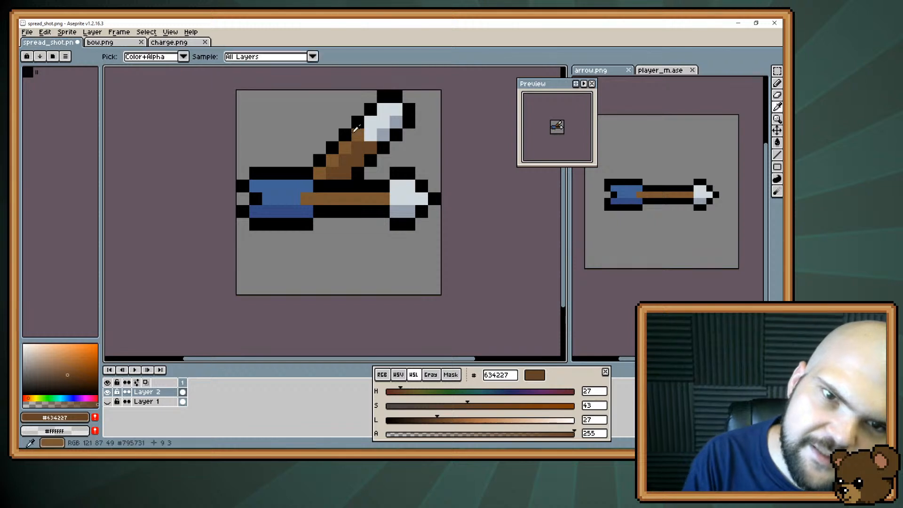
alt+click(348, 135)
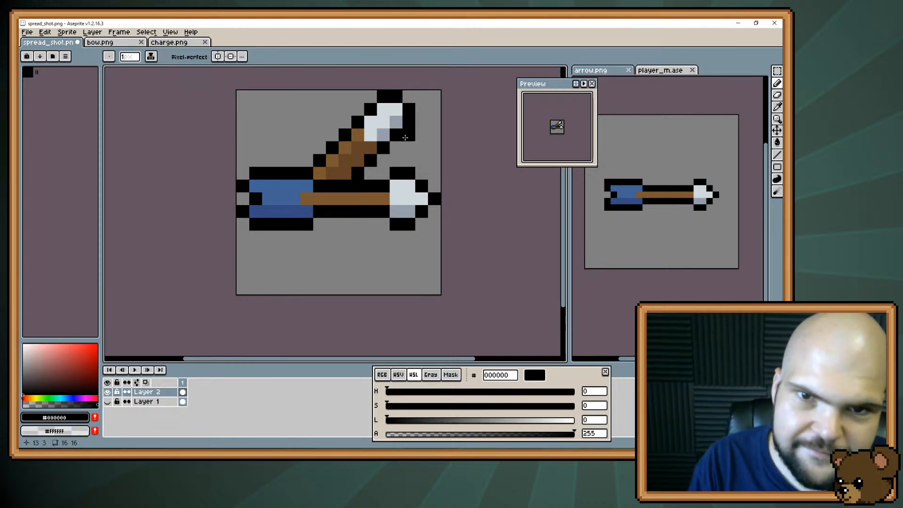
Copy the diagonal arrow, flip the copy vertically and place it below the horizontal arrow, mirroring the upper one
key(m)
drag(320, 173, 409, 95)
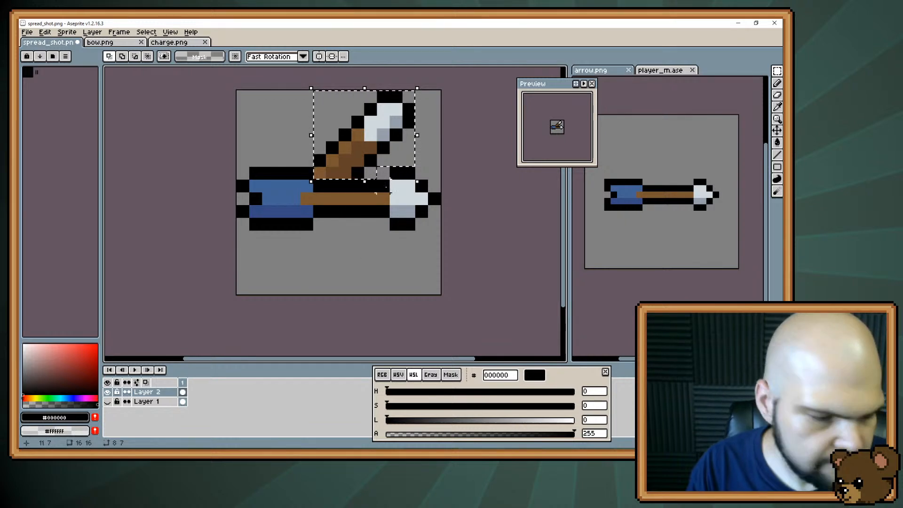
key(ctrl+c)
key(ctrl+v)
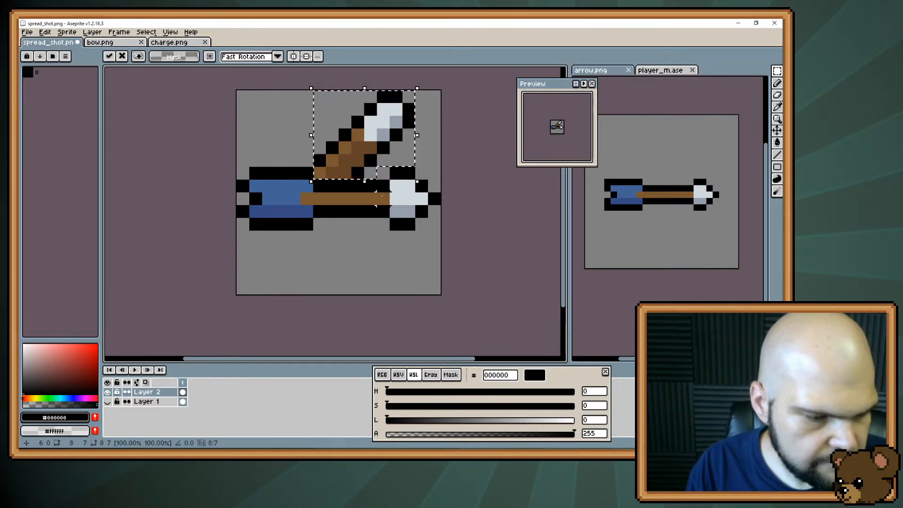
key(shift+v)
drag(391, 136, 379, 256)
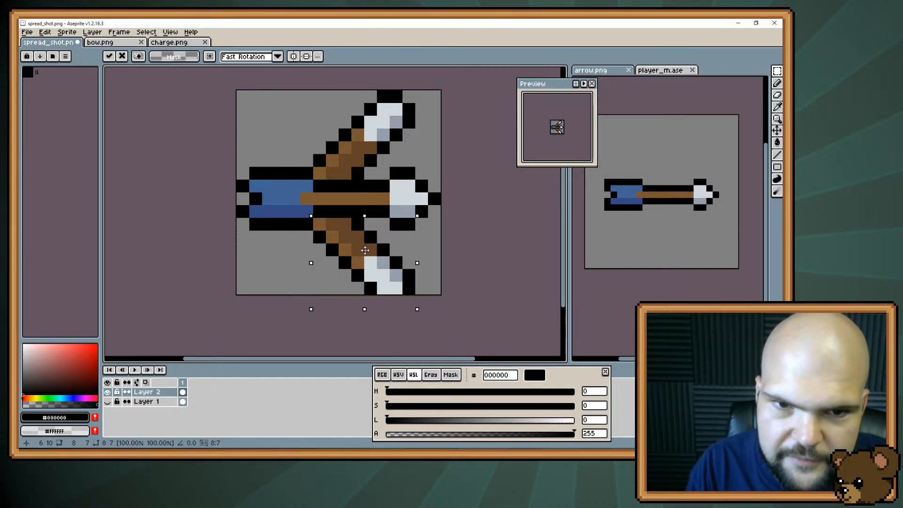
key(Up)
key(ctrl+d)
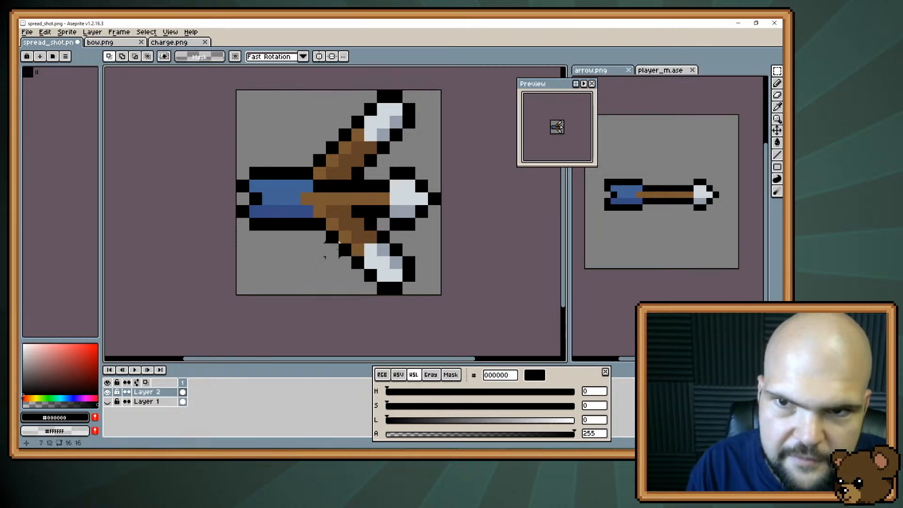
Redraw the horizontal arrow's black lower outline where the flipped copy overlaps it
key(b)
alt+click(319, 222)
drag(351, 208, 320, 211)
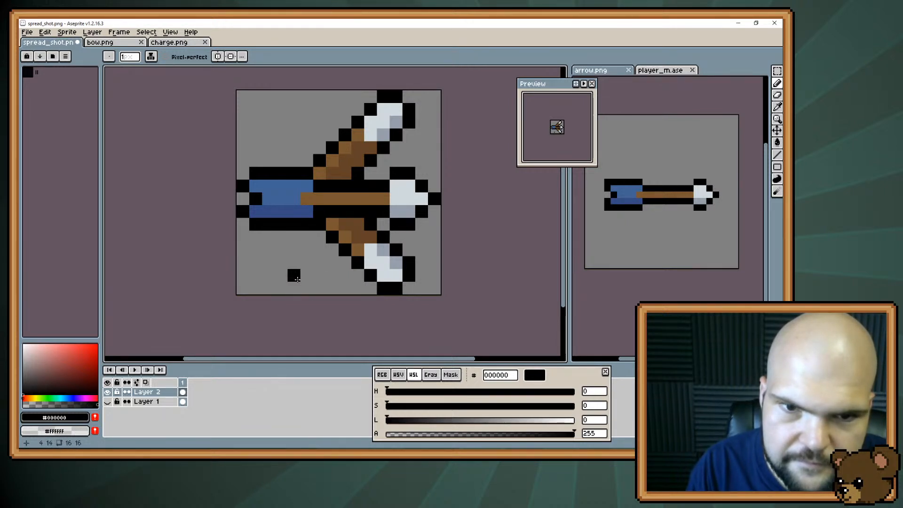
Narrow the lower diagonal shaft from its upper side with an inner black outline, erase the old edge and close the outline above the arrowhead
key(i)
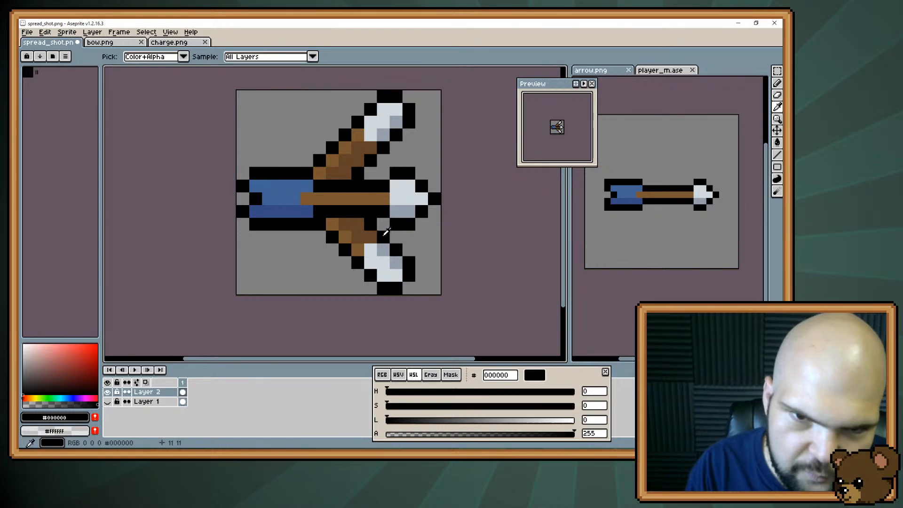
key(b)
drag(371, 236, 359, 224)
key(e)
click(371, 224)
click(383, 237)
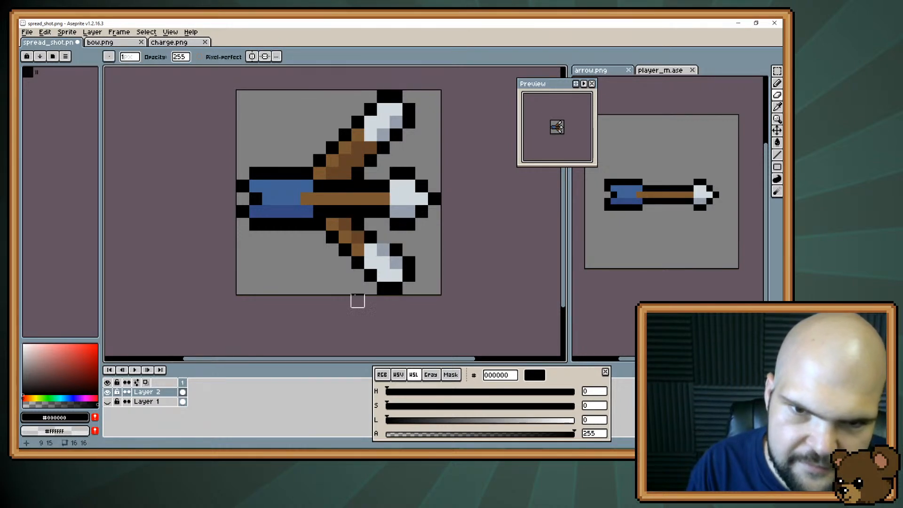
key(b)
click(384, 236)
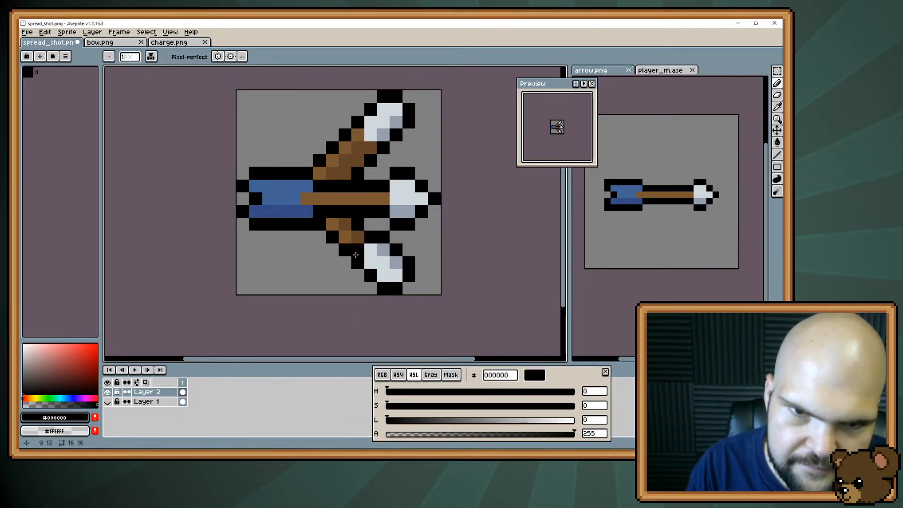
Thin the lower diagonal shaft to one pixel from its underside and shrink its arrowhead to 2 × 2 pixels with a black outline
click(345, 237)
click(332, 224)
key(e)
click(332, 237)
click(345, 249)
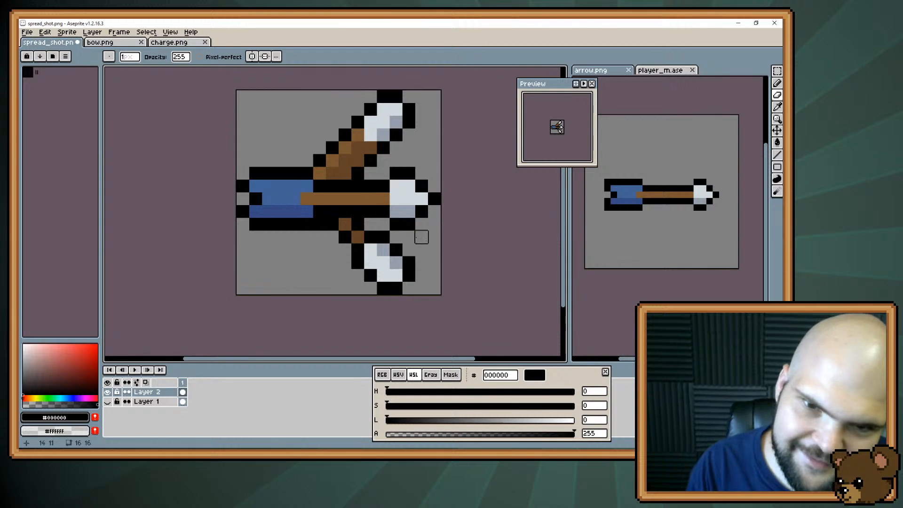
mouse_move(383, 275)
mouse_down()
mouse_move(397, 262)
mouse_move(409, 275)
mouse_move(357, 287)
mouse_up()
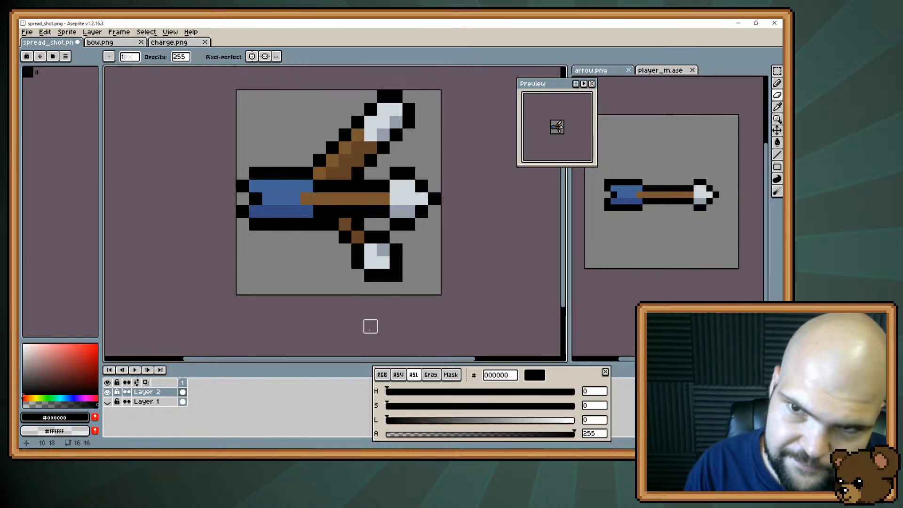
Move the lower diagonal arrow one pixel right and one down, and reconnect its shaft to the horizontal arrow with dark brown and black pixels
key(m)
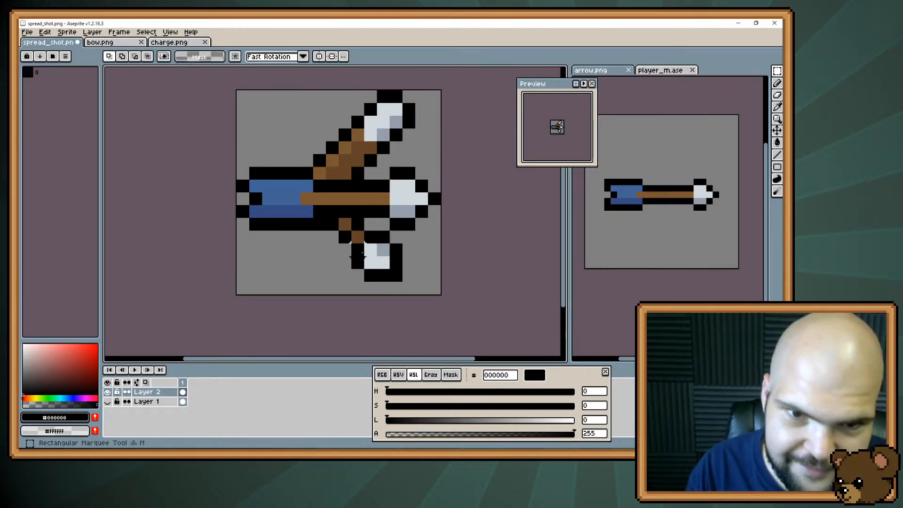
drag(325, 217, 405, 284)
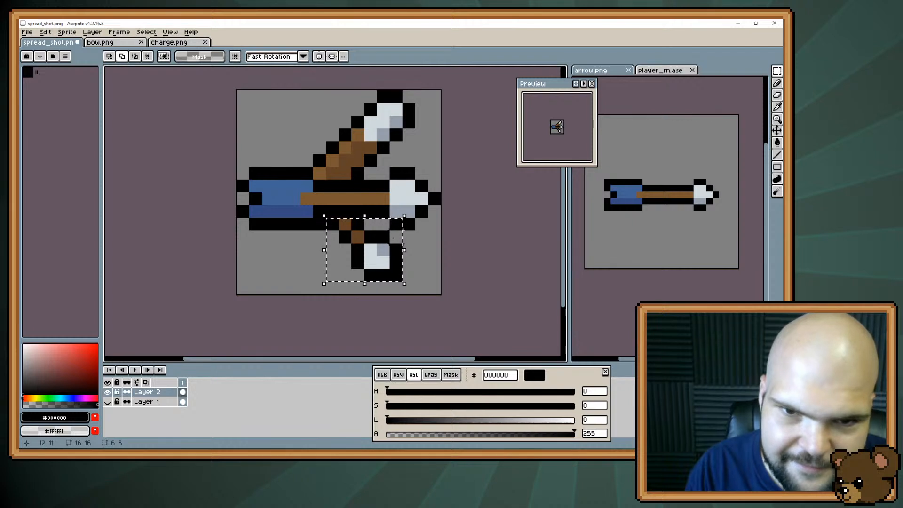
drag(381, 248, 393, 261)
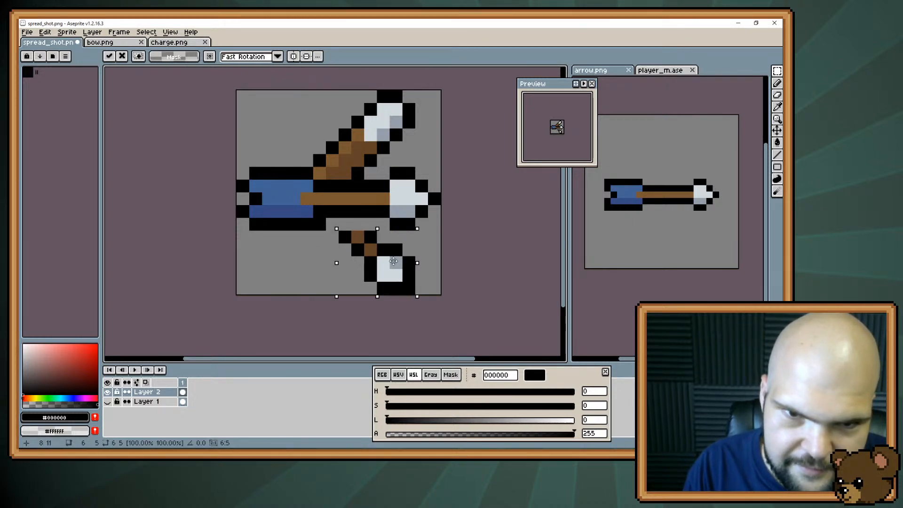
key(ctrl+d)
key(b)
alt+click(369, 237)
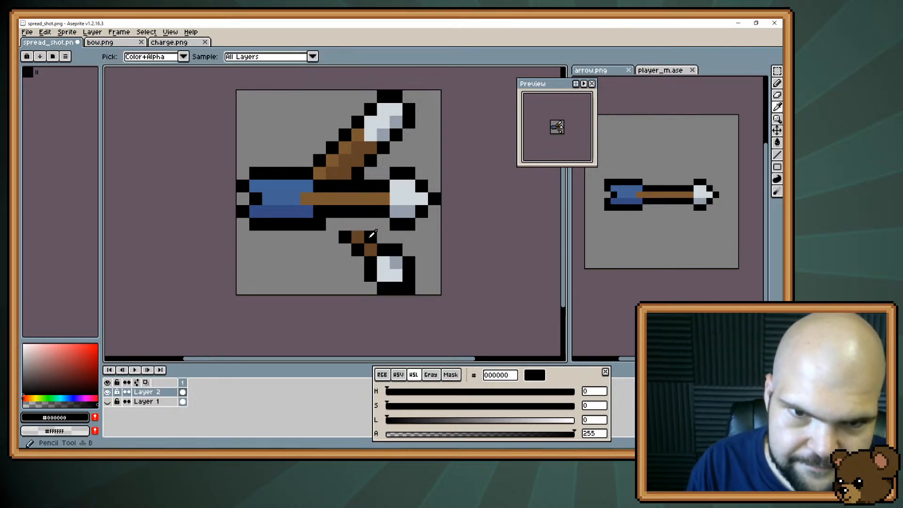
click(359, 224)
alt+click(346, 225)
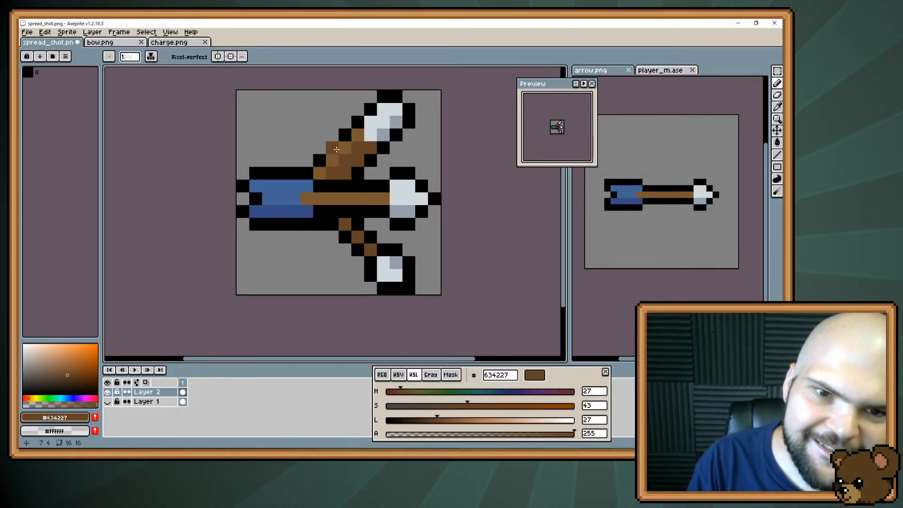
Try to thin the upper diagonal arrow's shaft and narrow its head with black pixels, and erase the shaft's old upper edge
key(m)
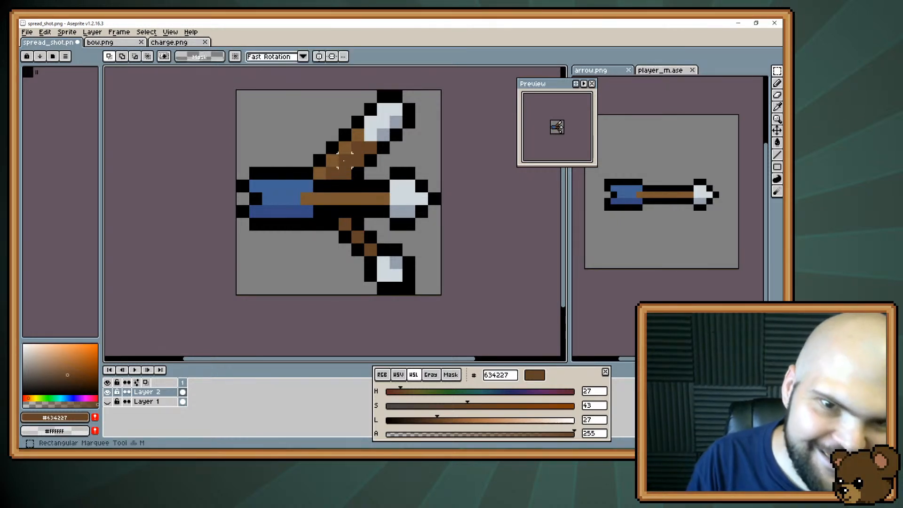
key(b)
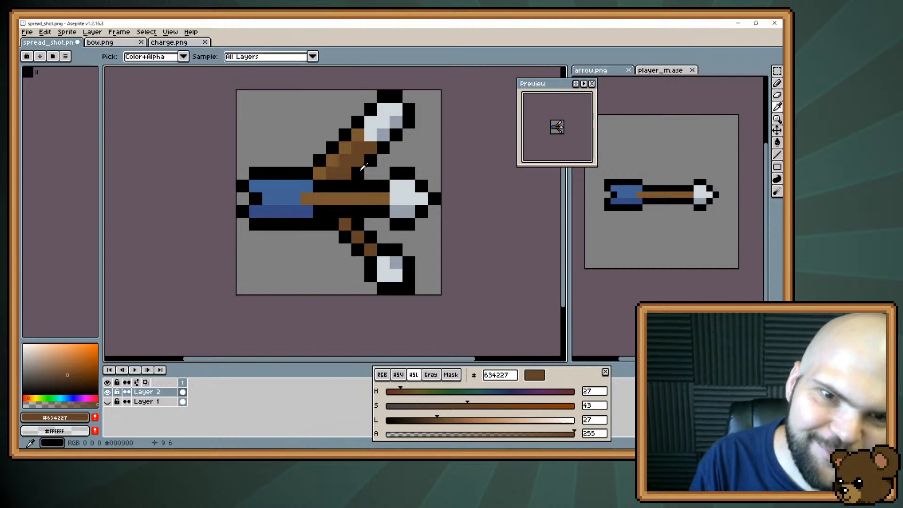
alt+click(361, 170)
drag(333, 173, 359, 153)
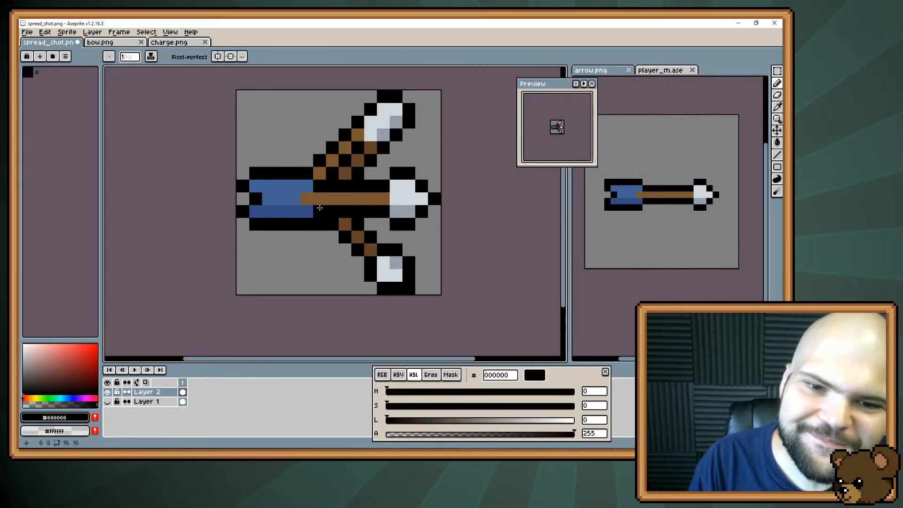
alt+click(403, 125)
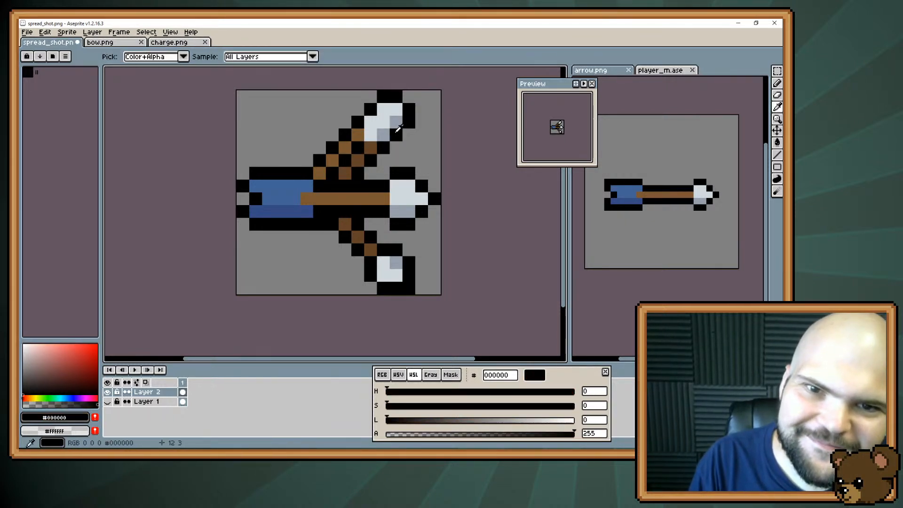
click(396, 124)
click(383, 109)
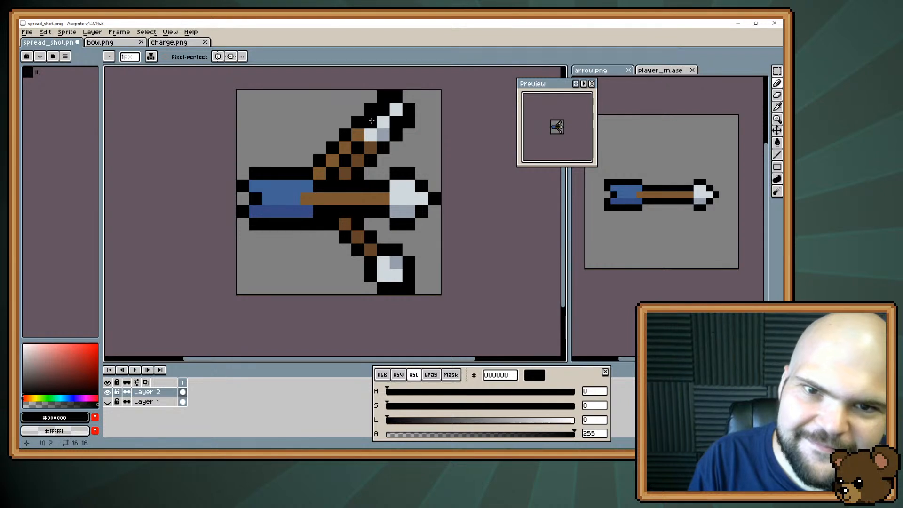
key(e)
mouse_move(357, 122)
mouse_down()
mouse_move(357, 135)
mouse_move(316, 166)
mouse_up()
key(b)
key(e)
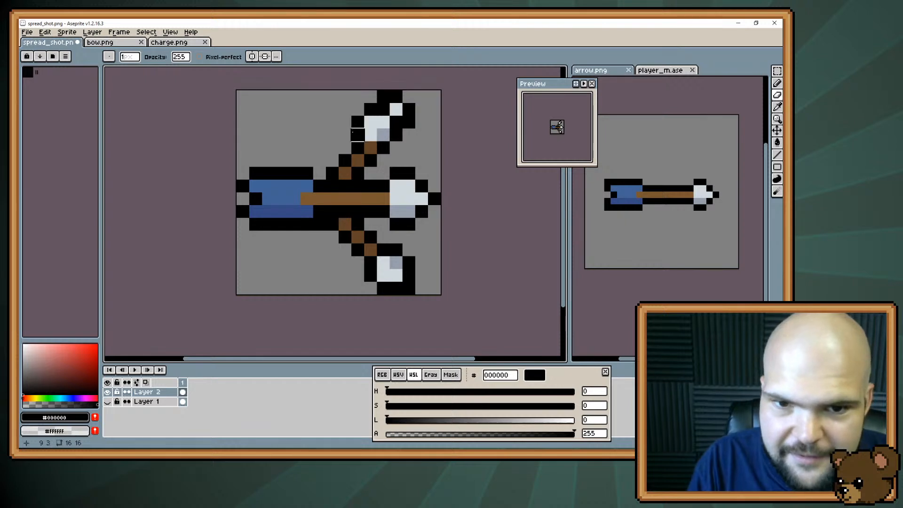
Delete the whole upper diagonal arrow and copy the lower one without the horizontal arrowhead's outline pixels
key(m)
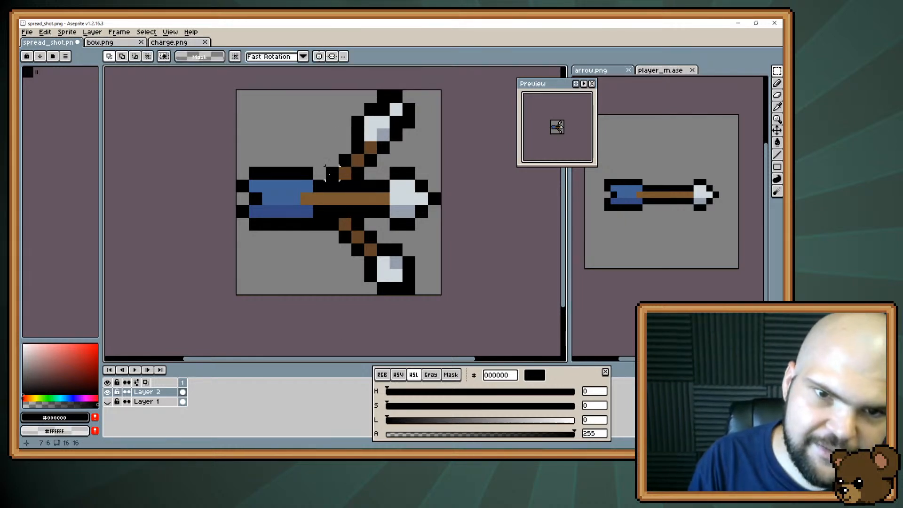
drag(324, 181, 392, 89)
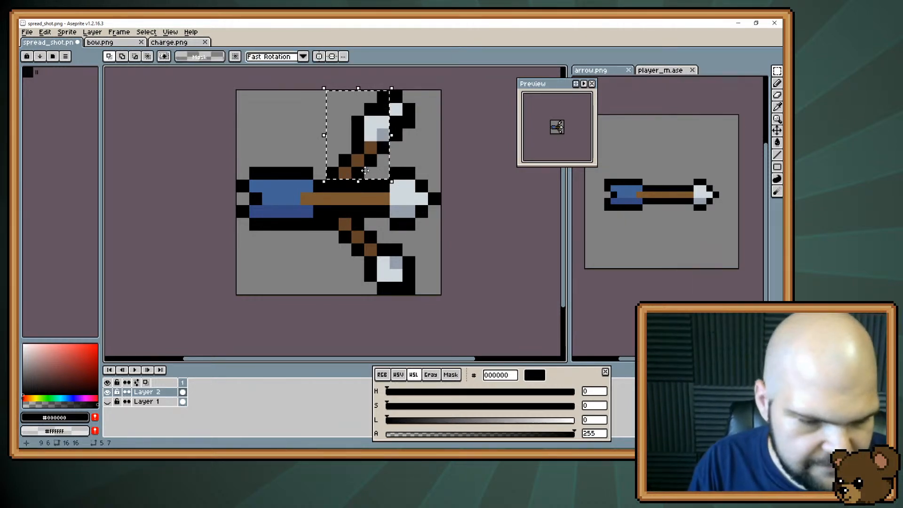
key(Delete)
drag(409, 147, 394, 97)
key(Delete)
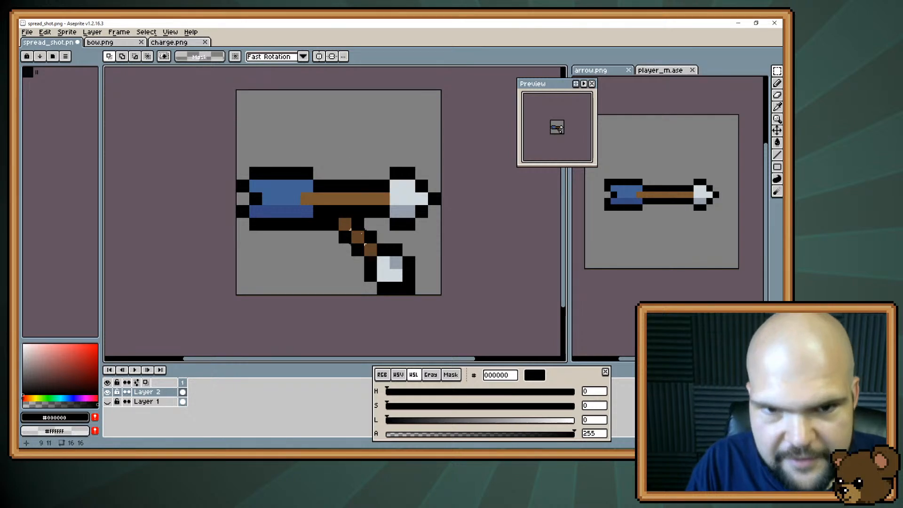
drag(325, 217, 430, 296)
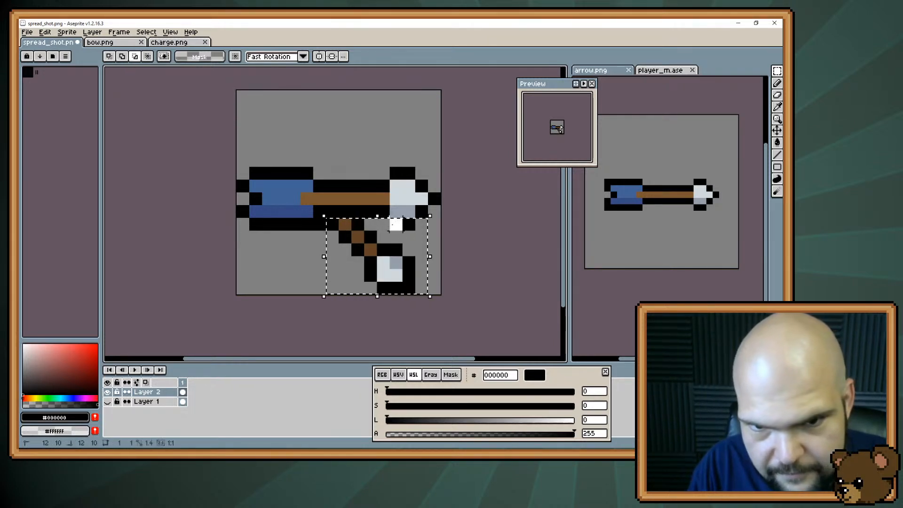
key(ctrl+alt+n)
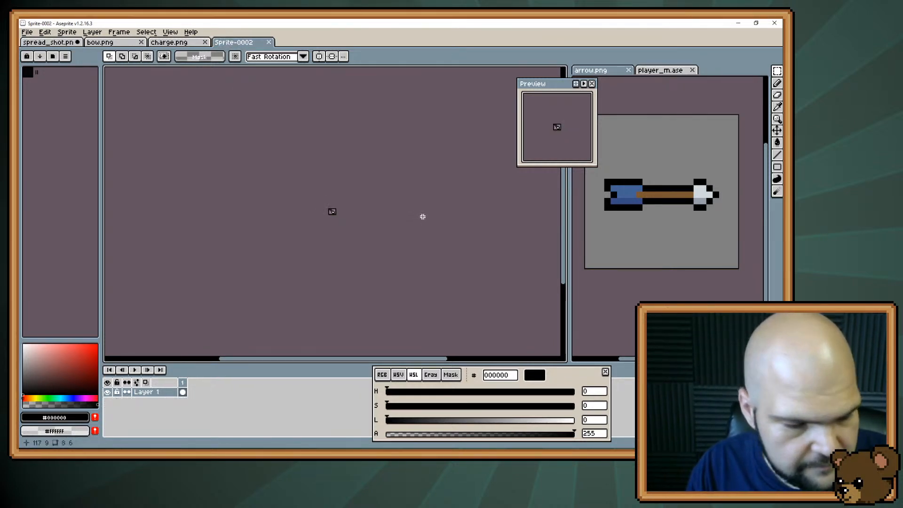
key(ctrl+w)
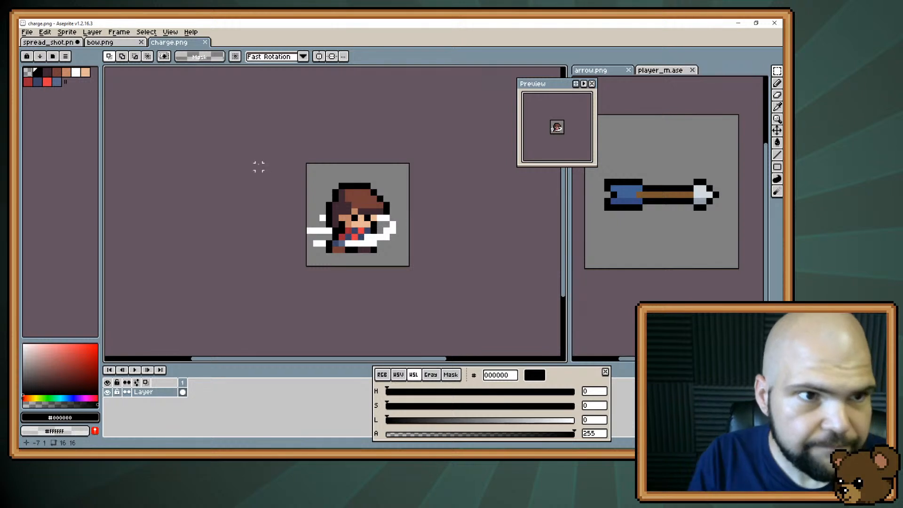
click(51, 42)
Paste the lower diagonal arrow, flip it vertically and place the copy above the horizontal arrow as its mirror image
key(ctrl+v)
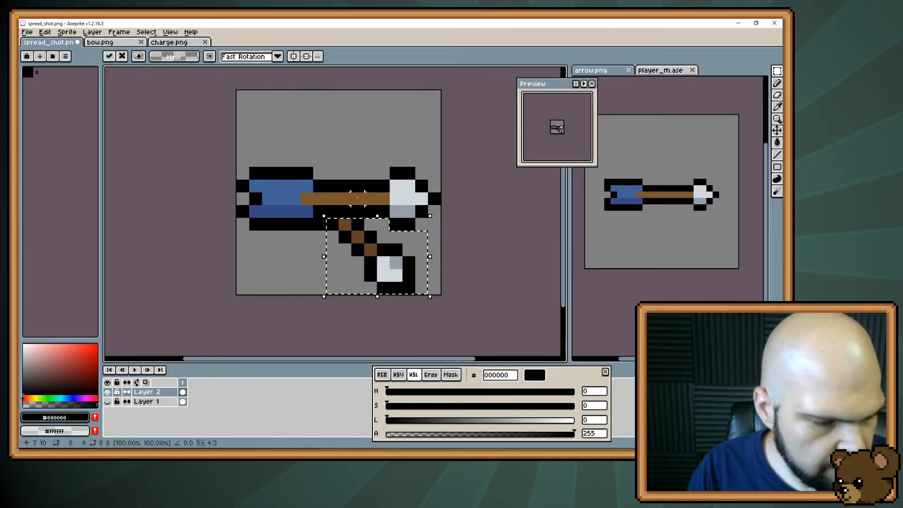
key(shift+v)
drag(359, 255, 363, 145)
click(305, 263)
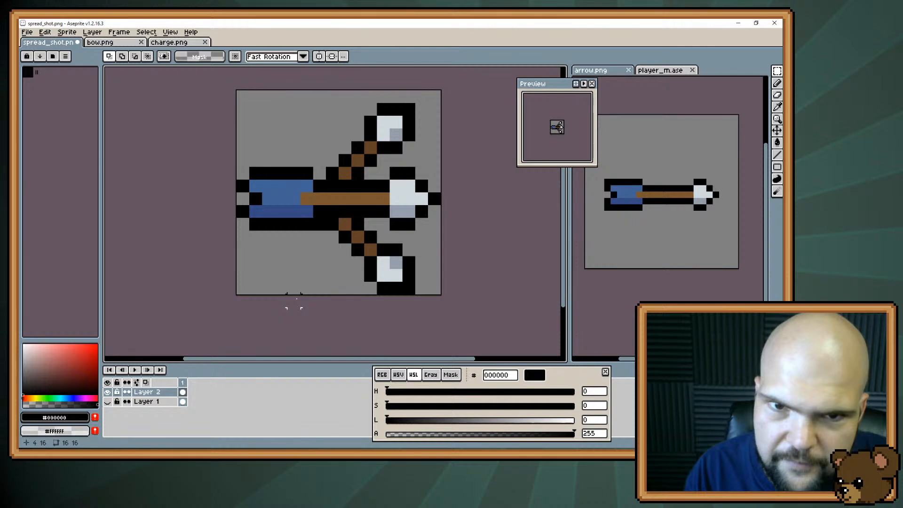
Redraw the upper diagonal shaft at a shallower slope in brown #634227, with black beneath it and the leftover outline pixel erased
key(b)
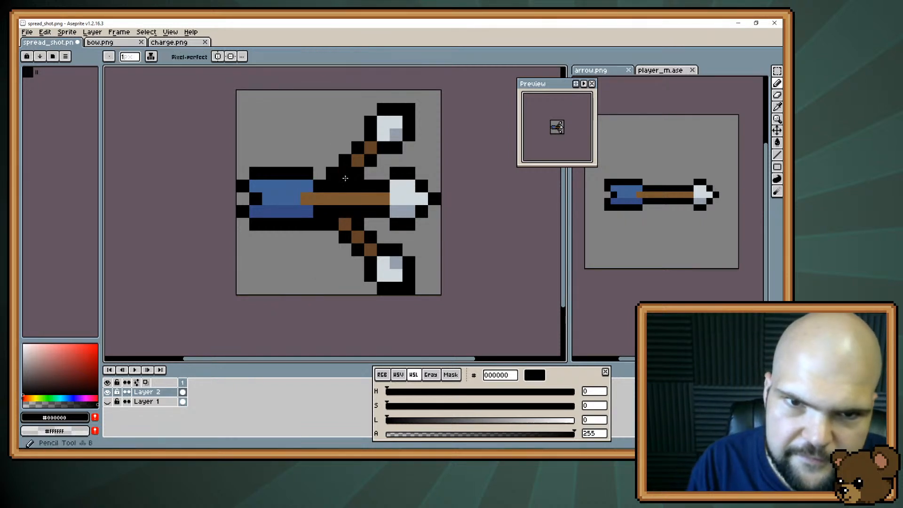
alt+click(363, 147)
click(348, 155)
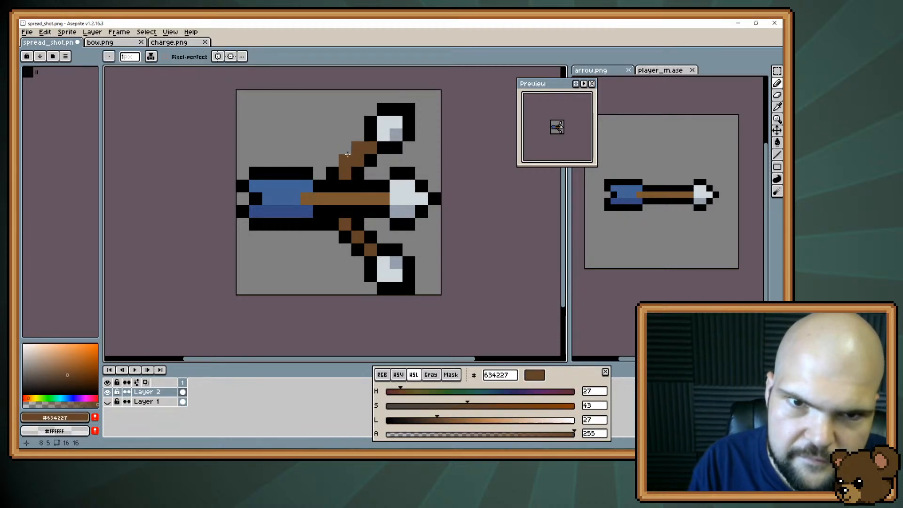
click(325, 171)
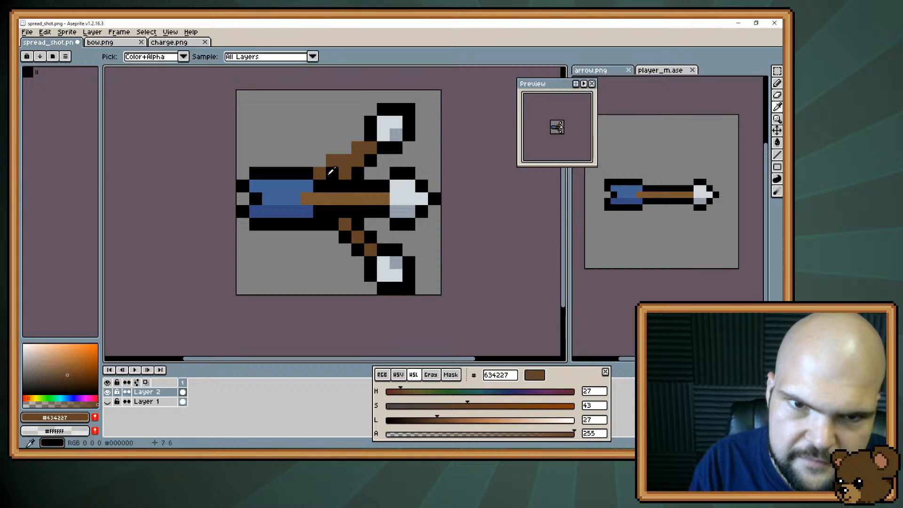
alt+click(331, 172)
click(345, 173)
click(359, 161)
key(e)
drag(371, 173, 346, 173)
key(b)
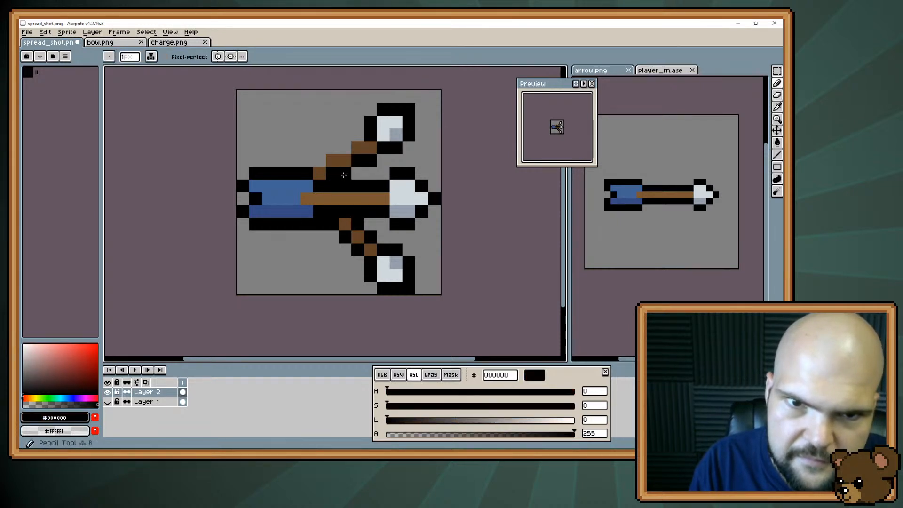
click(345, 174)
Outline the upper side of the reshaped upper diagonal shaft with black pixels from its arrowhead down to the horizontal arrow
key(e)
key(b)
click(360, 137)
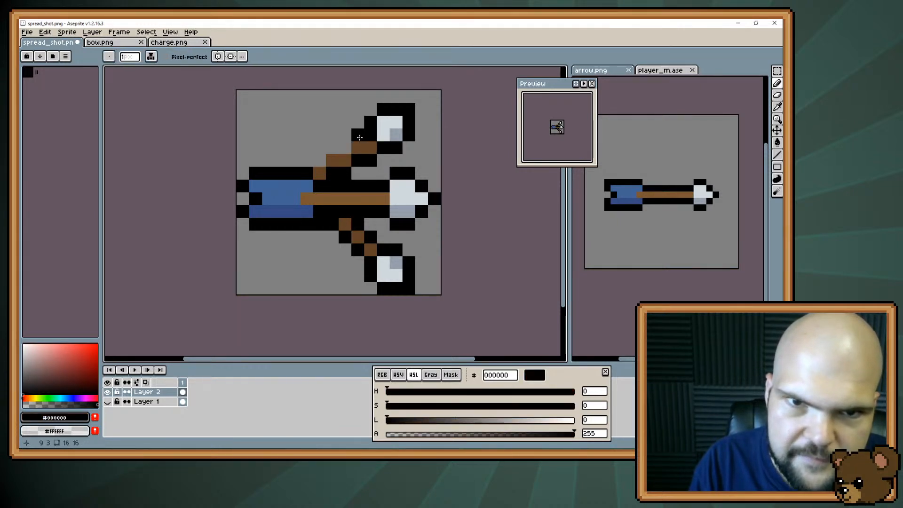
click(345, 145)
click(332, 149)
click(323, 157)
click(252, 244)
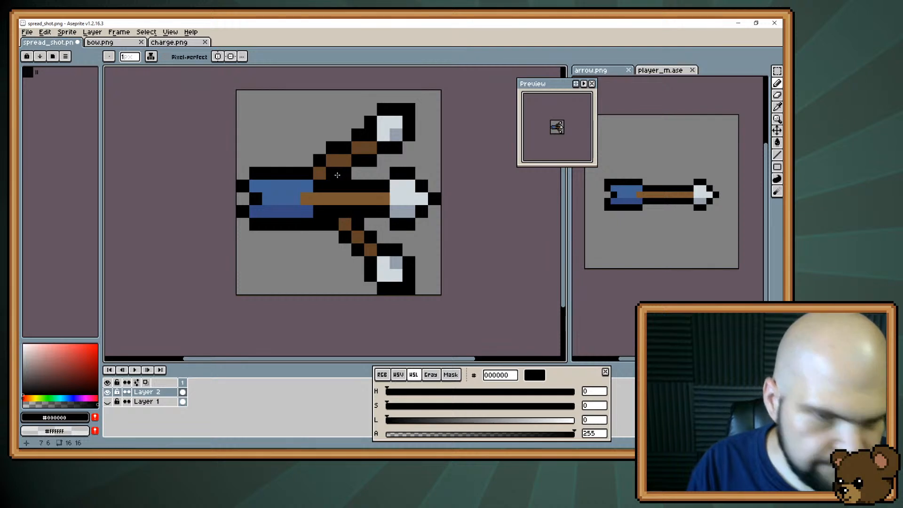
Select the upper diagonal arrow without the horizontal arrowhead's outline and try moving it one pixel up
key(m)
mouse_move(412, 107)
mouse_down()
mouse_move(329, 177)
mouse_move(320, 174)
mouse_up()
drag(420, 185, 396, 173)
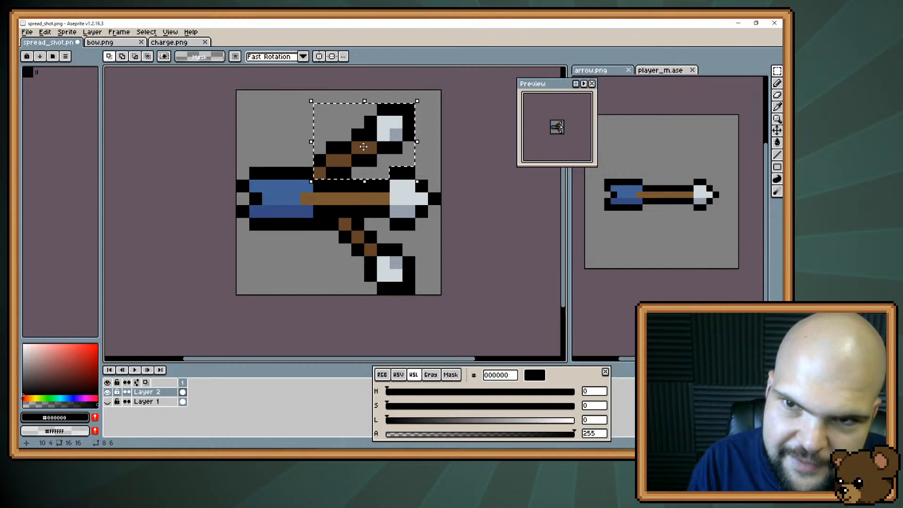
click(363, 147)
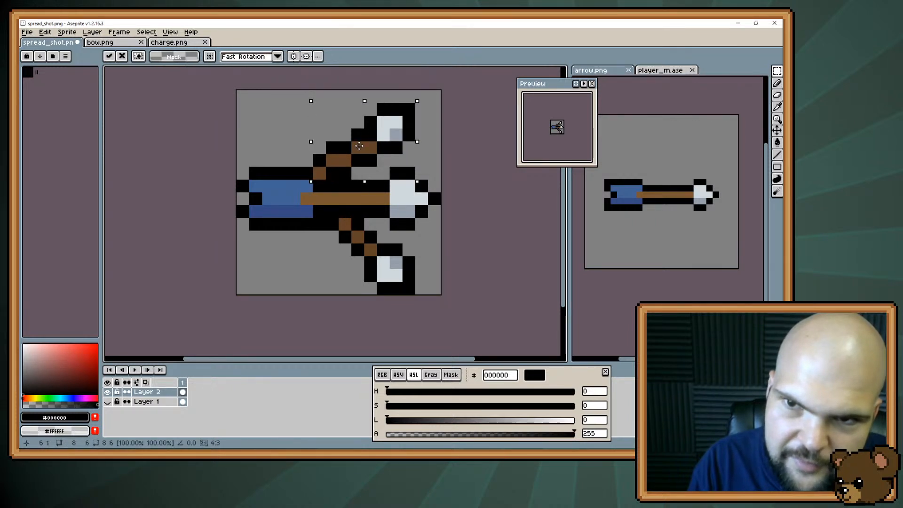
drag(359, 142, 359, 138)
key(ctrl+d)
Try extending the raised shaft toward the blue fletching with brown #634227 pixels and a black outline
key(b)
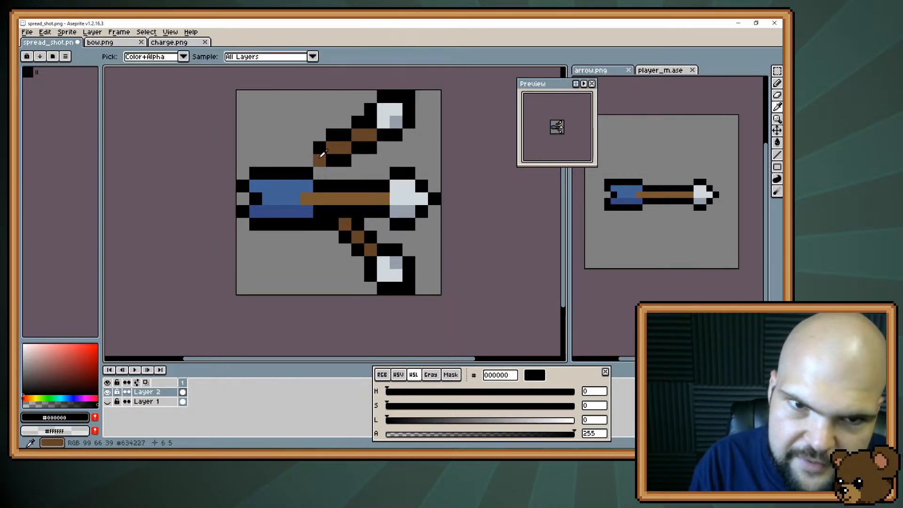
alt+click(319, 160)
alt+click(331, 185)
click(294, 160)
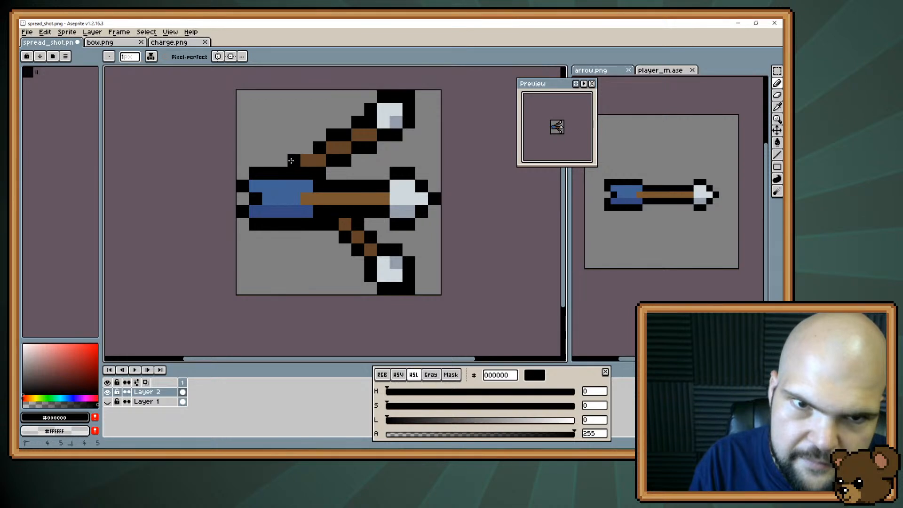
click(307, 147)
click(293, 184)
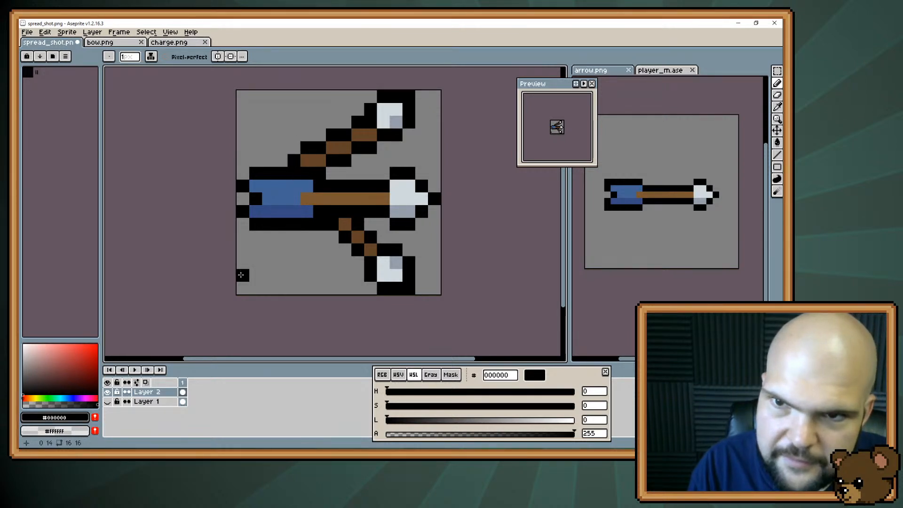
Undo the shaft extension and the upward move of the upper diagonal arrow
key(ctrl+z)
key(ctrl+z)
key(ctrl+z)
key(ctrl+z)
key(ctrl+z)
key(ctrl+z)
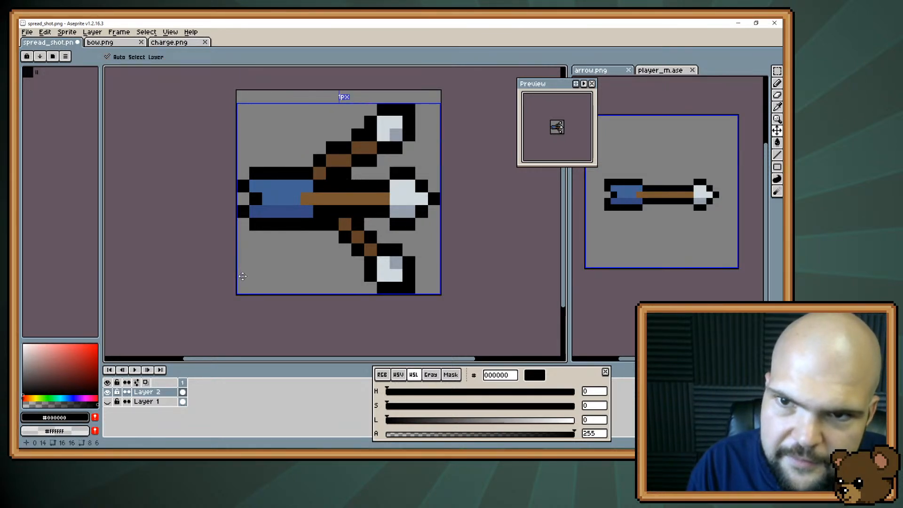
Delete the lower diagonal arrow, keeping the outline pixels beneath the horizontal arrowhead
key(m)
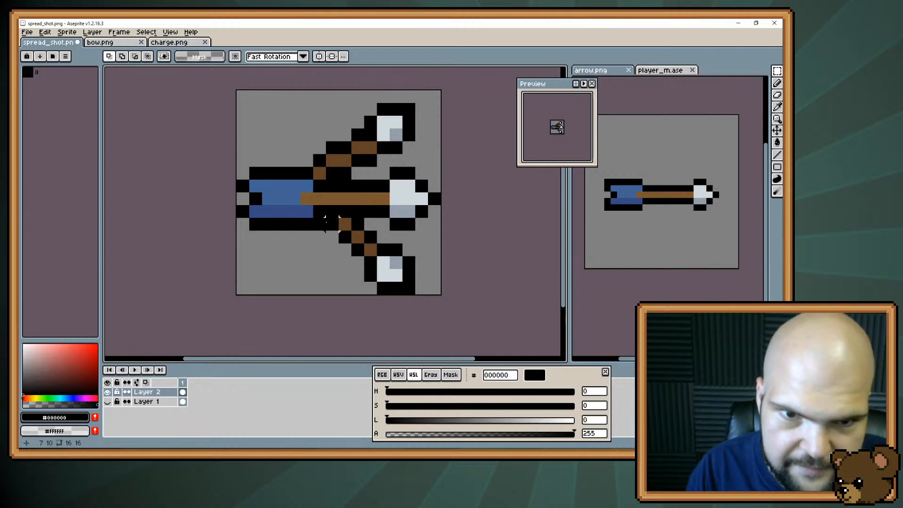
drag(324, 217, 442, 296)
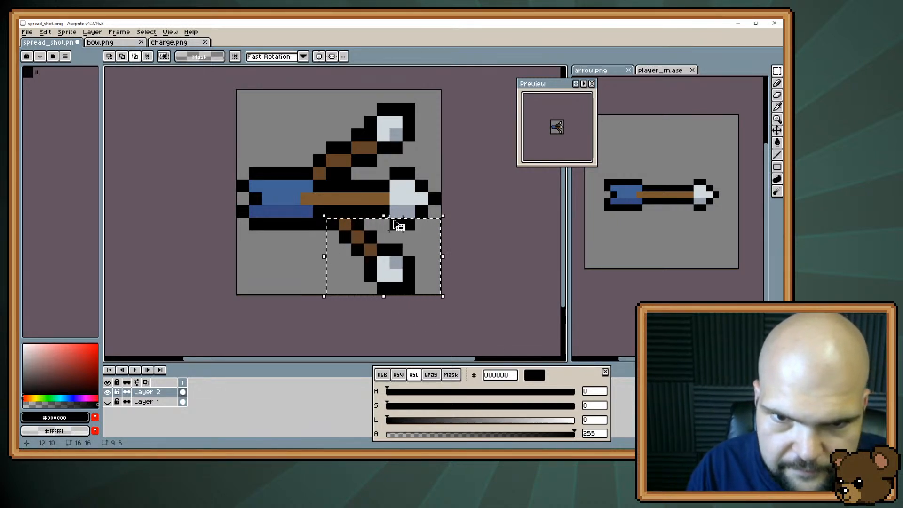
drag(394, 222, 409, 223)
key(Delete)
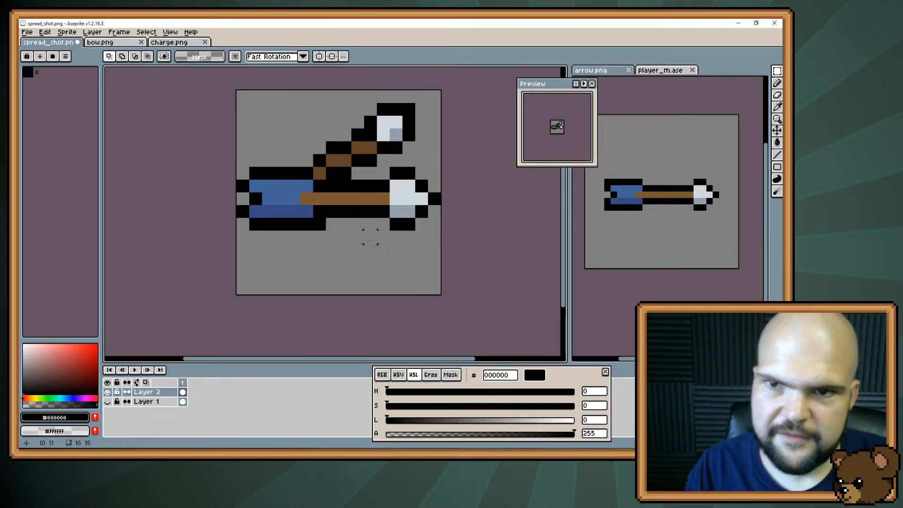
Copy the upper diagonal arrow without the horizontal arrowhead's outline, flip the copy vertically and place it below the horizontal arrow as a mirror image
drag(311, 182, 417, 101)
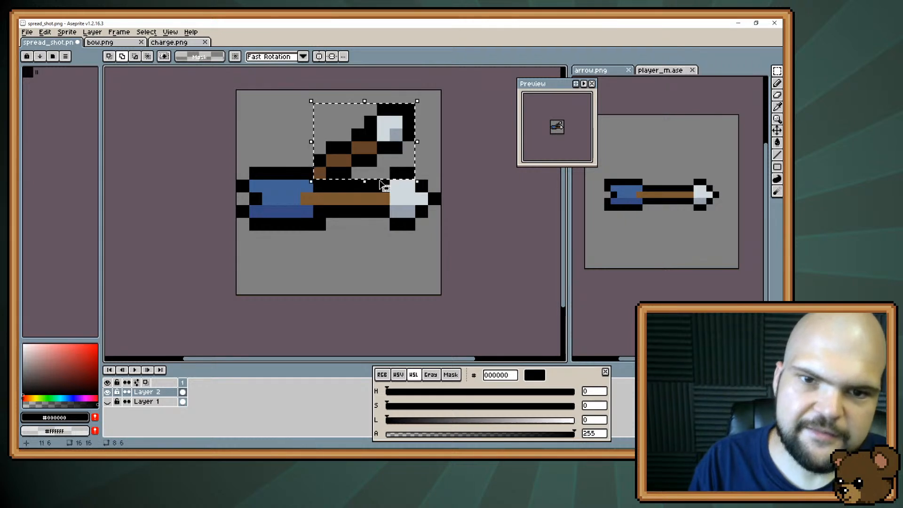
drag(396, 173, 409, 173)
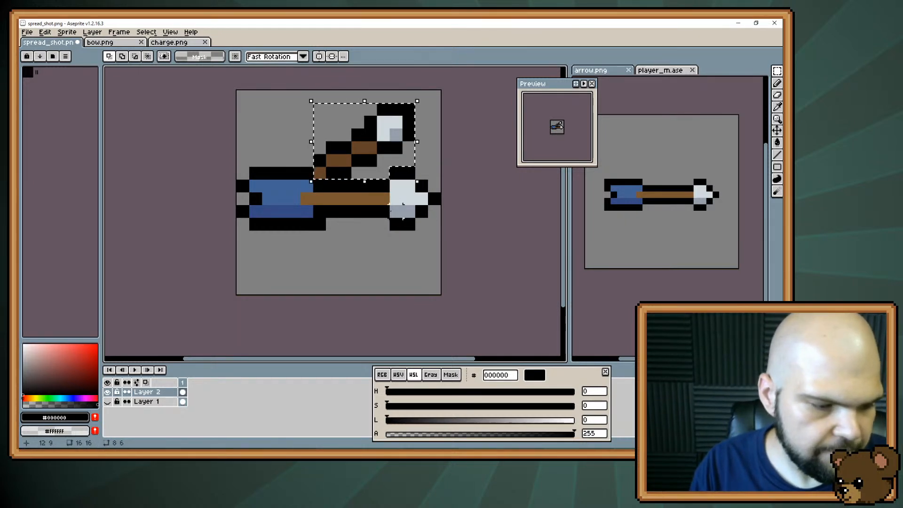
key(shift+v)
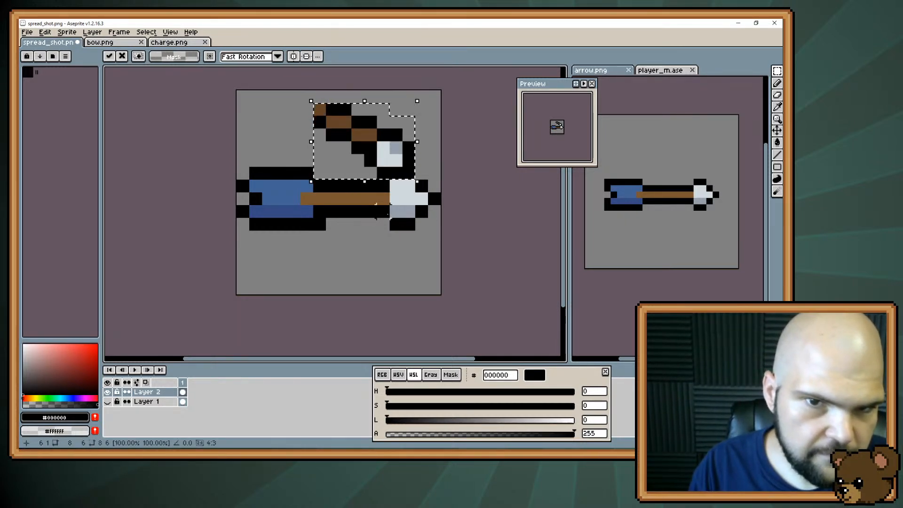
key(shift+v)
key(Return)
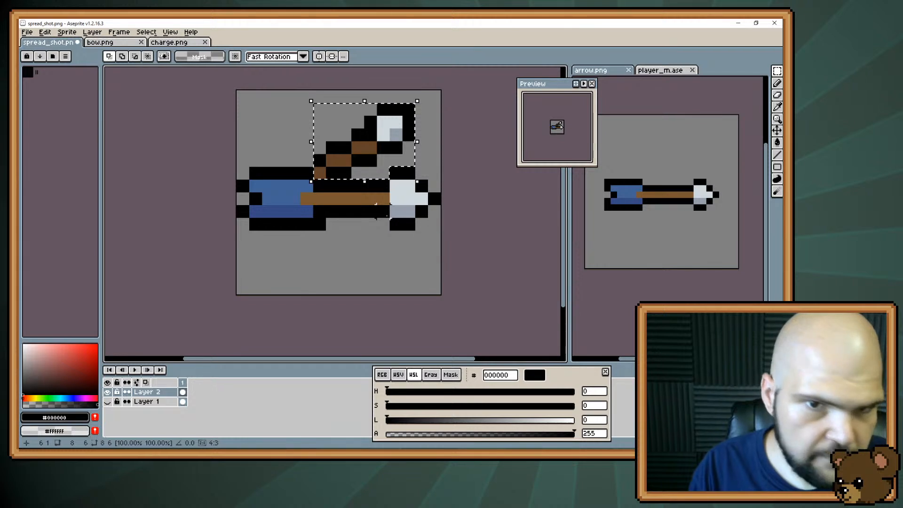
key(shift+v)
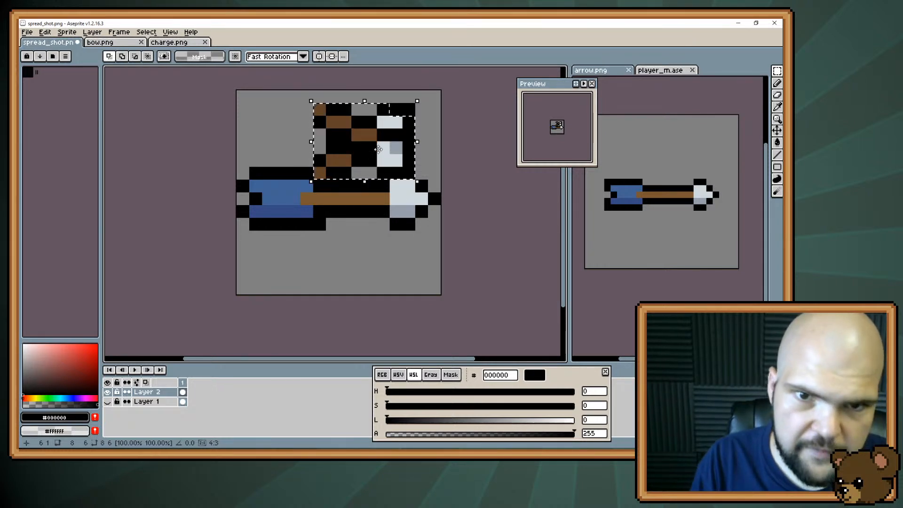
drag(379, 150, 376, 254)
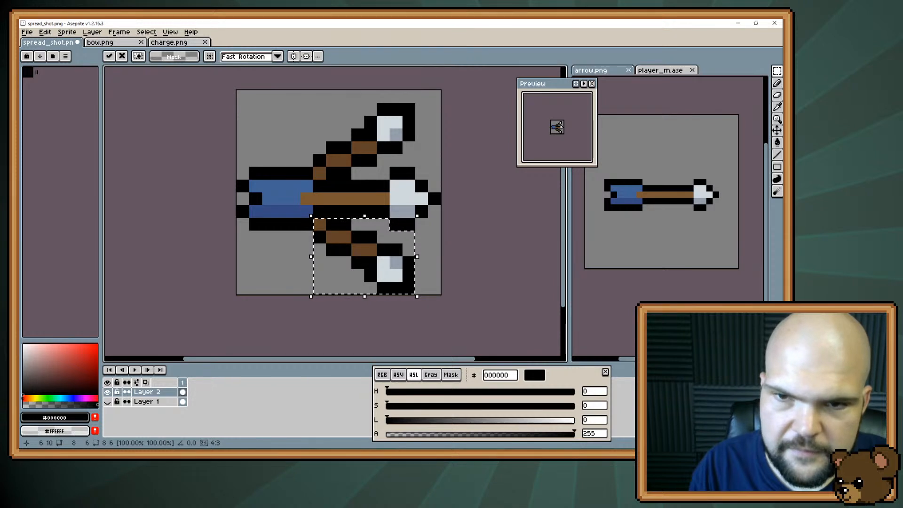
Add a dark blue #354a82 feather above the horizontal arrow's fletching for the upper diagonal arrow and outline it in black
key(ctrl+d)
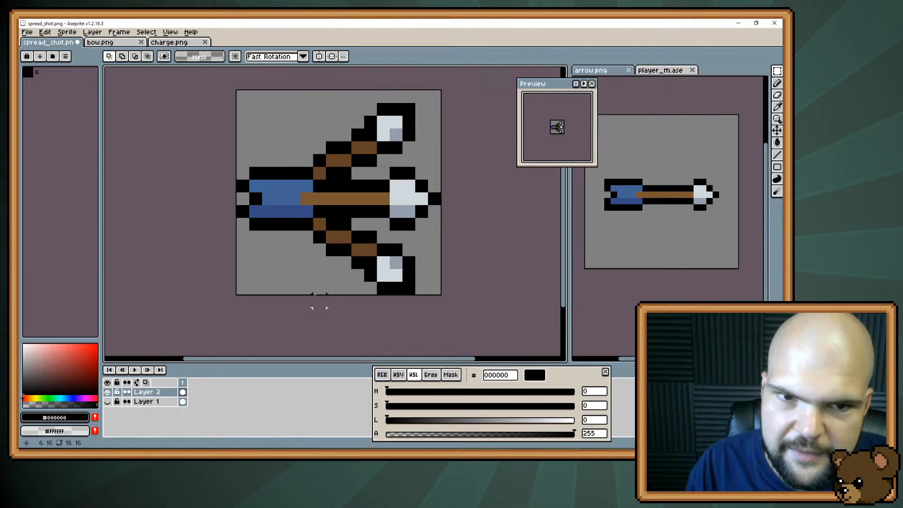
key(b)
alt+click(288, 192)
click(276, 150)
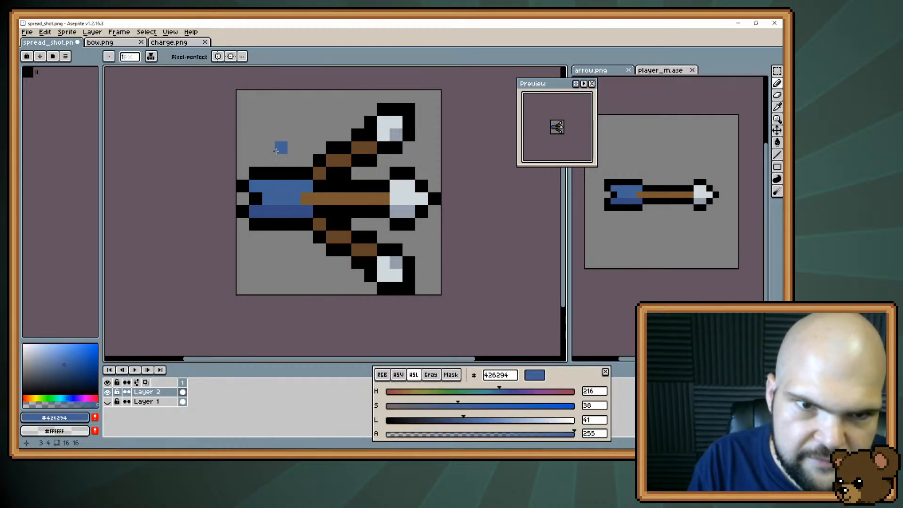
alt+click(283, 212)
click(282, 164)
click(281, 171)
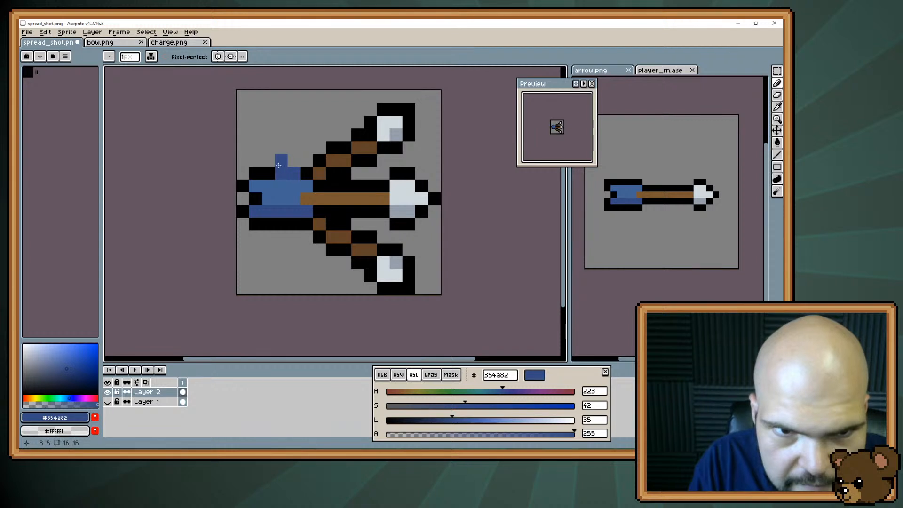
click(269, 161)
alt+click(263, 171)
click(259, 162)
click(268, 148)
click(281, 147)
click(293, 160)
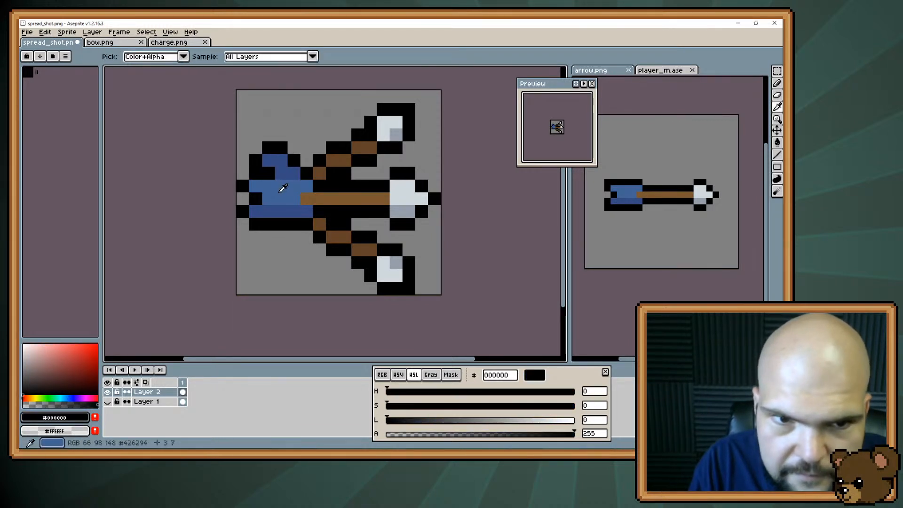
Add a matching dark blue #354a82 feather below the fletching for the lower diagonal arrow, with a black outline
alt+click(283, 207)
click(292, 225)
click(280, 224)
click(280, 237)
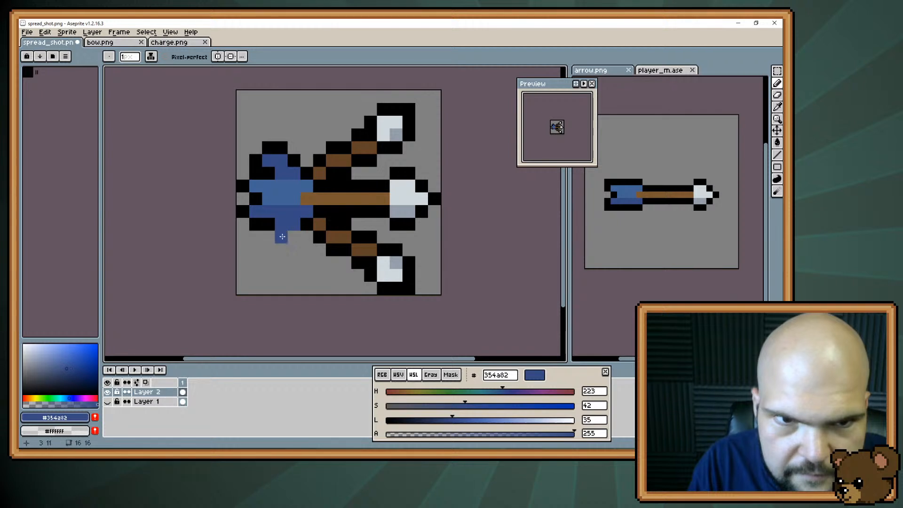
click(268, 236)
alt+click(292, 238)
click(282, 250)
click(268, 250)
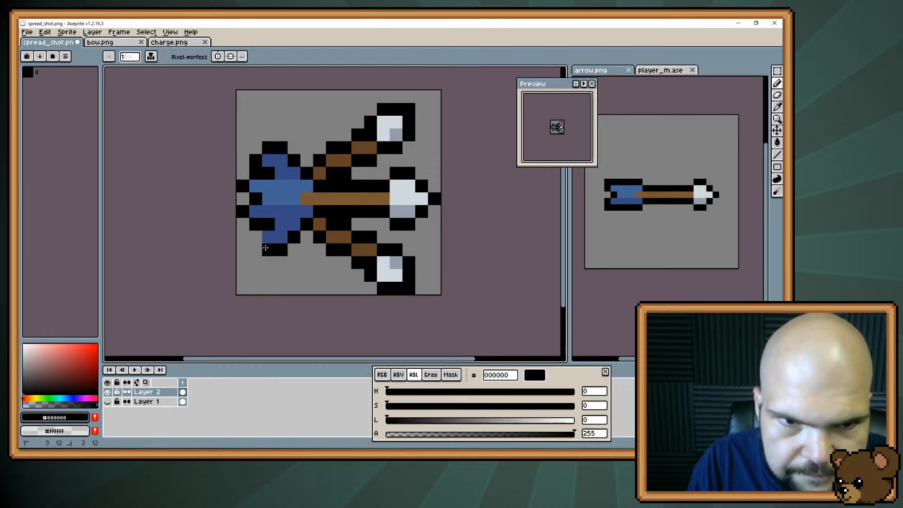
click(256, 237)
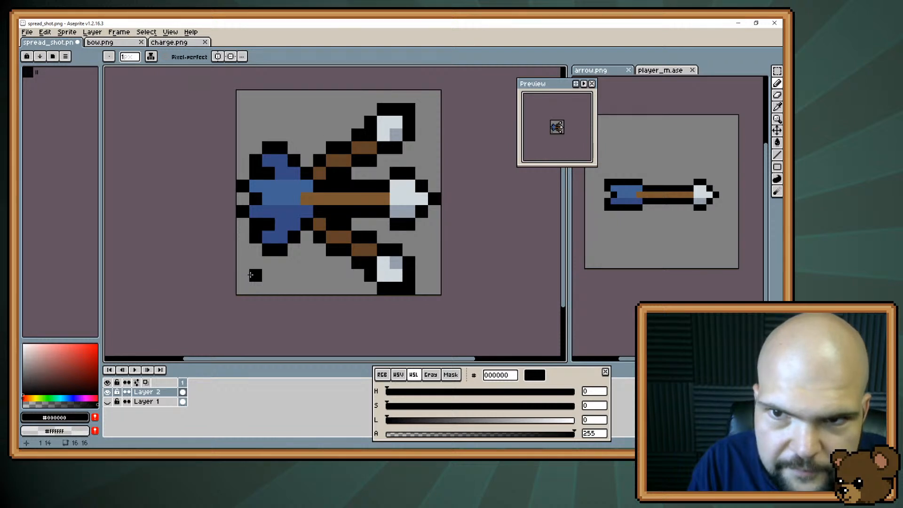
Highlight both diagonal arrows' feathers with lighter blue #426294 pixels and save spread_shot.png
key(alt)
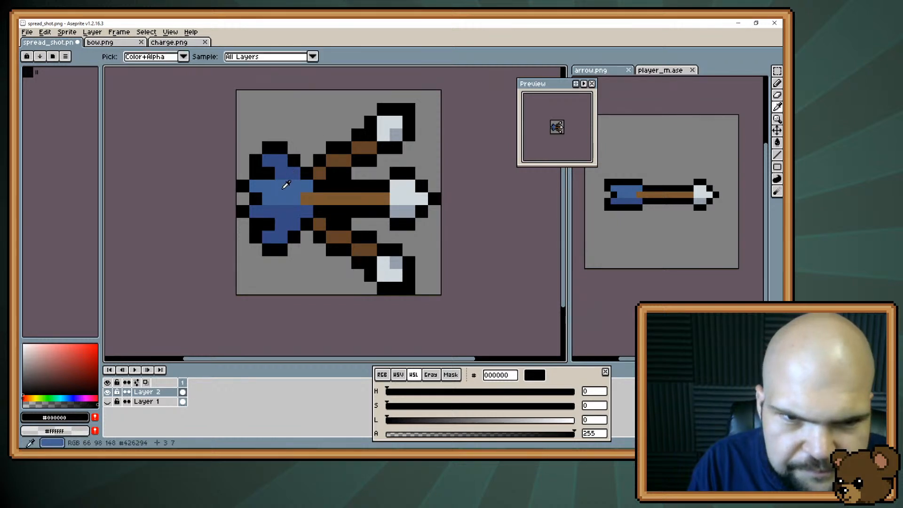
click(286, 185)
click(277, 153)
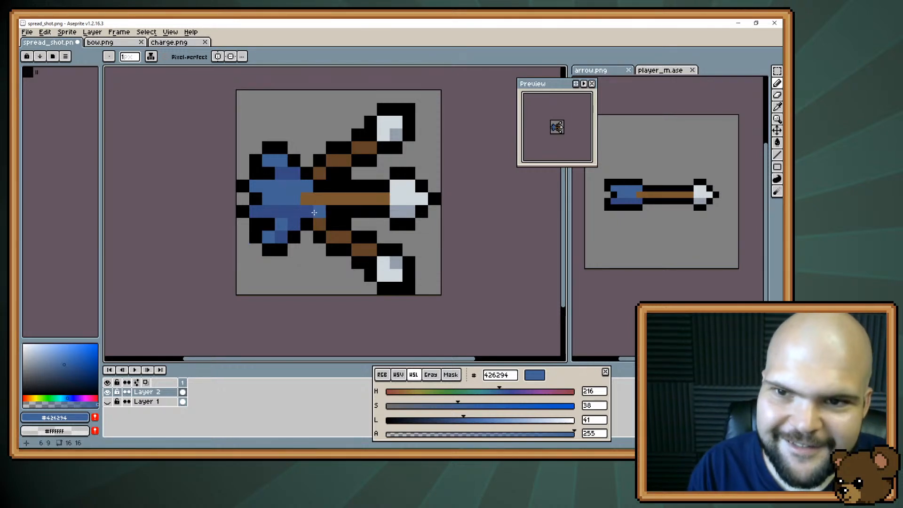
key(ctrl+s)
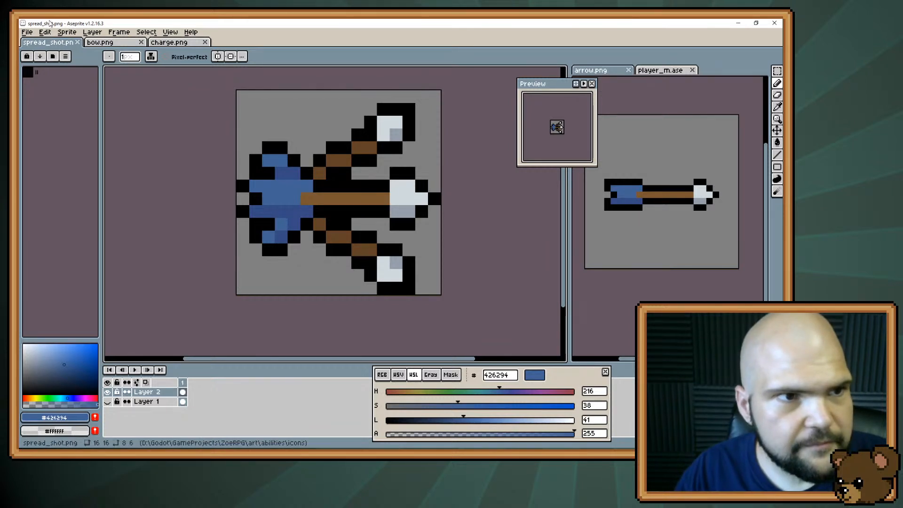
Create a new 16 × 16 px RGBA sprite with a transparent background
click(27, 32)
click(33, 42)
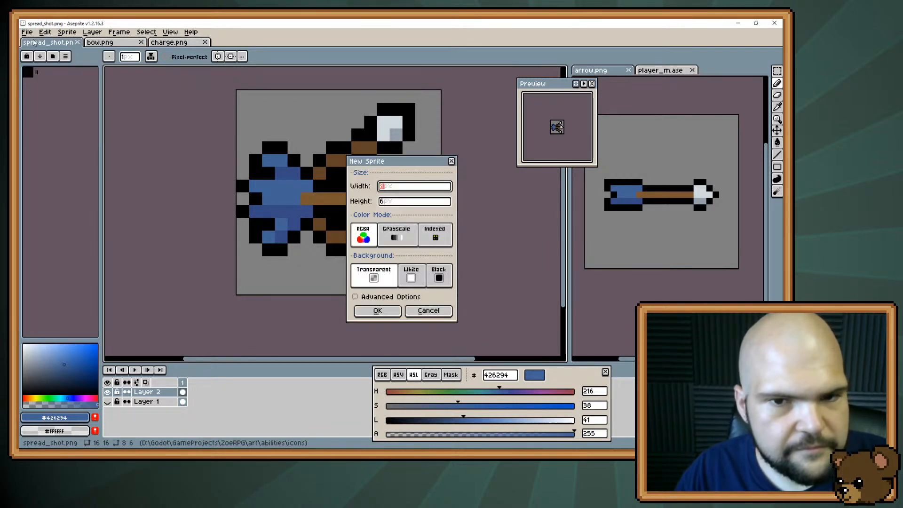
text(16)
key(Tab)
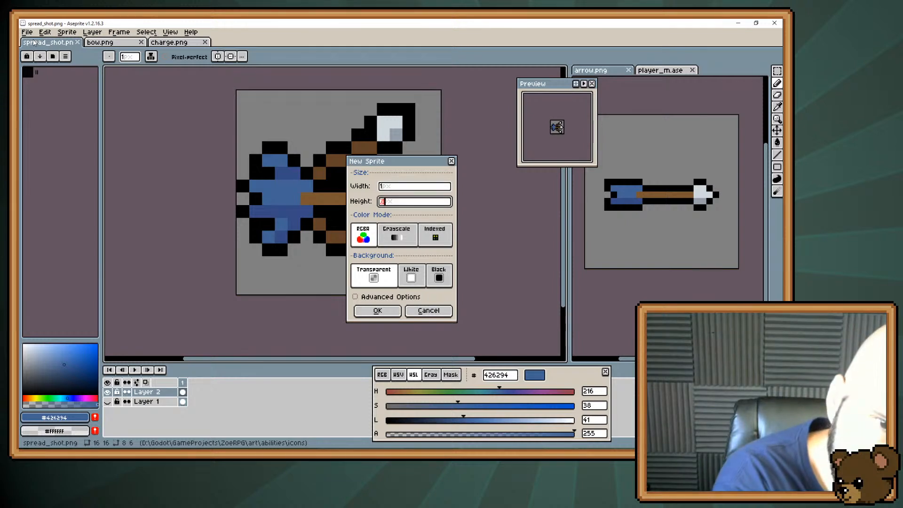
key(Return)
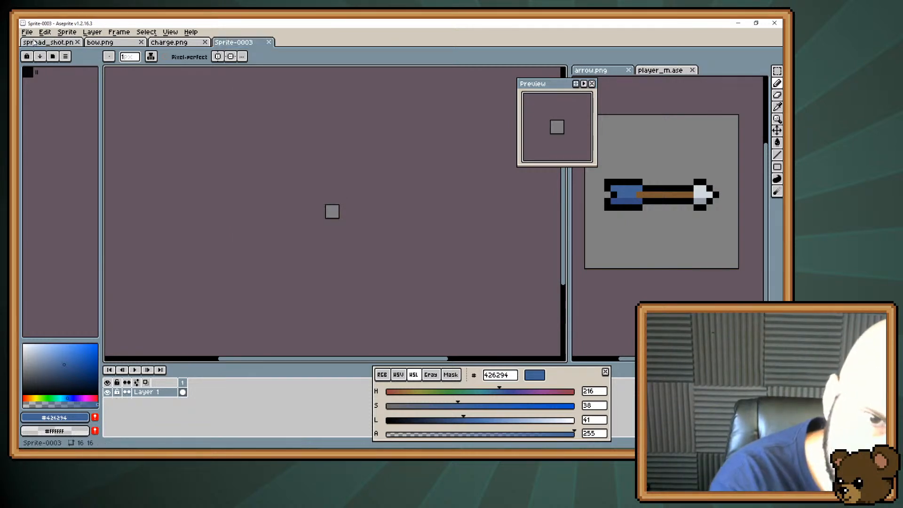
scroll(372, 241, up, 6)
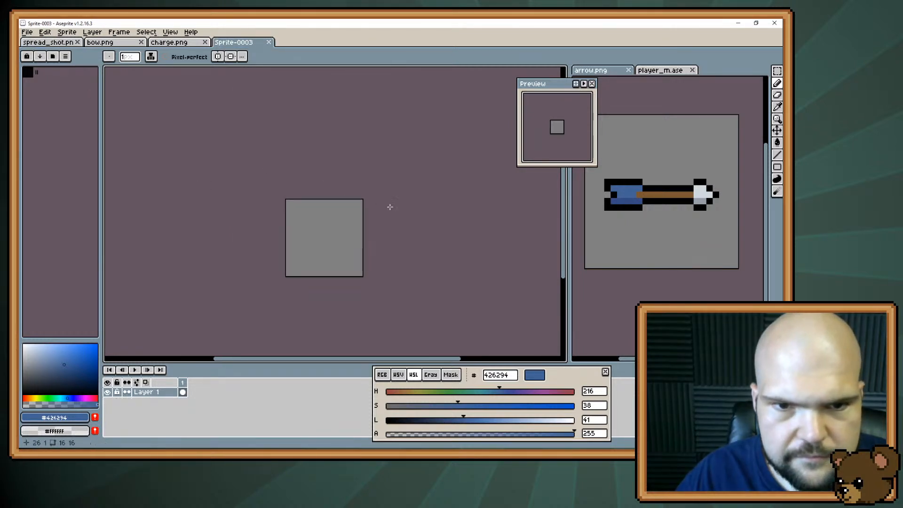
scroll(373, 242, up, 1)
Save the blank sprite as piercing_shot.png in the icons folder and review the spread_shot.png icon for reference
key(ctrl+shift+s)
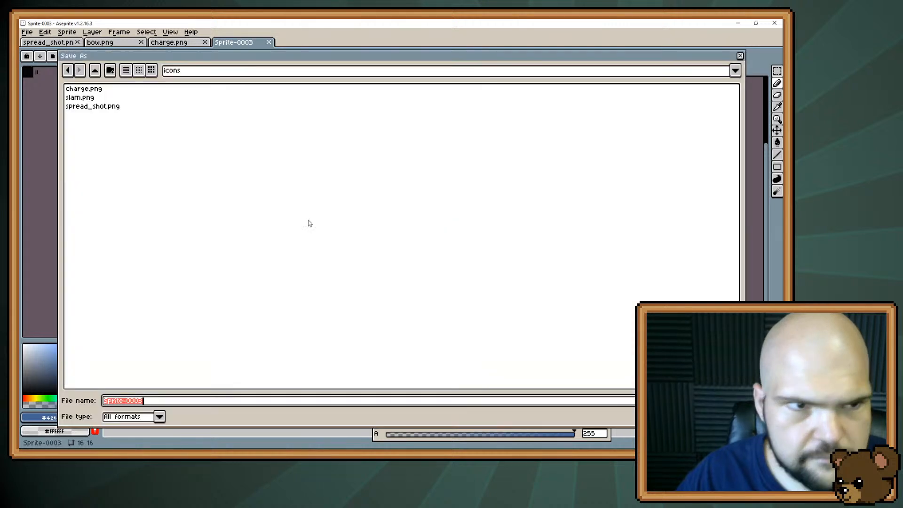
text(pie)
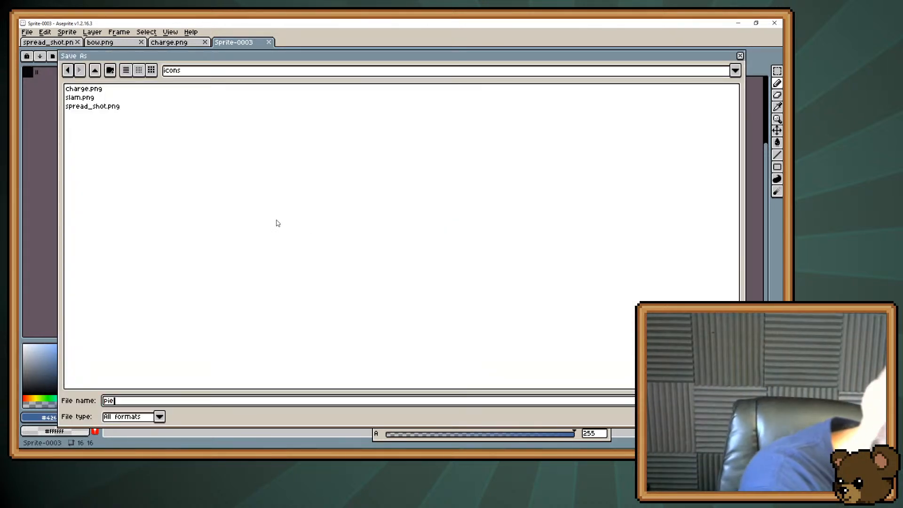
text(rcing_shot.png)
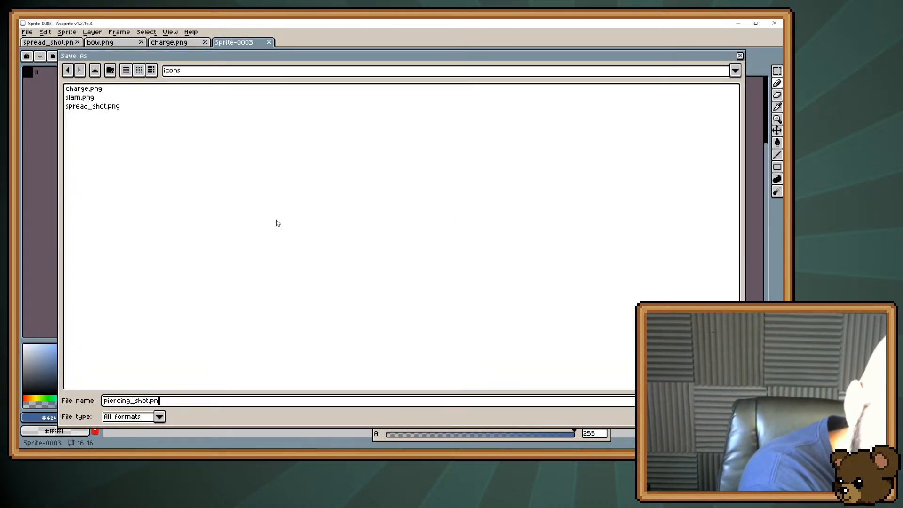
key(Return)
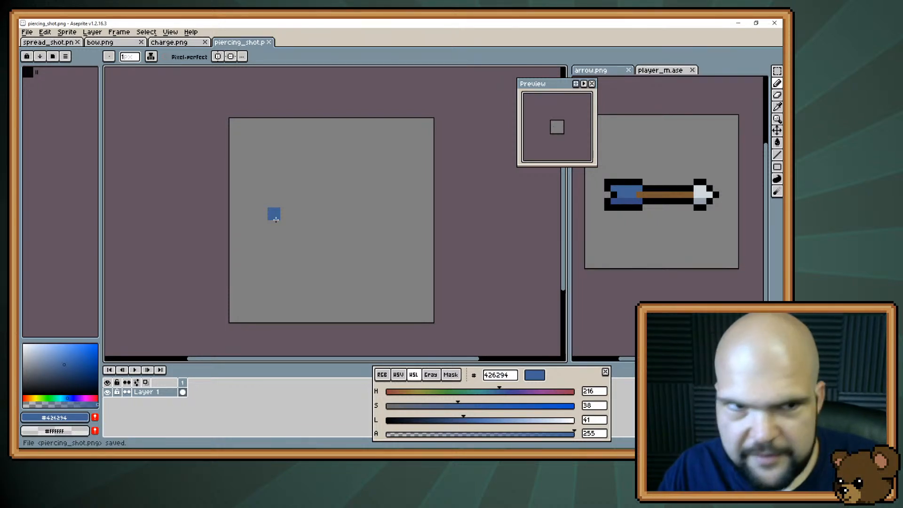
click(43, 42)
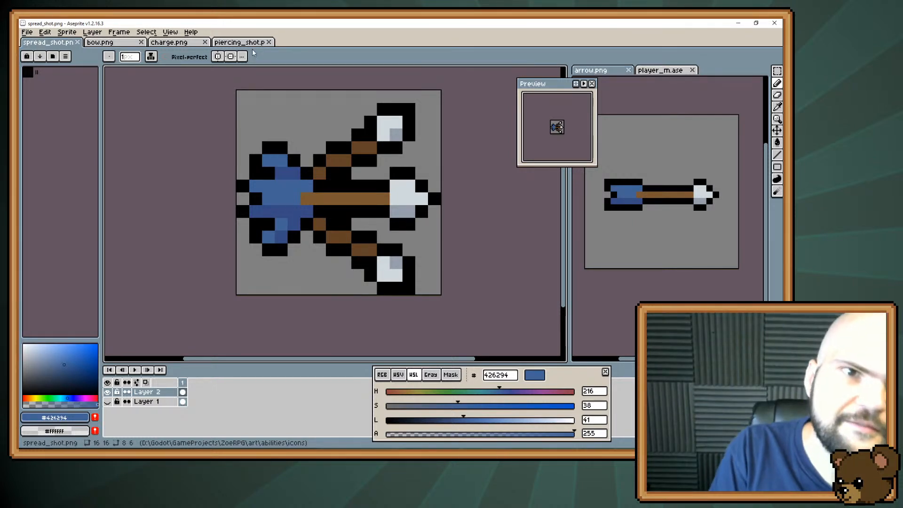
click(240, 43)
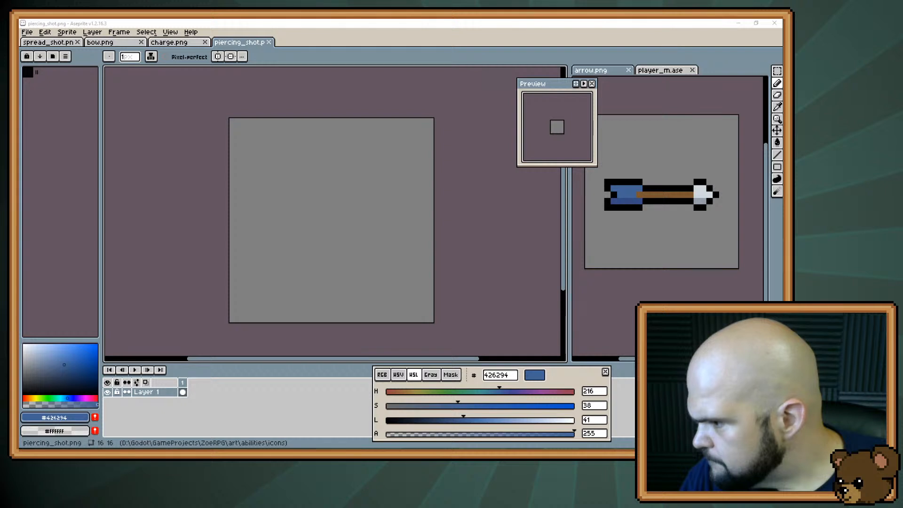
Select the skeleton's skull in the first frame of skellybro.ase, excluding the neck pixels
scroll(351, 216, up, 4)
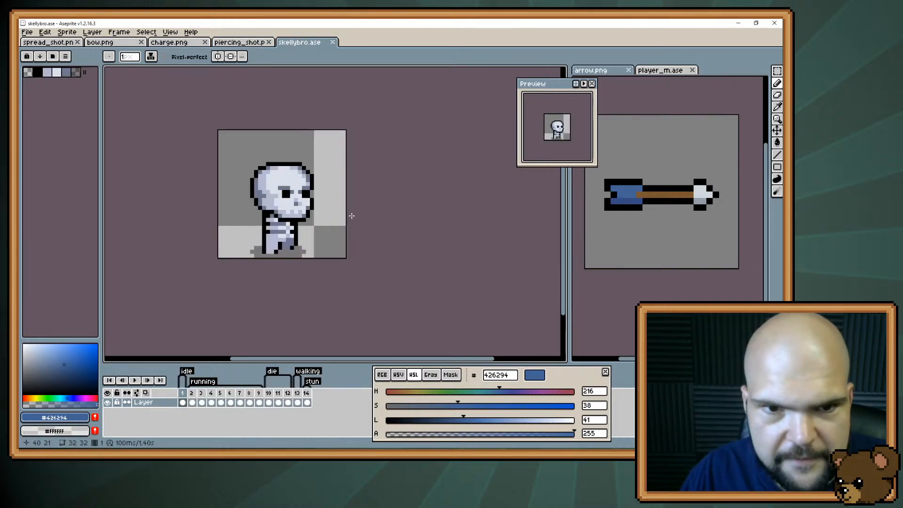
scroll(351, 216, up, 3)
key(m)
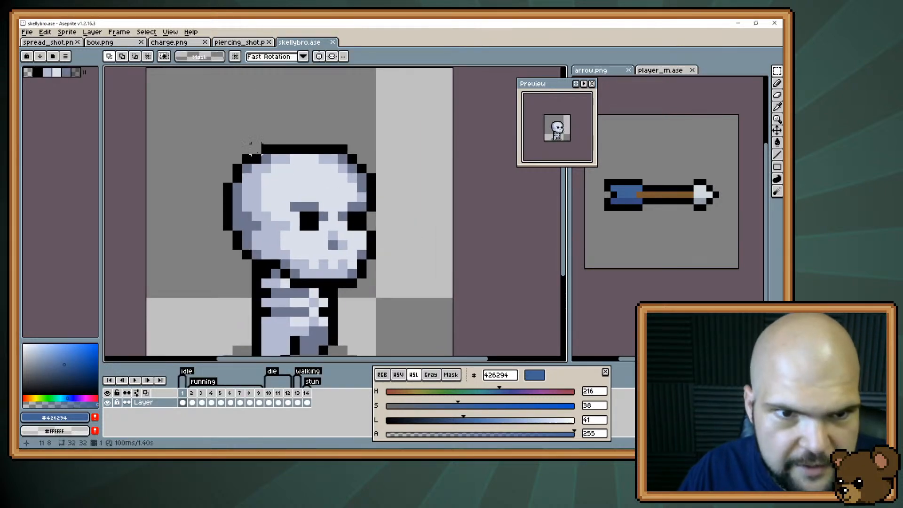
drag(222, 143, 387, 289)
drag(277, 273, 226, 283)
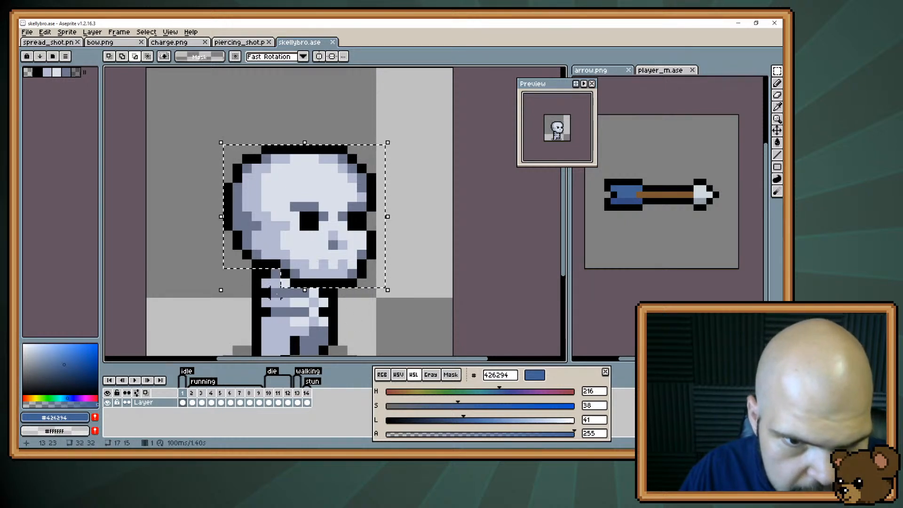
alt+shift+click(285, 283)
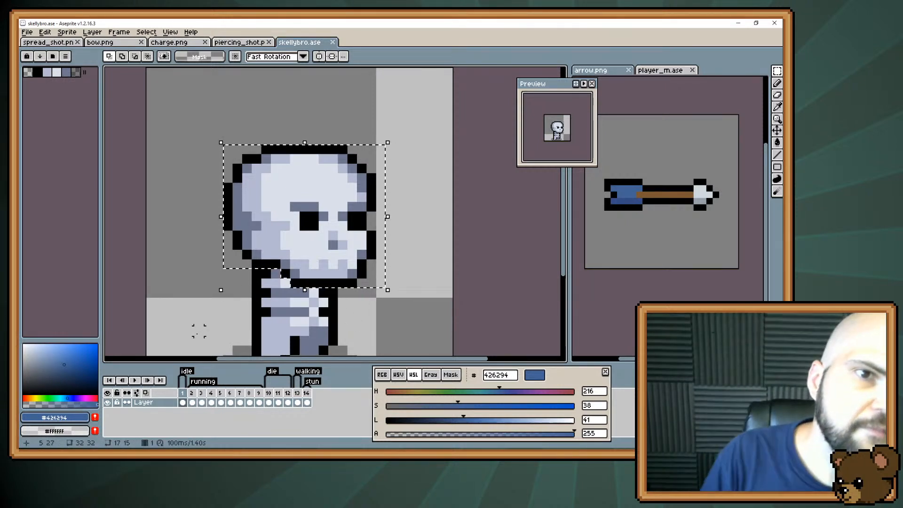
Copy the skull into piercing_shot.png, shrink it to about 9 pixels tall and flip it horizontally
key(ctrl+c)
click(240, 42)
key(ctrl+v)
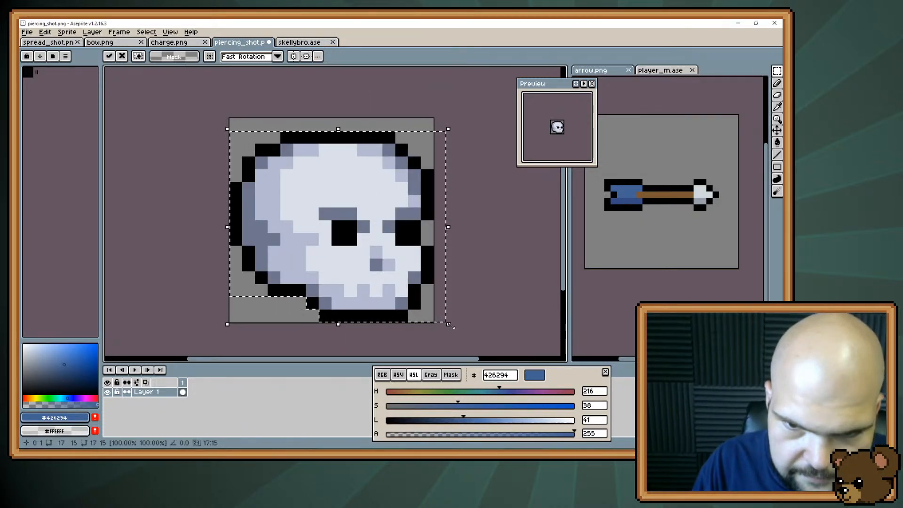
drag(447, 326, 377, 254)
click(364, 213)
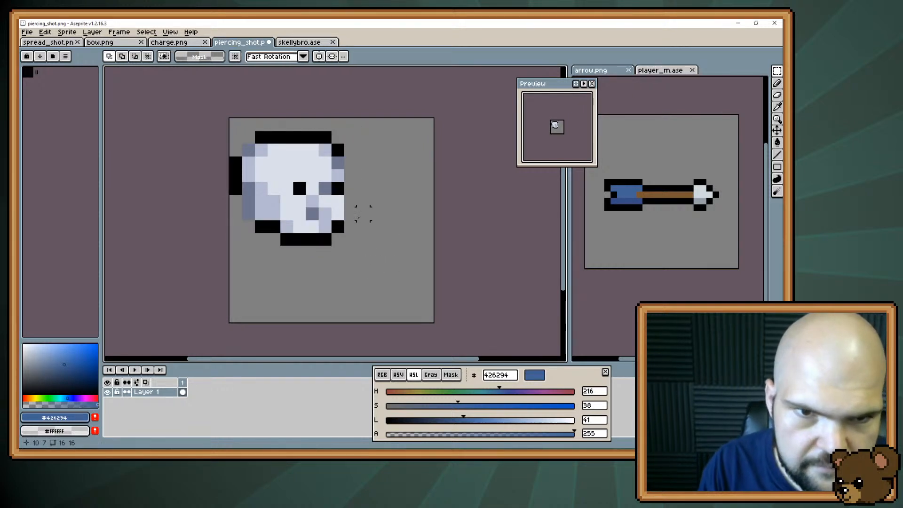
key(shift+h)
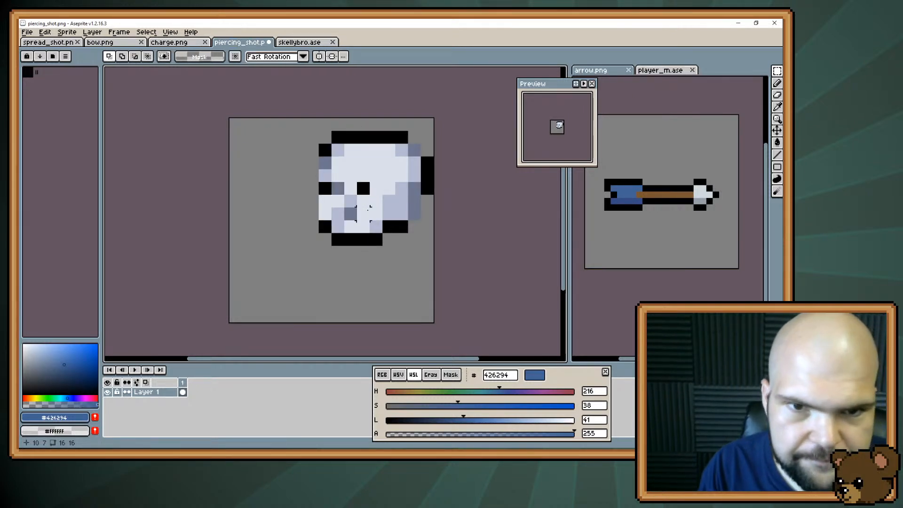
Fill the gaps in the shrunken skull's outline with black along its face, back and lower rear corner
key(b)
alt+click(325, 223)
drag(313, 214, 312, 163)
click(415, 222)
drag(426, 204, 425, 212)
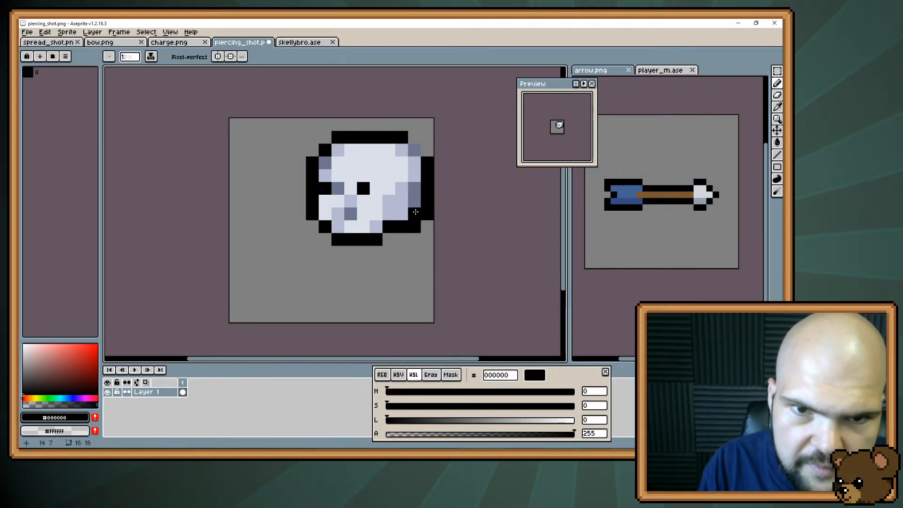
Recolour the skull's eye sockets dark blue-grey #30364b, making the nearer socket two pixels wide
alt+click(337, 199)
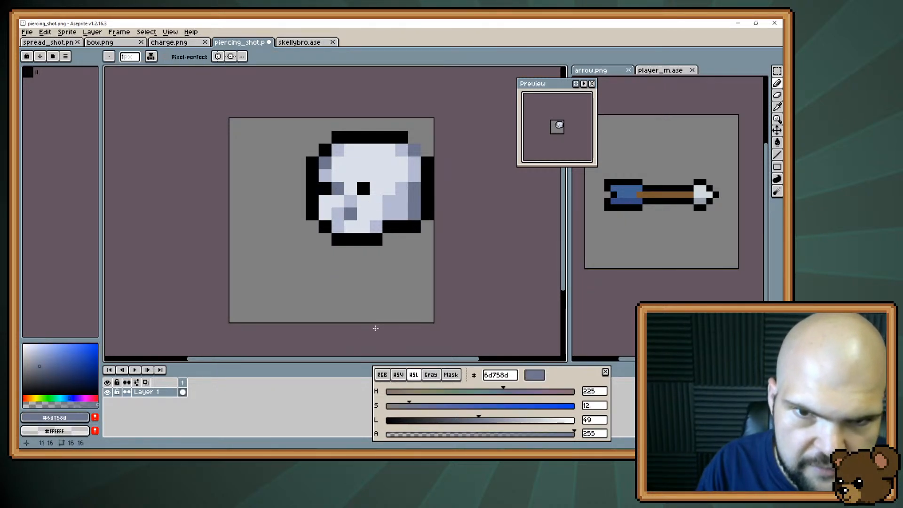
drag(479, 420, 427, 406)
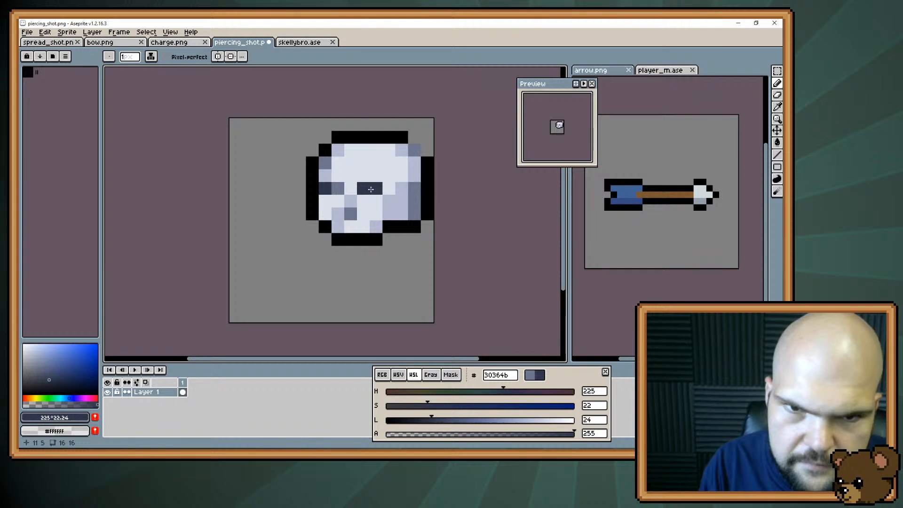
alt+click(377, 178)
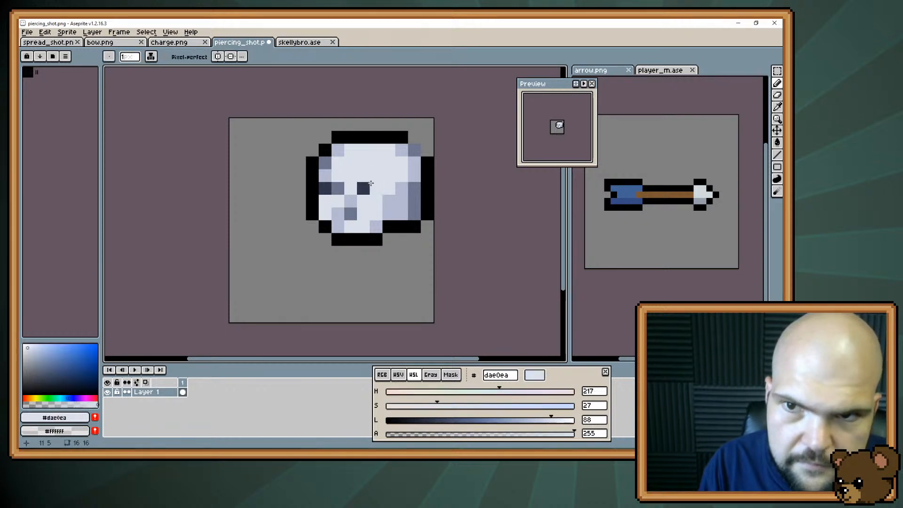
key(alt)
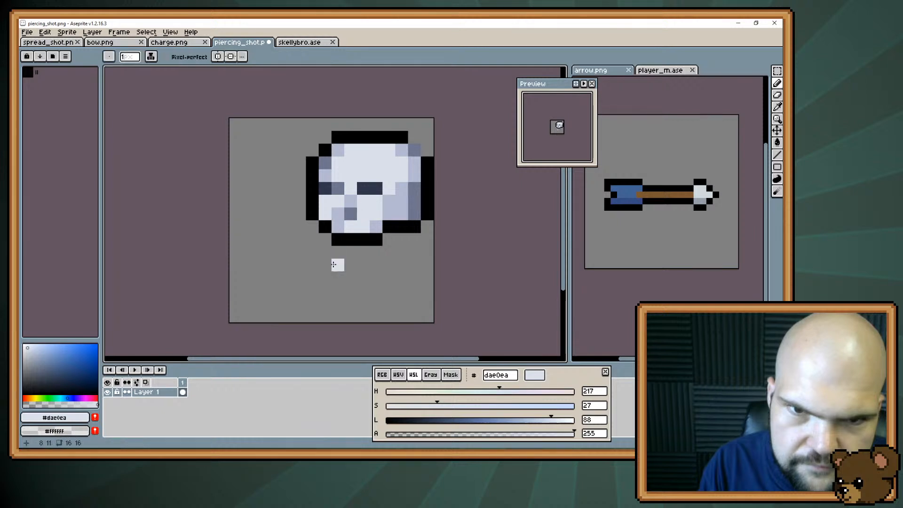
Replace the grey pixel at the skull's upper rear corner with black to close the outline
key(space)
mouse_move(358, 216)
mouse_down()
mouse_move(326, 207)
mouse_move(372, 211)
mouse_up()
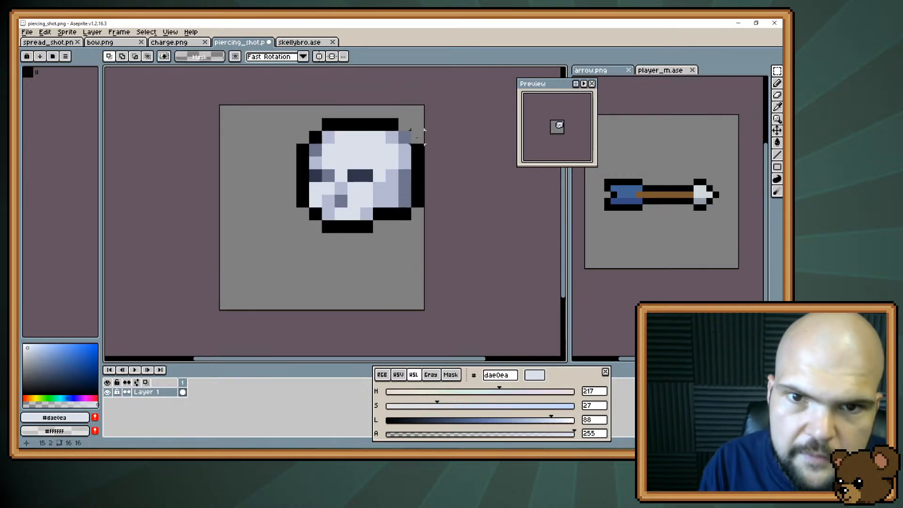
alt+click(415, 149)
click(391, 150)
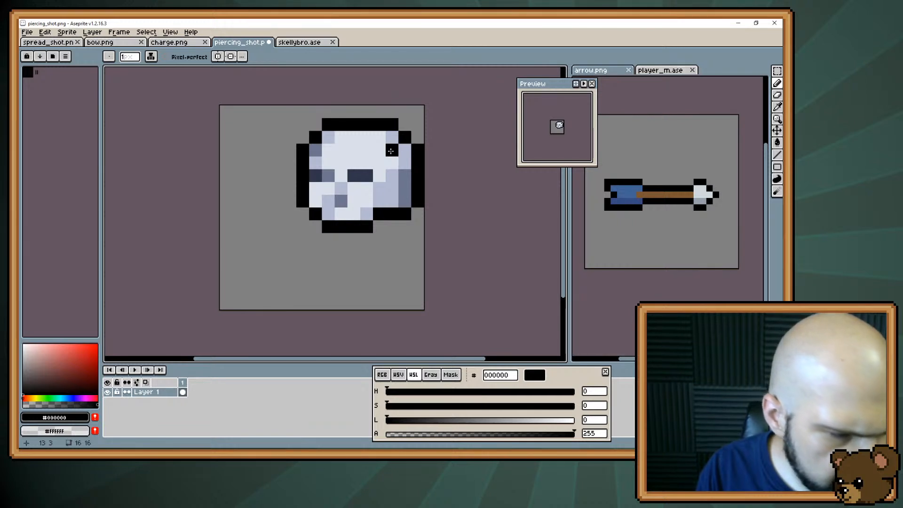
key(ctrl+z)
key(m)
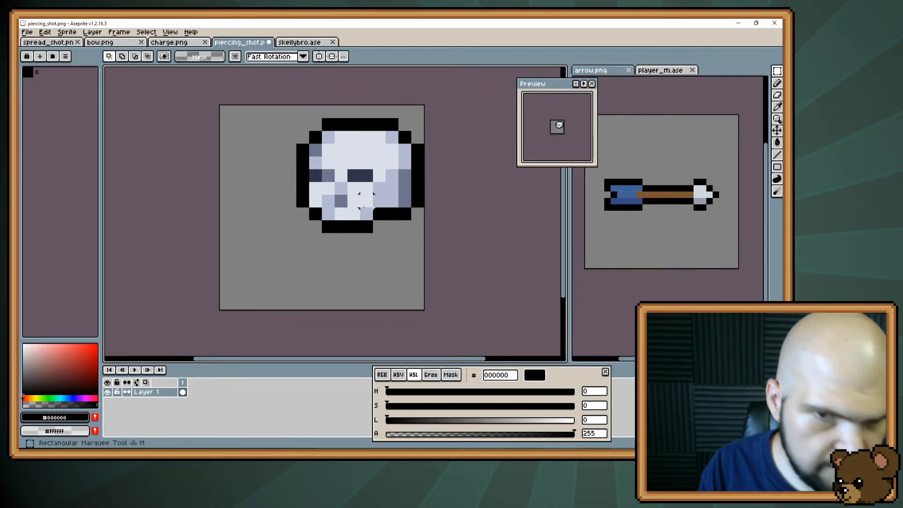
Compare the skull with the charge.png and spread_shot.png icons, and return to piercing_shot.png
drag(413, 129, 281, 273)
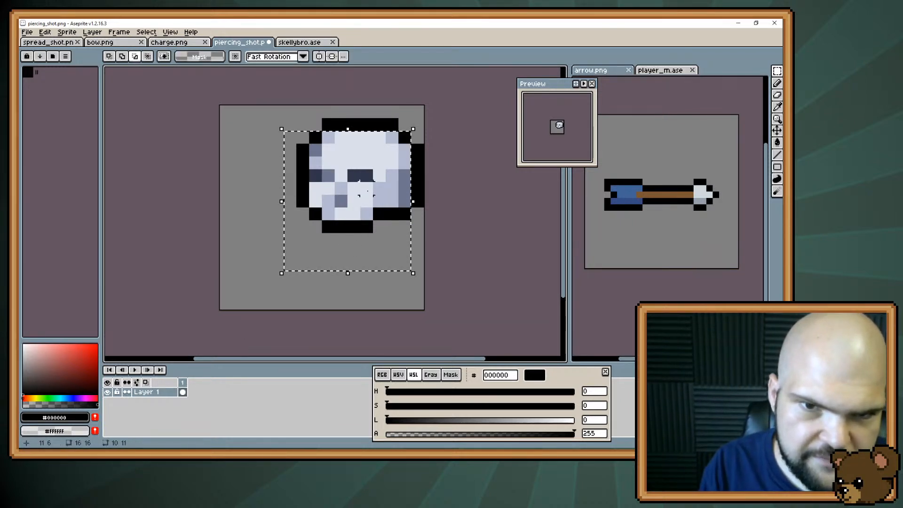
drag(367, 188, 225, 328)
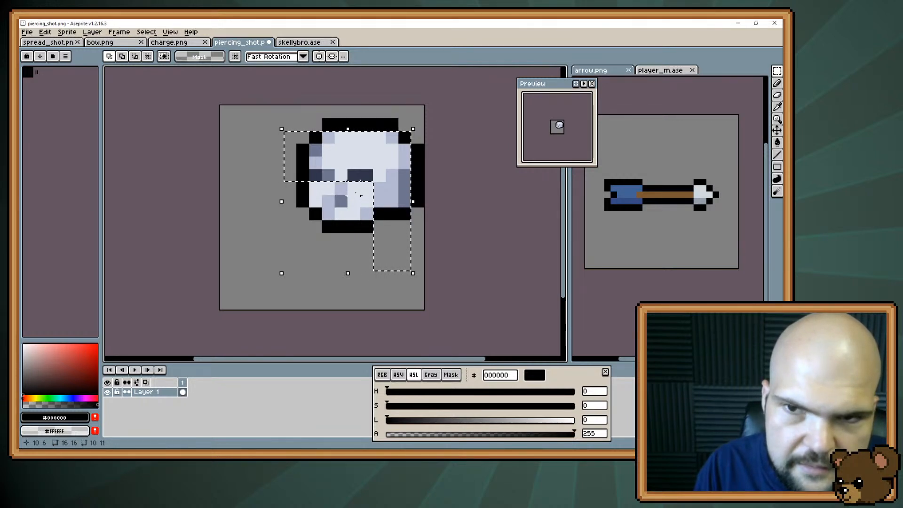
click(174, 44)
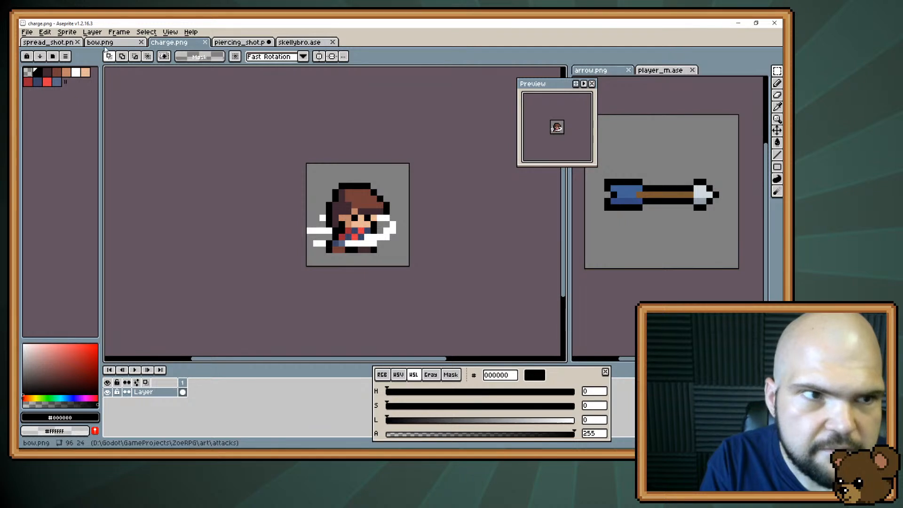
click(60, 43)
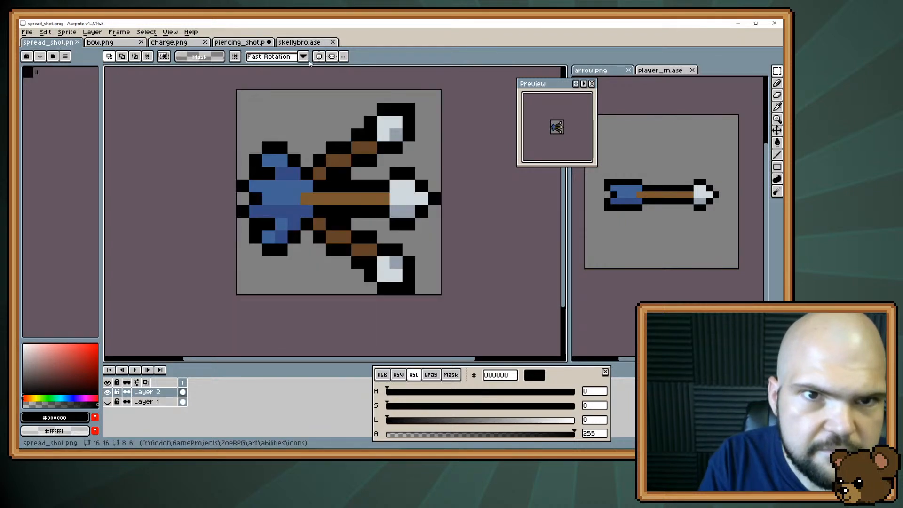
click(258, 45)
Move the whole skull five pixels down and one pixel to the left on the canvas, and deselect it
drag(354, 192, 374, 189)
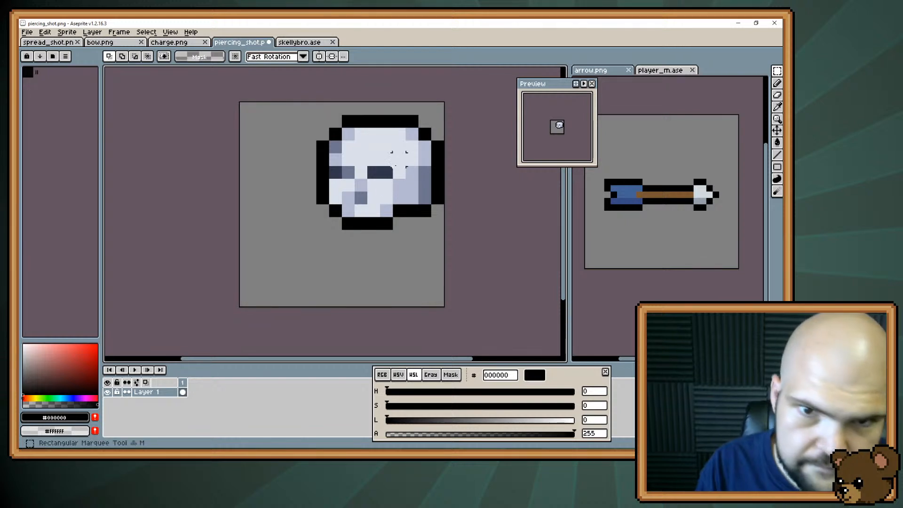
drag(438, 117, 306, 227)
drag(381, 168, 368, 239)
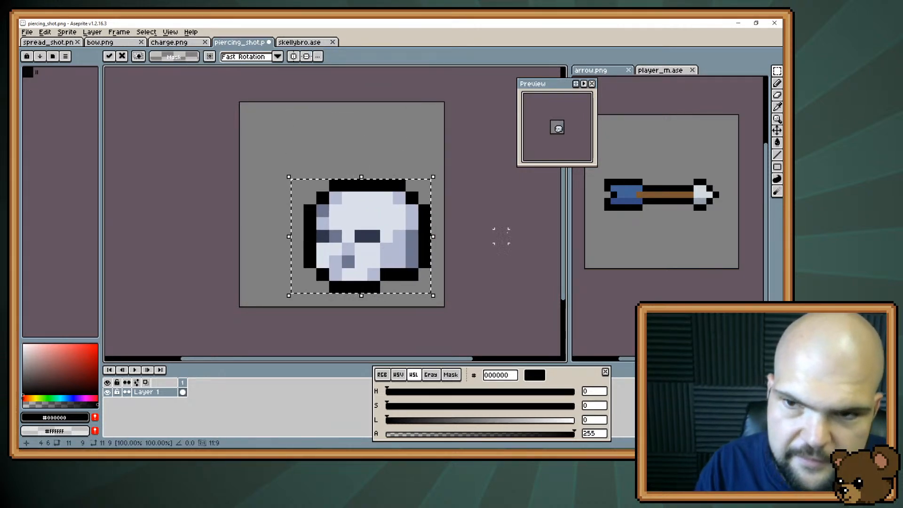
key(ctrl+d)
Draw a diagonal arrow shaft in the reference arrow's brown #795731, from the canvas's upper-left corner to the skull's nearer eye socket
alt+click(662, 194)
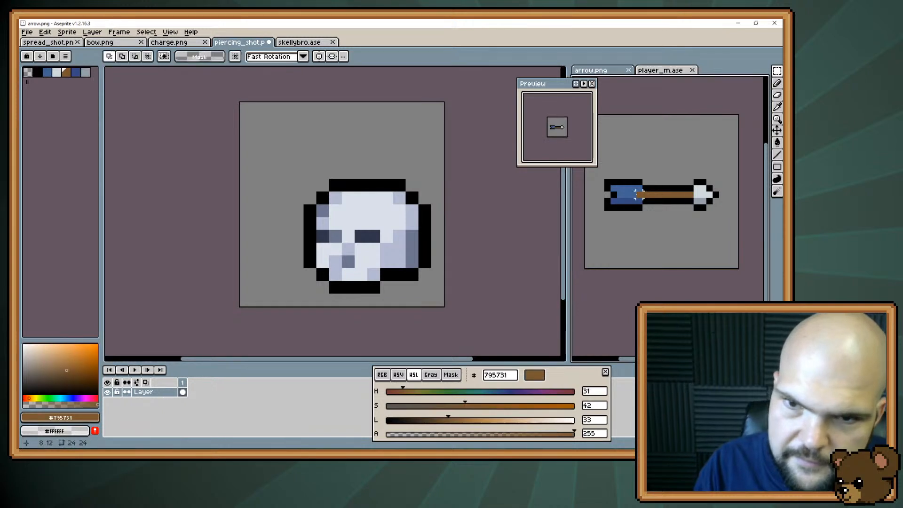
key(b)
mouse_move(360, 221)
mouse_down()
mouse_move(342, 217)
mouse_move(257, 120)
mouse_move(292, 158)
mouse_move(269, 136)
mouse_move(255, 138)
mouse_up()
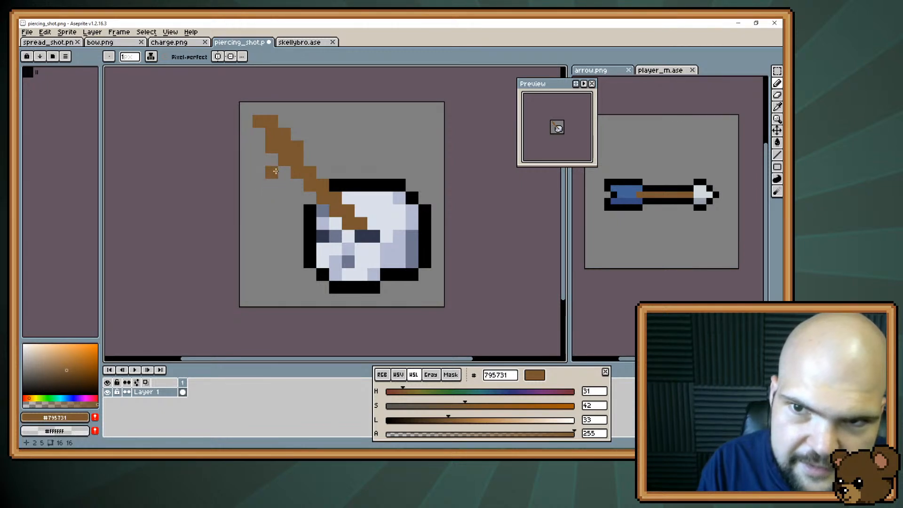
key(ctrl+z)
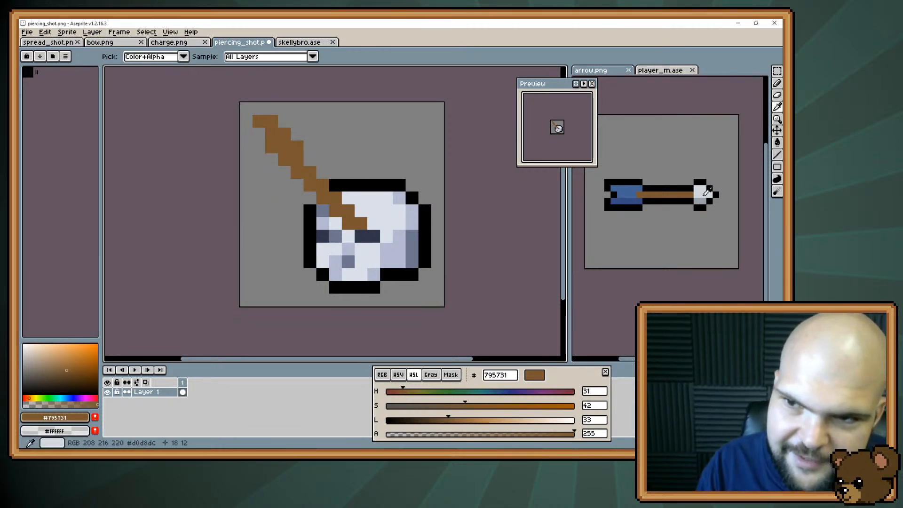
Extend the brown shaft one pixel into the nearer eye socket and erase the extra pixel at its upper end
alt+click(701, 195)
click(372, 236)
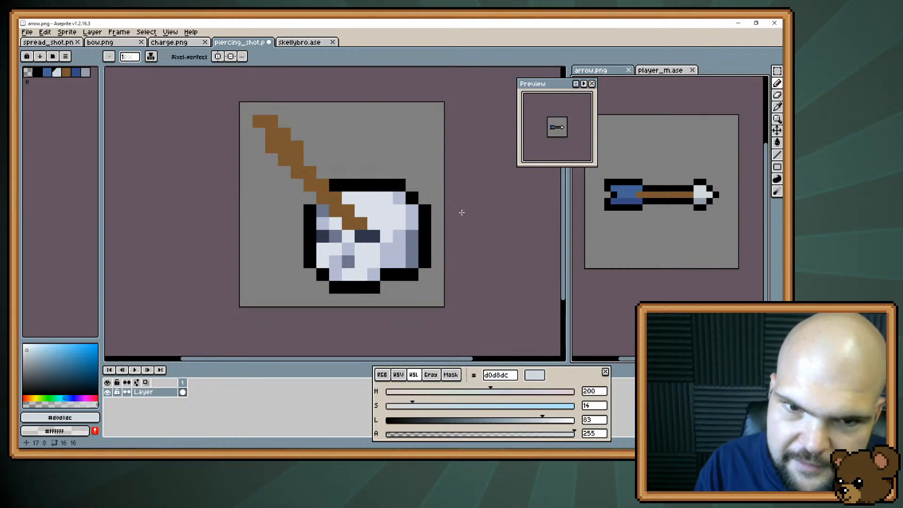
alt+click(364, 223)
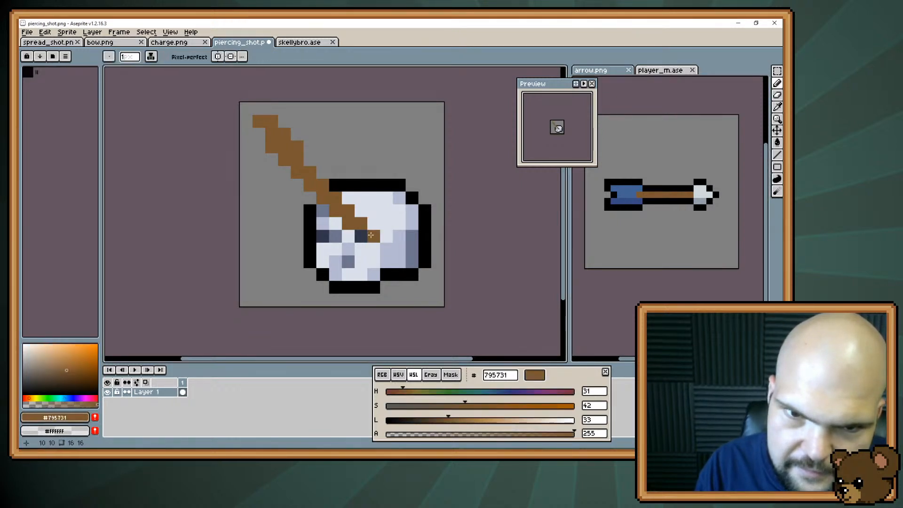
click(368, 236)
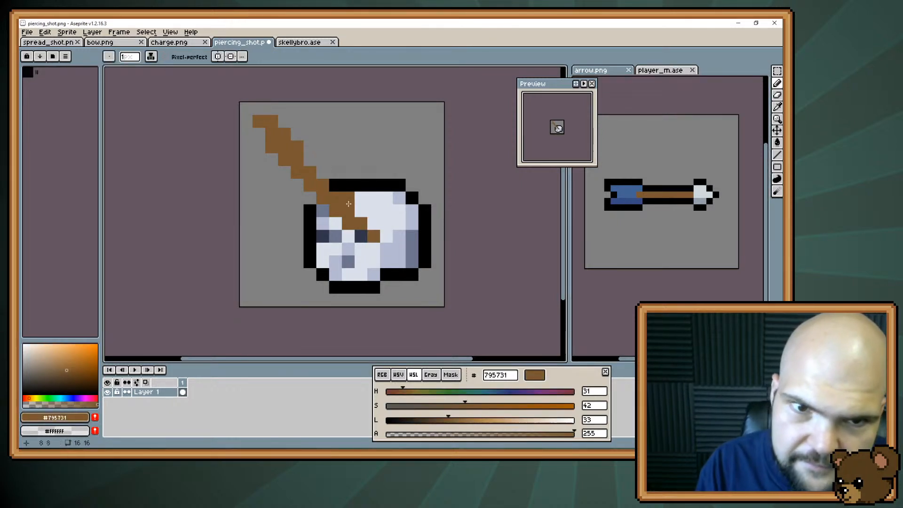
alt+click(306, 145)
click(271, 121)
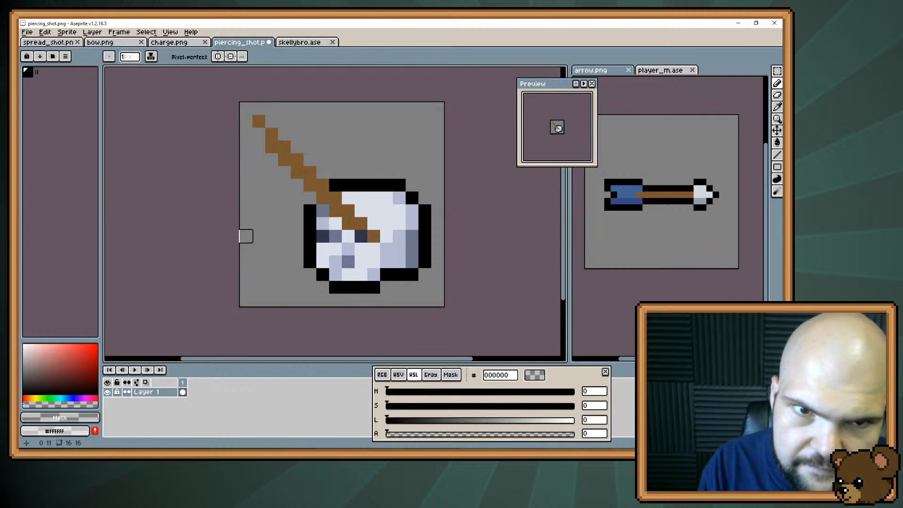
Paint stepped fletching over the shaft's upper end in the reference arrow's blue #426294
alt+click(629, 195)
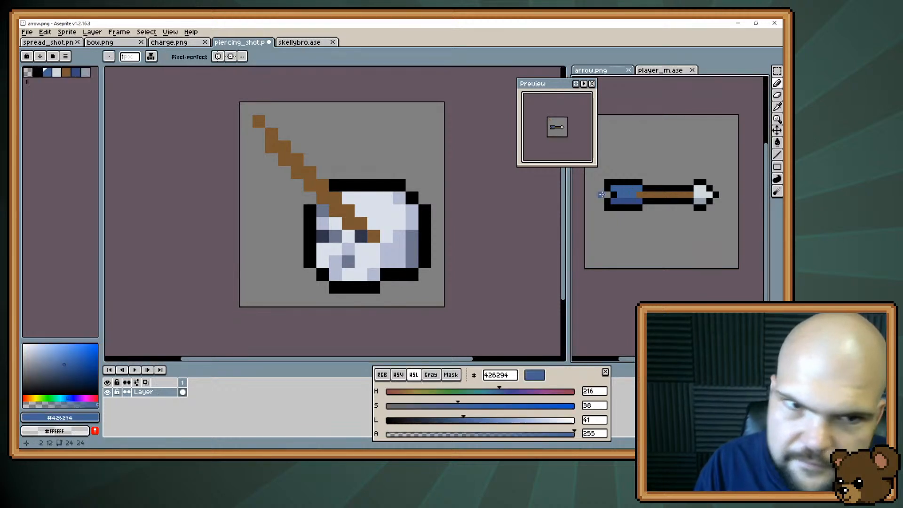
drag(259, 121, 270, 133)
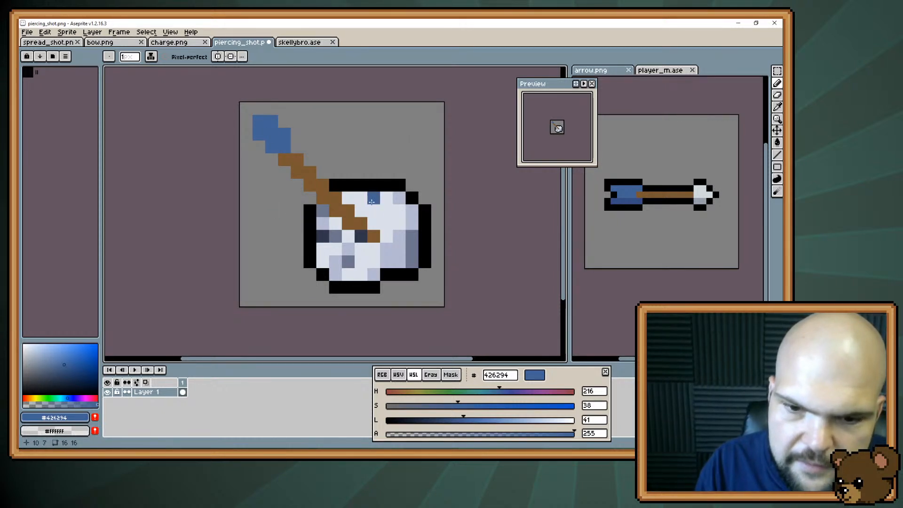
drag(546, 423, 576, 420)
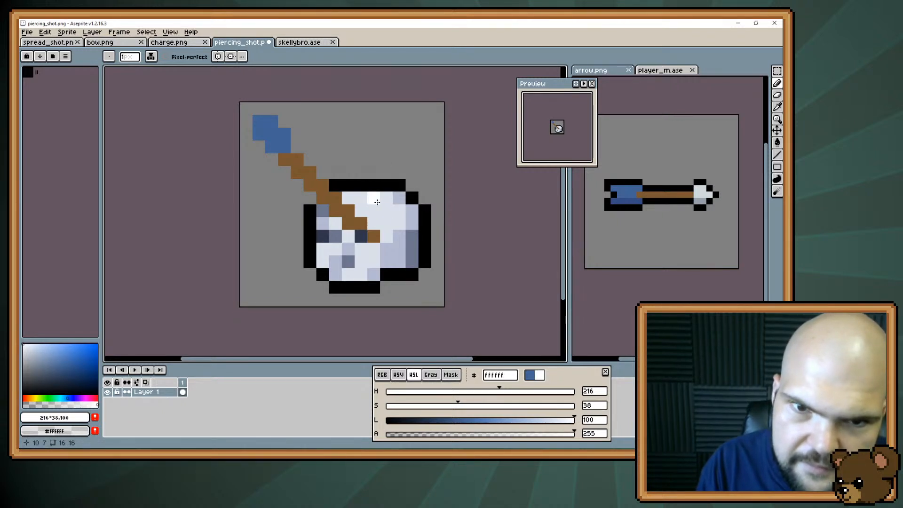
click(373, 185)
drag(404, 213, 436, 194)
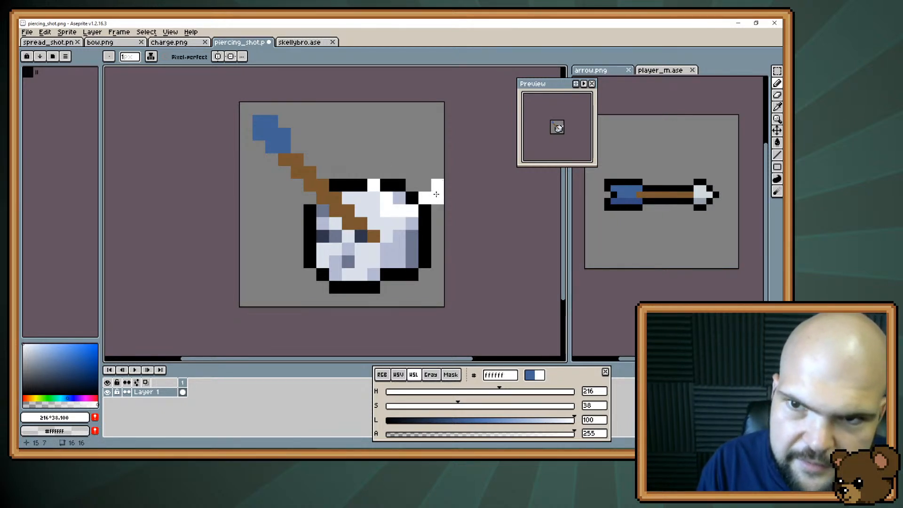
drag(335, 236, 284, 249)
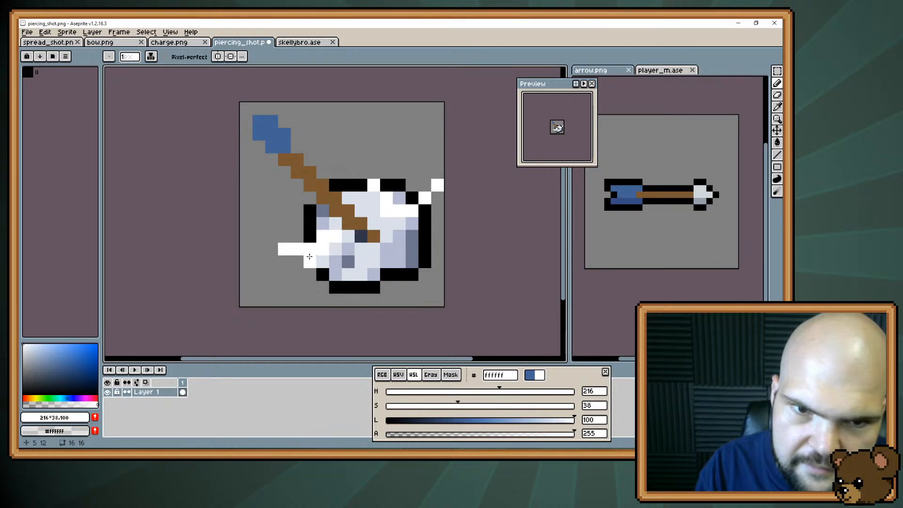
drag(361, 249, 335, 287)
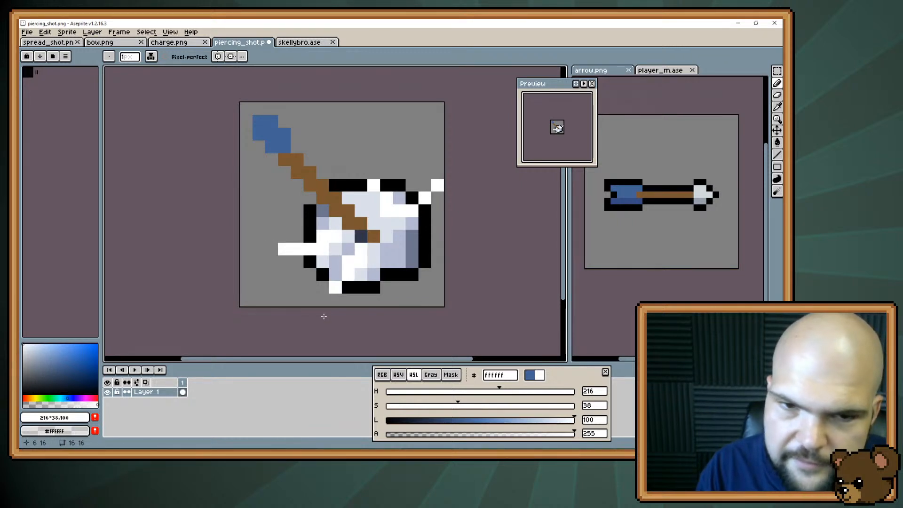
key(ctrl+z)
key(ctrl+z)
key(ctrl+z)
key(ctrl+z)
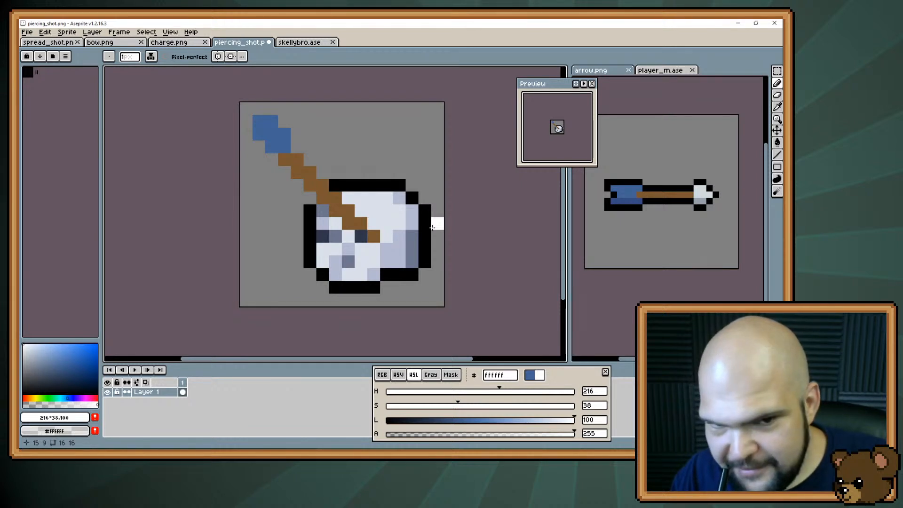
Draw a crack in the skull's grey-blue #6d758d from the shaft's tip diagonally up towards the upper rear, replacing the first attempt
alt+click(410, 219)
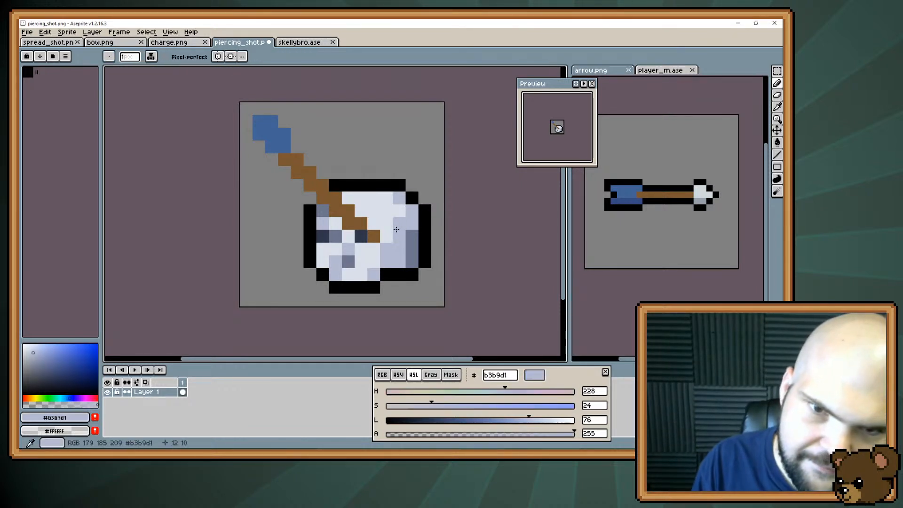
alt+click(410, 232)
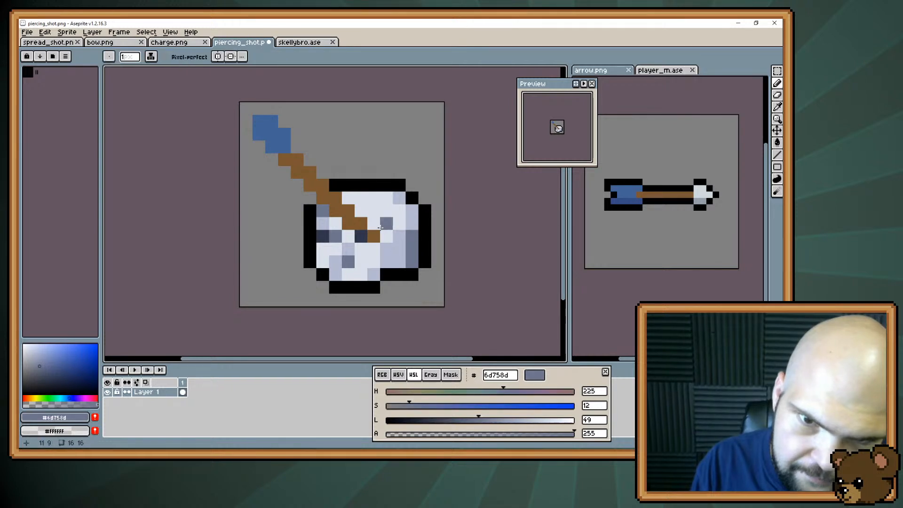
click(387, 224)
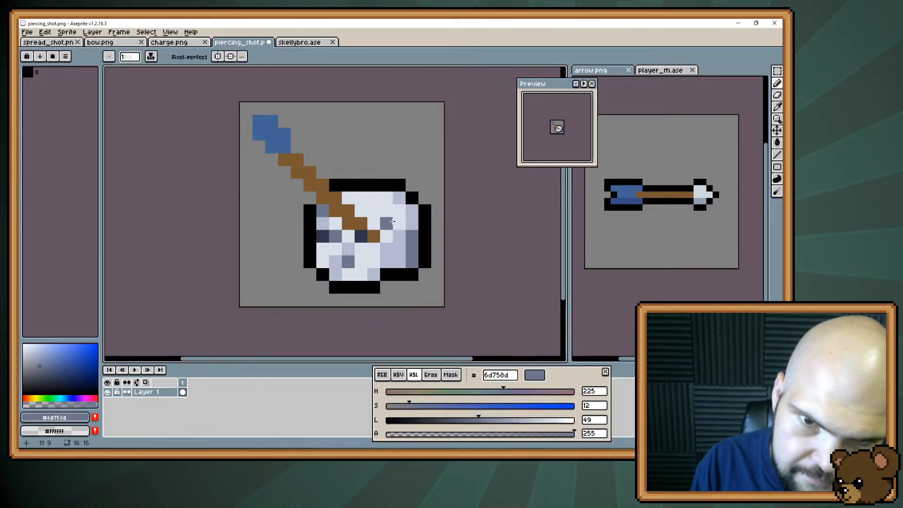
click(385, 213)
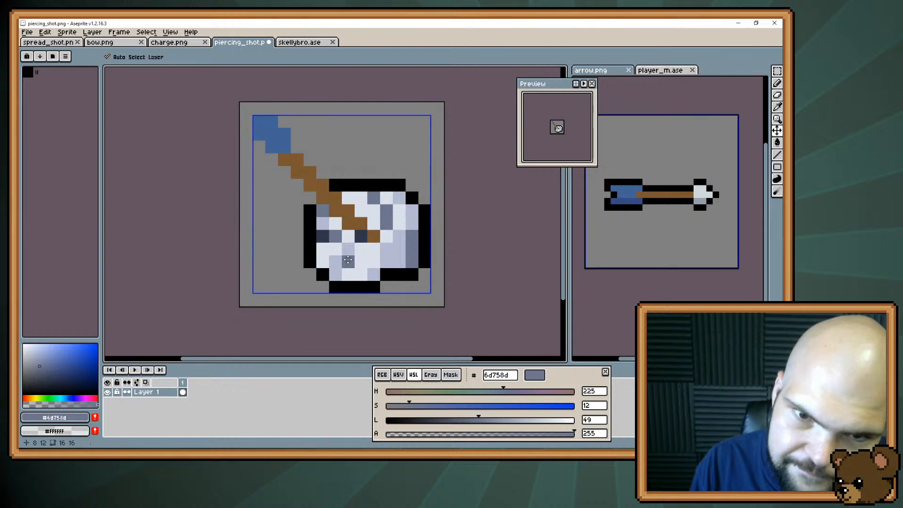
key(ctrl+z)
key(ctrl+z)
key(ctrl+z)
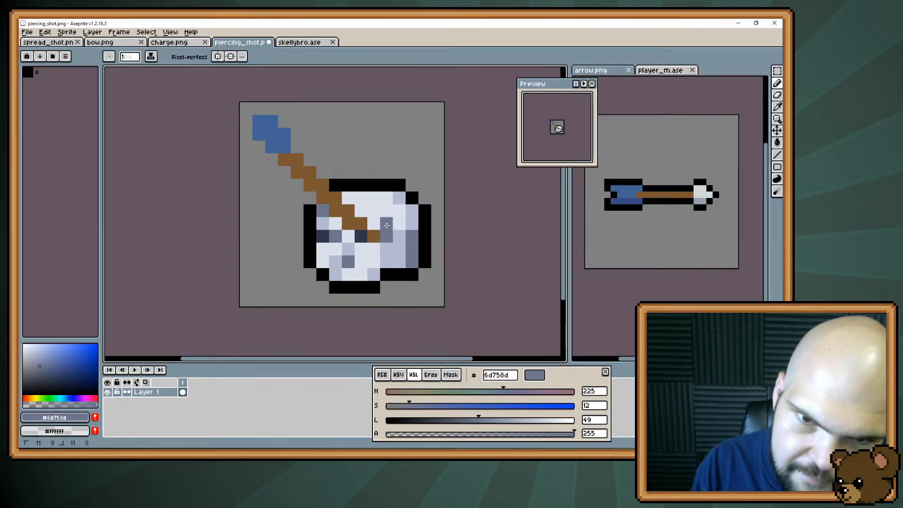
click(386, 225)
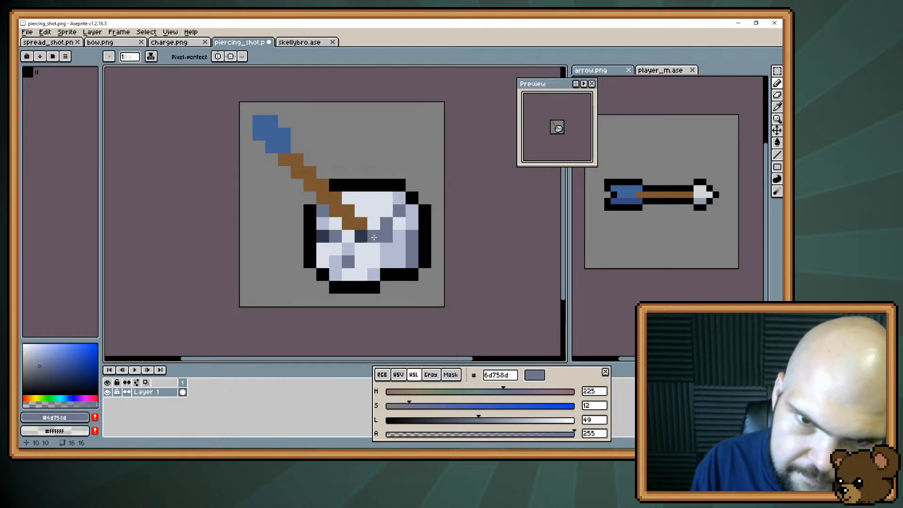
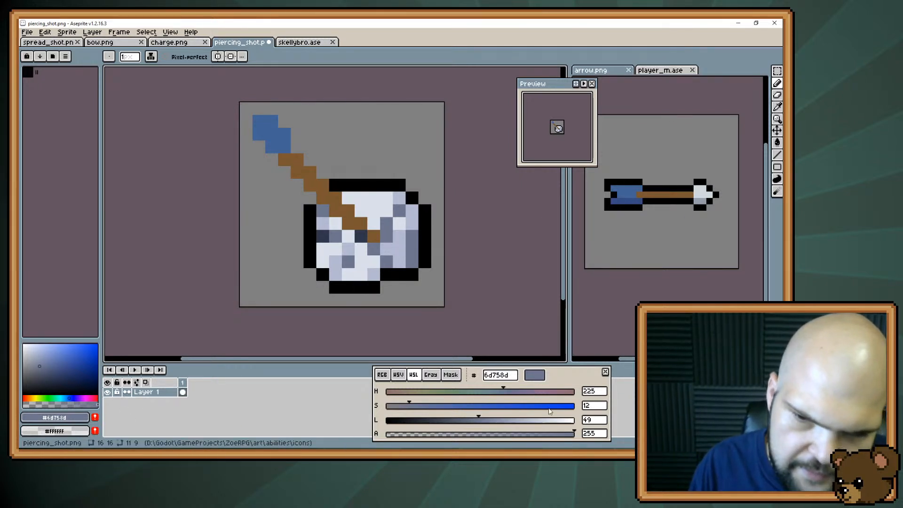
Paint a black outline pixel under the shaft's entry into the skull and erase the two adjacent outline corner pixels
click(572, 420)
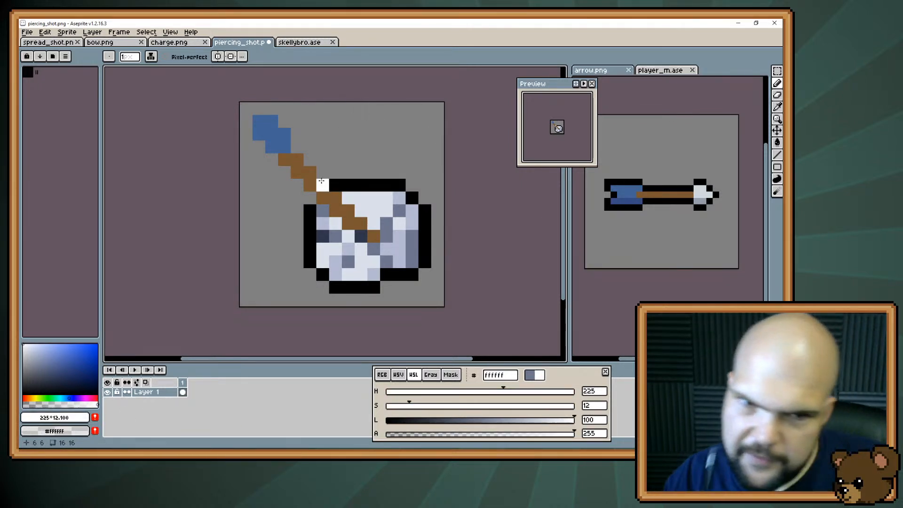
key(i)
alt+click(310, 211)
click(324, 210)
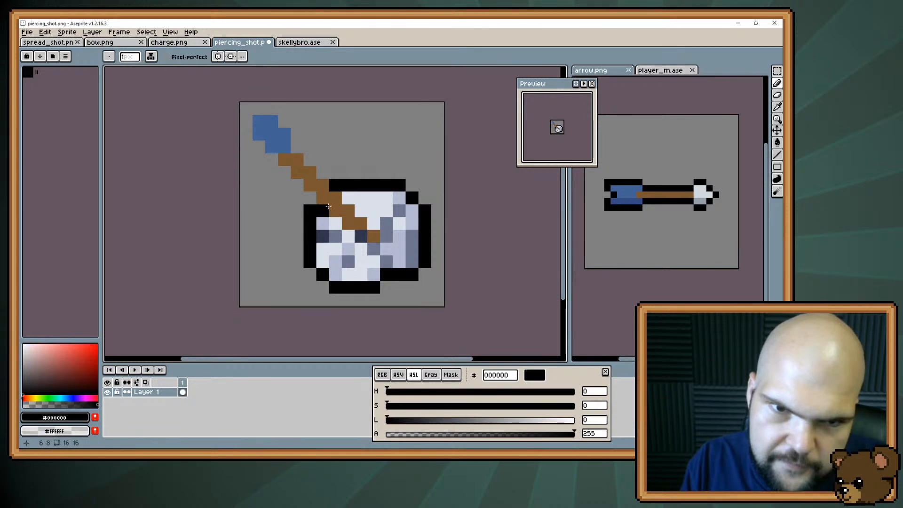
key(e)
click(336, 185)
key(b)
key(e)
click(310, 211)
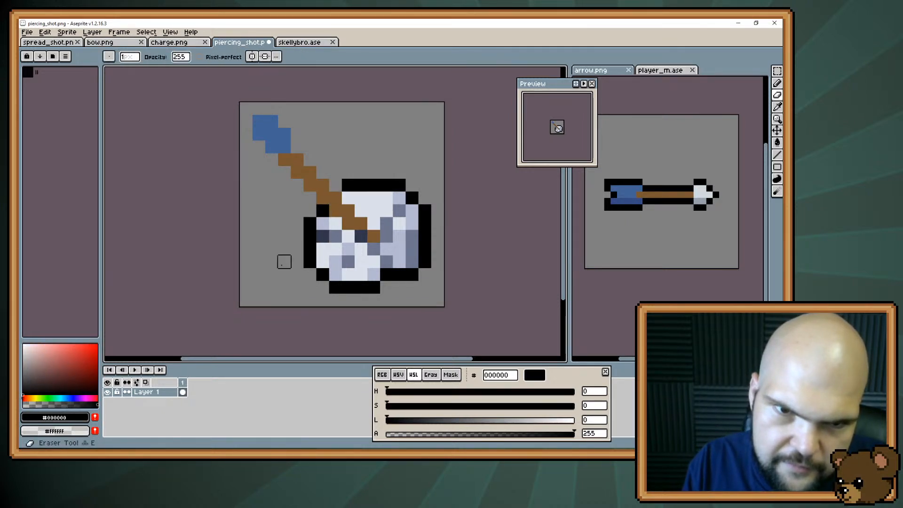
key(b)
click(331, 247)
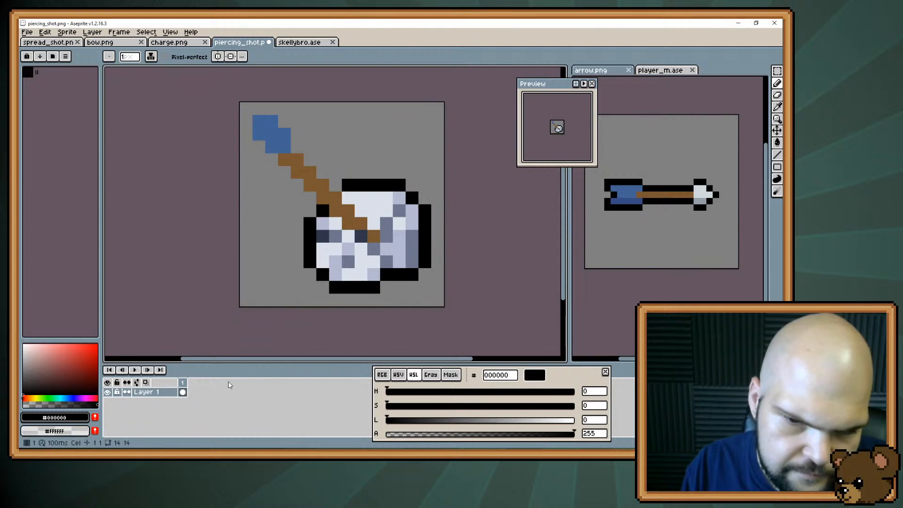
Try painting white impact rays outward from the arrow's tip across the skull's top, upper rear corner and back
drag(562, 423, 574, 421)
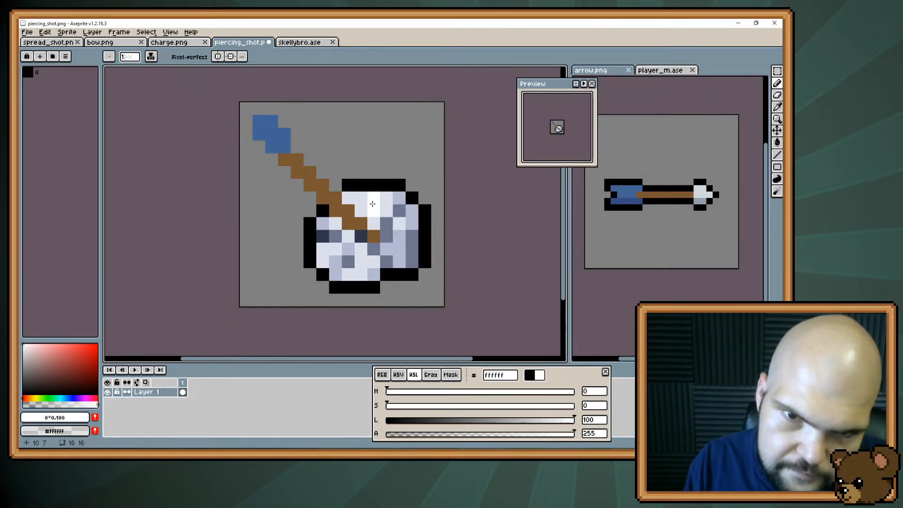
key(i)
click(399, 212)
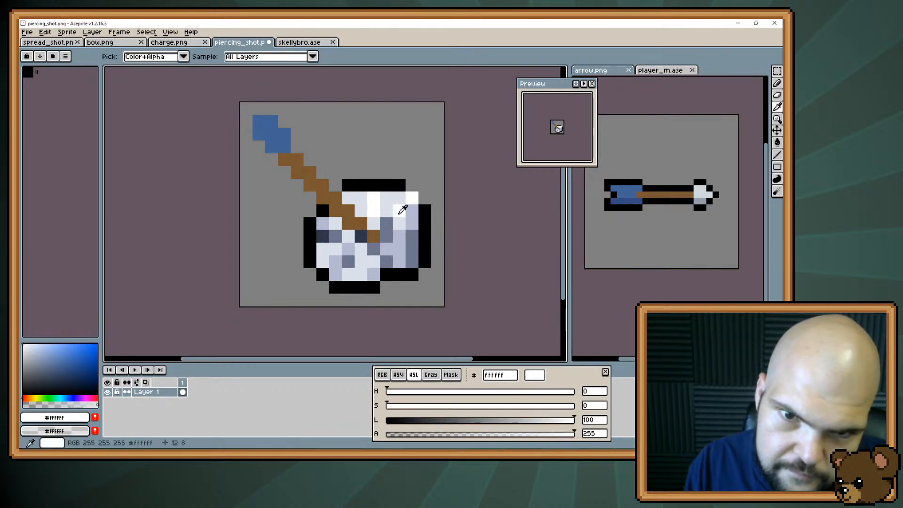
click(410, 237)
click(425, 236)
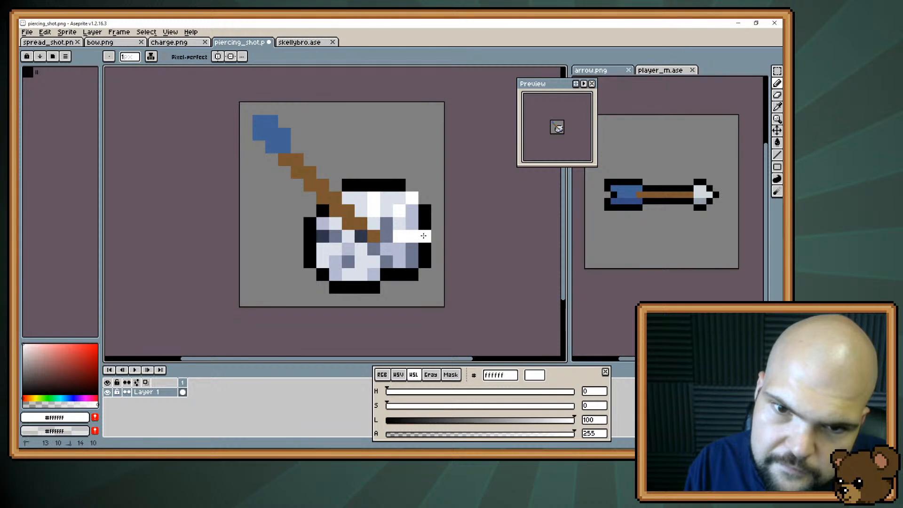
click(425, 185)
click(374, 185)
click(374, 172)
click(349, 258)
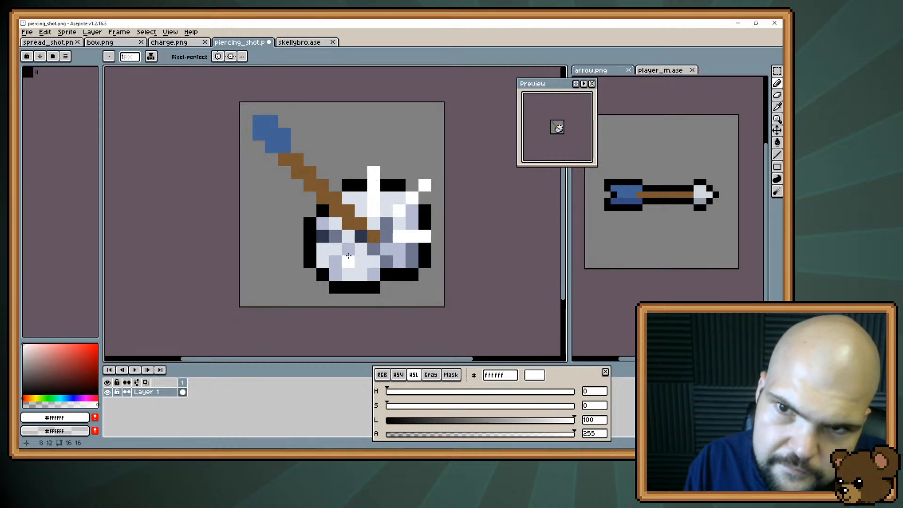
click(361, 184)
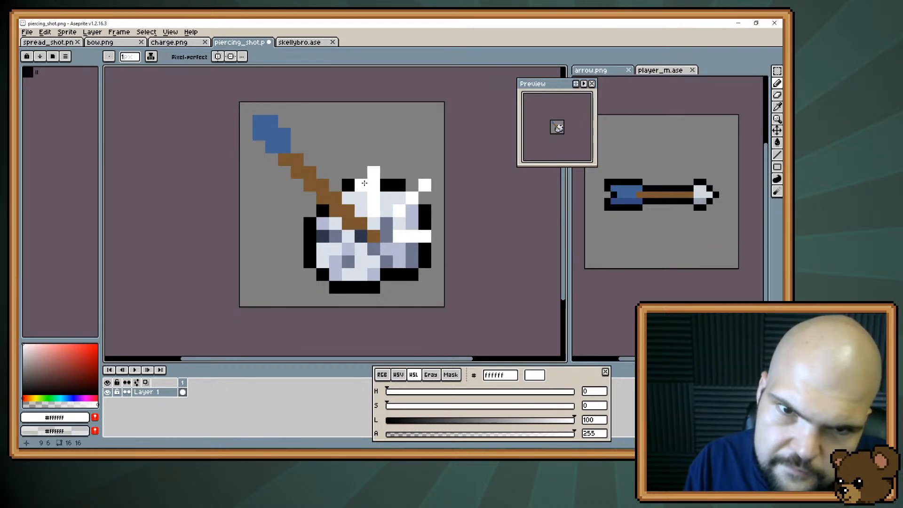
click(361, 173)
Erase the original upward ray outside the skull and repaint the black outline beside its shifted replacement
key(alt)
alt+click(396, 158)
click(374, 173)
click(374, 185)
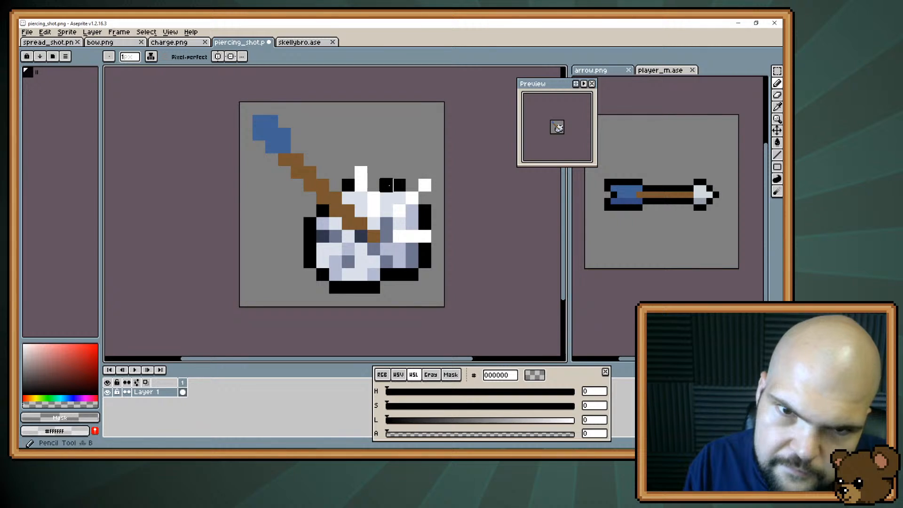
alt+click(386, 185)
click(375, 185)
click(335, 273)
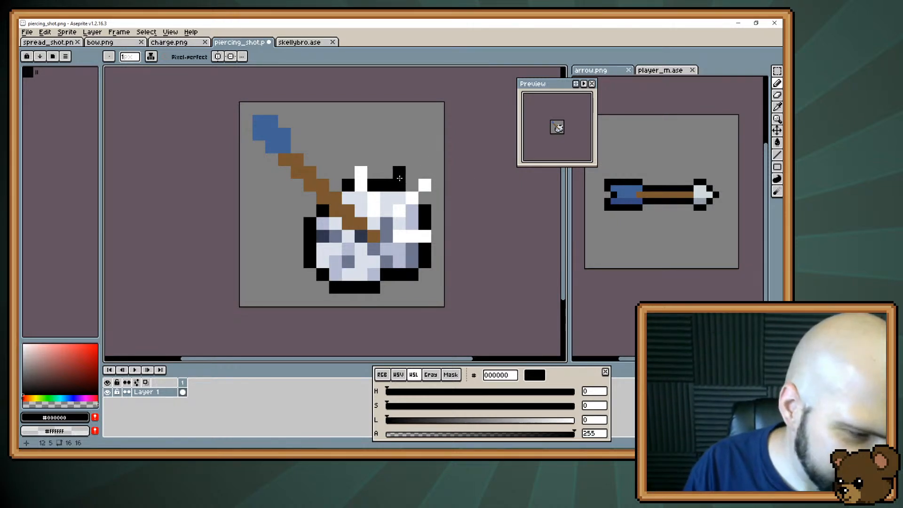
Try moving a selected chunk of the skull's upper edge away from the skull, and undo the move
key(m)
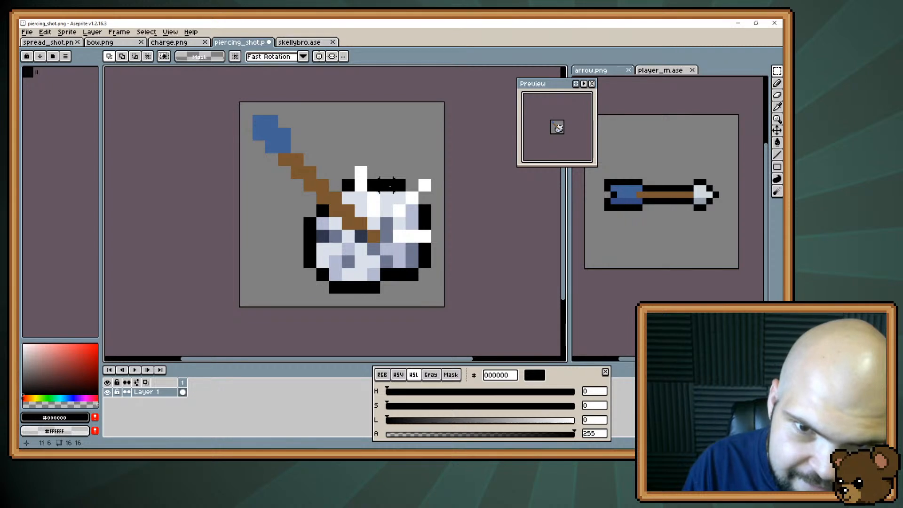
mouse_move(390, 186)
mouse_down()
mouse_move(399, 212)
mouse_move(401, 160)
mouse_up()
right_click(399, 212)
click(399, 210)
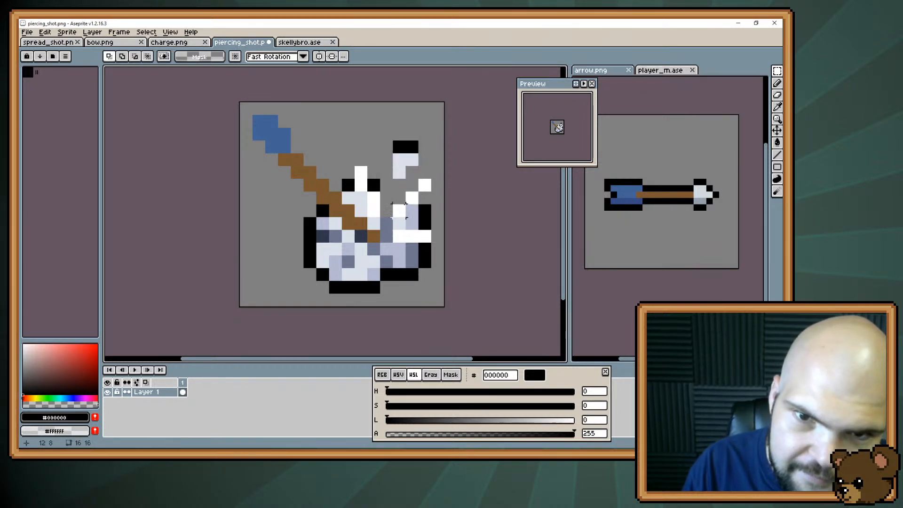
key(b)
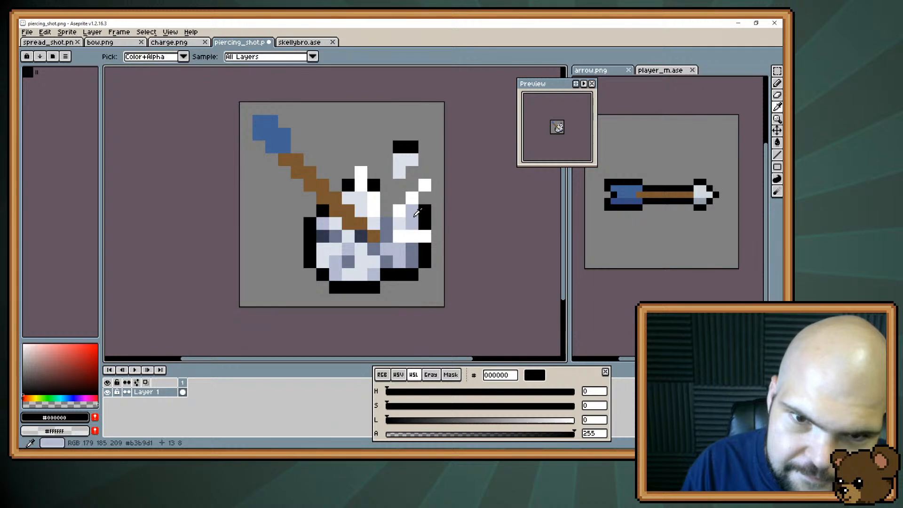
key(ctrl+z)
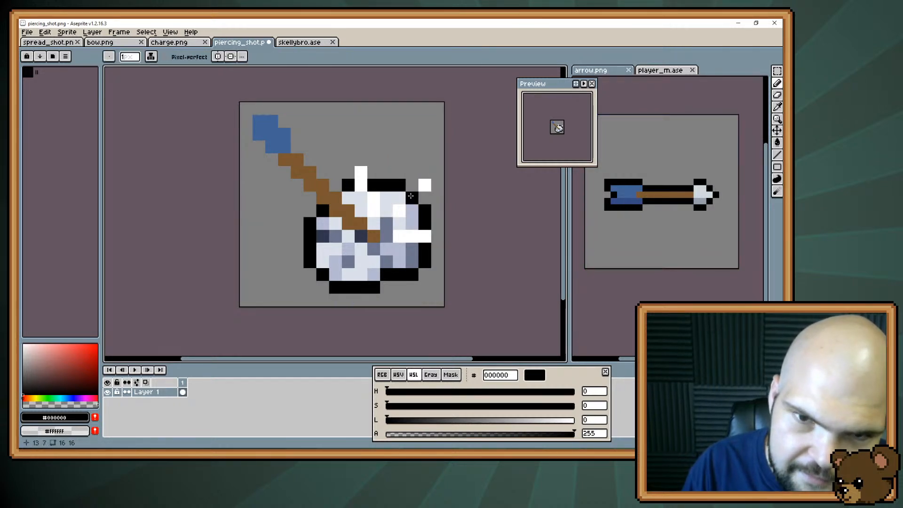
Erase the upward white ray above the skull, fill its inner part with bone #dae0ea and restore the black outline
key(alt)
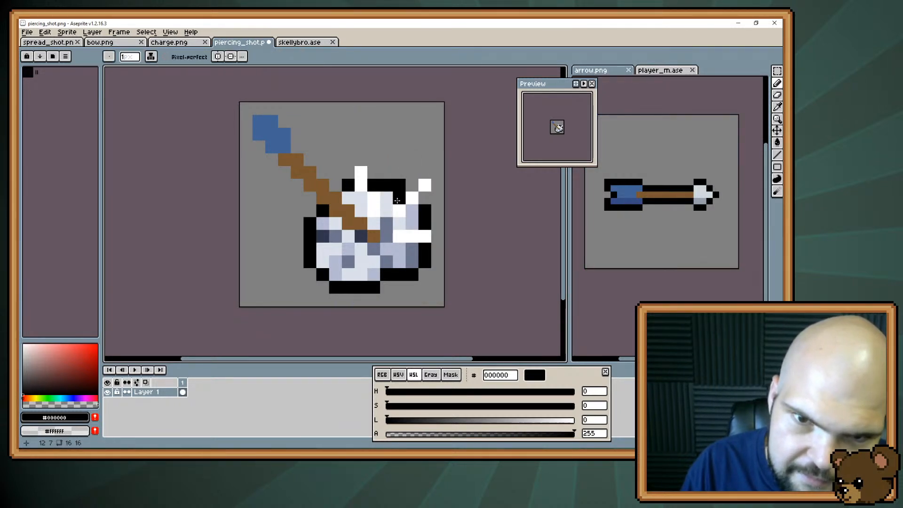
alt+click(397, 201)
click(372, 174)
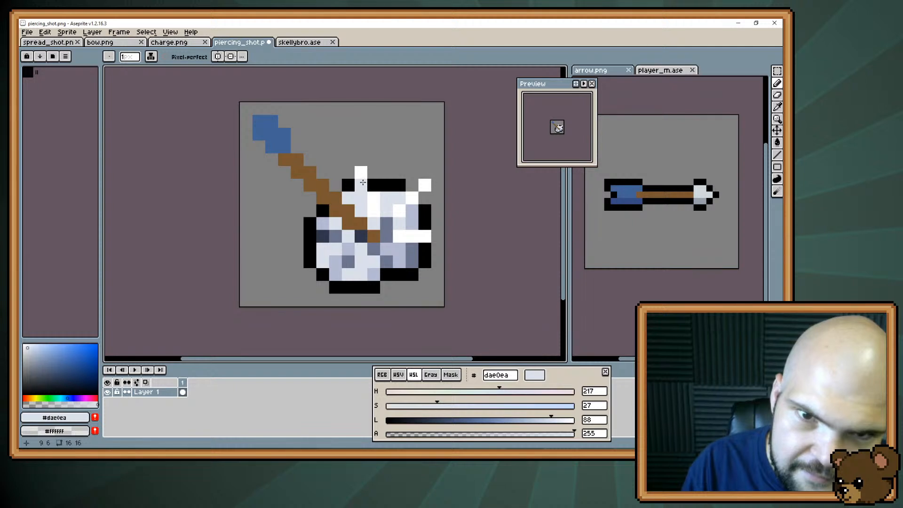
key(e)
drag(361, 172, 361, 185)
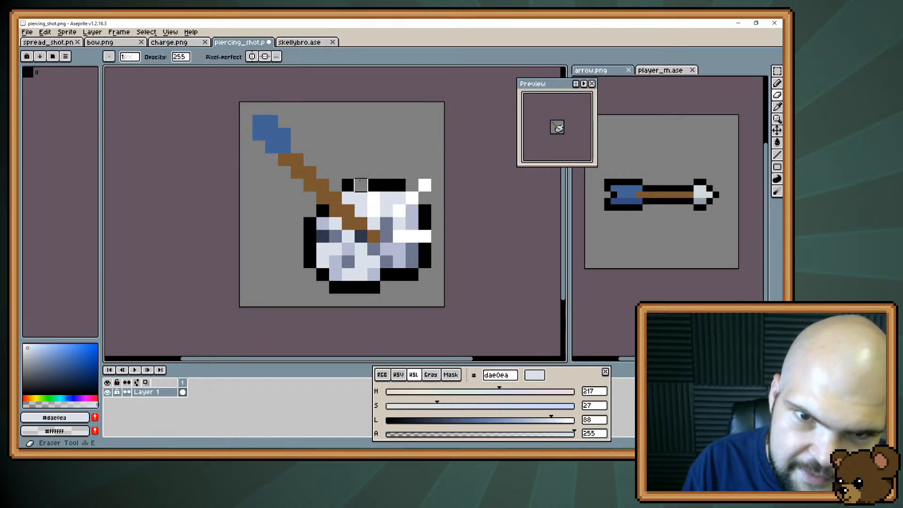
key(b)
alt+click(375, 185)
click(361, 184)
alt+click(387, 208)
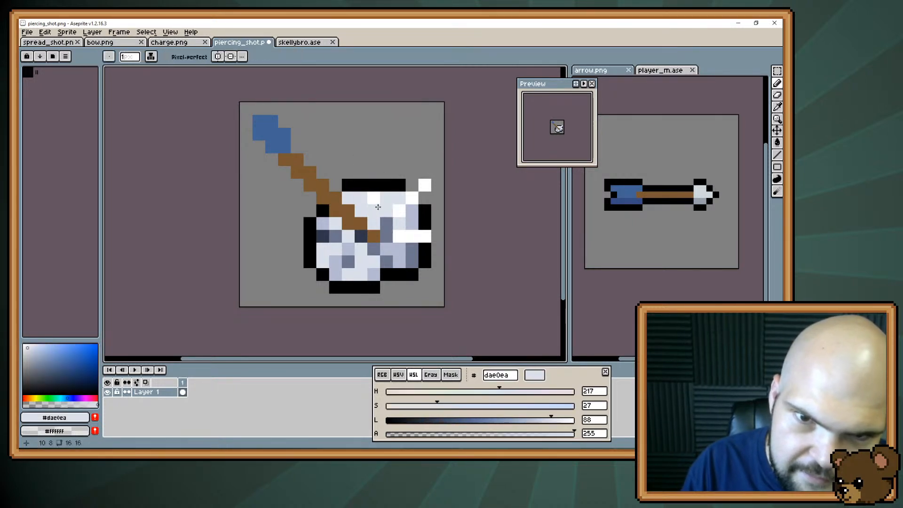
Undo the ray edits back to the skull without any white impact rays
key(ctrl+z)
key(ctrl+z)
key(ctrl+z)
key(ctrl+z)
key(ctrl+z)
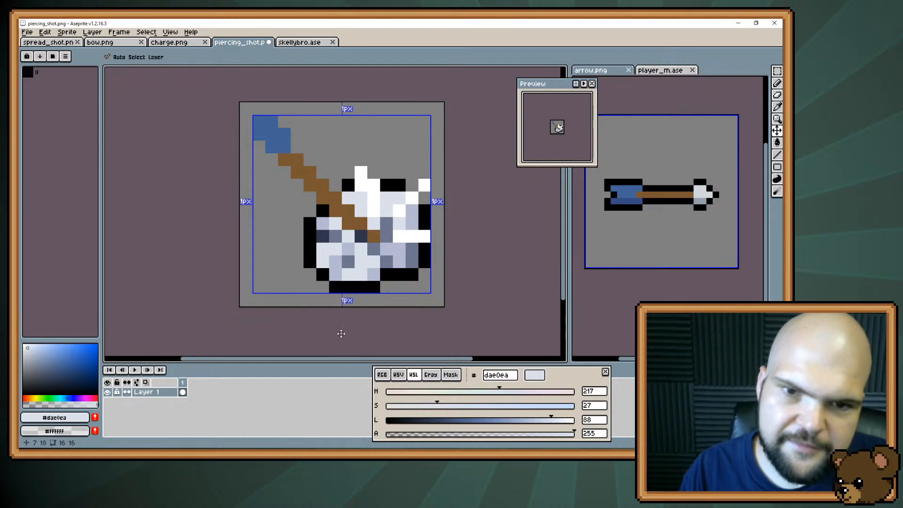
key(ctrl+z)
key(ctrl+z)
key(ctrl+z)
key(ctrl+z)
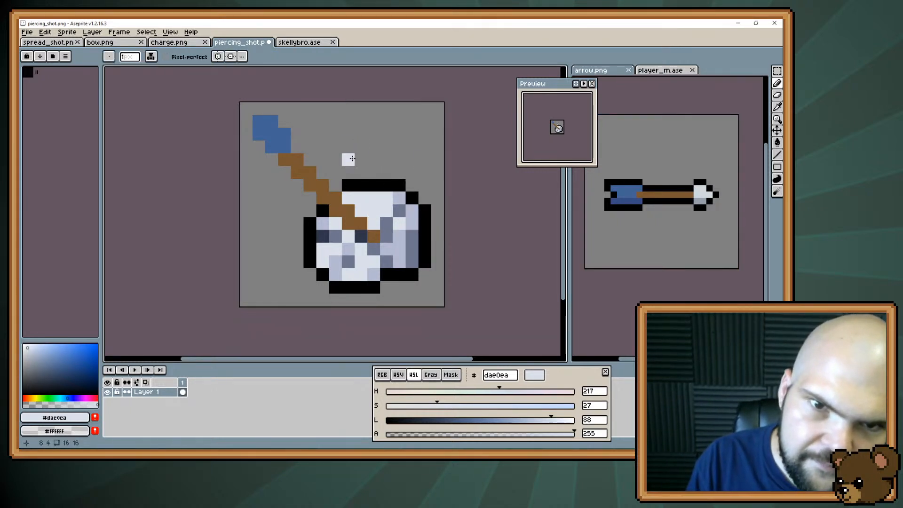
Paint two small bone fragments in #dae0ea above the skull and shade them with #b3b9d1
drag(348, 159, 333, 152)
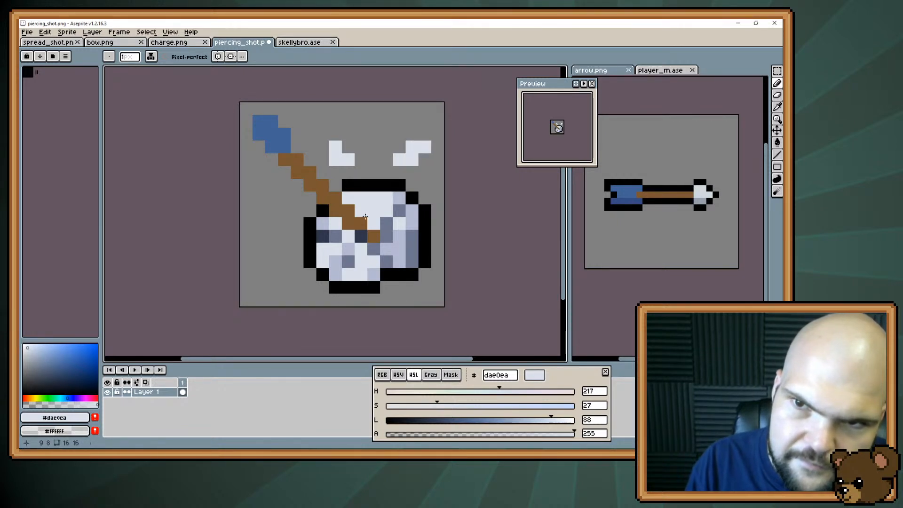
alt+click(399, 210)
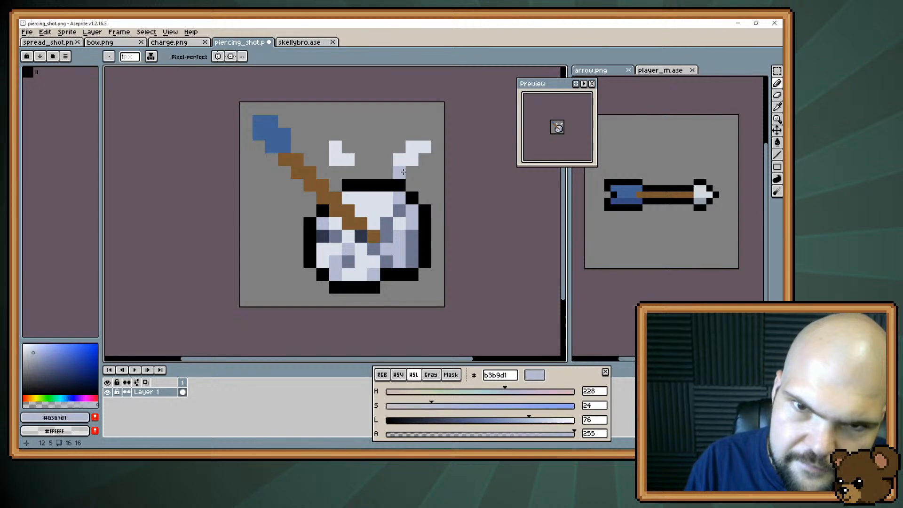
click(399, 160)
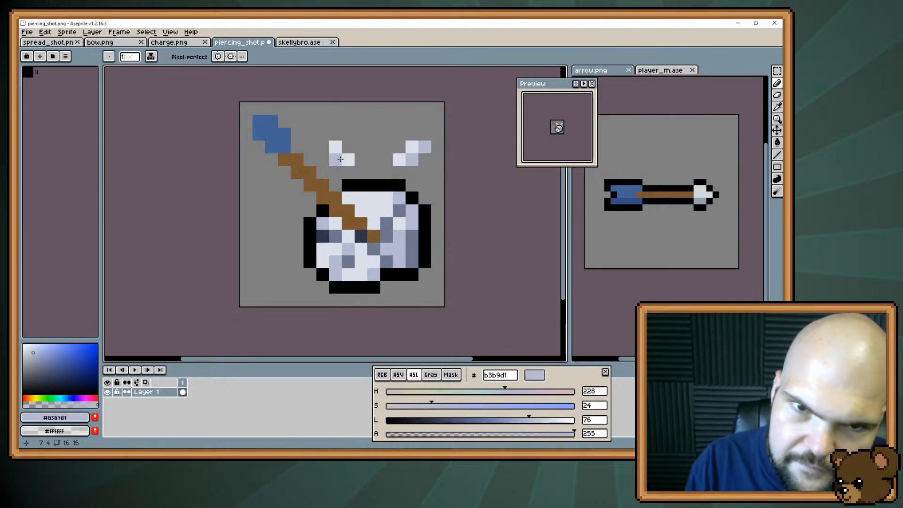
alt+click(335, 163)
click(347, 161)
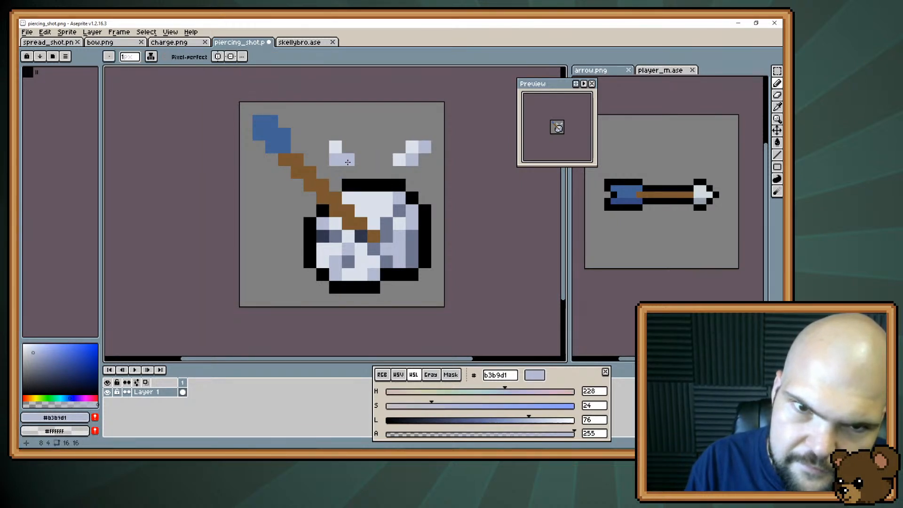
Reshape the fragment nearer the arrow into a two-pixel-wide chunk in #b3b9d1 with a single pixel at its lower end
alt+click(332, 156)
click(334, 149)
alt+click(334, 172)
click(335, 160)
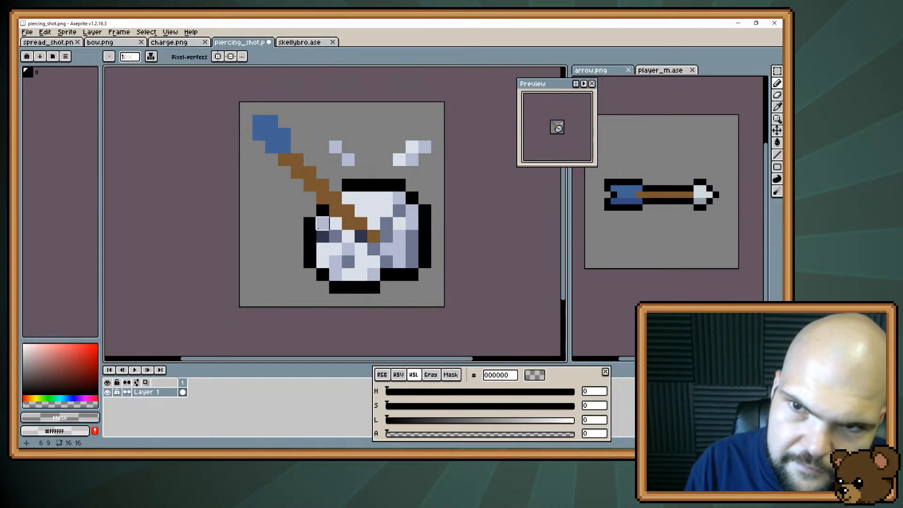
alt+click(348, 158)
click(347, 148)
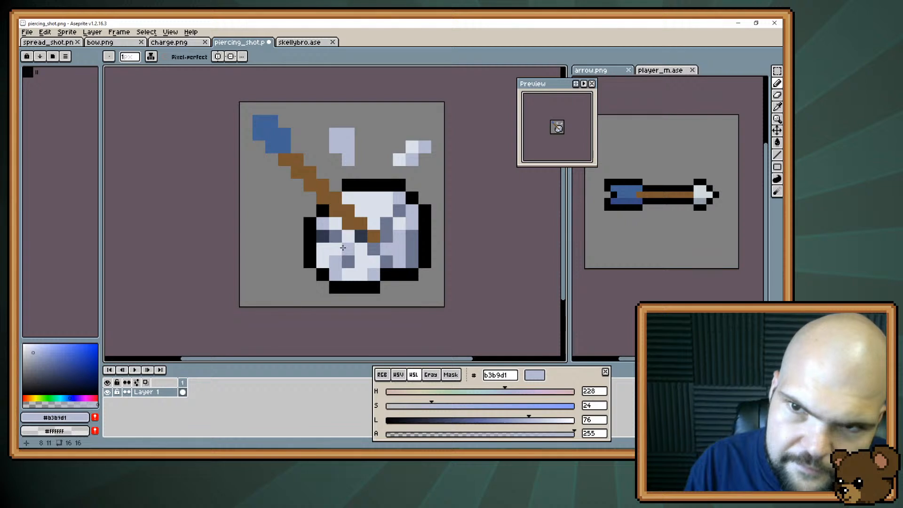
Outline the fragment nearer the arrow in black and shorten it by one pixel at the top
alt+click(384, 190)
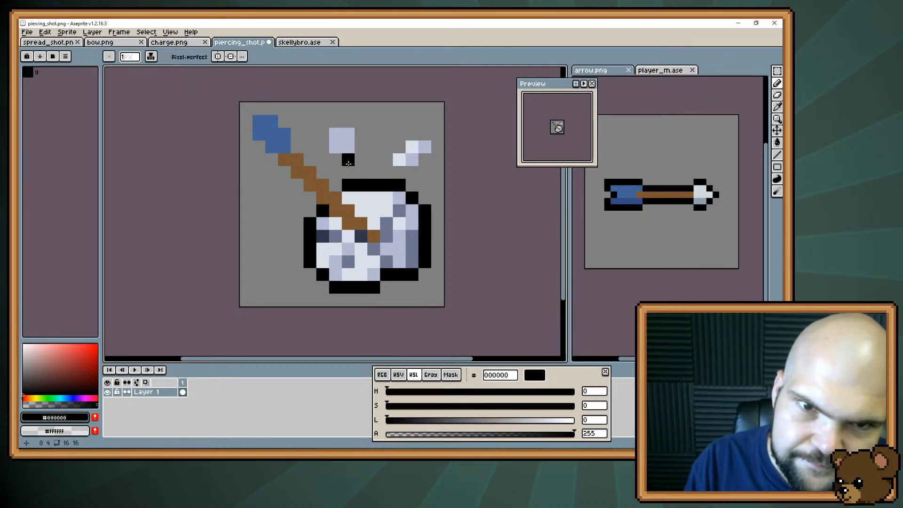
drag(332, 158, 324, 138)
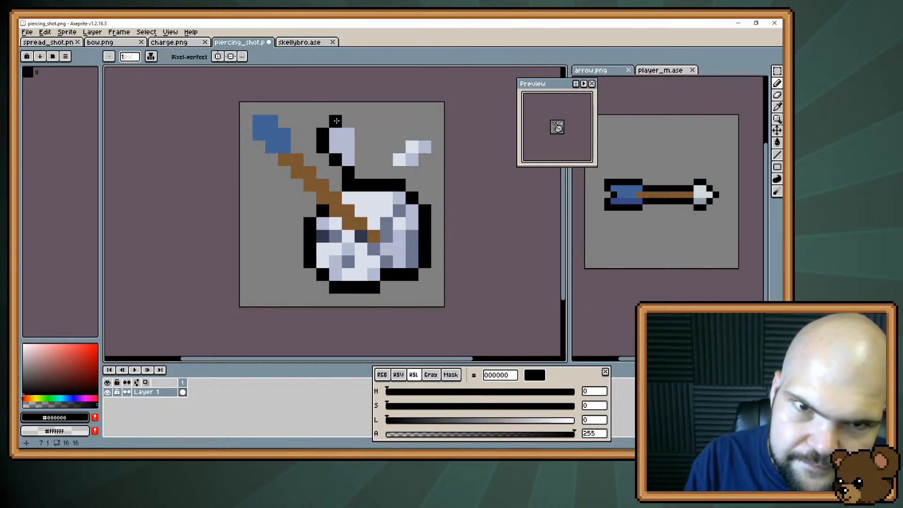
click(323, 210)
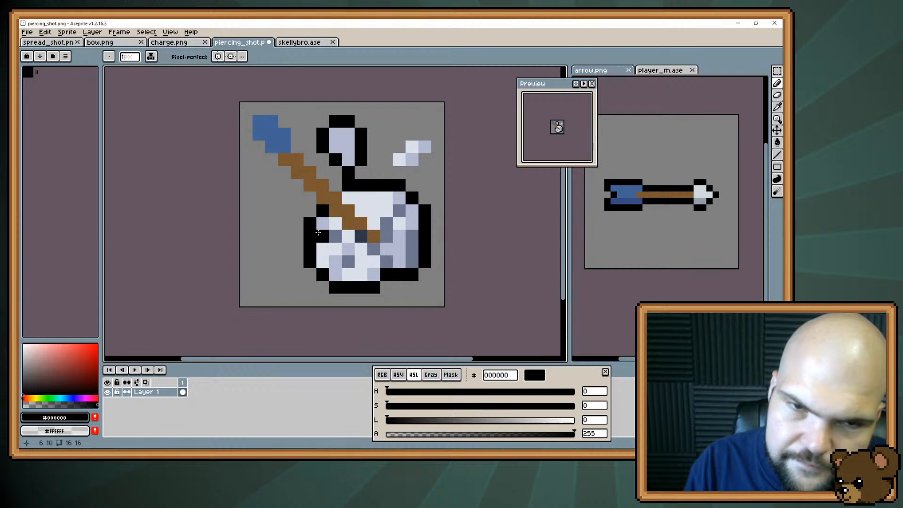
mouse_move(336, 134)
mouse_down()
mouse_move(356, 132)
mouse_move(323, 122)
mouse_move(374, 121)
mouse_move(335, 135)
mouse_up()
key(e)
click(361, 134)
key(b)
click(336, 135)
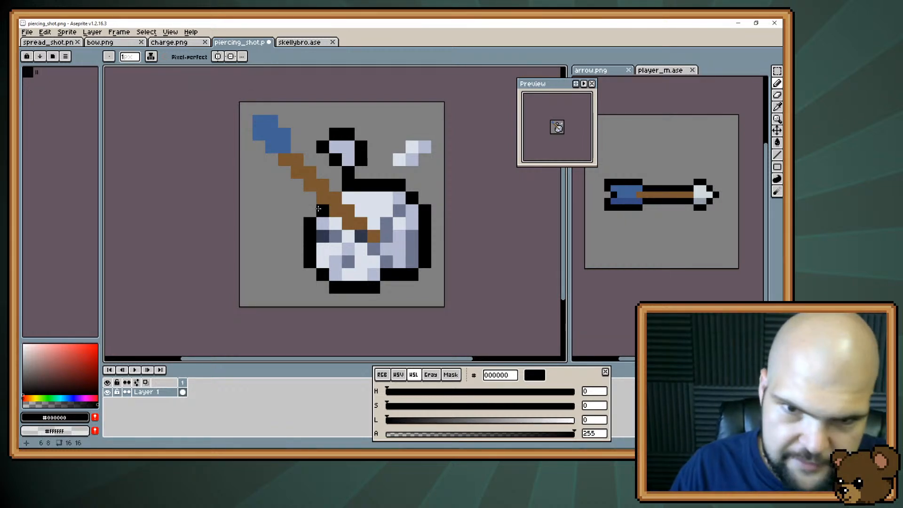
Move the skull together with the embedded part of the shaft two pixels up and two pixels left, and deselect
key(m)
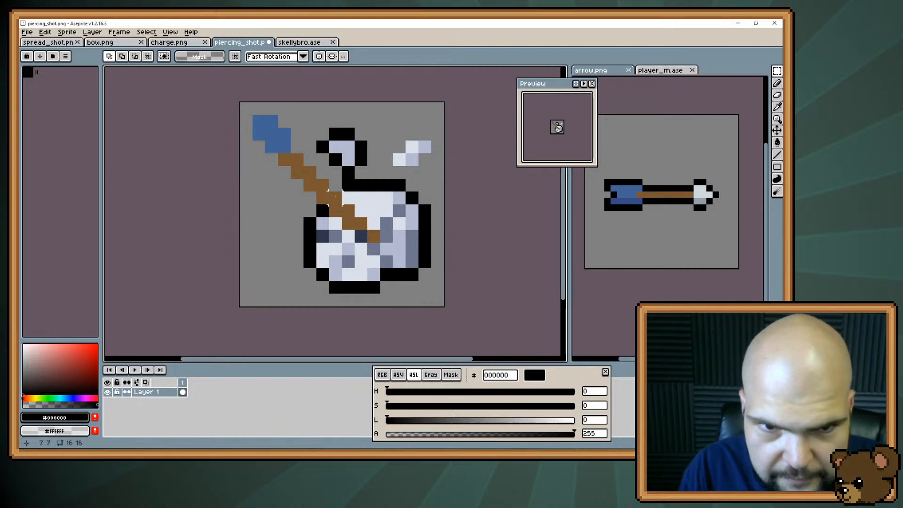
mouse_move(310, 185)
mouse_down()
mouse_move(450, 313)
mouse_move(445, 308)
mouse_up()
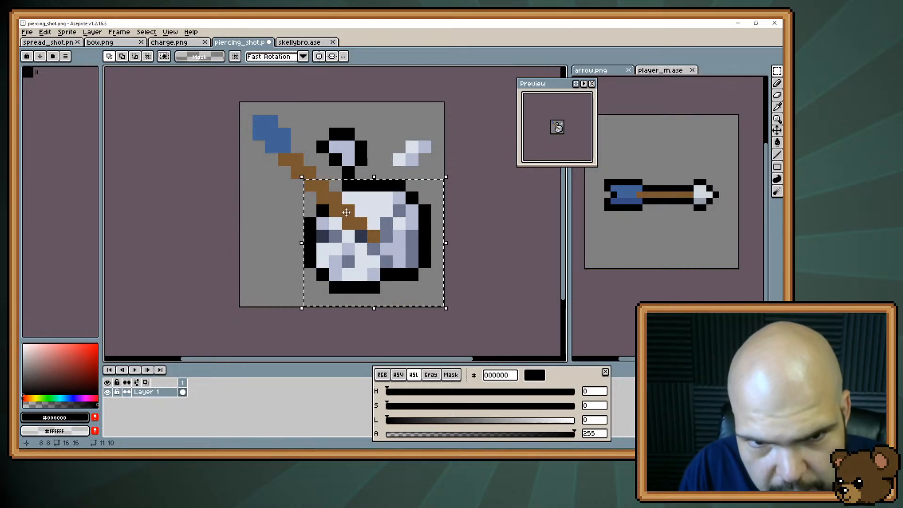
mouse_move(392, 229)
mouse_down()
mouse_move(365, 217)
mouse_move(365, 203)
mouse_up()
key(ctrl+d)
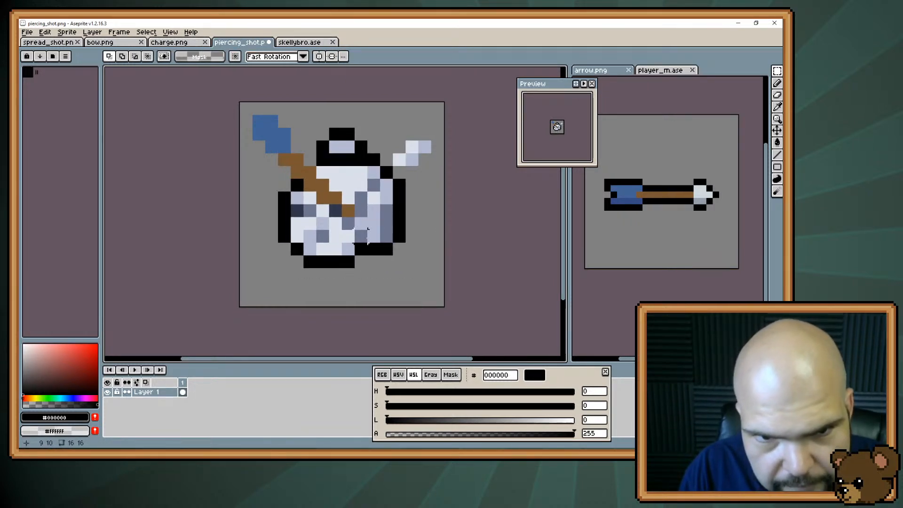
Paint the arrow's exit below the skull with a #795731 shaft and #d0d8dc head, and cover the embedded shaft's end with #dae0ea
key(b)
alt+click(349, 212)
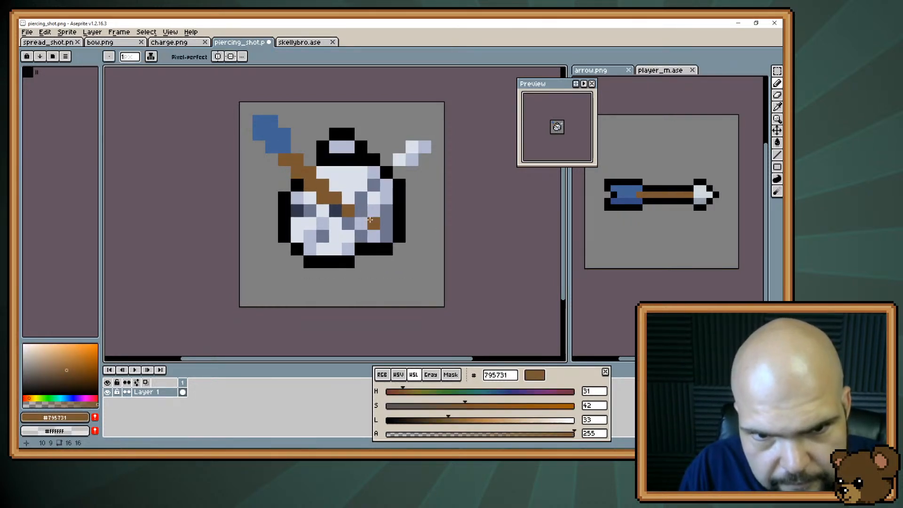
click(392, 257)
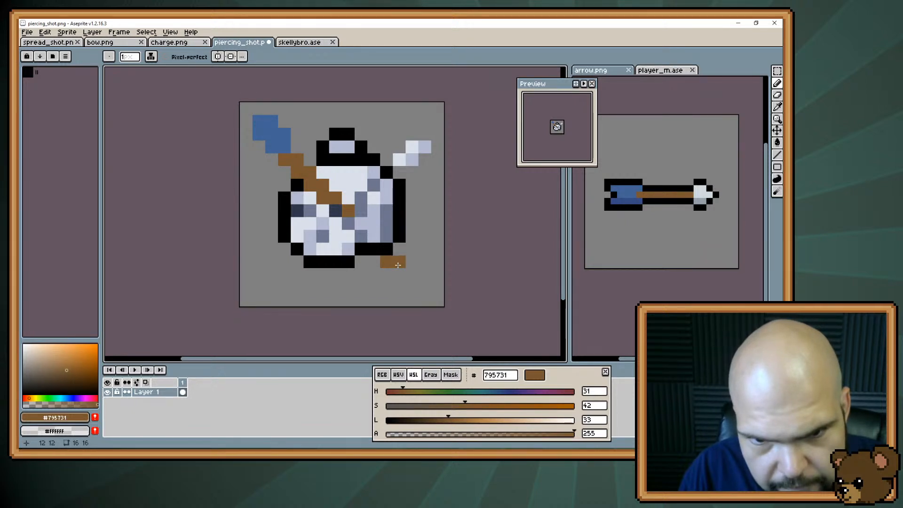
alt+click(700, 192)
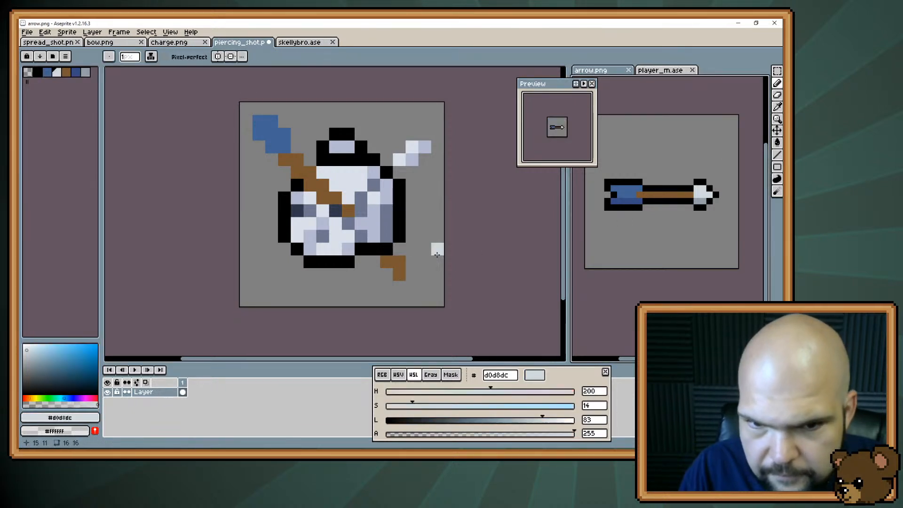
click(412, 275)
click(400, 287)
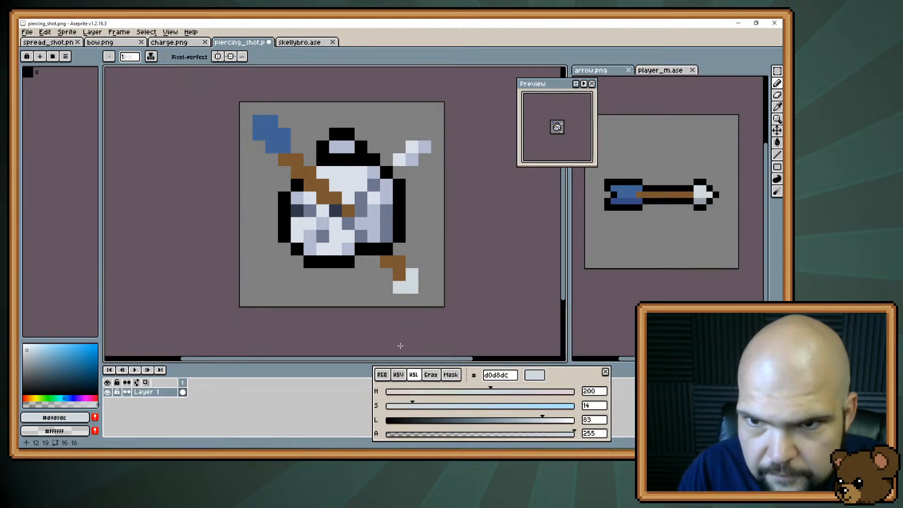
alt+click(351, 212)
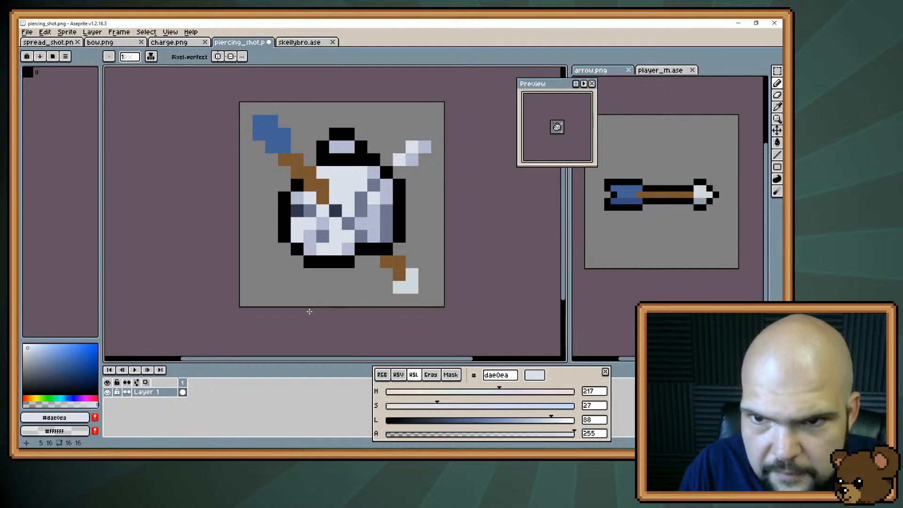
Move the 5 × 5 pixel block holding the skull's top and the fragment one pixel up and one pixel right, and deselect
key(m)
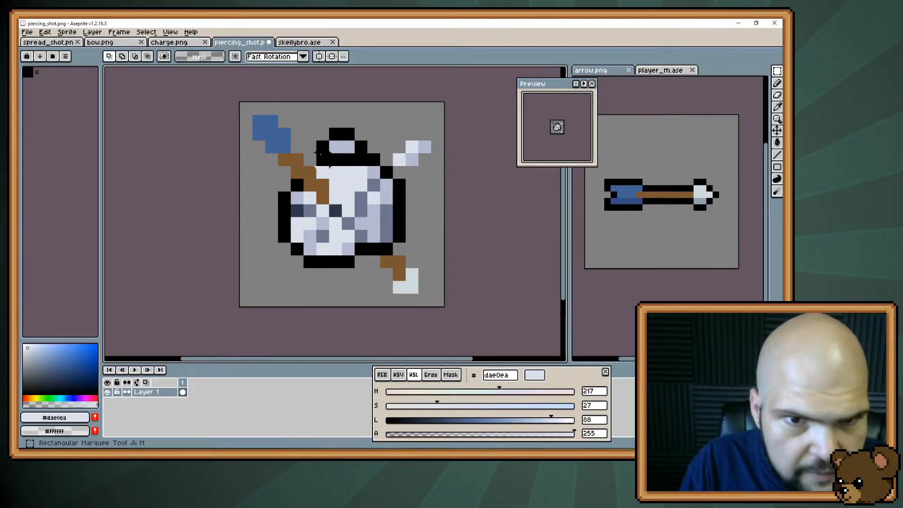
drag(315, 126, 382, 193)
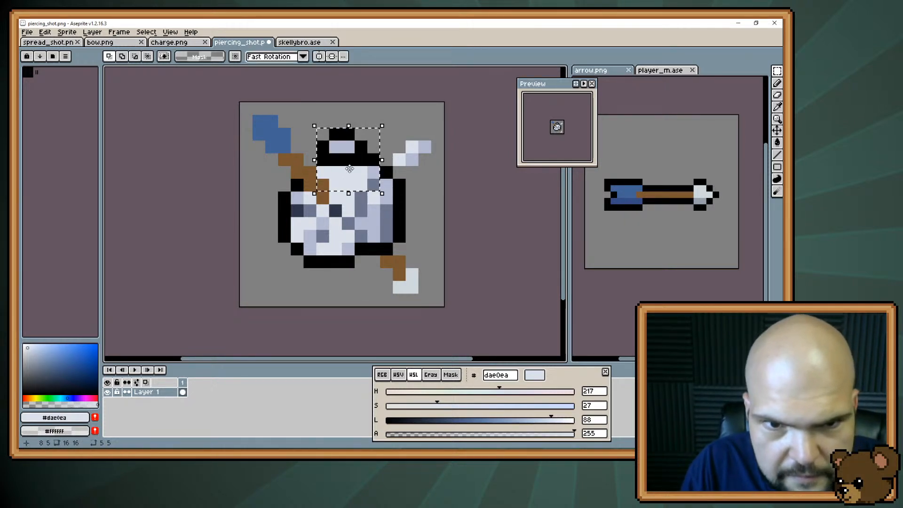
click(344, 176)
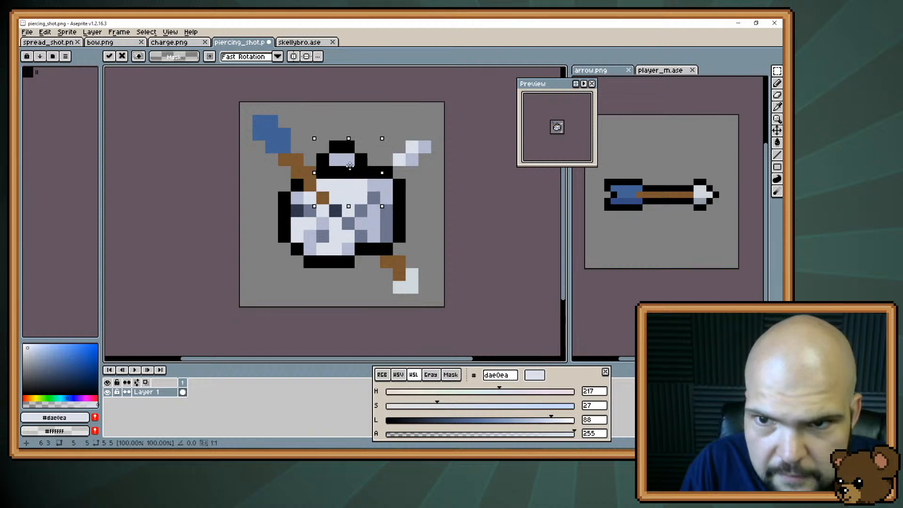
drag(354, 160, 356, 151)
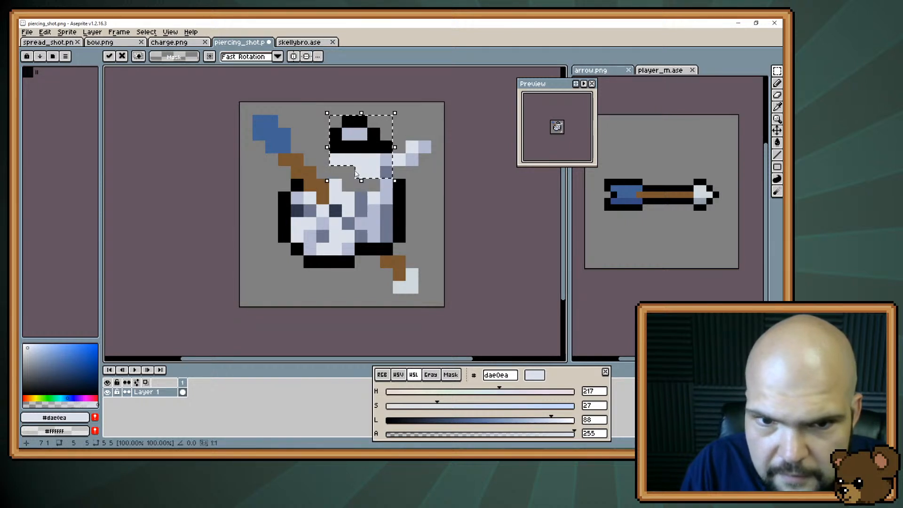
key(ctrl+d)
Extend the skull's crack shading into the shifted top piece in #6d758d and patch the pixels around it
key(b)
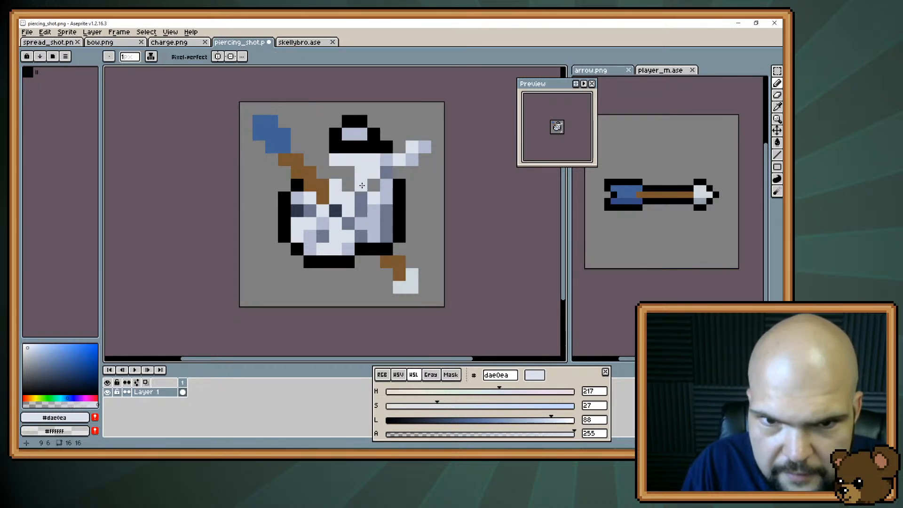
alt+click(386, 172)
click(371, 185)
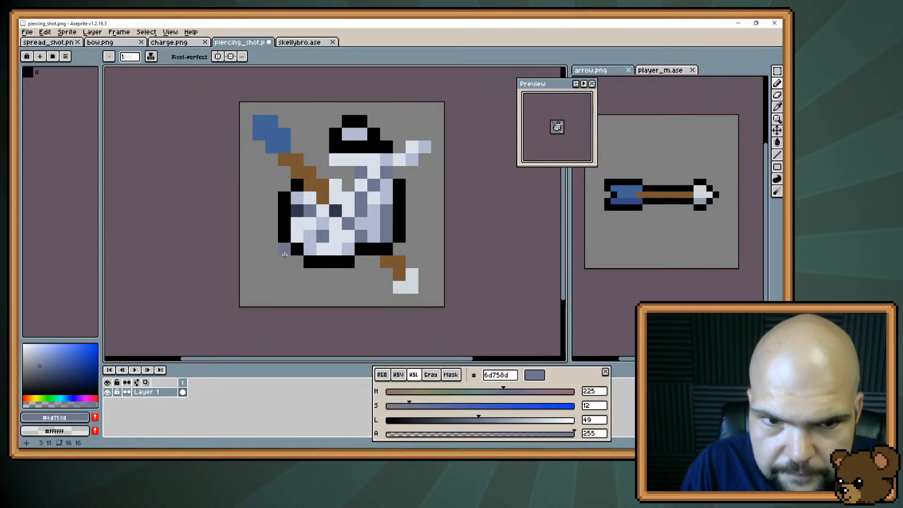
Erase the skull's corner beneath the shaft and rebuild it with a black outline and #6d758d shading above the eye socket
key(e)
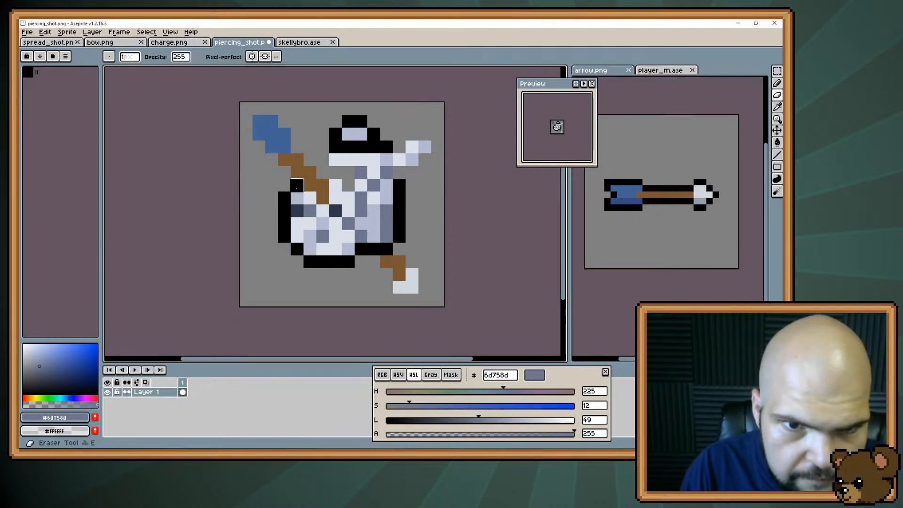
click(297, 185)
click(297, 198)
click(309, 197)
click(284, 198)
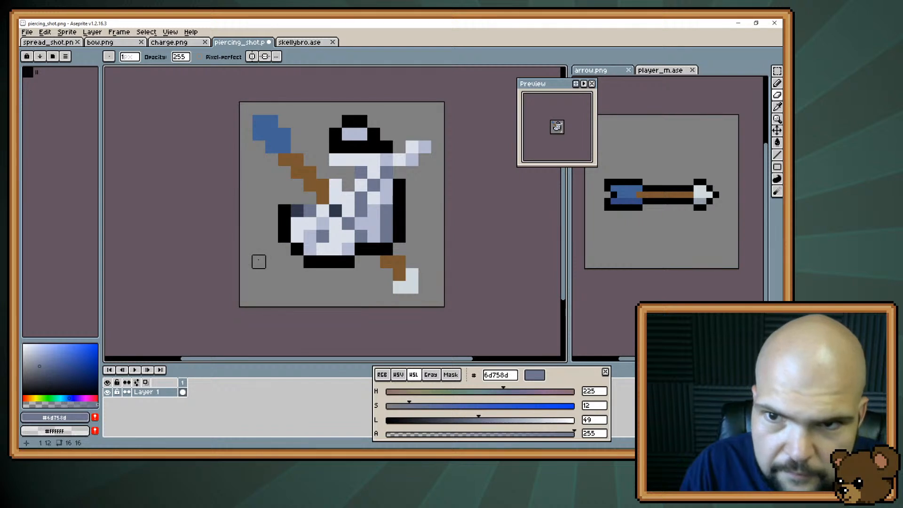
key(b)
key(ctrl+z)
click(297, 209)
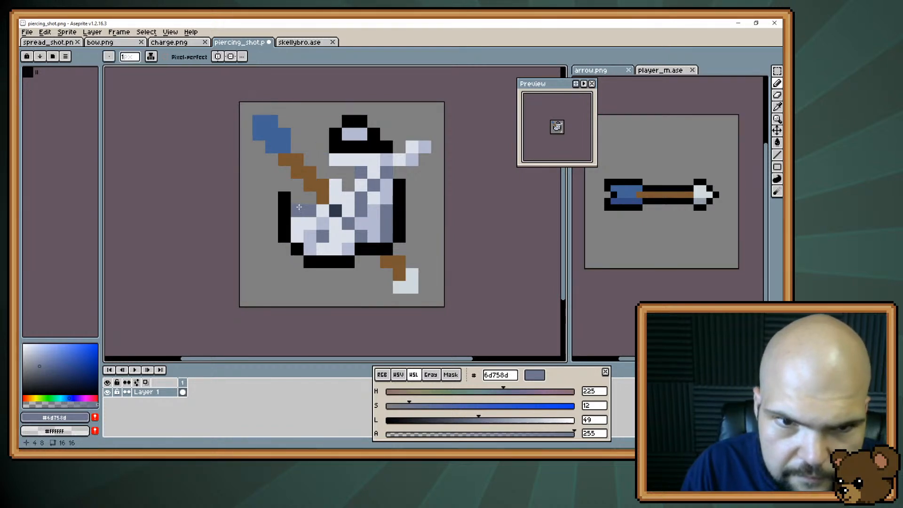
alt+click(289, 200)
click(309, 197)
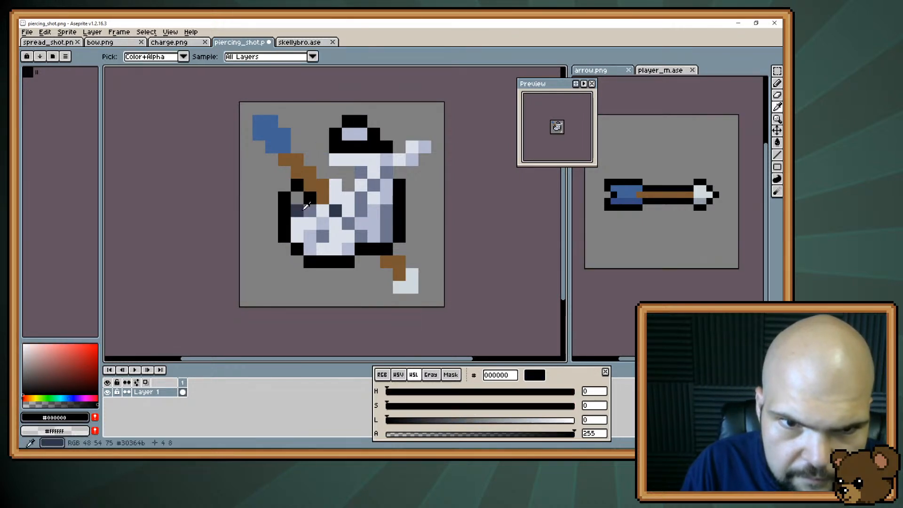
alt+click(308, 210)
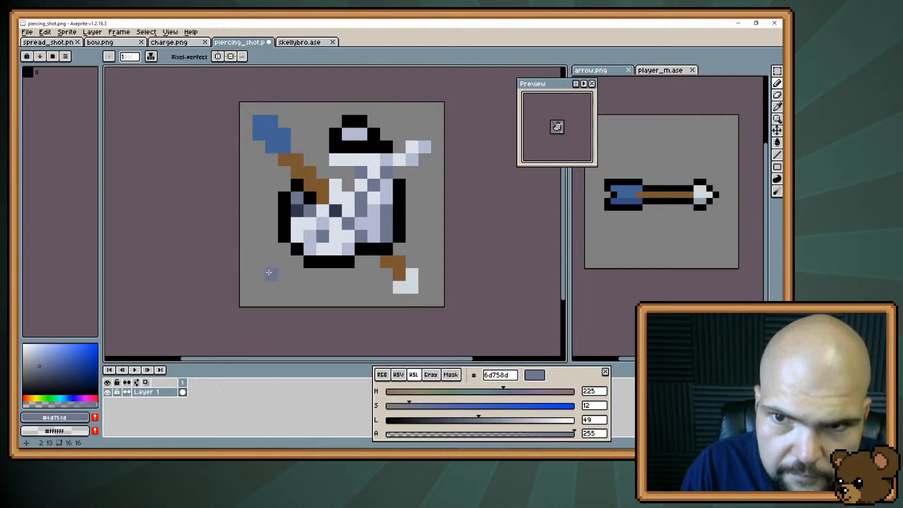
Outline the blue fletching and the lower side of the upper shaft in black
alt+click(297, 184)
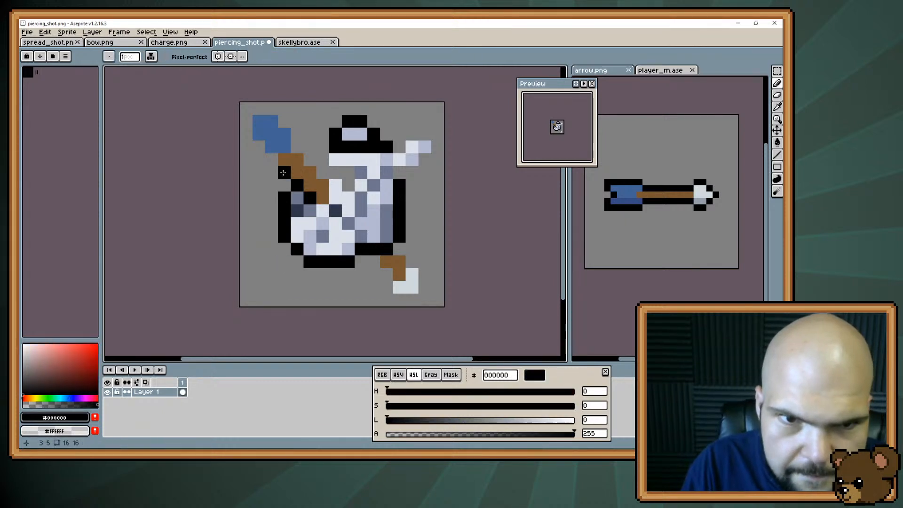
drag(274, 162, 248, 127)
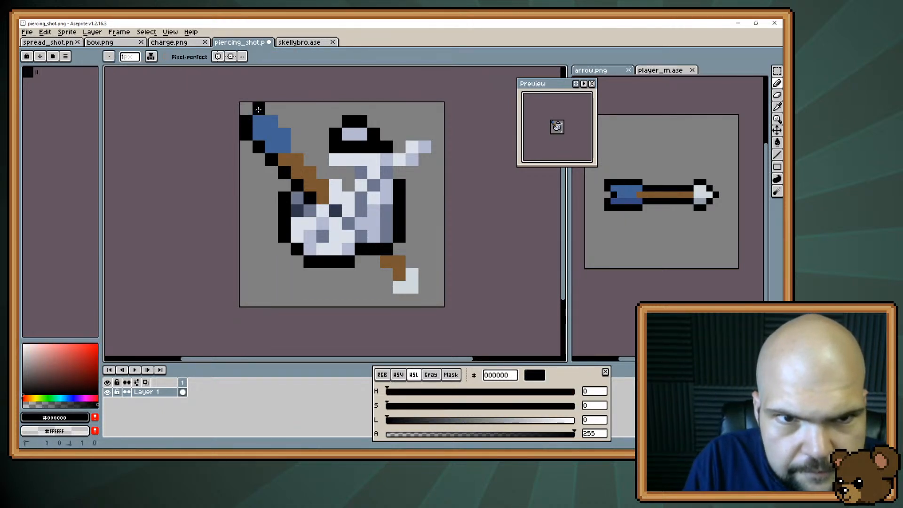
click(300, 144)
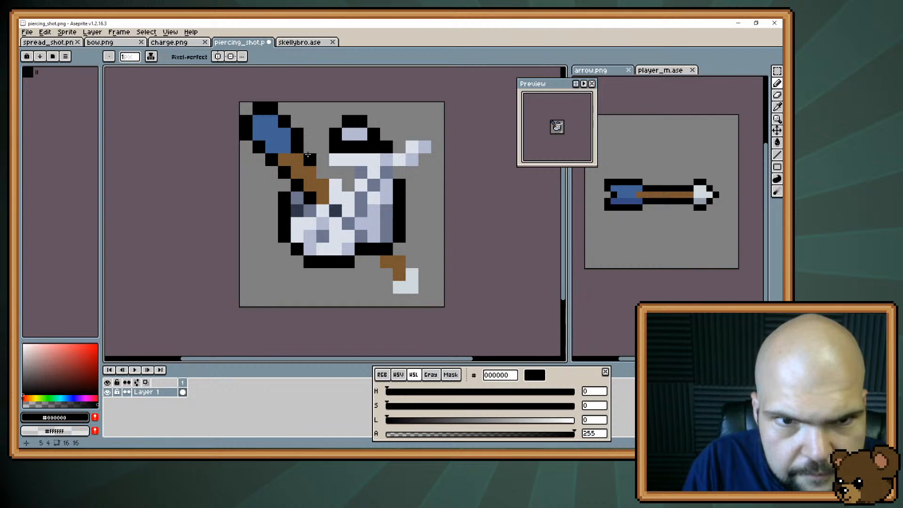
Try thickening the upper shaft with #795731 pixels along its upper side
alt+click(297, 159)
drag(297, 147, 304, 163)
click(323, 174)
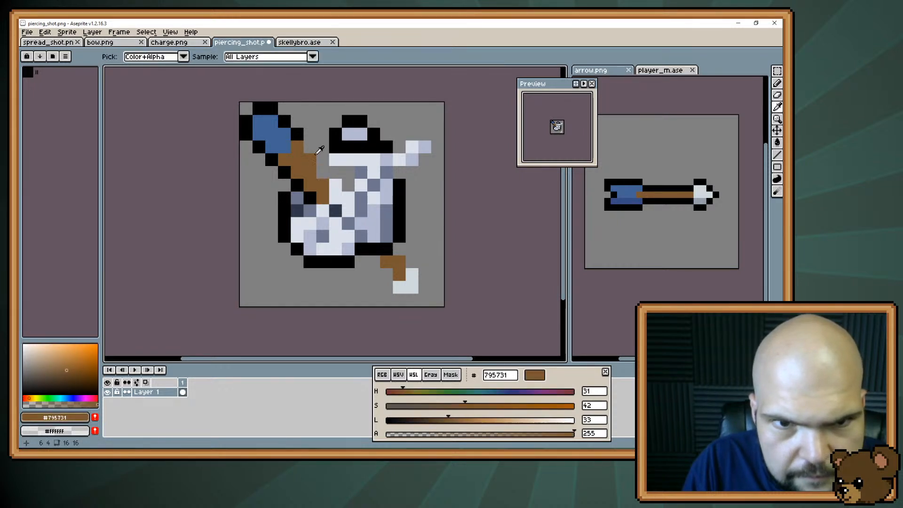
key(ctrl+z)
key(ctrl+z)
key(ctrl+z)
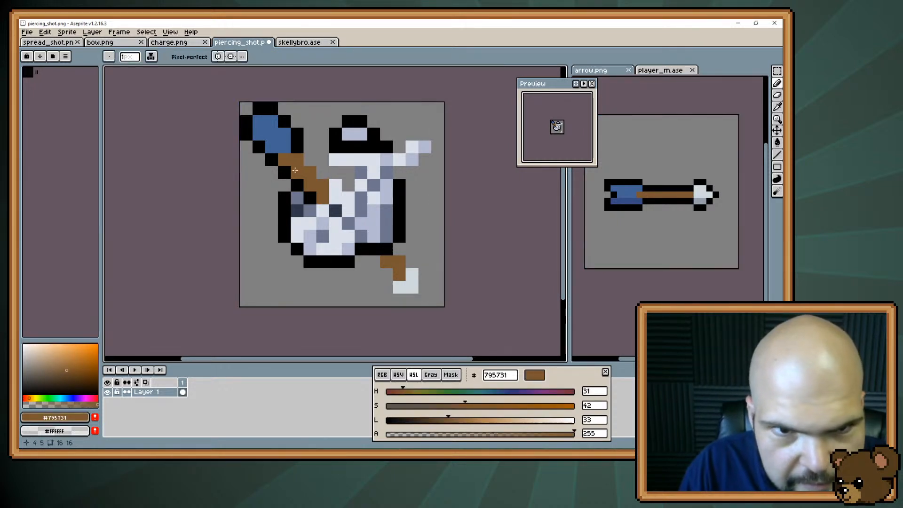
Try slimming the fletching with black pixels along its upper side and a notch at its tail end
alt+click(300, 133)
drag(284, 134, 272, 121)
key(e)
click(272, 109)
click(284, 121)
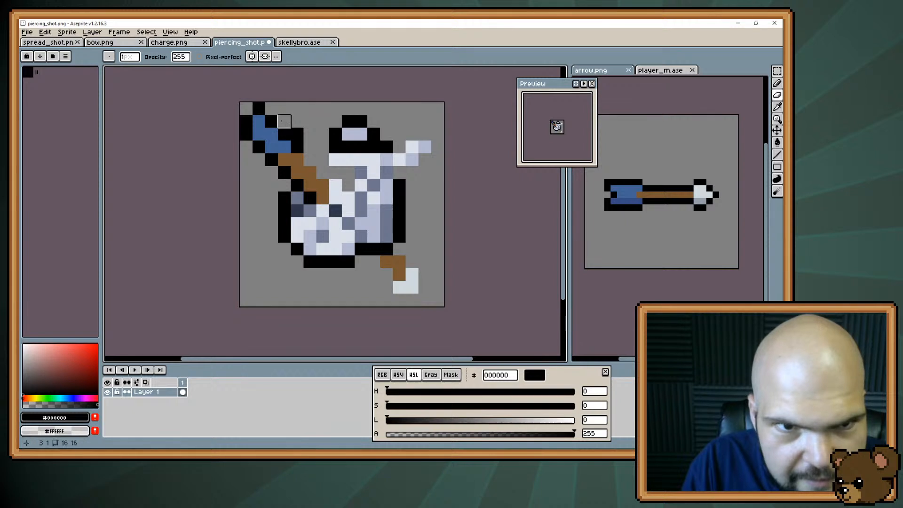
key(b)
click(258, 118)
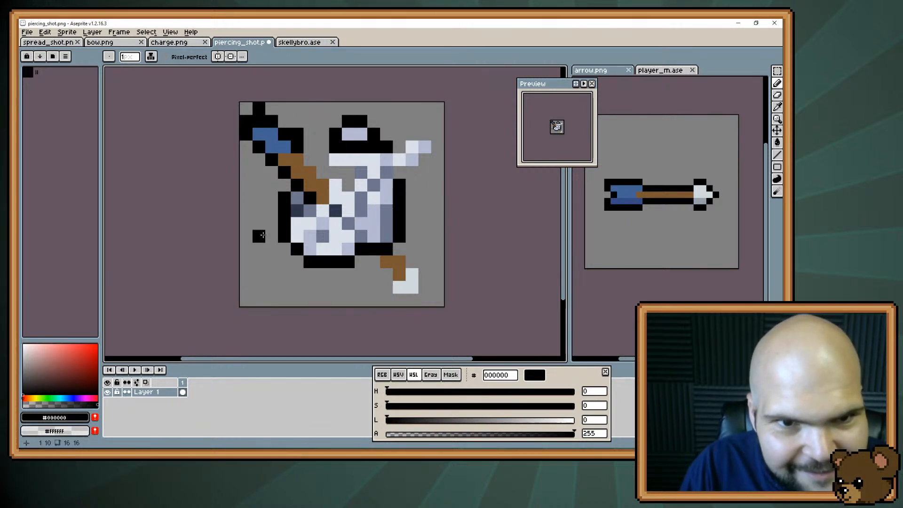
key(v)
key(ctrl+z)
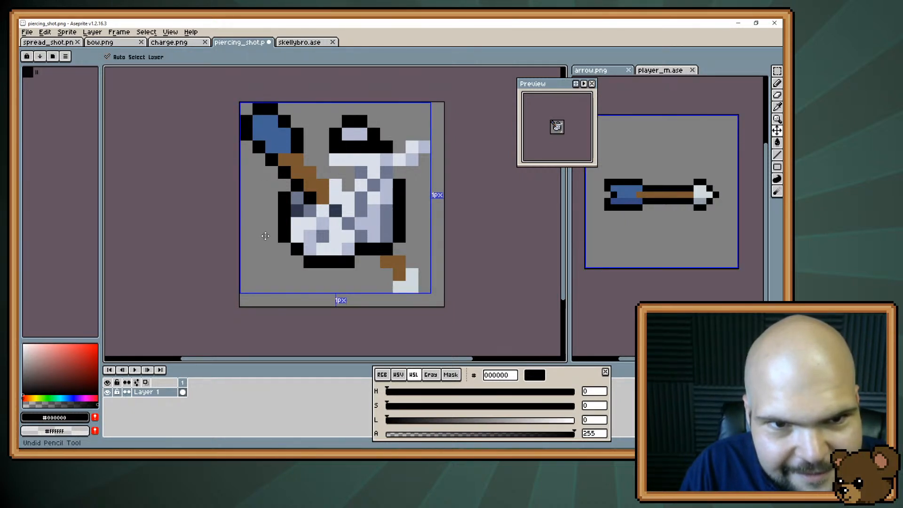
Outline the upper side of the shaft in black down into the skull and trim the adjoining skull pixels
key(b)
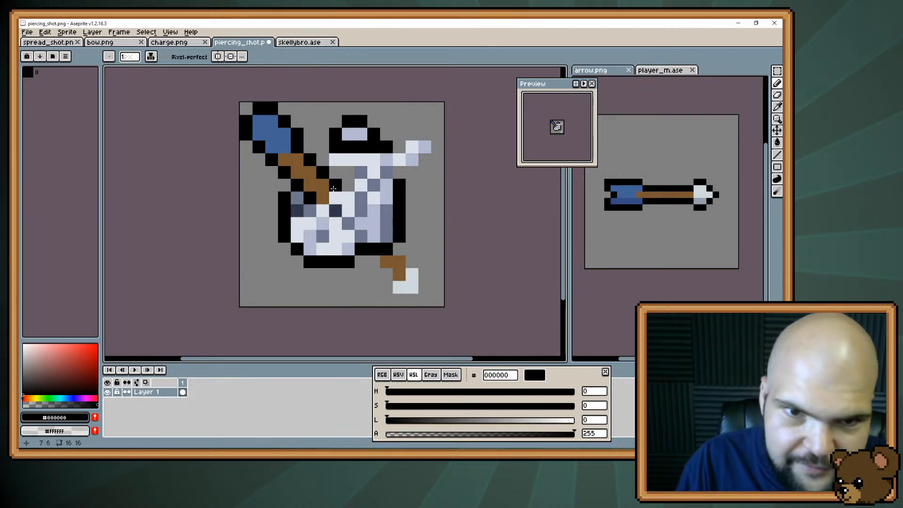
mouse_move(335, 173)
mouse_down()
mouse_move(347, 174)
mouse_move(348, 184)
mouse_up()
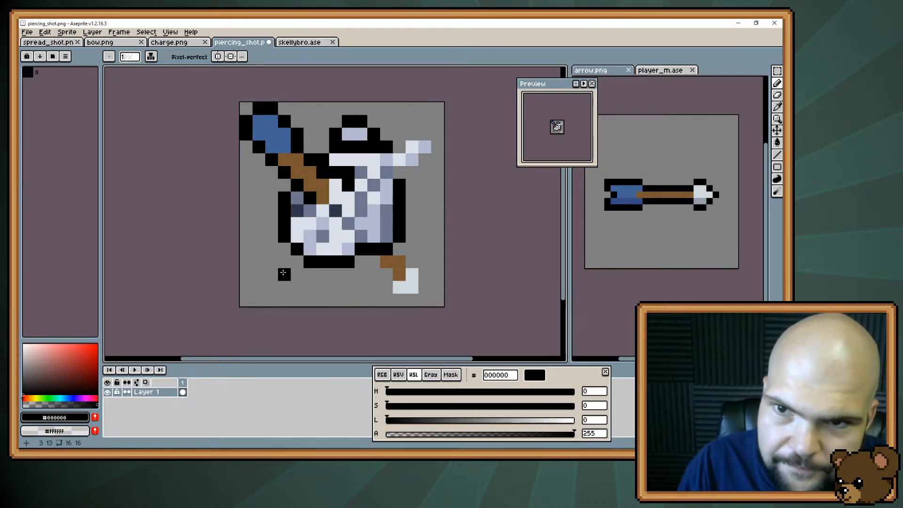
key(e)
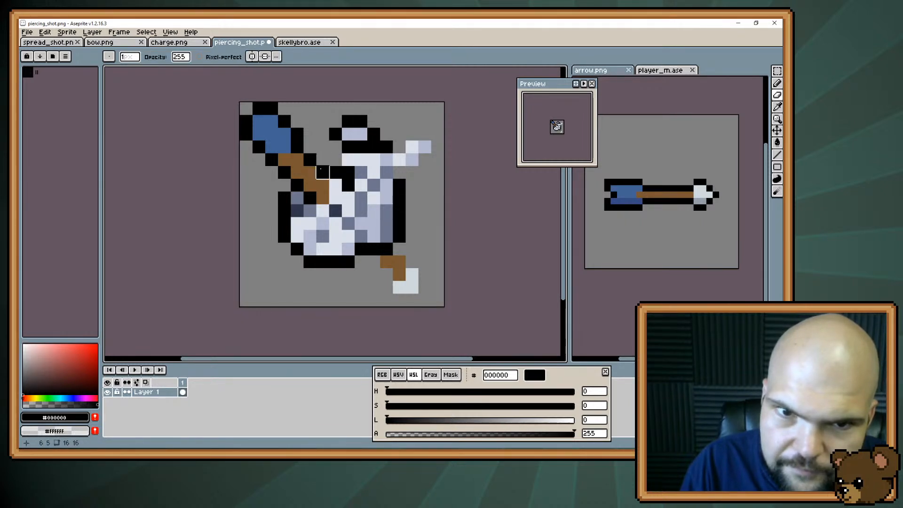
key(b)
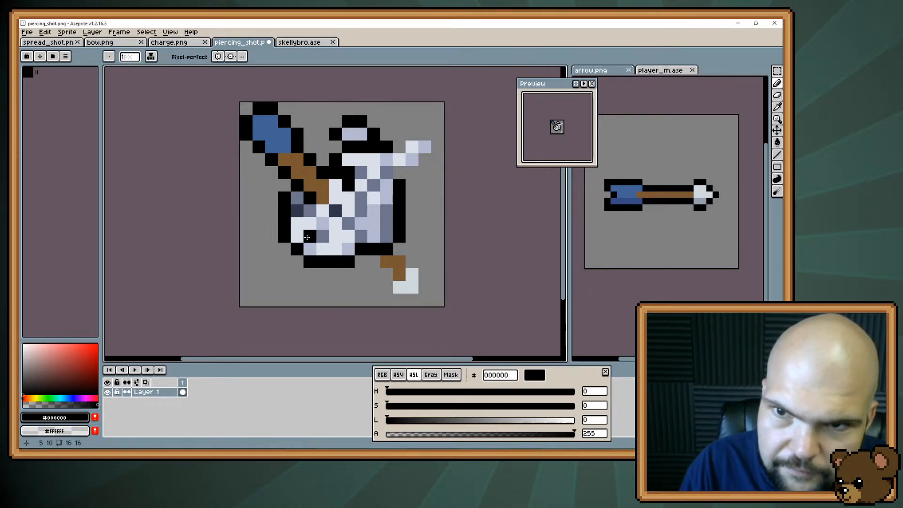
Remove the outlined bone fragment above the skull, keeping a straight black outline along the skull's top
alt+click(350, 145)
alt+click(376, 142)
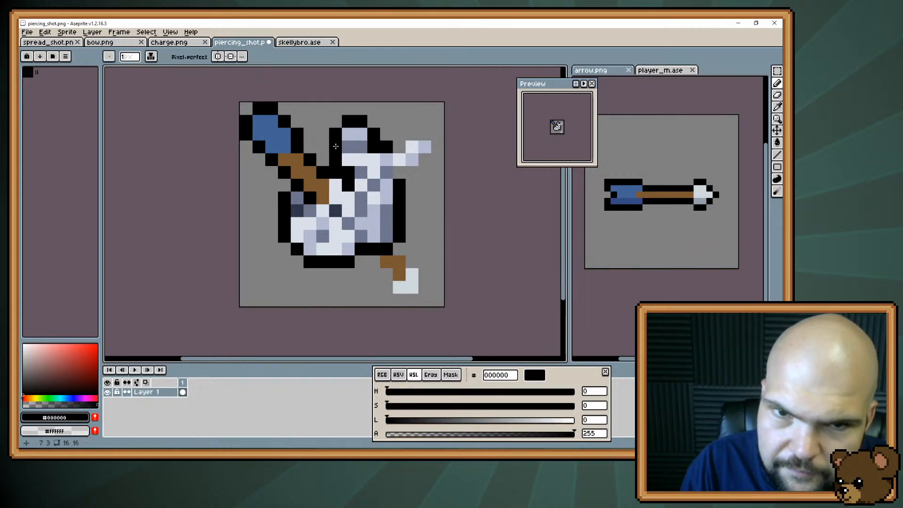
key(e)
mouse_move(336, 135)
mouse_down()
mouse_move(362, 117)
mouse_move(323, 159)
mouse_move(348, 172)
mouse_move(348, 146)
mouse_up()
key(b)
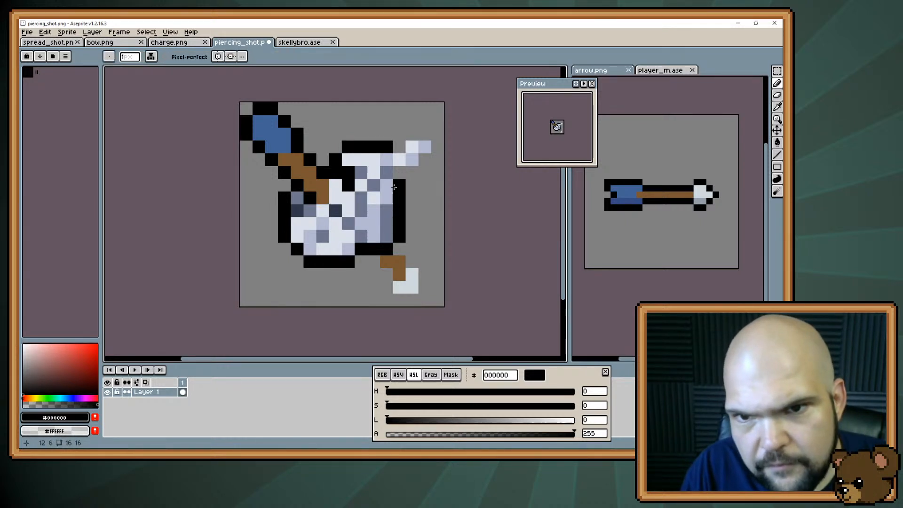
Cut a one-pixel notch into the skull's top piece beside the shaft and edge it with black pixels
key(e)
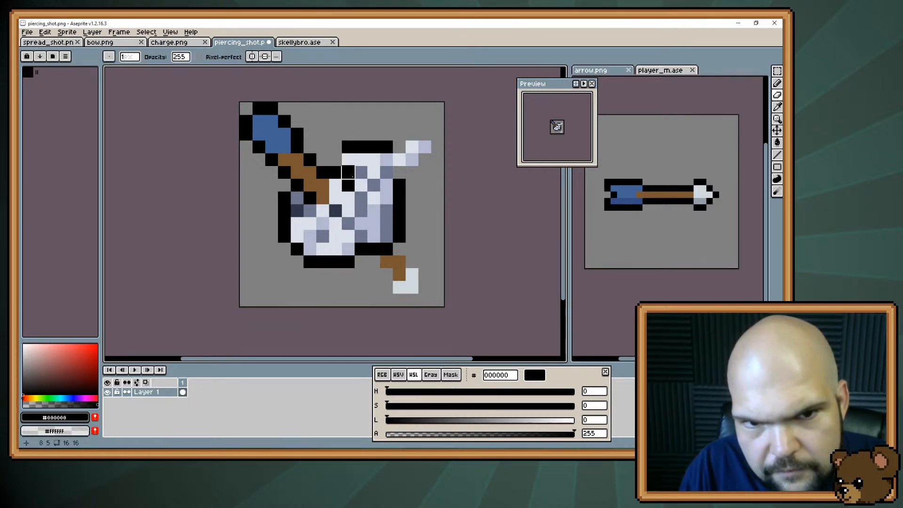
key(b)
key(e)
click(349, 172)
key(b)
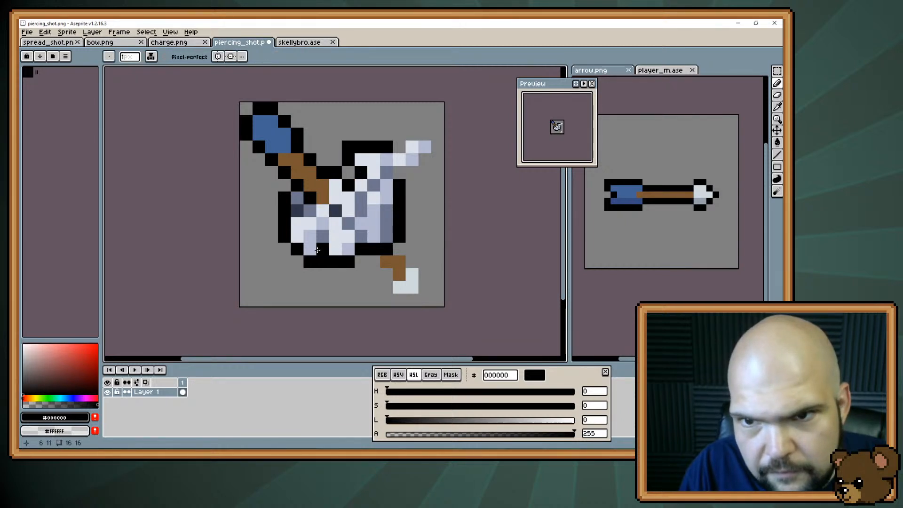
key(e)
key(b)
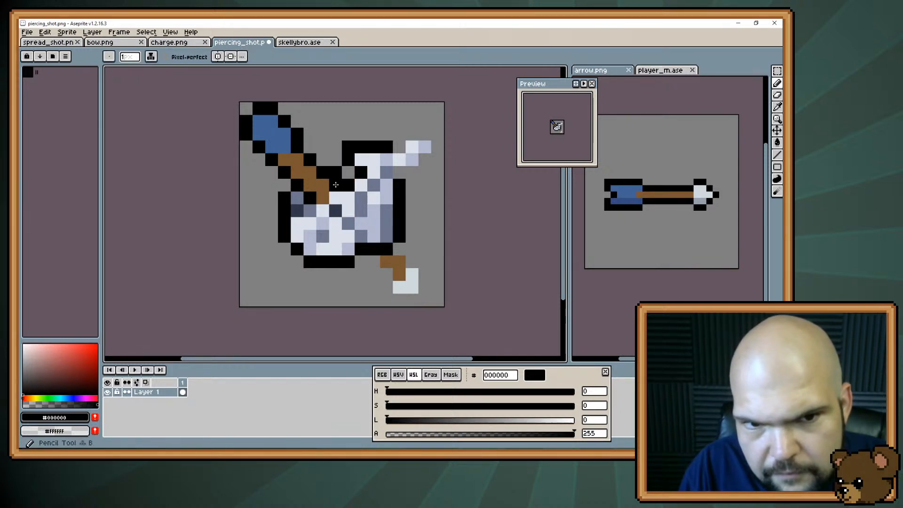
Outline the broken skull edge beside the shaft in black and erase the surplus outline pixels between it and the top piece
click(336, 185)
key(e)
click(335, 174)
click(348, 147)
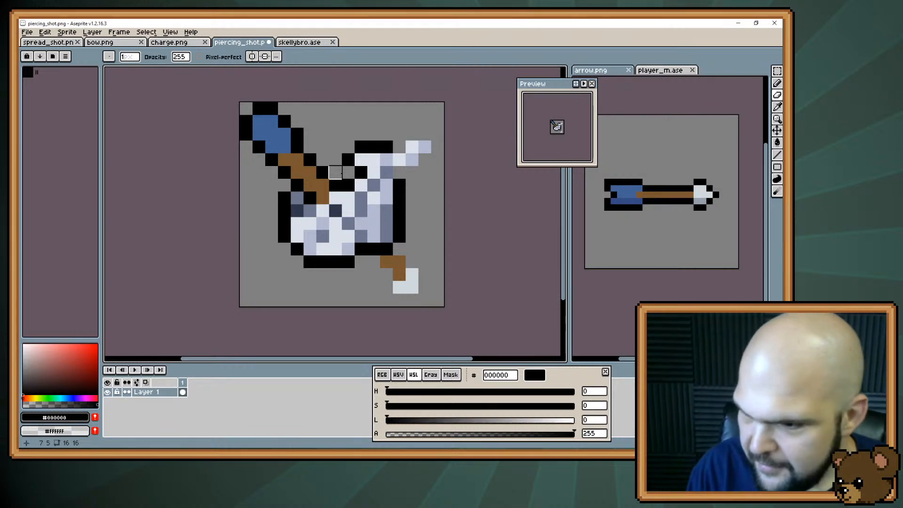
click(335, 172)
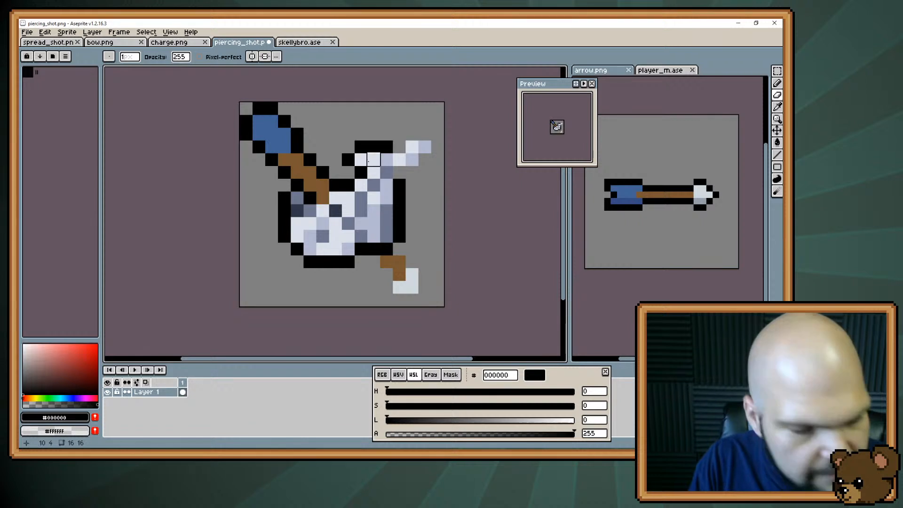
Paint a small #dae0ea bone fragment beside the arrow's fletching, outline it in black and trim the outline's outer corner
alt+click(367, 160)
click(320, 144)
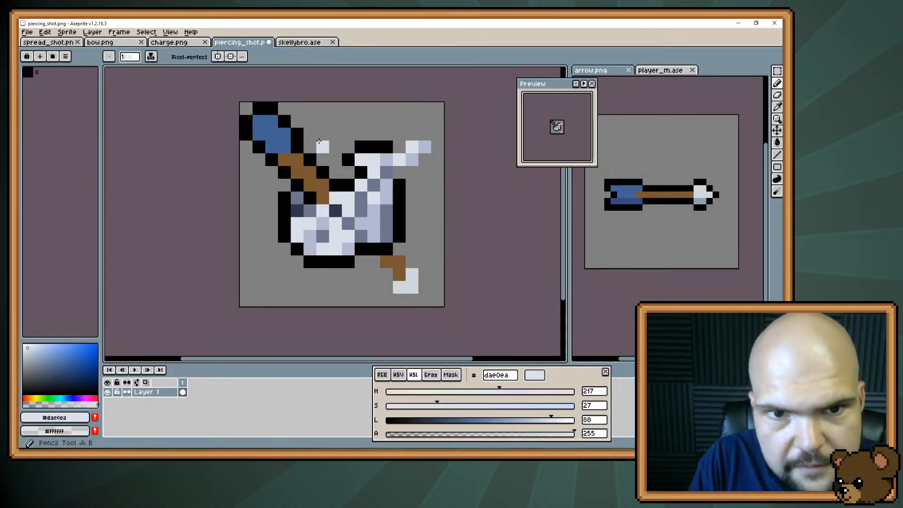
mouse_move(320, 144)
mouse_down()
mouse_move(322, 134)
mouse_move(310, 145)
mouse_move(335, 135)
mouse_move(325, 144)
mouse_up()
alt+click(299, 134)
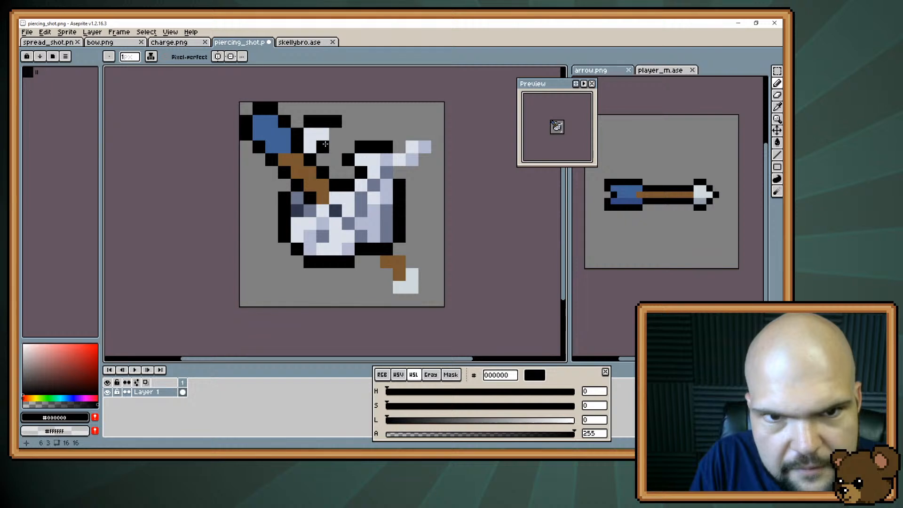
key(e)
click(335, 122)
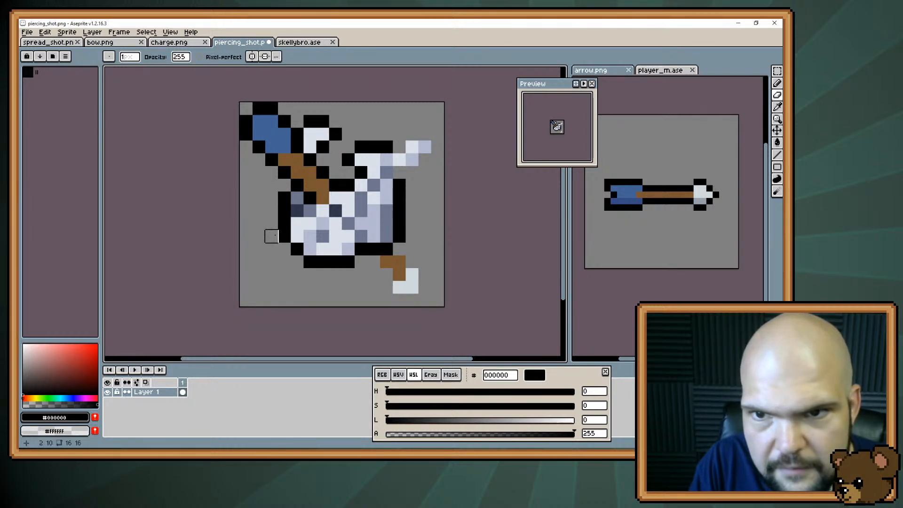
Remove the light bone fragment beside the fletching, leaving black pixels along the fletching and shaft
alt+click(373, 172)
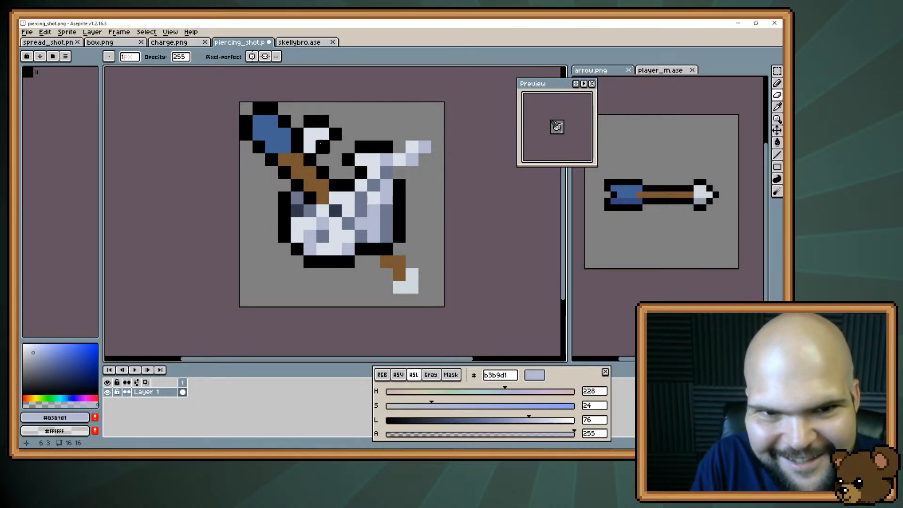
key(e)
mouse_move(313, 124)
mouse_down()
mouse_move(335, 143)
mouse_move(310, 135)
mouse_move(309, 147)
mouse_up()
key(b)
alt+click(314, 156)
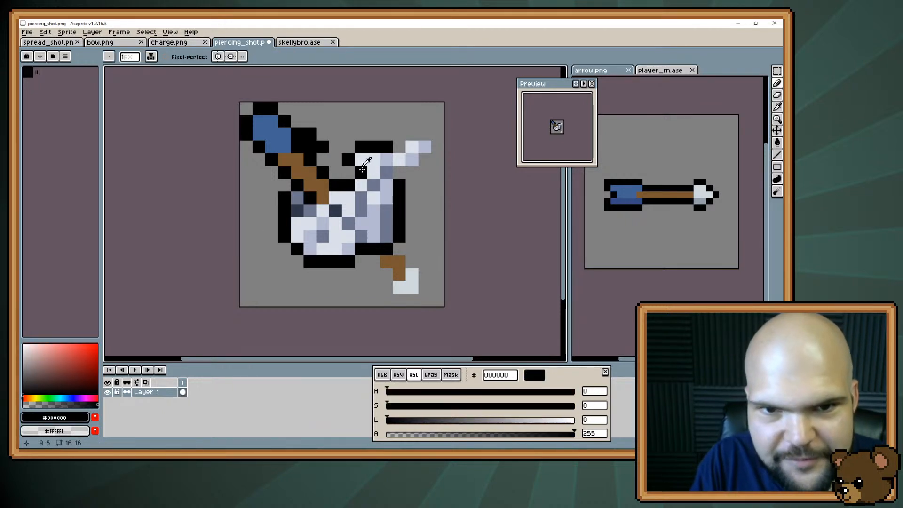
Paint a two-pixel #b3b9d1 bone fragment just above the shaft beside the fletching and outline its upper side in black
alt+click(387, 159)
click(310, 146)
click(321, 145)
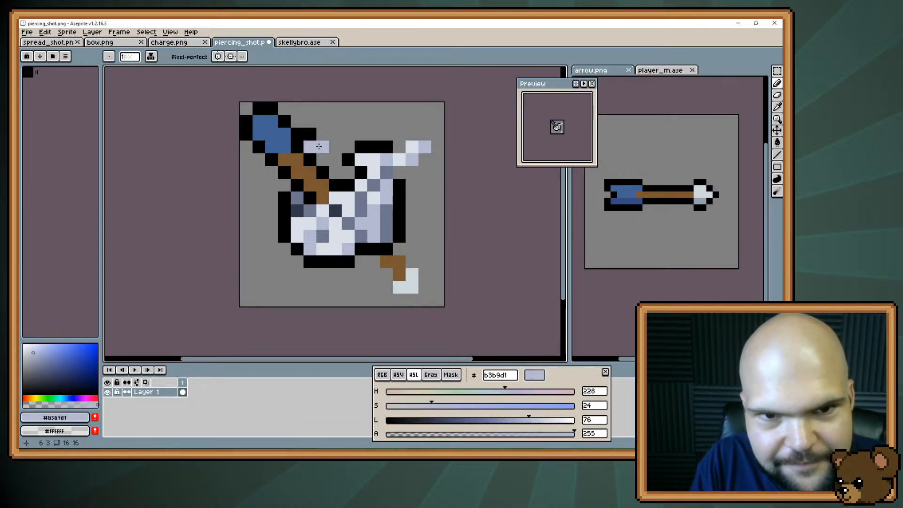
alt+click(313, 135)
mouse_move(322, 136)
mouse_down()
mouse_move(332, 148)
mouse_move(324, 159)
mouse_up()
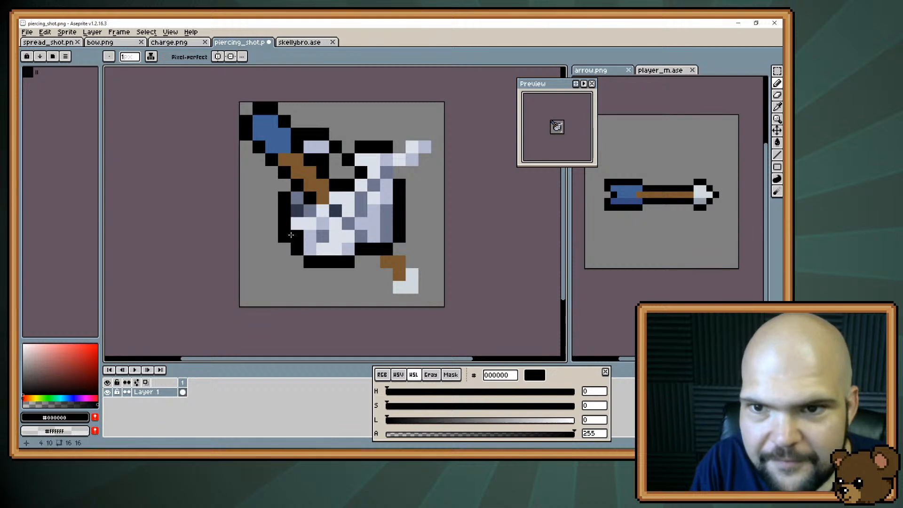
Extend the bone fragment one pixel down along the shaft and fill the gap between it and the skull with black
alt+click(318, 149)
click(323, 159)
alt+click(334, 150)
click(334, 160)
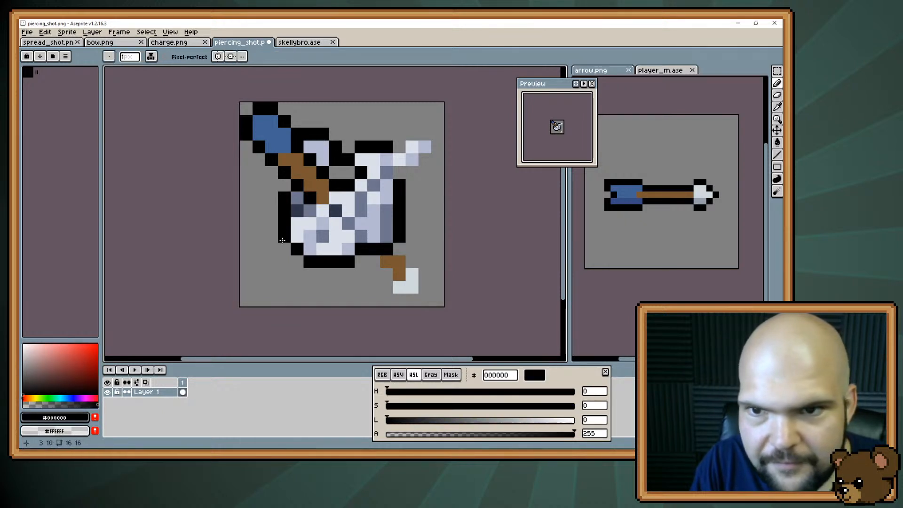
click(336, 172)
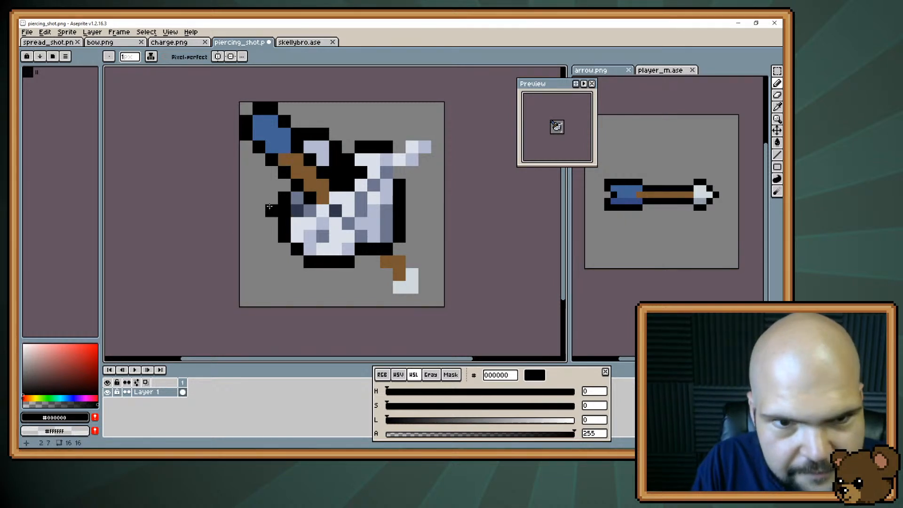
Move the 2 × 2 block at the skull's upper-left edge one pixel outward and fill the gap it leaves with black
key(m)
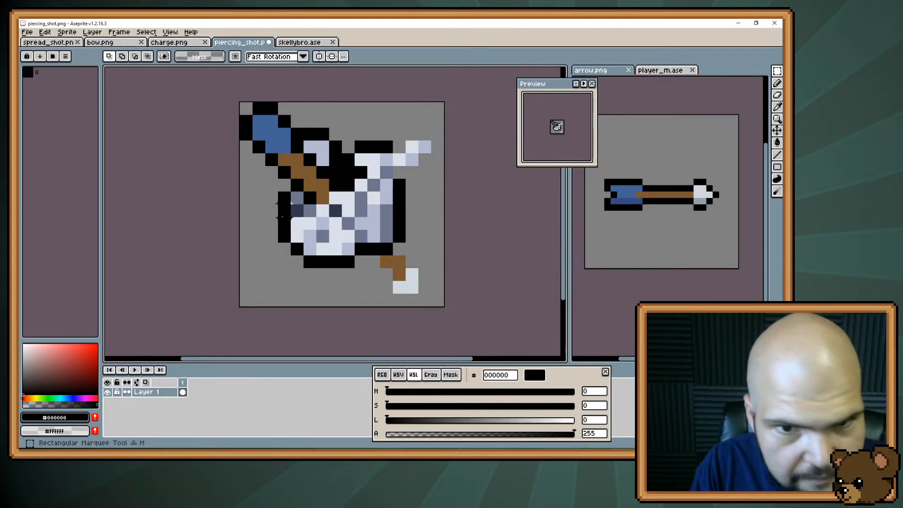
mouse_move(282, 219)
mouse_down()
mouse_move(291, 203)
mouse_move(284, 207)
mouse_up()
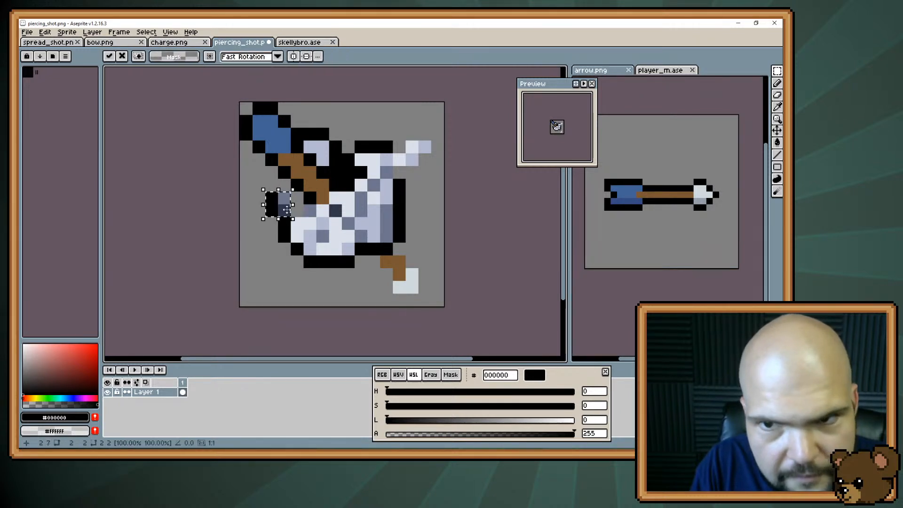
key(ctrl+d)
key(b)
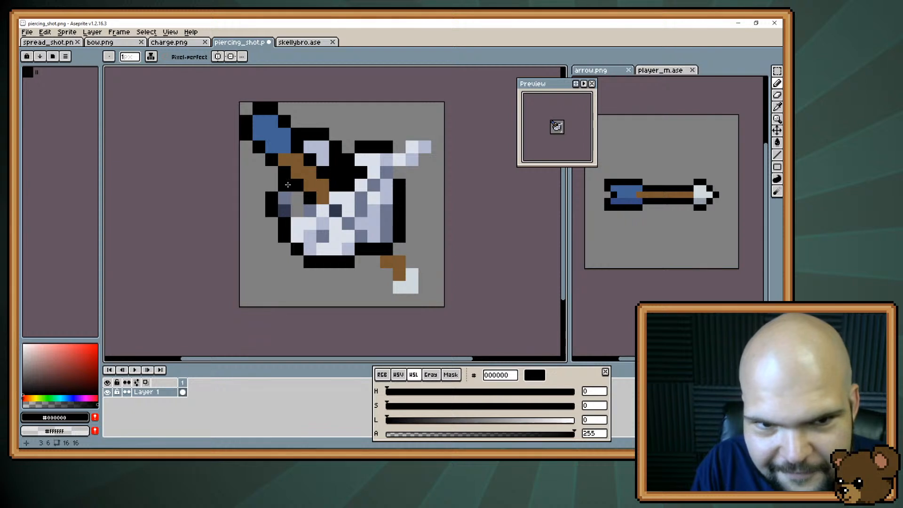
drag(296, 197, 300, 206)
Widen the skull's left side with #30364b and #dae0ea pixels and extend the black outline down around it
key(i)
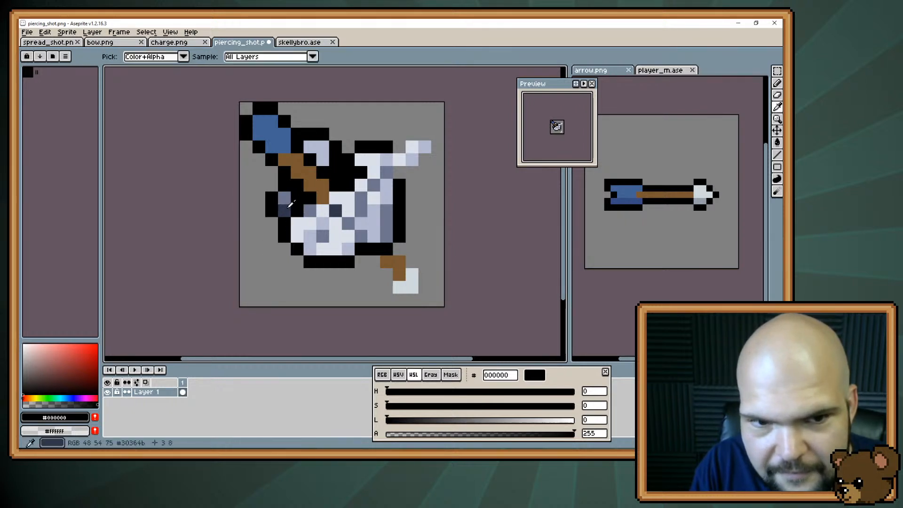
click(290, 204)
key(b)
click(296, 210)
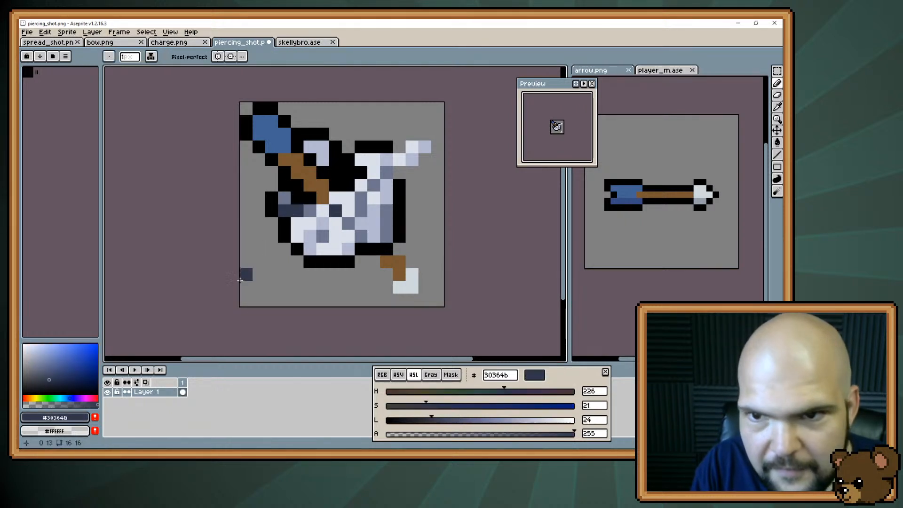
alt+click(297, 224)
click(284, 223)
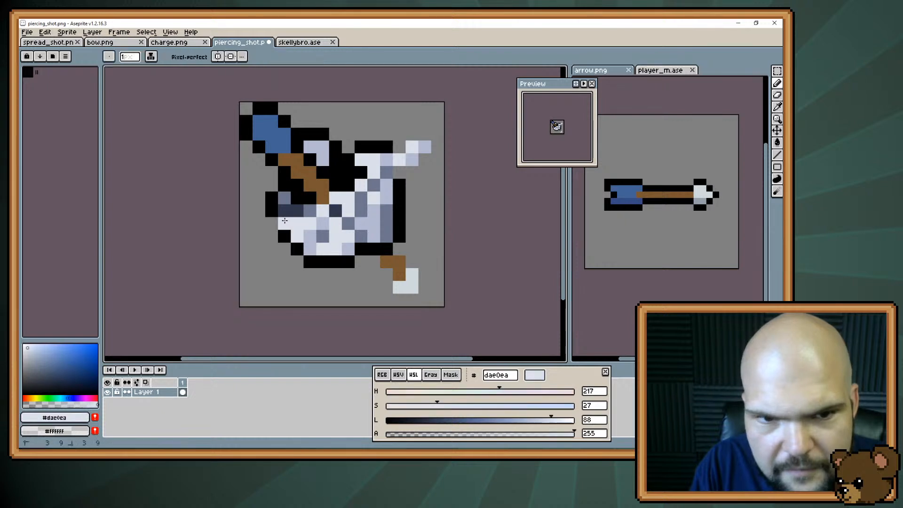
alt+click(271, 212)
click(272, 224)
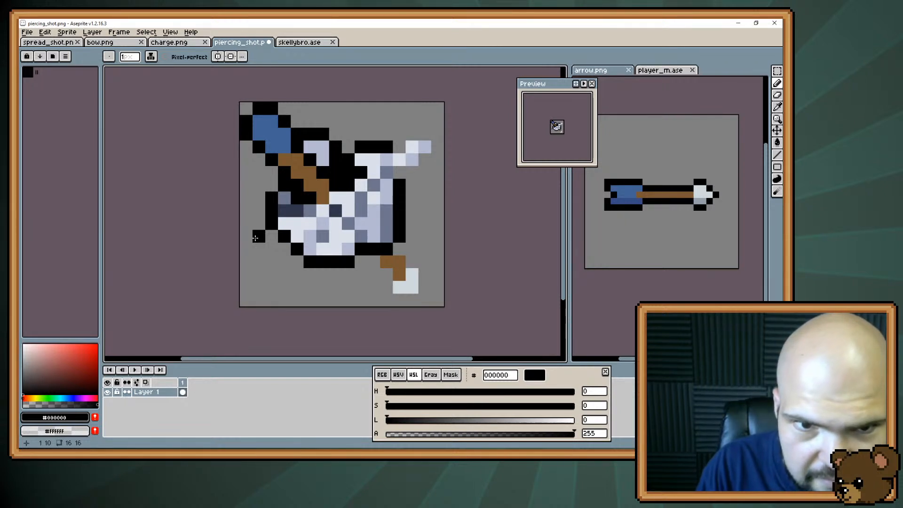
Thin the upper shaft to a one-pixel diagonal by blackening its lower side, and erase the surplus black pixels above the skull
click(308, 187)
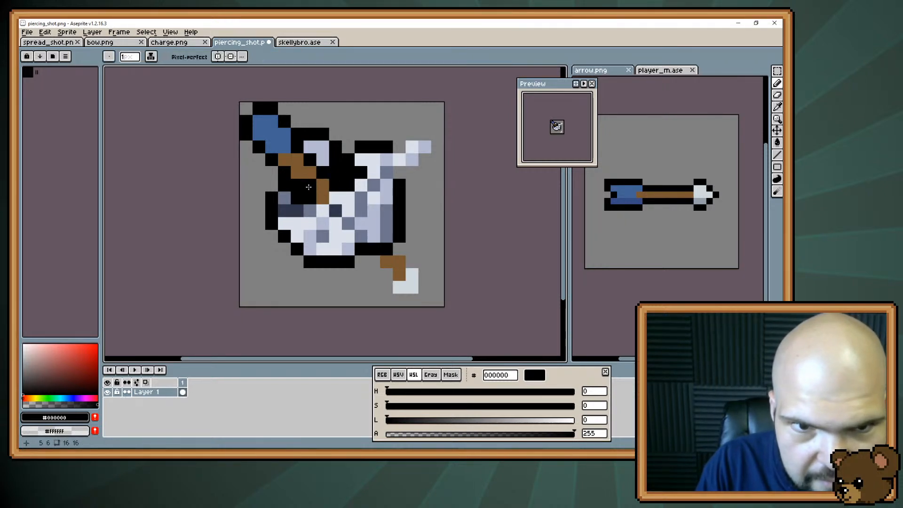
click(298, 175)
click(286, 163)
key(e)
click(285, 186)
click(295, 194)
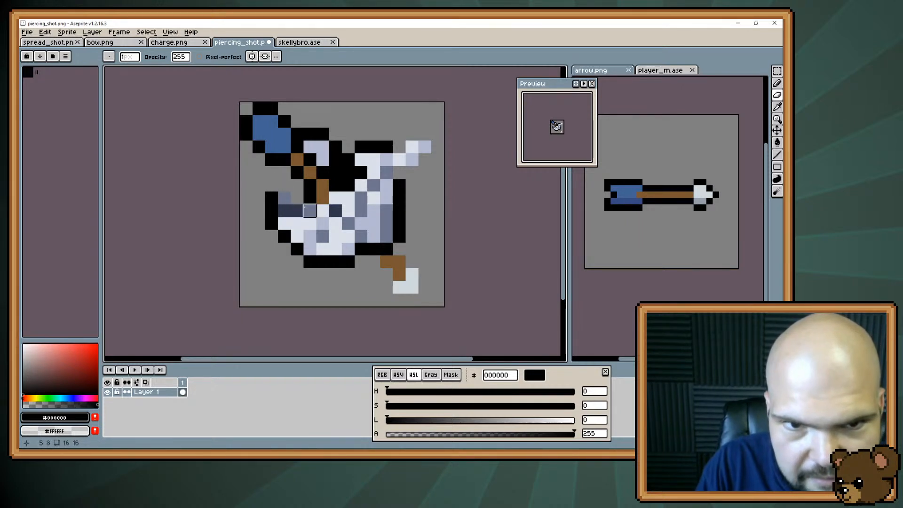
Blacken the shaft's entry point into the skull and outline the top of the skull's left corner in black
key(b)
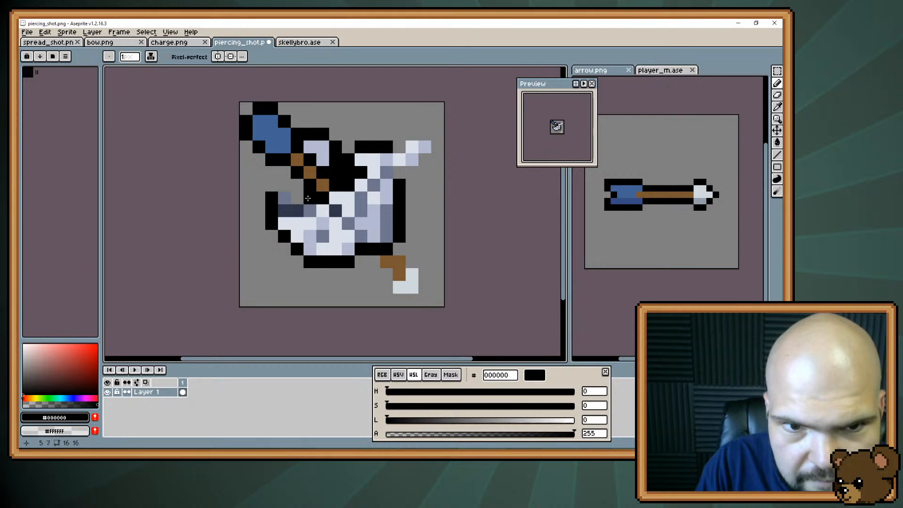
key(alt)
click(308, 198)
click(284, 185)
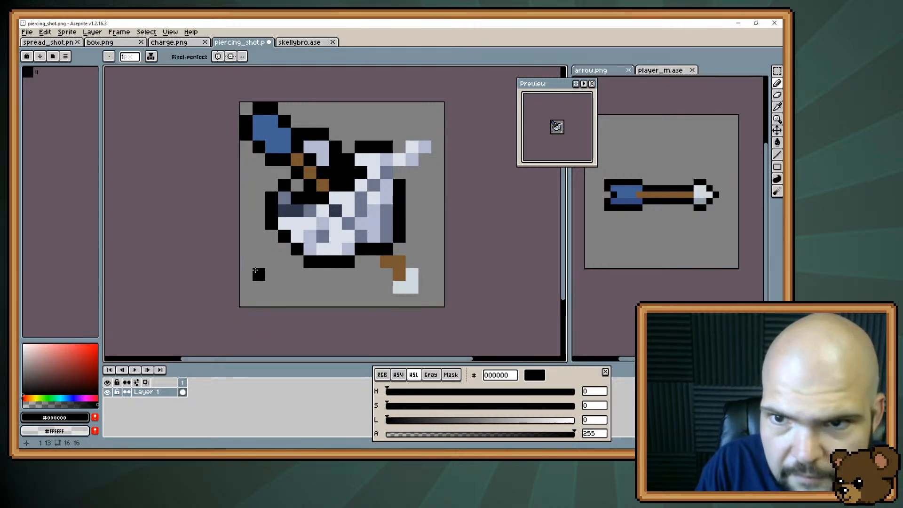
Pull the skull's left outline back in by one pixel in black and shade its upper-left inner pixel #6d758d
alt+click(290, 203)
key(e)
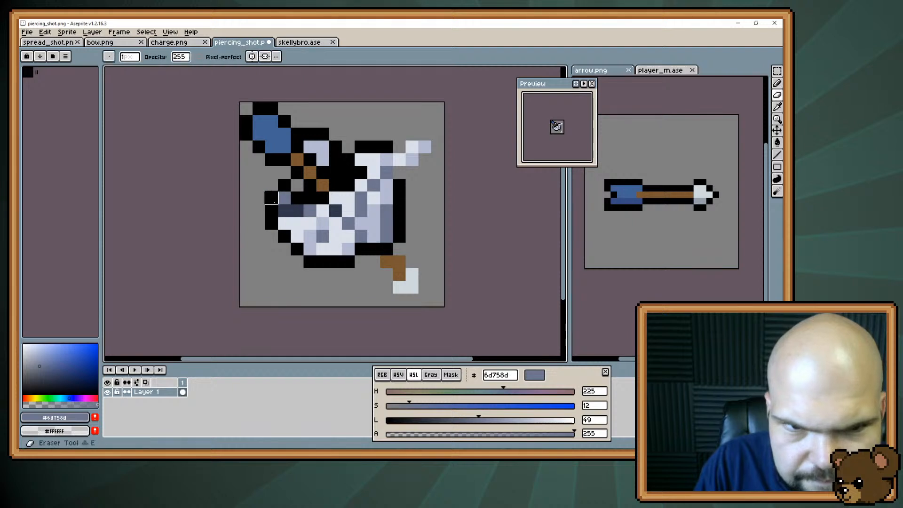
mouse_move(272, 198)
mouse_down()
mouse_move(274, 249)
mouse_move(293, 205)
mouse_move(284, 223)
mouse_move(284, 198)
mouse_up()
key(b)
alt+click(284, 235)
click(297, 185)
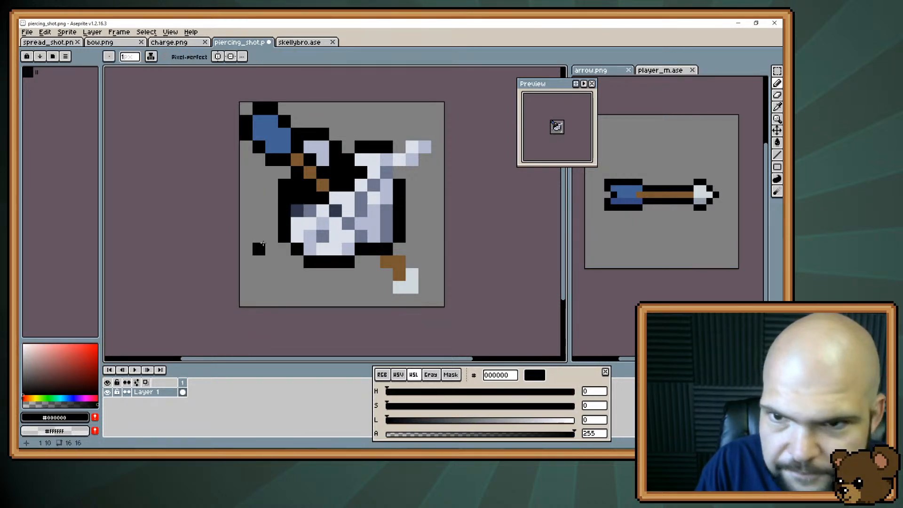
alt+click(316, 207)
click(297, 198)
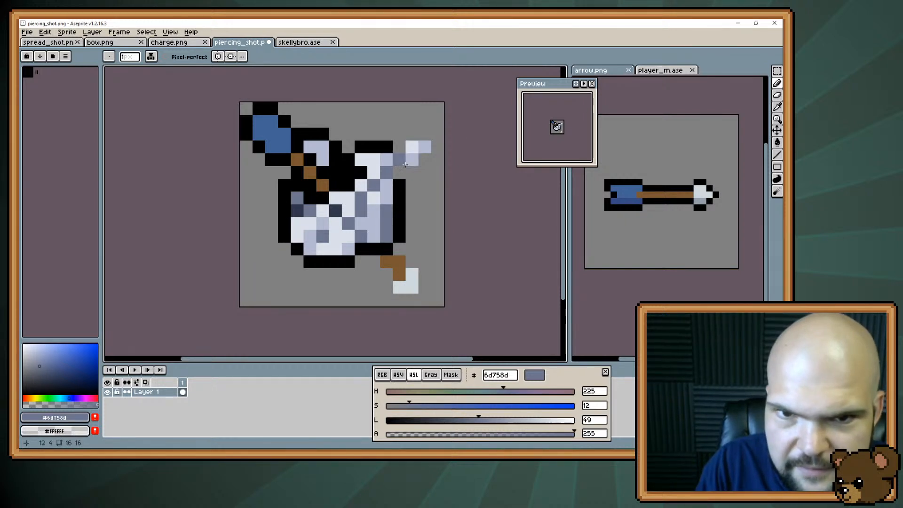
Erase the bone splinter jutting from the skull's upper right and close the edge there with a stepped black outline
key(e)
mouse_move(400, 159)
mouse_down()
mouse_move(424, 160)
mouse_move(412, 148)
mouse_up()
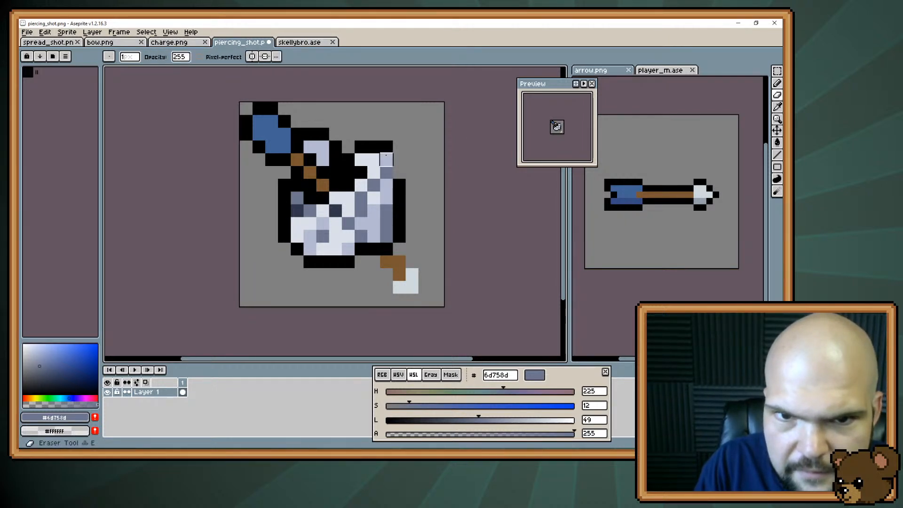
key(b)
alt+click(375, 148)
click(387, 160)
click(399, 172)
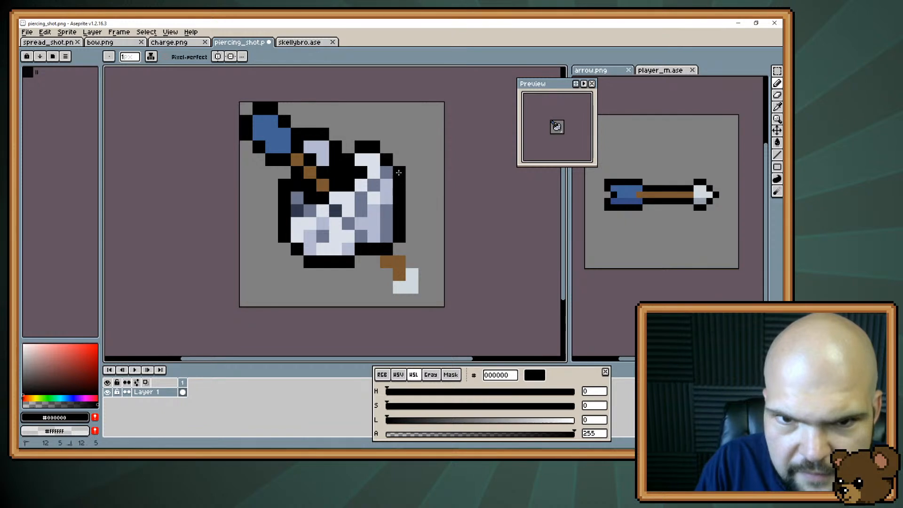
Outline the lower-left side of the shaft emerging beneath the skull in black, down along the arrowhead
click(373, 261)
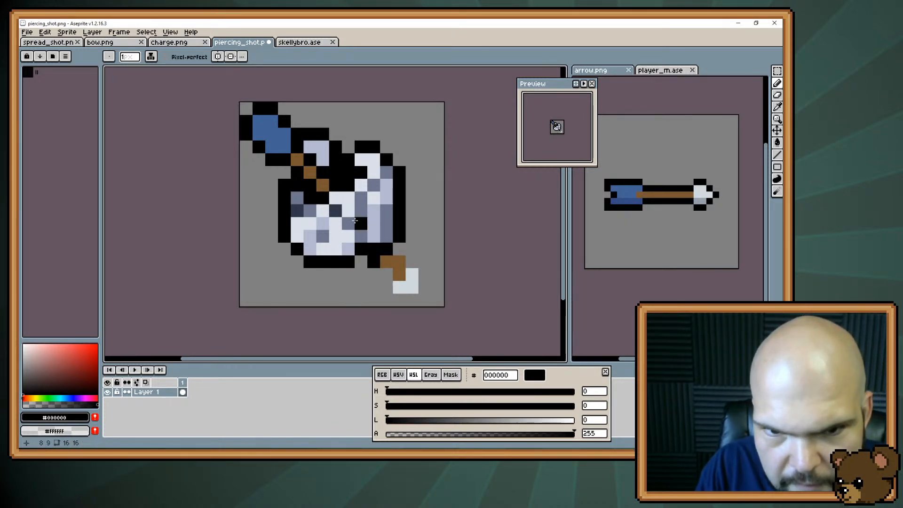
click(387, 262)
click(388, 277)
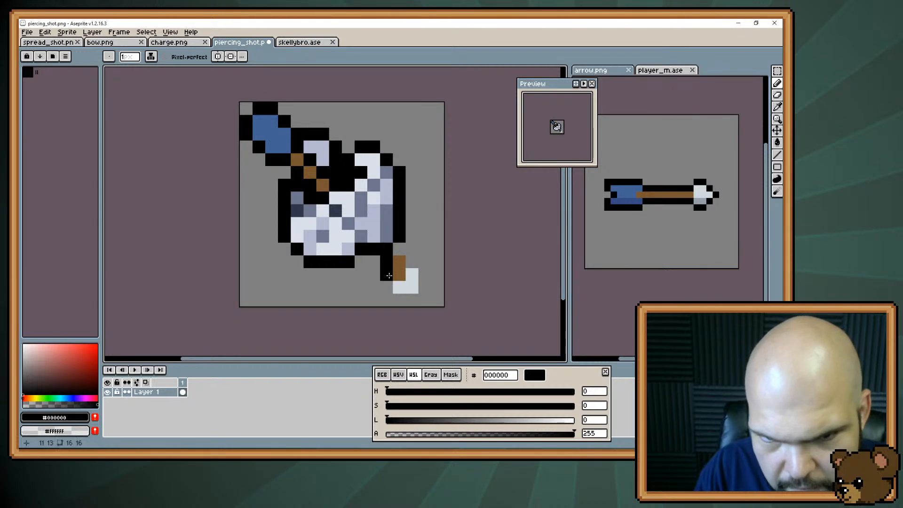
click(400, 287)
alt+click(414, 279)
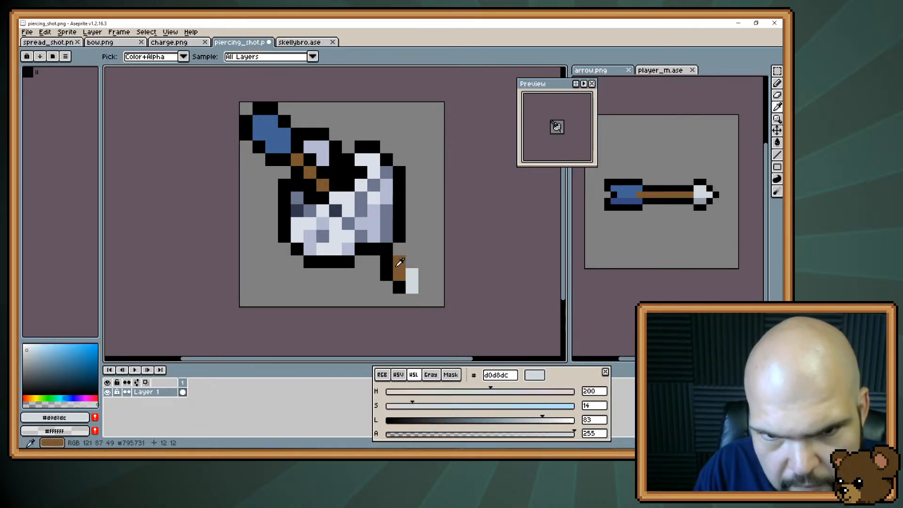
Reshape the emerging shaft into a one-pixel #795731 diagonal with a stepped black lower edge, erasing the surplus outline pixels
alt+click(399, 262)
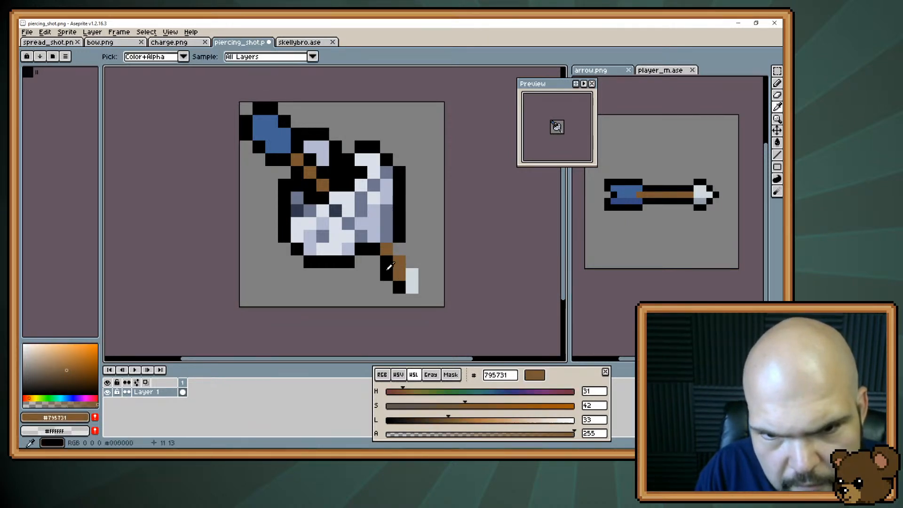
alt+click(388, 269)
click(398, 277)
key(r)
drag(398, 286, 388, 279)
key(b)
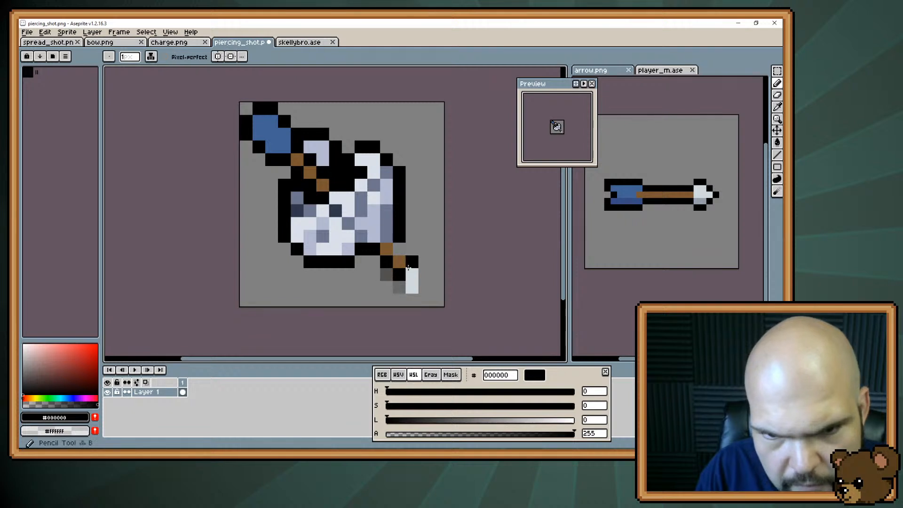
key(e)
click(387, 275)
click(399, 286)
Fill out the arrowhead as a 2 × 2 block of #d0d8dc at the end of the shaft
key(b)
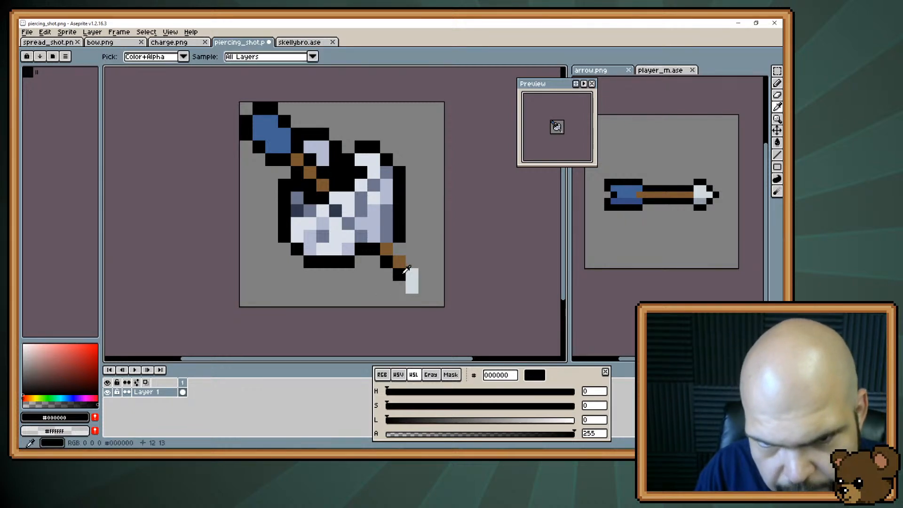
alt+click(411, 276)
click(412, 249)
key(ctrl+z)
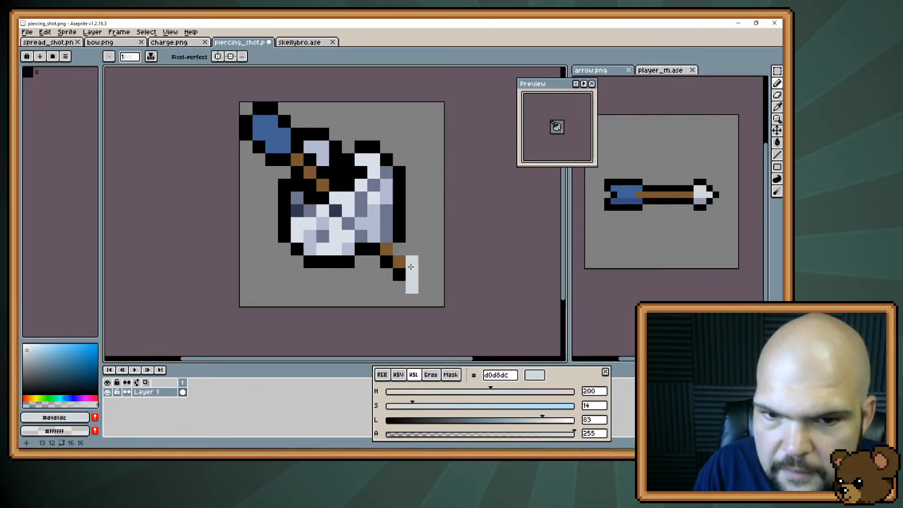
click(420, 277)
key(ctrl+z)
click(422, 289)
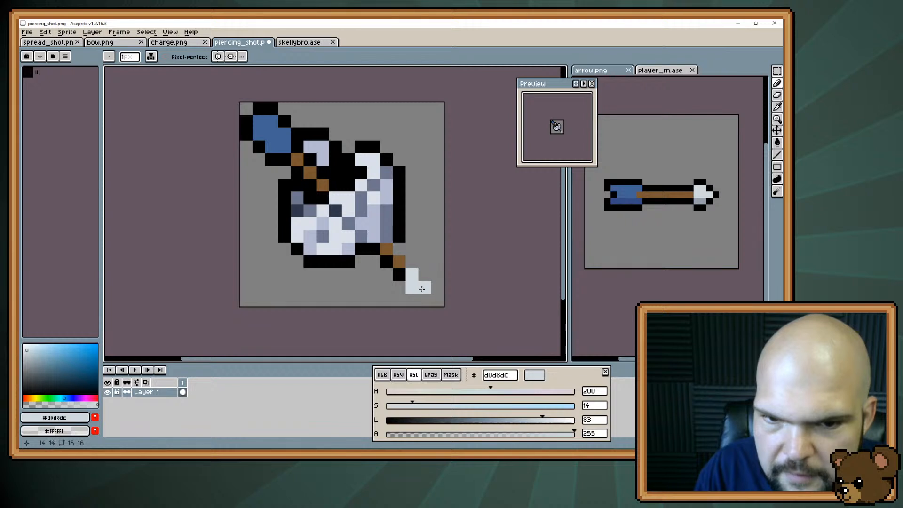
click(422, 276)
Surround the 2 × 2 arrowhead with a black outline sampled from the shaft's edge
alt+click(399, 275)
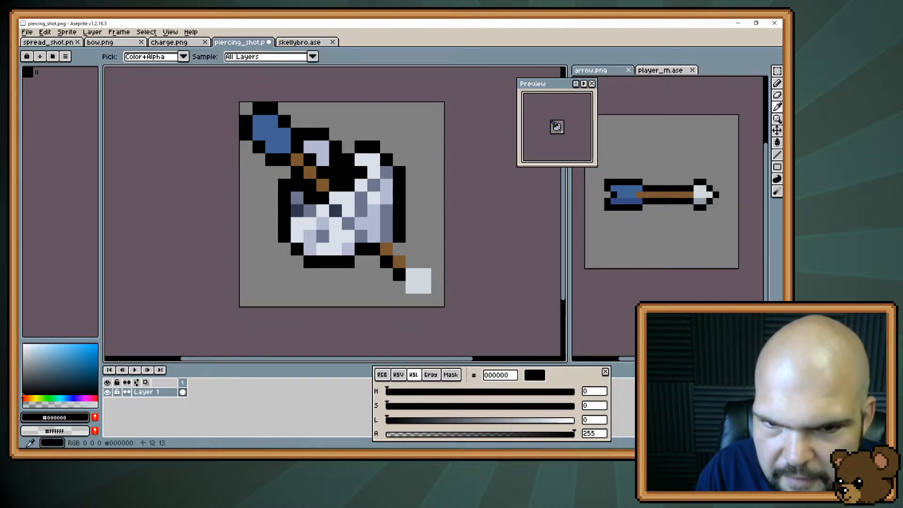
click(401, 288)
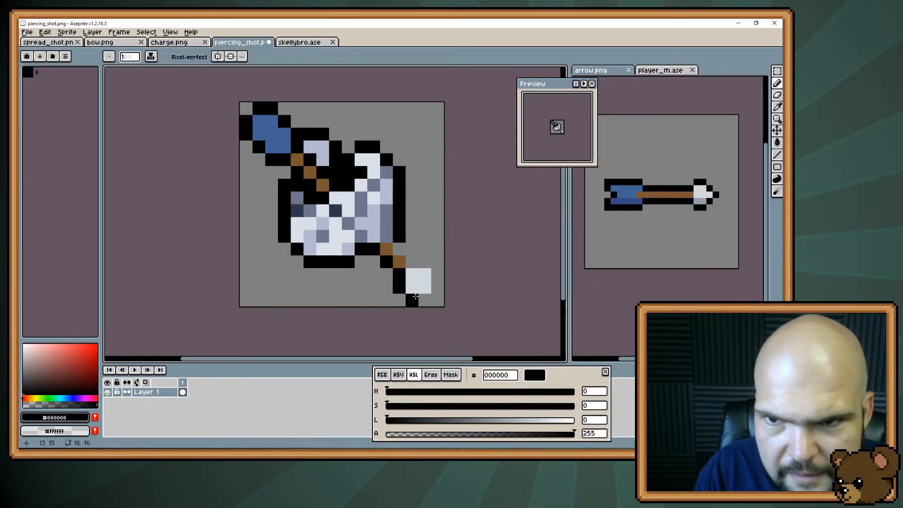
mouse_move(414, 301)
mouse_down()
mouse_move(433, 293)
mouse_move(427, 262)
mouse_up()
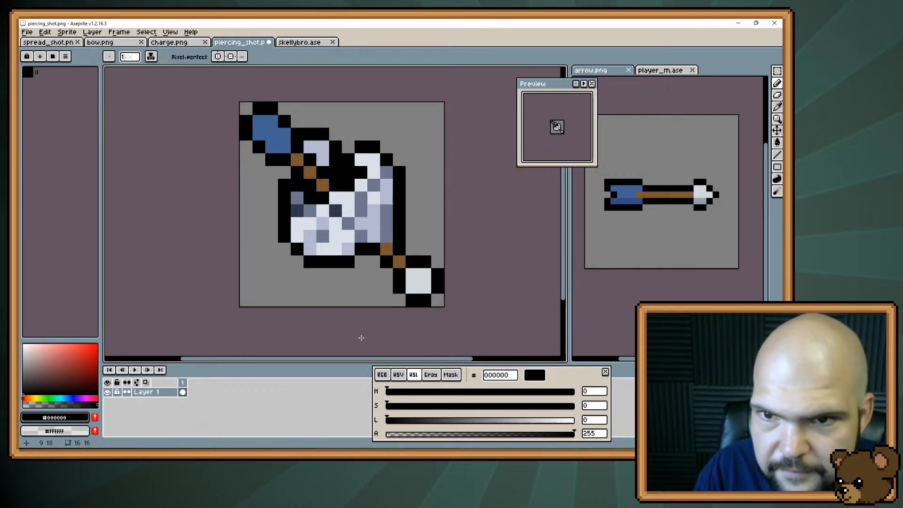
Reduce the arrowhead to a two-pixel diagonal using black, erase the surplus side outline pixels and fill the black corner at its tip
click(412, 286)
click(425, 274)
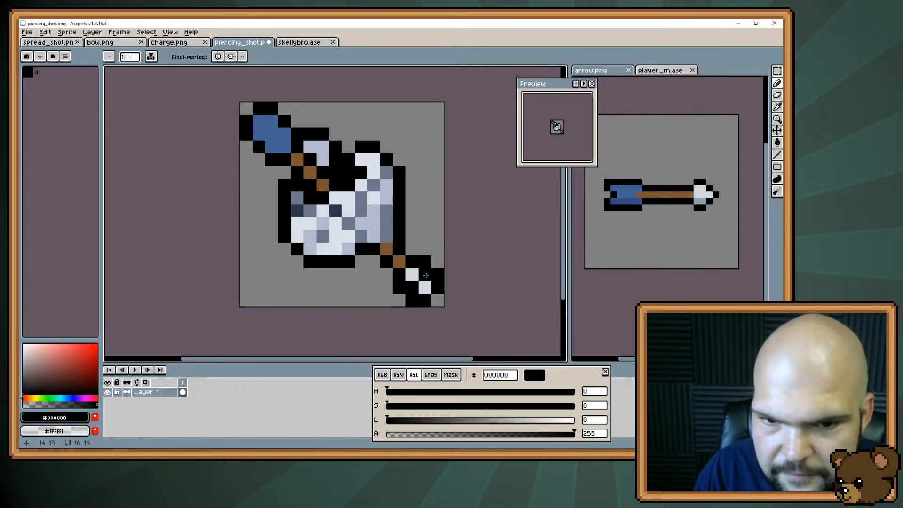
key(e)
click(399, 287)
click(412, 300)
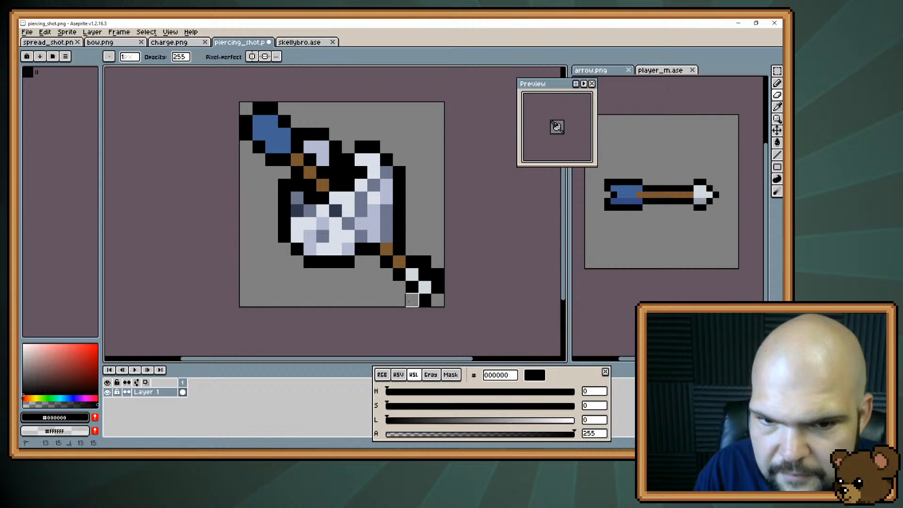
click(438, 274)
click(425, 263)
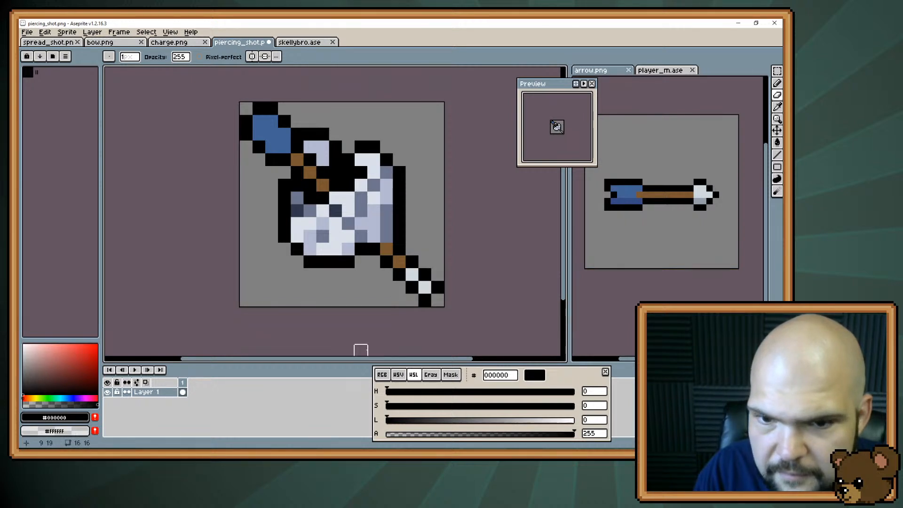
key(b)
click(438, 299)
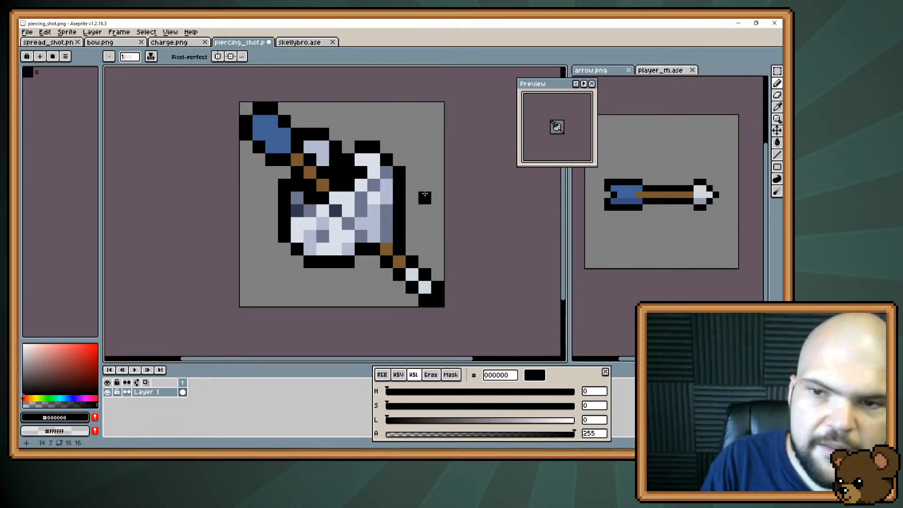
Shade the lower-left side of the fletching with #354a82 sampled from arrow.png
alt+click(619, 202)
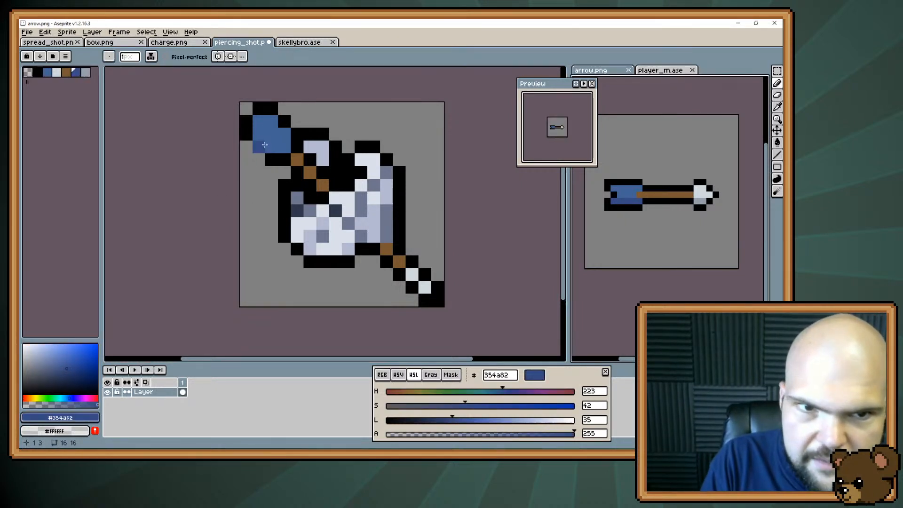
drag(258, 134, 271, 146)
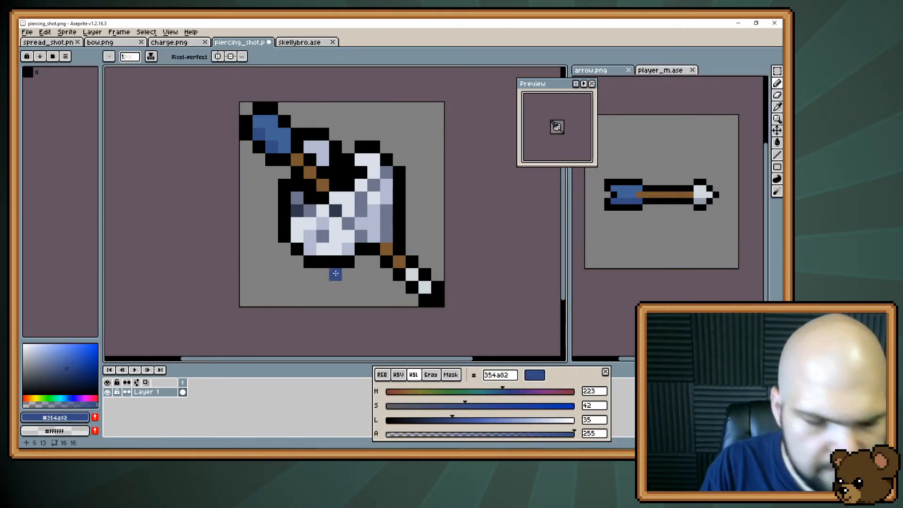
Move the arrowhead with its outline one pixel up and left, closer to the skull
key(m)
drag(403, 254, 446, 308)
drag(406, 277, 402, 265)
click(378, 331)
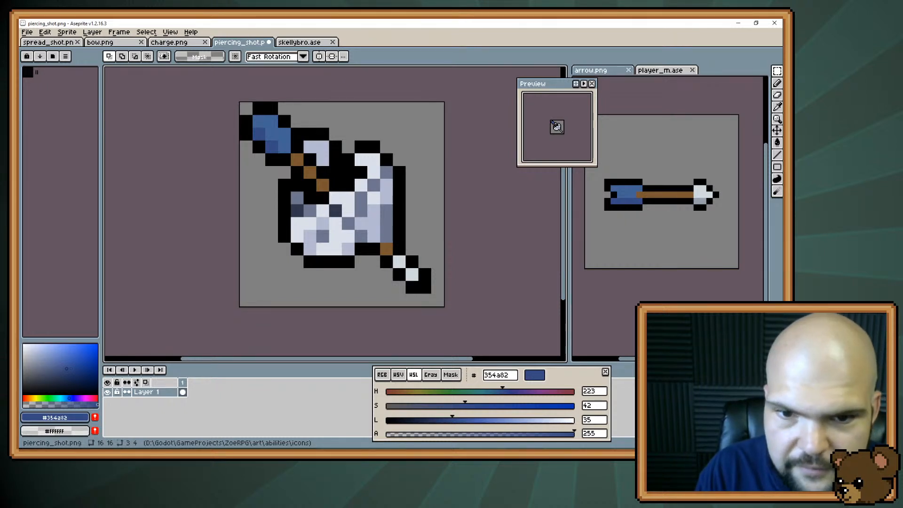
Shorten the arrowhead to one light pixel with a black tip, and shift the whole drawing one pixel down and right
key(e)
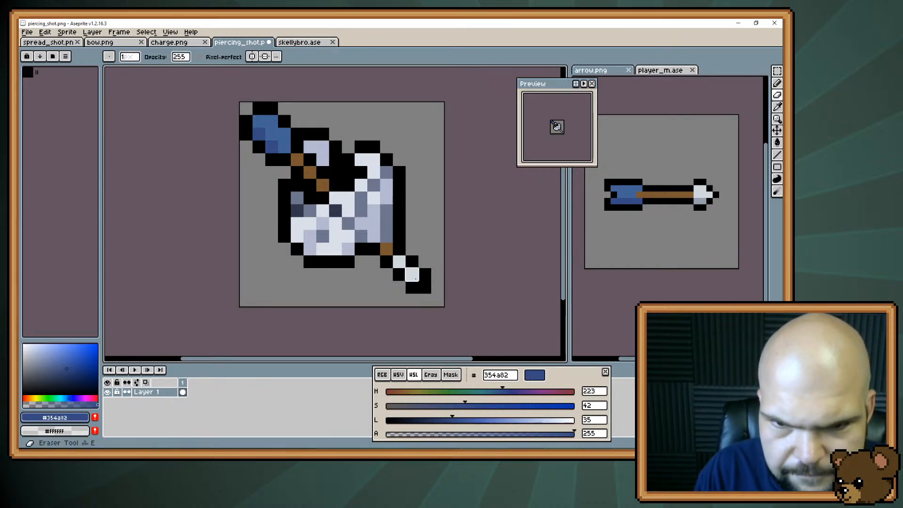
key(b)
key(alt+space)
alt+click(420, 285)
alt+click(419, 284)
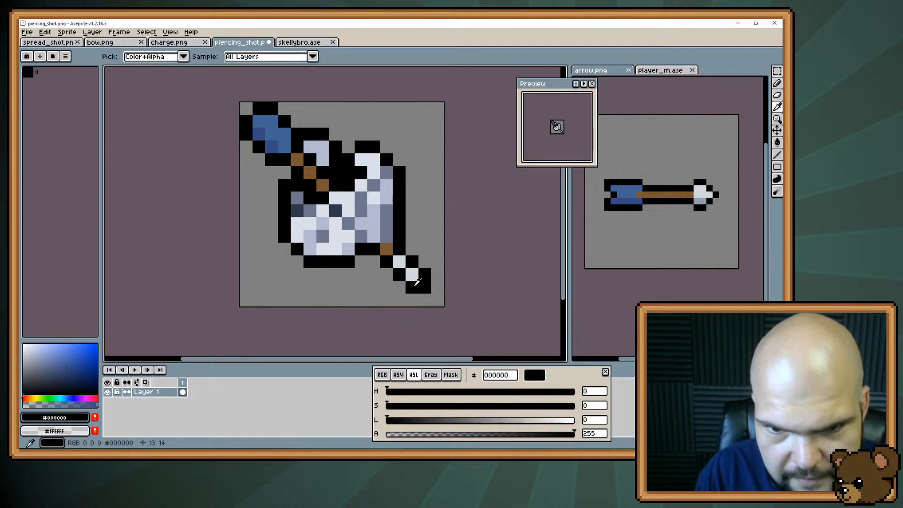
click(413, 276)
key(e)
drag(413, 290, 423, 272)
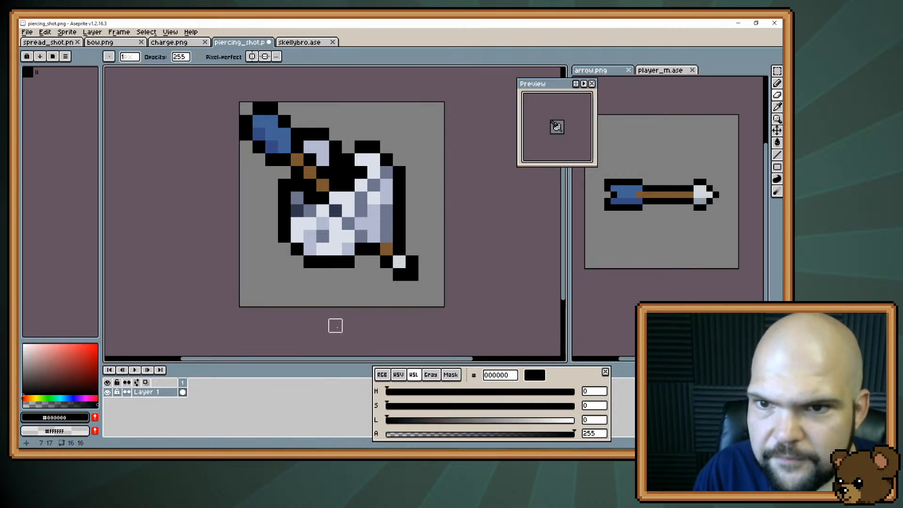
key(v)
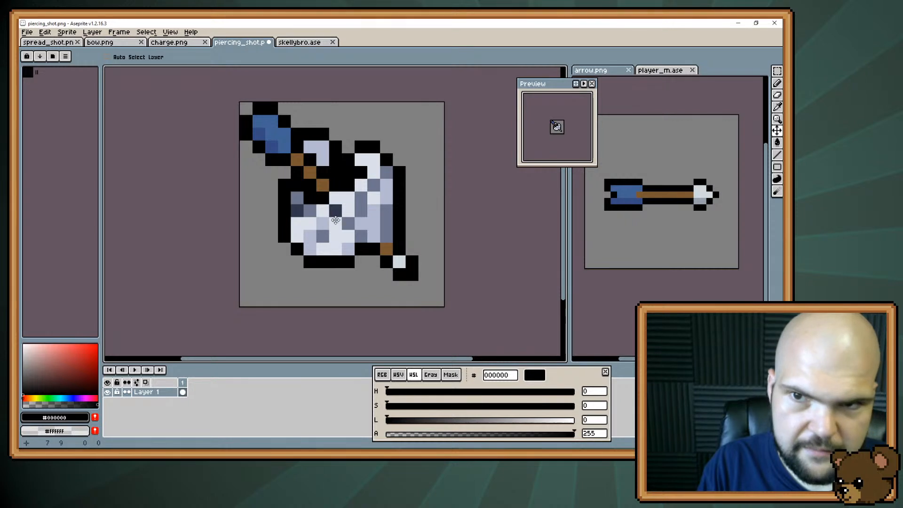
drag(335, 221, 344, 229)
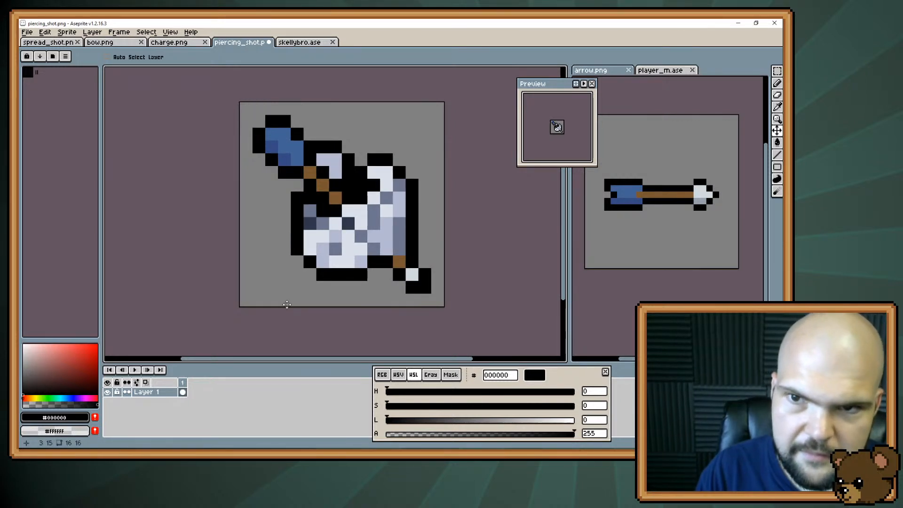
key(i)
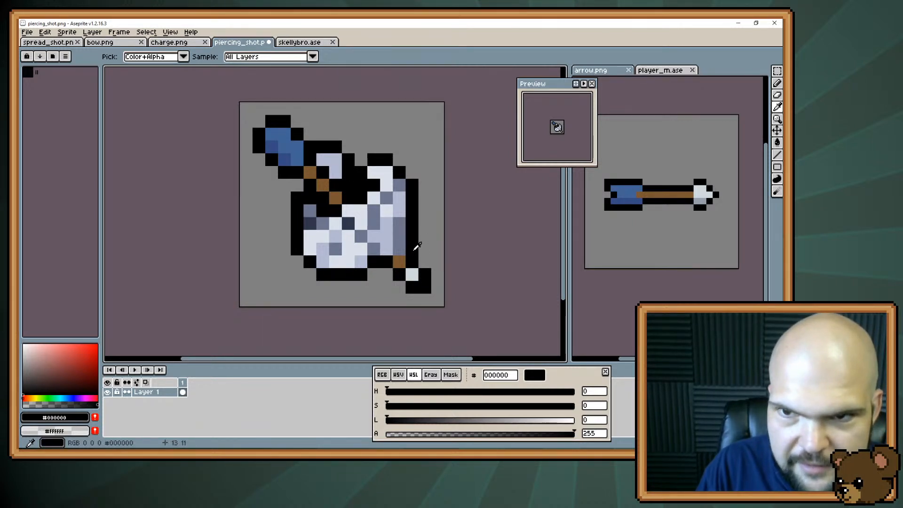
click(436, 260)
key(g)
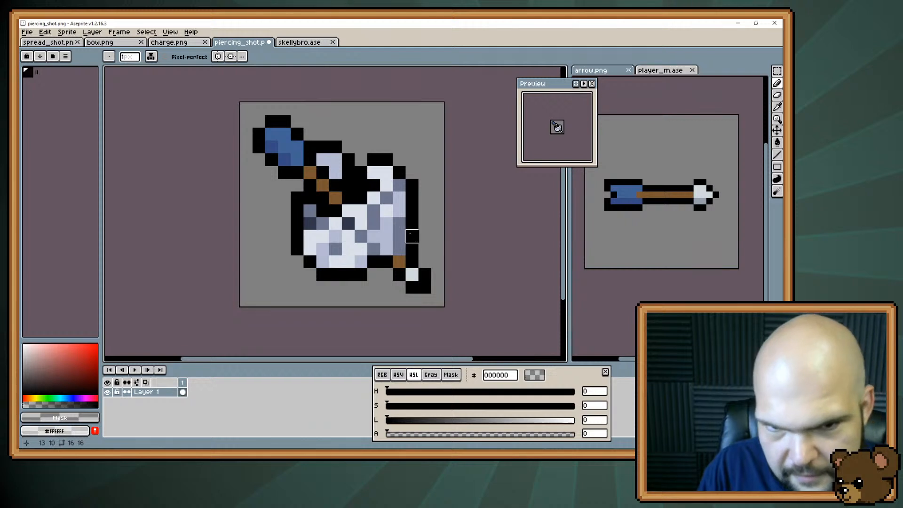
Draw a small black-outlined #b3b9d1 bone fragment beside the skull's lower-right edge, and shift the whole drawing one pixel left
key(i)
click(387, 238)
key(g)
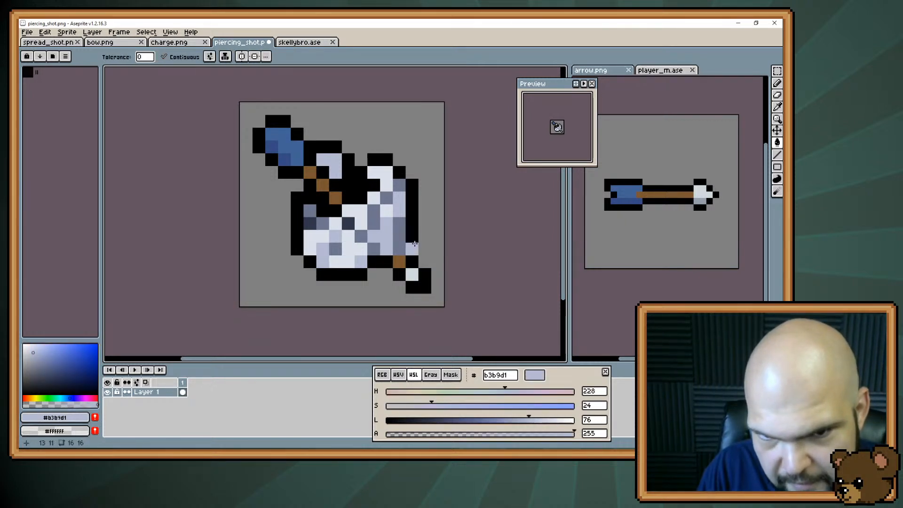
click(425, 252)
key(ctrl+z)
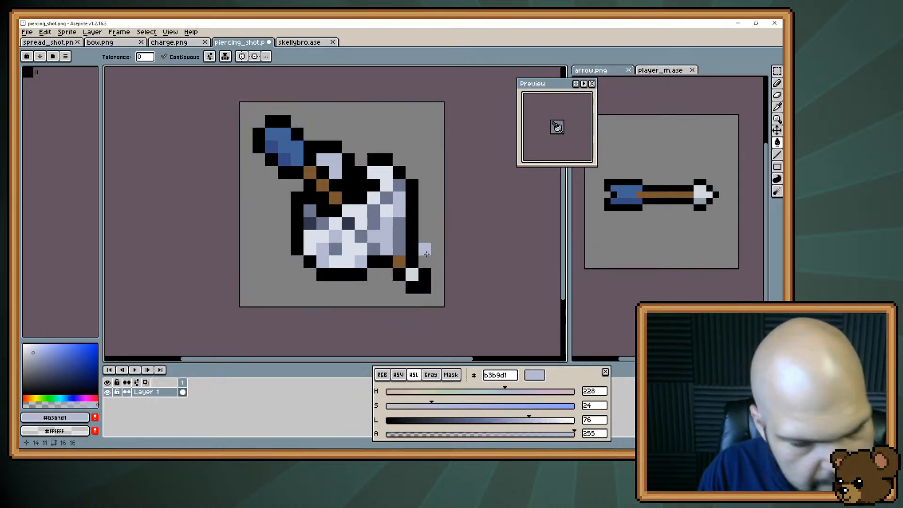
key(b)
click(425, 245)
drag(425, 251, 437, 262)
alt+click(414, 257)
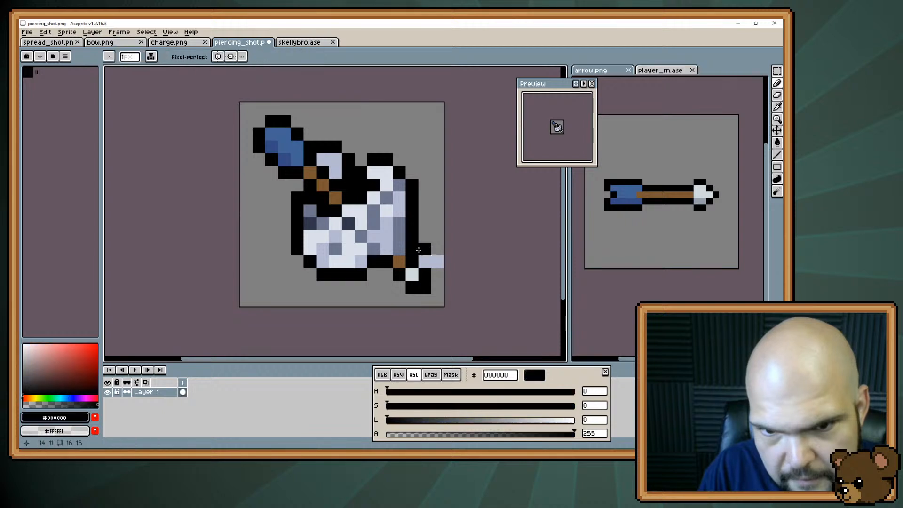
key(v)
mouse_move(385, 244)
mouse_down()
mouse_move(372, 244)
mouse_move(412, 236)
mouse_up()
Repaint the bone fragment one pixel higher in #b3b9d1, with black along its underside
key(b)
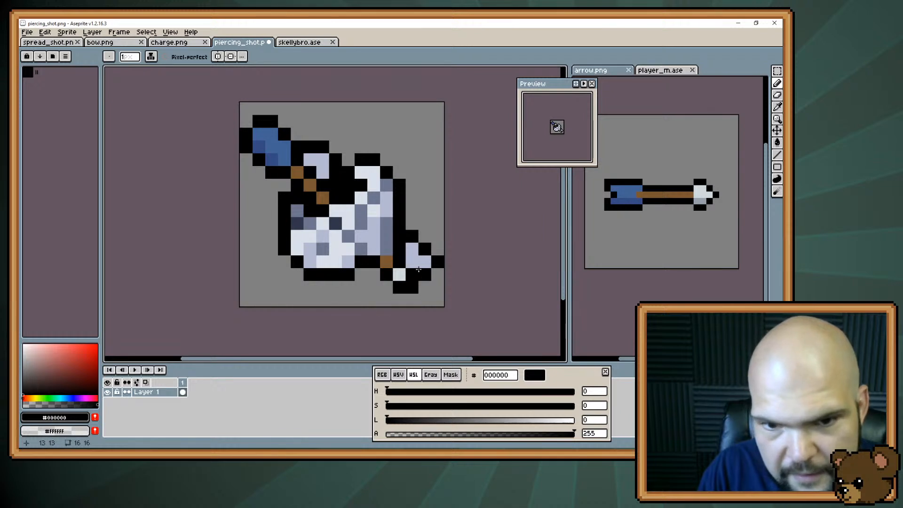
alt+click(411, 249)
drag(411, 235, 424, 249)
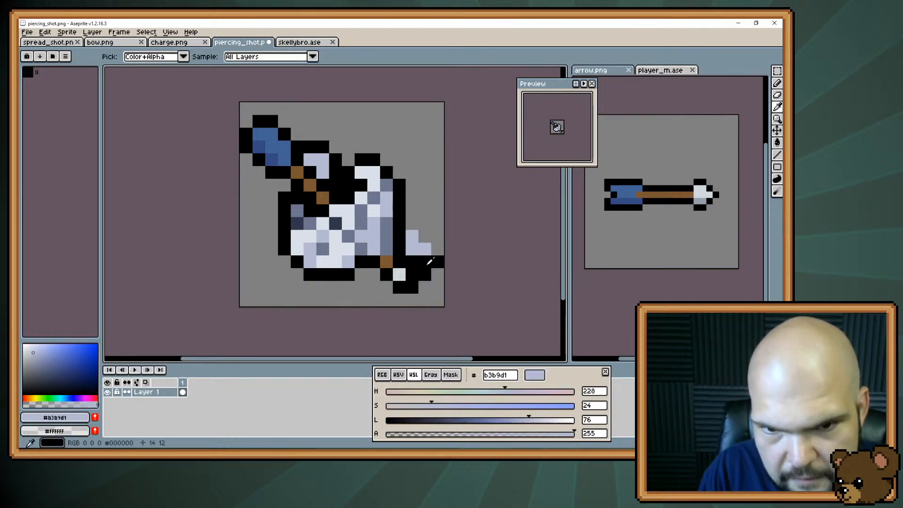
Rebuild the fragment's black outline along its top and right tip, erasing the leftover corner pixel below
key(e)
key(b)
alt+click(435, 256)
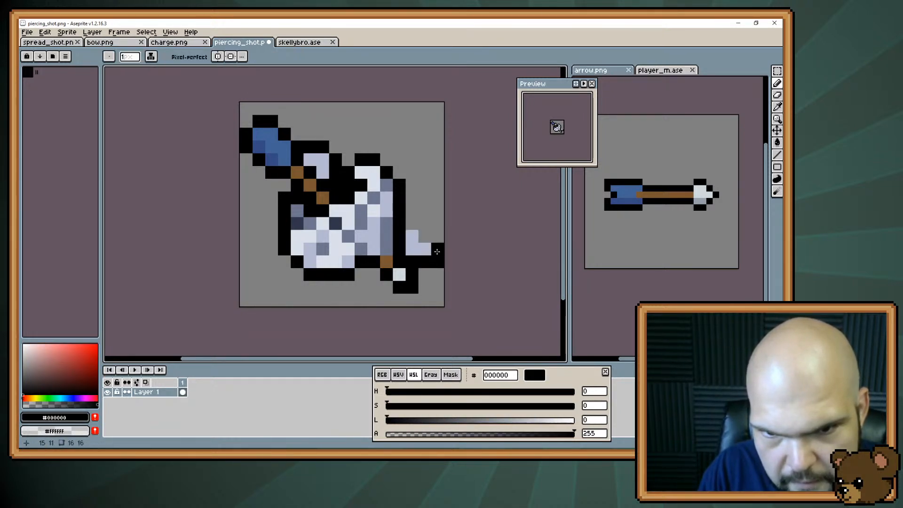
click(437, 250)
key(e)
click(437, 261)
key(b)
click(425, 236)
click(412, 223)
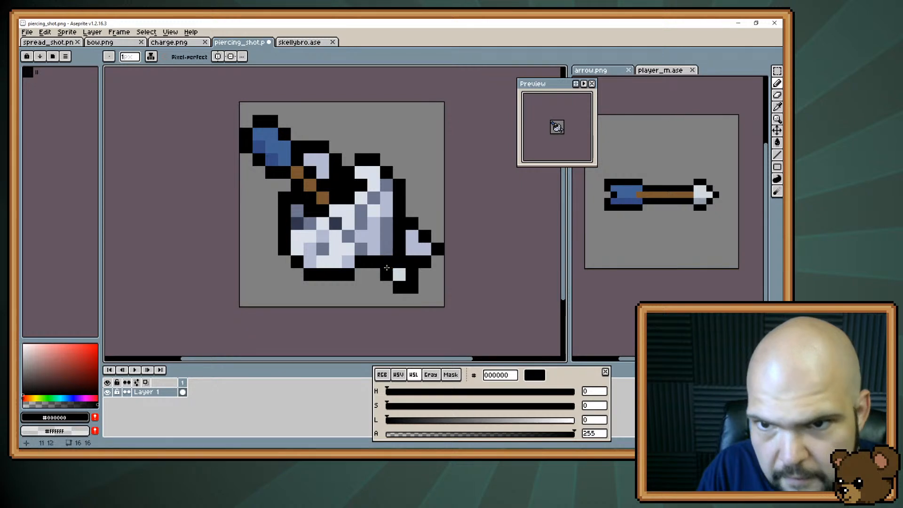
Blacken the fragment's lower-left pixel and erase the surplus outline pixel beneath it
click(412, 249)
key(e)
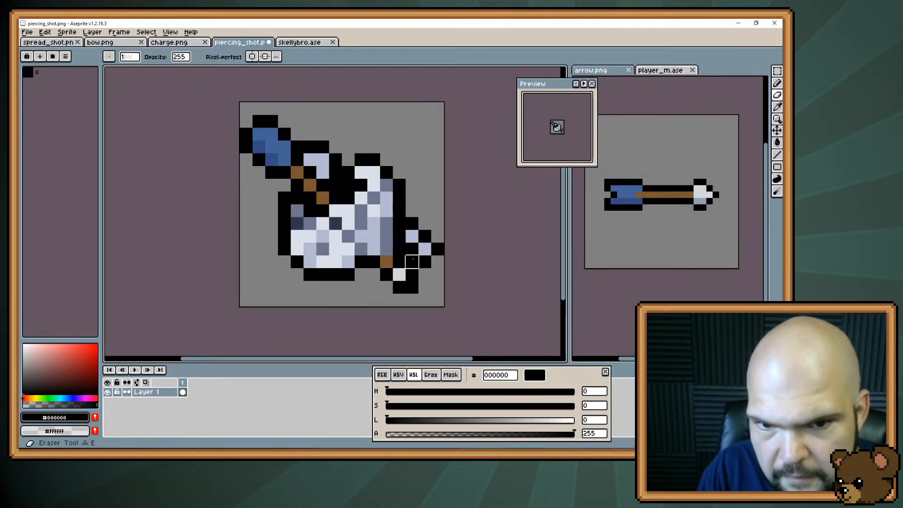
click(412, 262)
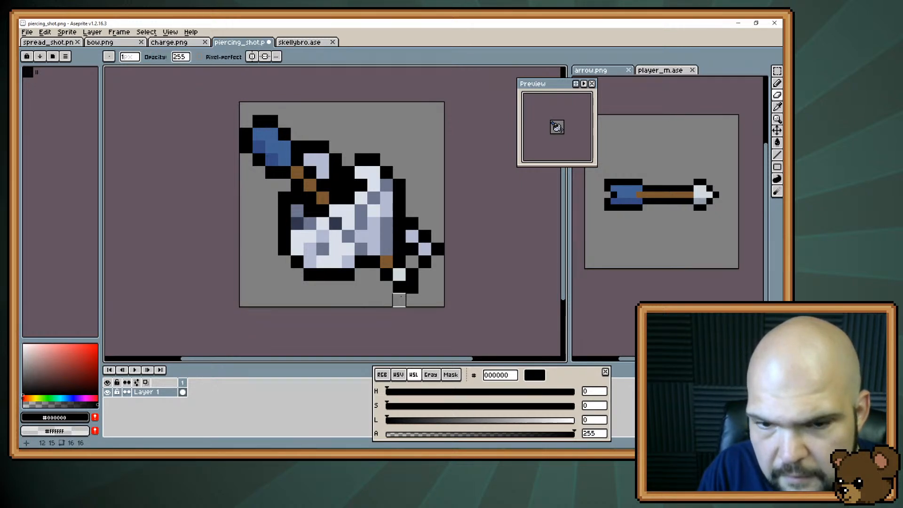
Add a #b3b9d1 pixel at the fragment's upper right and extend the black outline around that corner
key(b)
alt+click(426, 249)
click(425, 237)
alt+click(437, 249)
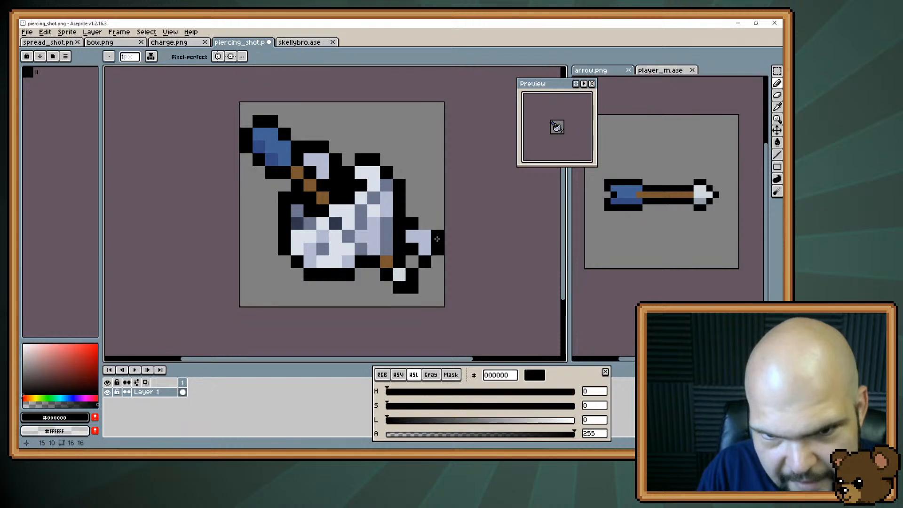
click(438, 239)
click(425, 224)
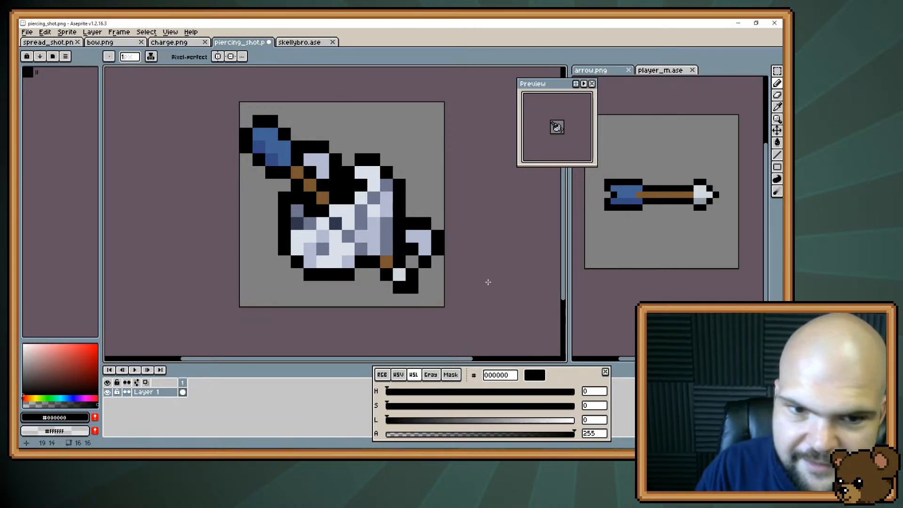
alt+click(380, 232)
click(427, 225)
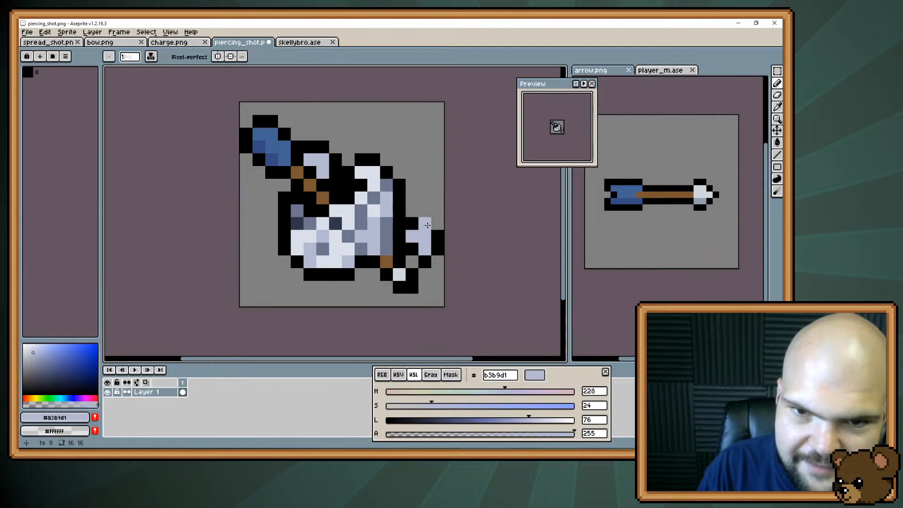
key(ctrl+z)
Shade the fragment's lower pixel with #6d758d sampled from the skull's shadow
alt+click(386, 245)
click(423, 247)
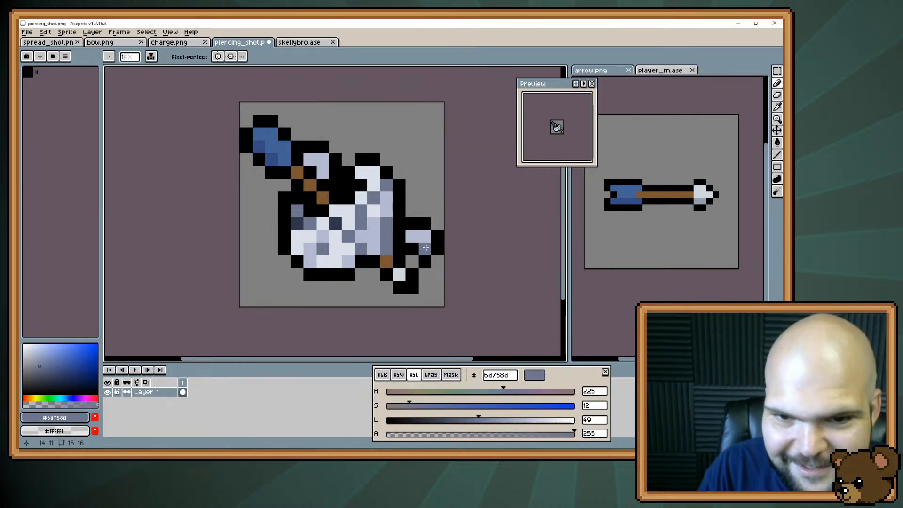
click(392, 273)
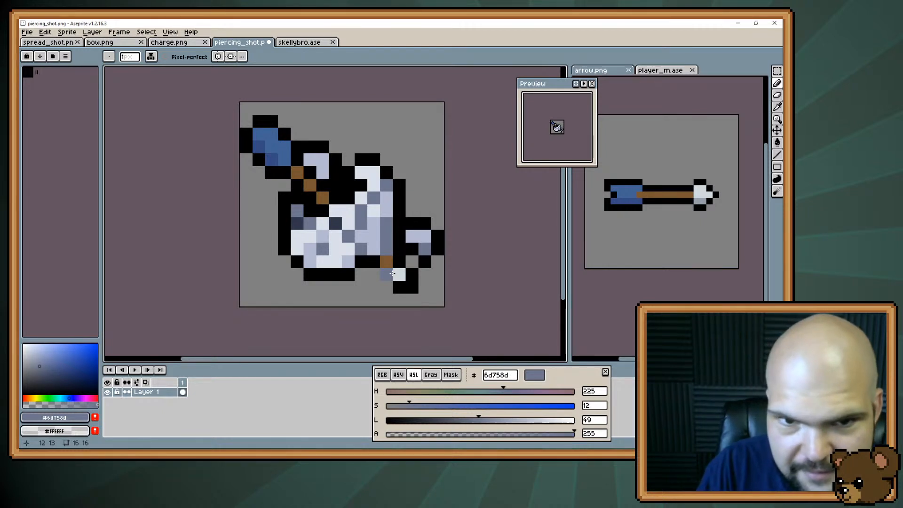
key(alt)
alt+click(361, 198)
drag(351, 197, 339, 186)
click(353, 185)
click(361, 186)
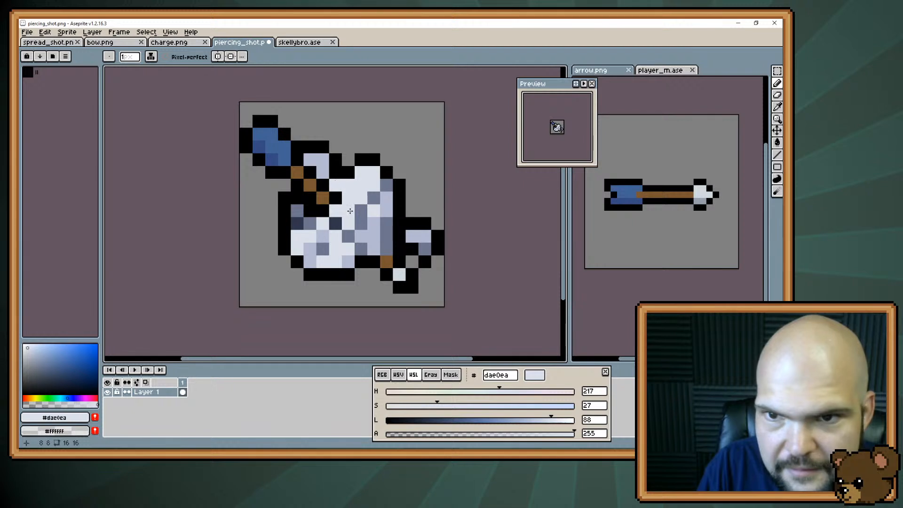
key(ctrl+z)
key(ctrl+z)
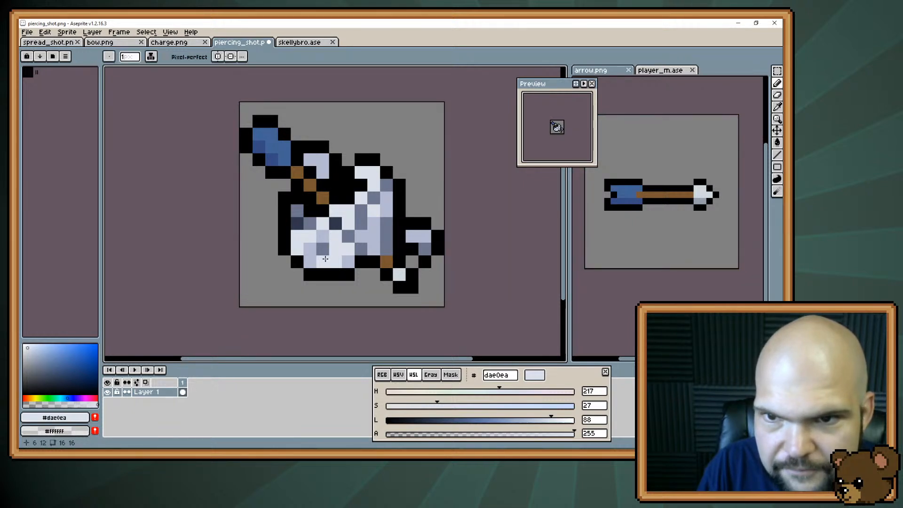
Try lightening the skull's upper crack shading and a bottom outline pixel with #dae0ea, undoing the trial pixels
alt+click(372, 233)
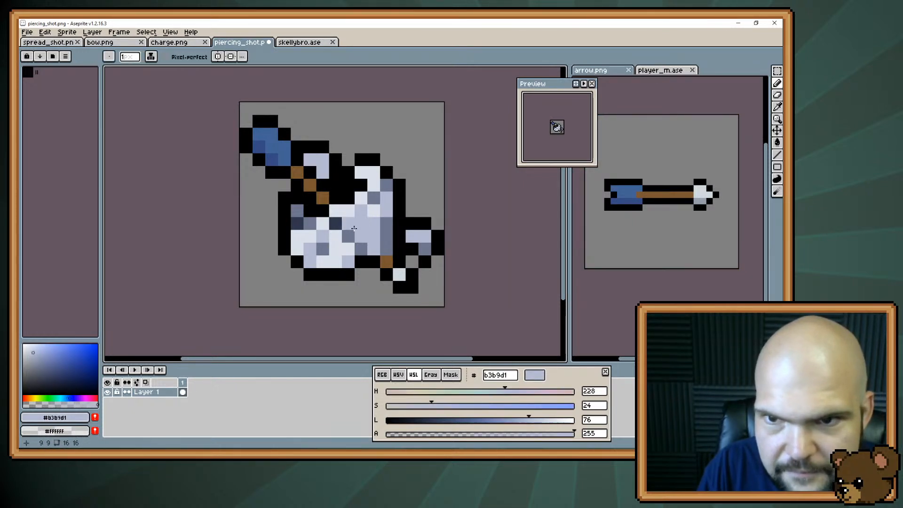
alt+click(360, 207)
click(373, 198)
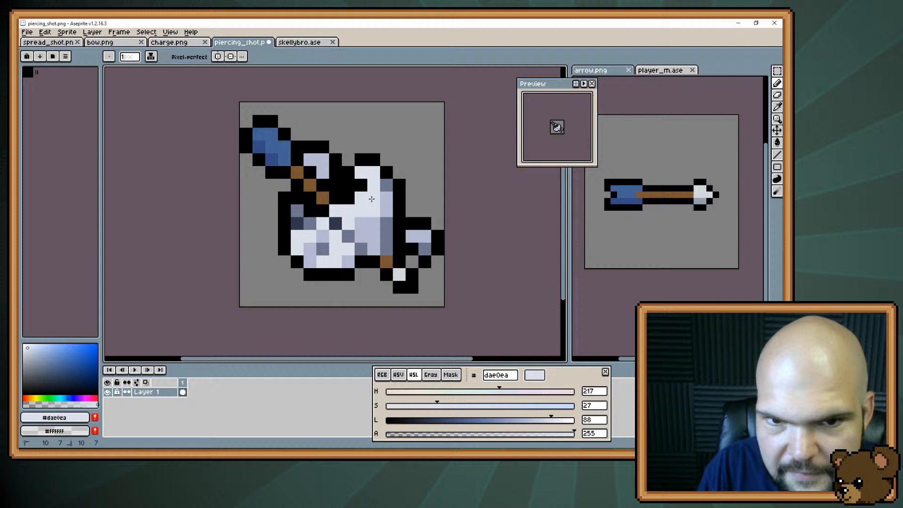
click(321, 274)
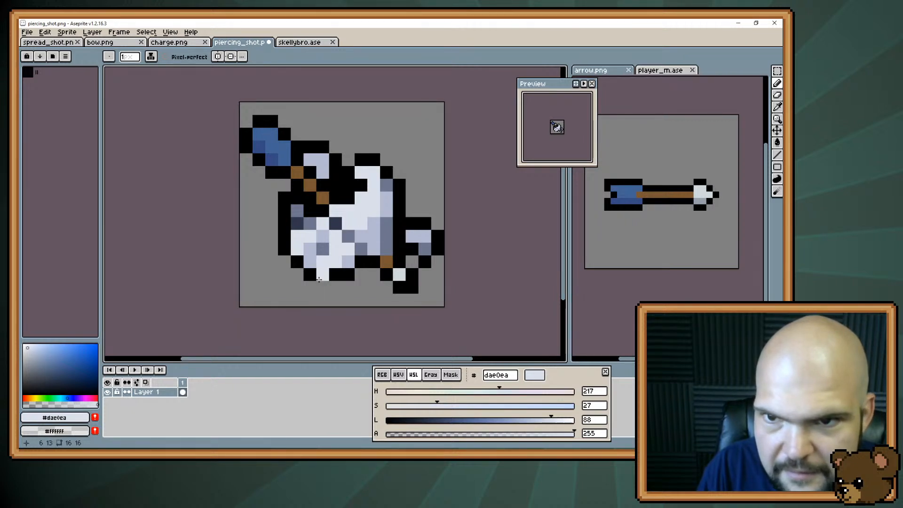
key(ctrl+z)
key(ctrl+z)
key(ctrl+z)
key(ctrl+z)
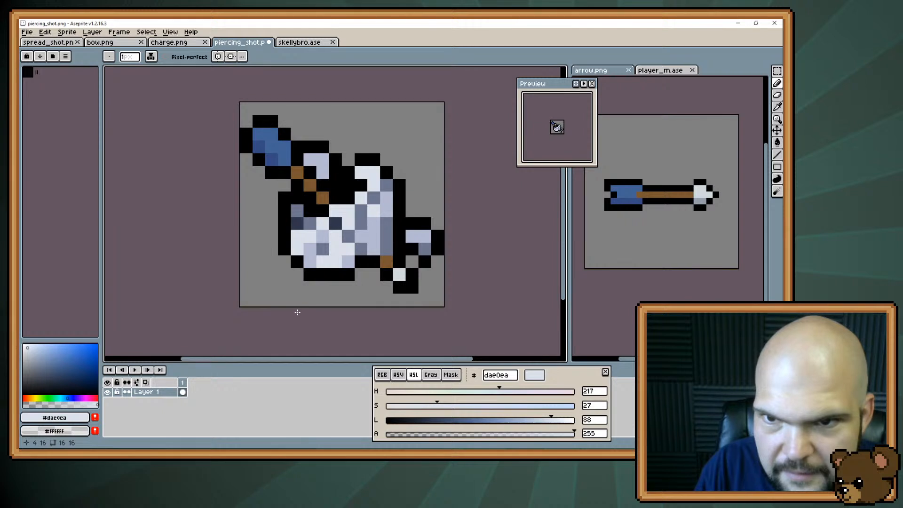
Try slimming the detached fragment by shifting its shadow pixel inward, blackening its underside and erasing the surplus corner, restoring the earlier shape
alt+click(425, 249)
click(412, 249)
alt+click(412, 275)
click(412, 262)
click(425, 250)
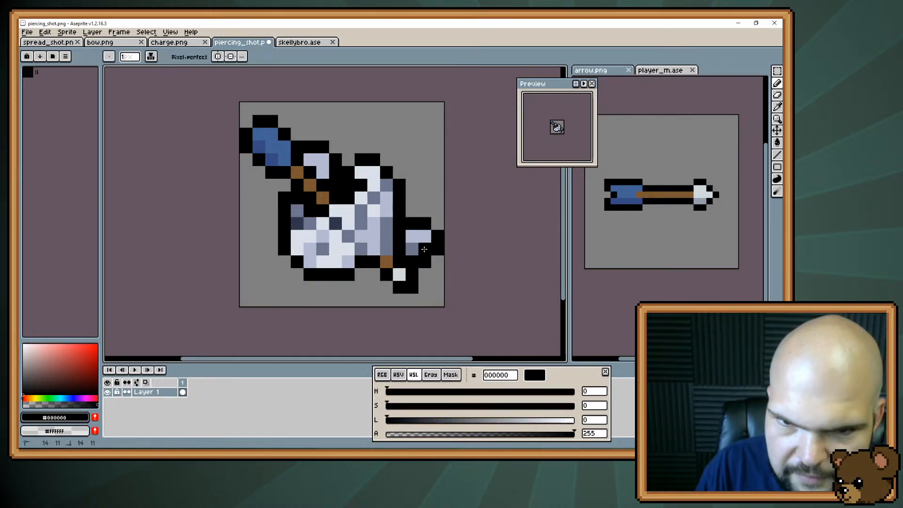
key(e)
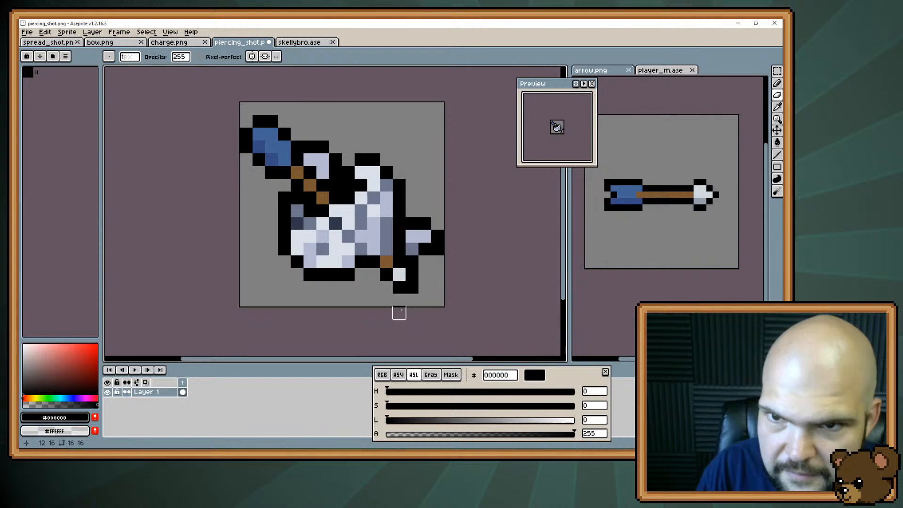
key(ctrl+z)
key(ctrl+z)
key(ctrl+z)
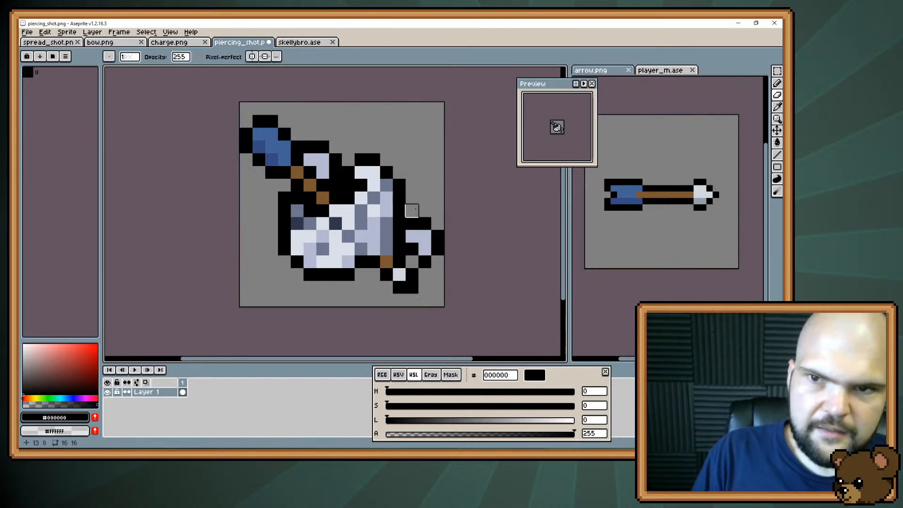
key(ctrl+z)
key(ctrl+y)
key(ctrl+y)
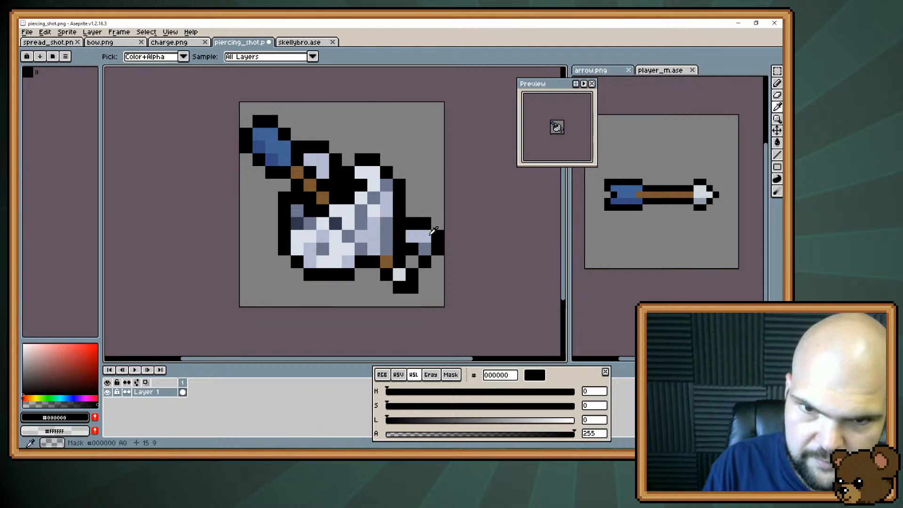
Try adding a small #6d758d bone chip with a black outline beneath the skull, undoing the outline pixels
alt+click(424, 249)
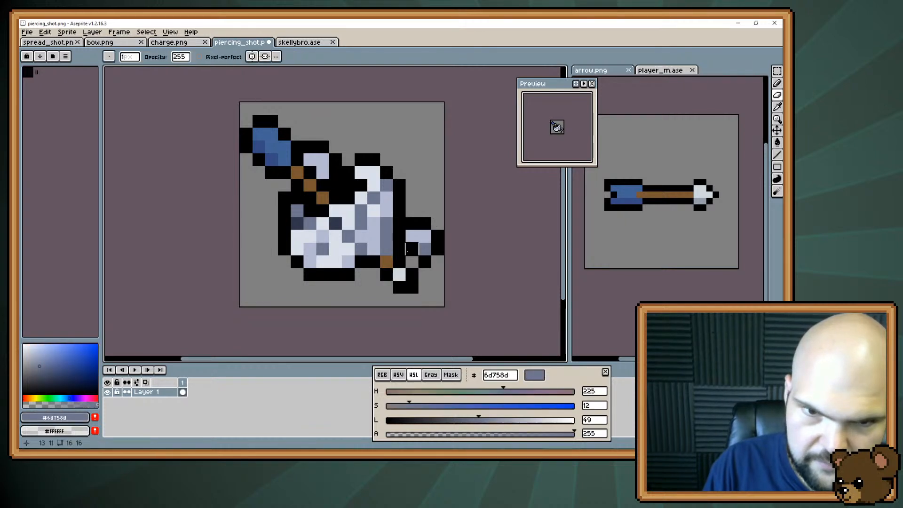
click(361, 289)
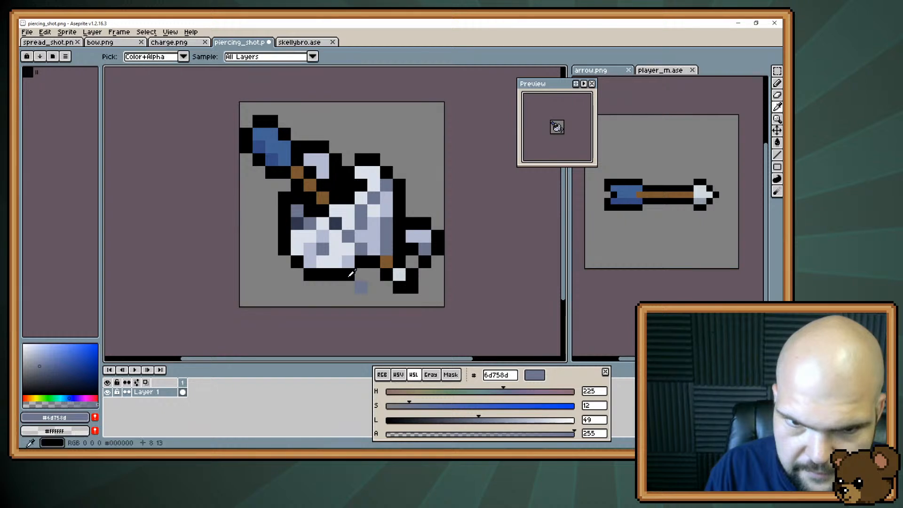
alt+click(350, 277)
click(349, 287)
click(360, 299)
click(373, 288)
click(361, 278)
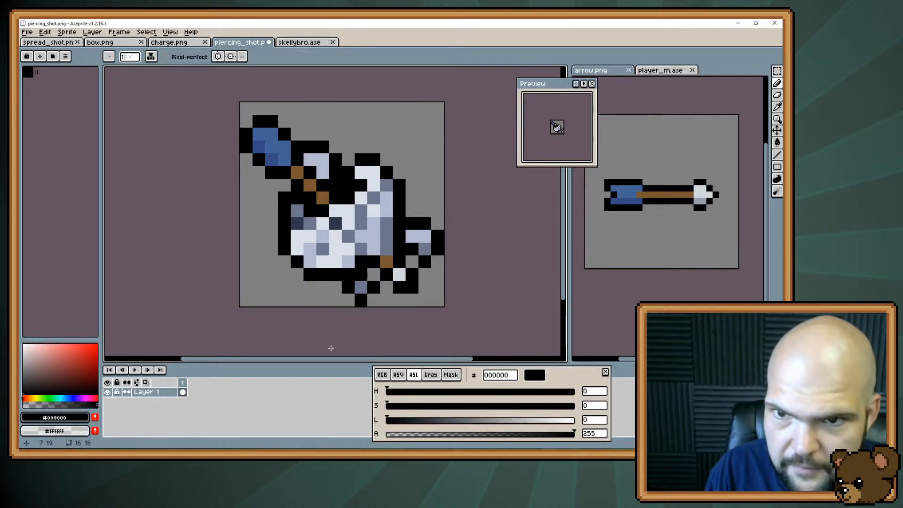
key(ctrl+z)
key(ctrl+z)
key(ctrl+z)
key(ctrl+z)
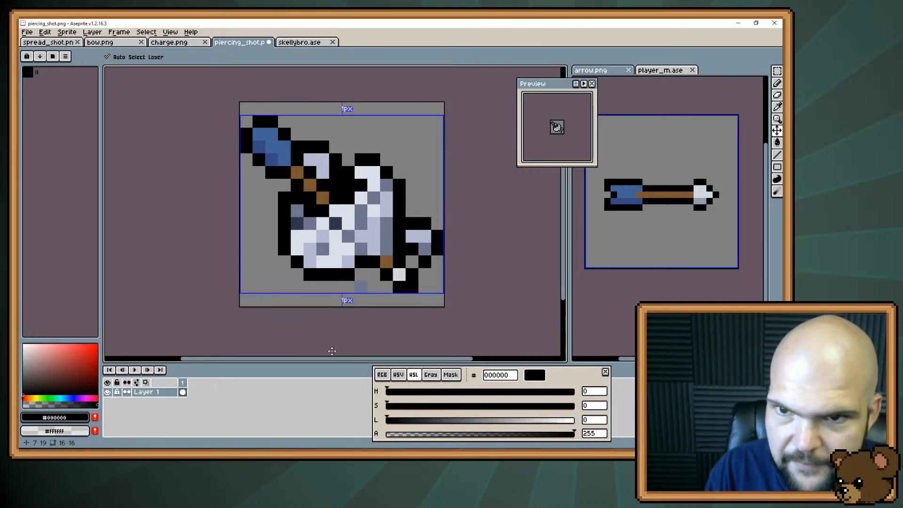
Erase the stray grey-blue pixel beneath the skull and save piercing_shot.png
key(ctrl+s)
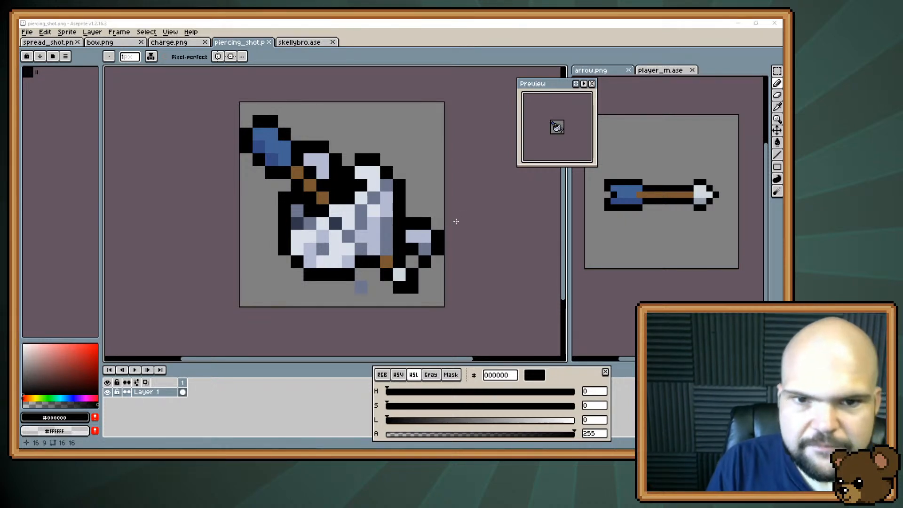
key(space)
mouse_move(365, 247)
mouse_down()
mouse_move(371, 267)
mouse_move(376, 253)
mouse_up()
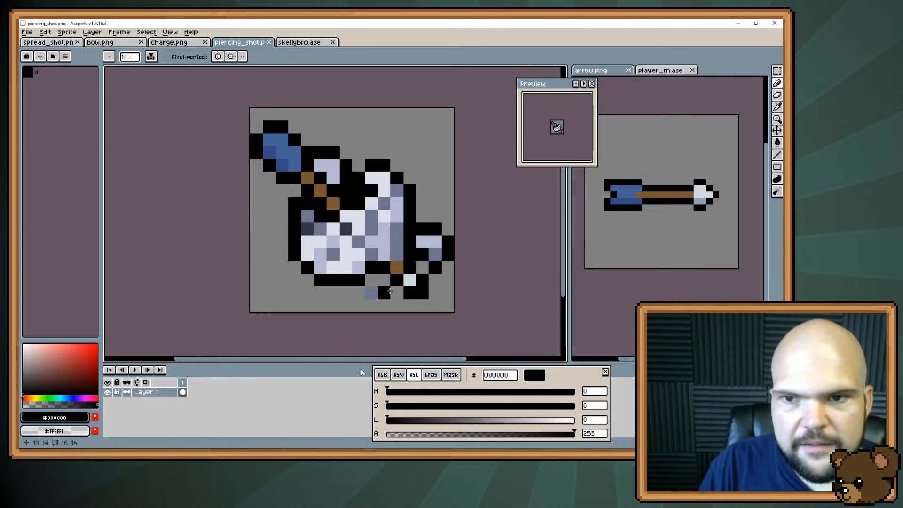
key(e)
click(371, 292)
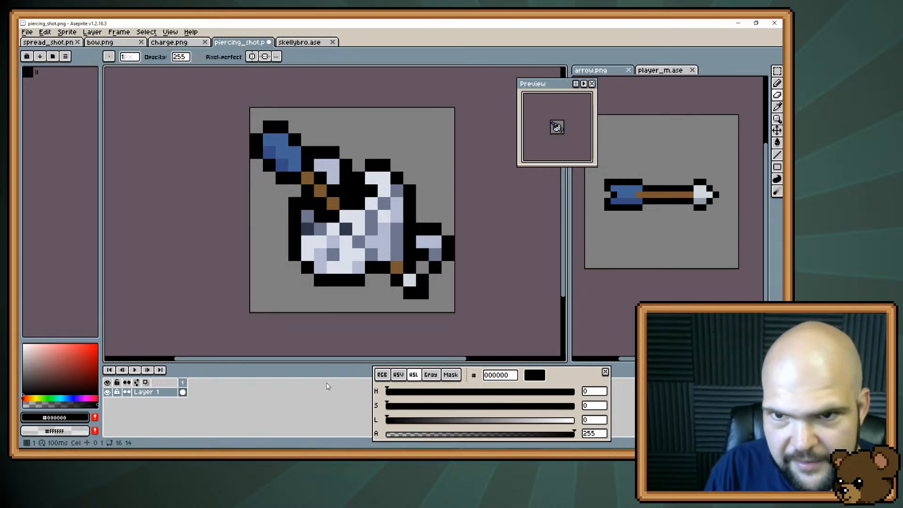
key(ctrl+s)
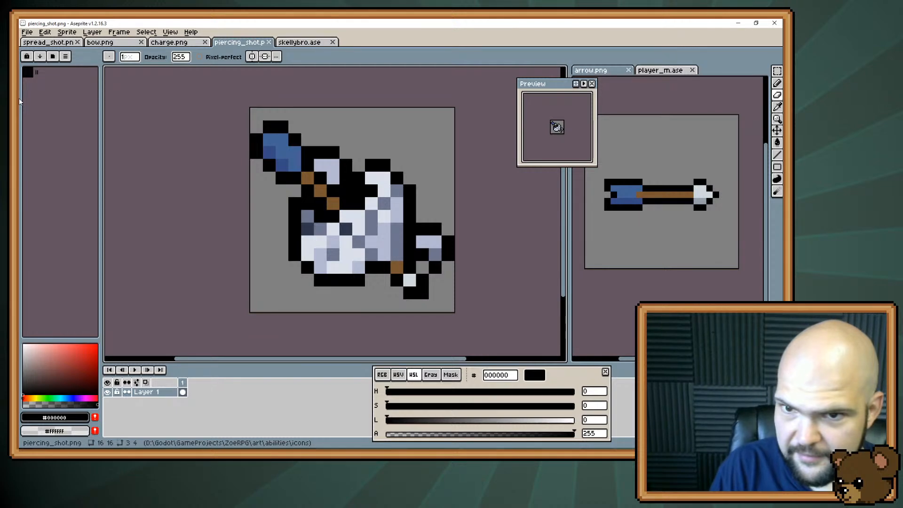
Switch to Trello, mark Spreadshot and Piercing Shot complete in the Icons checklist, and return to Aseprite
key(alt+Tab)
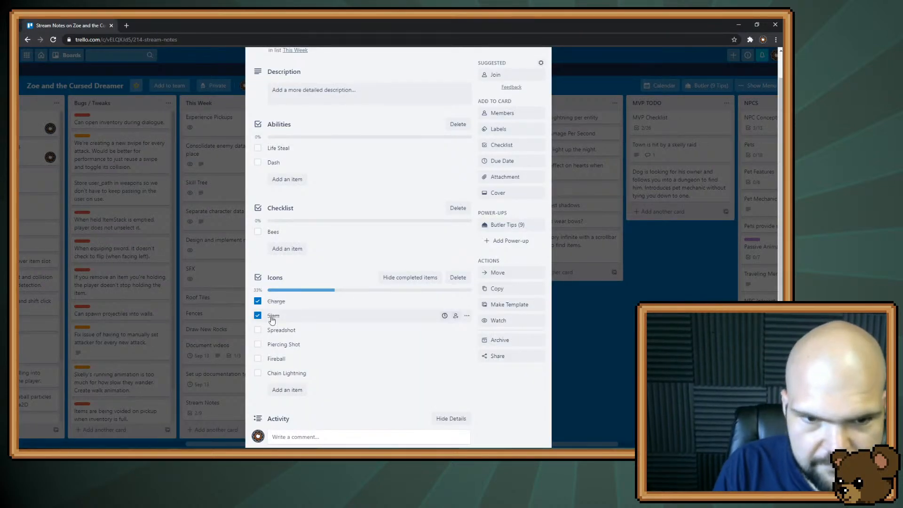
click(258, 330)
click(258, 344)
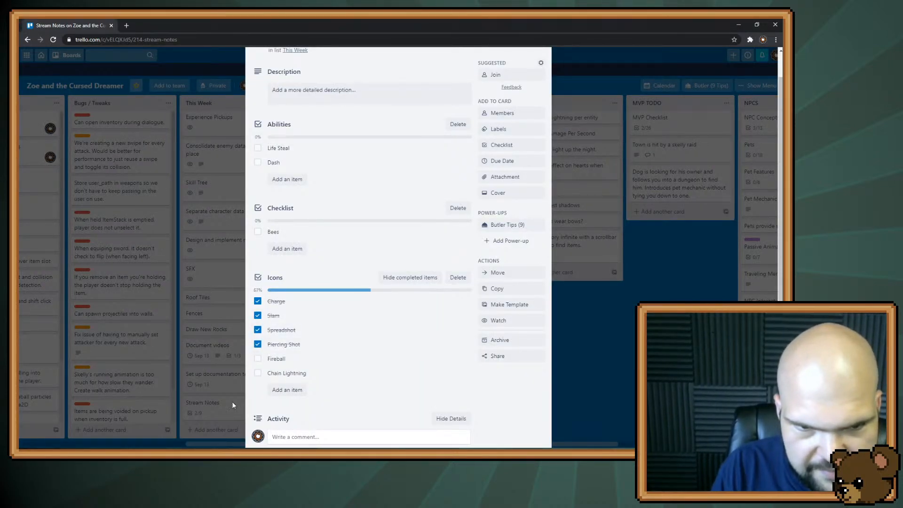
key(alt+Tab)
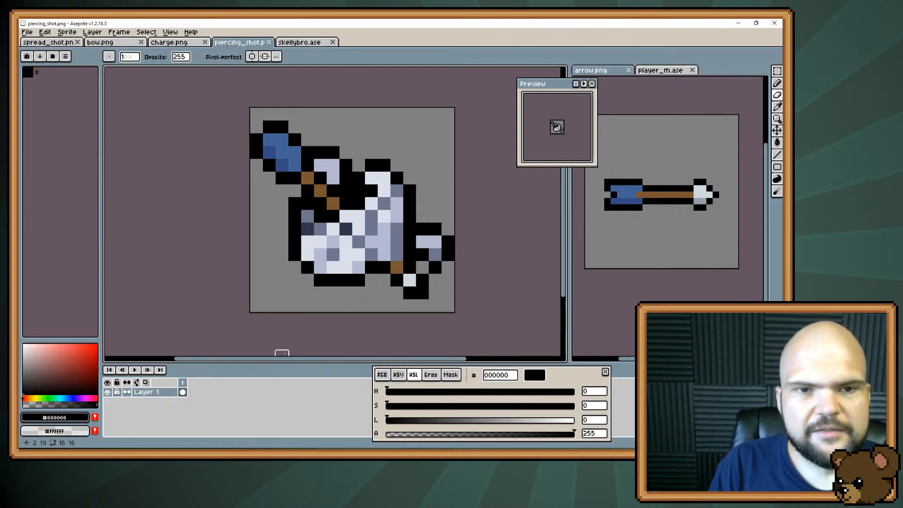
key(alt+Tab)
key(alt+Tab)
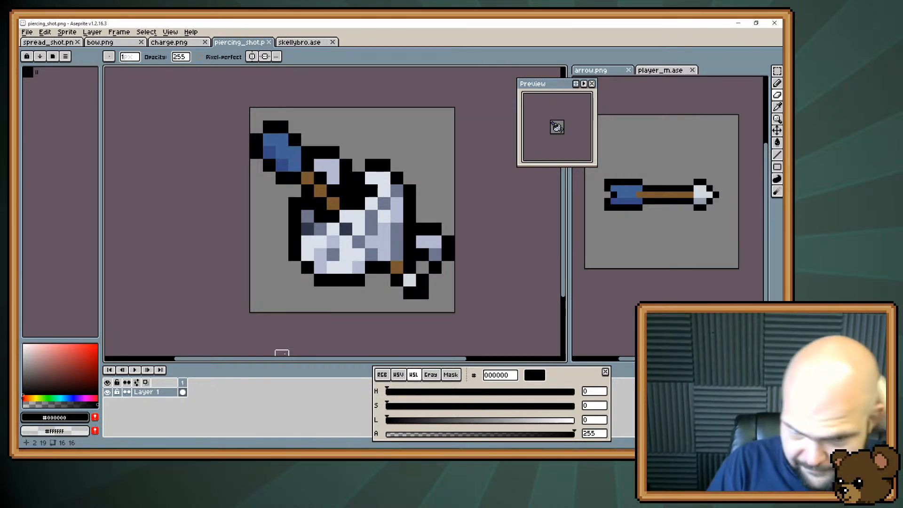
Create a new 16 × 16 sprite in RGBA mode with a transparent background
click(27, 31)
click(29, 42)
text(16)
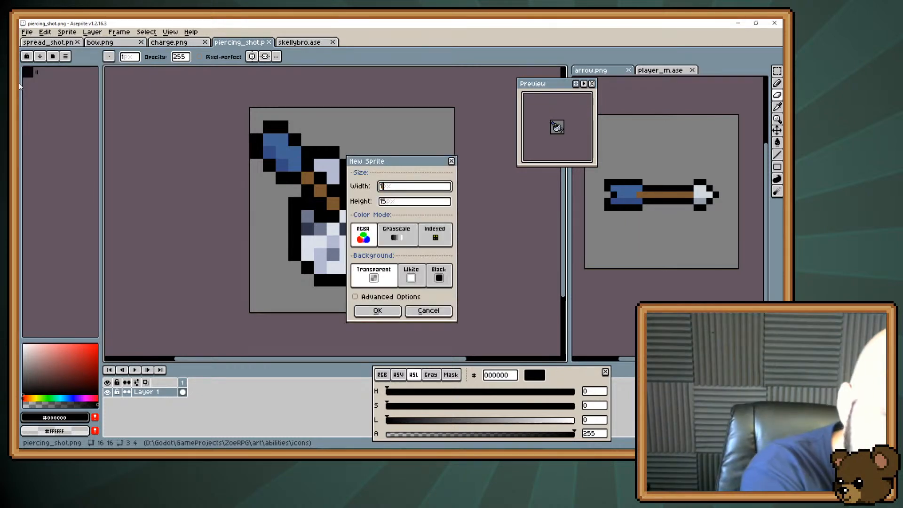
key(Tab)
text(16)
key(Return)
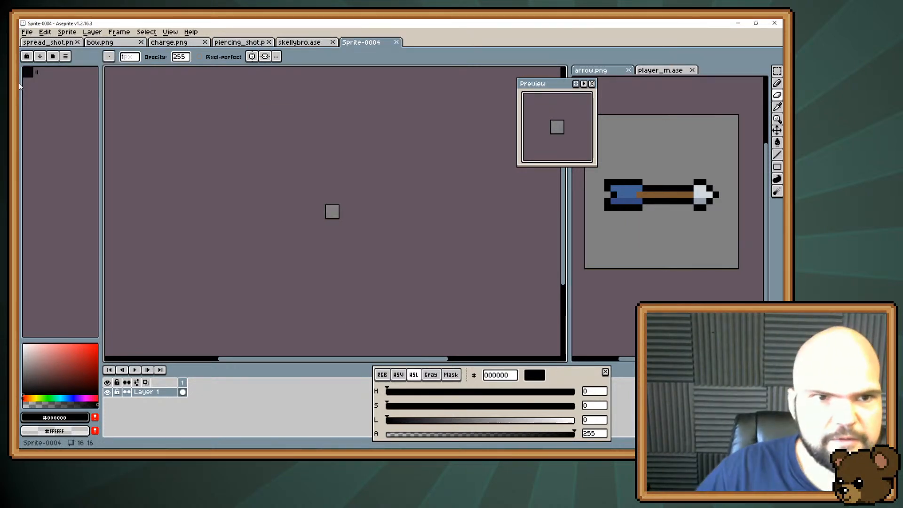
scroll(300, 176, up, 6)
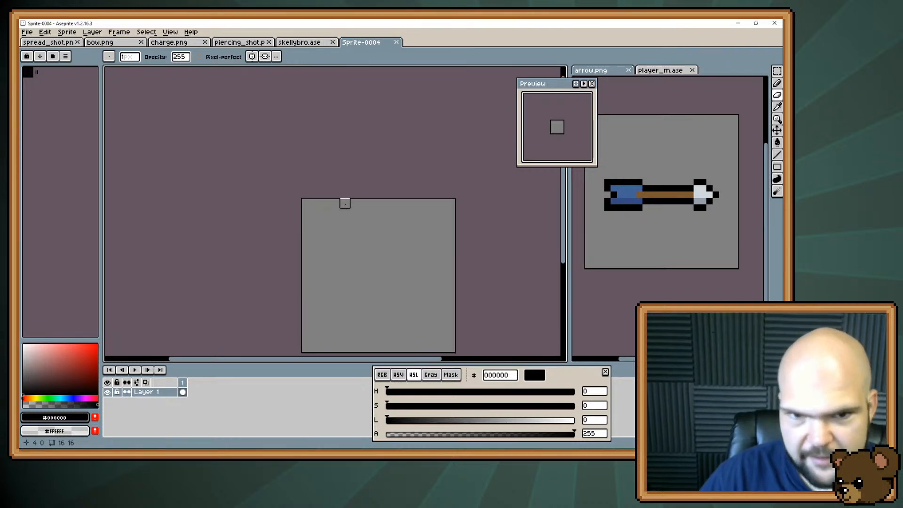
drag(345, 203, 333, 180)
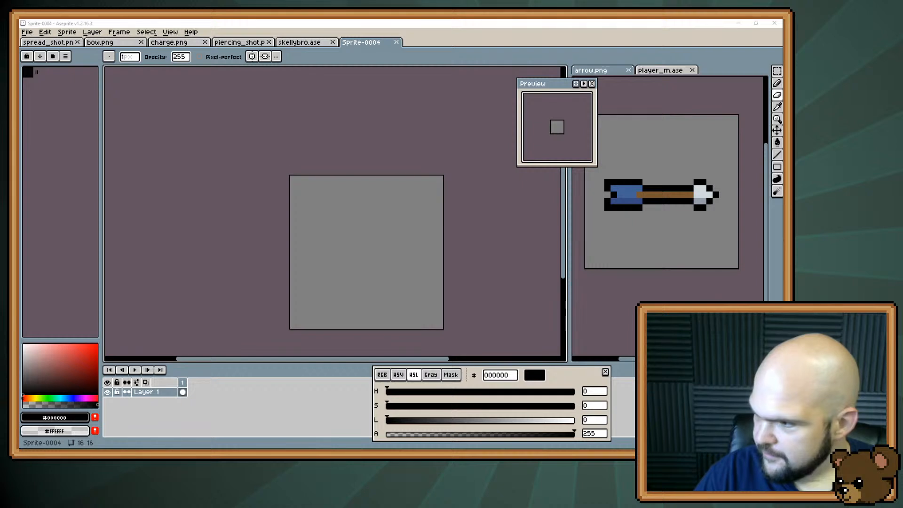
Open fire.png and dock it beside the new sprite as a reference, with its fireball frames in view
drag(408, 58, 406, 44)
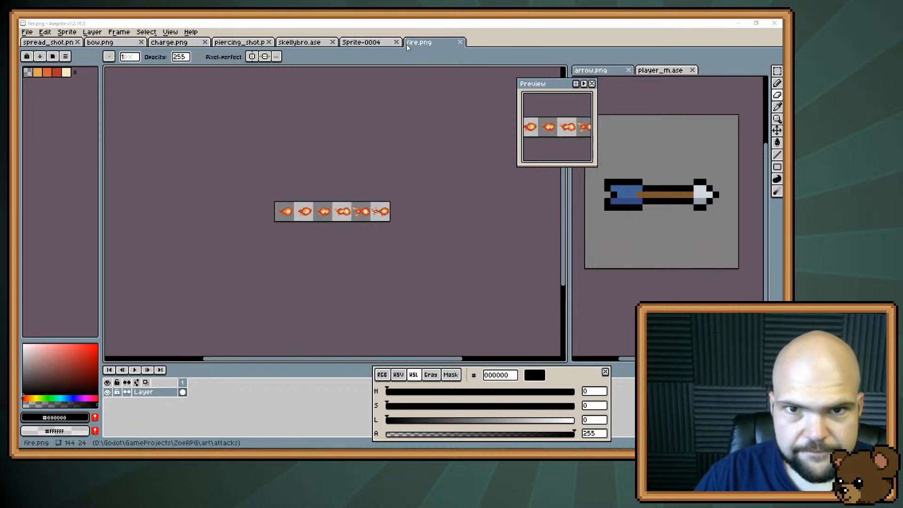
drag(305, 228, 528, 191)
drag(450, 44, 720, 71)
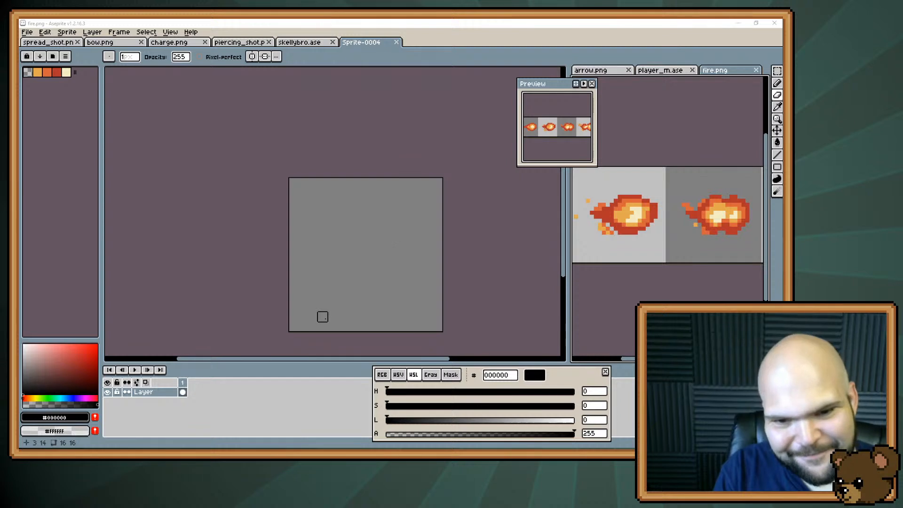
Sample orange #d9623a from the reference fireball and rough out a round fireball body with a tail trailing to the upper left
drag(362, 239, 367, 195)
key(alt)
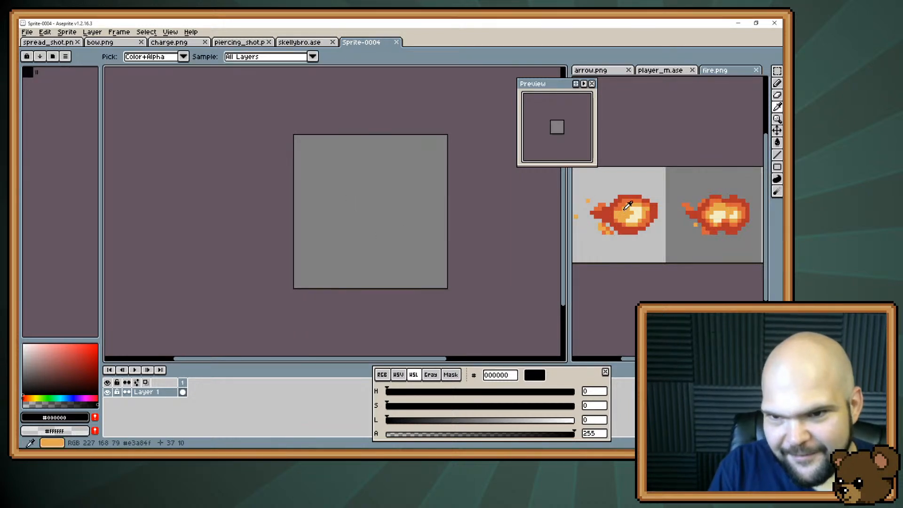
click(628, 205)
click(357, 215)
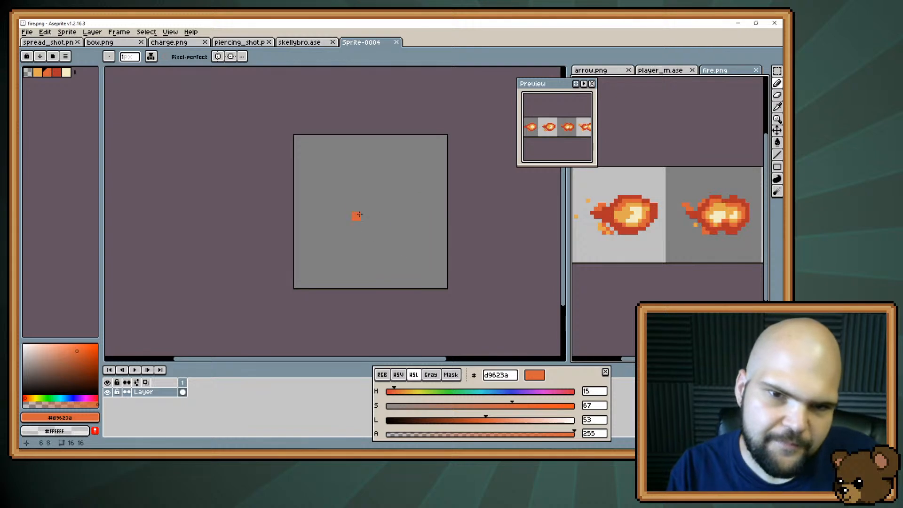
mouse_move(318, 176)
mouse_down()
mouse_move(419, 263)
mouse_move(356, 195)
mouse_move(414, 262)
mouse_move(396, 255)
mouse_move(413, 213)
mouse_up()
mouse_move(345, 207)
mouse_down()
mouse_move(402, 200)
mouse_move(379, 258)
mouse_move(377, 215)
mouse_move(368, 244)
mouse_up()
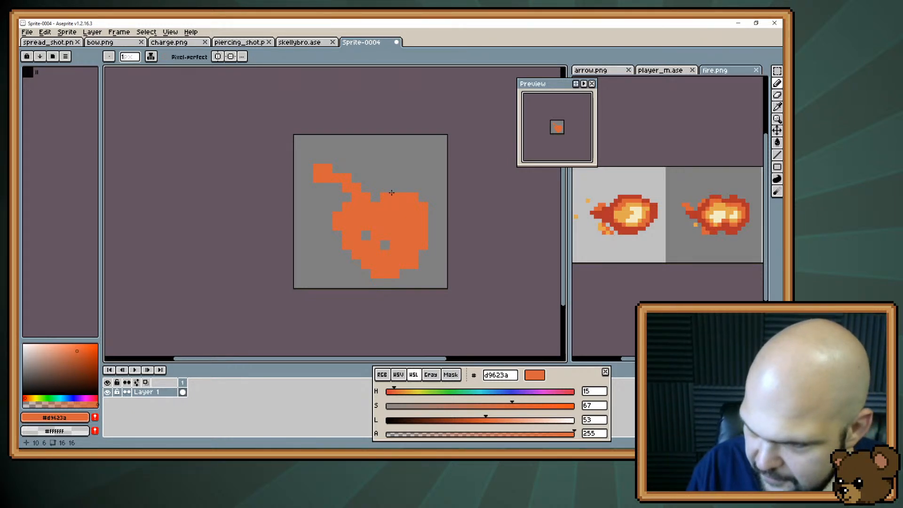
Fill the gaps inside the orange fireball and thicken its tail where it joins the body
click(385, 243)
click(369, 235)
click(374, 198)
click(337, 170)
drag(346, 197, 336, 185)
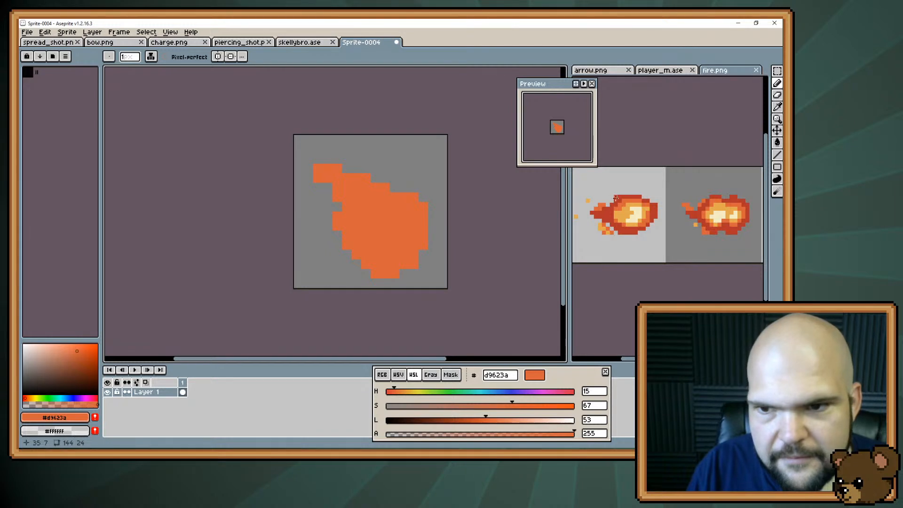
Sample #e3a84f from the reference fireball and fill the fireball's interior with it, leaving an orange rim
alt+click(612, 213)
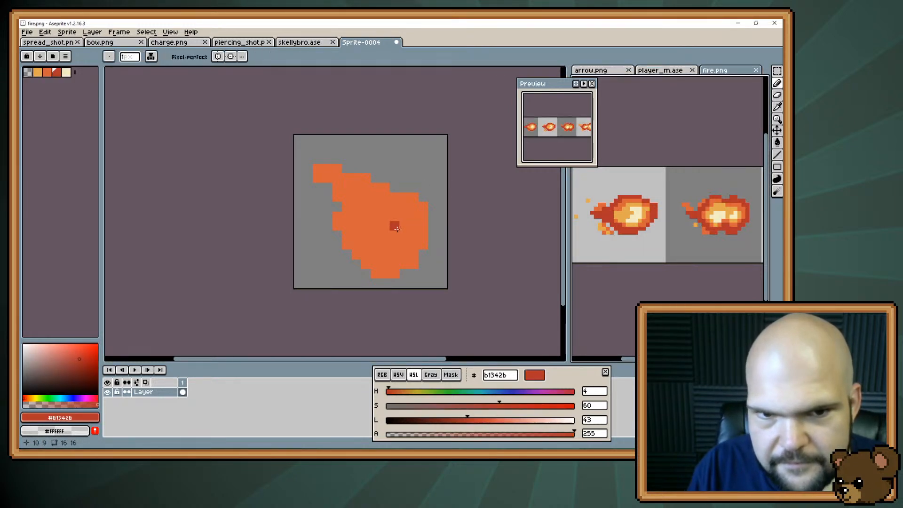
key(alt)
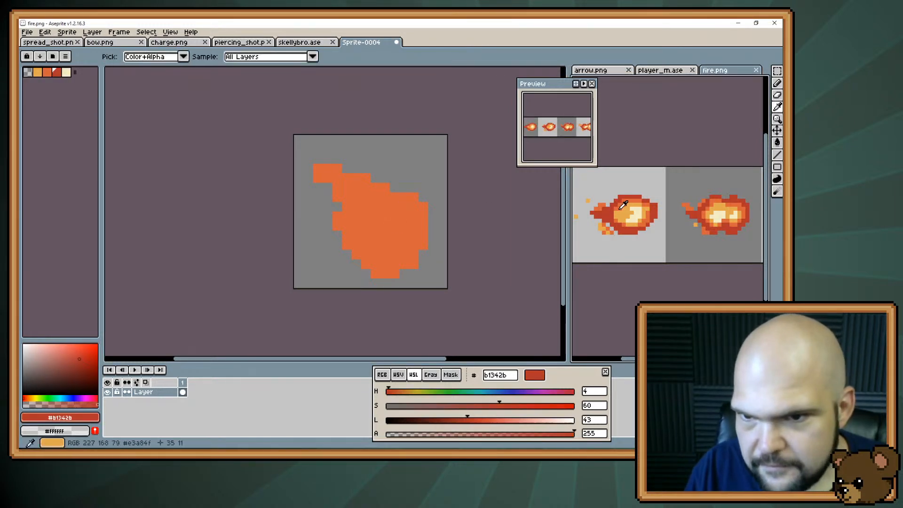
alt+click(626, 207)
mouse_move(356, 221)
mouse_down()
mouse_move(385, 257)
mouse_move(410, 238)
mouse_move(402, 248)
mouse_move(389, 201)
mouse_move(383, 216)
mouse_move(397, 209)
mouse_move(360, 200)
mouse_up()
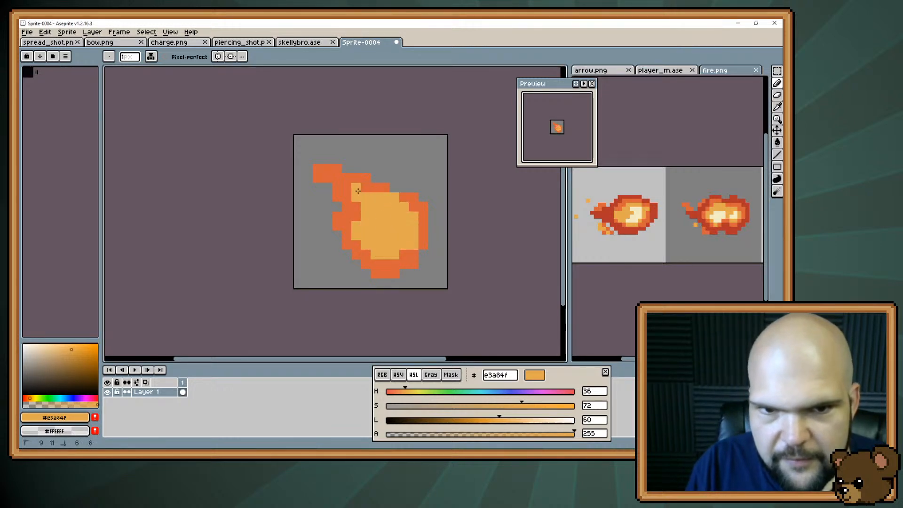
Paint a pale cream core in the fireball using the reference's lightest colour, and close the blank black window
alt+click(631, 214)
click(385, 227)
mouse_move(385, 228)
mouse_down()
mouse_move(376, 210)
mouse_move(390, 241)
mouse_move(394, 223)
mouse_move(389, 213)
mouse_move(396, 244)
mouse_up()
alt+click(385, 254)
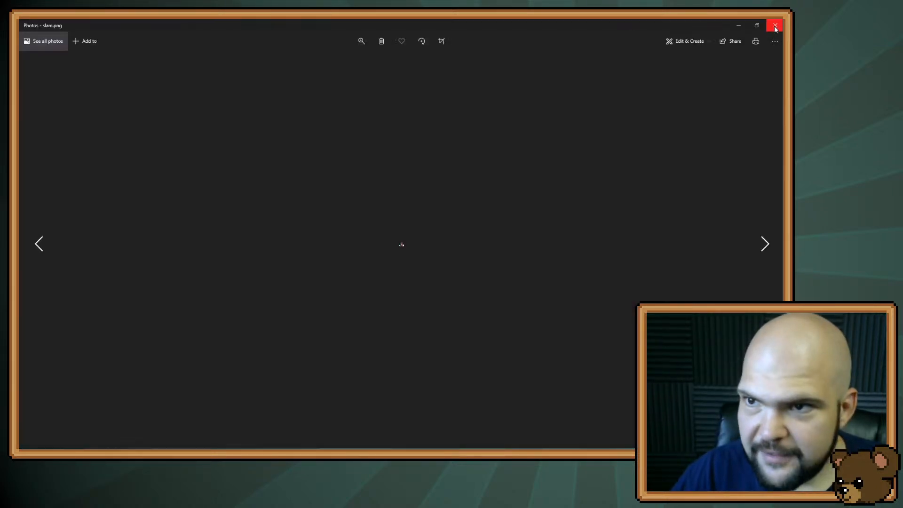
click(776, 27)
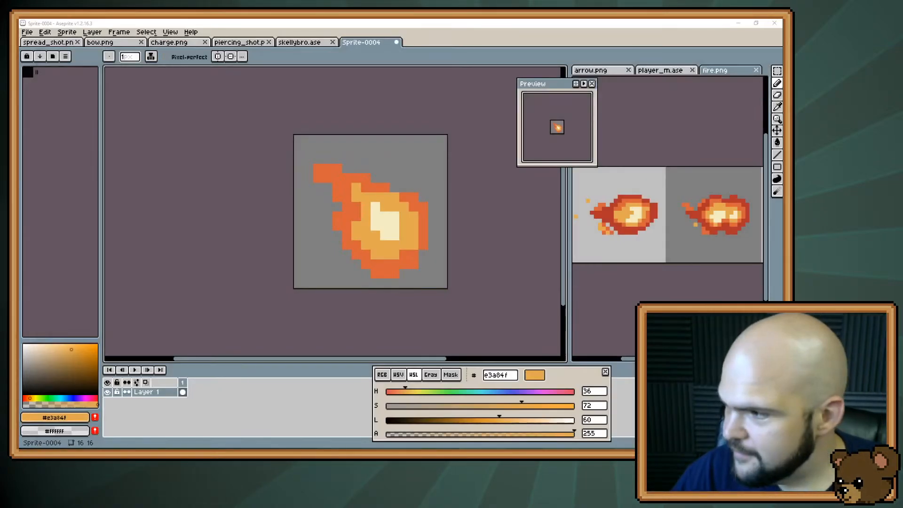
Open slam.png and compare it with the charge.png icon and the unfinished fireball icon
drag(242, 225, 243, 225)
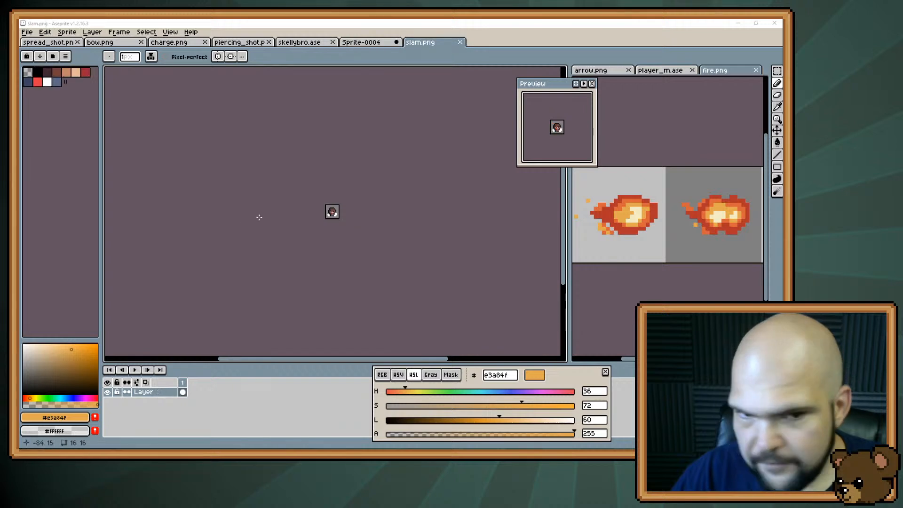
scroll(337, 218, up, 7)
drag(309, 166, 352, 208)
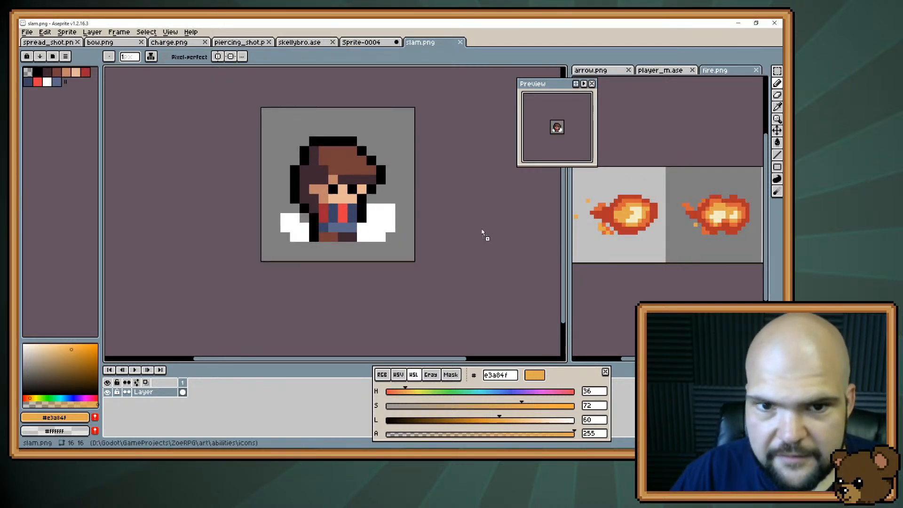
drag(483, 232, 480, 231)
scroll(356, 217, up, 2)
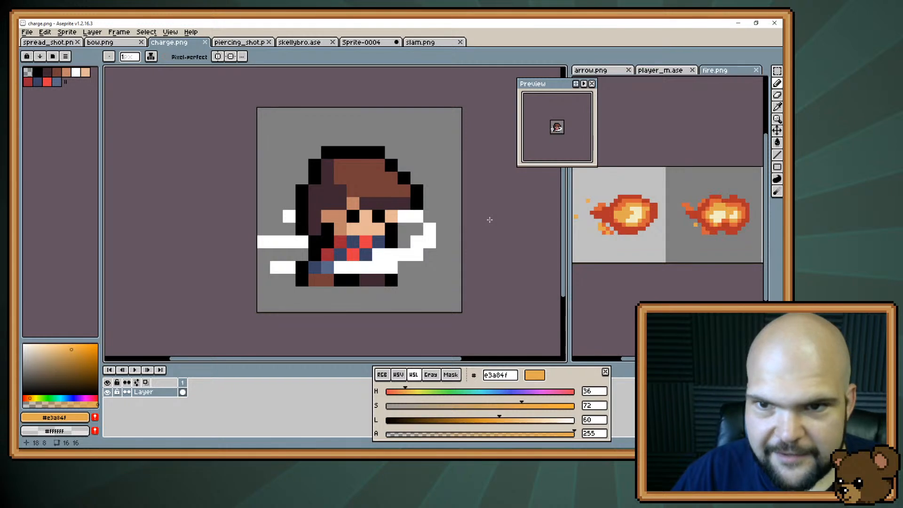
click(366, 43)
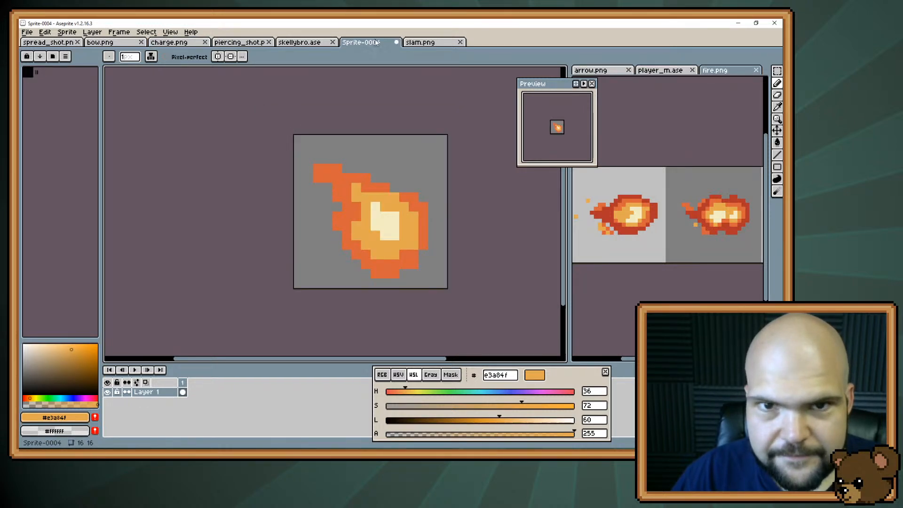
click(418, 43)
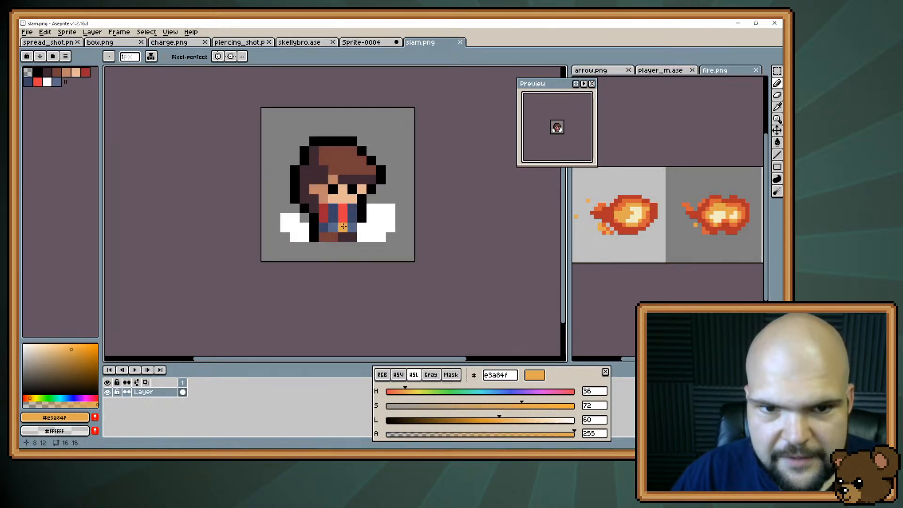
Sample white from slam.png's dust cloud, paint a small white puff over the character's left foot, and save the file
alt+click(383, 232)
mouse_move(331, 236)
mouse_down()
mouse_move(323, 228)
mouse_move(333, 228)
mouse_up()
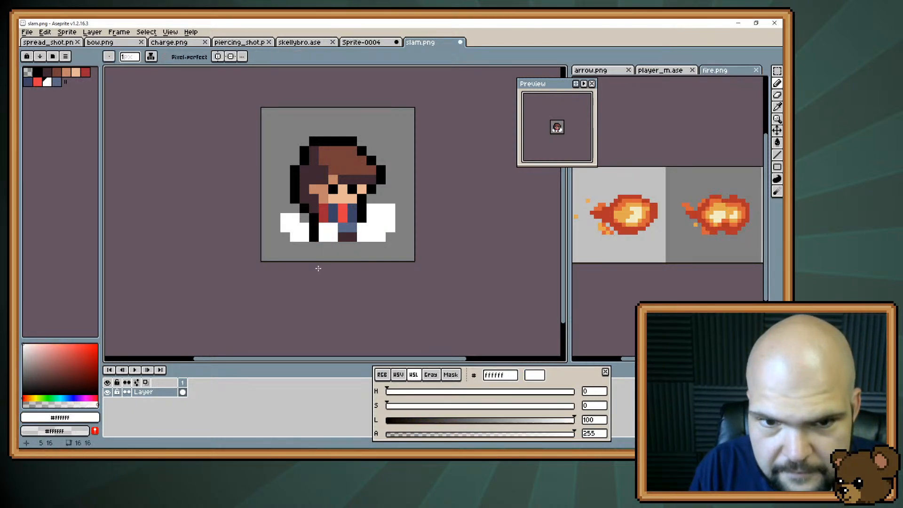
key(ctrl+z)
key(v)
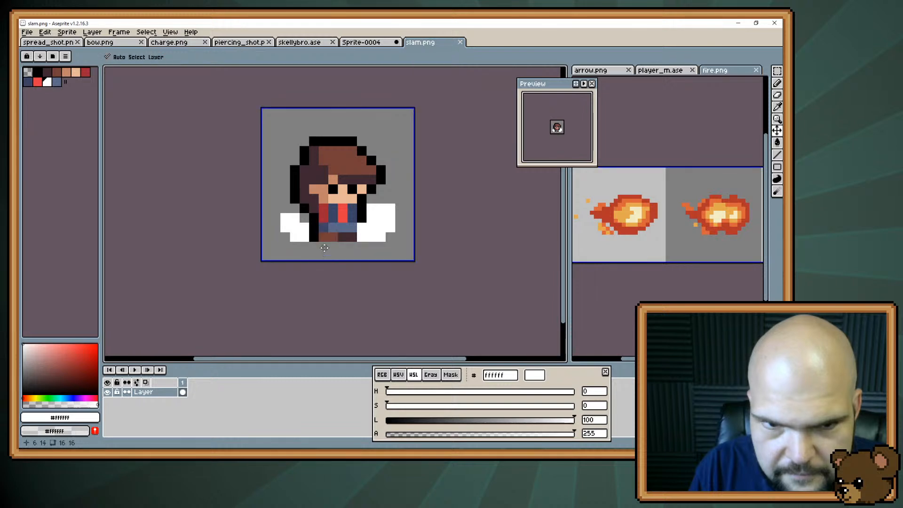
key(b)
drag(325, 248, 325, 238)
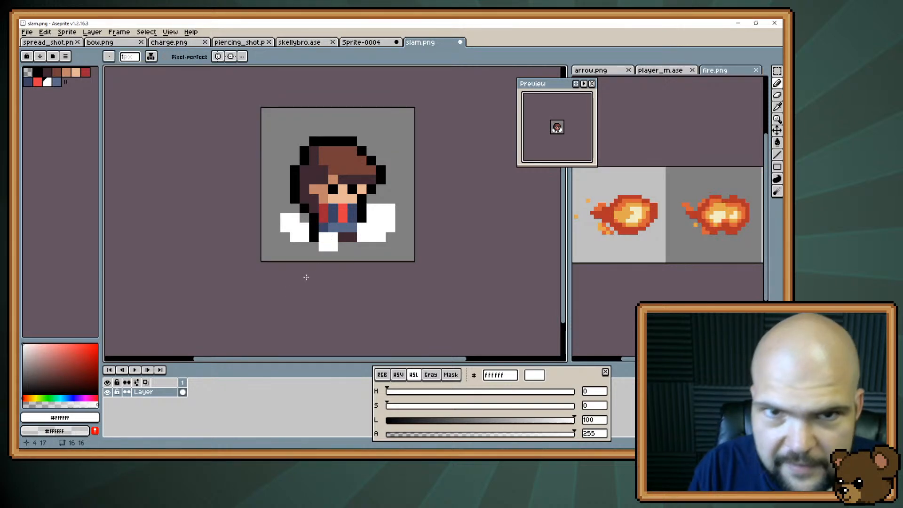
key(ctrl+s)
Outline the fireball in Sprite-0004 in black, erasing the doubled corner pixels beneath the tail tip
click(365, 43)
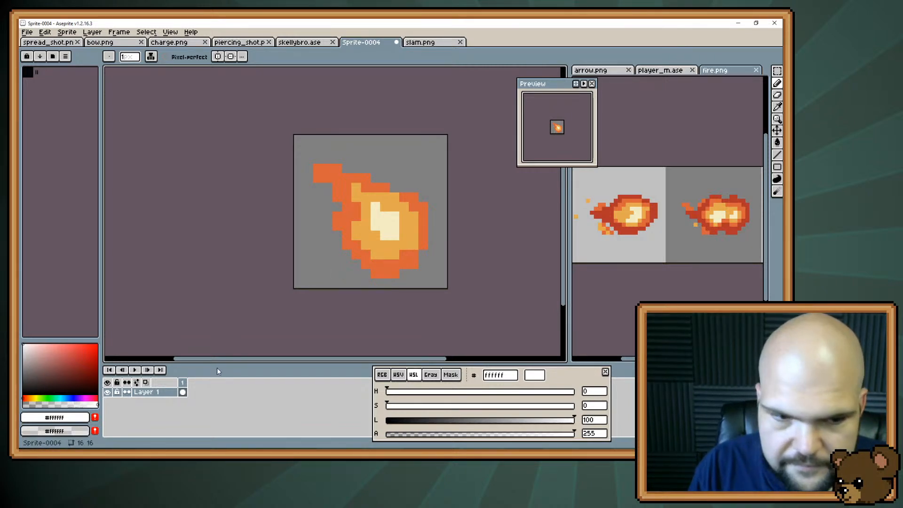
click(386, 419)
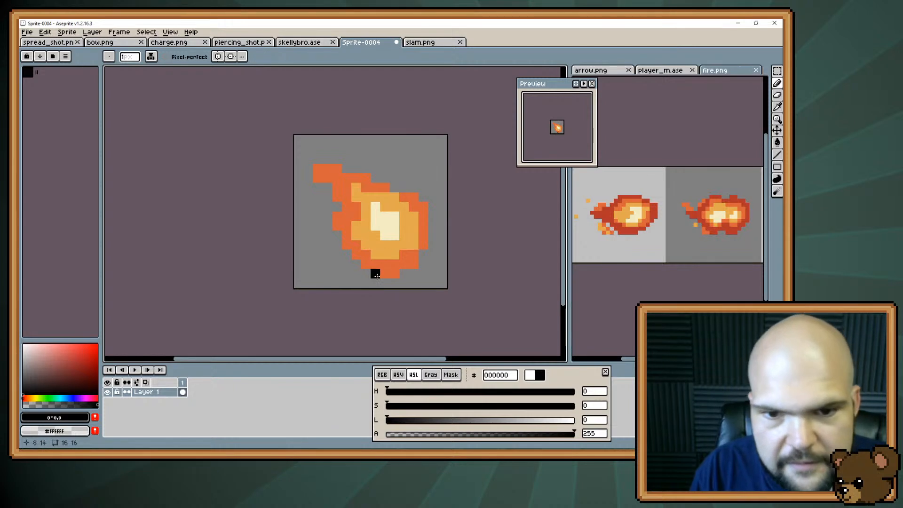
mouse_move(375, 283)
mouse_down()
mouse_move(414, 273)
mouse_move(433, 242)
mouse_move(433, 212)
mouse_move(405, 187)
mouse_move(337, 159)
mouse_move(309, 167)
mouse_move(312, 185)
mouse_move(326, 187)
mouse_move(314, 181)
mouse_up()
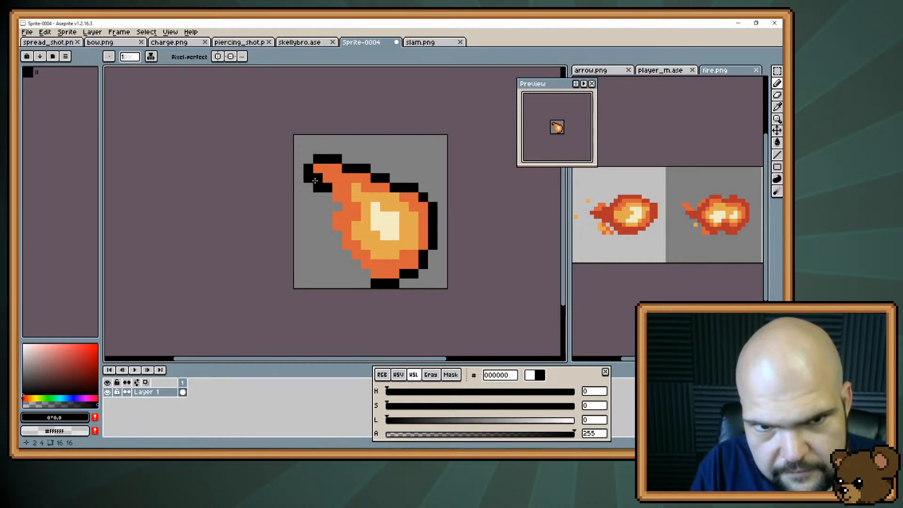
key(e)
click(317, 188)
click(309, 179)
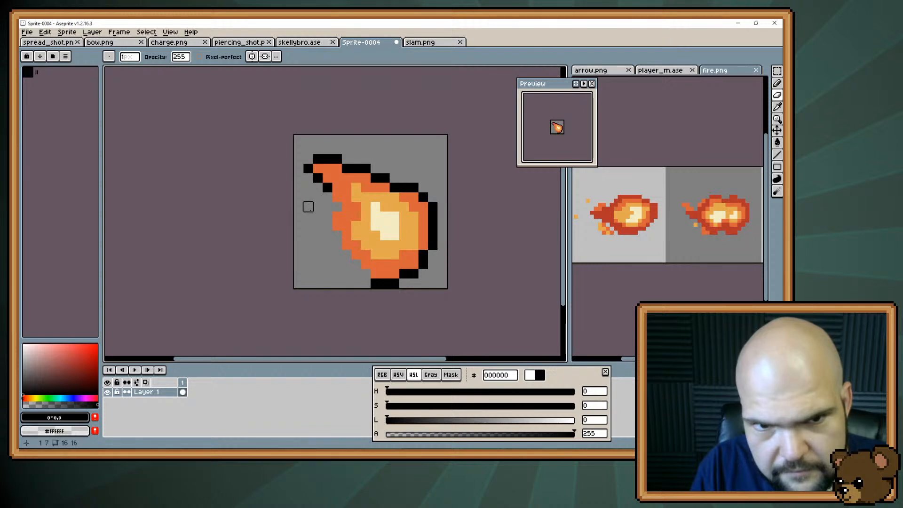
key(b)
mouse_move(329, 206)
mouse_down()
mouse_move(343, 254)
mouse_move(365, 273)
mouse_up()
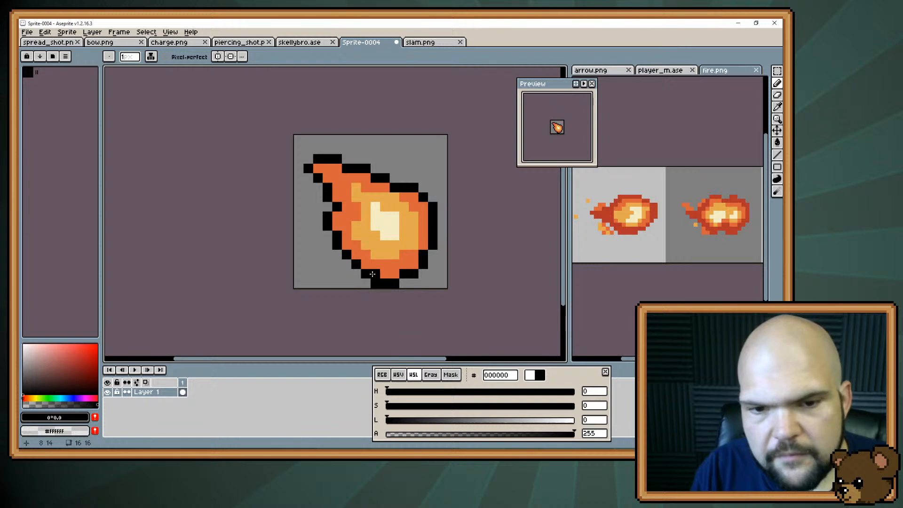
Round out the fireball's bottom by filling its inner outline corners with orange #d9623a and widening the black bottom edge
key(e)
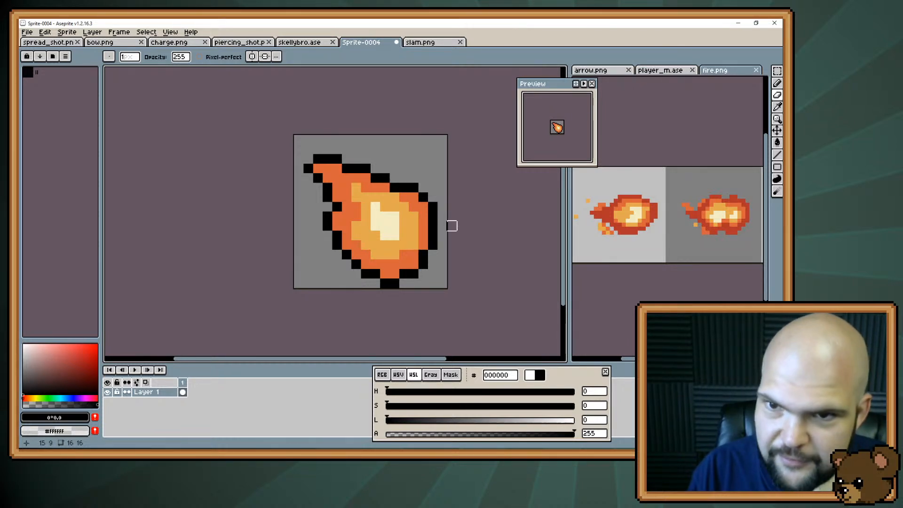
alt+click(380, 272)
click(377, 273)
click(404, 274)
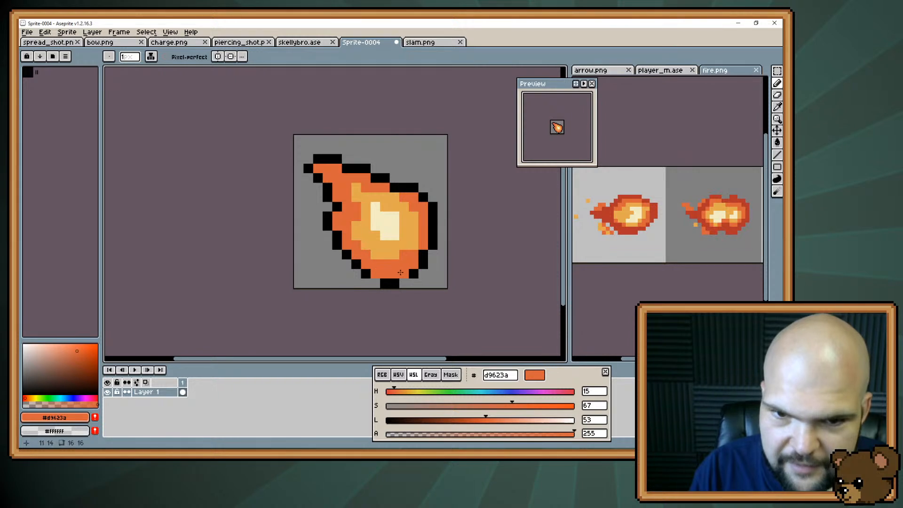
alt+click(394, 283)
click(404, 283)
click(376, 284)
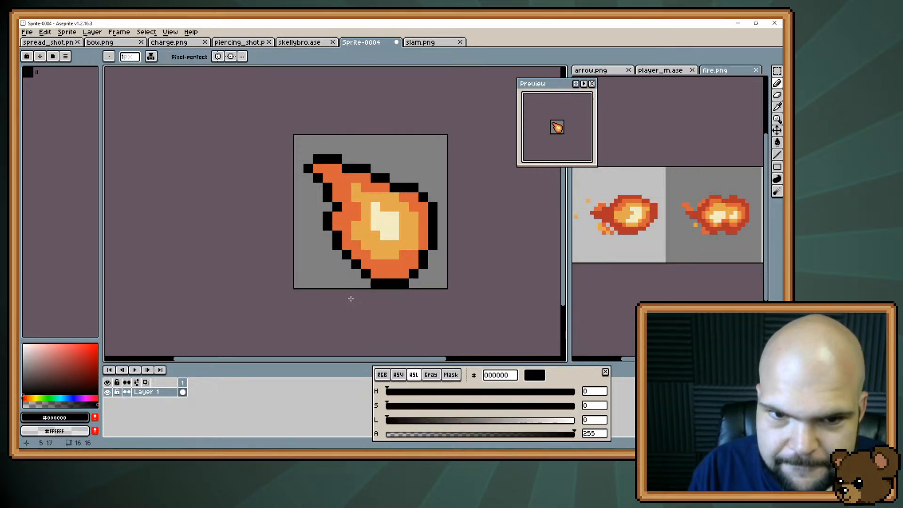
Widen the fireball's lower-left side with orange inside a new black outline, and shift the whole drawing up one pixel
drag(354, 274, 342, 254)
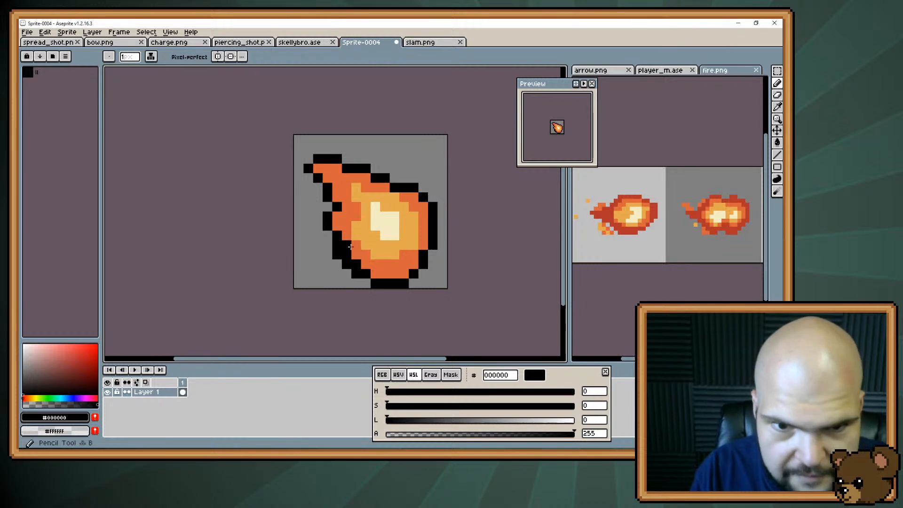
alt+click(350, 254)
click(356, 265)
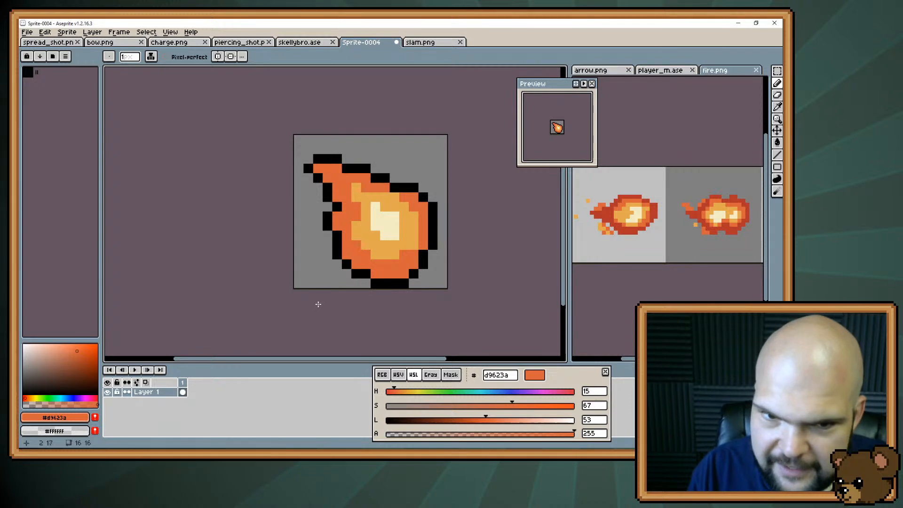
alt+click(367, 273)
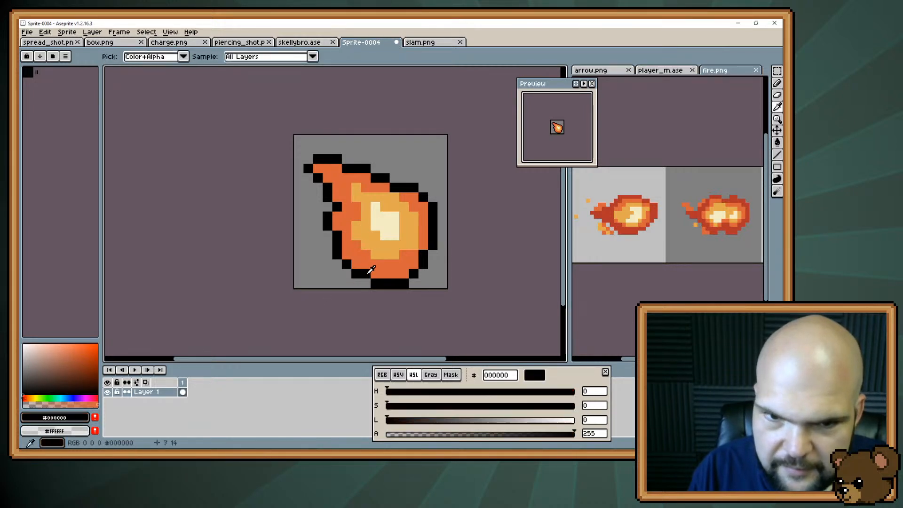
click(366, 283)
alt+click(374, 273)
click(366, 273)
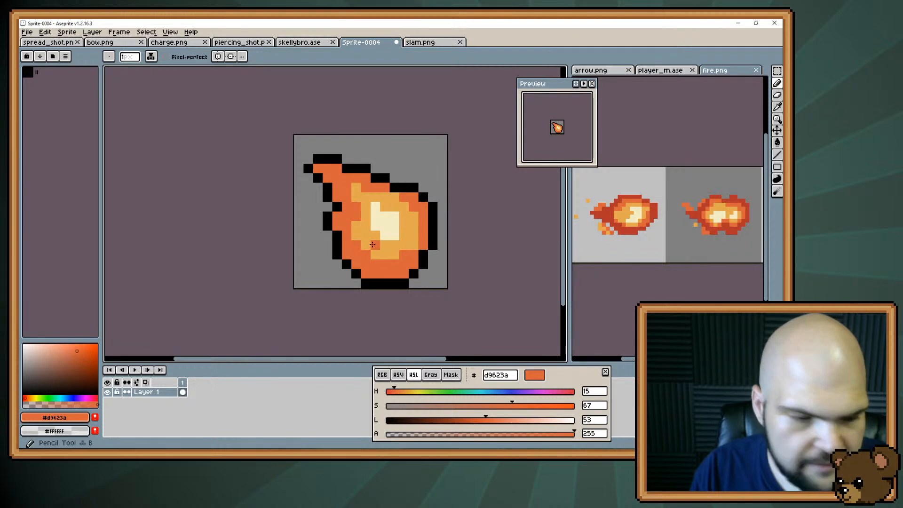
key(v)
drag(367, 240, 367, 231)
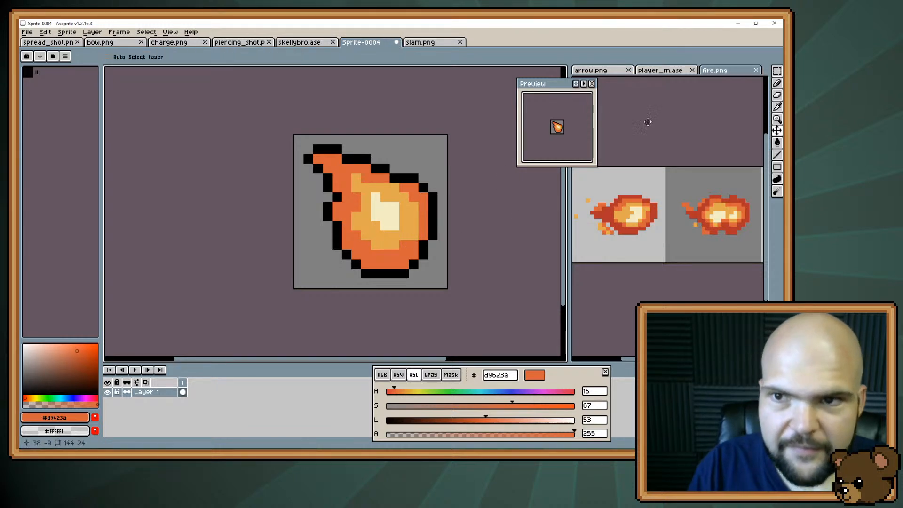
Try a black-outlined skin-tone shape beside the fireball's lower left, using #e8b796 from the player_m.ase character
click(660, 70)
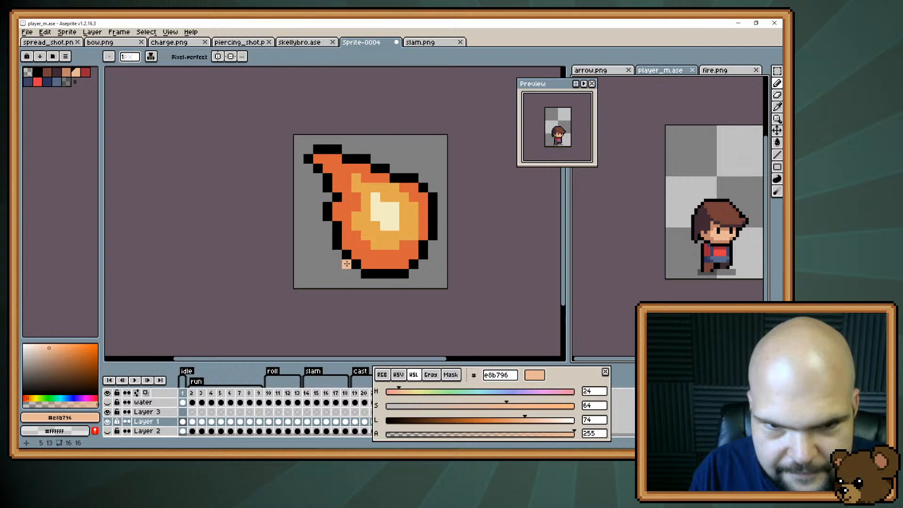
mouse_move(347, 265)
mouse_down()
mouse_move(325, 255)
mouse_move(320, 238)
mouse_move(328, 246)
mouse_up()
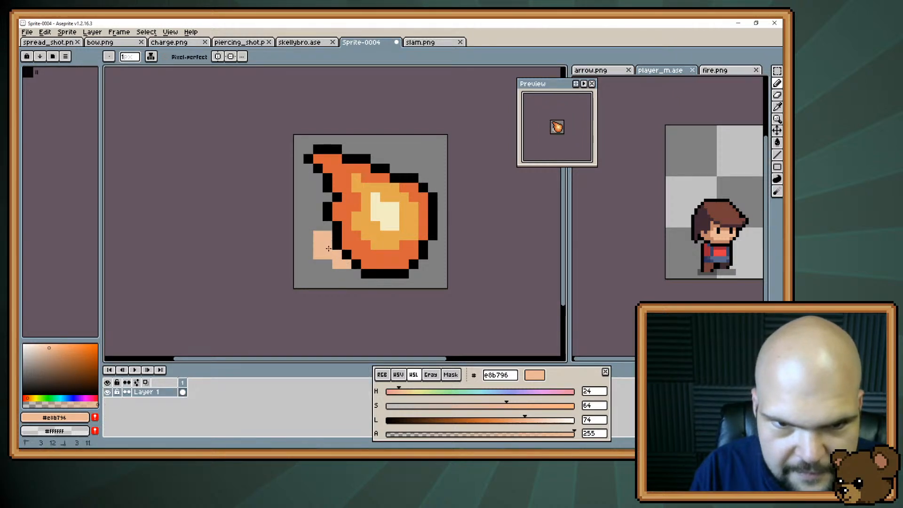
click(329, 262)
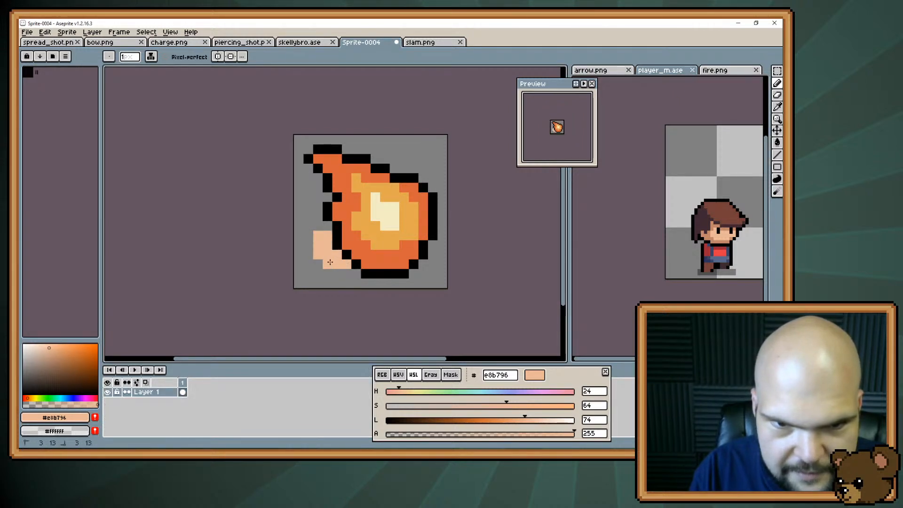
alt+click(327, 225)
mouse_move(309, 236)
mouse_down()
mouse_move(327, 276)
mouse_move(348, 276)
mouse_up()
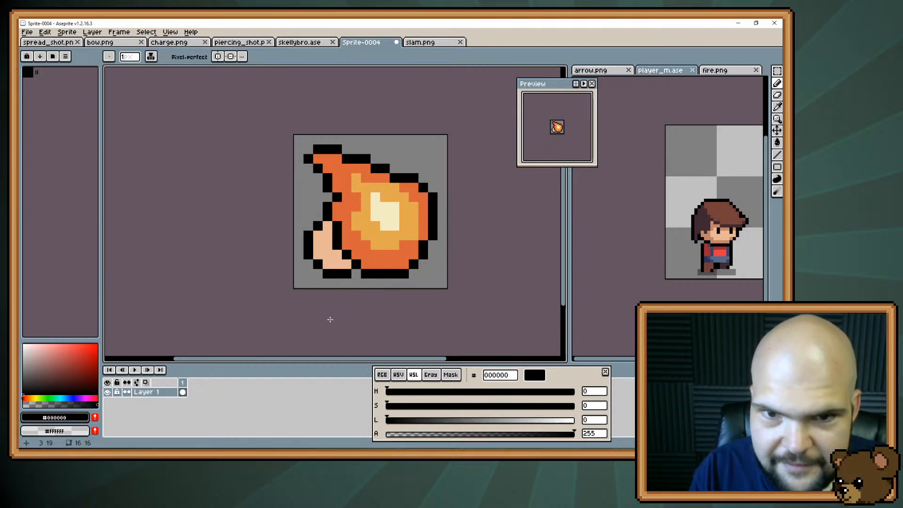
click(319, 269)
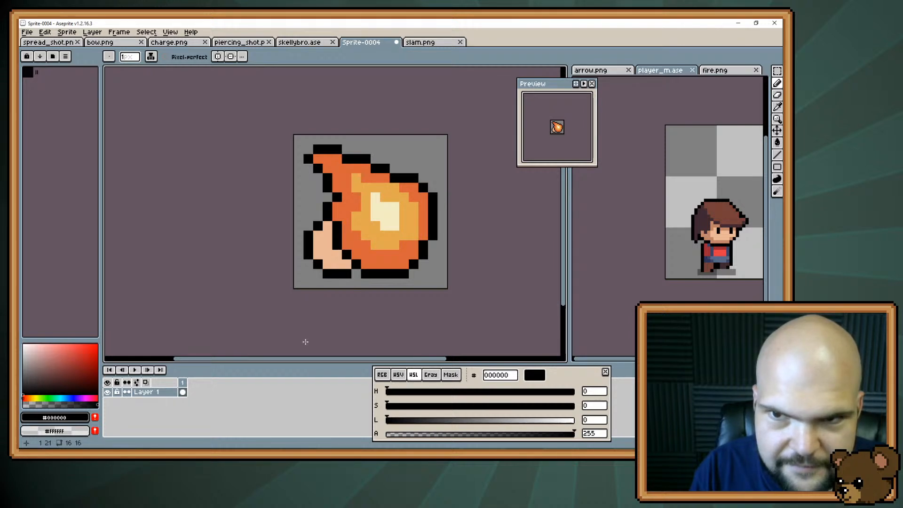
Undo the skin-tone shape and its black outline beside the fireball
key(ctrl+z)
key(ctrl+z)
key(ctrl+z)
key(ctrl+z)
key(ctrl+z)
key(ctrl+z)
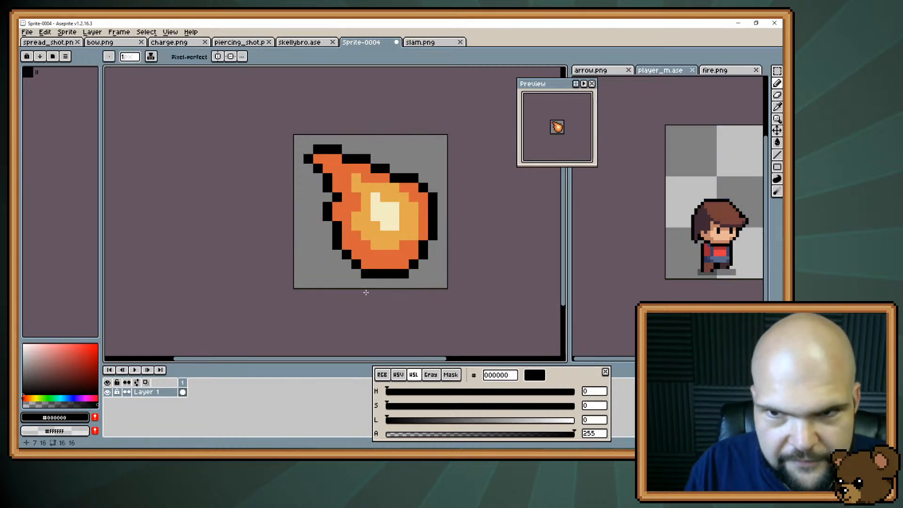
Extend the fireball's #e3a84f interior toward the bottom and lower left, keeping a thin orange rim with stepped corners
alt+click(404, 236)
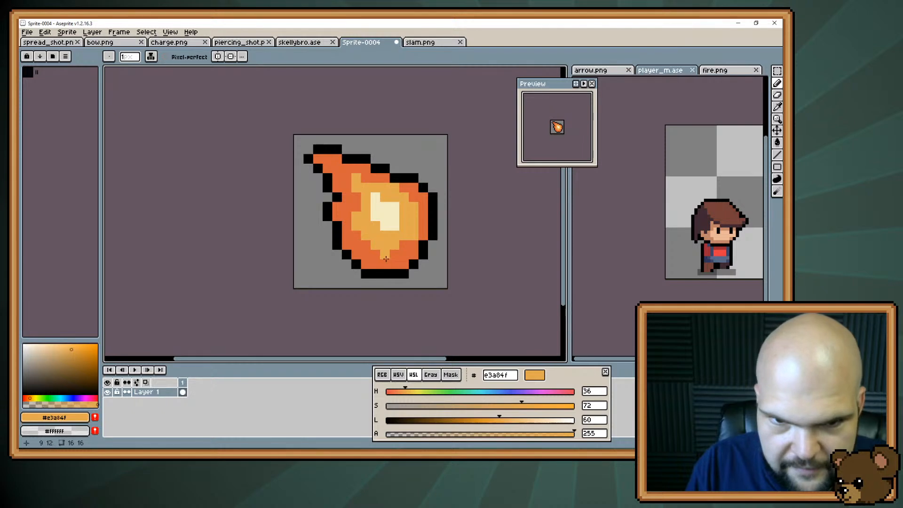
mouse_move(386, 258)
mouse_down()
mouse_move(404, 247)
mouse_move(359, 236)
mouse_up()
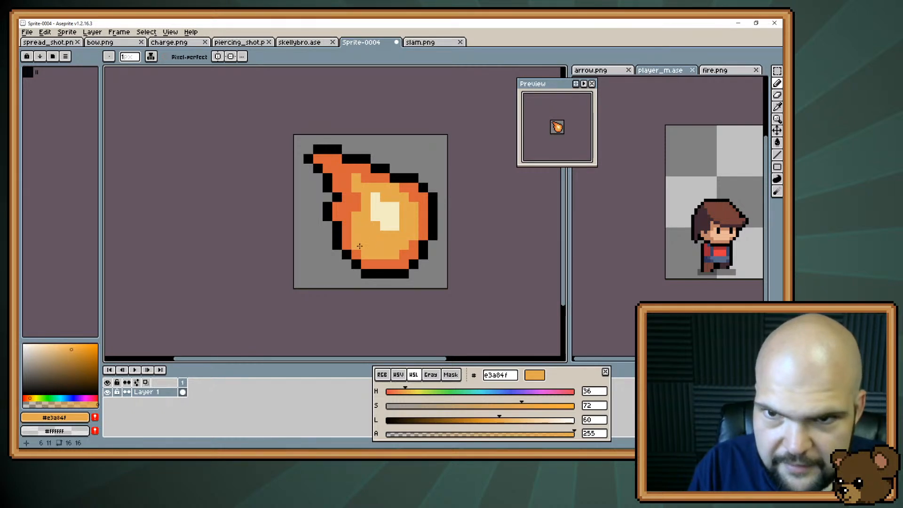
alt+click(364, 254)
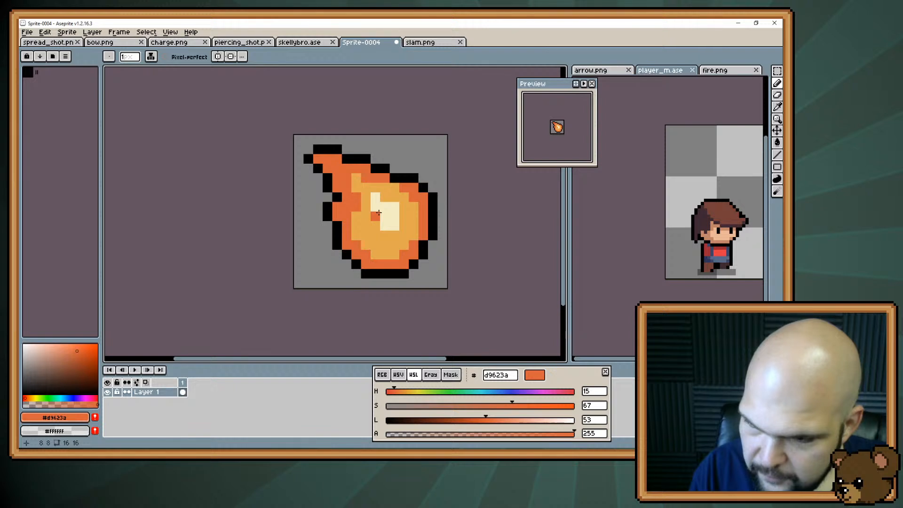
Extend the #e3a84f interior toward the left edge and tail, and thicken the #d9623a rim at the upper right
key(alt)
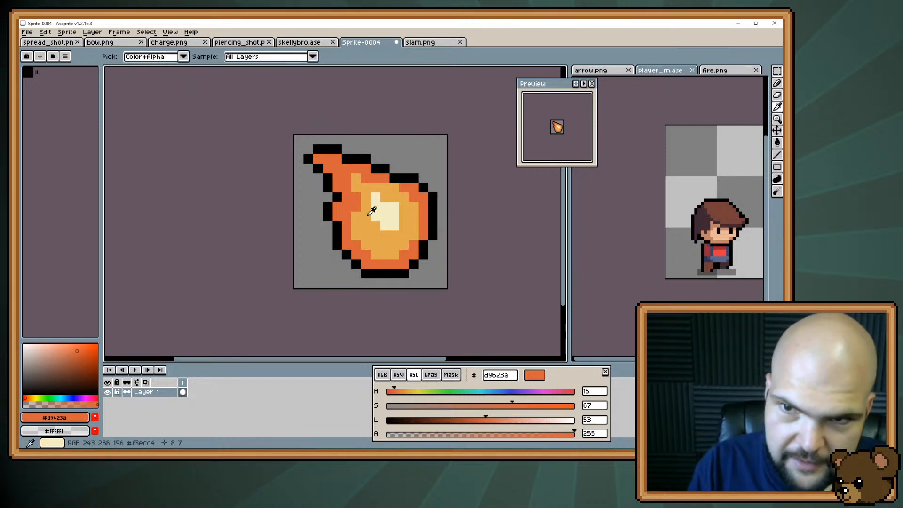
alt+click(366, 222)
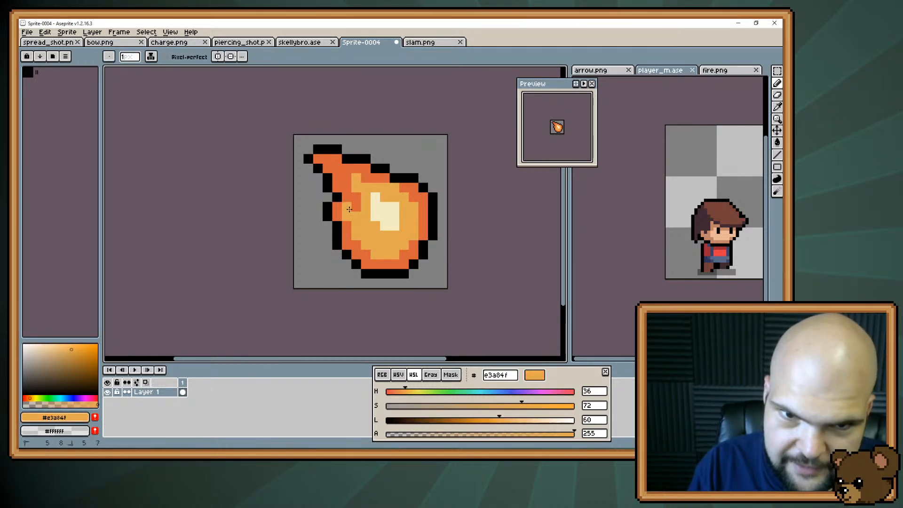
alt+click(347, 235)
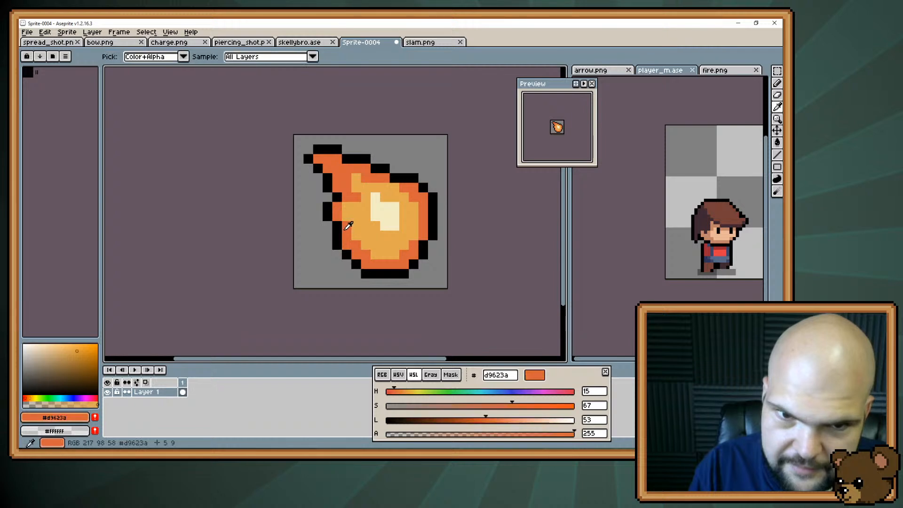
alt+click(361, 200)
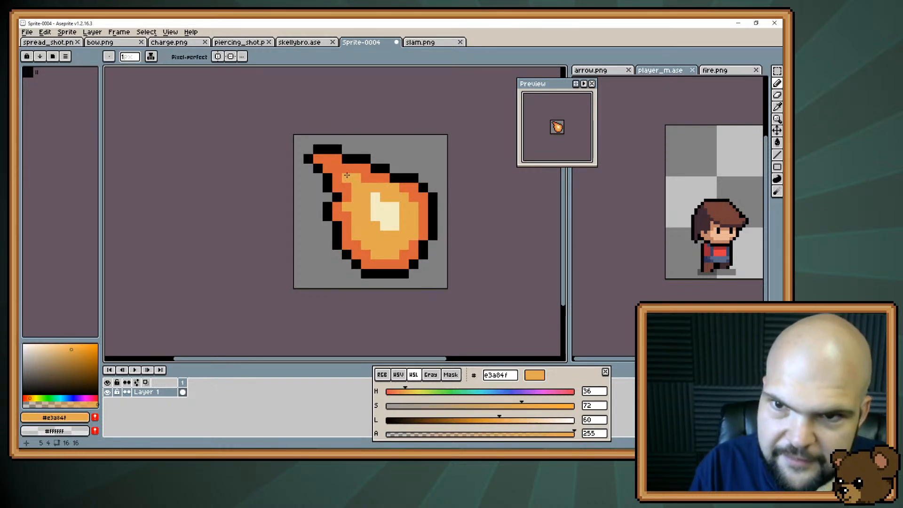
alt+click(393, 190)
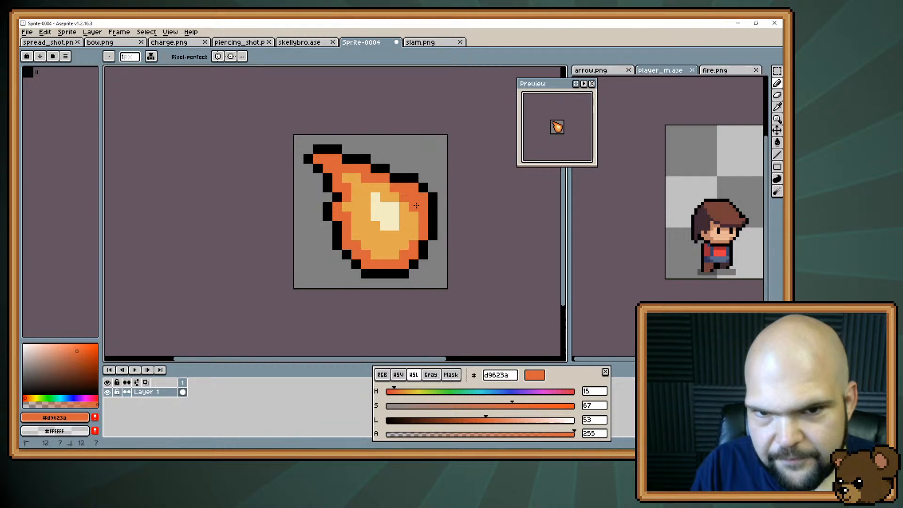
Try #b1342b from fire.png as darker shading along the fireball's lower-left rim
alt+click(408, 227)
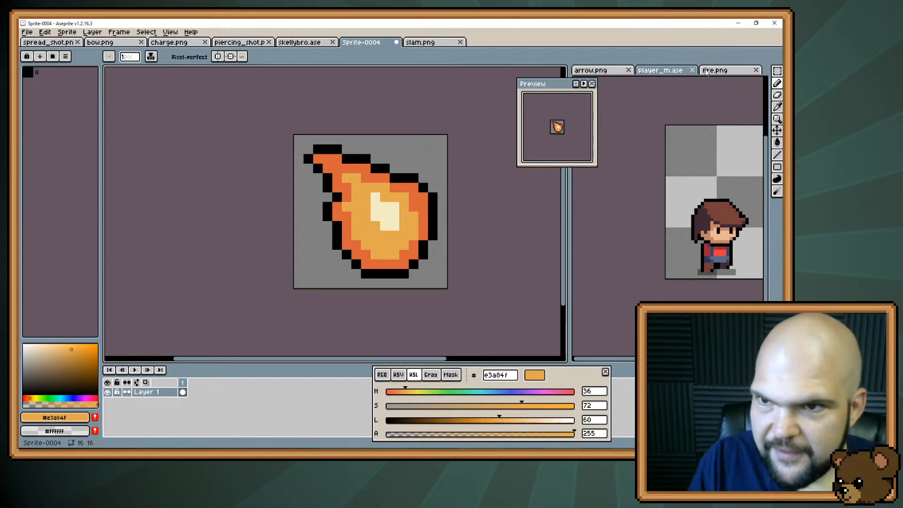
click(728, 70)
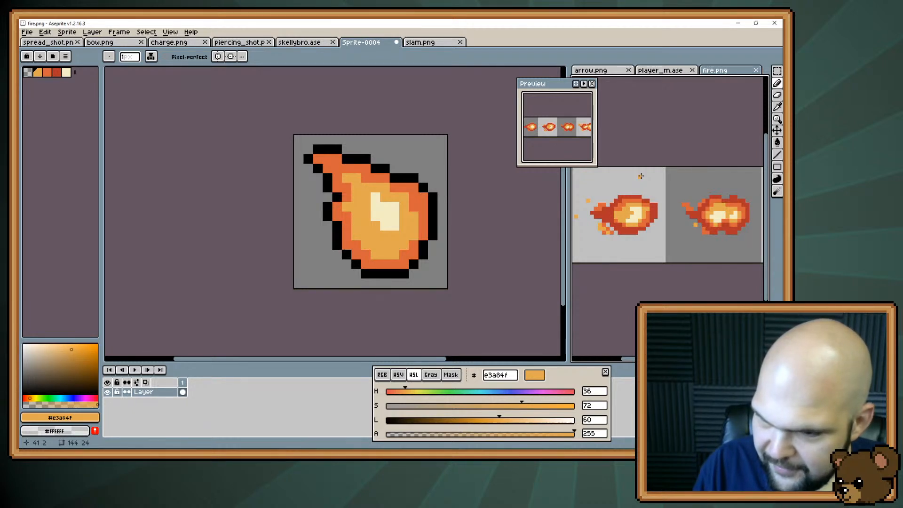
alt+click(613, 212)
click(366, 264)
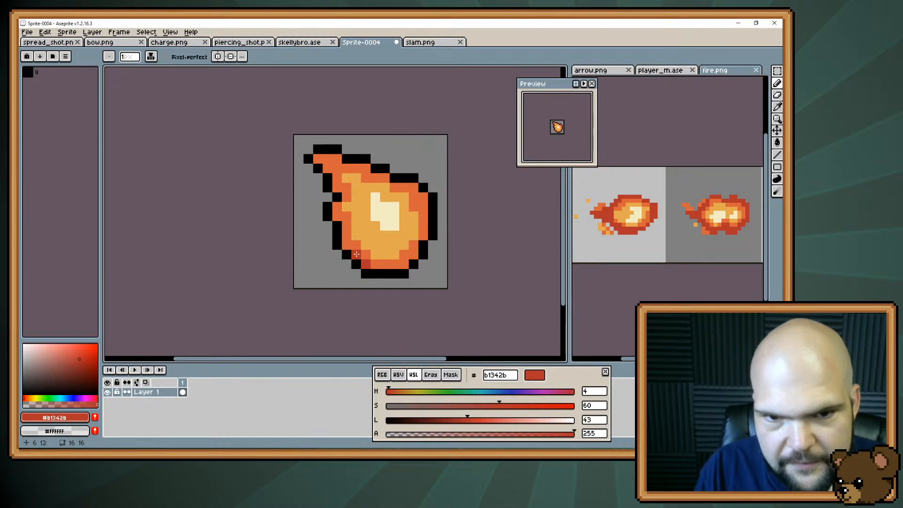
drag(356, 255, 348, 246)
click(379, 267)
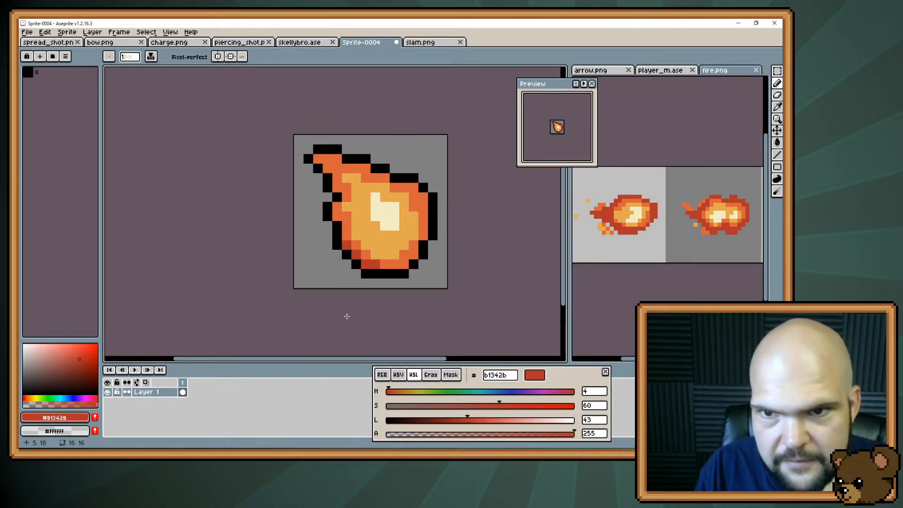
Undo the dark red shading on the fireball's lower-left rim
key(ctrl+z)
key(ctrl+z)
key(ctrl+z)
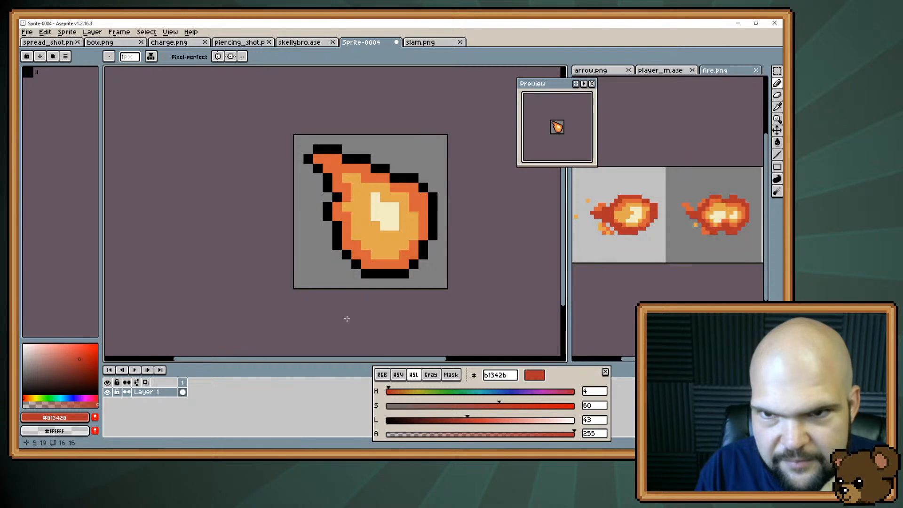
Paint a stepped #f3ecc4 highlight to the lower left of the fireball's cream core
alt+click(385, 221)
drag(375, 235, 359, 223)
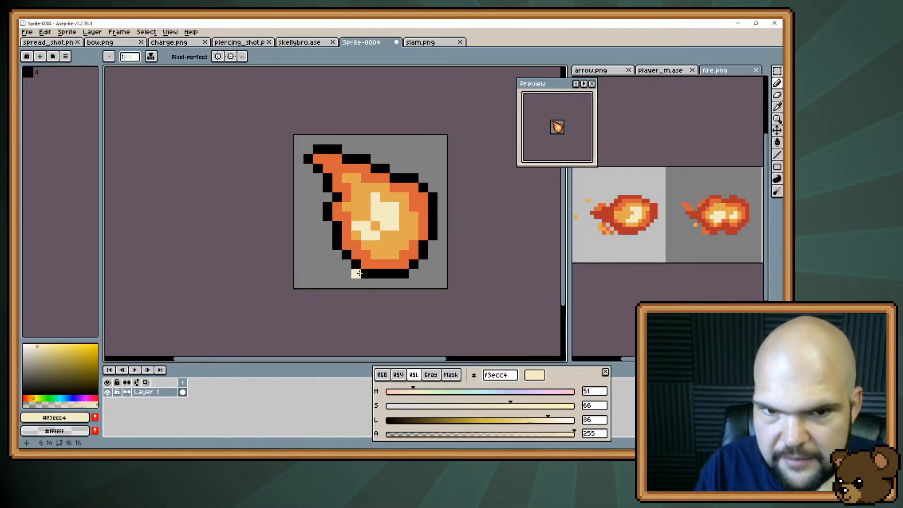
click(358, 217)
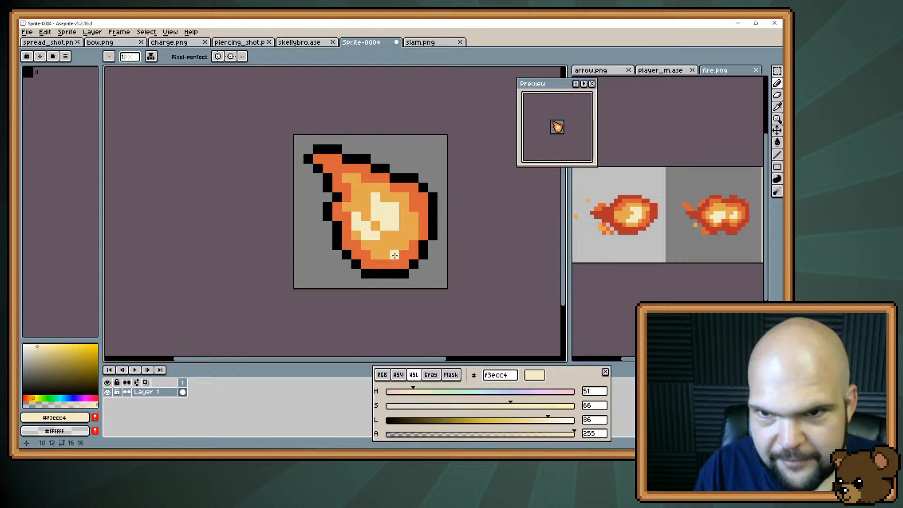
alt+click(393, 203)
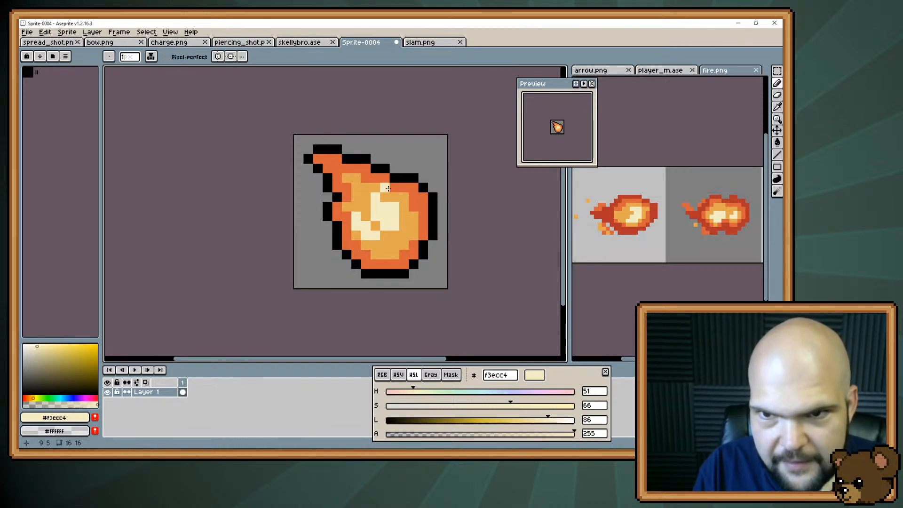
Try a diagonal #e3a84f gap between the two cream highlights and widen the larger one rightward, and undo it
alt+click(384, 238)
click(386, 227)
click(376, 217)
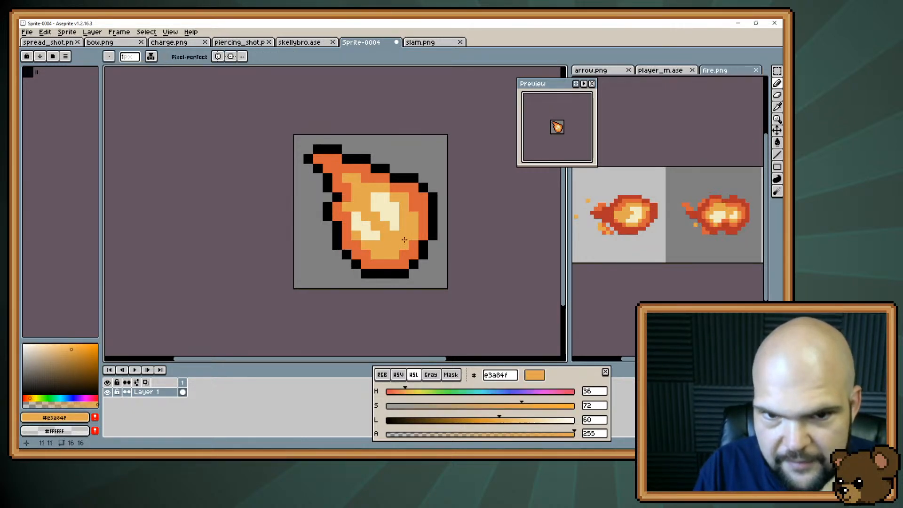
alt+click(395, 226)
drag(403, 226, 403, 218)
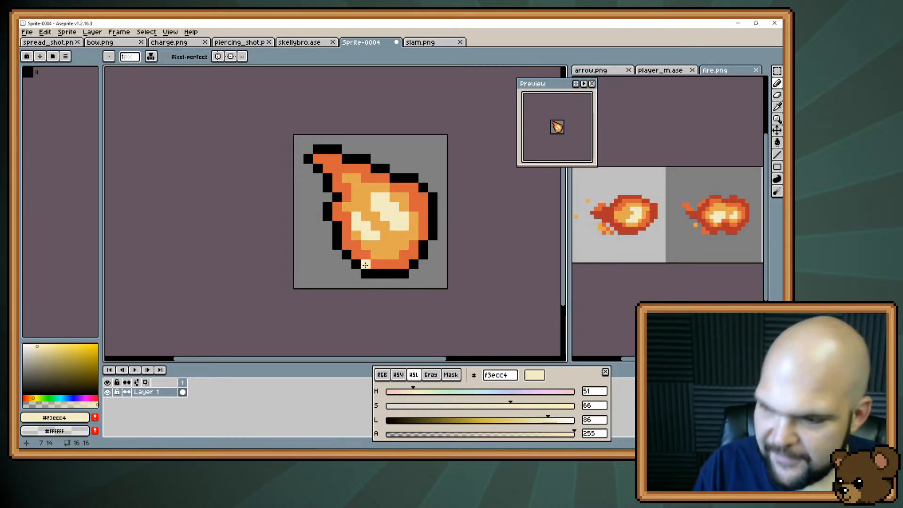
key(ctrl+z)
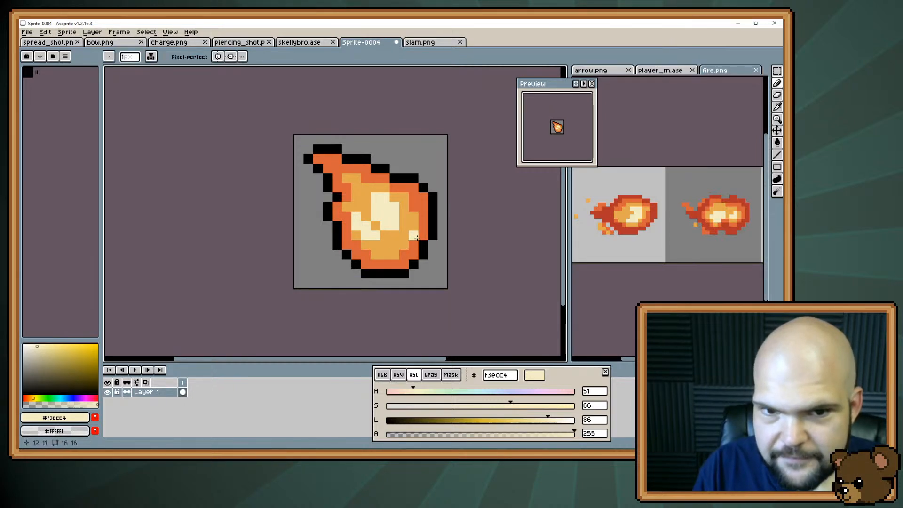
Add a narrow #f3ecc4 highlight to the right of the fireball's cream core, undoing the stray pixel
key(alt)
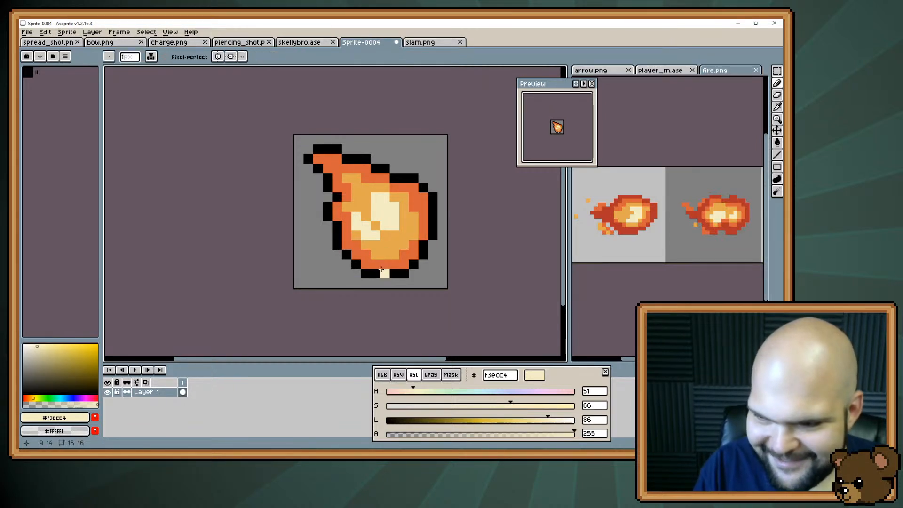
click(433, 209)
key(ctrl+z)
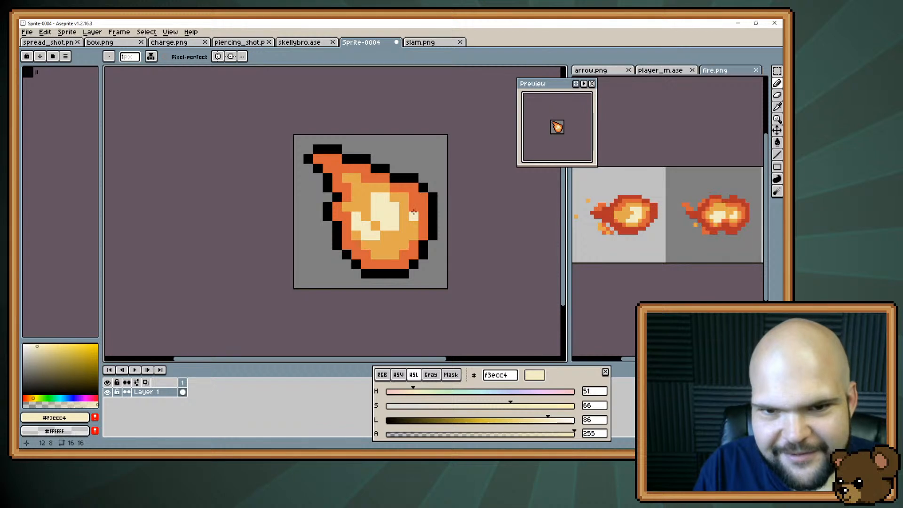
click(413, 207)
click(404, 207)
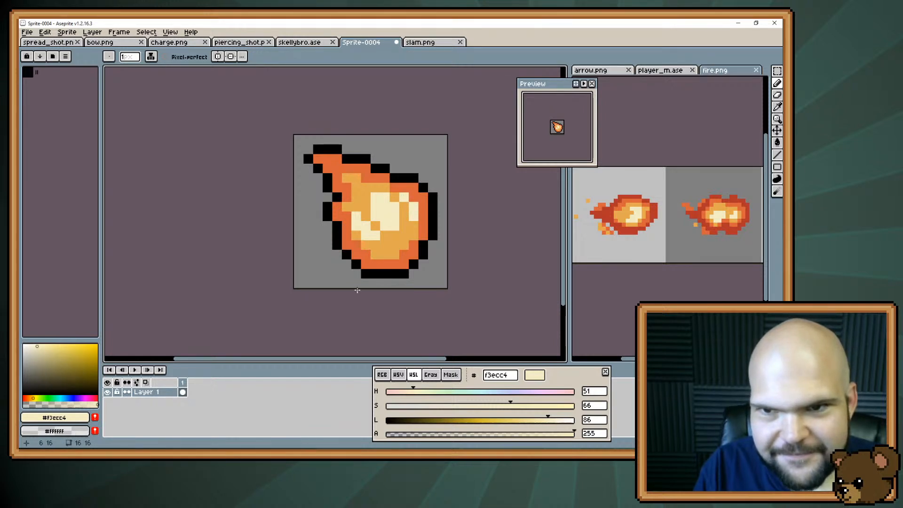
Cover all the cream highlights with #e3a84f to leave the fireball's interior plain
key(v)
alt+click(413, 222)
mouse_move(404, 216)
mouse_down()
mouse_move(379, 196)
mouse_move(369, 234)
mouse_move(359, 220)
mouse_move(373, 236)
mouse_move(385, 197)
mouse_up()
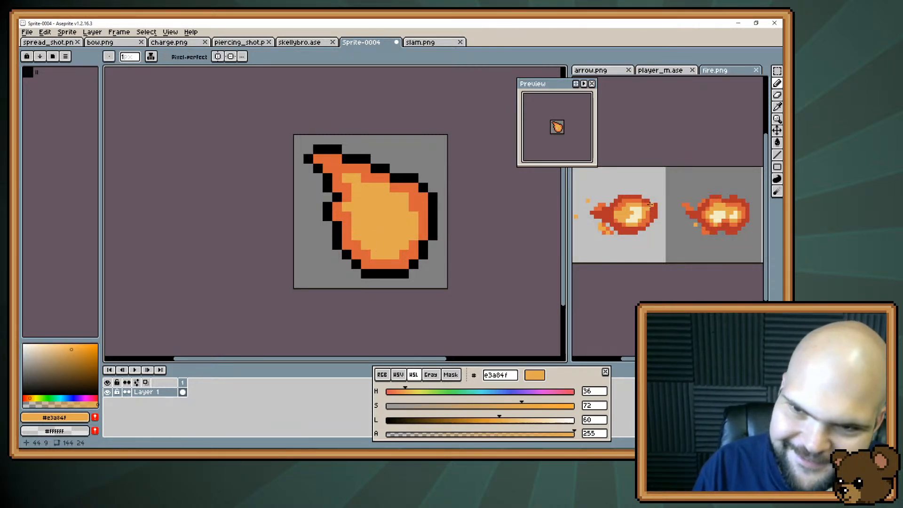
Paint a new #f3ecc4 core right of centre with a detached upper-left pixel, trimming its lower end with #e3a84f
alt+click(633, 214)
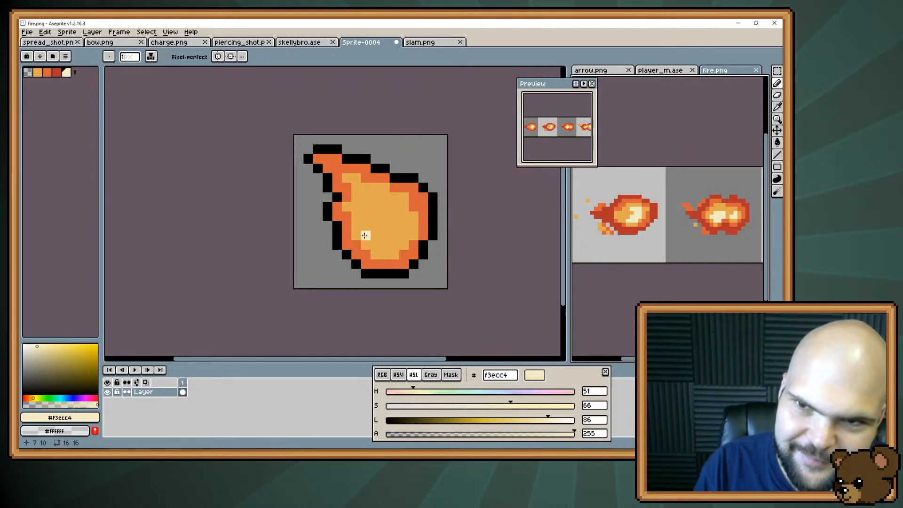
drag(385, 208, 393, 239)
click(403, 217)
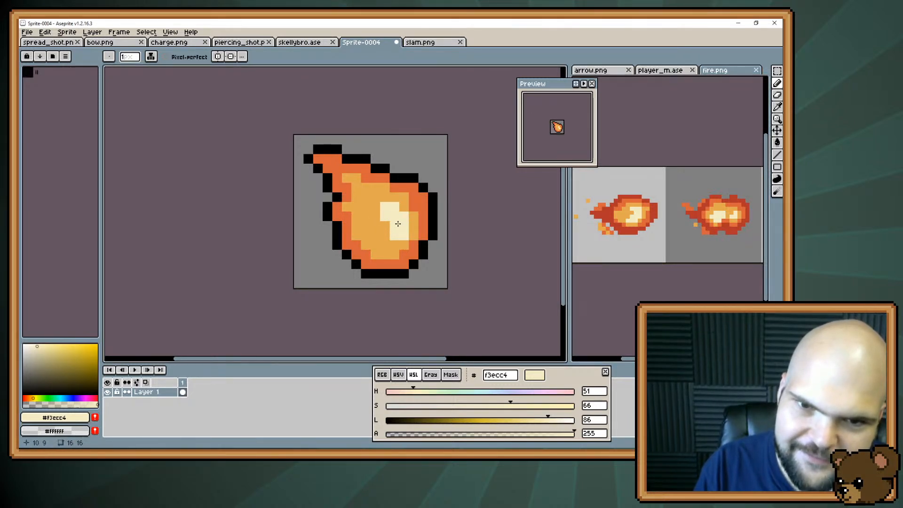
alt+click(389, 247)
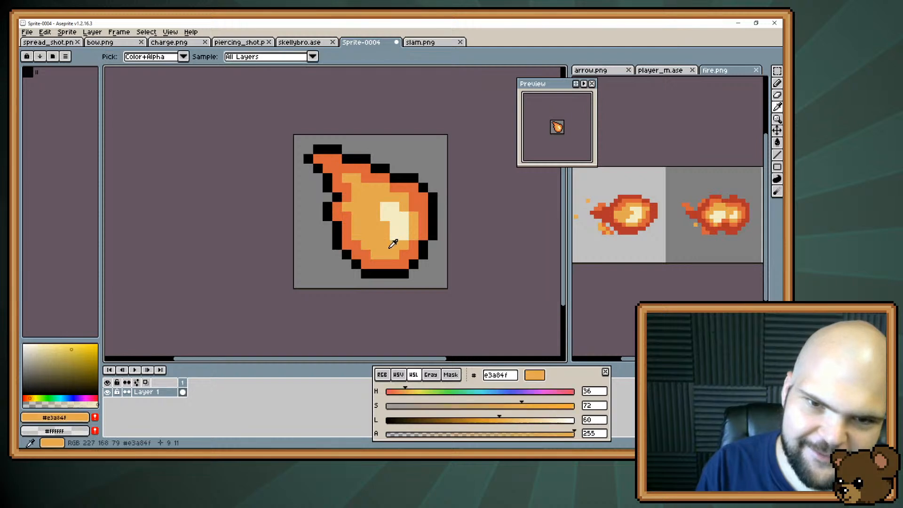
mouse_move(395, 236)
mouse_down()
mouse_move(404, 226)
mouse_move(396, 238)
mouse_up()
alt+click(402, 219)
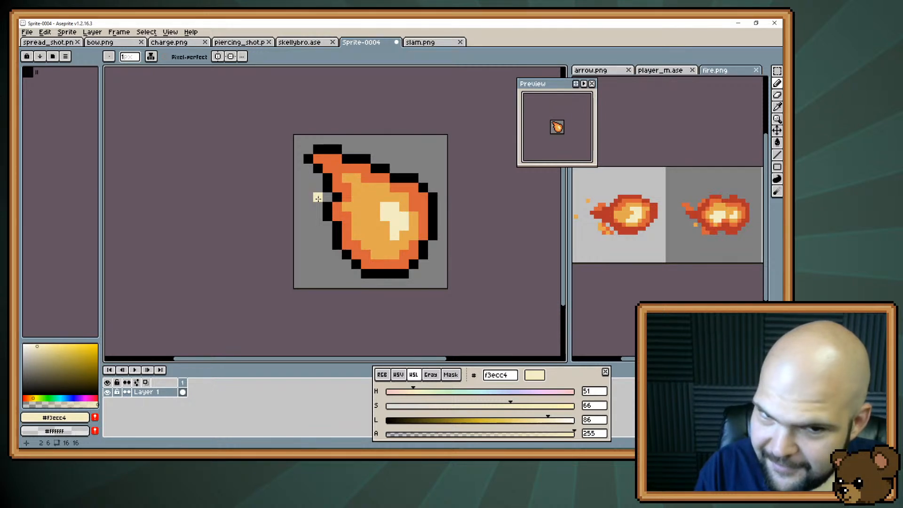
click(375, 197)
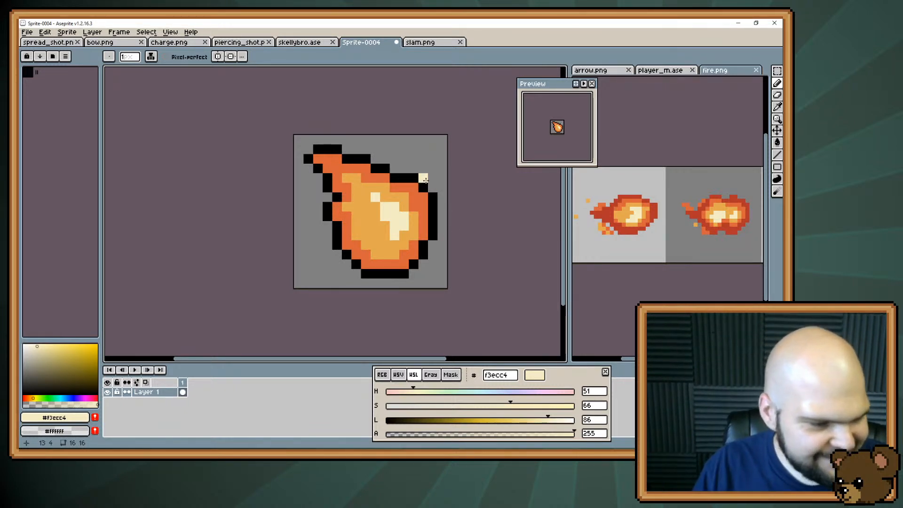
alt+click(403, 243)
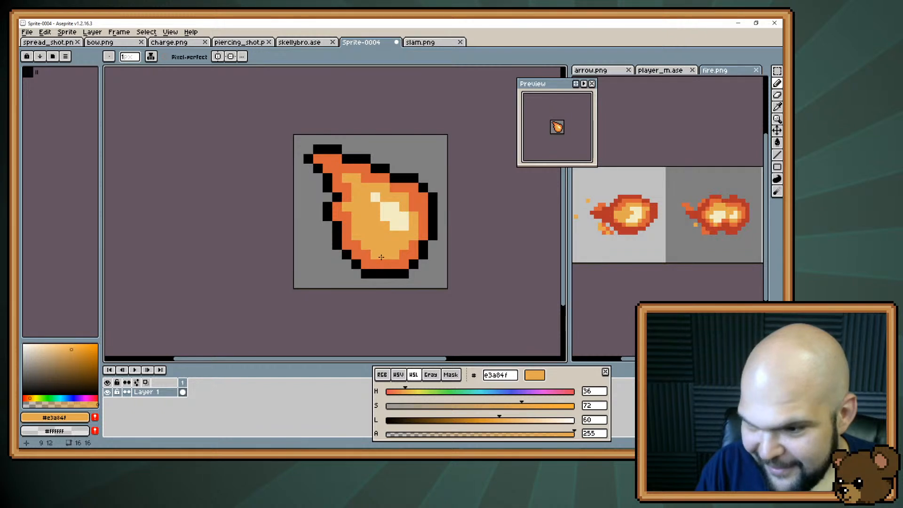
Extend the #f3ecc4 core to the lower right and join it to a second patch at the lower left
key(alt)
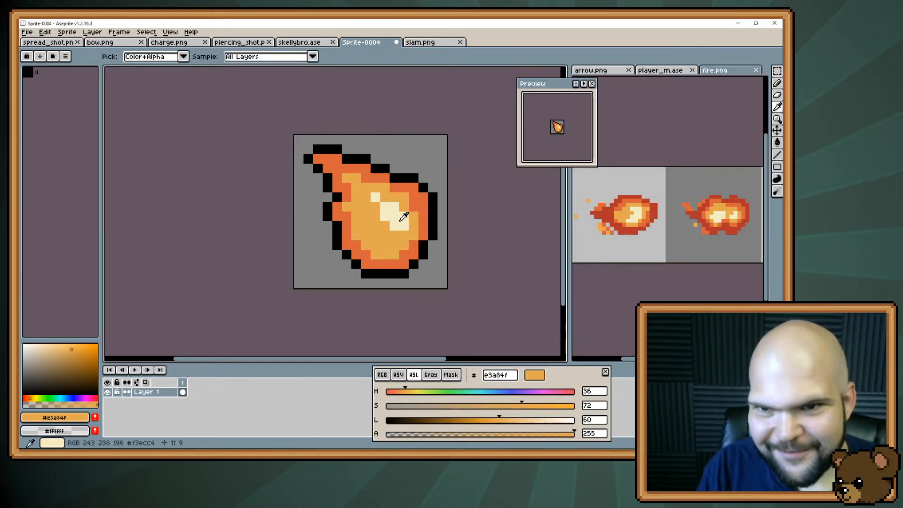
alt+click(403, 215)
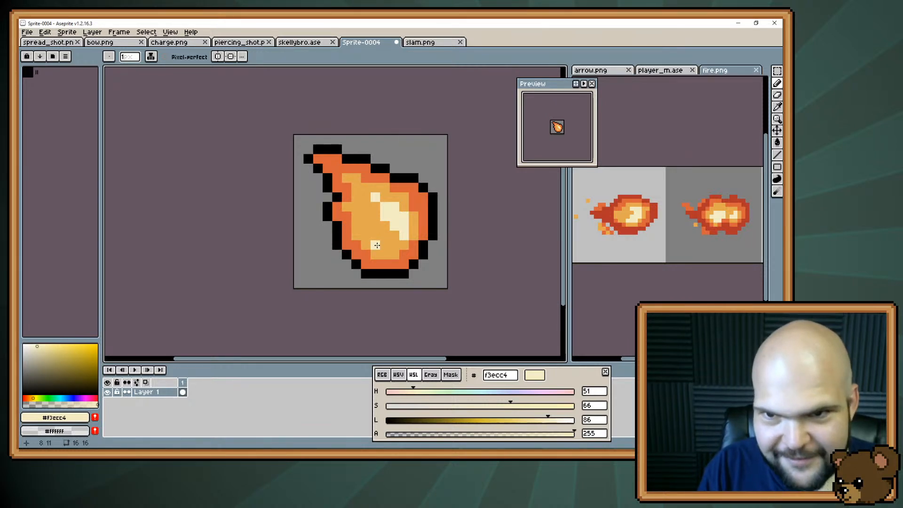
drag(376, 245, 361, 236)
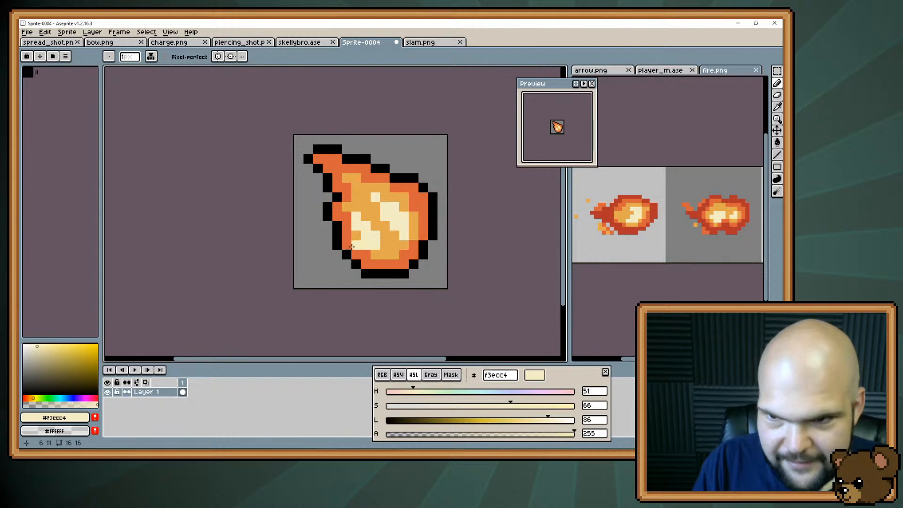
mouse_move(387, 236)
mouse_down()
mouse_move(386, 244)
mouse_move(384, 227)
mouse_up()
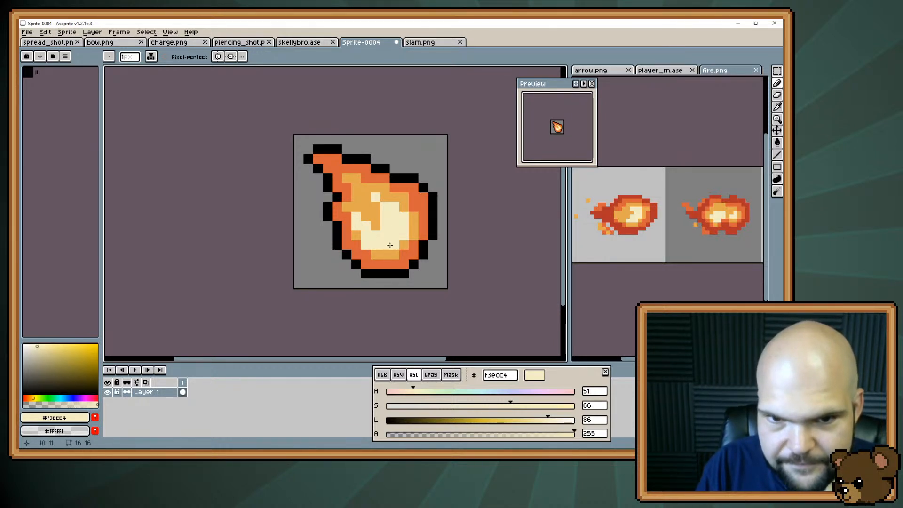
Trim the cream core's lower-left patch with #e3a84f down to a small tip, undoing stray marks on the rim and background
alt+click(376, 256)
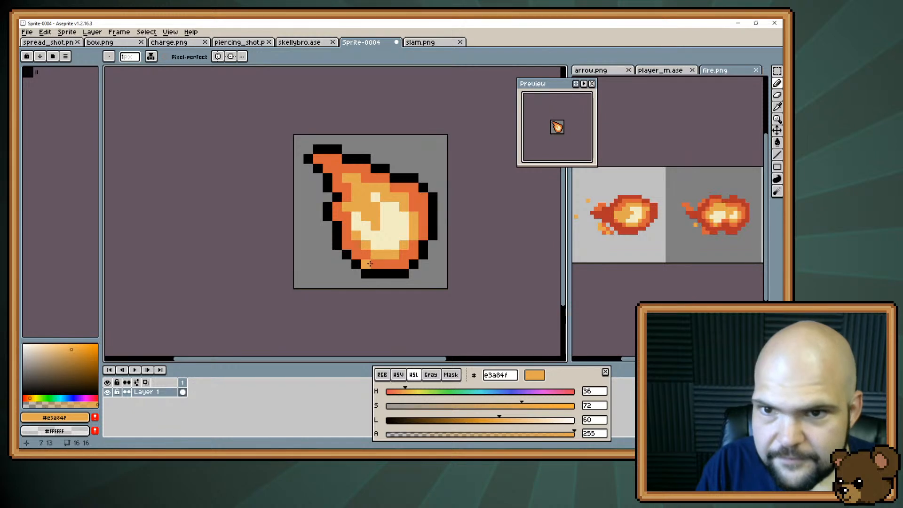
click(366, 272)
key(ctrl+z)
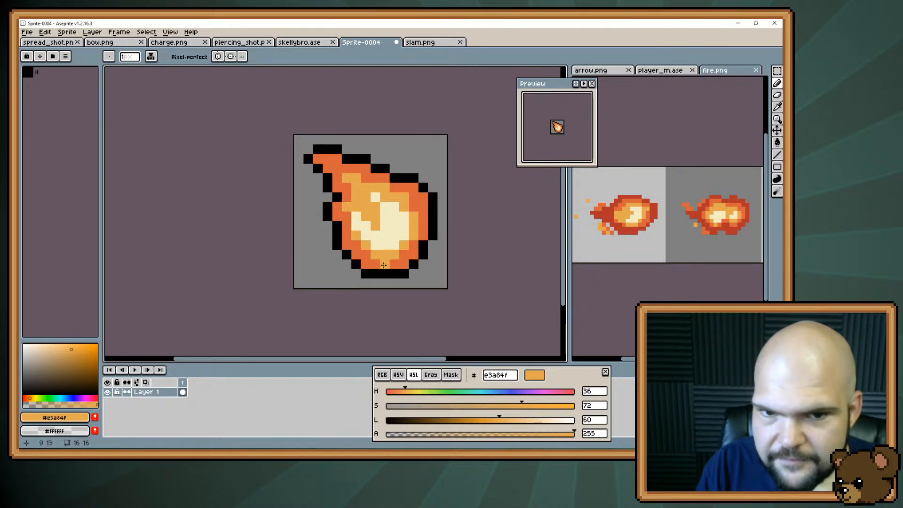
click(367, 254)
click(351, 281)
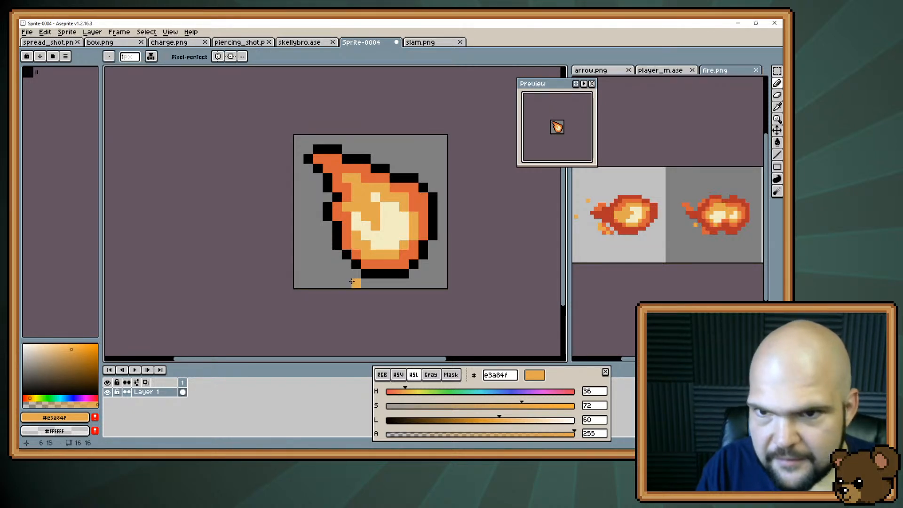
key(ctrl+z)
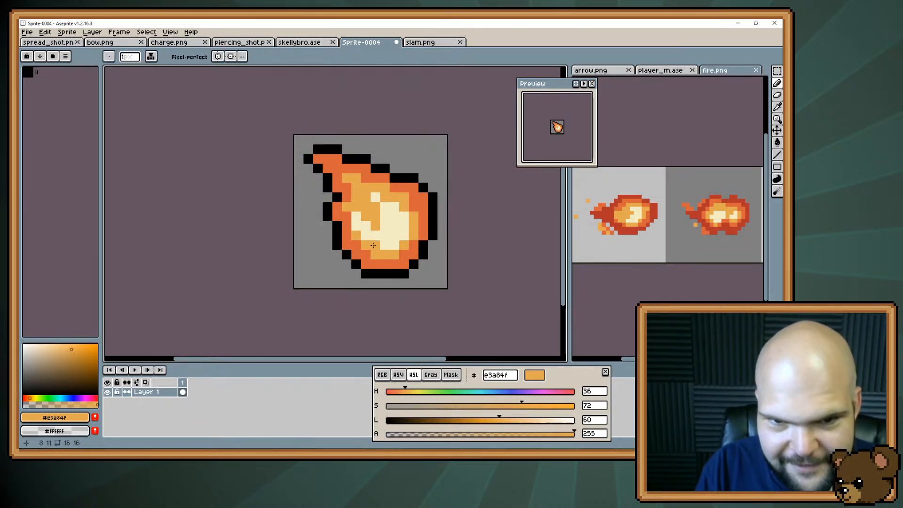
click(356, 226)
click(356, 218)
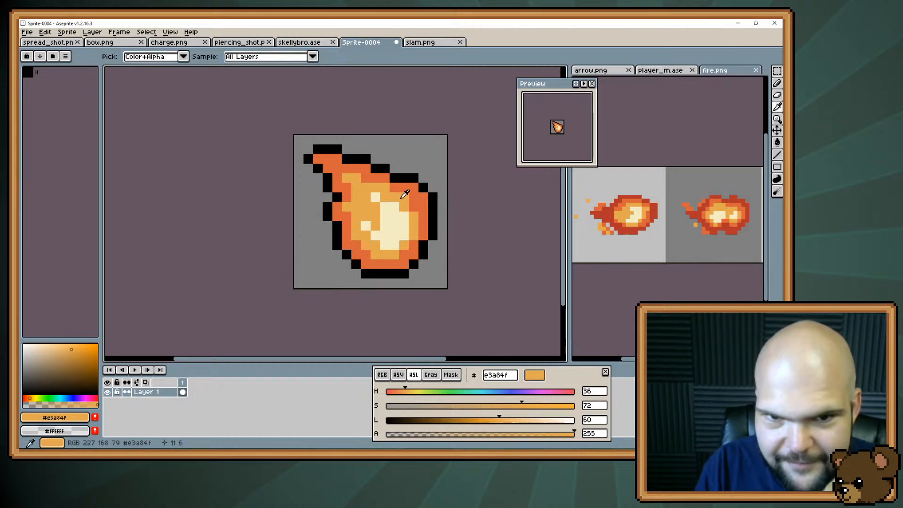
Extend the #f3ecc4 core toward the tail as a stepped taper, cleaning its inner edge with #e3a84f
alt+click(383, 206)
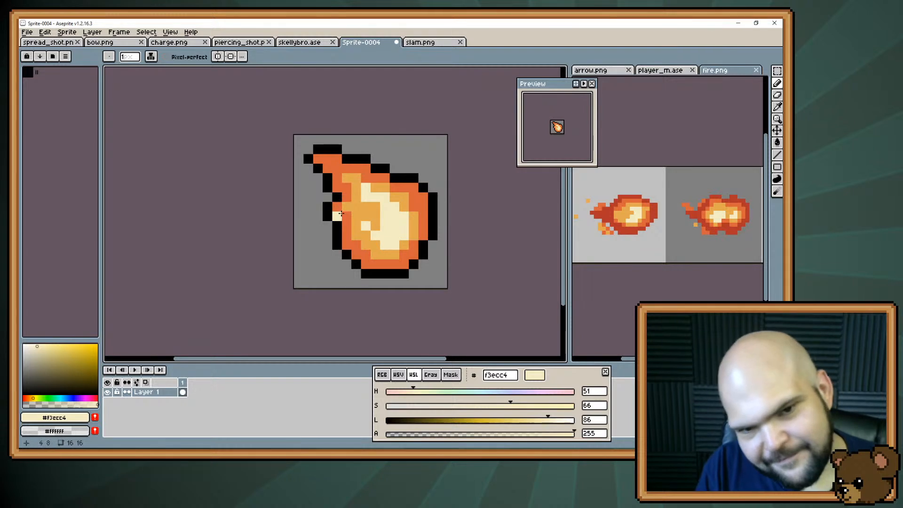
key(alt)
alt+click(366, 206)
click(337, 254)
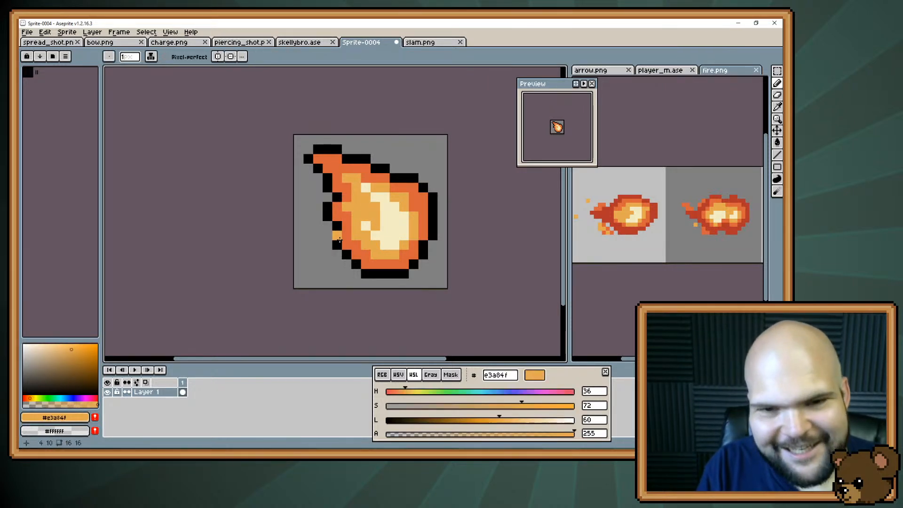
Work #d9623a pixels into the fireball's left interior below the tail, refining their shape with #e3a84f
alt+click(351, 217)
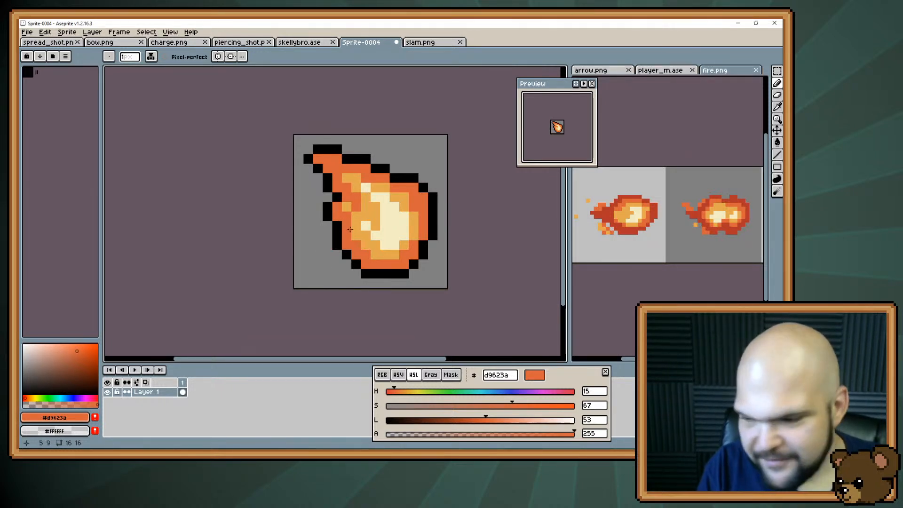
key(alt)
alt+click(368, 206)
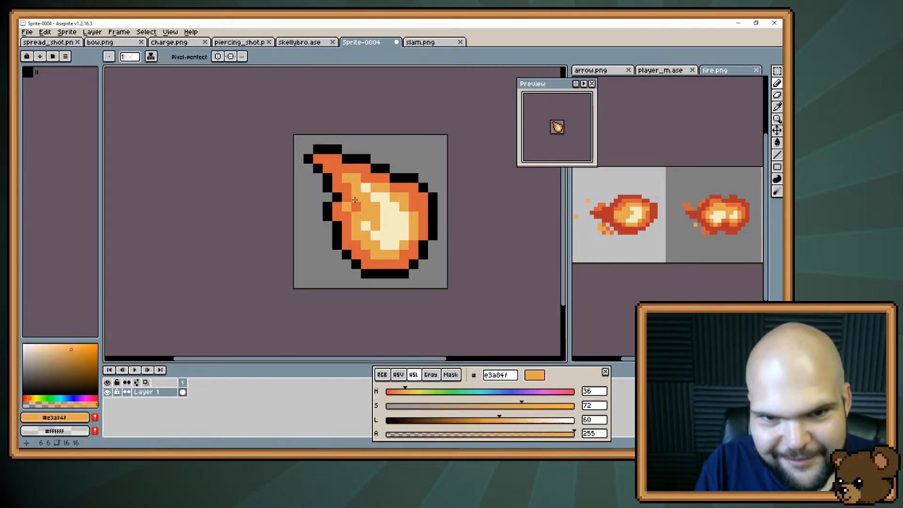
alt+click(356, 204)
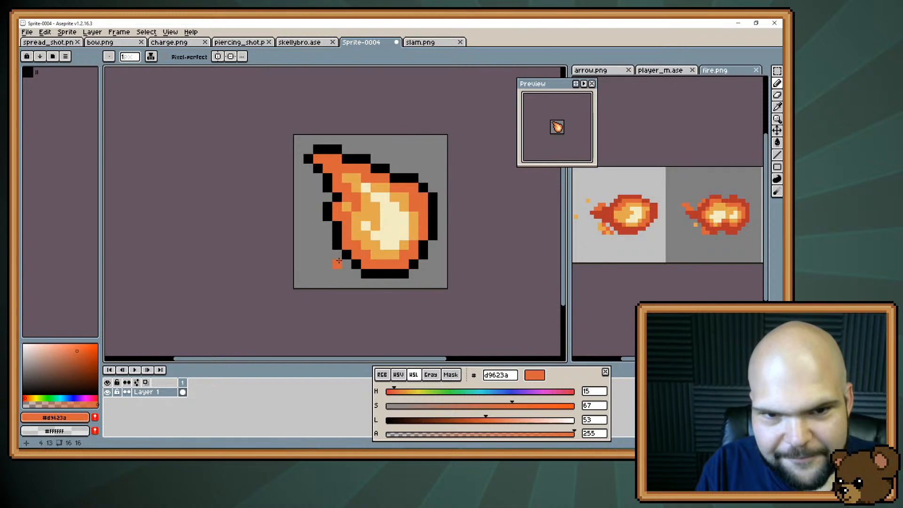
Add a short second tail on the fireball's left side, blocked in with #e3a84f, outlined in #000000 and recoloured #d9623a
alt+click(362, 201)
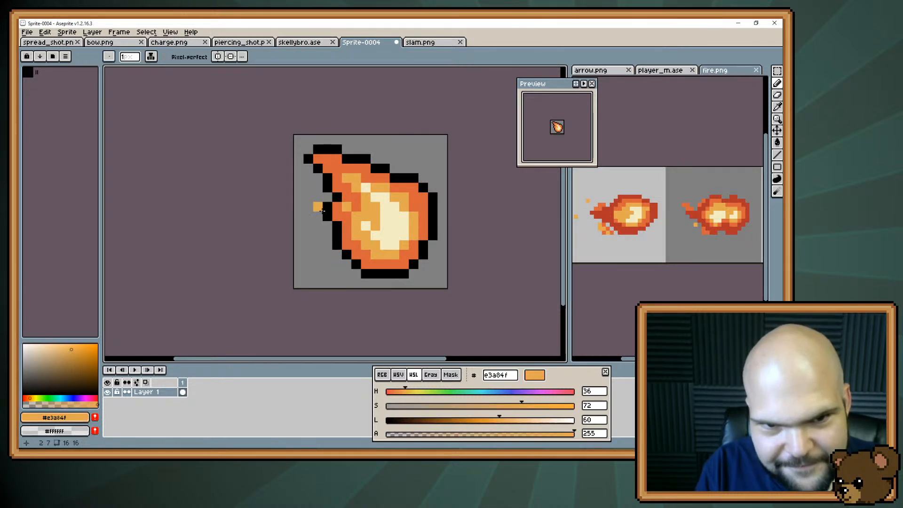
drag(325, 207, 324, 204)
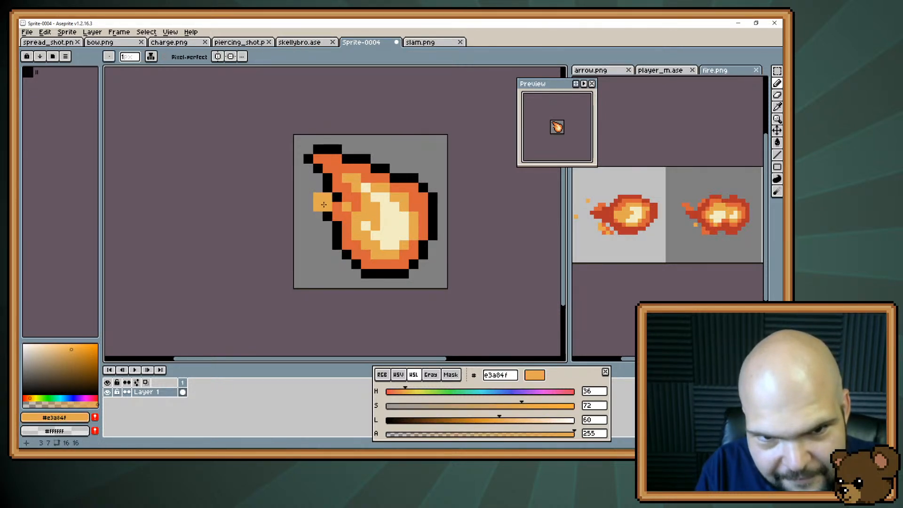
alt+click(327, 215)
click(318, 207)
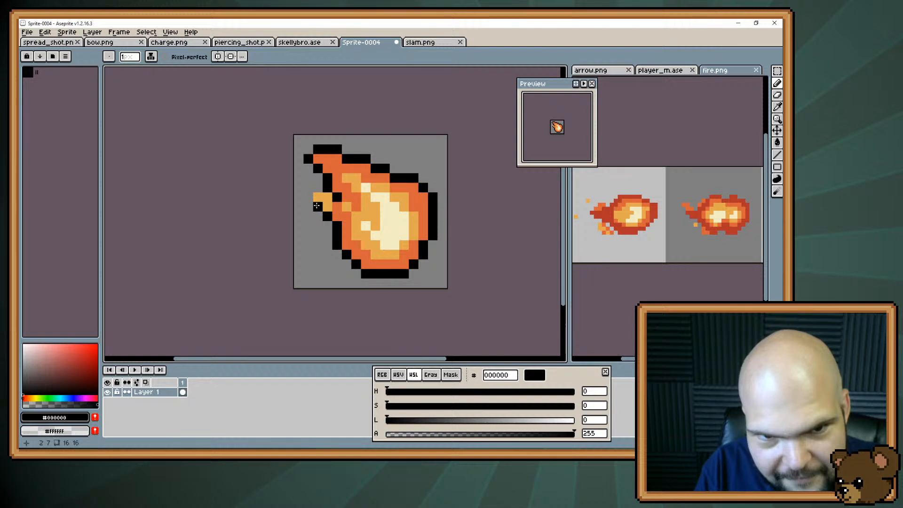
click(308, 197)
click(318, 188)
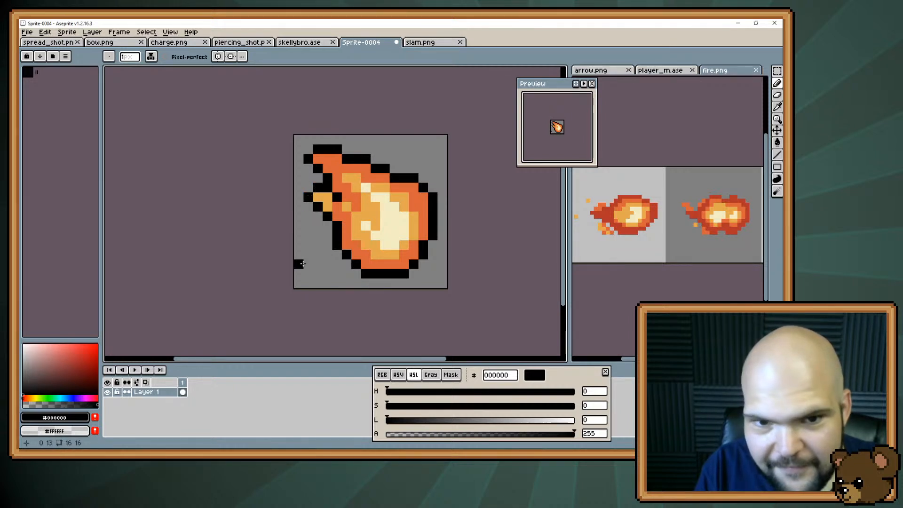
alt+click(342, 208)
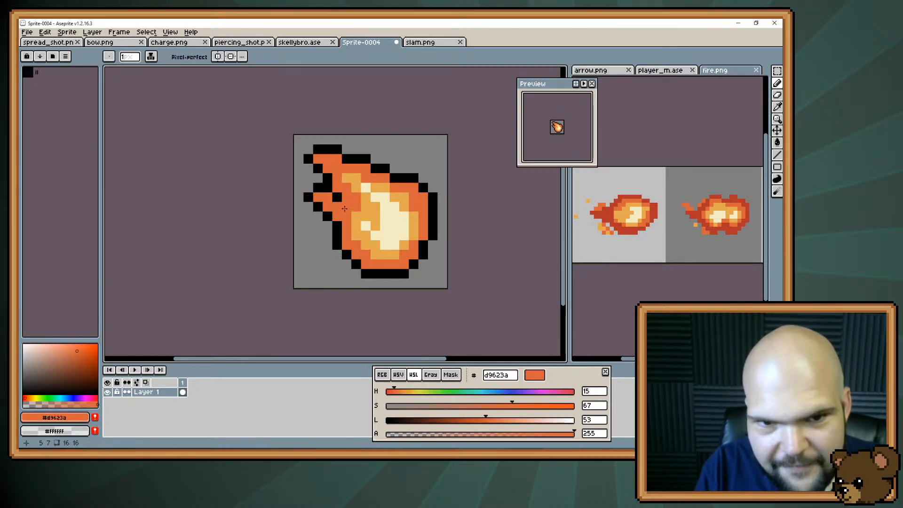
click(337, 199)
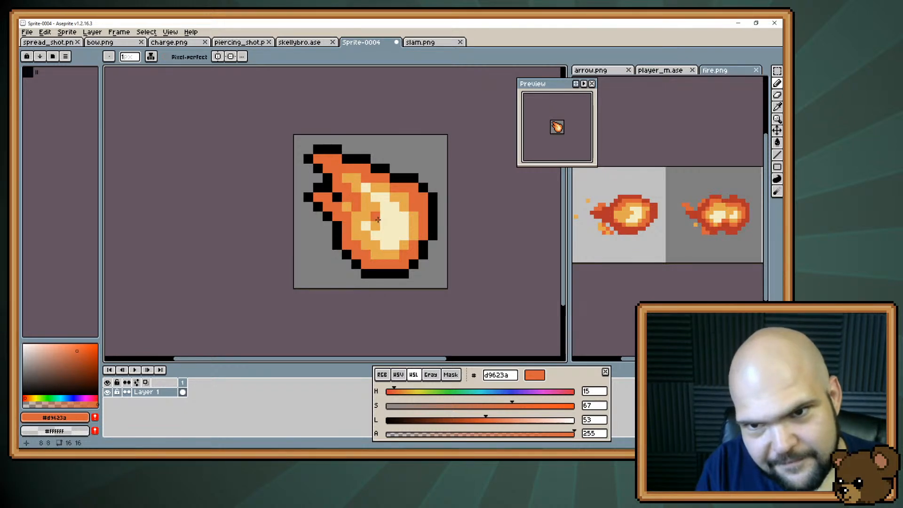
Try carrying the #e3a84f interior up into the upper tail, then repaint those pixels with #d9623a
alt+click(356, 197)
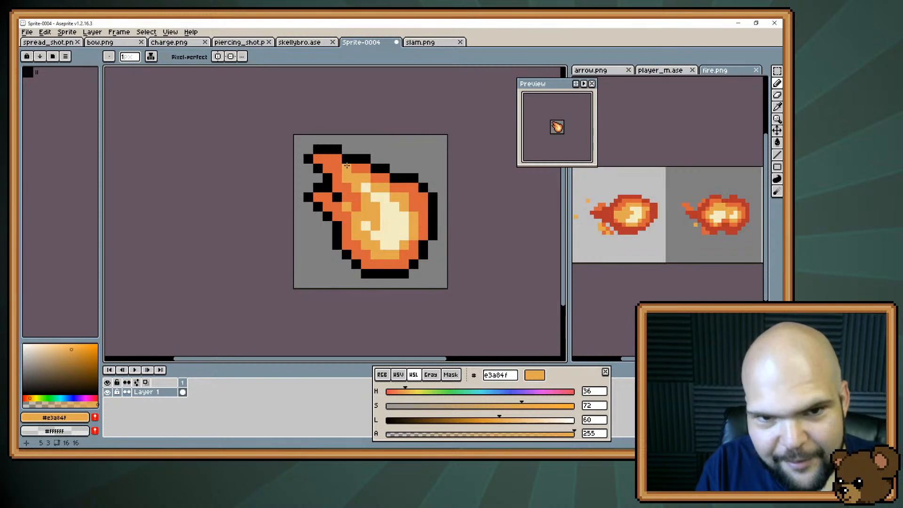
mouse_move(348, 167)
mouse_down()
mouse_move(356, 169)
mouse_move(327, 159)
mouse_up()
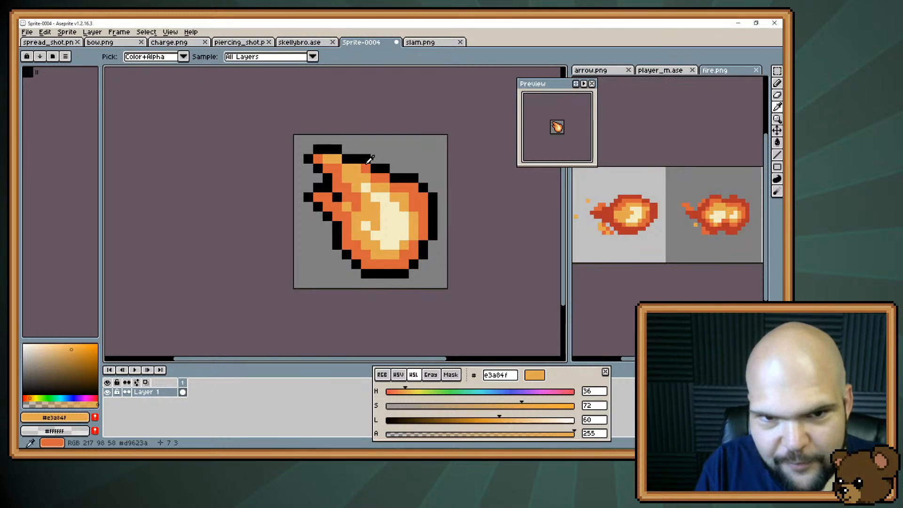
alt+click(351, 167)
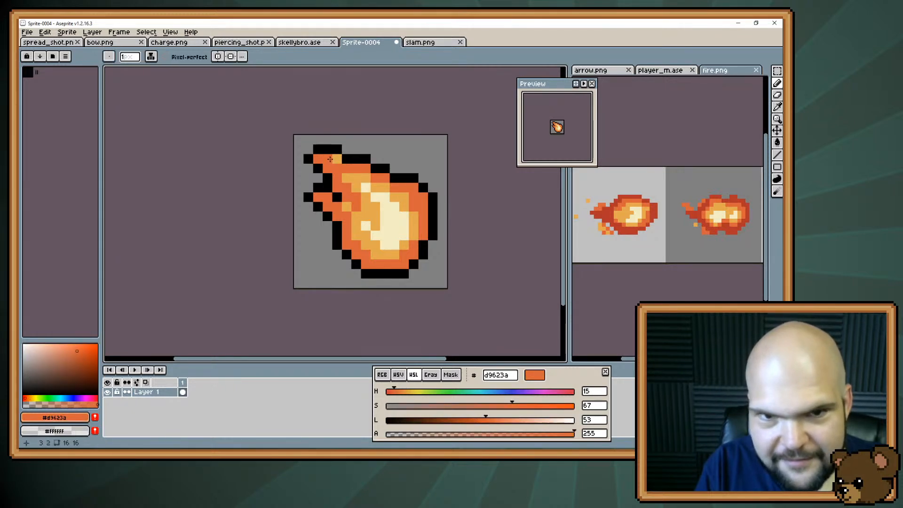
click(334, 160)
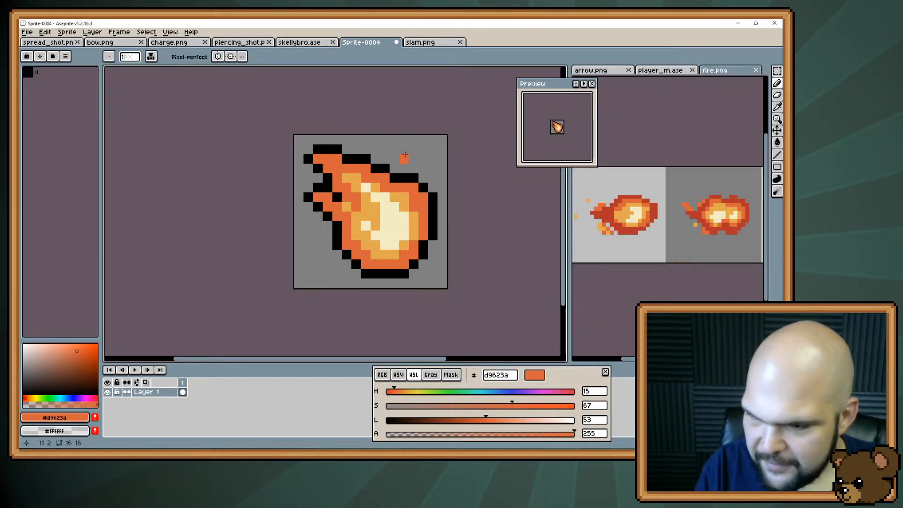
Round the fireball's upper-right outline by stepping its #000000 pixels inward and erasing the outer corner pixel
click(353, 260)
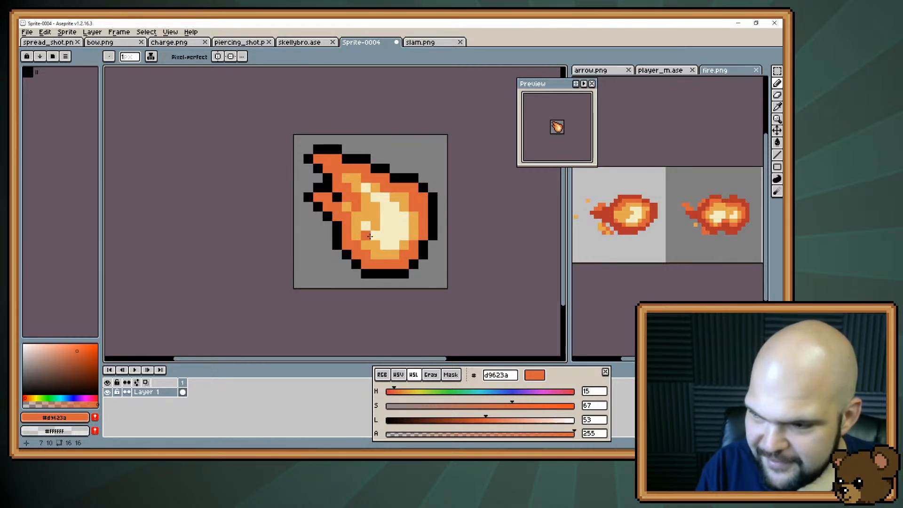
key(alt)
click(436, 197)
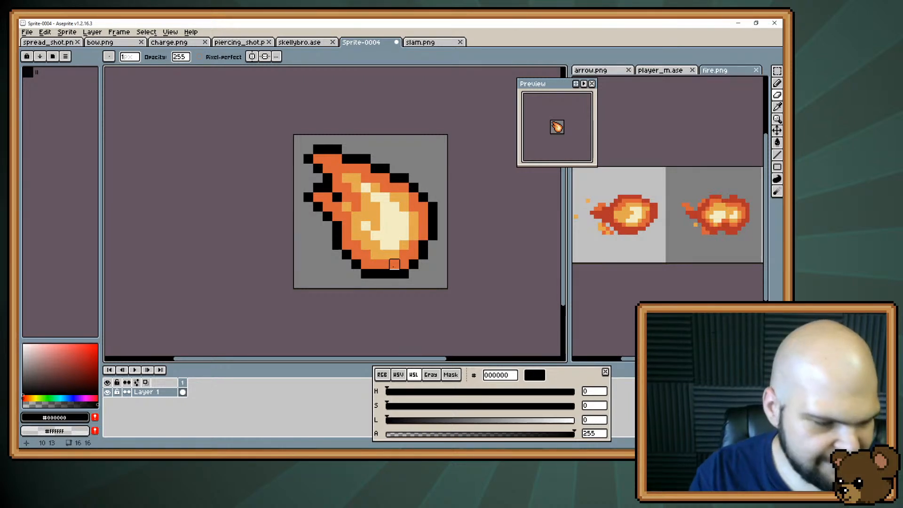
Shorten the cream core's tip toward the tail with #e3a84f, then restore its upper end with #f3ecc4
key(alt)
alt+click(368, 204)
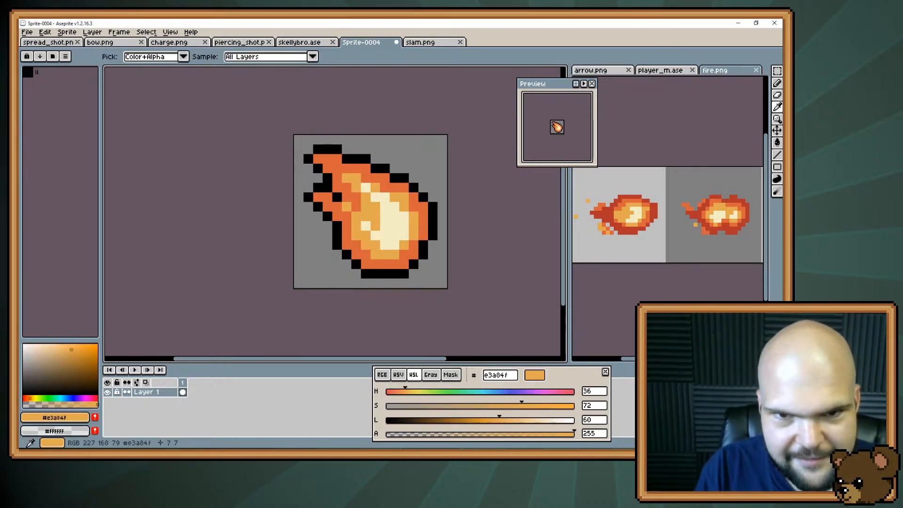
key(b)
alt+click(374, 204)
click(376, 198)
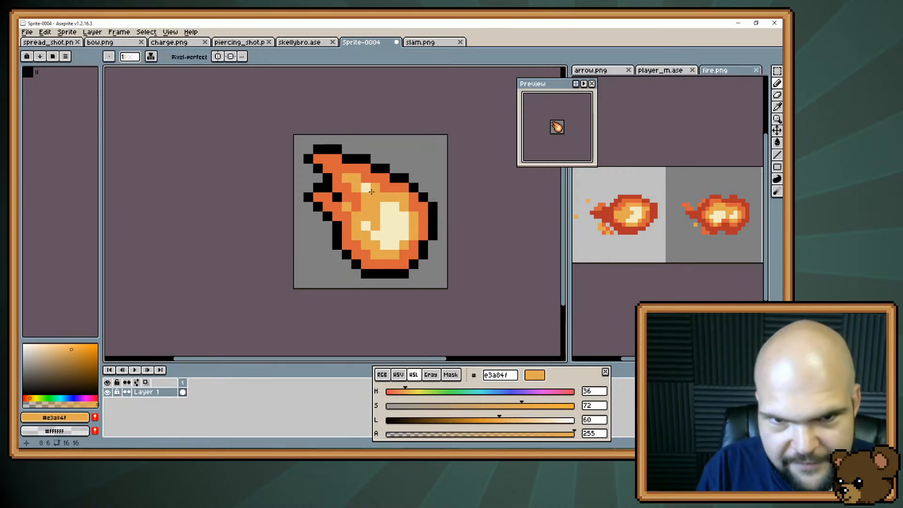
alt+click(386, 215)
click(330, 285)
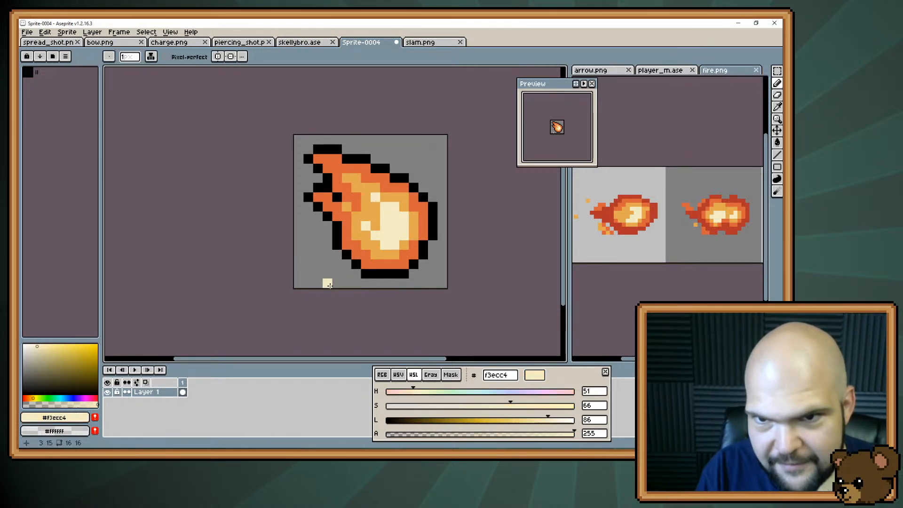
click(385, 199)
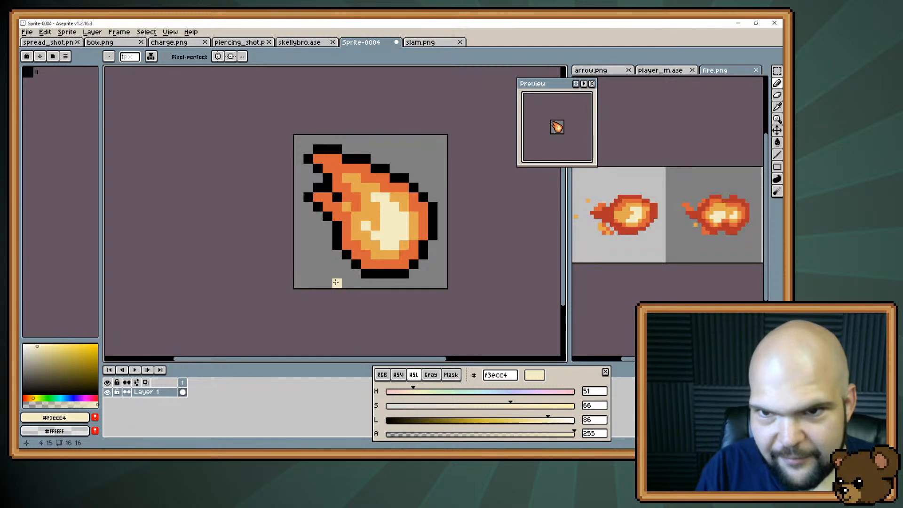
Cut an #e3a84f notch into the cream core's left edge, above its lower-left patch
alt+click(375, 217)
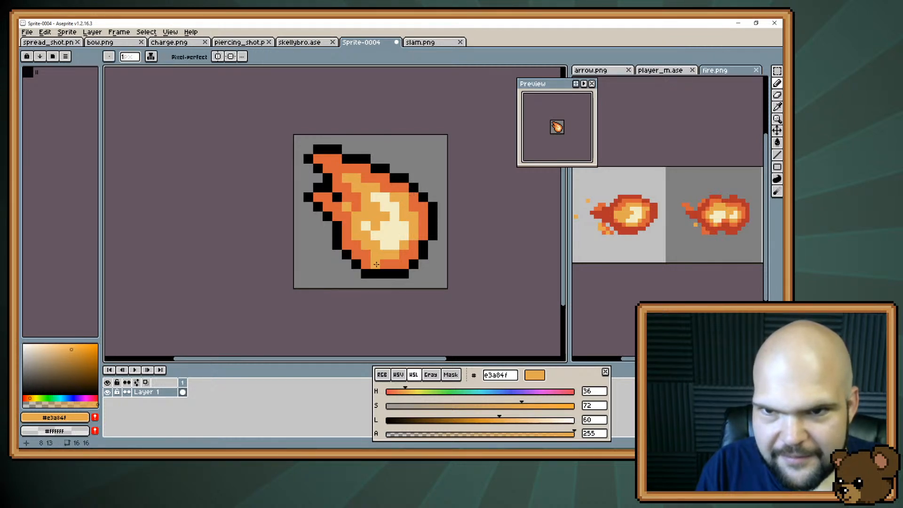
alt+click(387, 248)
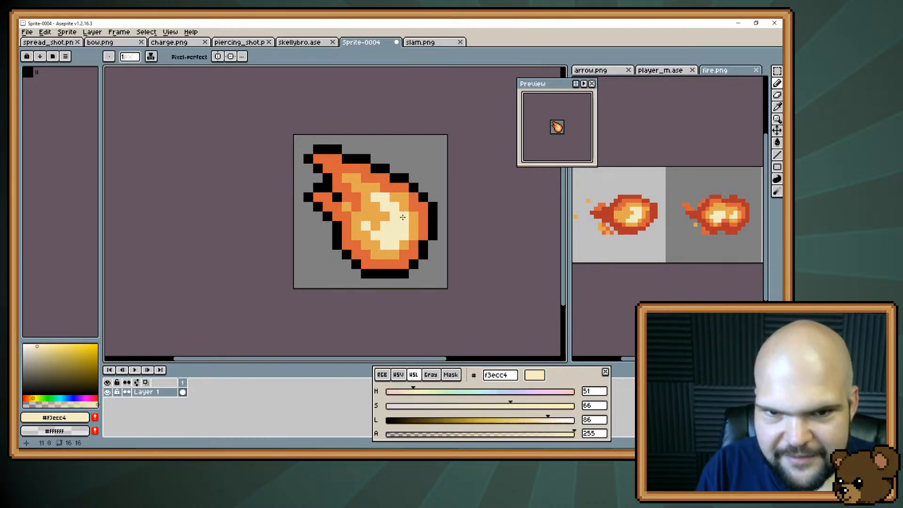
alt+click(387, 257)
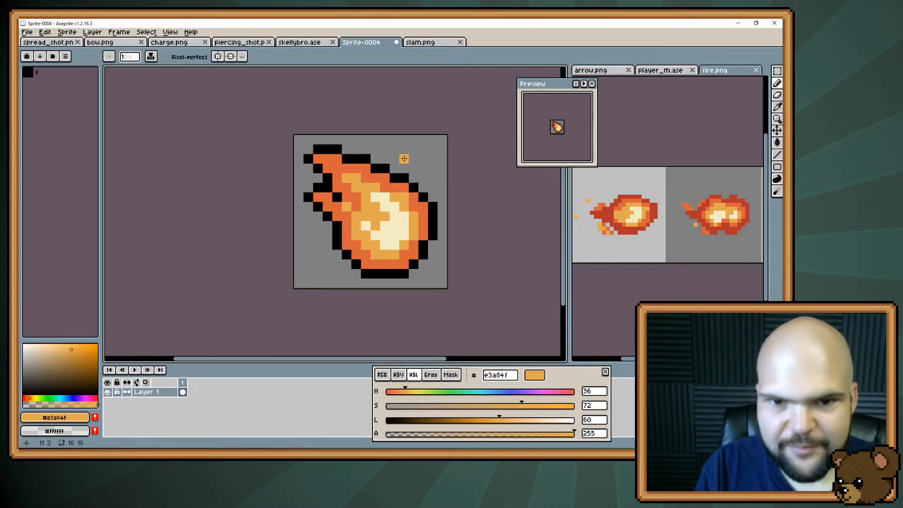
Try covering the fireball's lower-left rim with #e3a84f down to the bottom outline, then undo it
click(321, 193)
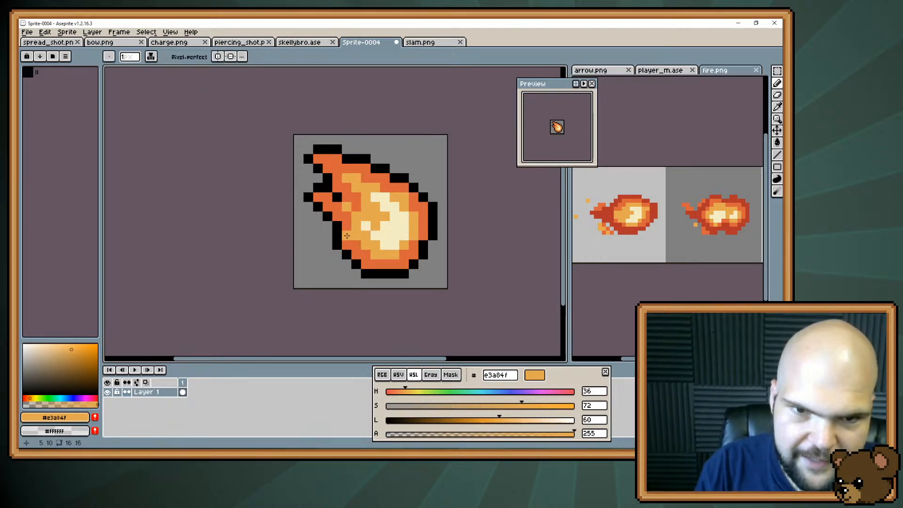
drag(345, 237, 356, 266)
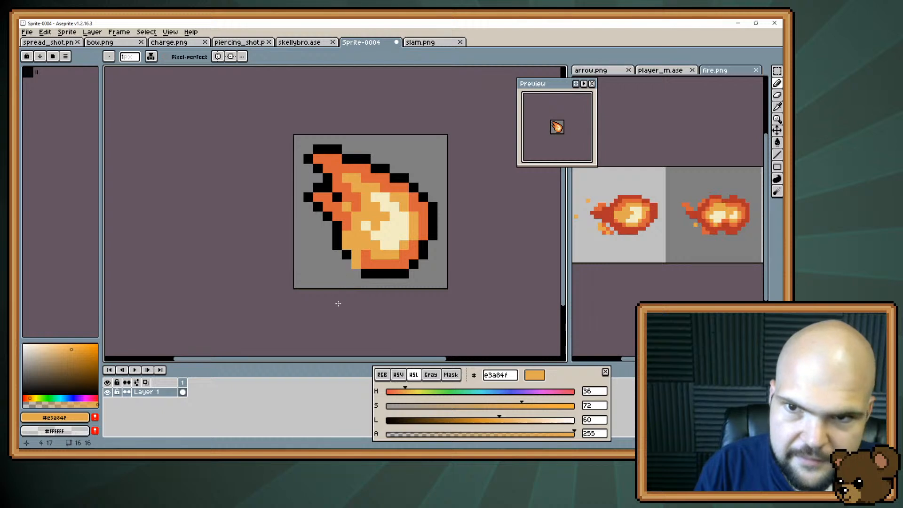
key(ctrl+z)
key(ctrl+z)
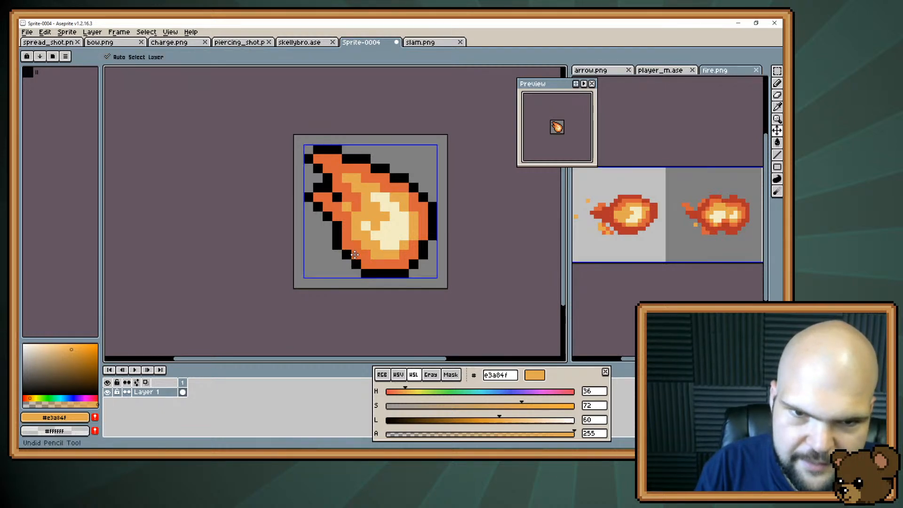
Try a shorter #e3a84f highlight on the lower-left rim and #e3a84f through the upper tail, then undo both
drag(348, 245, 355, 255)
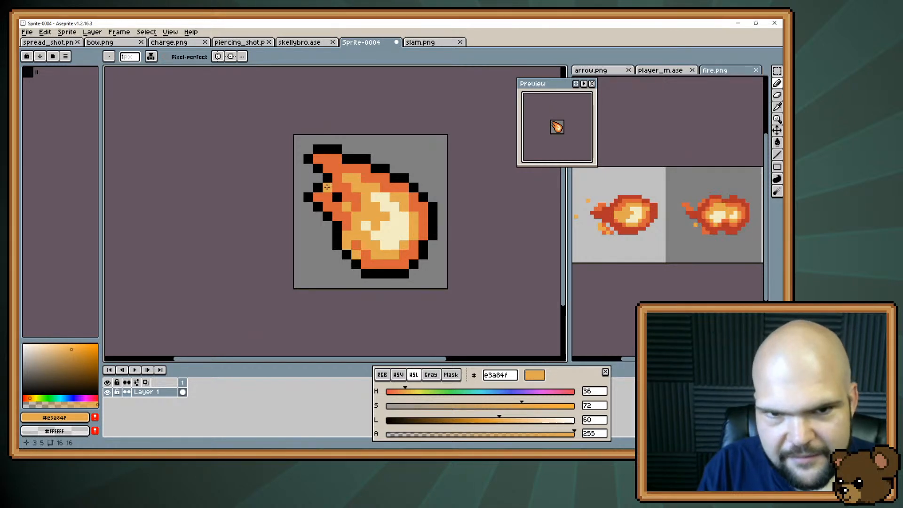
mouse_move(348, 188)
mouse_down()
mouse_move(327, 161)
mouse_move(372, 190)
mouse_up()
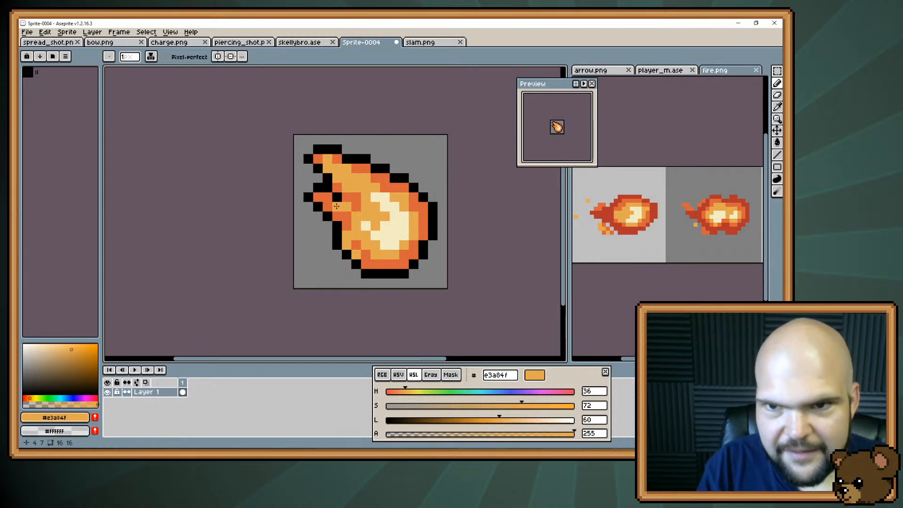
key(ctrl+z)
key(ctrl+z)
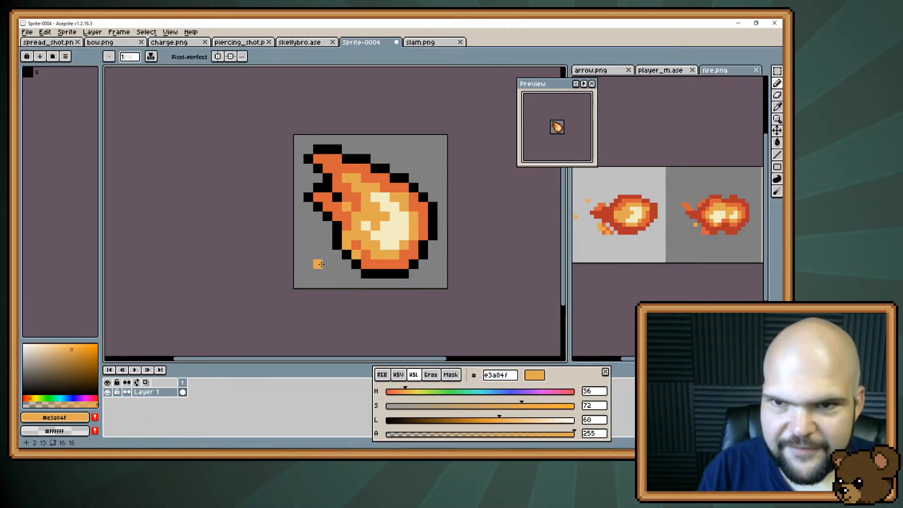
key(ctrl+a)
key(ctrl+d)
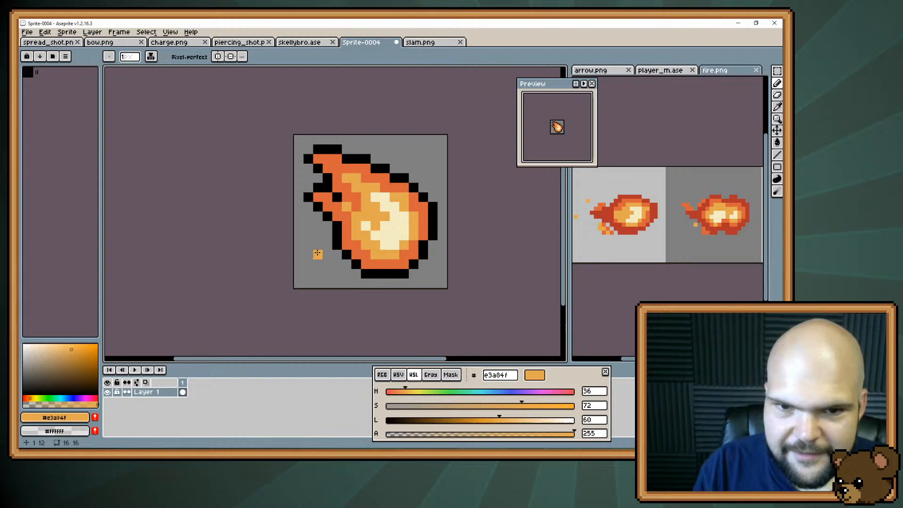
Try replacing the fireball's bottom and lower-right rim with #e3a84f, then undo the strokes
mouse_move(391, 260)
mouse_down()
mouse_move(408, 257)
mouse_move(425, 224)
mouse_up()
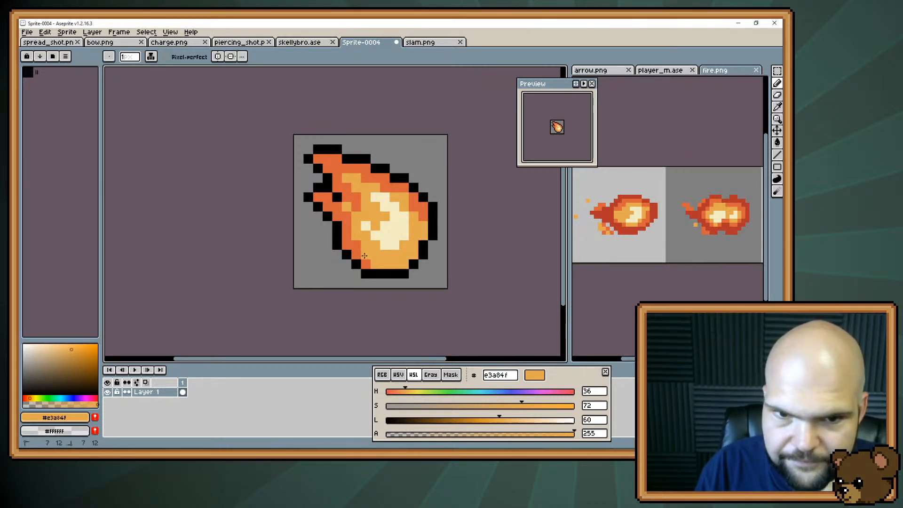
key(ctrl+z)
key(ctrl+z)
key(ctrl+z)
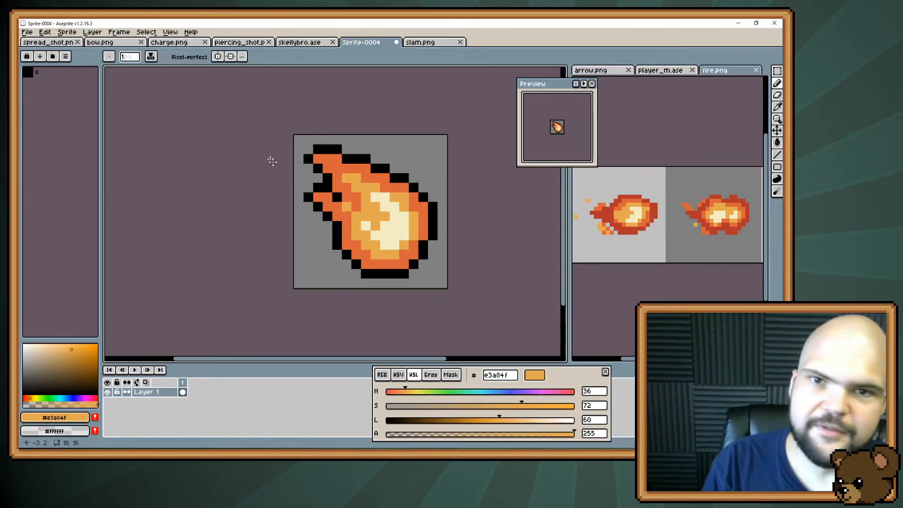
Save the sprite as fireball.png in the icons folder
key(ctrl+s)
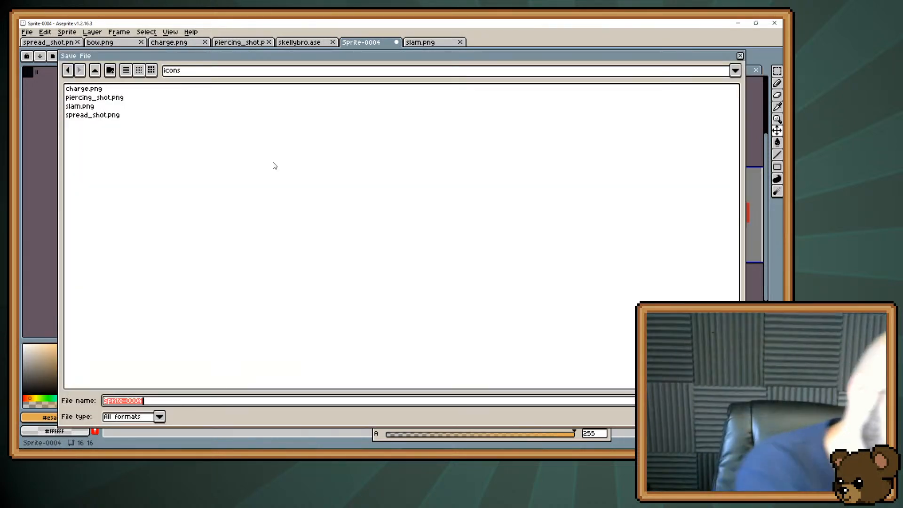
text(fireball.png)
key(Return)
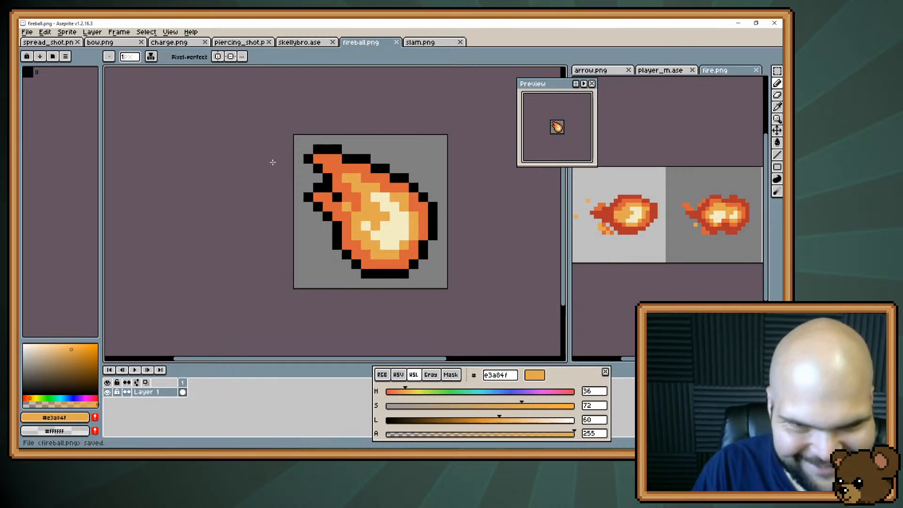
key(space)
drag(432, 220, 451, 256)
key(space)
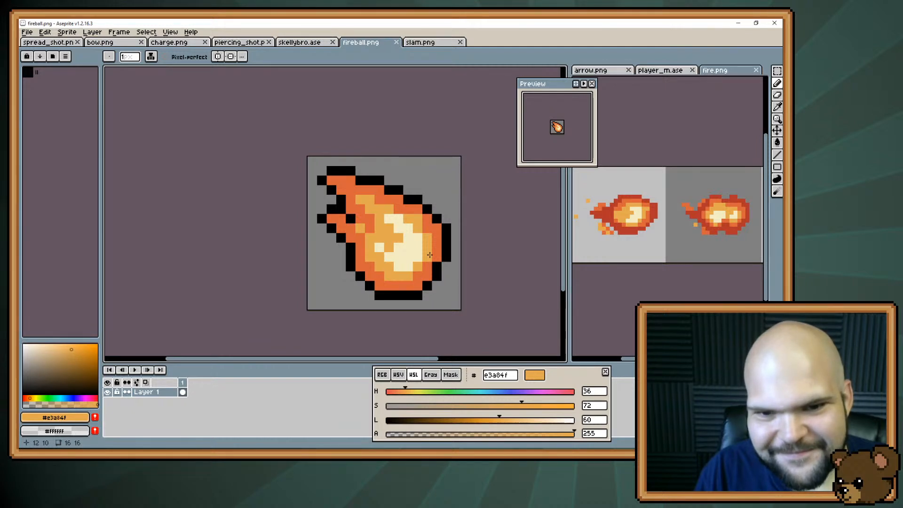
click(27, 33)
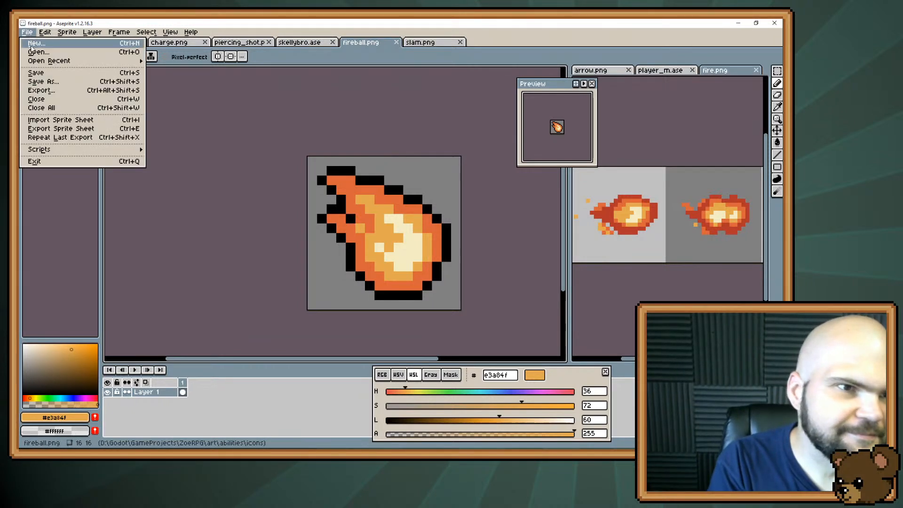
click(31, 47)
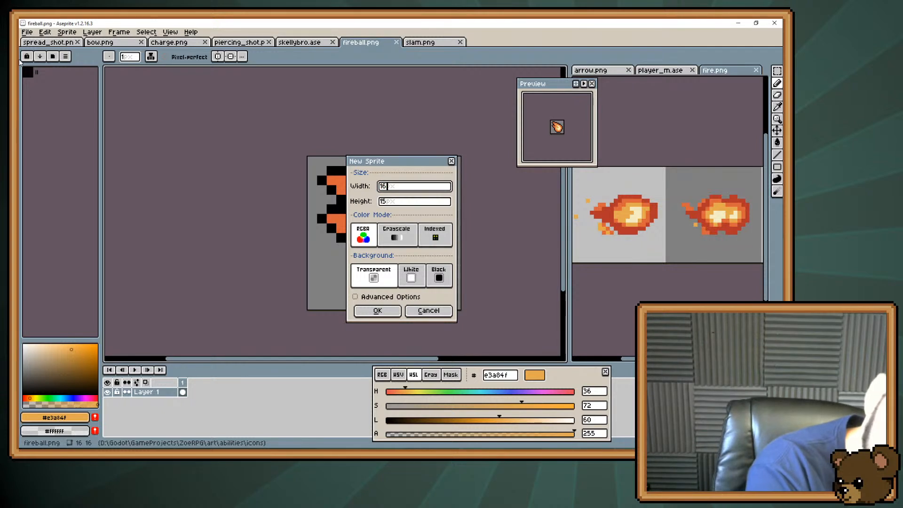
key(Escape)
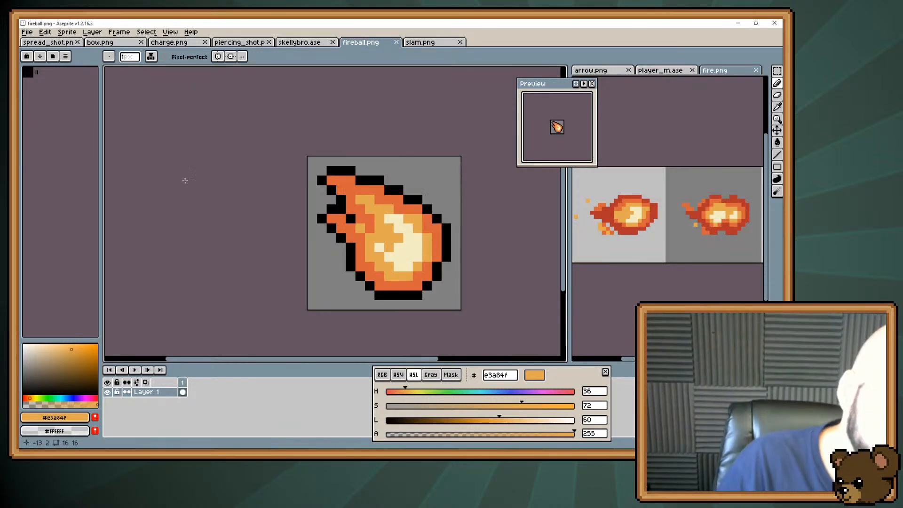
Create a new 16 × 16 RGBA sprite with a transparent background
click(26, 32)
click(32, 45)
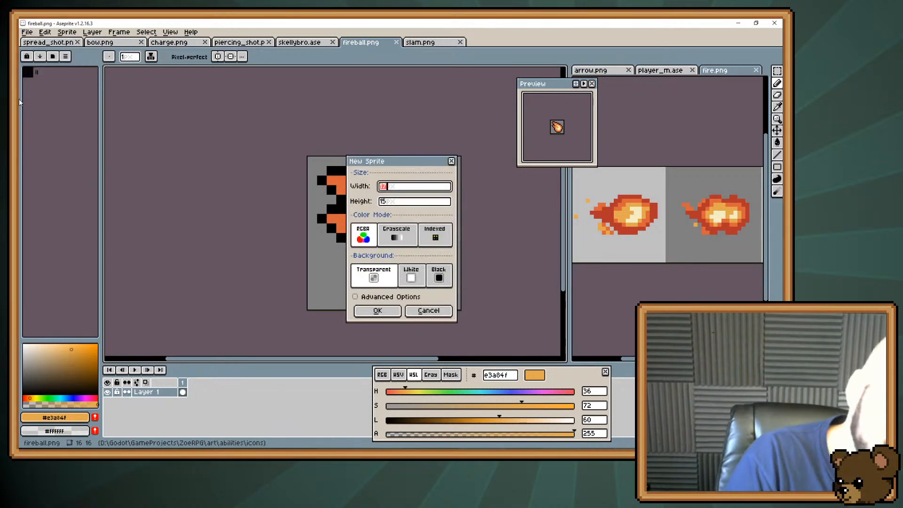
text(16)
key(Tab)
text(16)
key(Return)
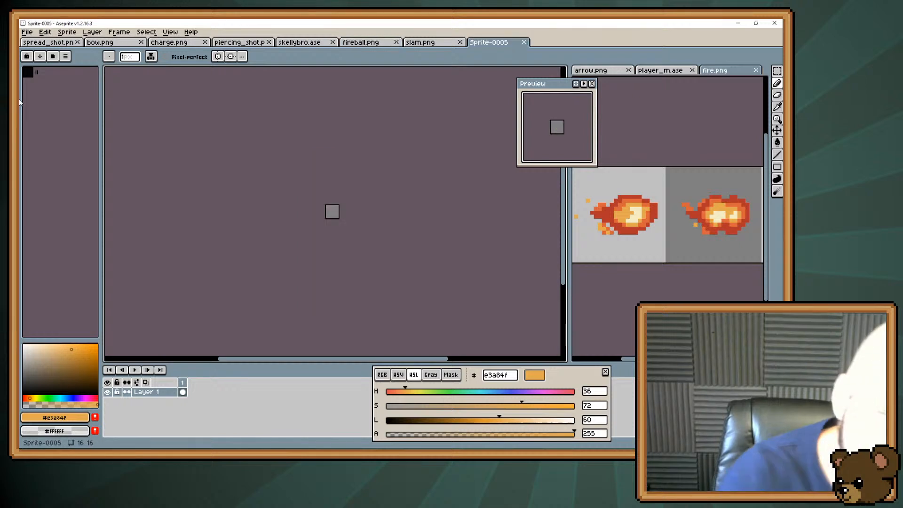
scroll(345, 196, up, 4)
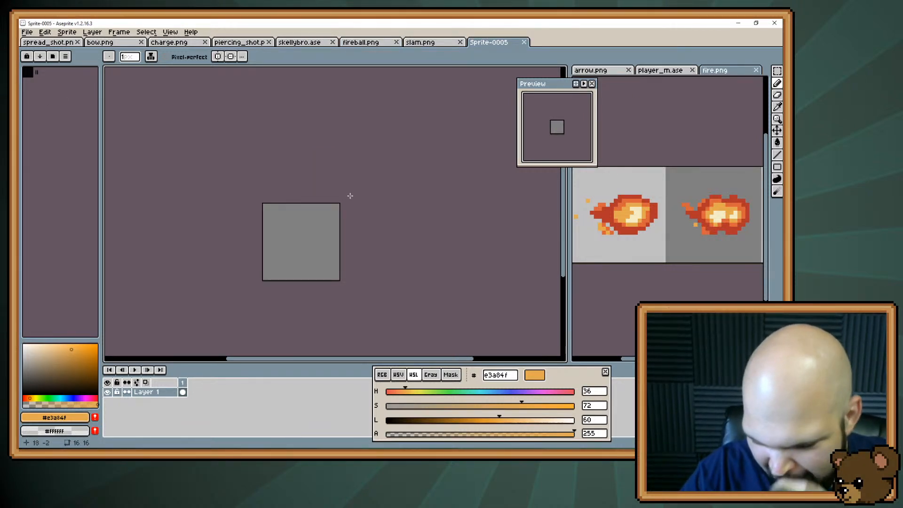
scroll(309, 210, up, 2)
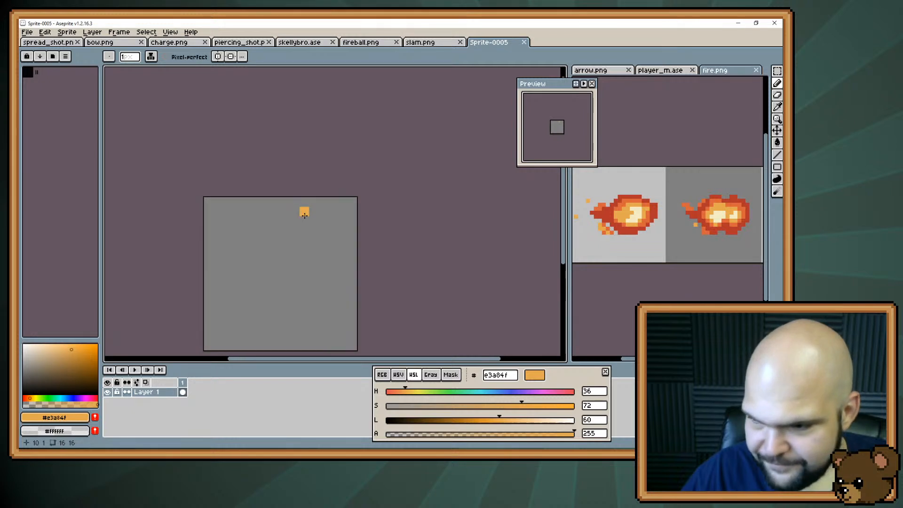
drag(278, 225, 320, 184)
click(316, 170)
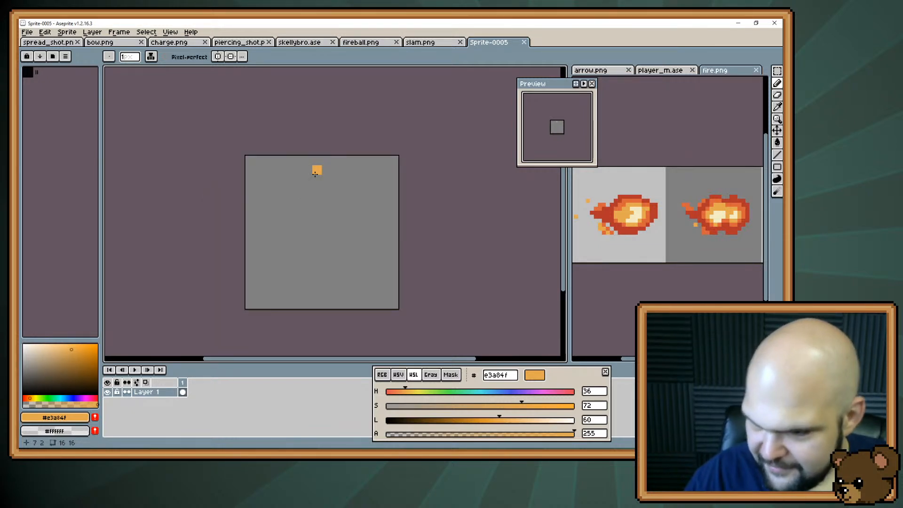
key(ctrl+z)
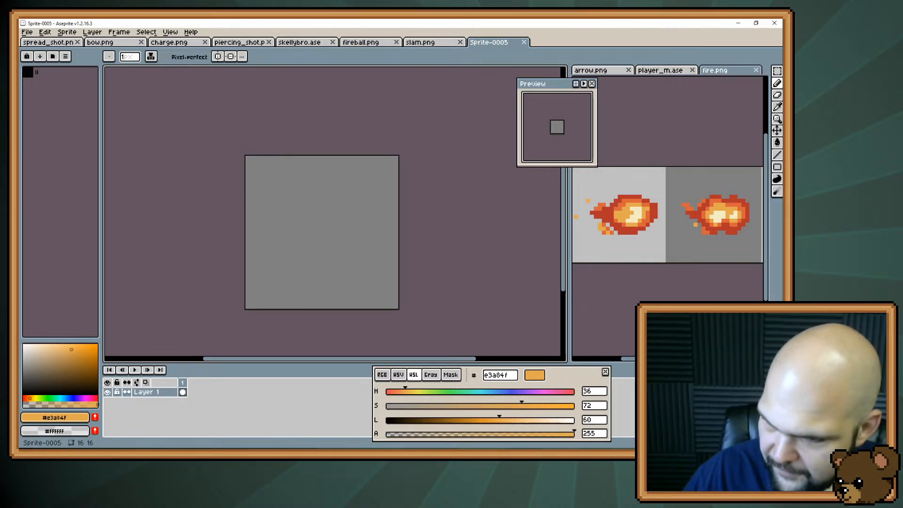
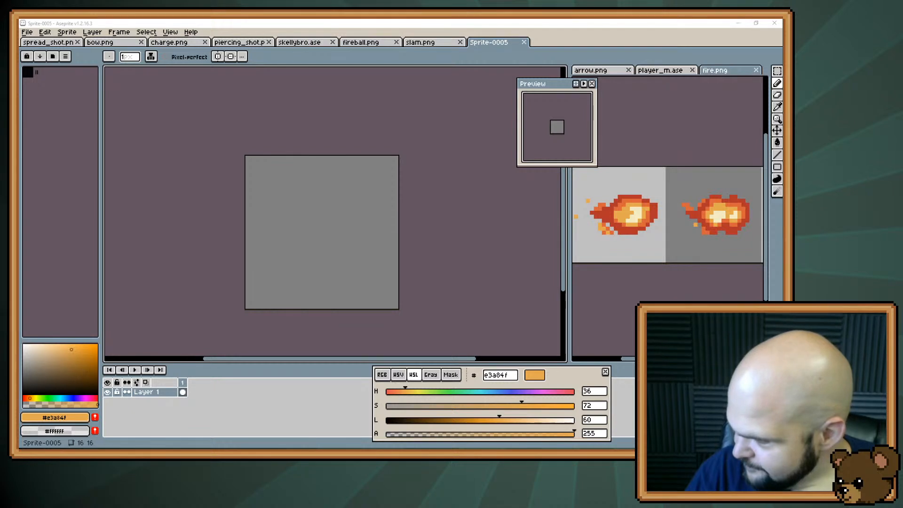
Open lightning1.png as a single image, place it among the reference sprites, and sample its blue #68d1ed
drag(652, 253, 470, 233)
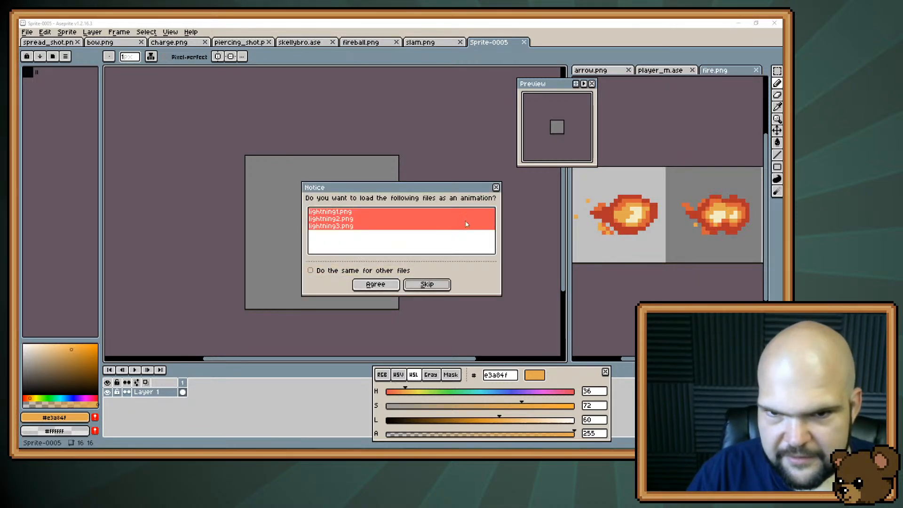
click(497, 188)
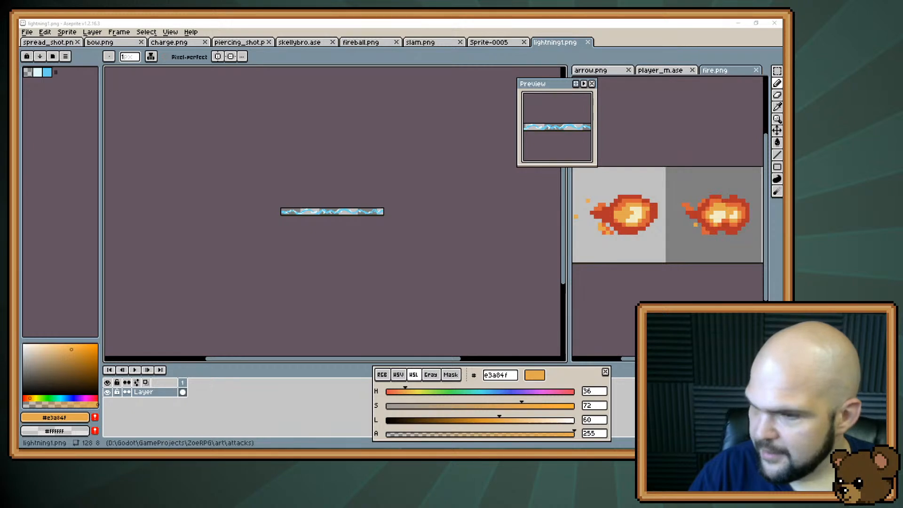
scroll(330, 214, up, 4)
drag(270, 192, 373, 194)
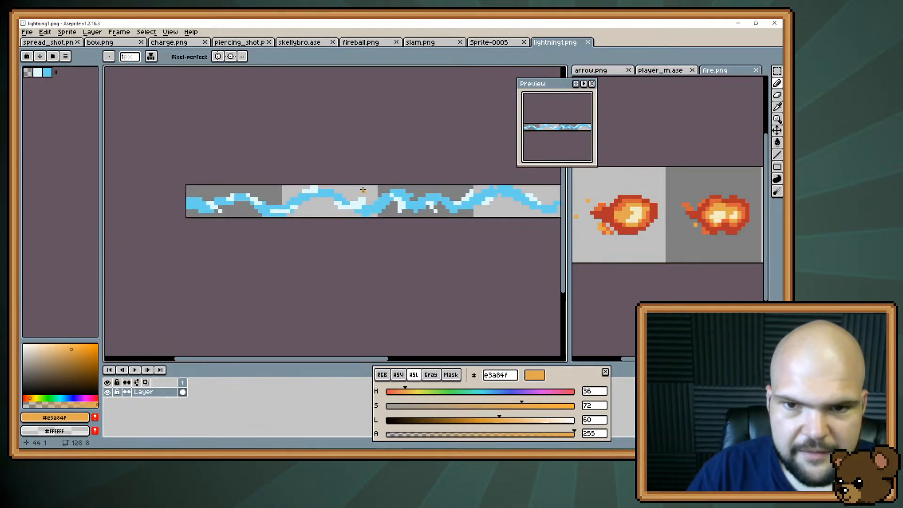
scroll(363, 189, up, 1)
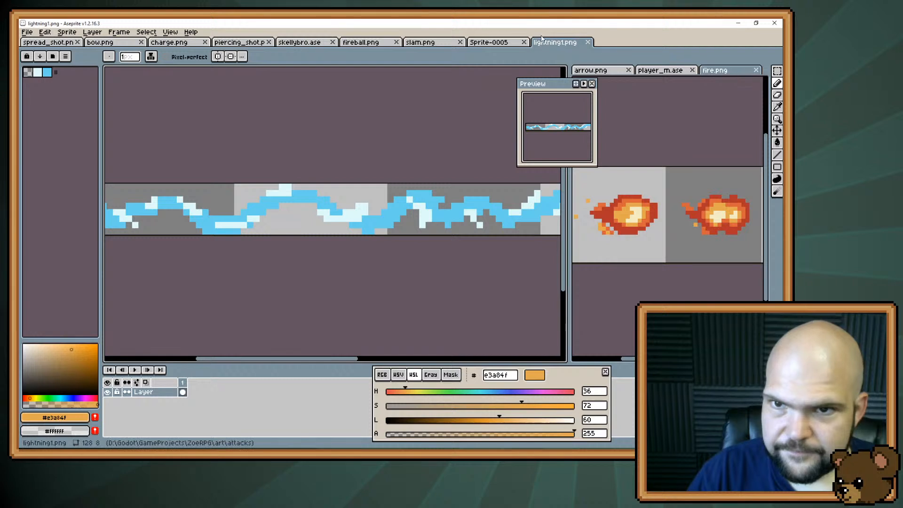
drag(542, 39, 729, 70)
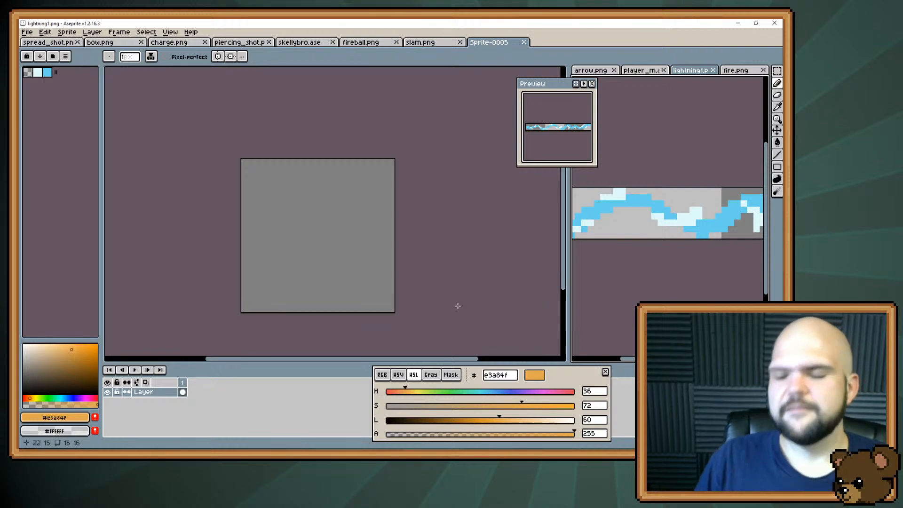
alt+click(603, 212)
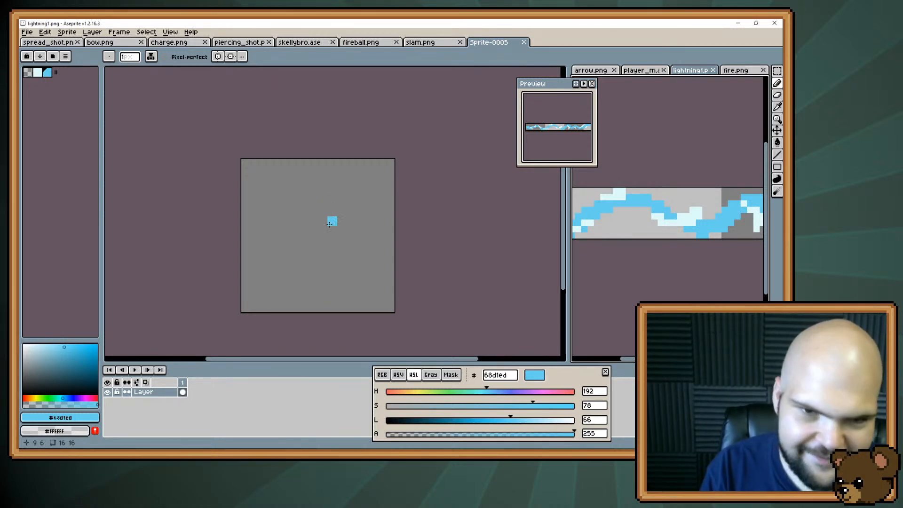
Try a branching lightning bolt in #68d1ed with arms running from the centre to the upper corners, lower right and left edge
mouse_move(305, 250)
mouse_down()
mouse_move(363, 191)
mouse_move(382, 192)
mouse_up()
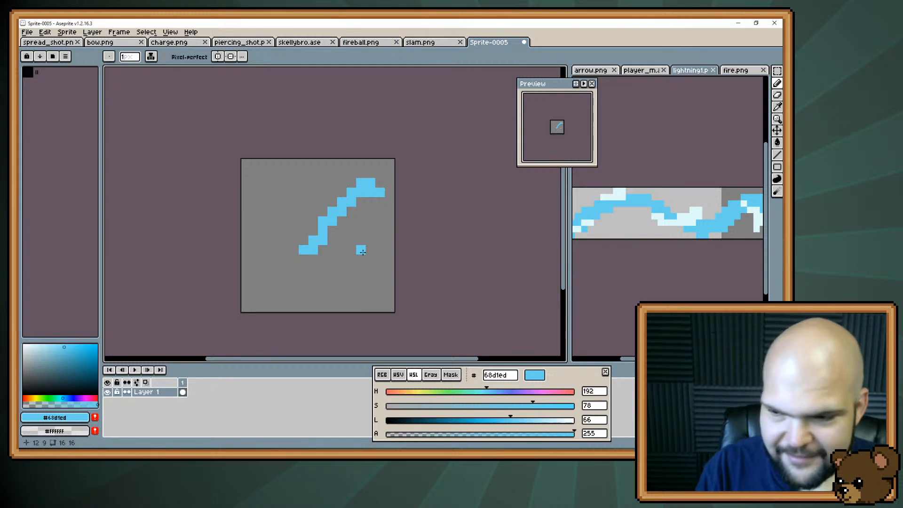
drag(319, 229, 274, 192)
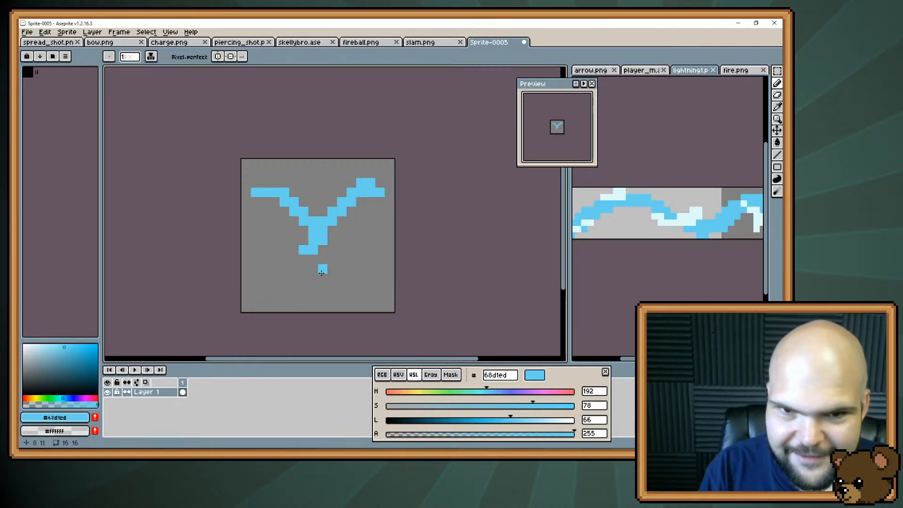
drag(323, 252, 360, 288)
click(351, 297)
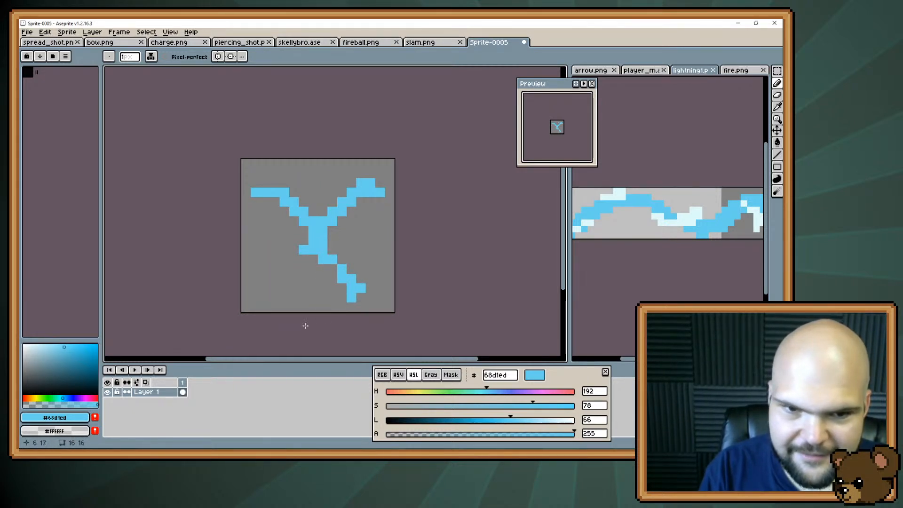
click(342, 297)
click(342, 307)
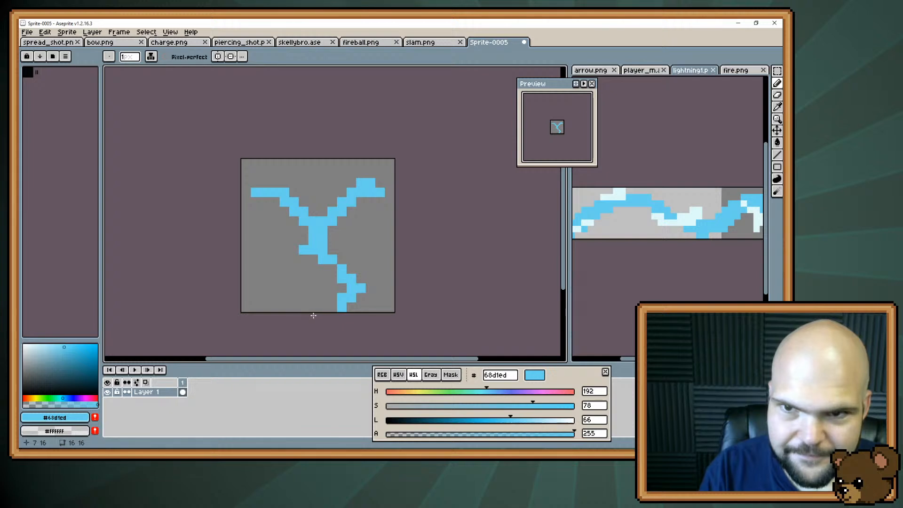
mouse_move(304, 240)
mouse_down()
mouse_move(283, 237)
mouse_move(284, 255)
mouse_move(271, 243)
mouse_move(256, 259)
mouse_up()
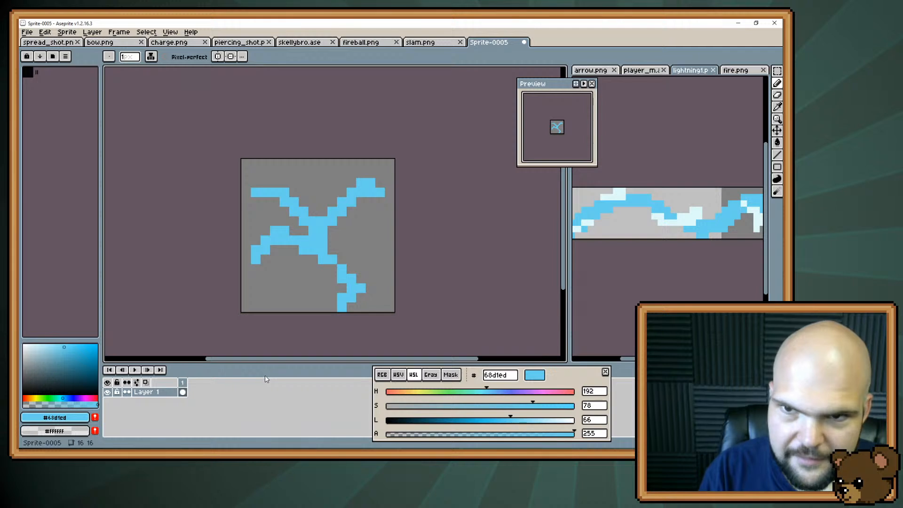
Undo all the branching lightning strokes back to a blank canvas
key(ctrl+z)
key(v)
key(ctrl+z)
key(ctrl+z)
key(ctrl+z)
key(ctrl+z)
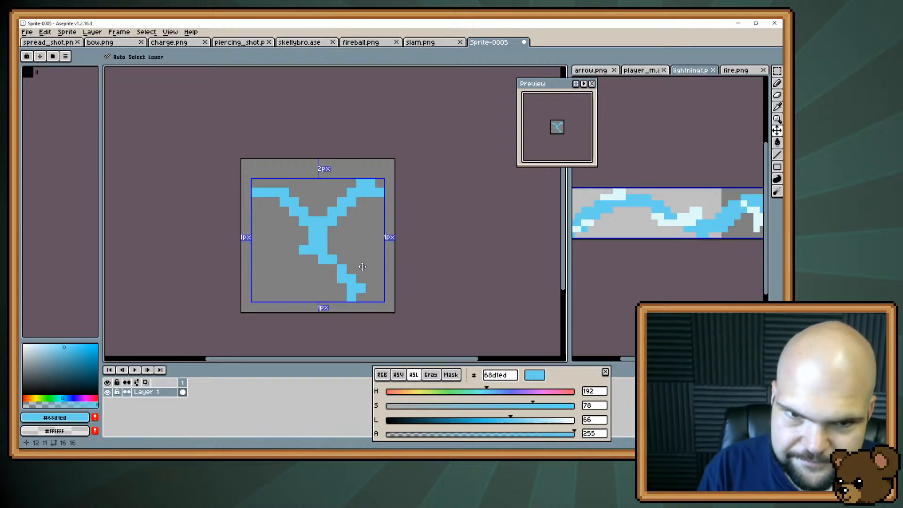
key(b)
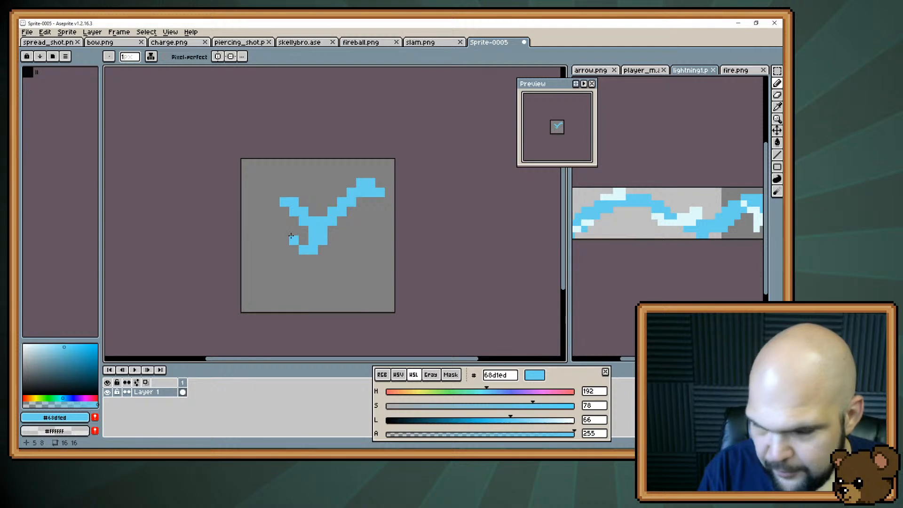
key(v)
key(ctrl+z)
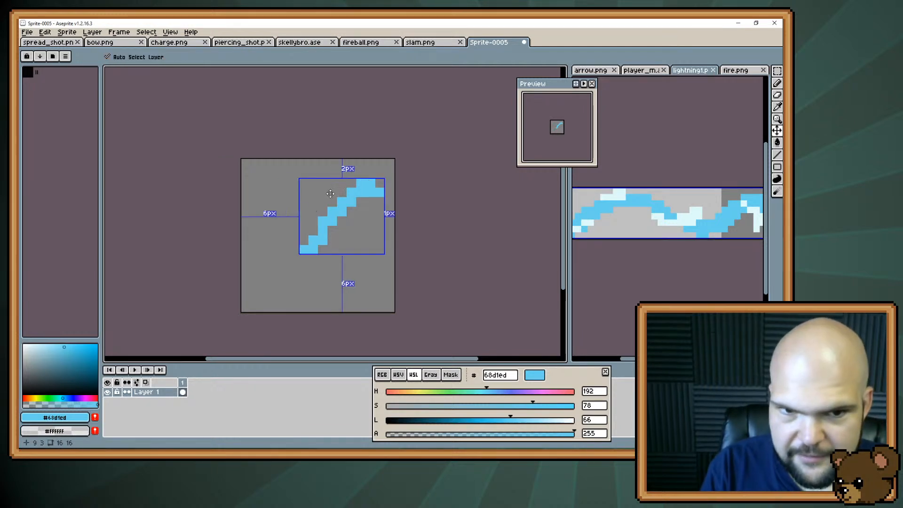
key(ctrl+z)
key(b)
key(v)
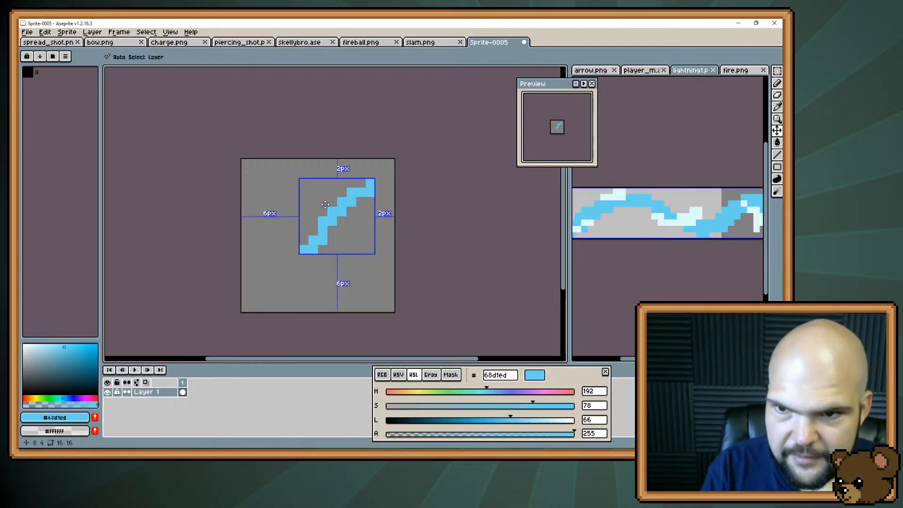
key(b)
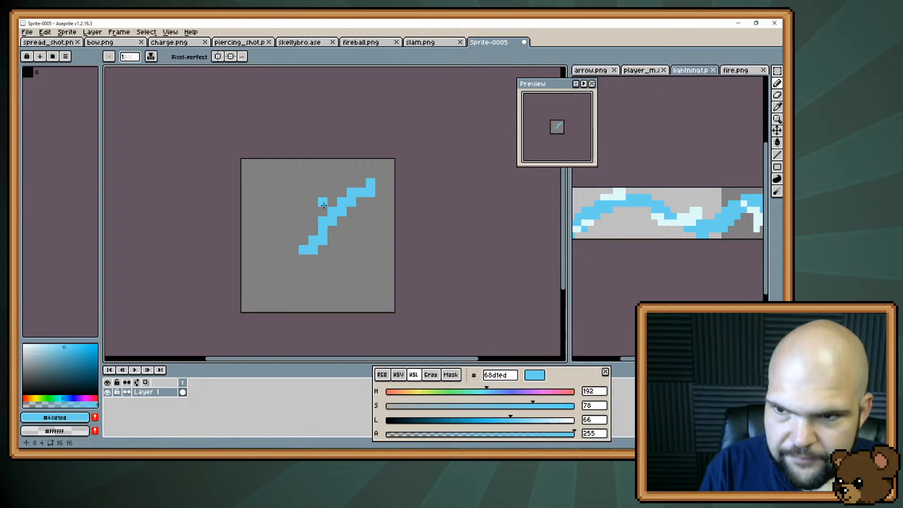
key(v)
key(ctrl+z)
key(b)
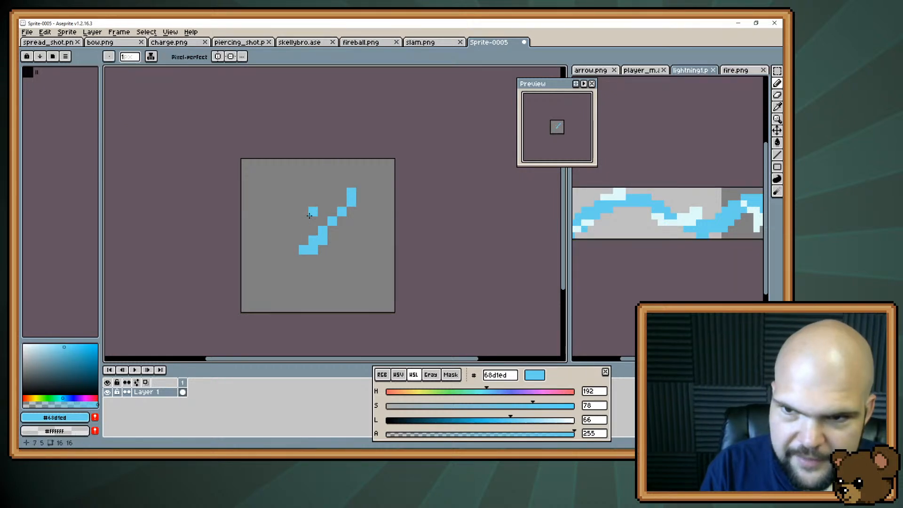
key(ctrl+z)
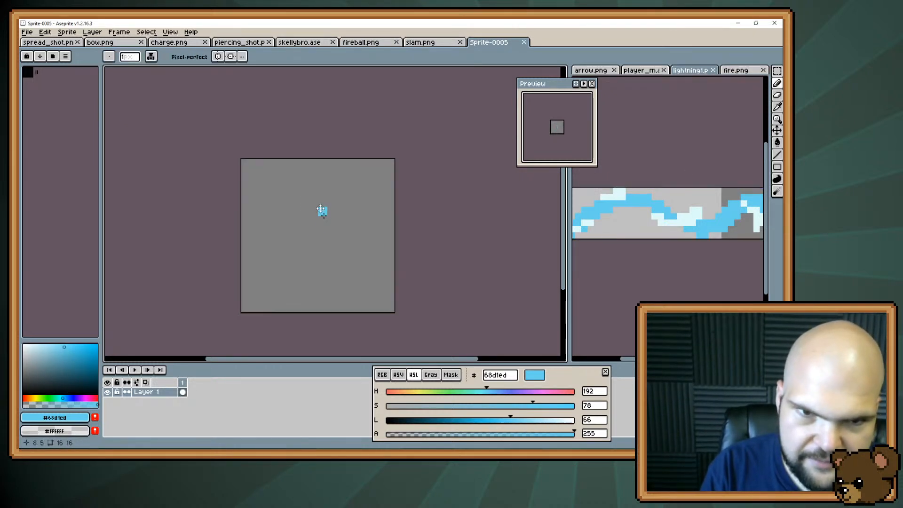
Try two bolt layouts in #68d1ed, one with a tail curling down the right side and one in separate fragments, clearing the canvas after each
mouse_move(305, 203)
mouse_down()
mouse_move(327, 212)
mouse_move(329, 178)
mouse_up()
click(317, 187)
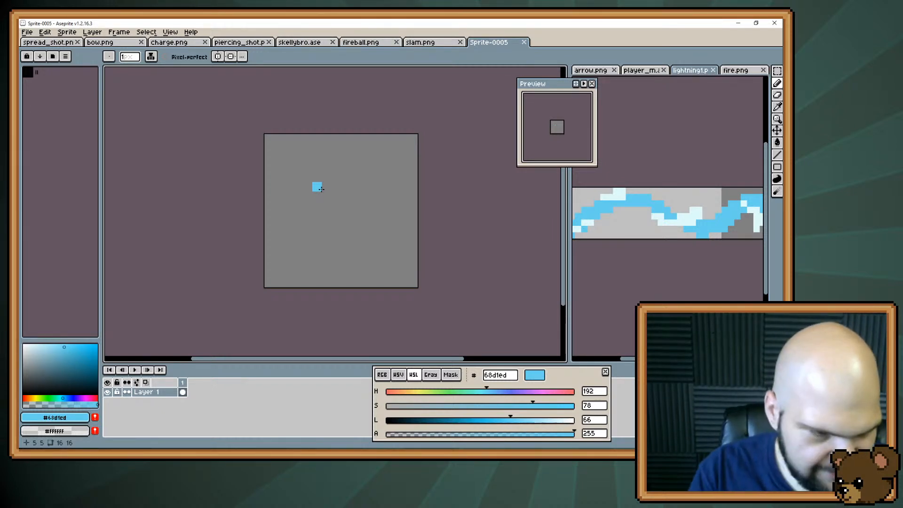
key(ctrl+z)
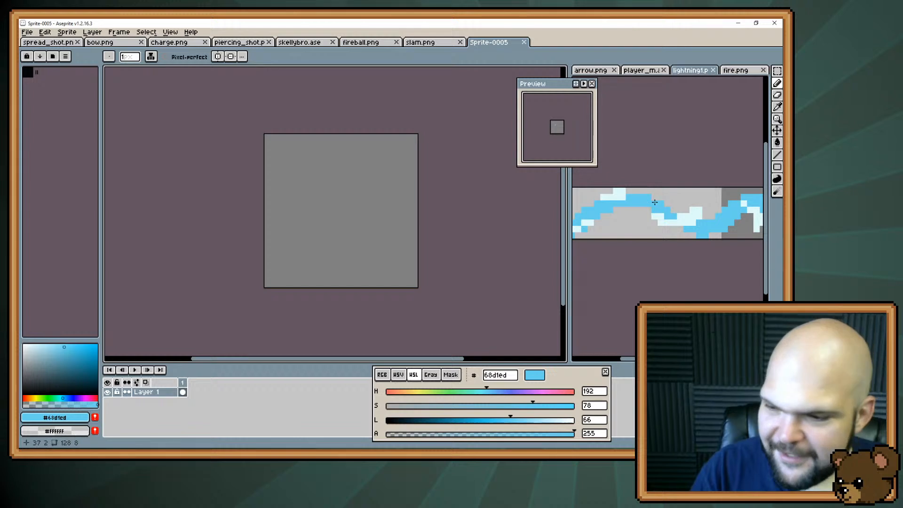
key(i)
click(613, 191)
key(b)
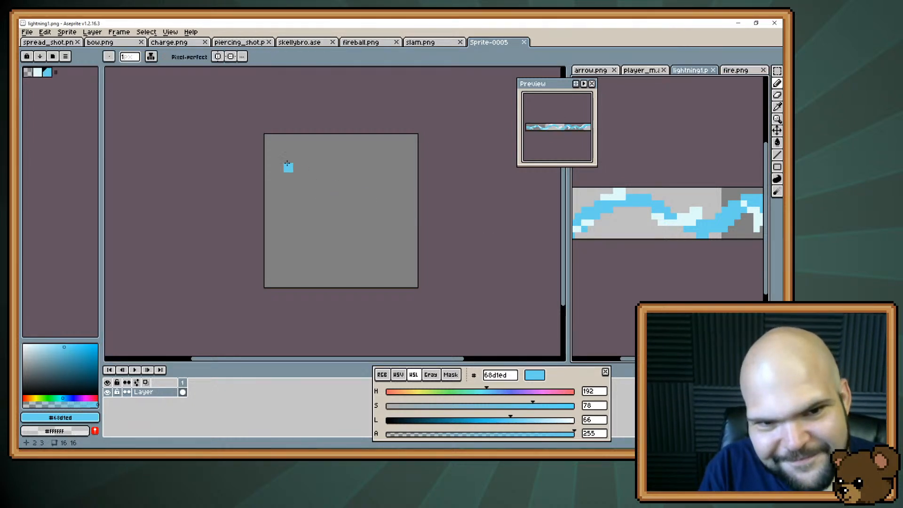
mouse_move(278, 158)
mouse_down()
mouse_move(305, 173)
mouse_move(333, 215)
mouse_move(363, 169)
mouse_move(354, 178)
mouse_move(376, 158)
mouse_move(403, 158)
mouse_up()
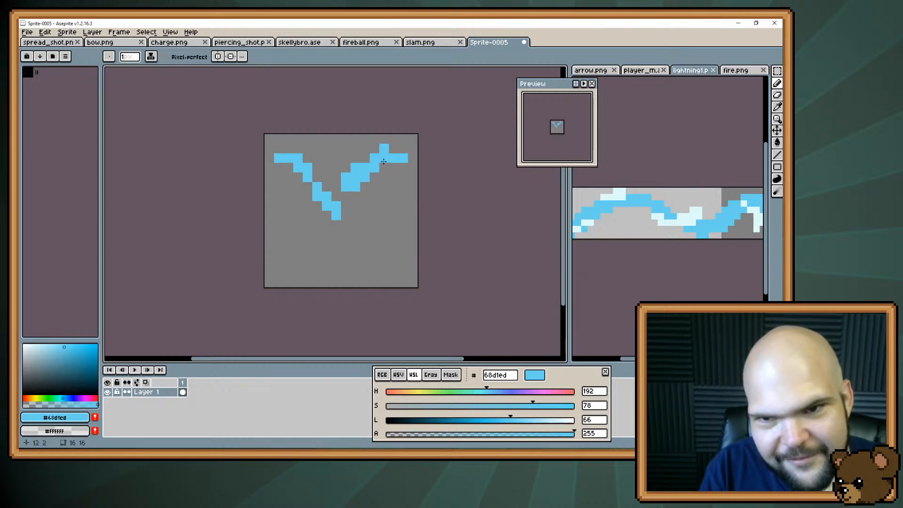
click(345, 194)
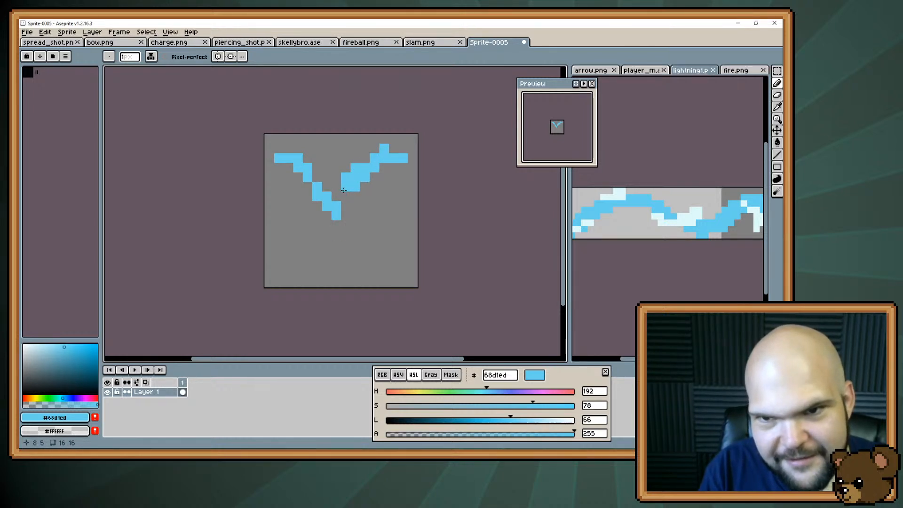
mouse_move(346, 197)
mouse_down()
mouse_move(346, 206)
mouse_move(367, 201)
mouse_move(394, 237)
mouse_move(361, 254)
mouse_move(342, 280)
mouse_up()
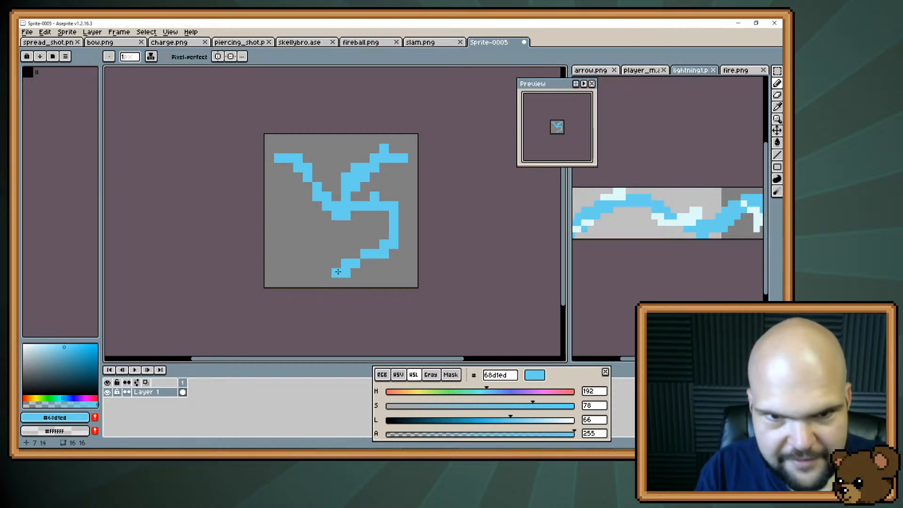
key(Delete)
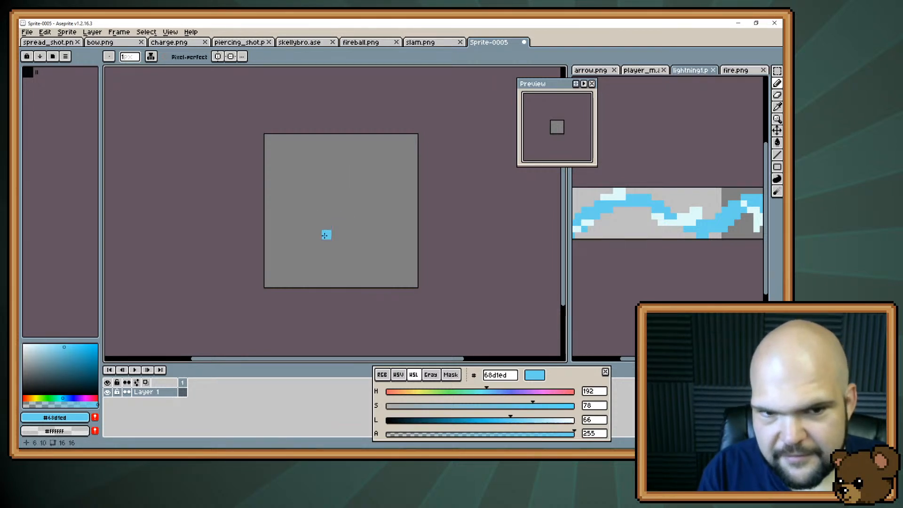
mouse_move(298, 264)
mouse_down()
mouse_move(318, 238)
mouse_move(317, 207)
mouse_move(290, 162)
mouse_move(300, 183)
mouse_move(317, 186)
mouse_move(341, 158)
mouse_move(326, 174)
mouse_move(366, 177)
mouse_move(384, 195)
mouse_move(406, 189)
mouse_move(413, 169)
mouse_up()
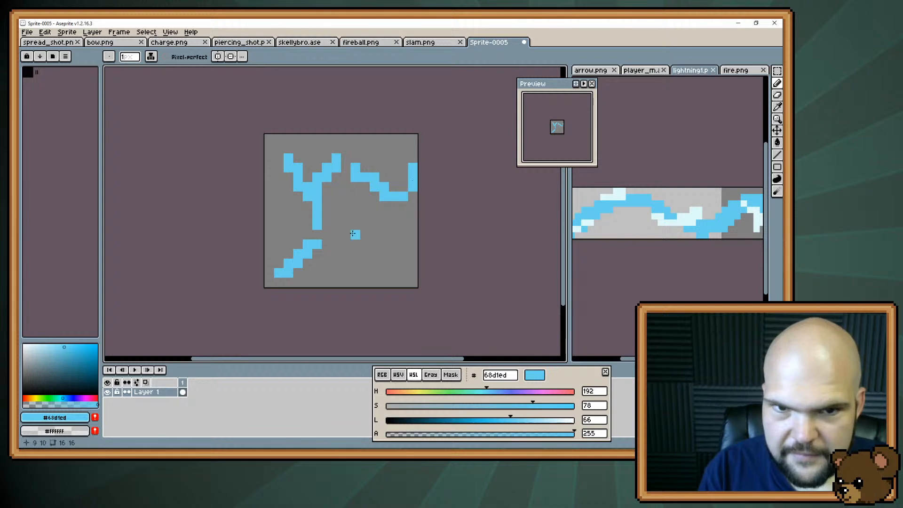
key(Delete)
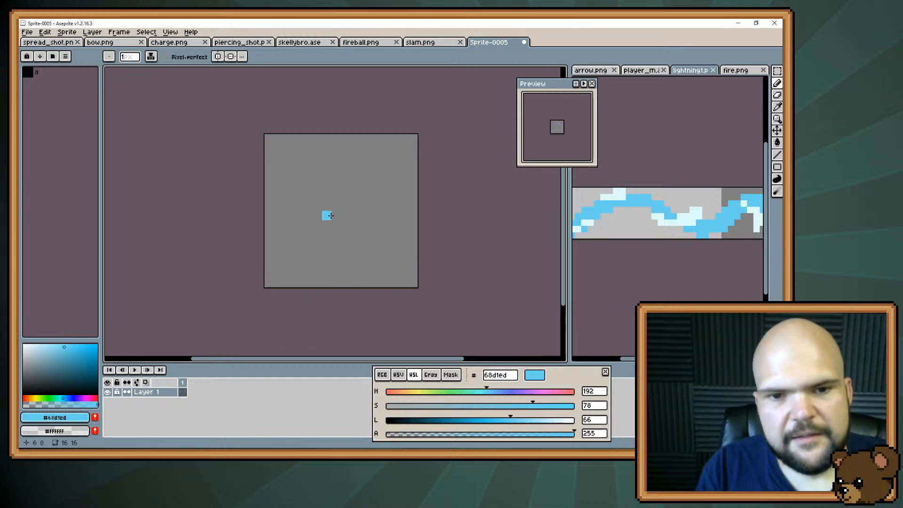
Draw a jagged #68d1ed bolt from the lower left to the upper centre, with branches toward the upper right and lower right
mouse_move(297, 262)
mouse_down()
mouse_move(298, 241)
mouse_move(292, 260)
mouse_move(344, 202)
mouse_up()
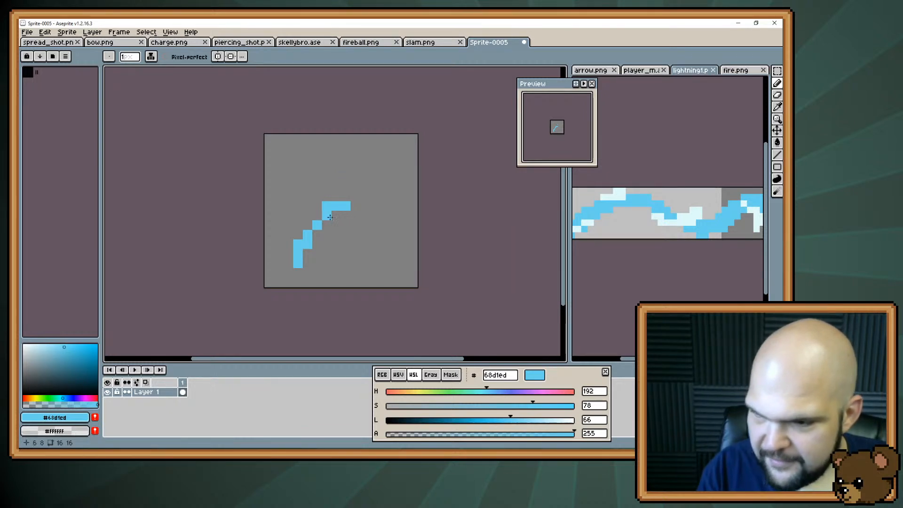
drag(346, 206, 335, 163)
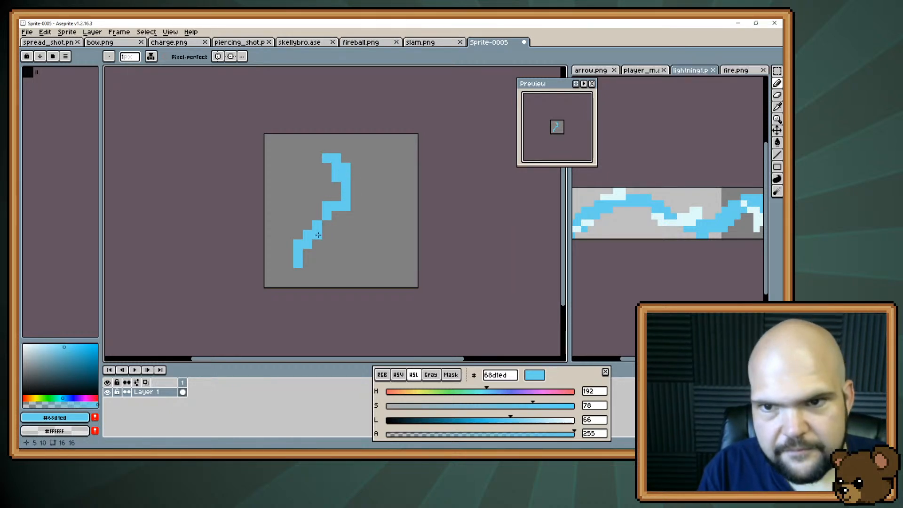
drag(353, 196, 392, 180)
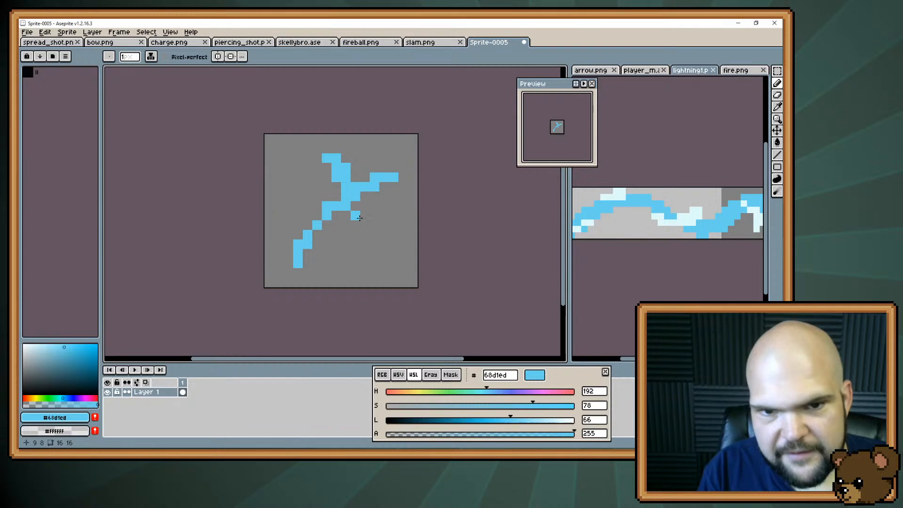
drag(335, 226, 362, 248)
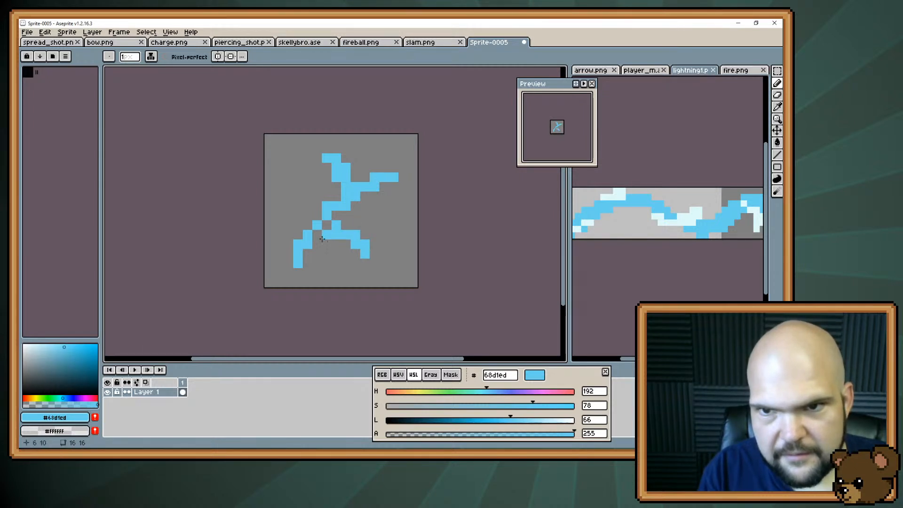
drag(394, 186, 403, 197)
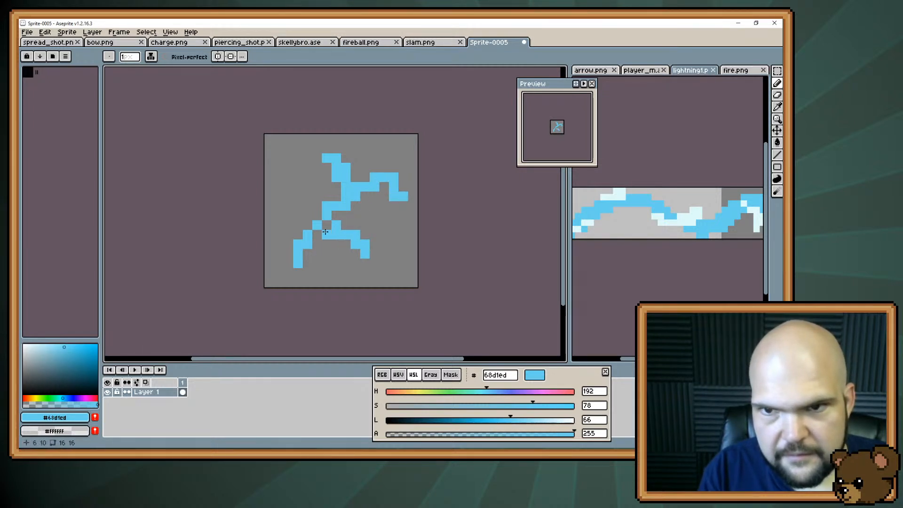
Try a short #68d1ed branch rising to the left from the bolt's lower part, then undo it
click(296, 221)
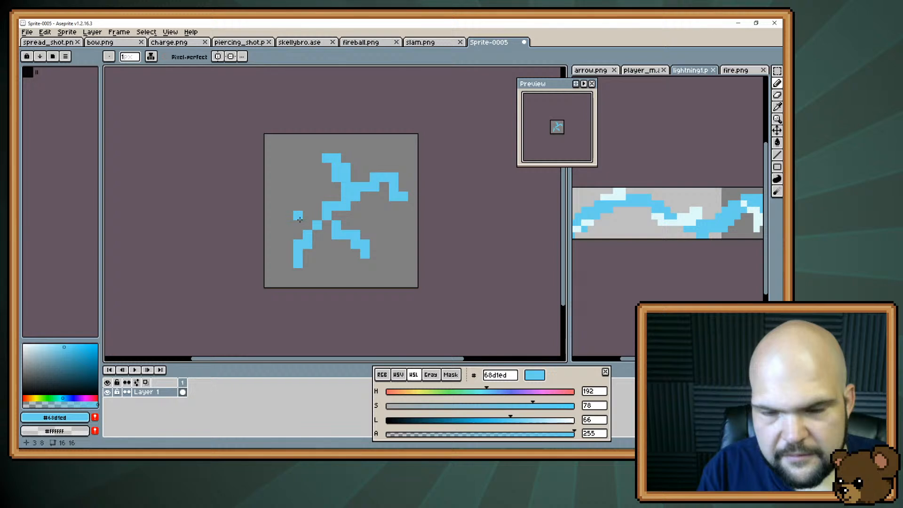
drag(288, 223, 288, 217)
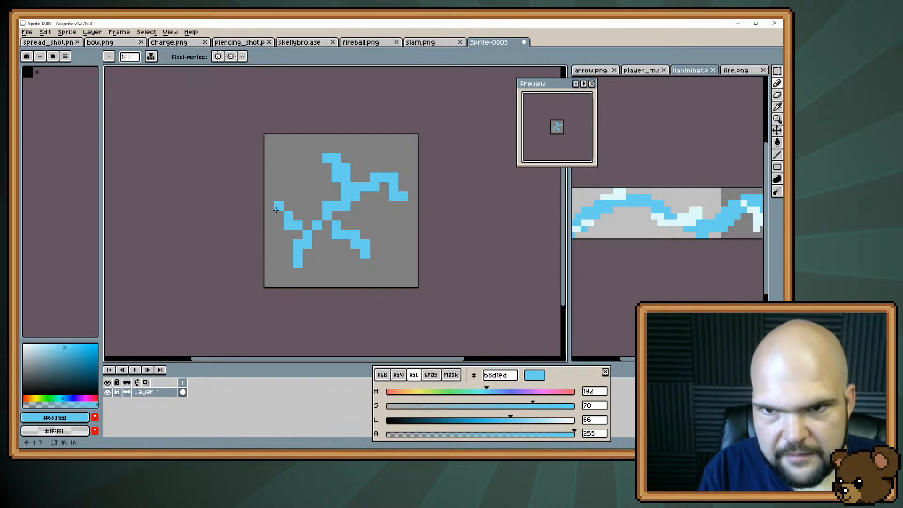
key(ctrl+z)
key(ctrl+z)
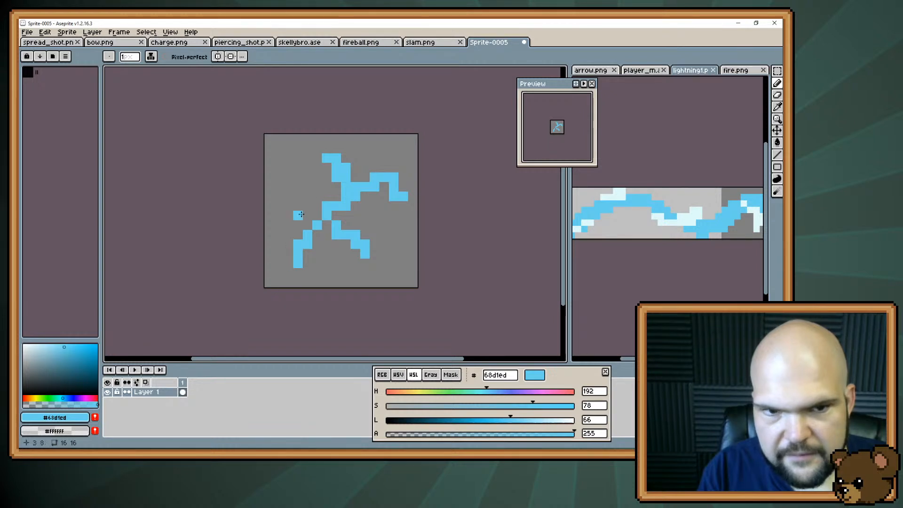
Try a stubby #68d1ed branch rising to the left of the bolt's lower part, undo it and keep the upper-right branch's tip
drag(308, 215, 294, 208)
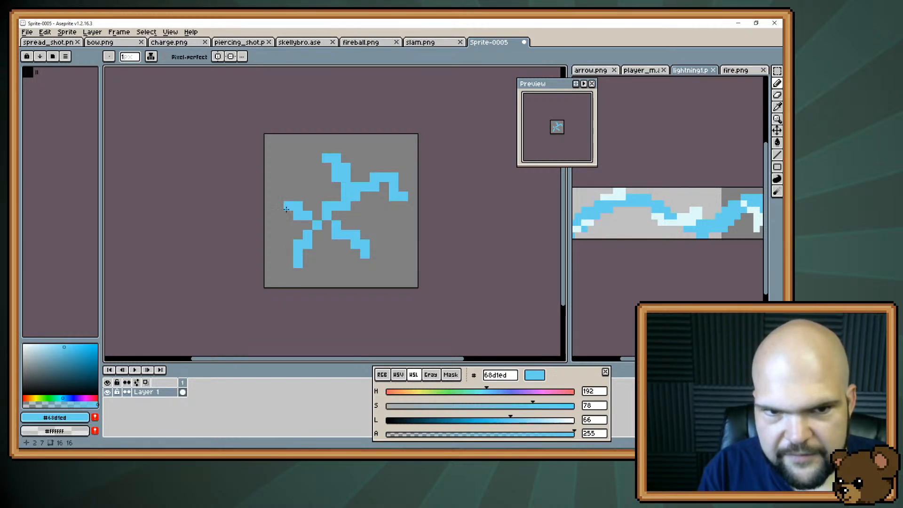
key(ctrl+z)
key(ctrl+z)
key(ctrl+z)
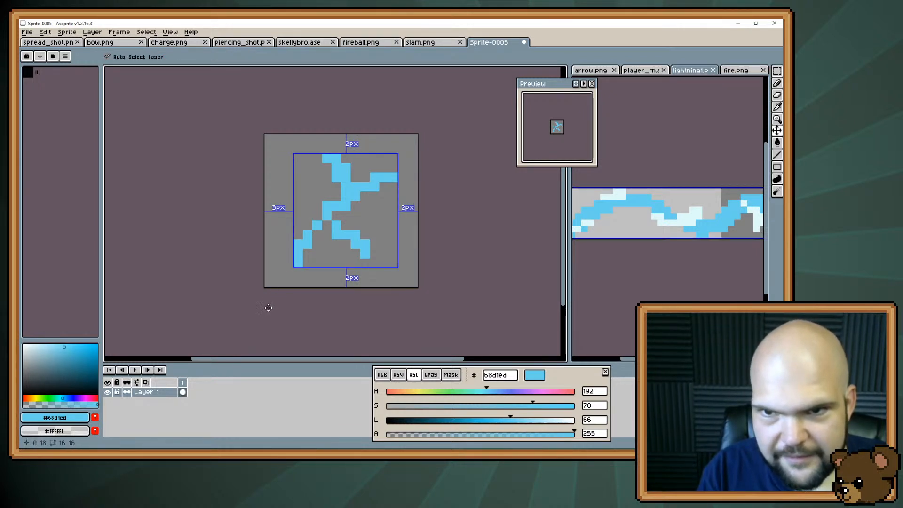
key(ctrl+y)
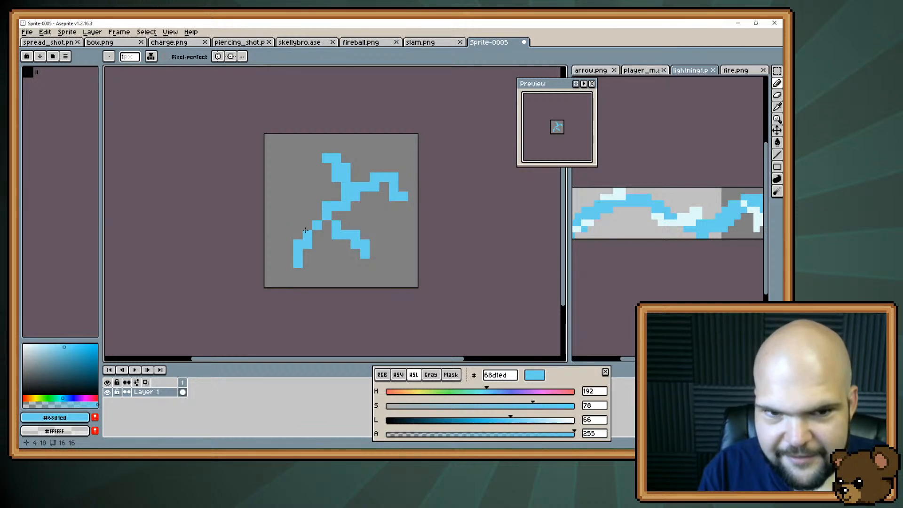
Try a long #68d1ed branch to the left canvas edge and a shorter upward one, removing both
drag(297, 216, 268, 205)
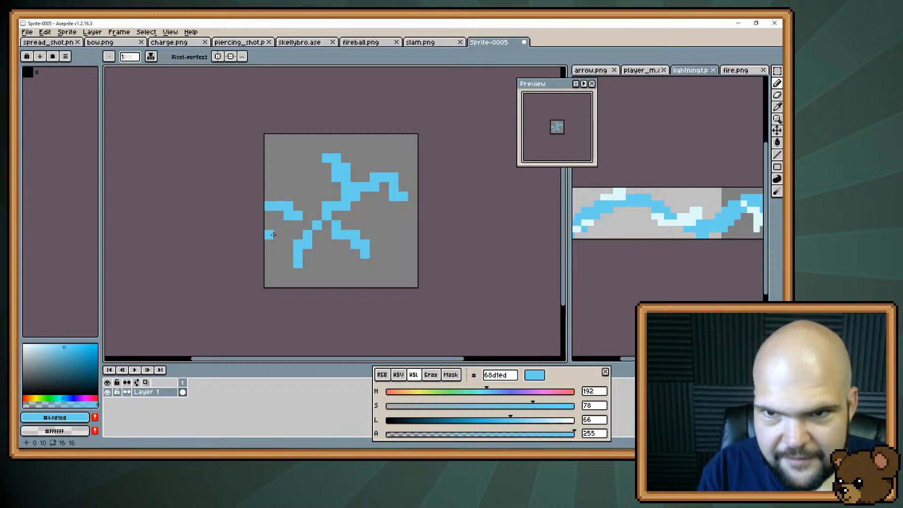
key(e)
click(269, 205)
key(b)
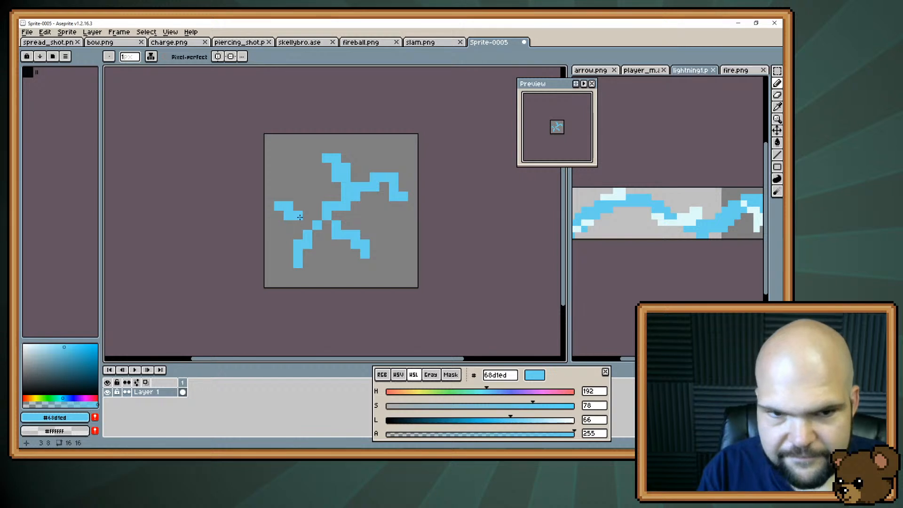
key(e)
mouse_move(287, 205)
mouse_down()
mouse_move(278, 206)
mouse_move(288, 234)
mouse_up()
key(b)
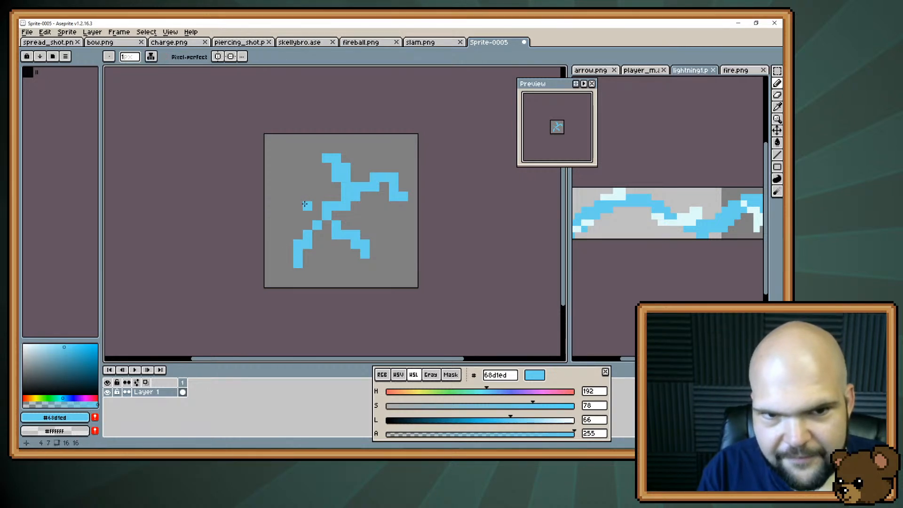
drag(305, 204, 297, 187)
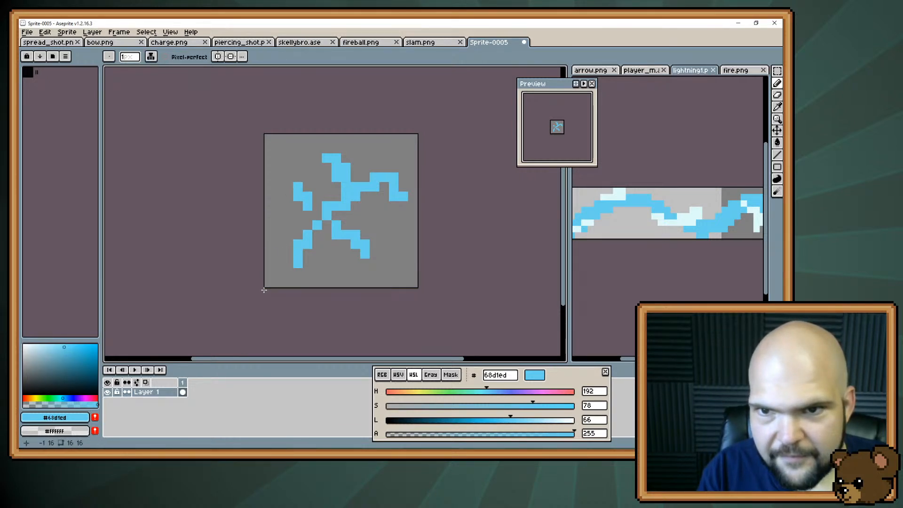
key(ctrl+z)
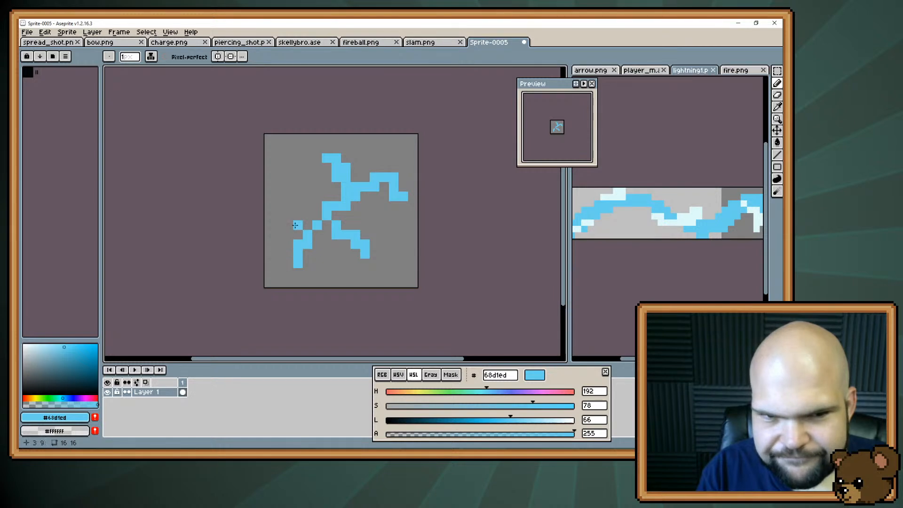
Try bending the bolt's lower-left tail outward and upward in #68d1ed with the old tail erased, then undo the reshaping
key(e)
key(b)
mouse_move(278, 225)
mouse_down()
mouse_move(305, 268)
mouse_move(290, 276)
mouse_move(298, 254)
mouse_move(286, 270)
mouse_up()
key(e)
key(r)
key(e)
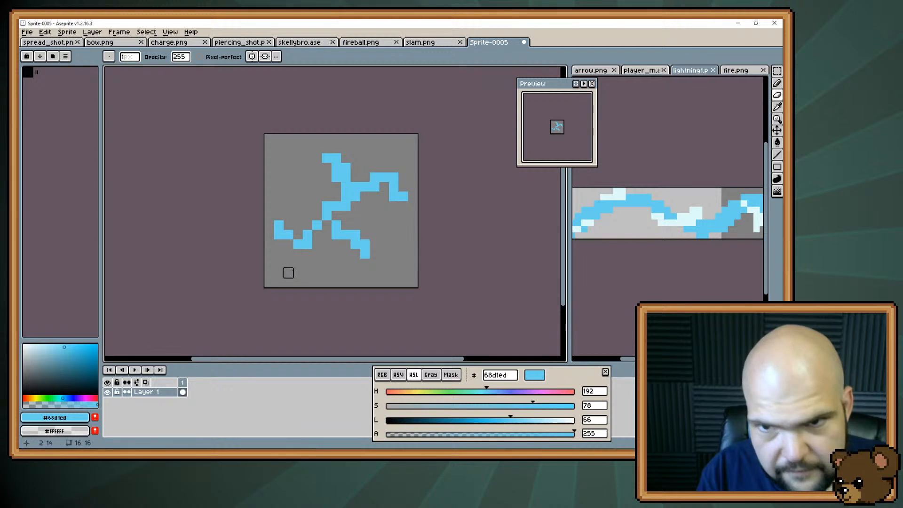
key(ctrl+z)
key(ctrl+z)
key(ctrl+z)
key(ctrl+z)
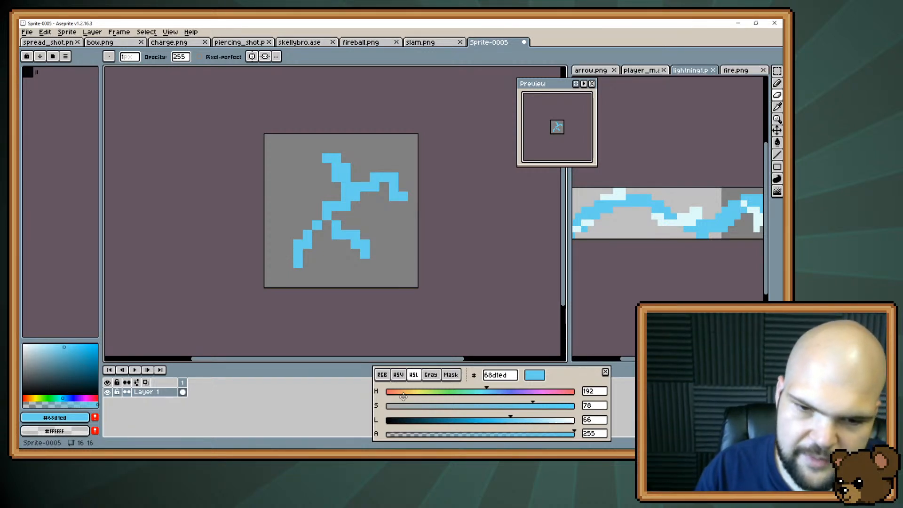
Set the drawing colour to dark grey #525252 with hue 0, saturation 0 and lightness 32
drag(404, 395, 380, 398)
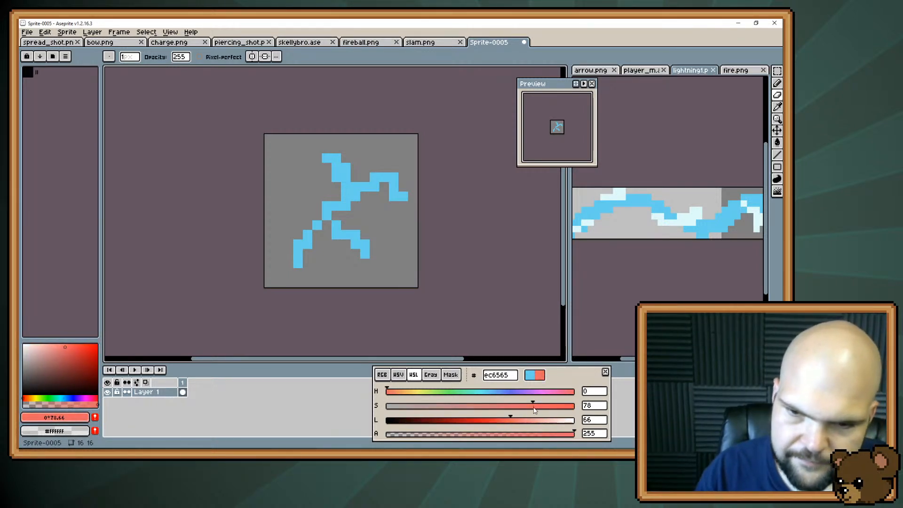
drag(512, 425, 553, 407)
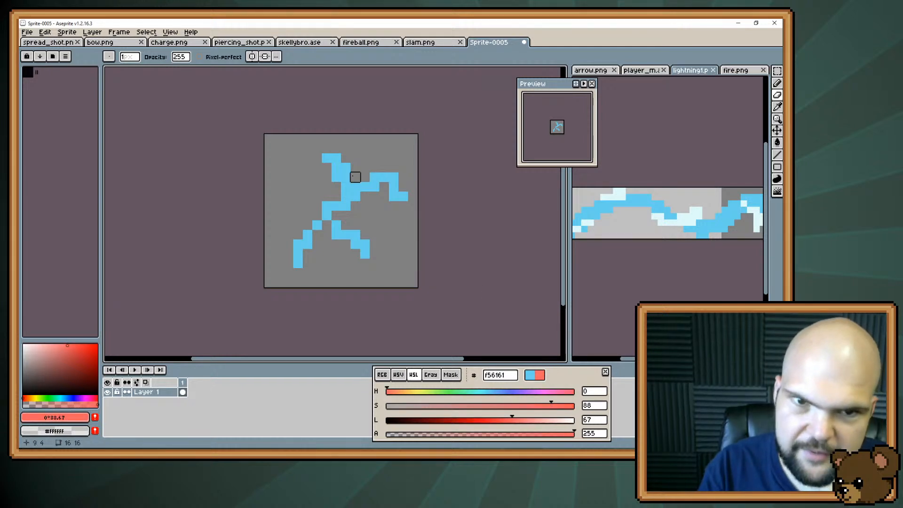
key(b)
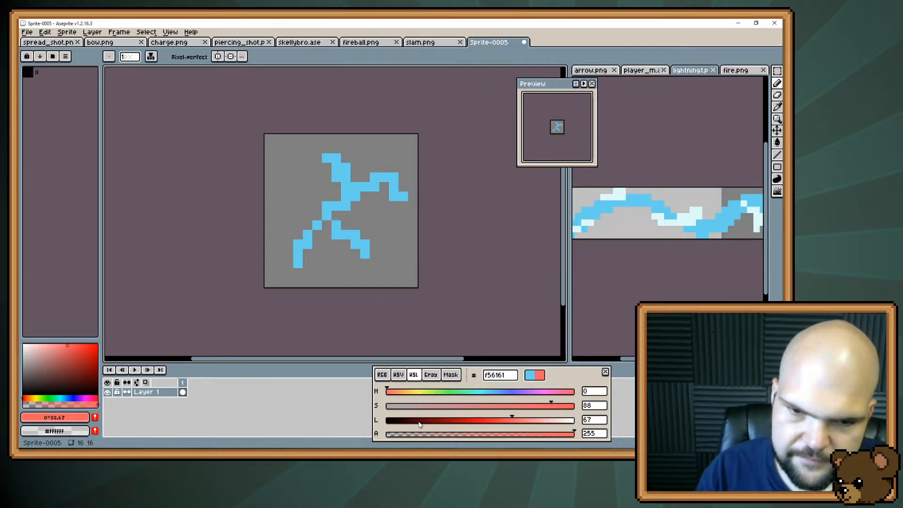
drag(420, 425, 384, 422)
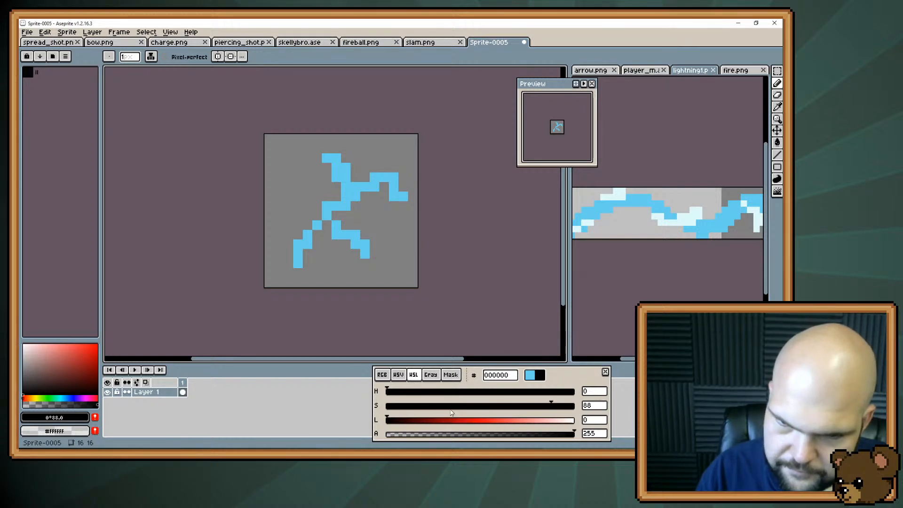
drag(451, 413, 377, 408)
drag(424, 426, 446, 420)
Paint #525252 patches around the bolt's upper end and the tips of the upper-right and lower-right branches
mouse_move(318, 167)
mouse_down()
mouse_move(308, 157)
mouse_move(323, 150)
mouse_up()
click(396, 204)
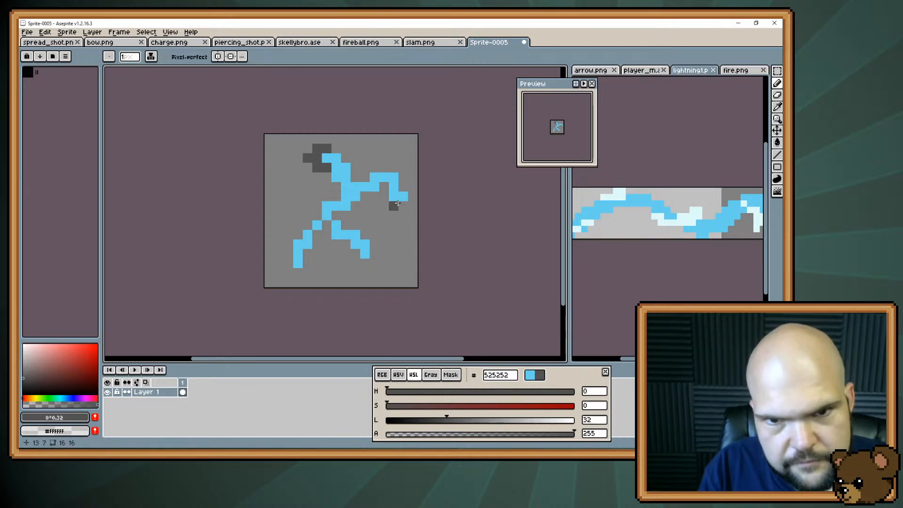
mouse_move(396, 206)
mouse_down()
mouse_move(413, 206)
mouse_move(407, 189)
mouse_up()
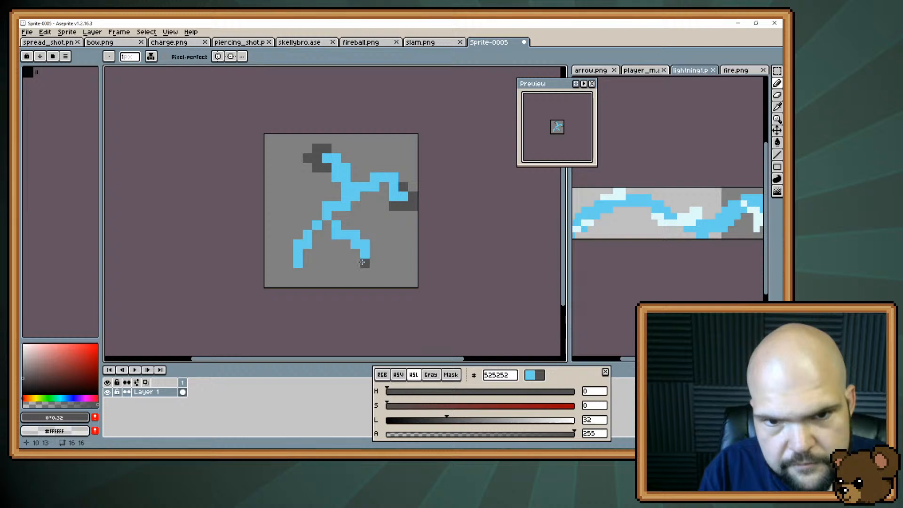
mouse_move(362, 262)
mouse_down()
mouse_move(356, 253)
mouse_move(383, 256)
mouse_up()
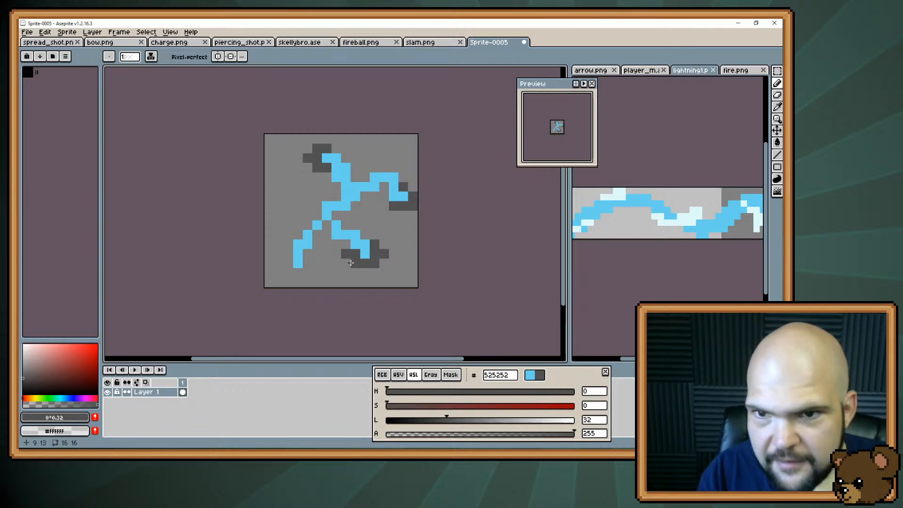
Pick #dffbfb from lightning1.png and paint a highlight along the upper edge of the bolt's lower-right branch
alt+click(681, 219)
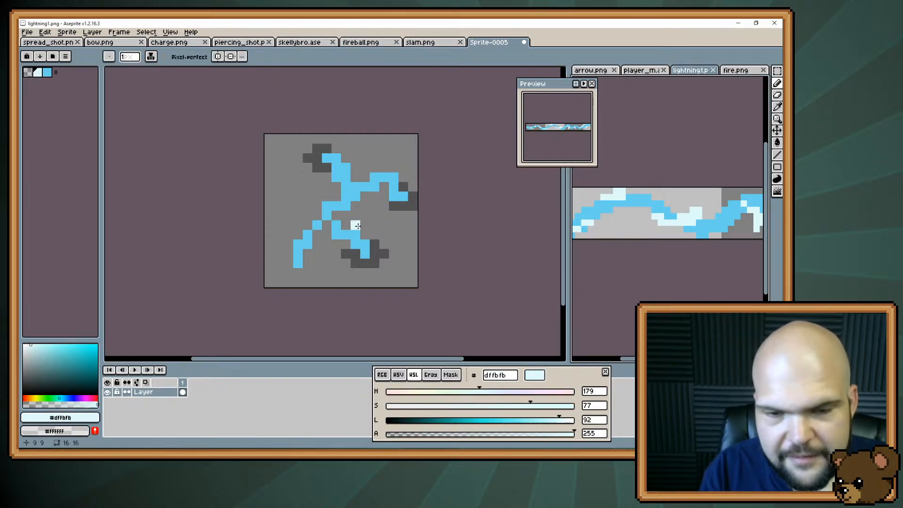
drag(352, 226, 346, 226)
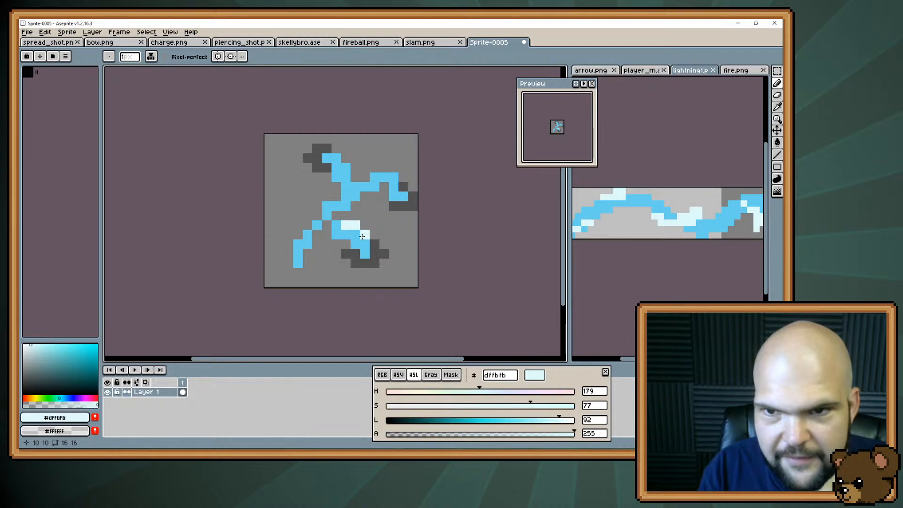
click(365, 235)
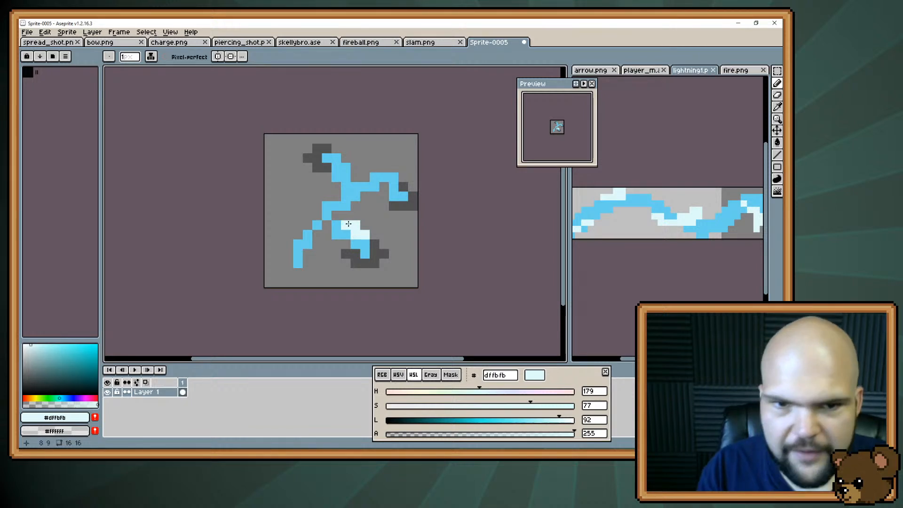
Try #525252 shading pixels around the lower branch junction and under the upper-right branch's base, then erase them
alt+click(351, 258)
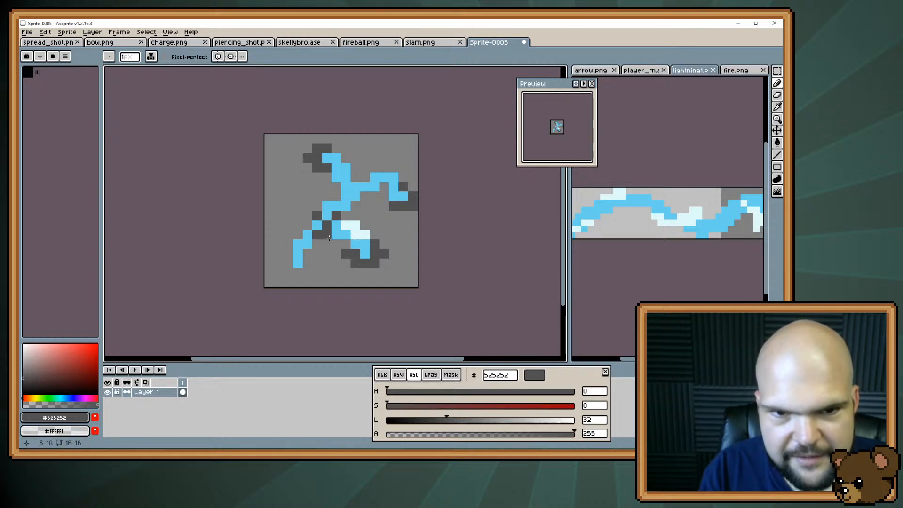
key(e)
drag(316, 244, 326, 234)
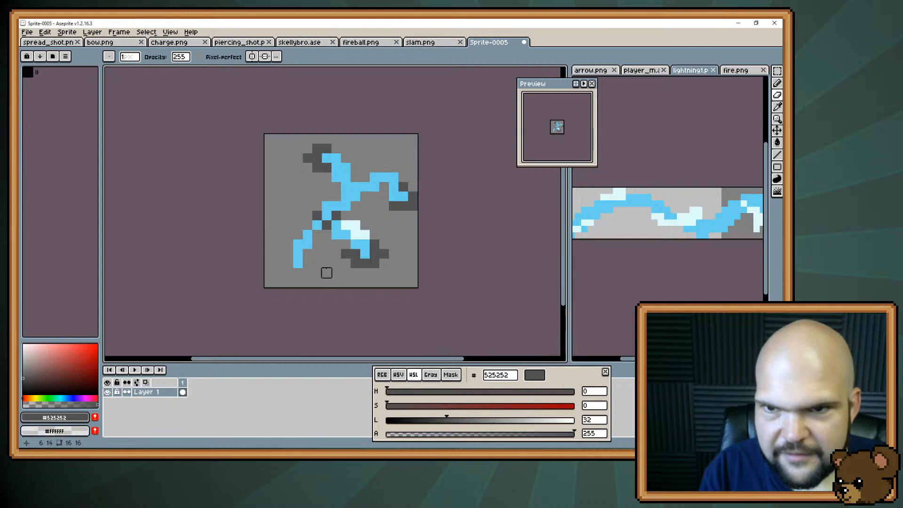
key(b)
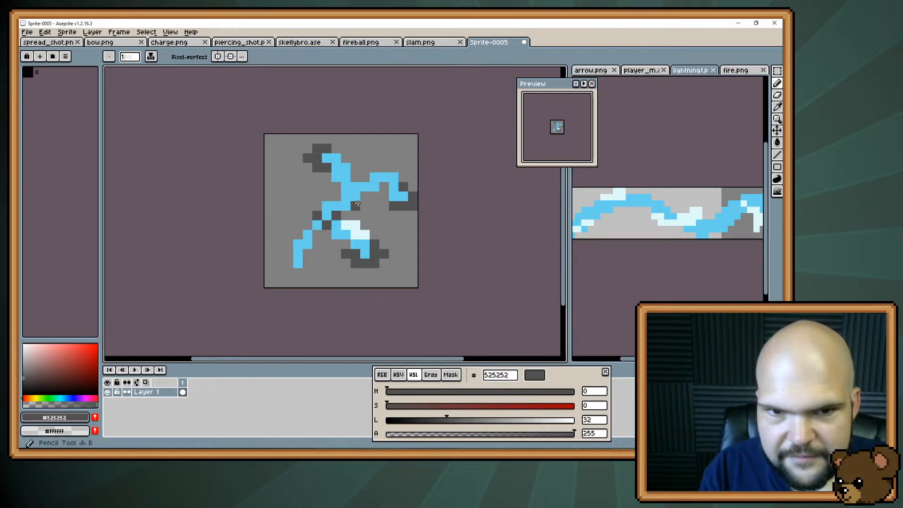
drag(365, 198, 357, 205)
click(363, 206)
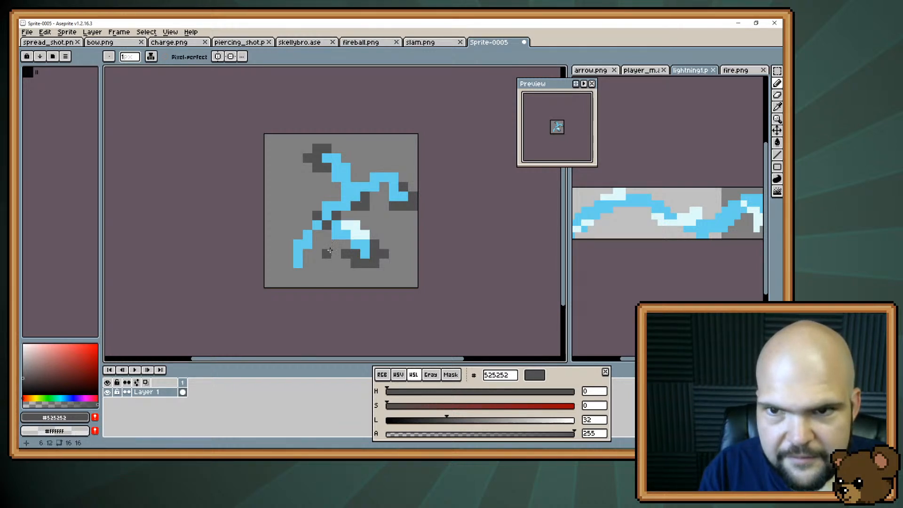
click(309, 223)
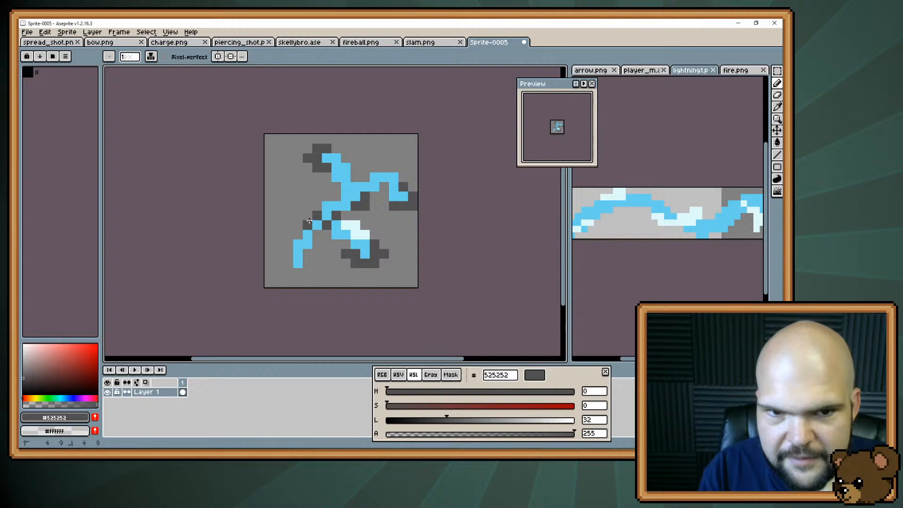
click(308, 217)
key(e)
drag(308, 216, 308, 225)
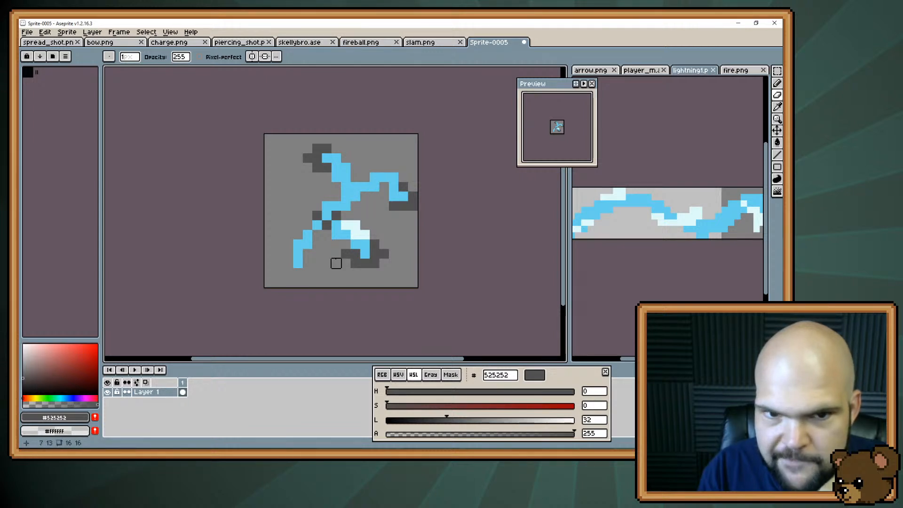
drag(343, 220, 316, 221)
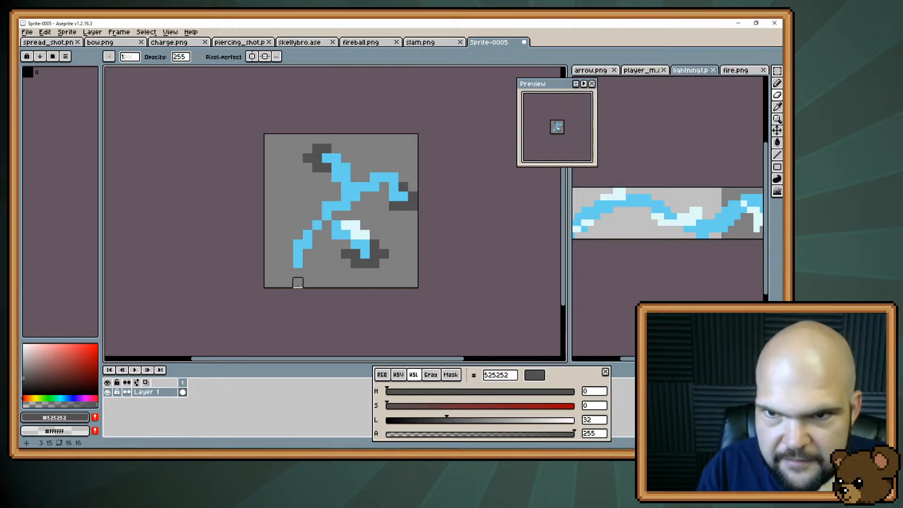
Join the lower-right branch to the main bolt with a #68d1ed pixel and erase the corner pixel at the bend above
key(b)
alt+click(324, 222)
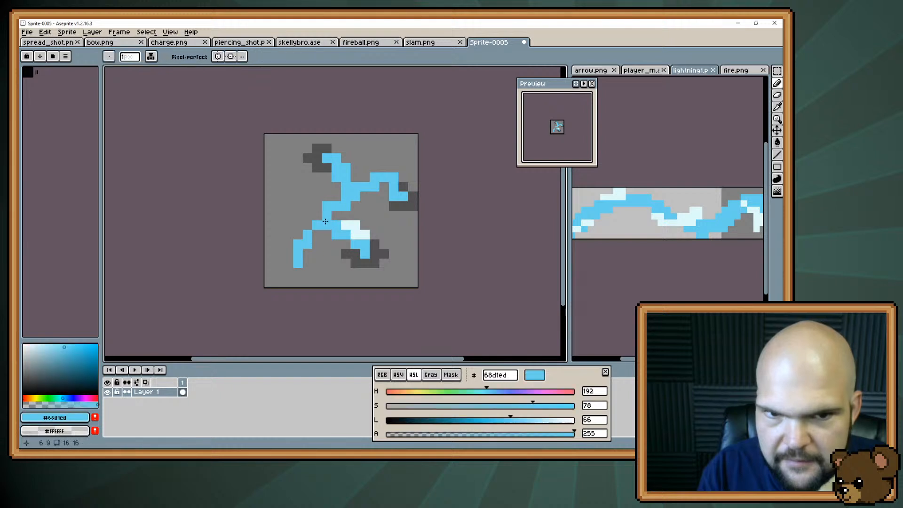
click(327, 211)
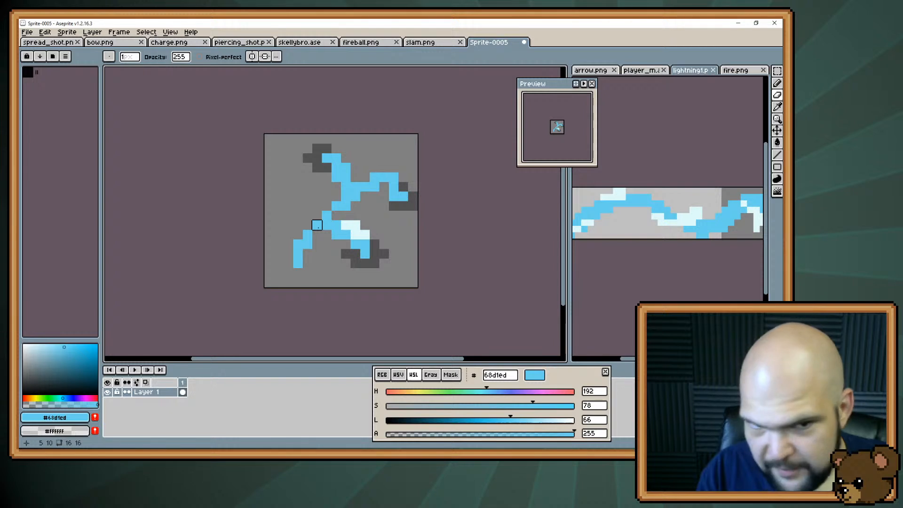
key(b)
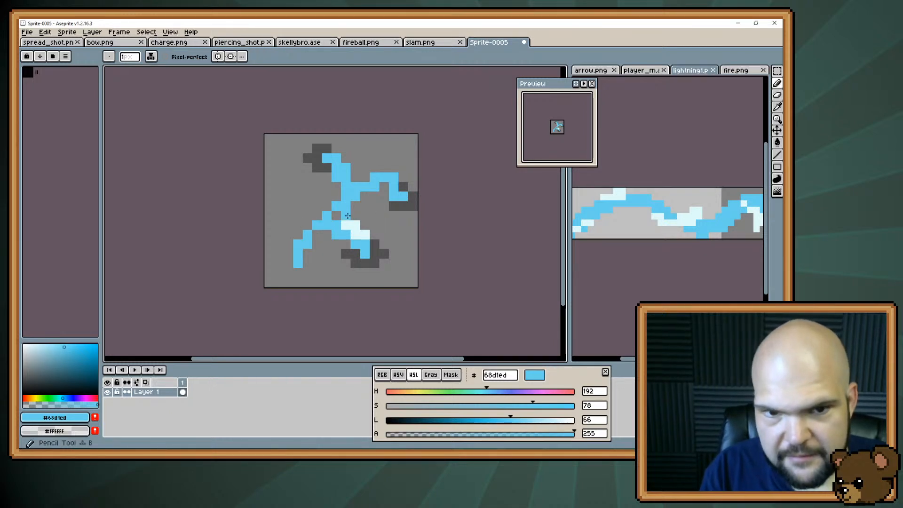
Try extra #68d1ed pixels extending left and upward from the bolt's middle, then undo them
drag(319, 217, 311, 205)
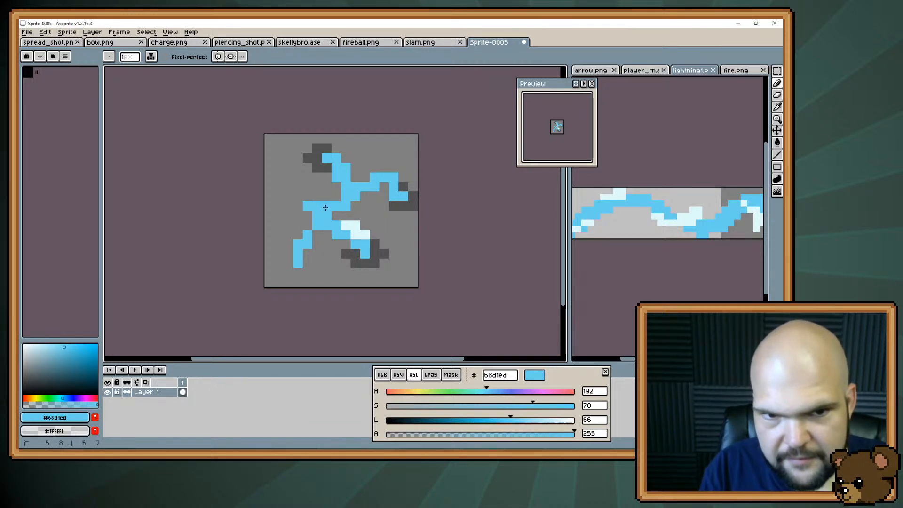
click(317, 196)
alt+click(344, 213)
click(327, 216)
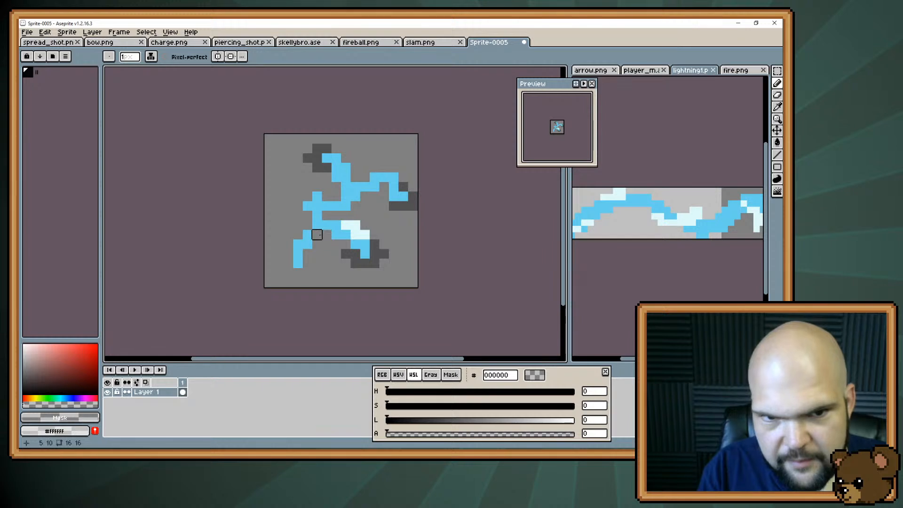
key(ctrl+z)
key(ctrl+z)
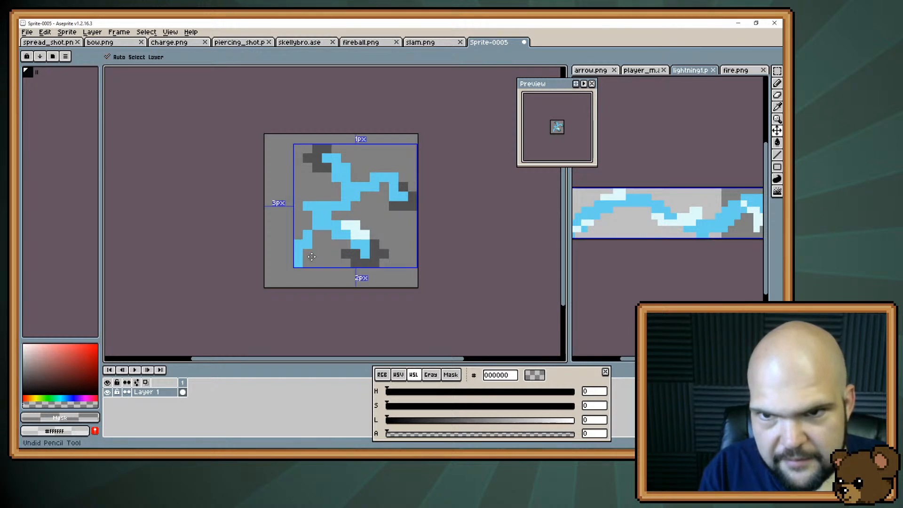
key(ctrl+z)
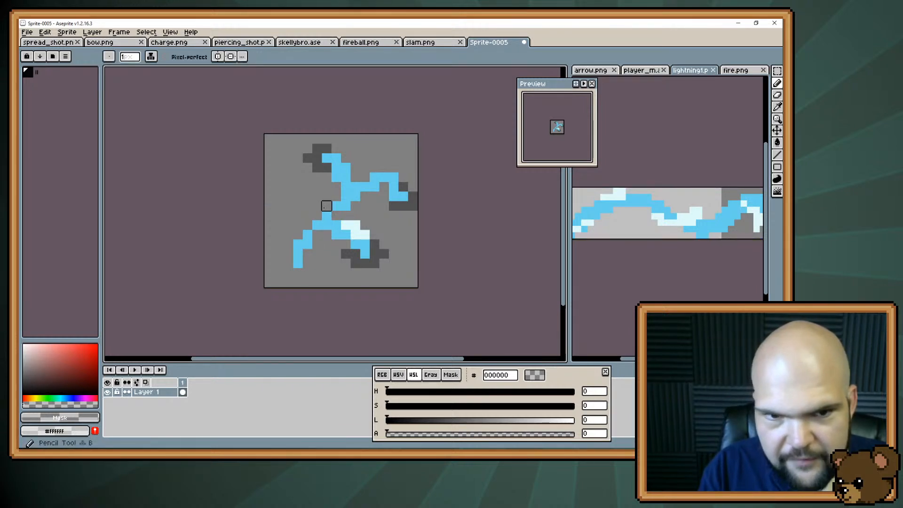
Repaint the missing corner pixel at the bolt's middle bend in #68d1ed
alt+click(317, 213)
drag(316, 213, 324, 206)
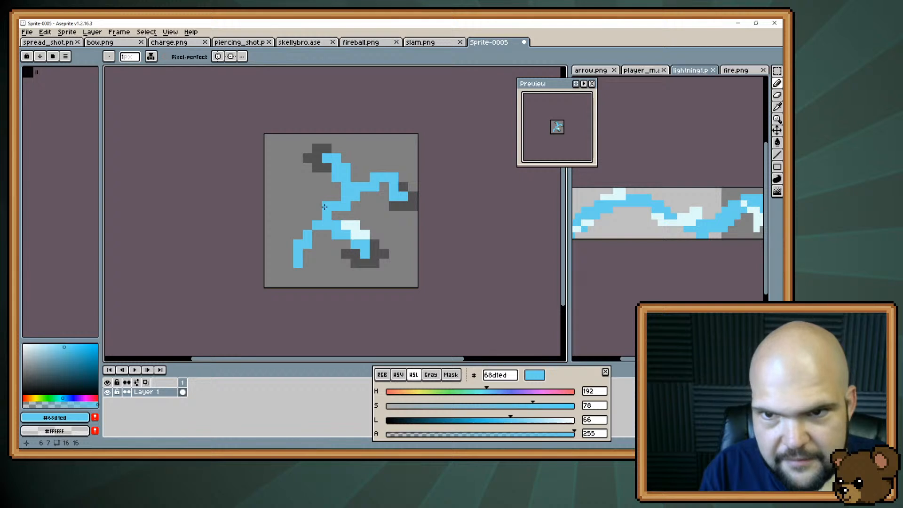
click(306, 259)
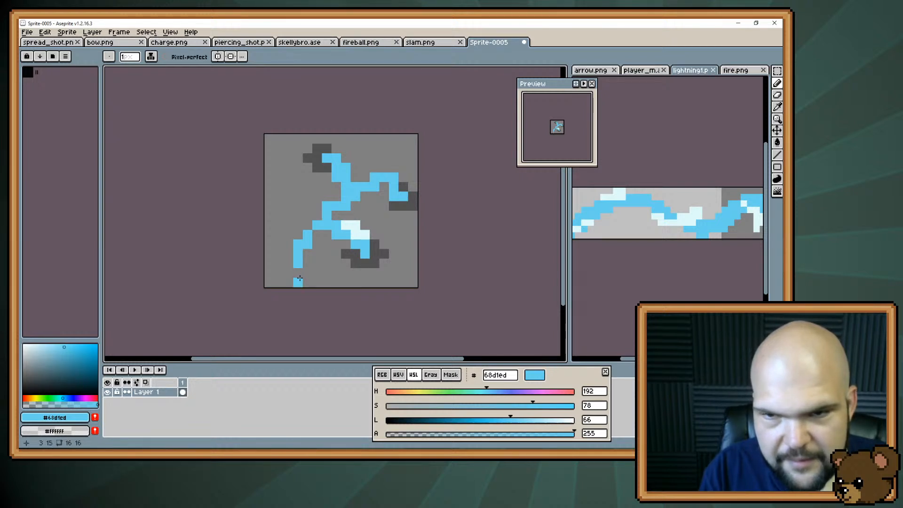
alt+click(355, 205)
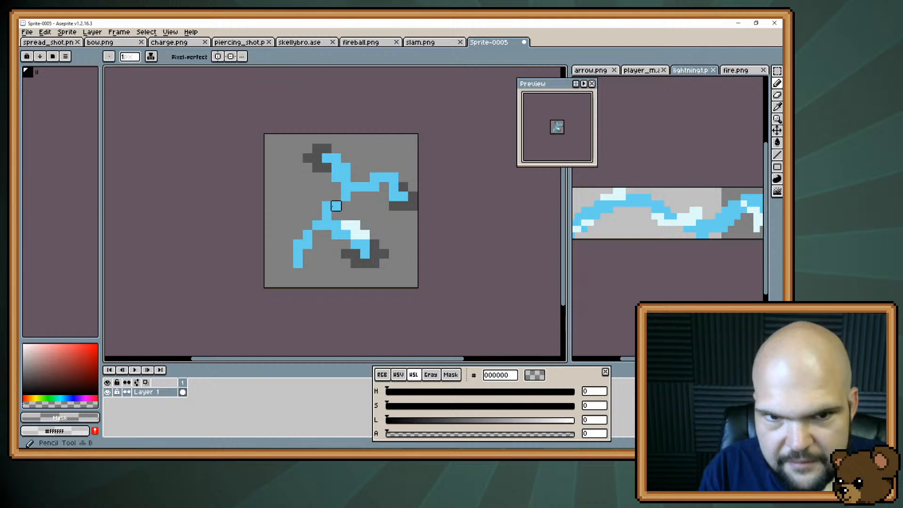
alt+click(334, 205)
click(292, 267)
key(ctrl+a)
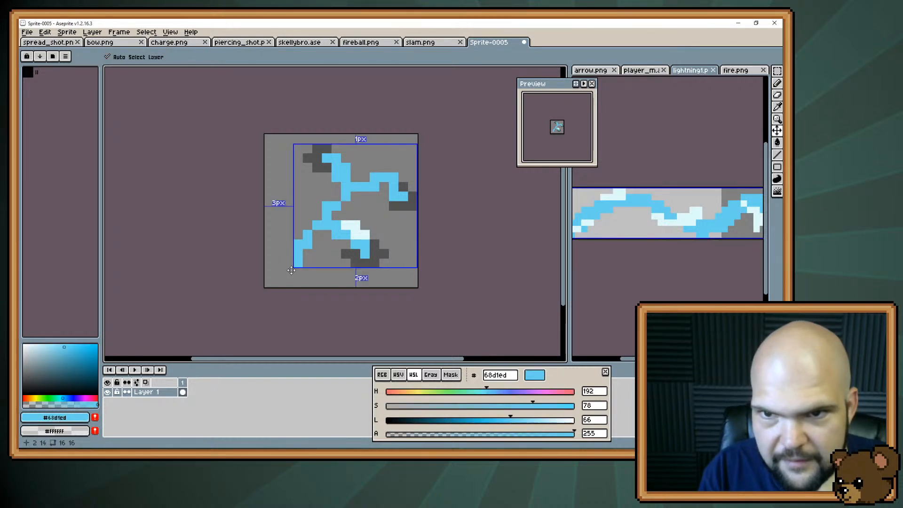
key(ctrl+s)
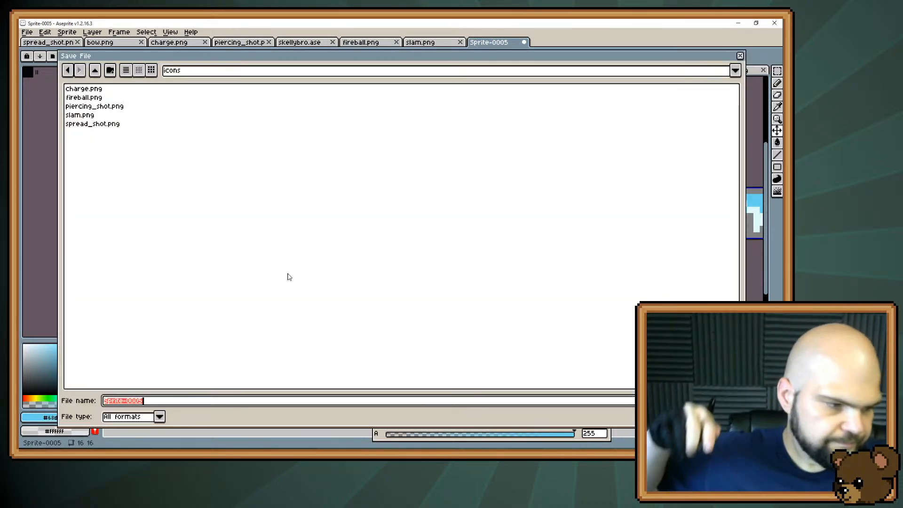
key(Escape)
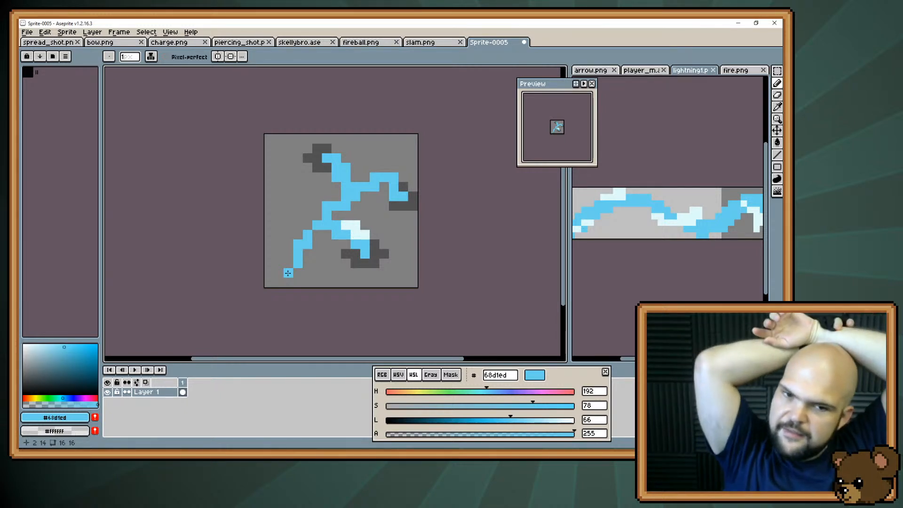
Draw a two-pixel spark right of the lower-right branch tip, #68d1ed with #dffbfb above, and erase the extra highlight pixels beside it
alt+click(363, 234)
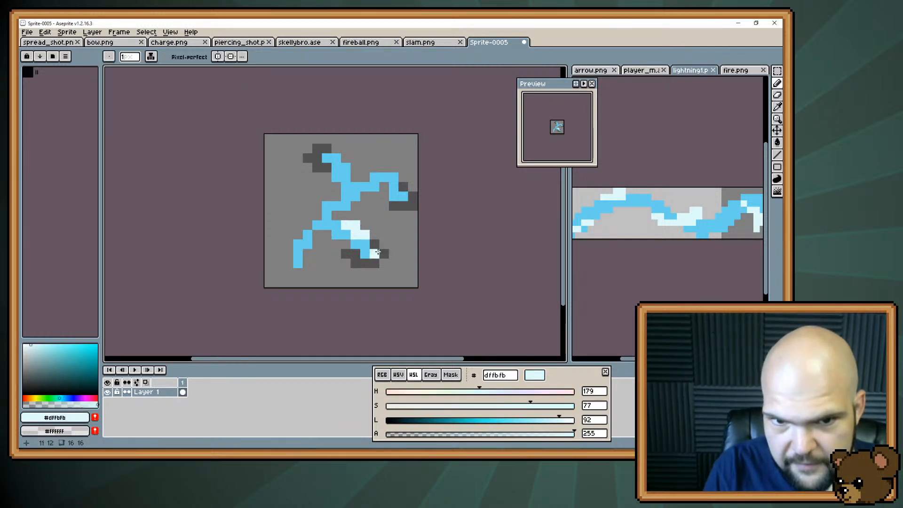
drag(384, 253, 391, 245)
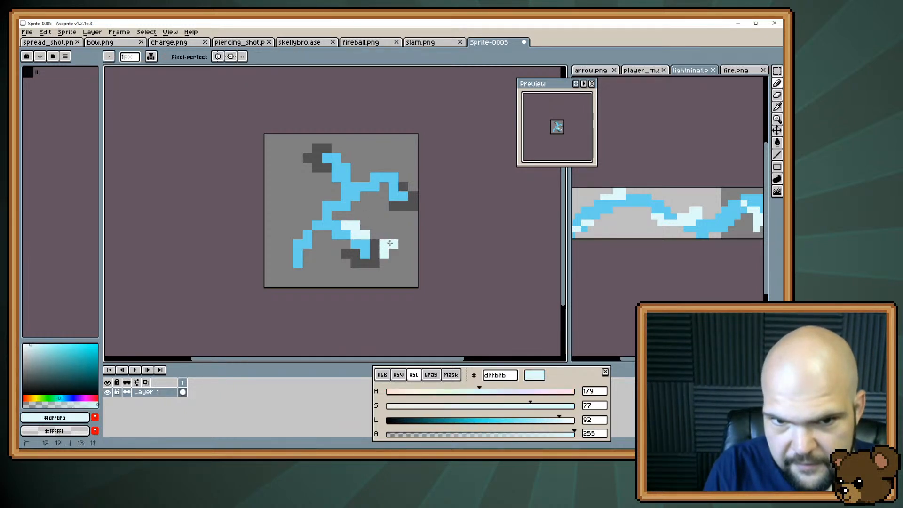
alt+click(363, 243)
click(385, 253)
alt+click(393, 243)
click(395, 235)
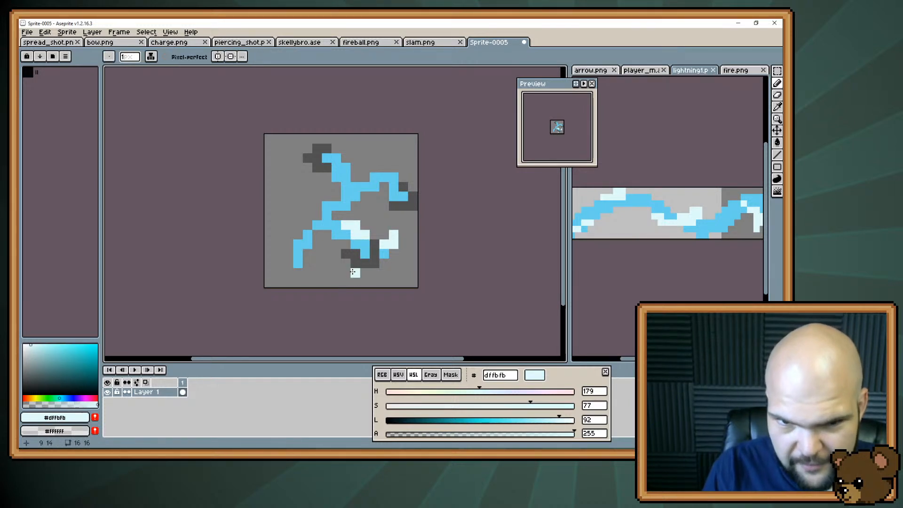
key(e)
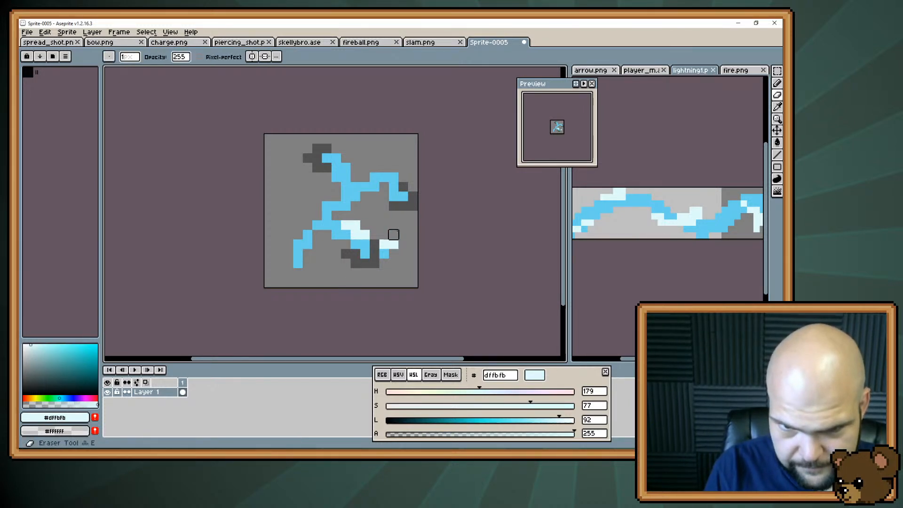
drag(393, 234, 393, 247)
Paint two diagonal #dffbfb spark pixels along the left edge of the lower-right tip's dark patch
key(b)
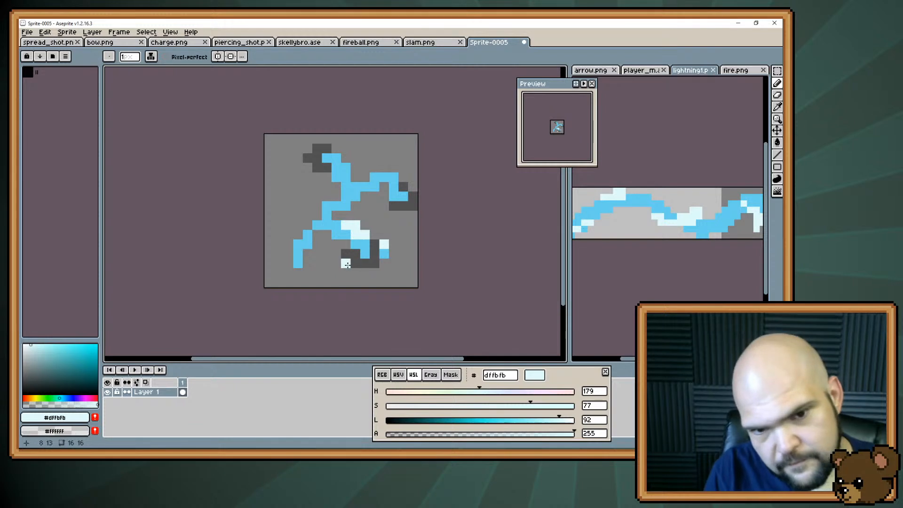
click(337, 255)
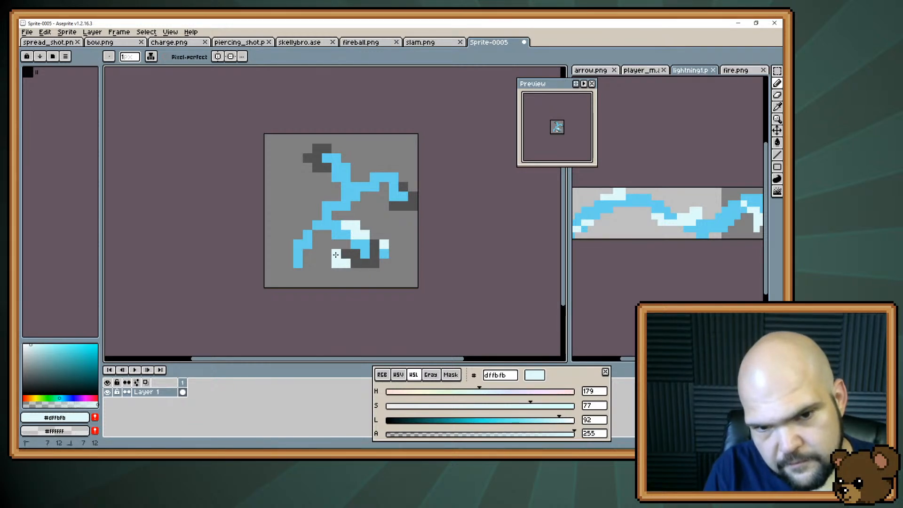
alt+click(329, 262)
click(335, 264)
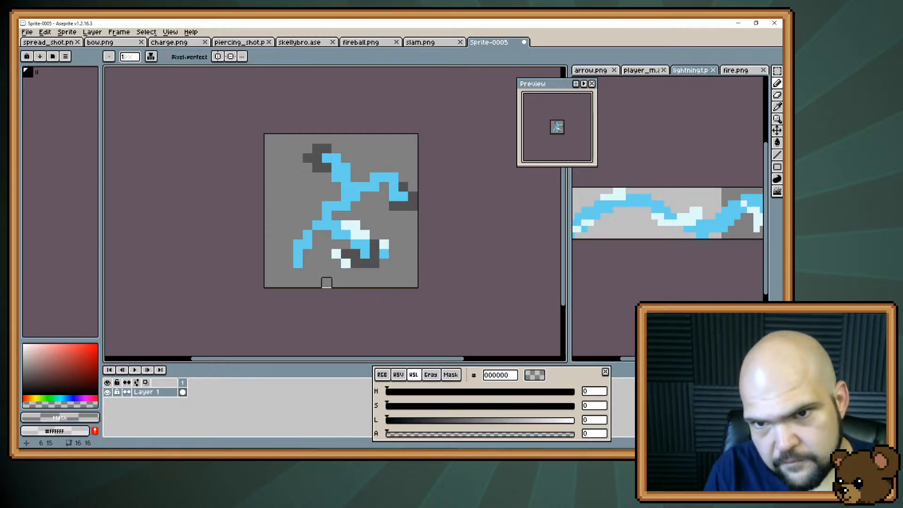
key(v)
key(b)
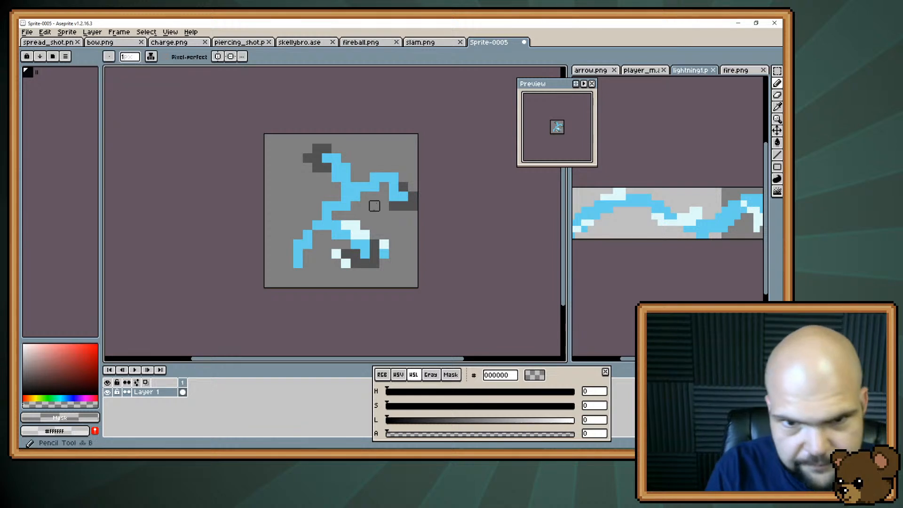
Paint two diagonal #dffbfb pixels under the upper-right branch and a vertical #dffbfb pair at the canvas edge beside its tip
alt+click(374, 188)
click(381, 196)
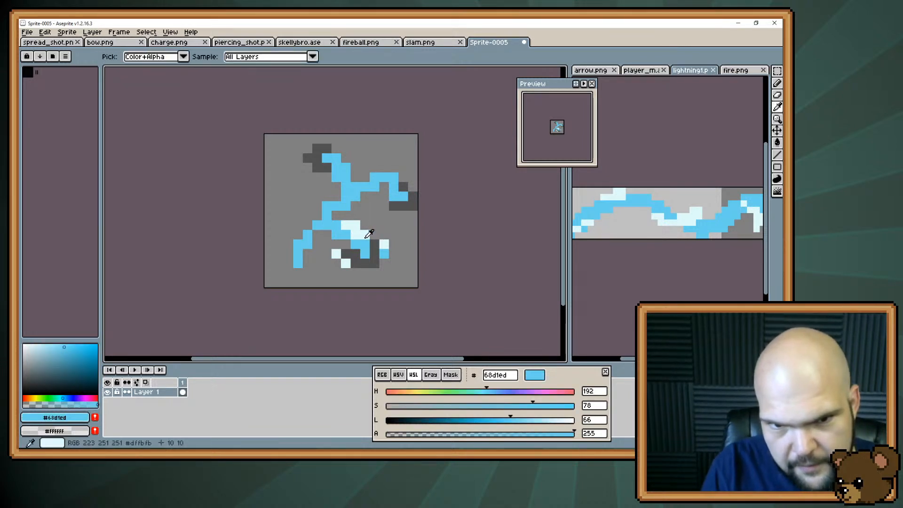
alt+click(366, 234)
drag(381, 205, 374, 196)
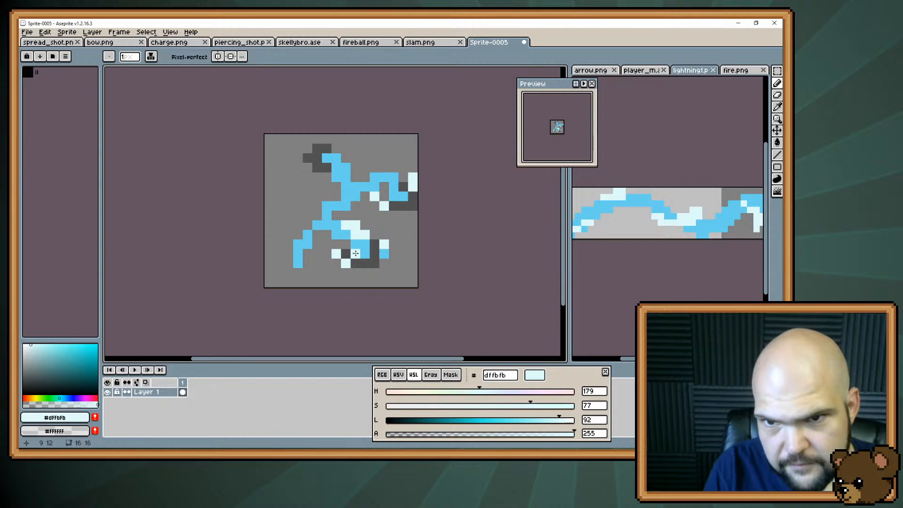
Thin the lower-right branch's highlight to a one-pixel diagonal by erasing its two outer #dffbfb pixels
key(e)
click(355, 225)
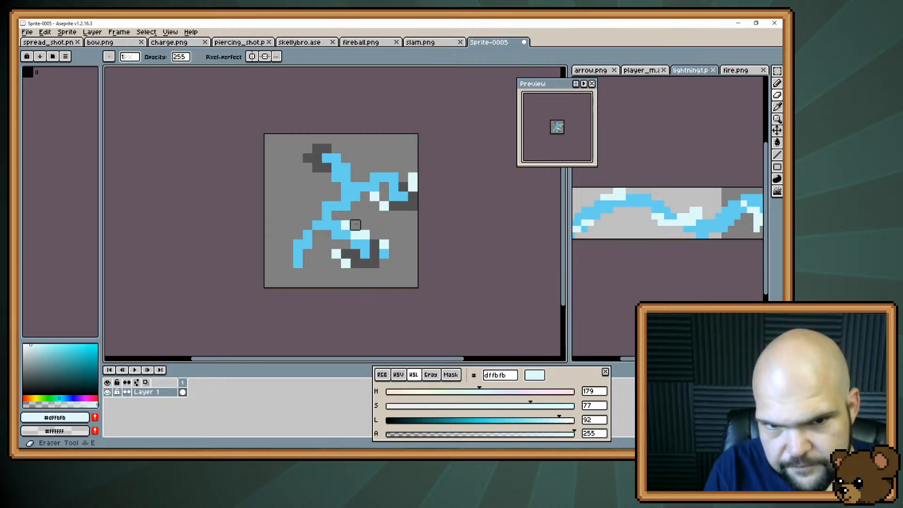
click(365, 234)
key(b)
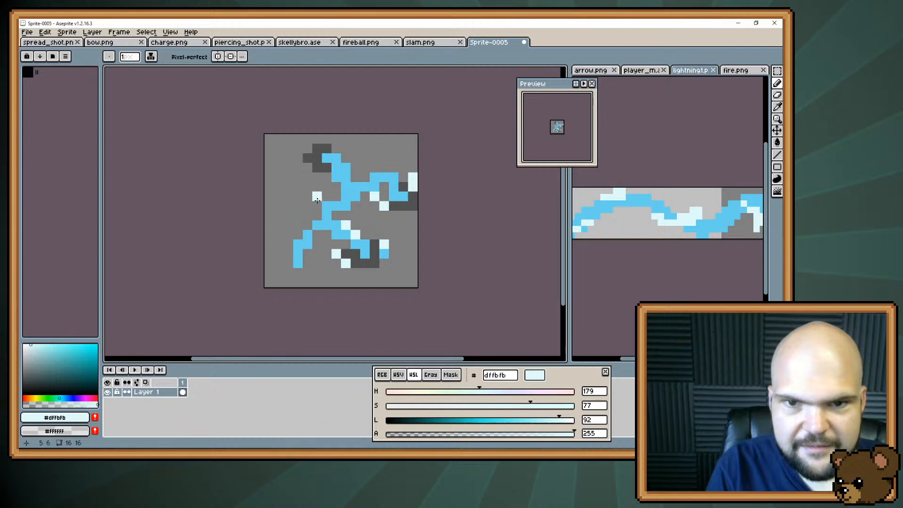
Recolour the lower pixel of the spark at the upper-right branch tip to #68d1ed
key(i)
click(396, 186)
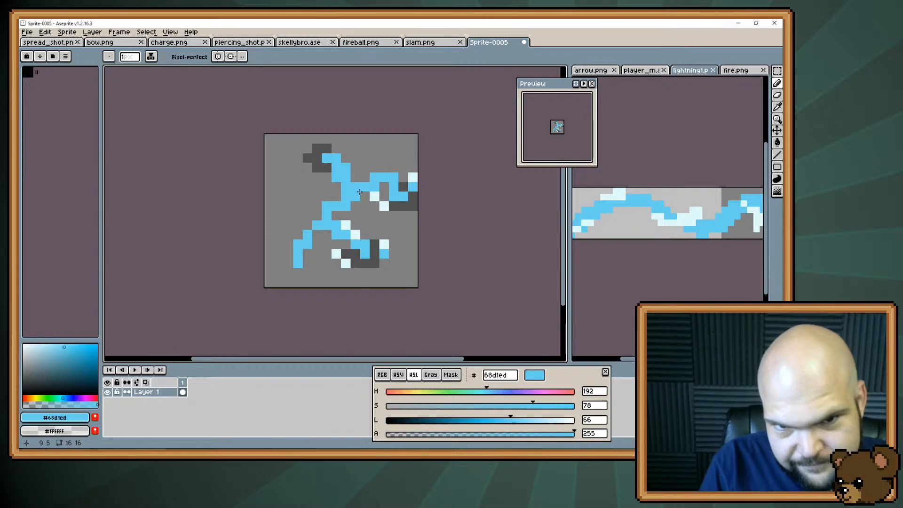
alt+click(375, 196)
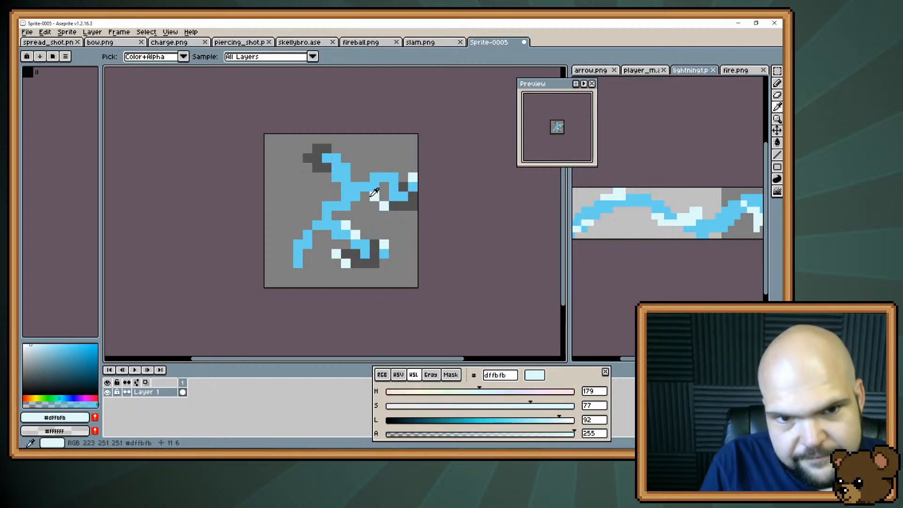
click(344, 149)
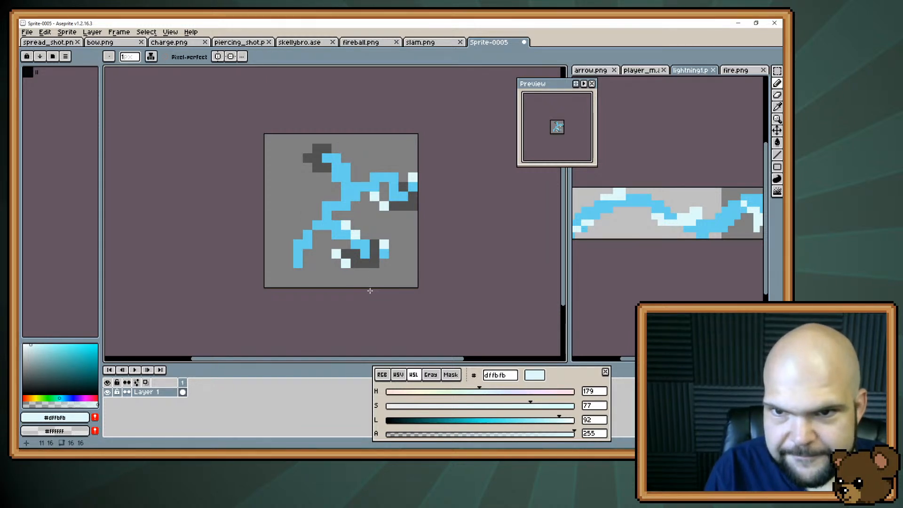
Redraw the lower-left branch one pixel farther left in #68d1ed, widen its junction with the bolt, and erase the old branch pixels
alt+click(346, 215)
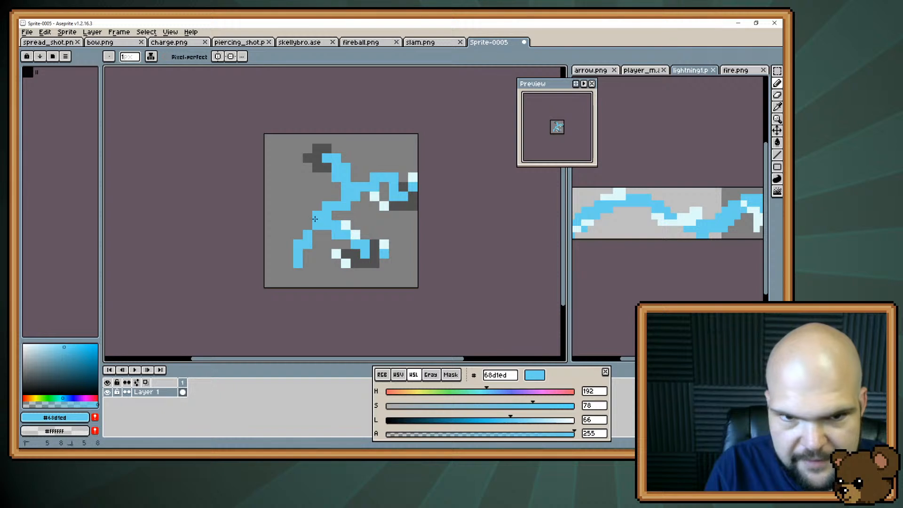
mouse_move(318, 217)
mouse_down()
mouse_move(285, 279)
mouse_move(306, 261)
mouse_move(298, 264)
mouse_move(297, 254)
mouse_move(308, 237)
mouse_up()
key(e)
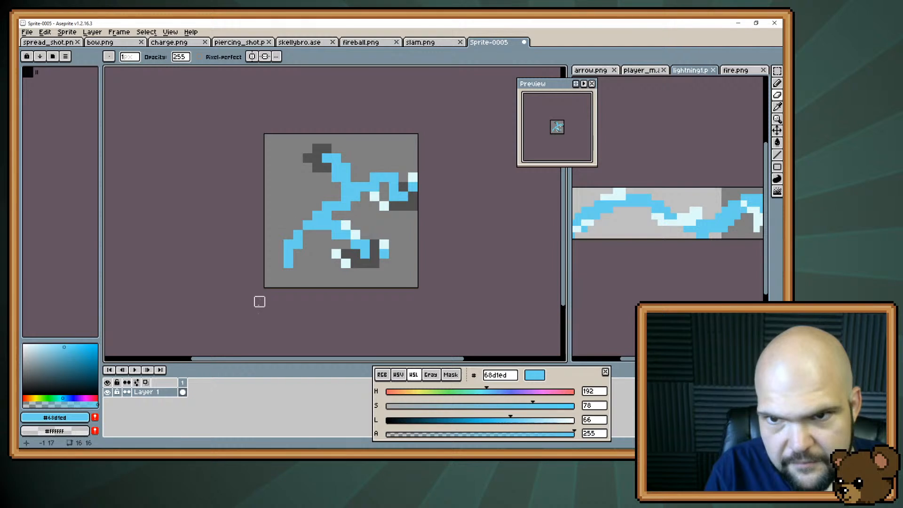
Try a short #68d1ed side branch rising to the left of the bolt's middle bend, then undo it
key(b)
click(308, 206)
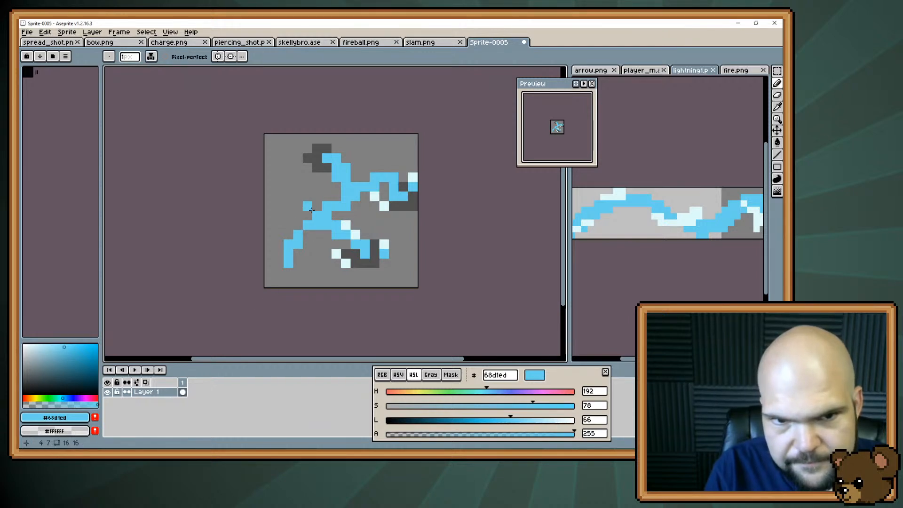
drag(303, 203, 298, 196)
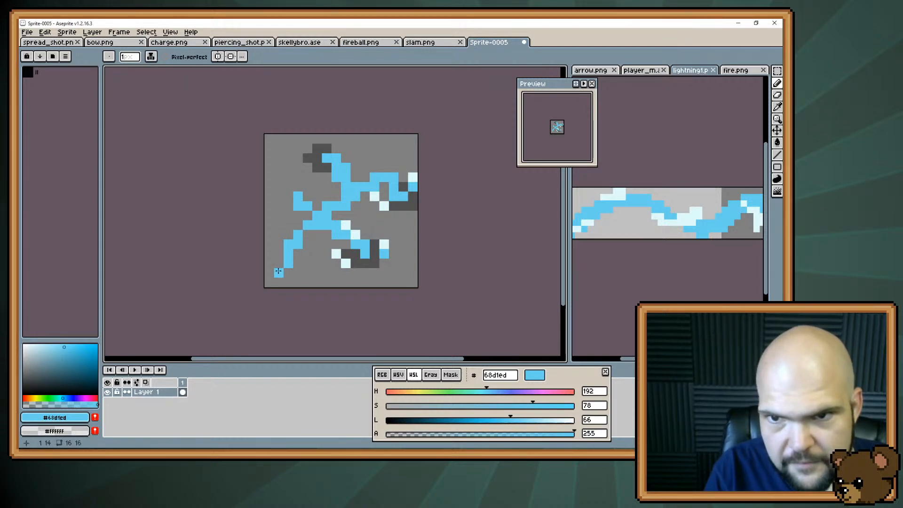
key(ctrl+z)
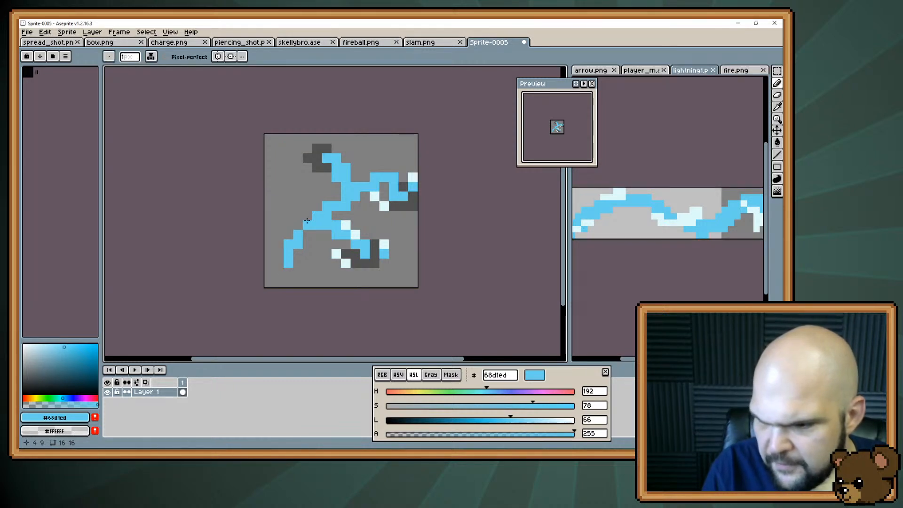
Paint two diagonal #dffbfb highlight pixels along the inner edge of the lower-left branch near the junction
key(i)
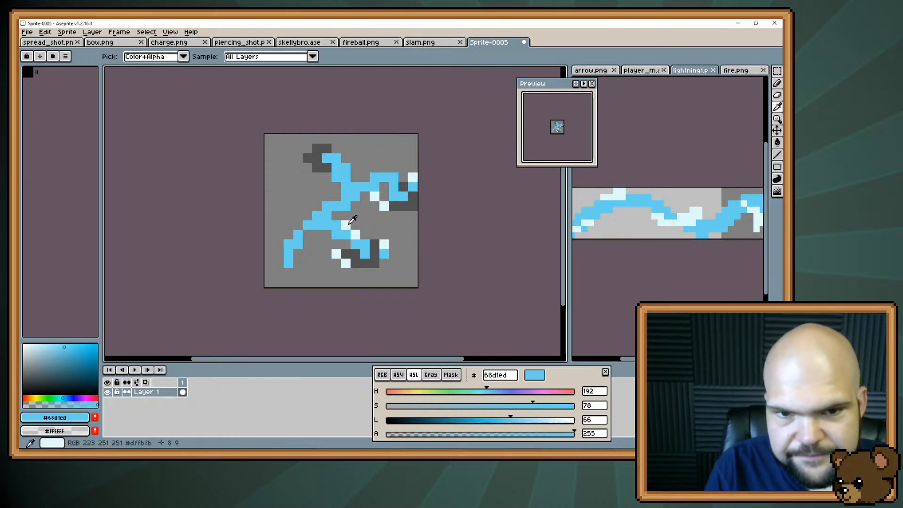
click(352, 219)
key(b)
click(315, 224)
click(307, 235)
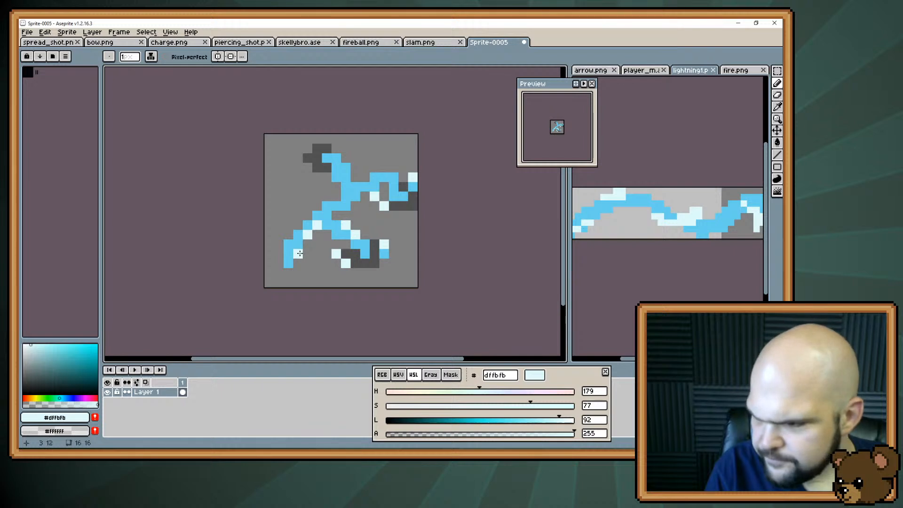
Recolour the upper two pixels of the lower-left branch's vertical end to #dffbfb
key(i)
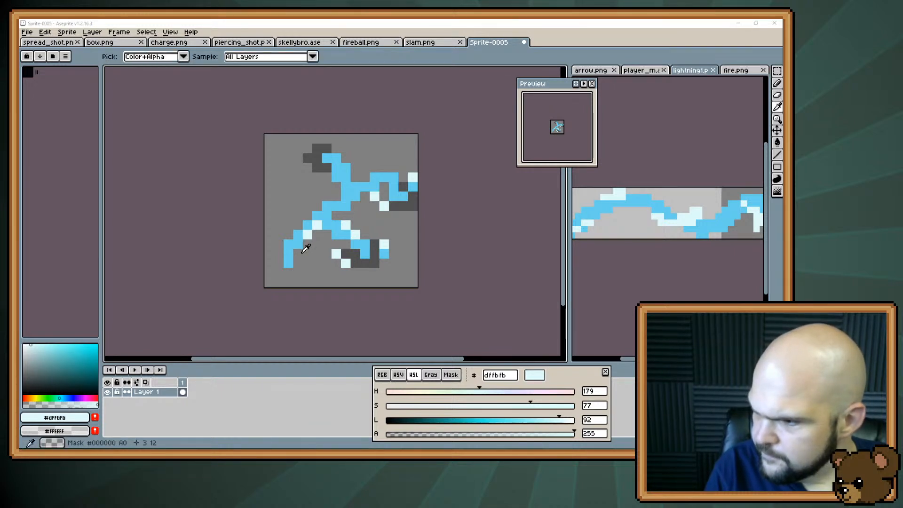
key(b)
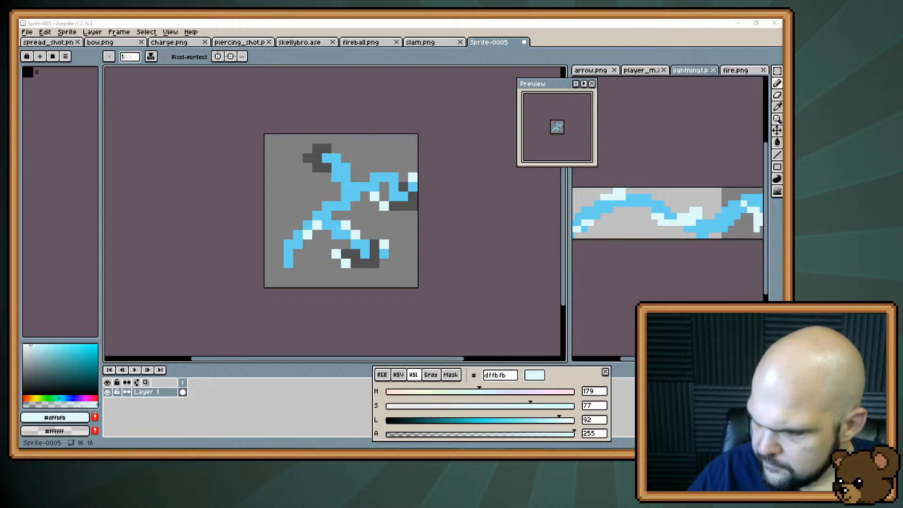
key(i)
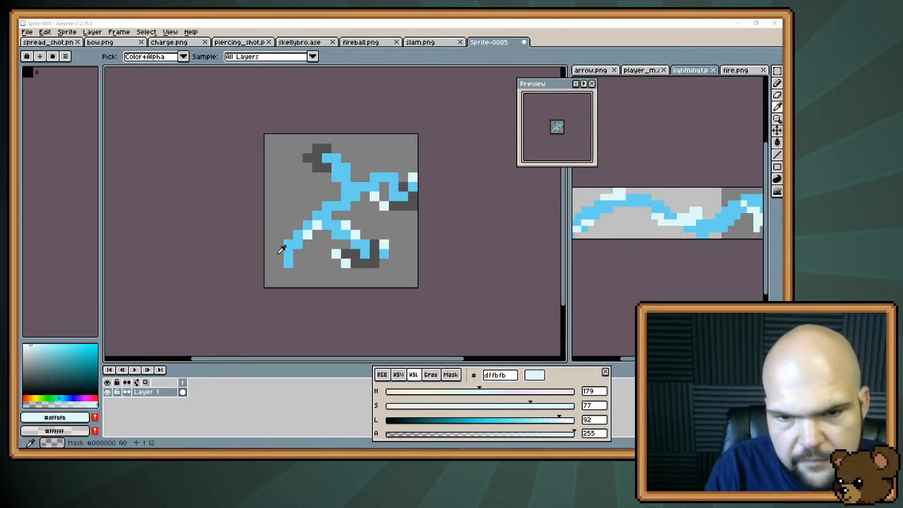
key(b)
click(290, 236)
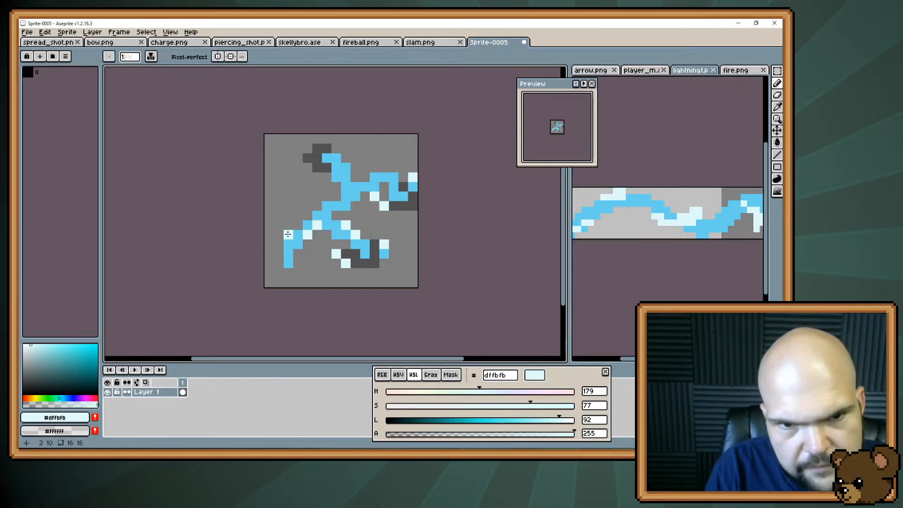
click(288, 243)
click(288, 254)
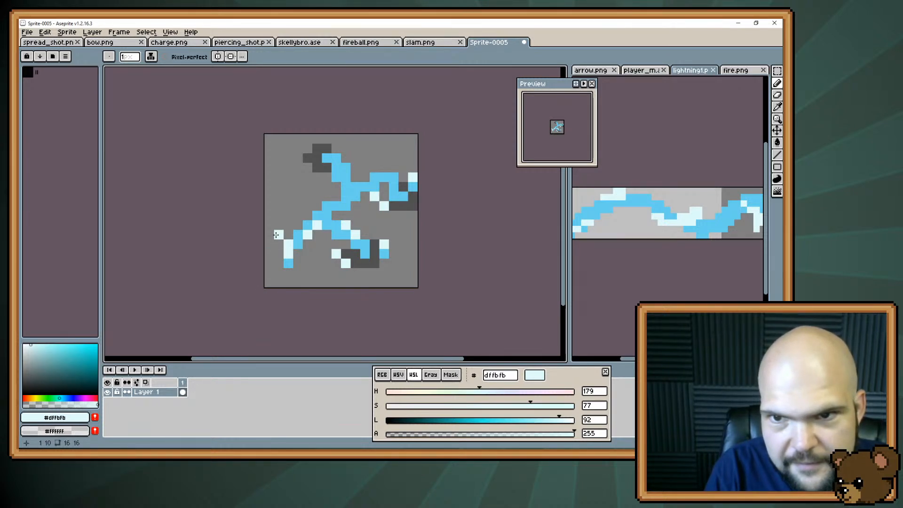
Add #dffbfb pixels left of the lower-left branch, left of the bolt's middle bend, and along the right side of the upper bolt
click(275, 236)
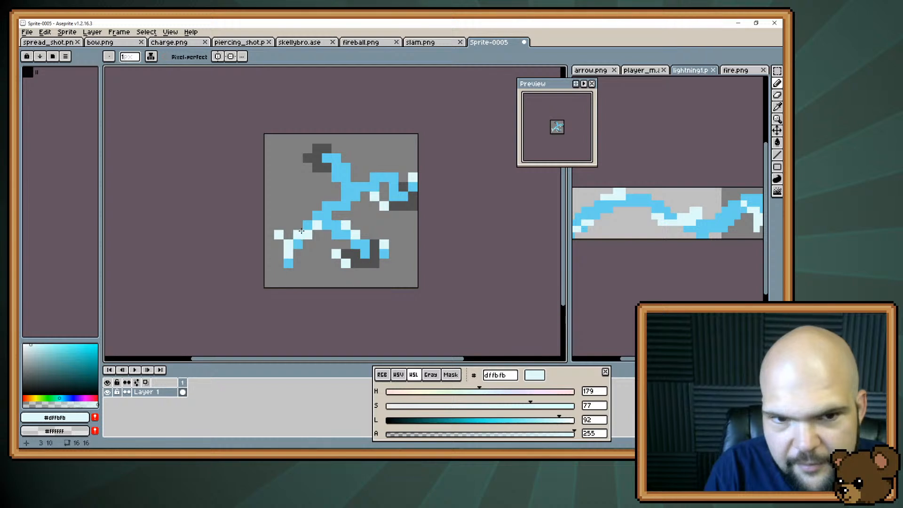
click(309, 207)
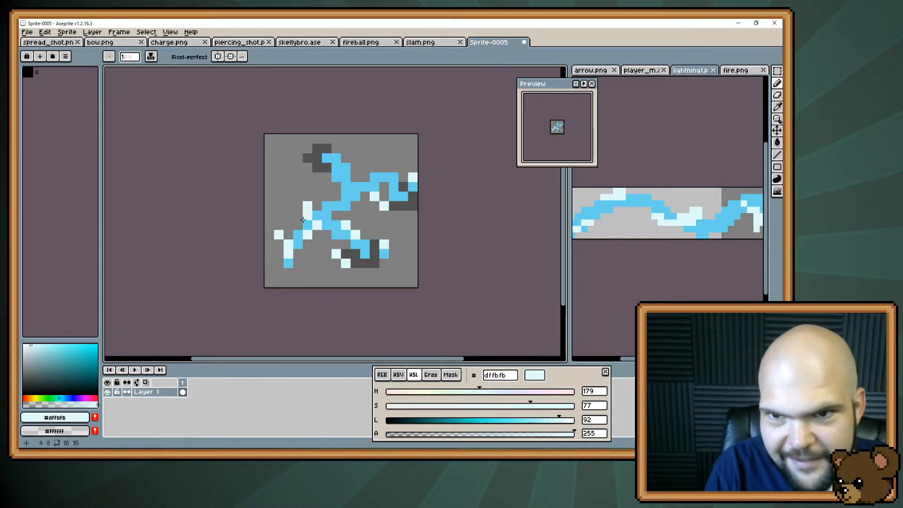
click(347, 166)
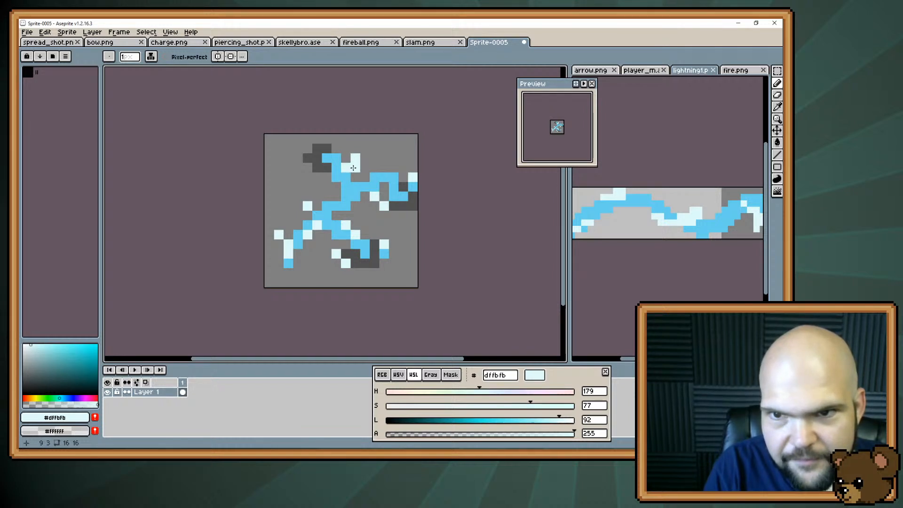
Paint a #dffbfb spark pixel diagonally beside the left edge of the upper bolt
alt+click(353, 167)
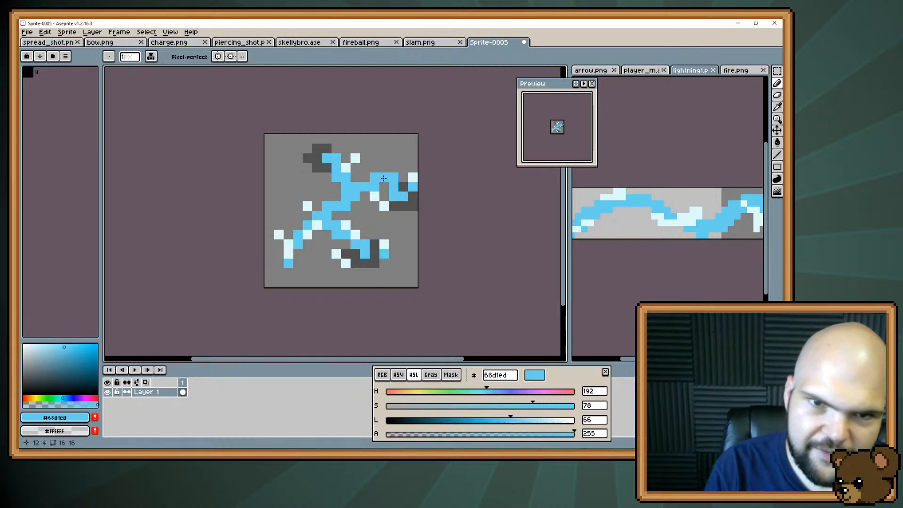
alt+click(346, 167)
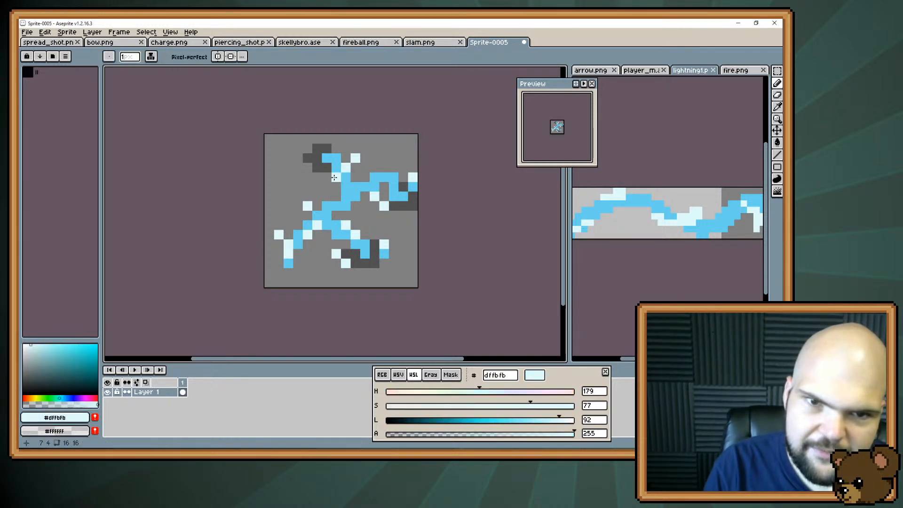
click(324, 179)
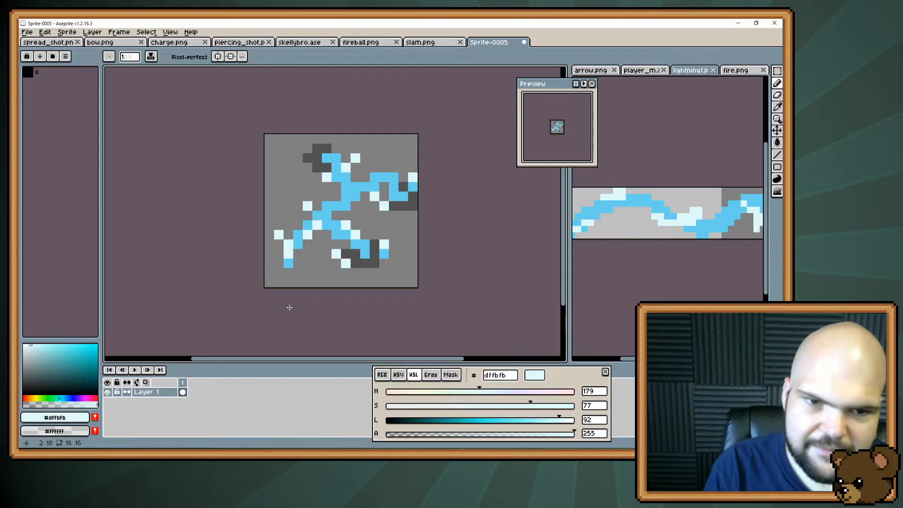
Erase the stray highlight left of the lower-left branch and recolour the middle pixel of its vertical end to #68d1ed
key(e)
click(278, 235)
key(b)
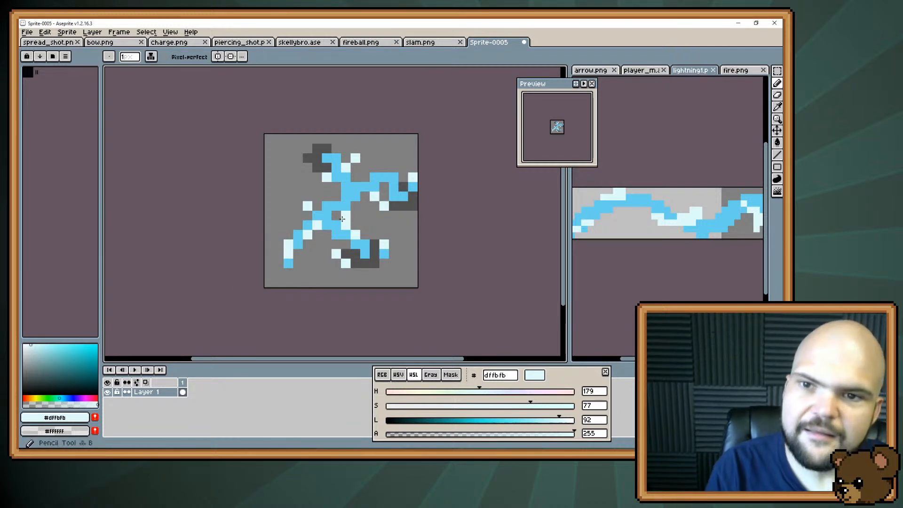
alt+click(295, 254)
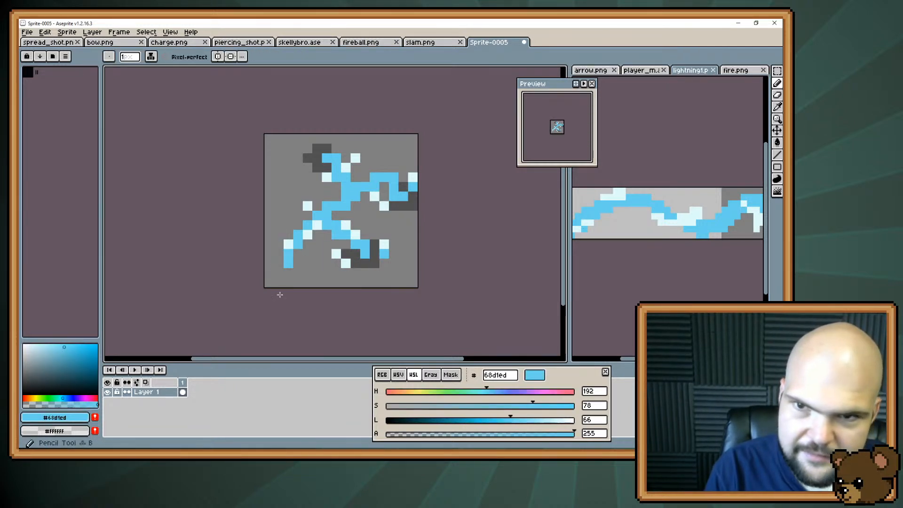
Try a #68d1ed pixel below the lower-left branch's end, then undo it
click(285, 275)
key(ctrl+z)
click(284, 279)
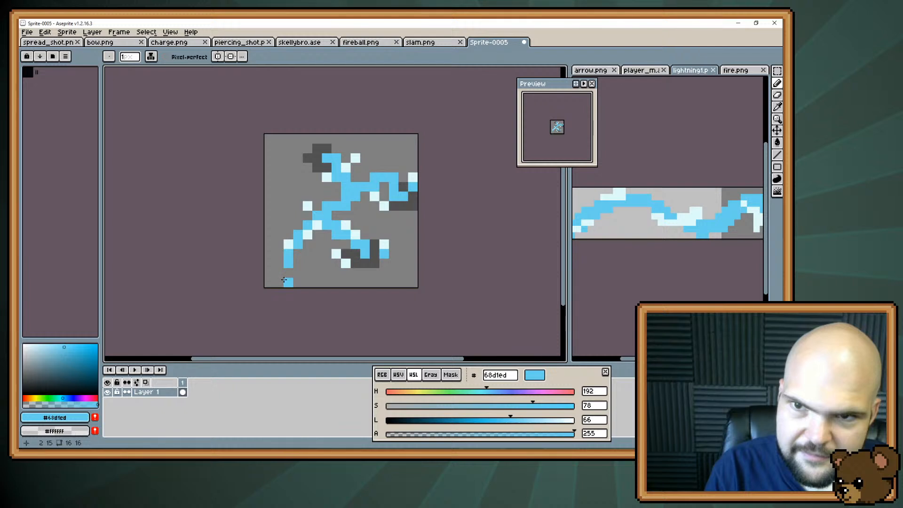
key(ctrl+z)
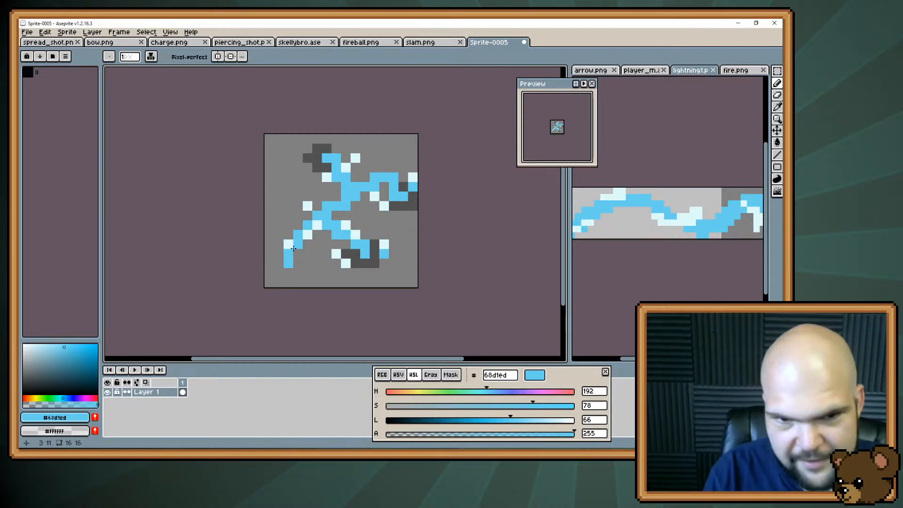
Trim the lower-left branch by erasing its inner-corner pixel and its bottom end pixel
click(300, 272)
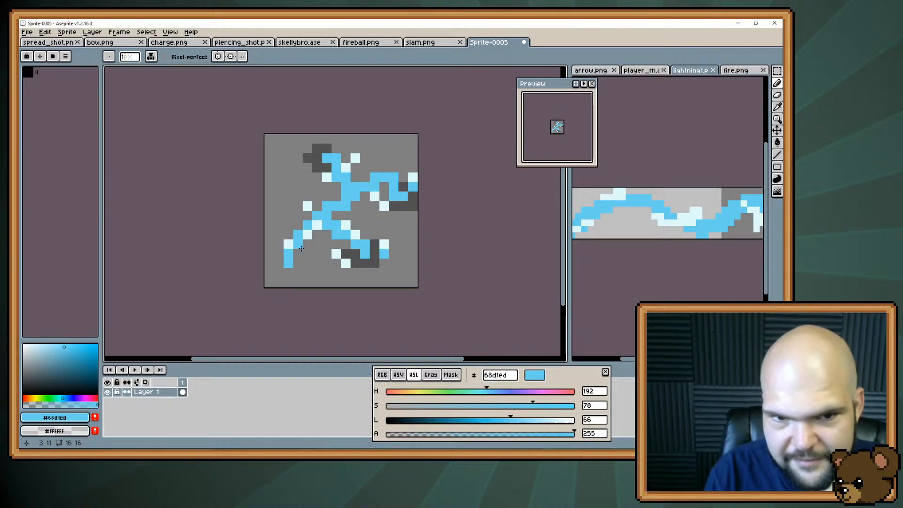
key(e)
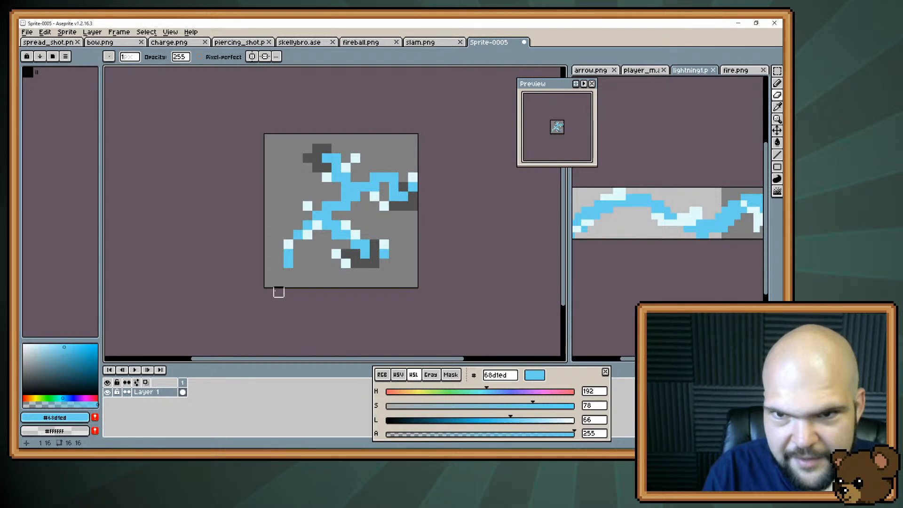
key(b)
click(296, 267)
key(e)
click(288, 264)
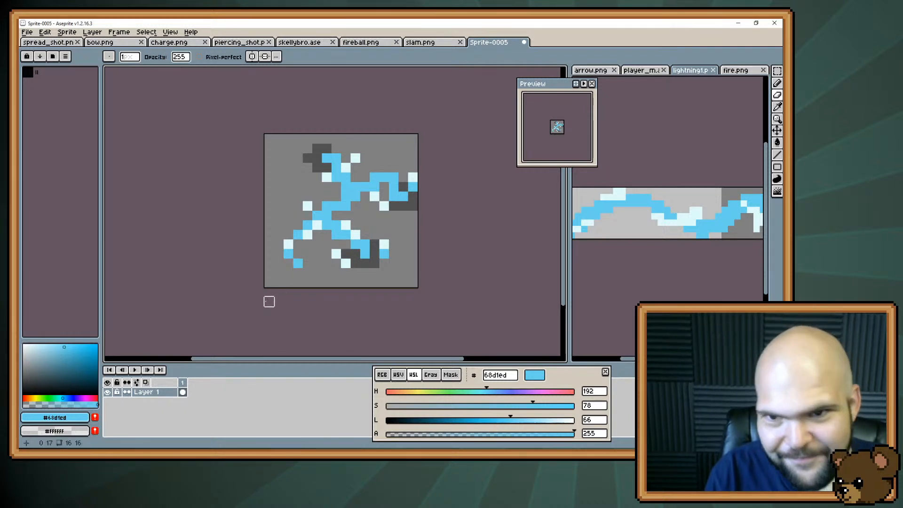
key(ctrl+z)
key(ctrl+z)
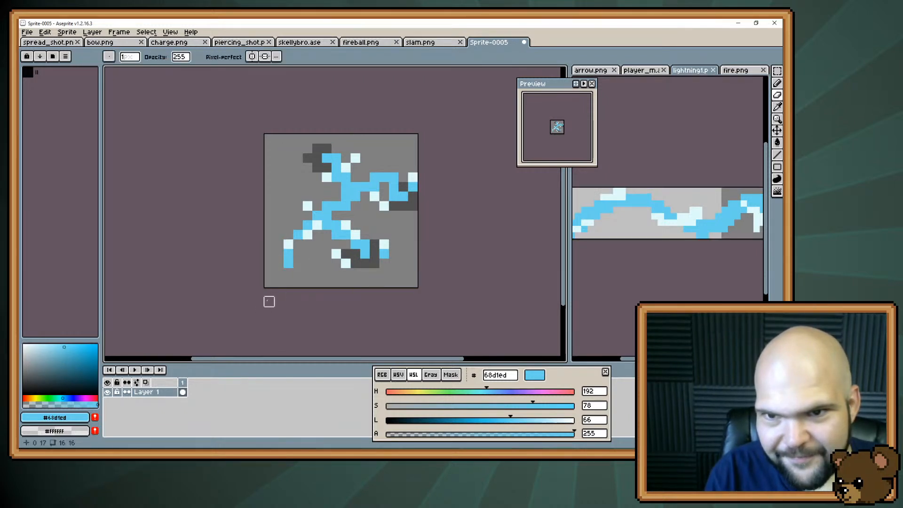
click(288, 262)
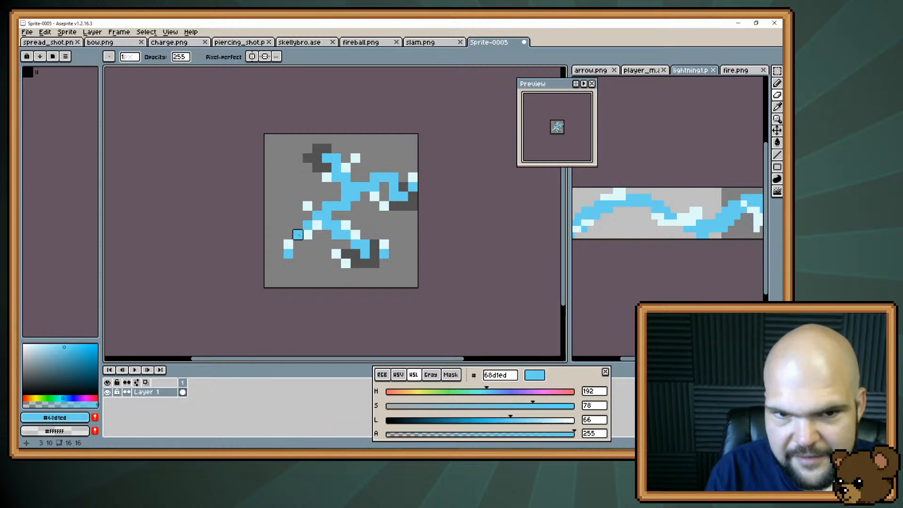
Set the alpha of the #68d1ed drawing colour to 140
key(i)
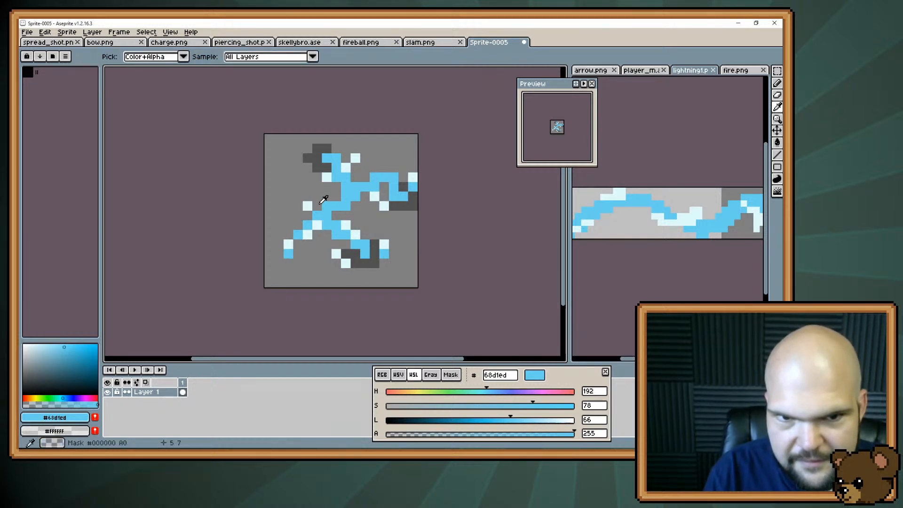
key(b)
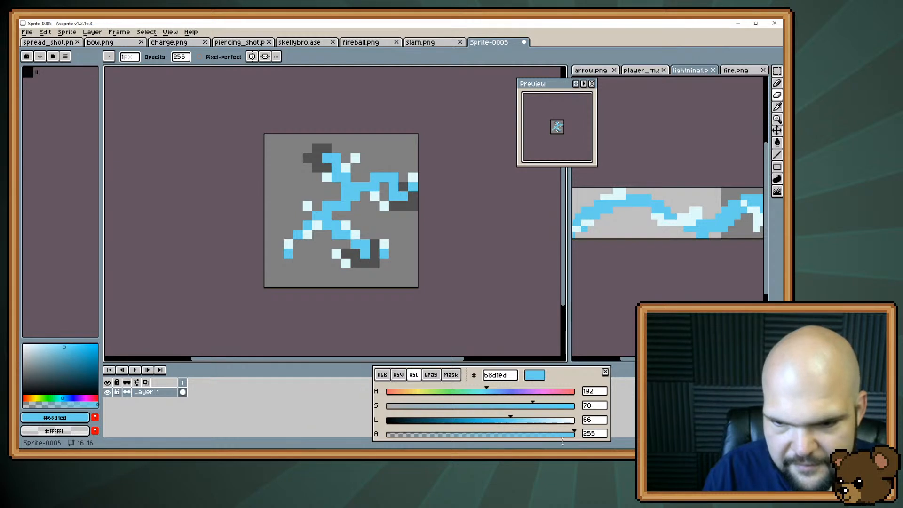
drag(566, 438, 490, 437)
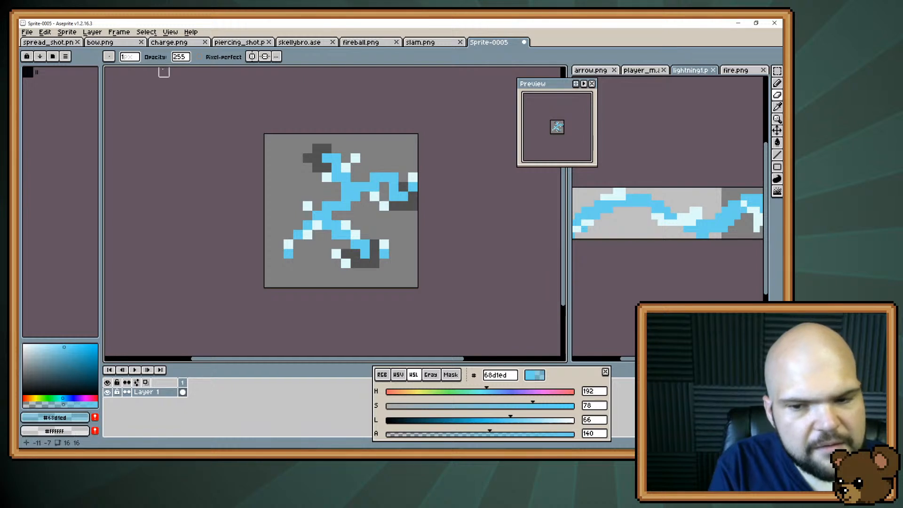
key(e)
click(327, 205)
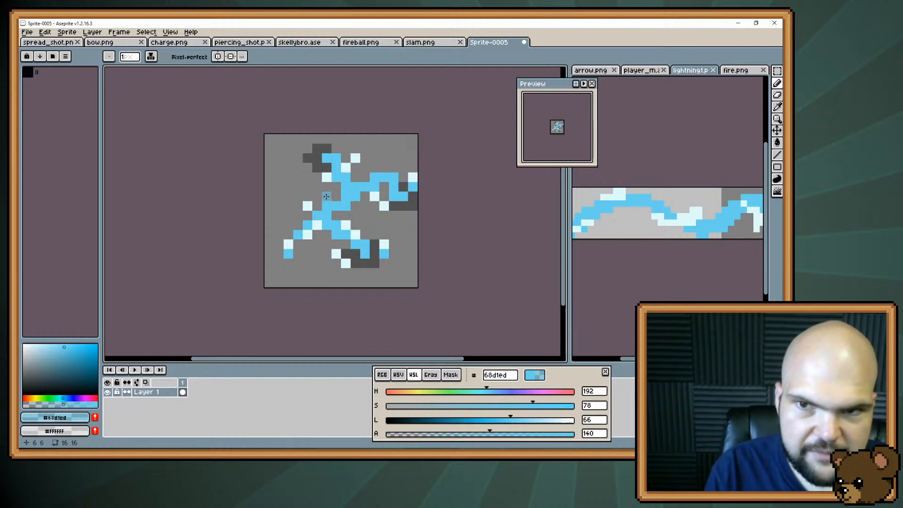
Thin the bolt around its middle by erasing two blue edge pixels and adding one opaque #68d1ed pixel on the bend's upper-left side
key(e)
click(336, 234)
key(b)
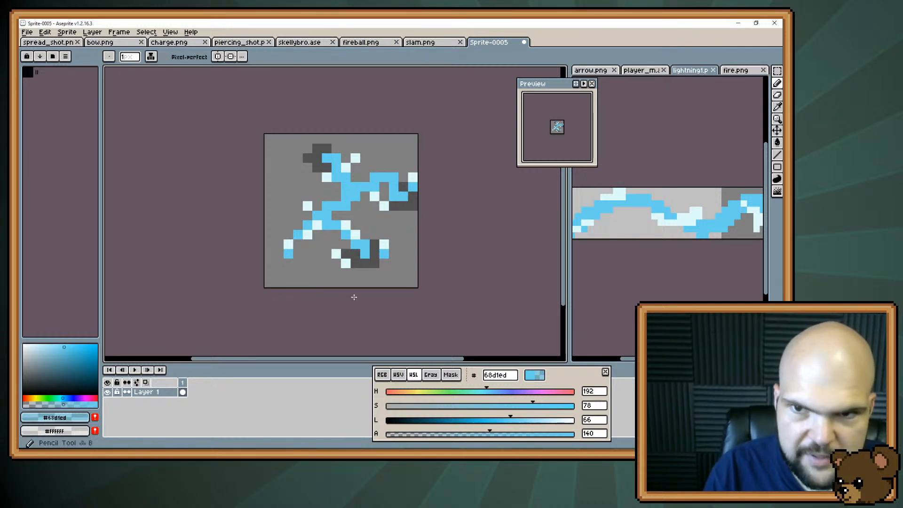
alt+click(327, 223)
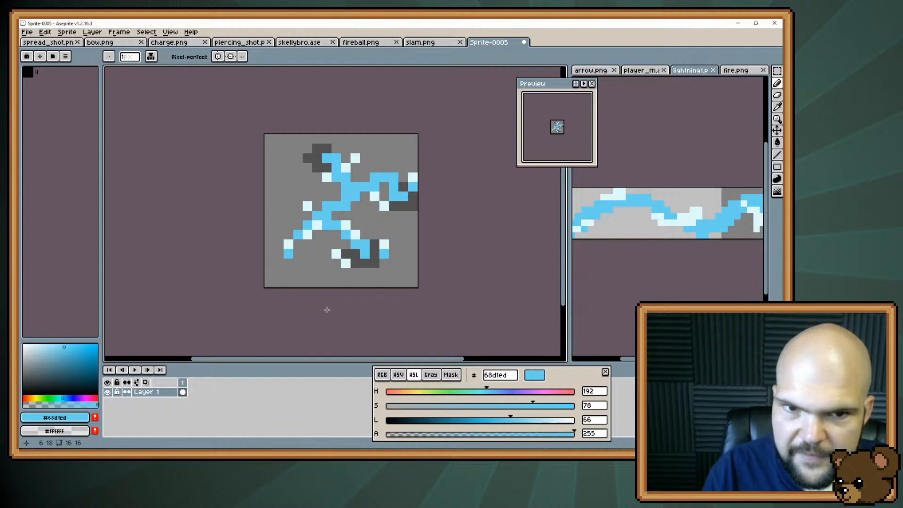
key(e)
click(345, 205)
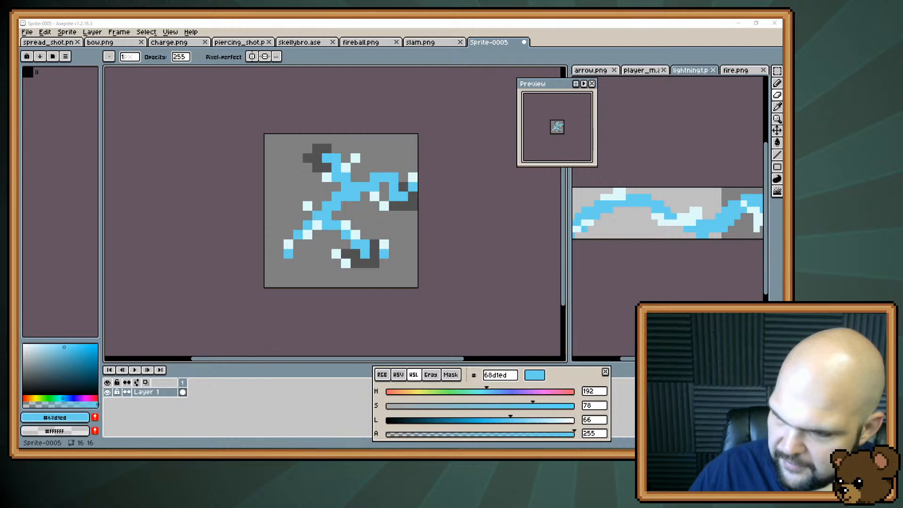
Switch to the browser, browse Pinterest's lightning images for reference, and return to Aseprite
key(alt+Tab)
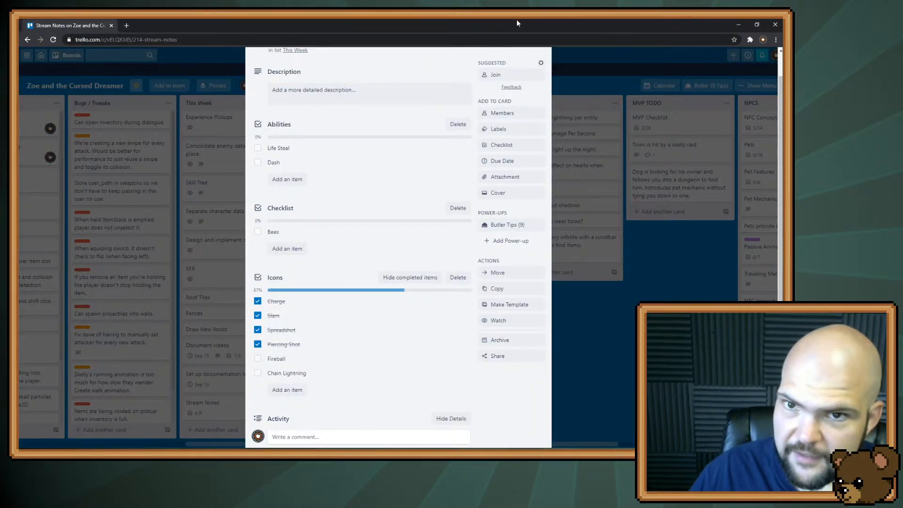
key(alt+Tab)
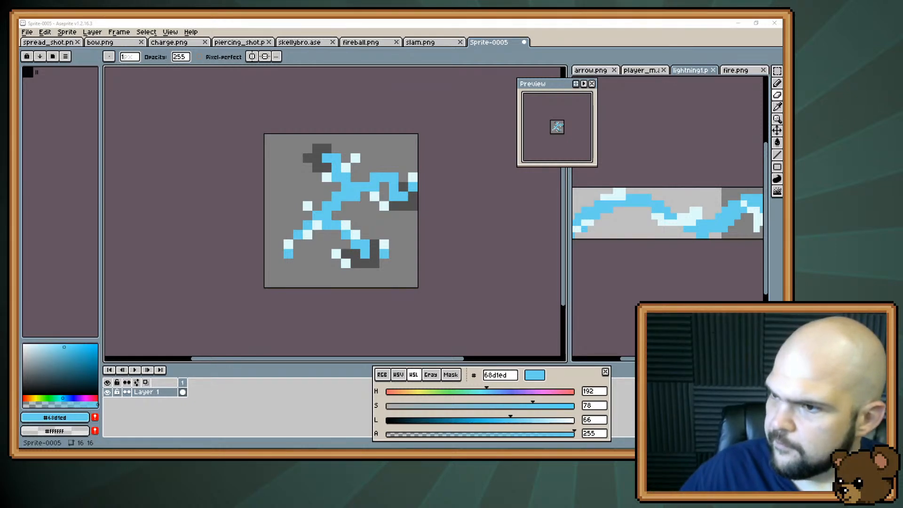
key(alt+Tab)
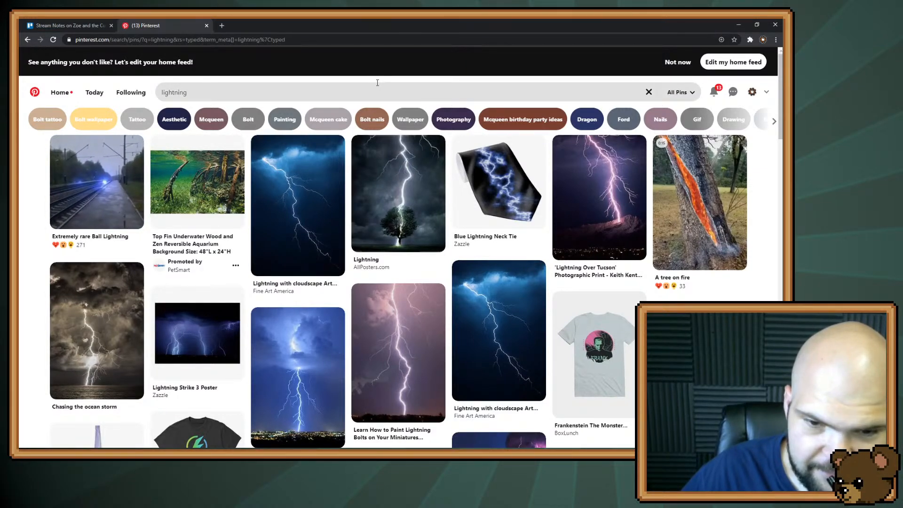
scroll(419, 194, down, 3)
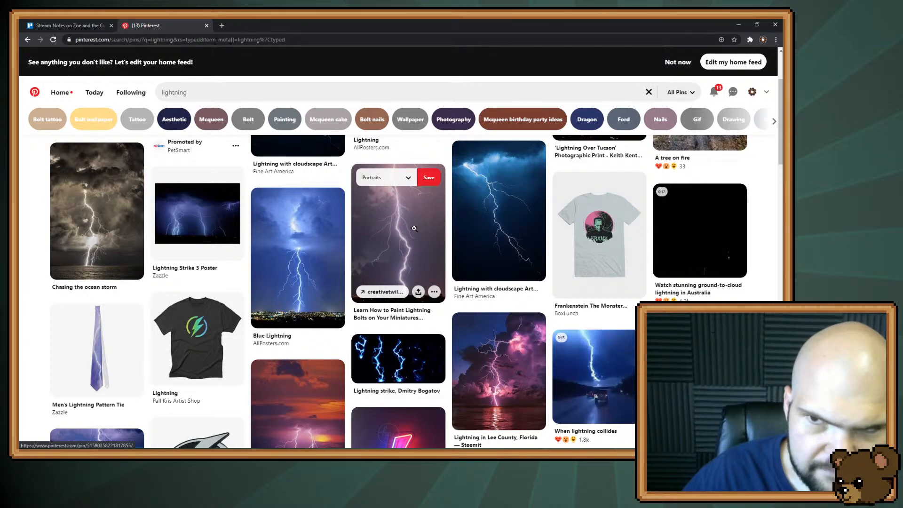
click(737, 26)
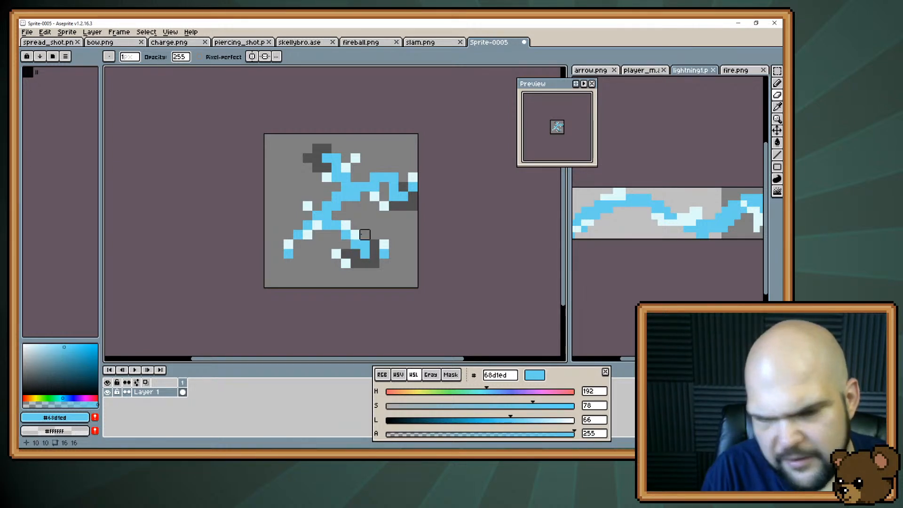
Clear the whole lightning drawing from the canvas and sample #dffbfb from lightning1.png as the drawing colour
key(m)
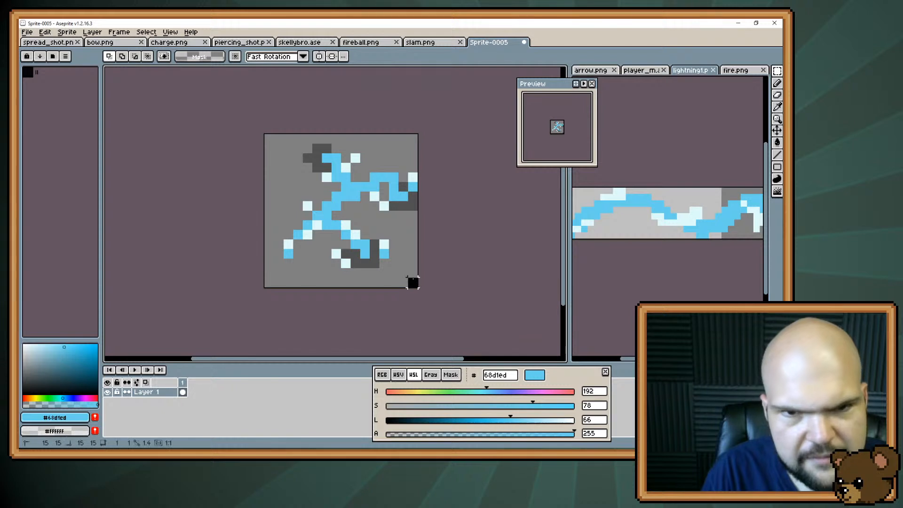
drag(413, 281, 202, 137)
key(Delete)
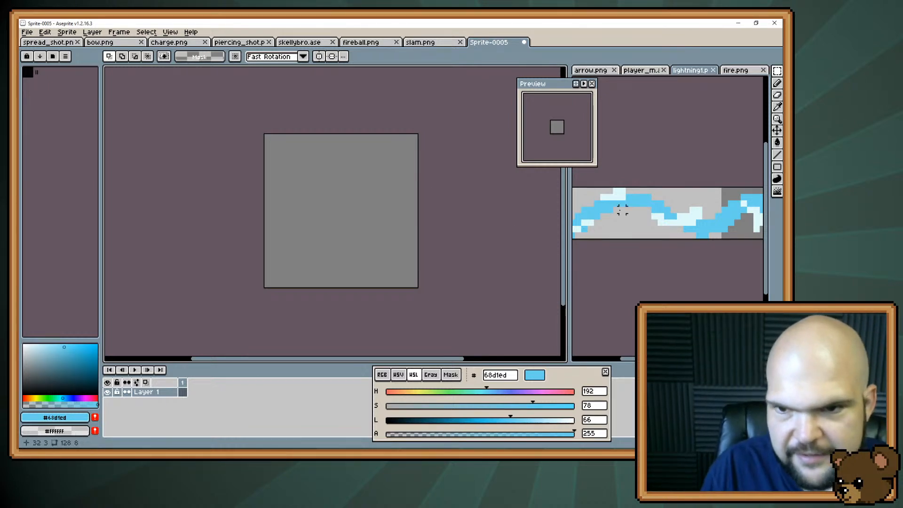
key(i)
click(692, 210)
key(b)
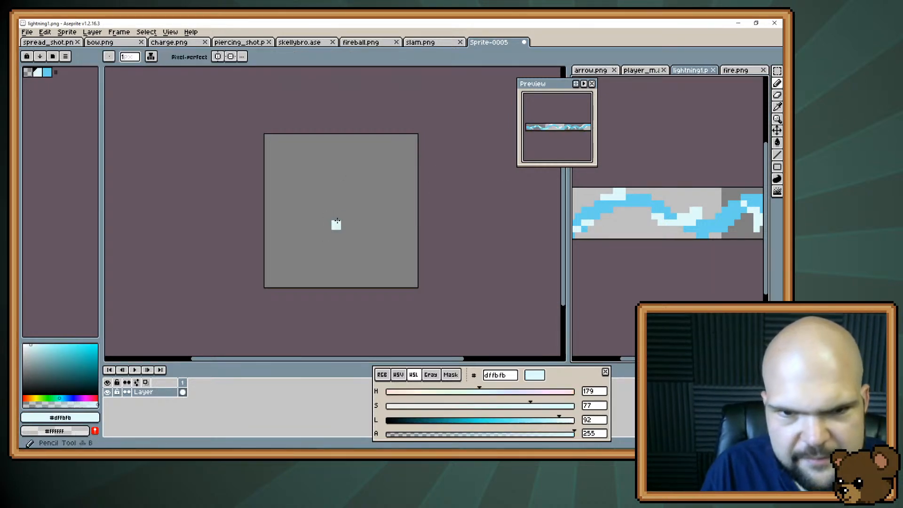
Draw a thick #dffbfb bolt curving from the canvas's upper left down to the lower right, with a short fork near its top
mouse_move(297, 253)
mouse_down()
mouse_move(286, 254)
mouse_move(328, 213)
mouse_up()
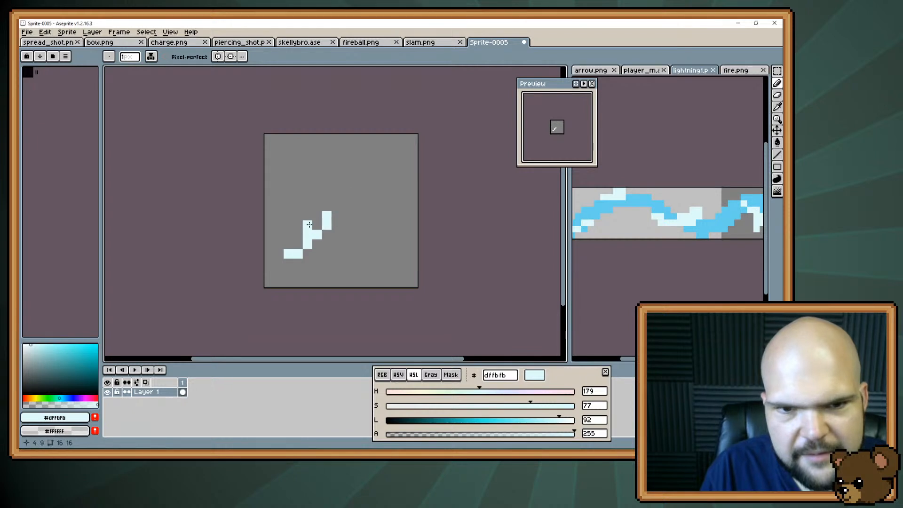
key(ctrl+z)
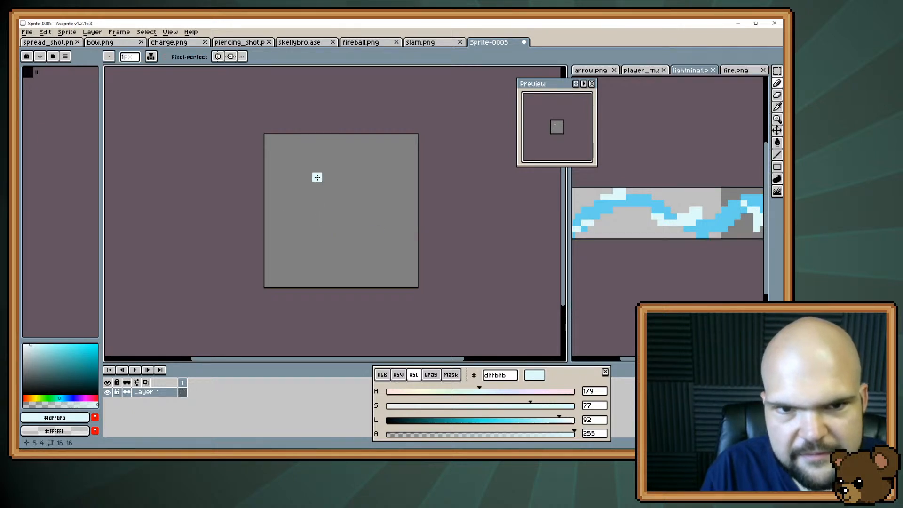
mouse_move(288, 158)
mouse_down()
mouse_move(362, 233)
mouse_move(361, 249)
mouse_move(354, 231)
mouse_move(359, 271)
mouse_move(361, 237)
mouse_move(325, 175)
mouse_move(353, 218)
mouse_move(353, 257)
mouse_move(340, 220)
mouse_move(355, 262)
mouse_up()
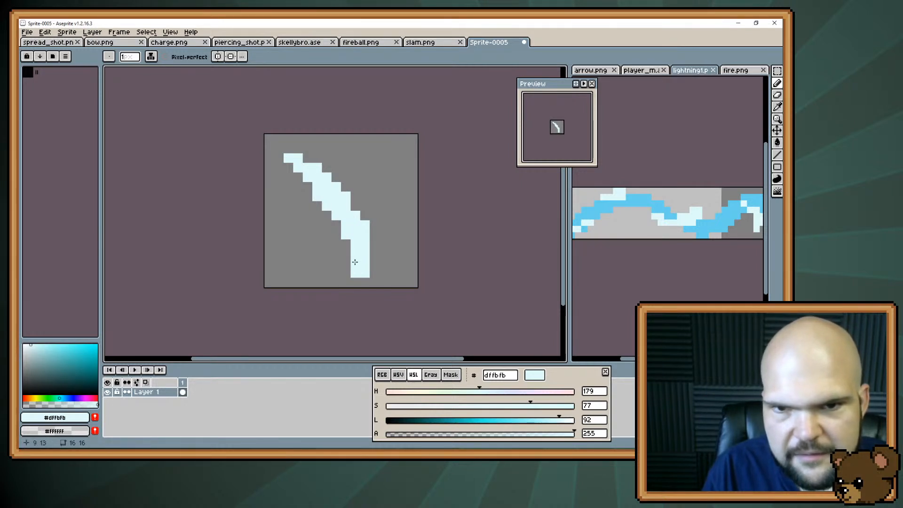
drag(326, 167, 337, 176)
click(388, 273)
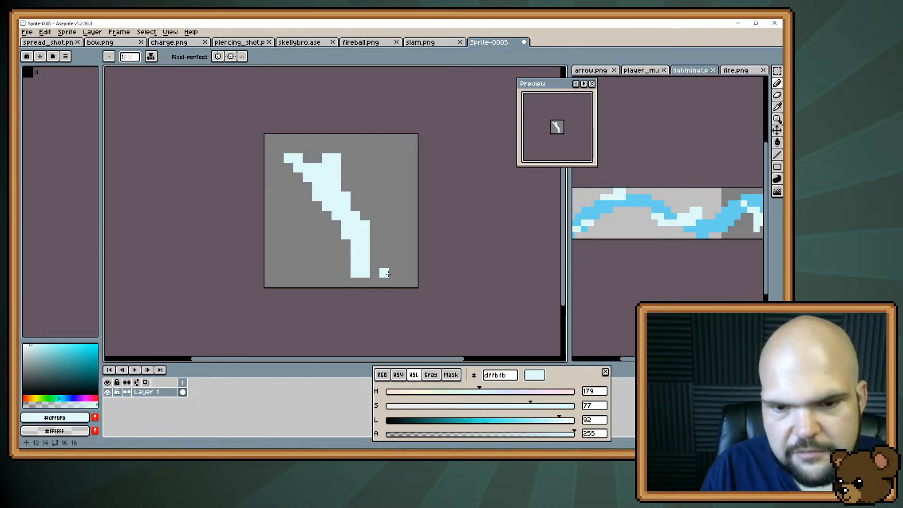
key(ctrl+z)
Set the drawing colour to grey #6e6e6e and paint a wide cloud across the canvas's top, covering the bolt's forked upper end
drag(397, 421, 380, 421)
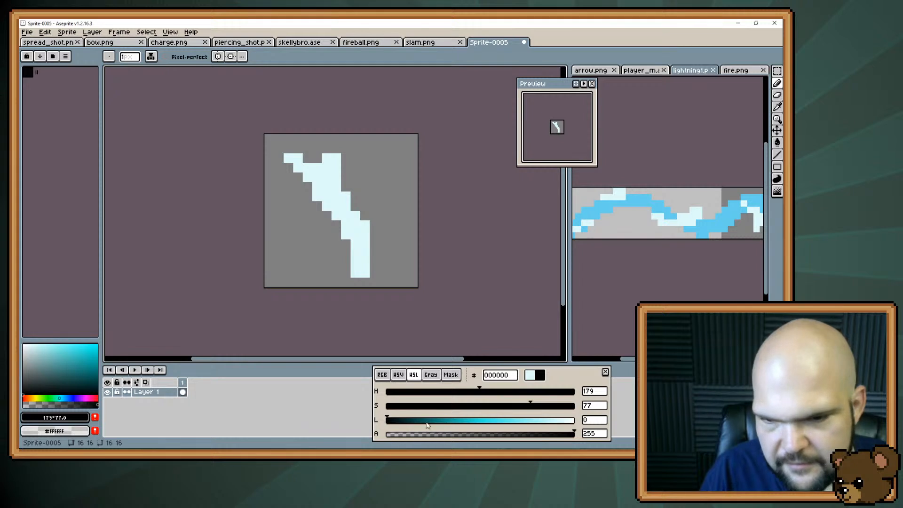
drag(429, 406, 388, 407)
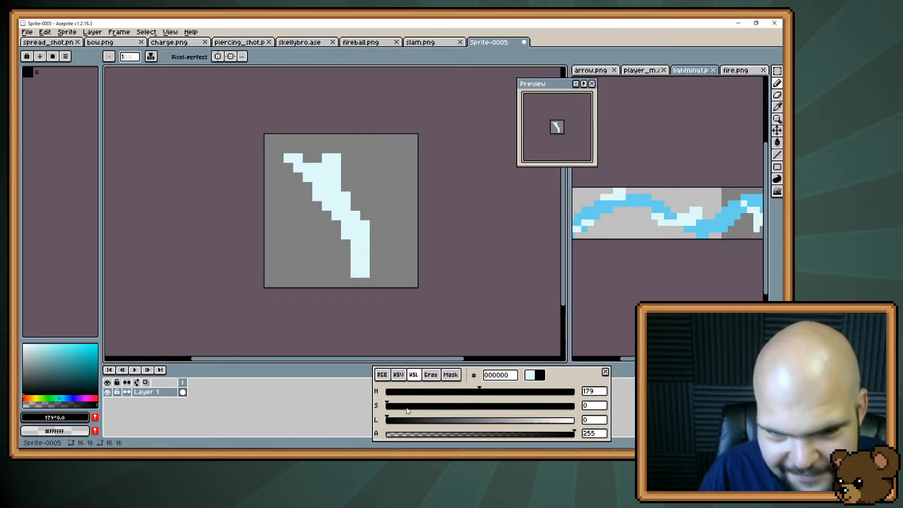
drag(408, 422, 468, 416)
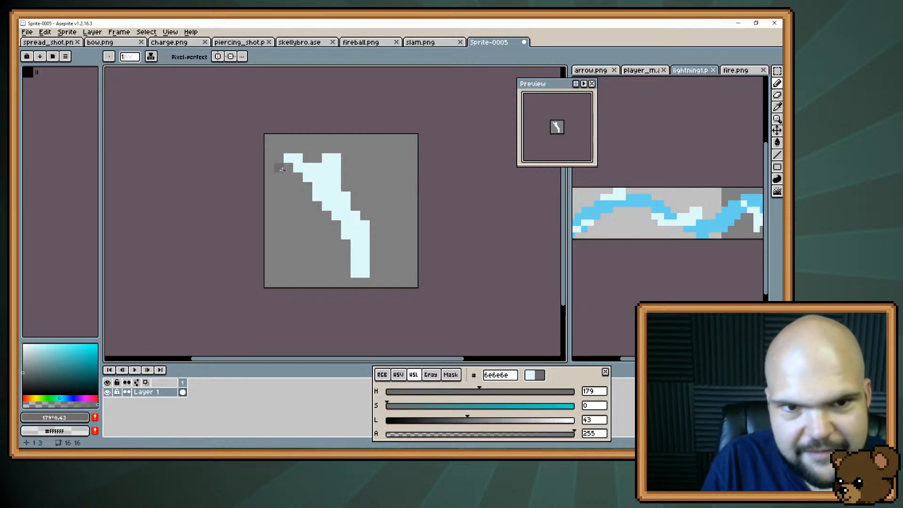
mouse_move(327, 158)
mouse_down()
mouse_move(300, 167)
mouse_move(344, 154)
mouse_move(319, 180)
mouse_up()
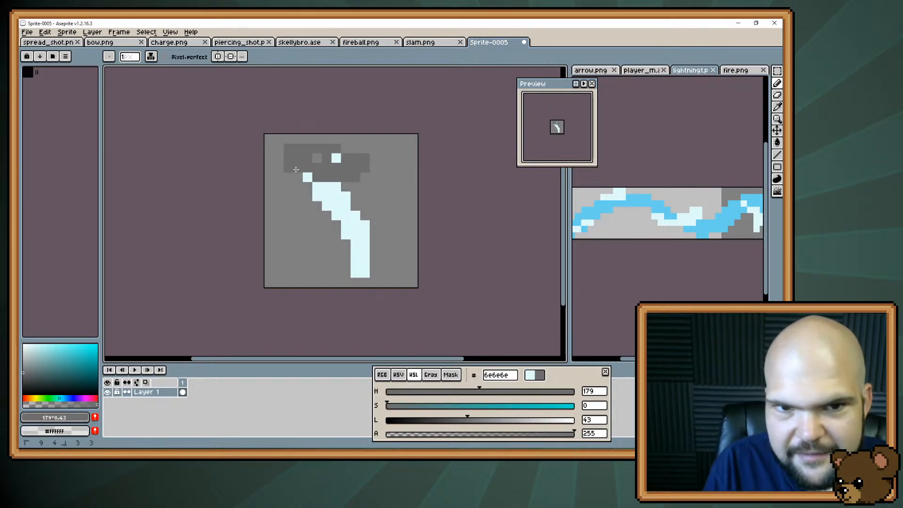
mouse_move(394, 158)
mouse_down()
mouse_move(346, 148)
mouse_move(346, 139)
mouse_move(308, 140)
mouse_up()
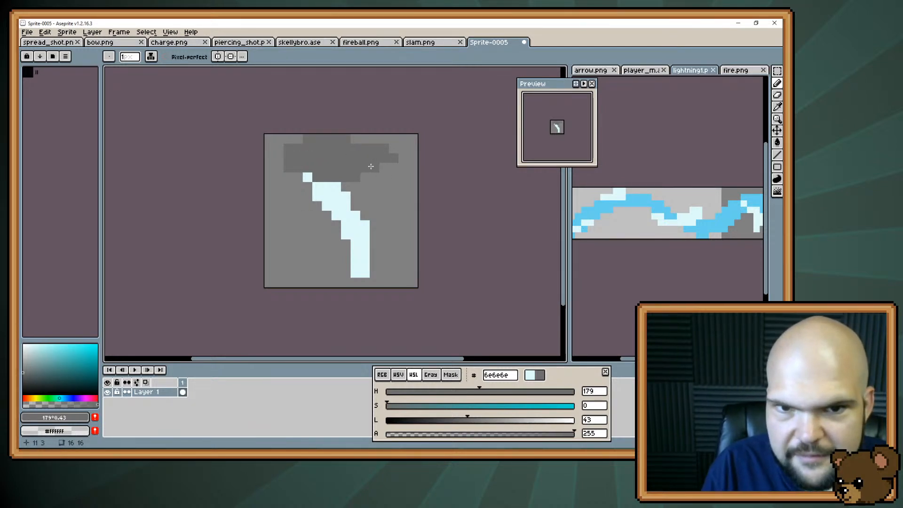
drag(374, 167, 384, 167)
key(i)
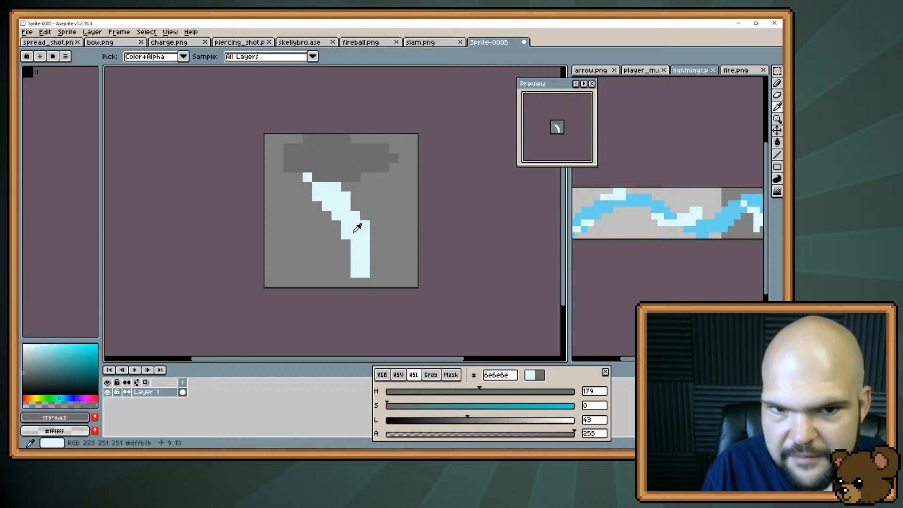
key(b)
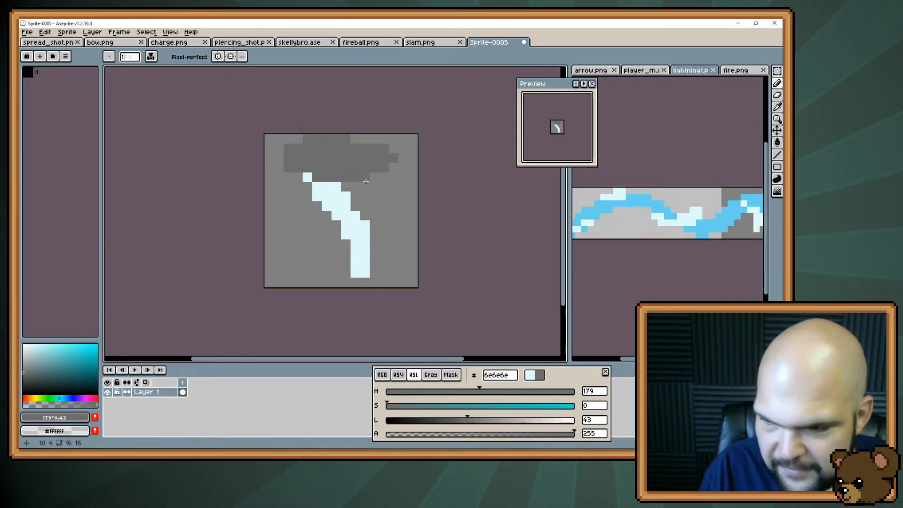
click(366, 182)
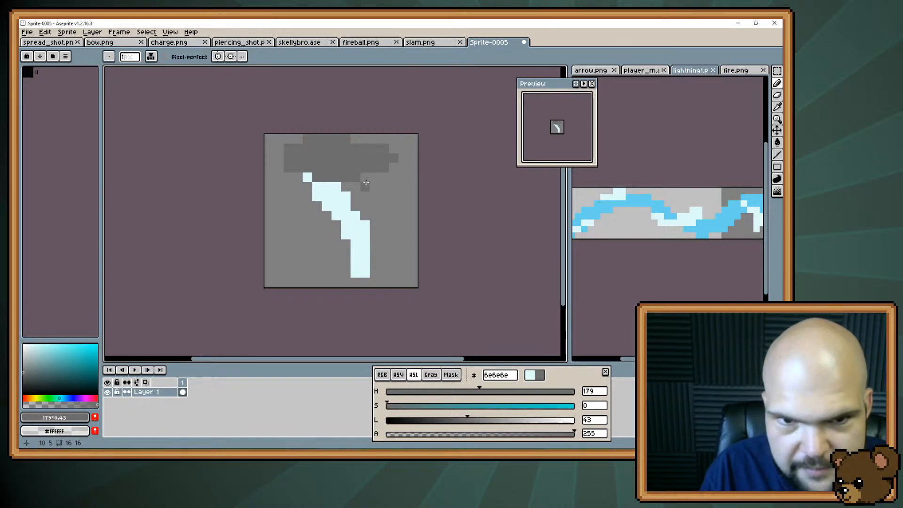
Sample #dffbfb from the bolt, thicken its right side and curve its lower end down-left to the canvas's bottom edge
alt+click(335, 206)
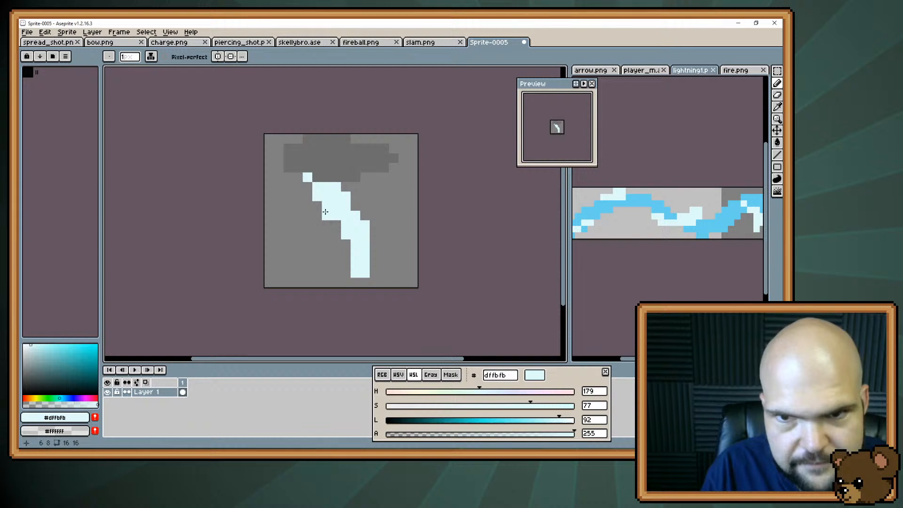
click(346, 187)
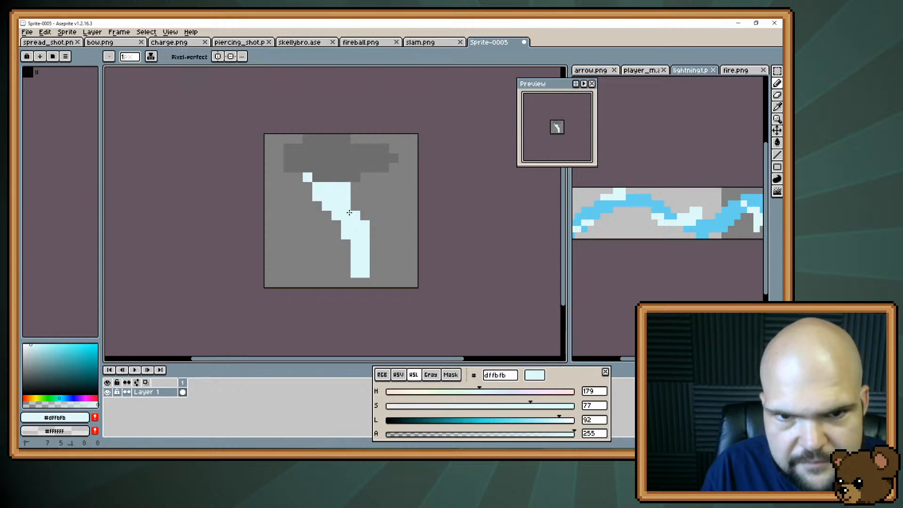
drag(356, 273, 336, 283)
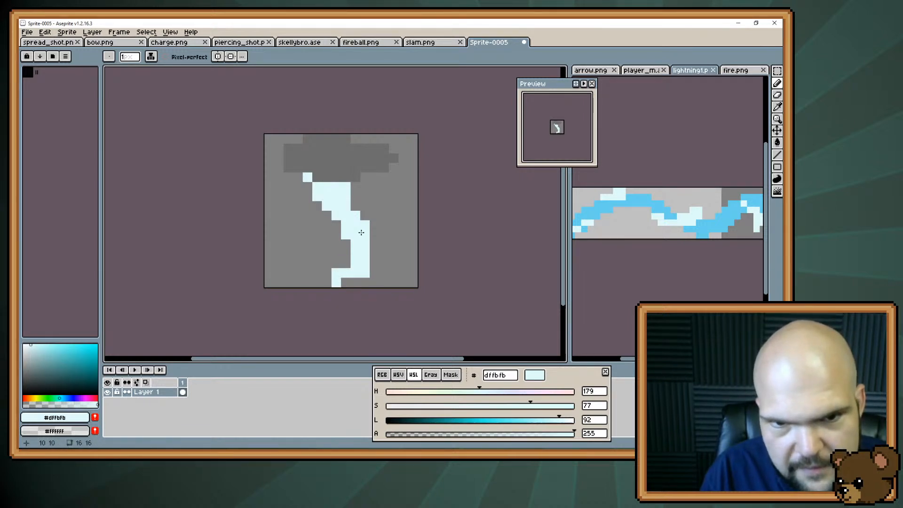
mouse_move(362, 233)
mouse_down()
mouse_move(365, 207)
mouse_move(346, 263)
mouse_move(327, 273)
mouse_move(341, 272)
mouse_up()
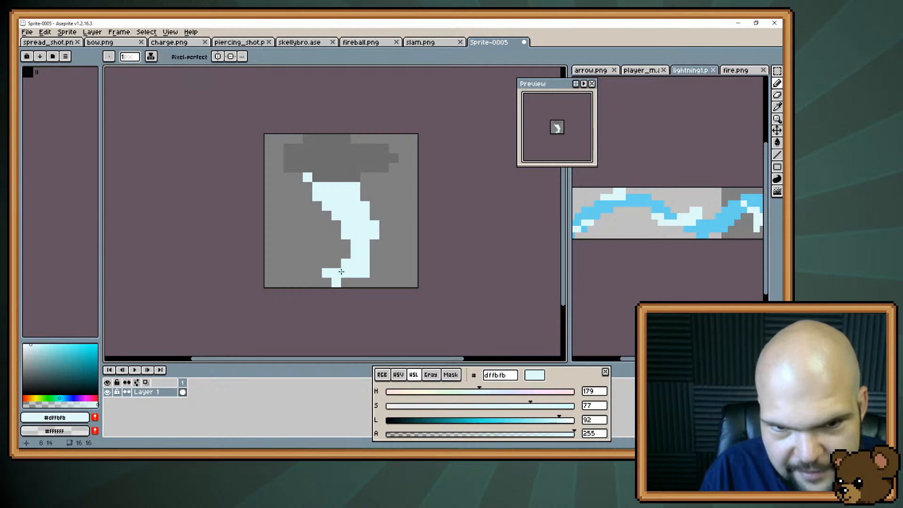
Erase the bolt's left side to thin it into a narrow curve, and add #dffbfb pixels at its upper-left end under the cloud
key(e)
mouse_move(317, 202)
mouse_down()
mouse_move(355, 244)
mouse_move(308, 197)
mouse_move(327, 224)
mouse_move(336, 187)
mouse_move(346, 216)
mouse_move(317, 215)
mouse_move(308, 254)
mouse_move(346, 225)
mouse_move(335, 263)
mouse_move(316, 273)
mouse_move(336, 282)
mouse_move(374, 263)
mouse_move(374, 205)
mouse_up()
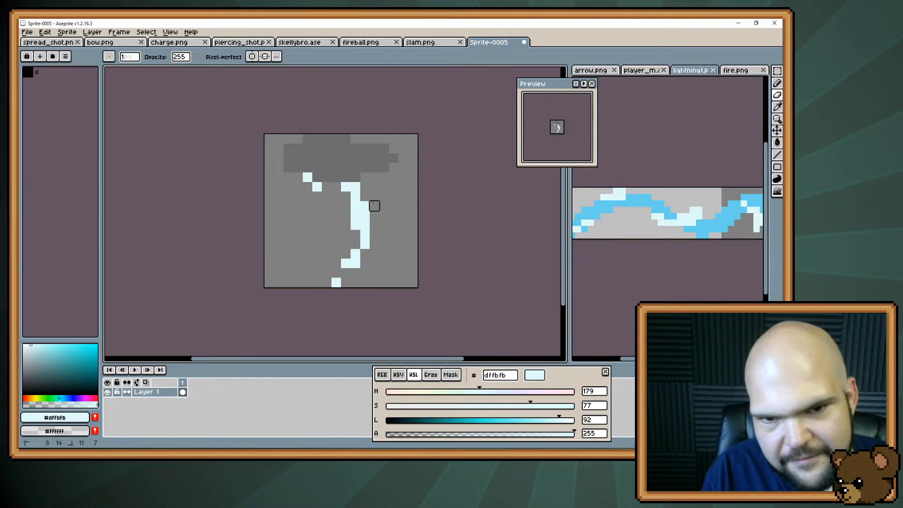
key(b)
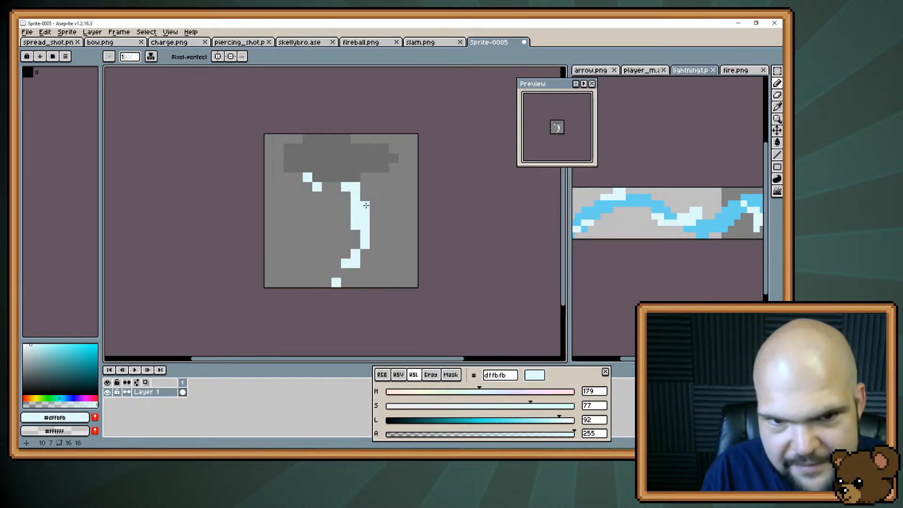
click(336, 187)
click(346, 197)
click(337, 207)
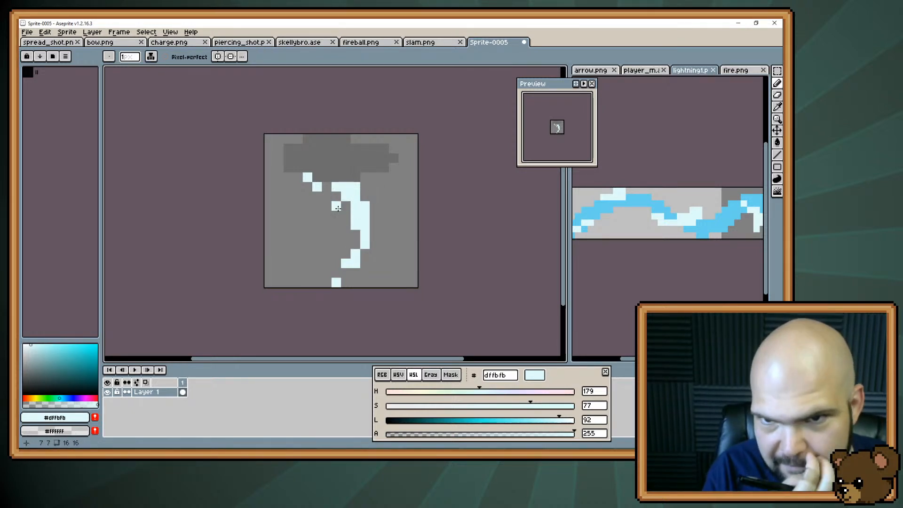
key(ctrl+z)
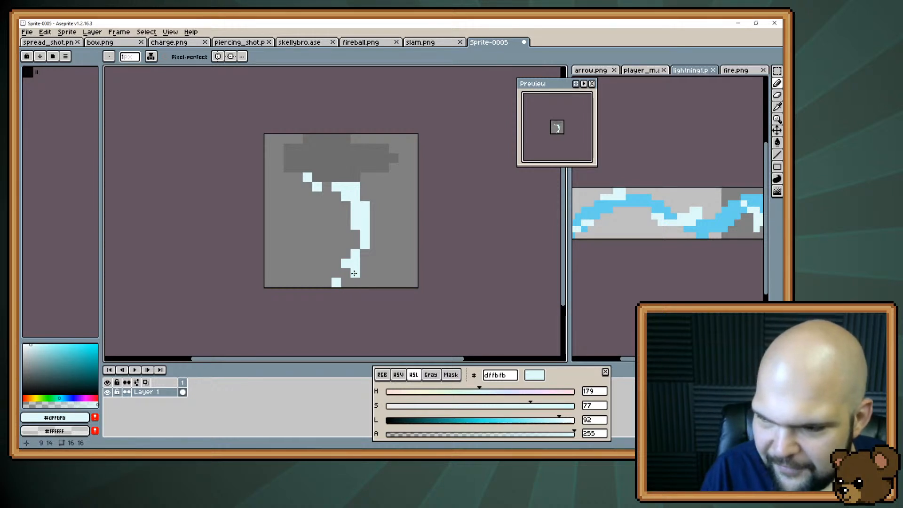
Erase the loose pixels at the bolt's bottom and upper left, and widen the right side of its bend with #dffbfb
key(e)
click(336, 283)
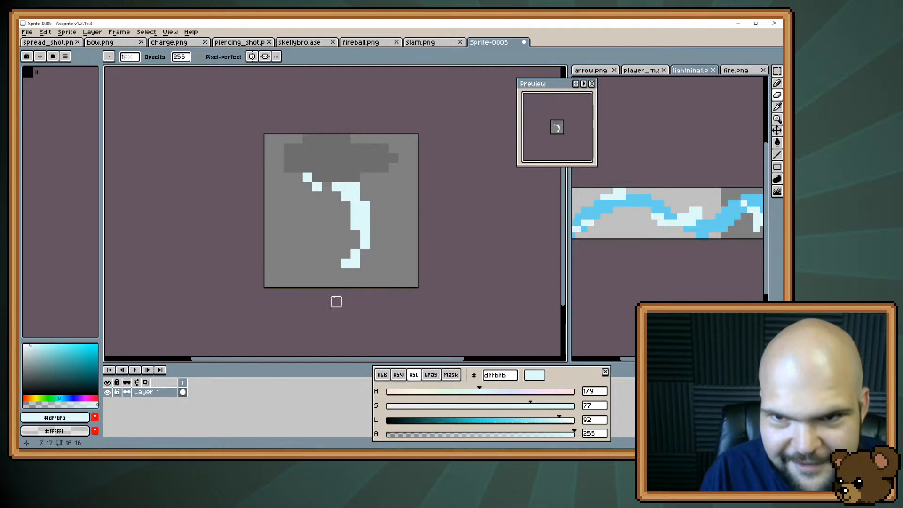
key(b)
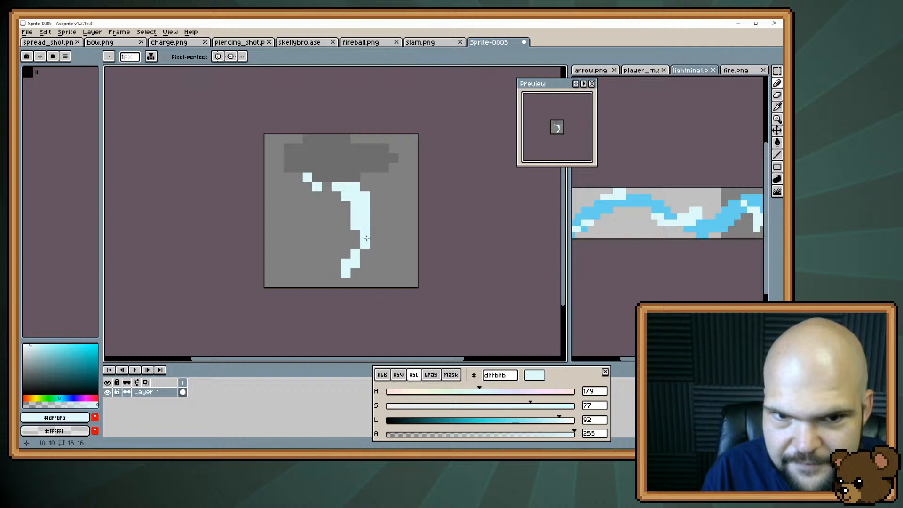
mouse_move(375, 225)
mouse_down()
mouse_move(375, 216)
mouse_move(375, 235)
mouse_up()
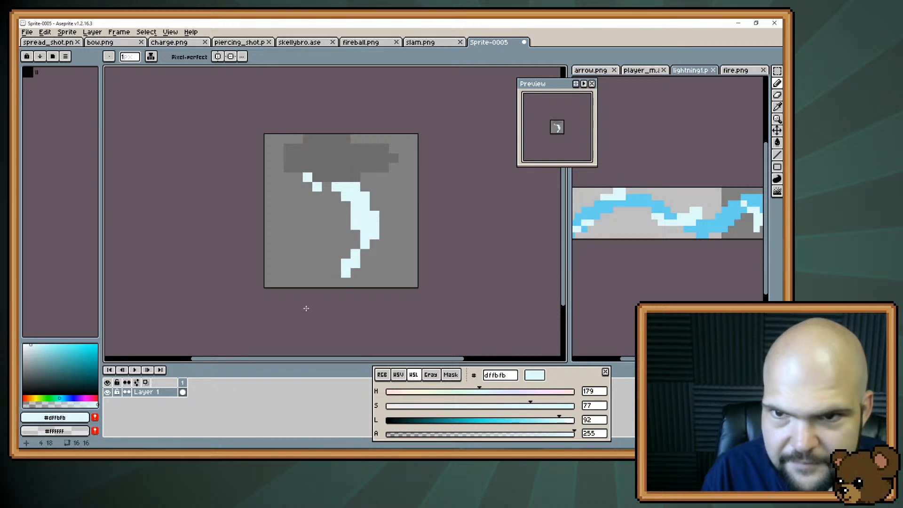
key(e)
drag(307, 177, 317, 187)
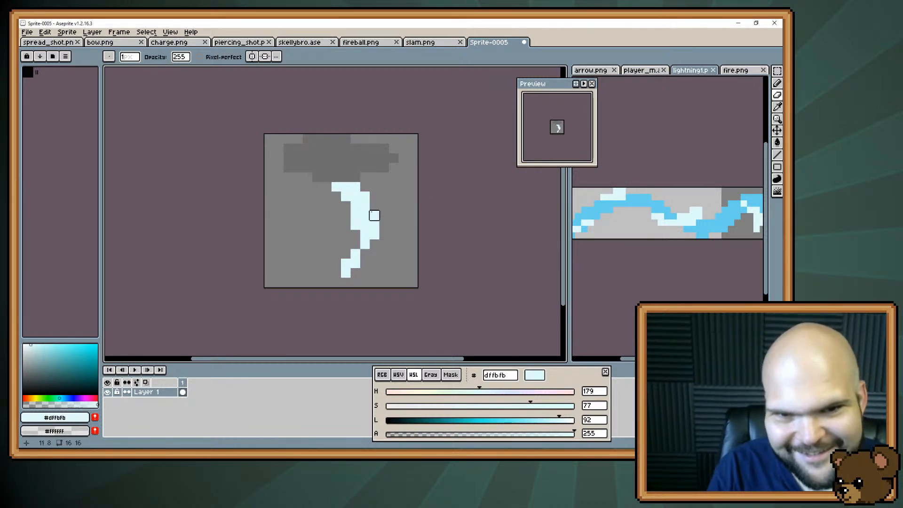
Sample #6e6e6e from the cloud and extend its top row to the right
alt+click(356, 153)
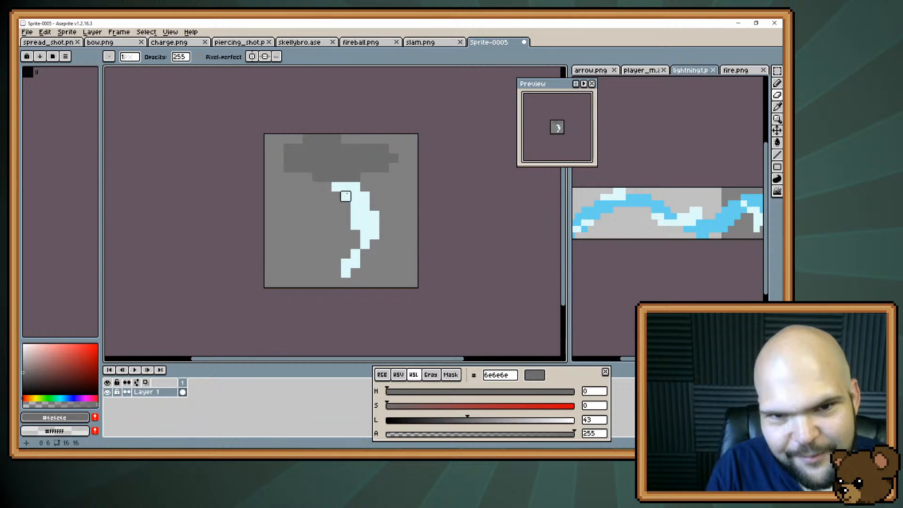
key(b)
drag(356, 138, 347, 139)
click(364, 140)
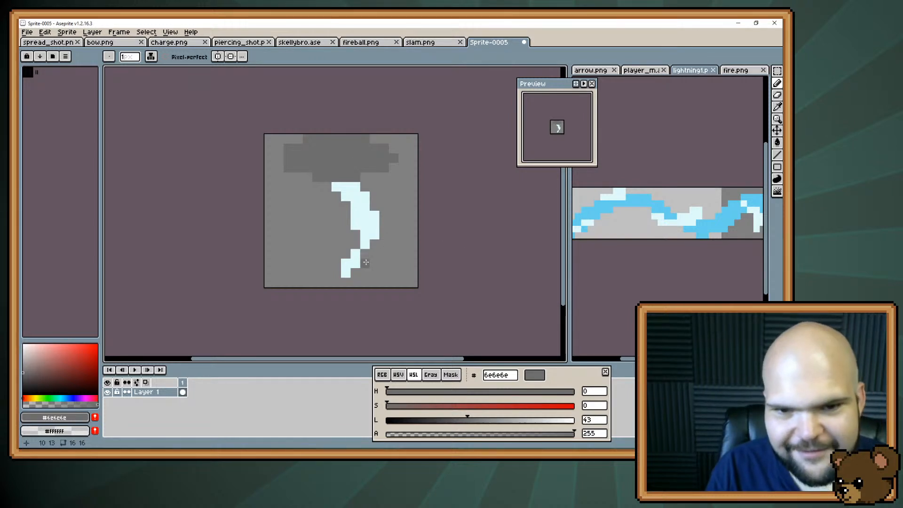
Erase one pixel from the left of the bolt's lower tail and add two #dffbfb pixels below the right side of its bend
key(e)
click(345, 262)
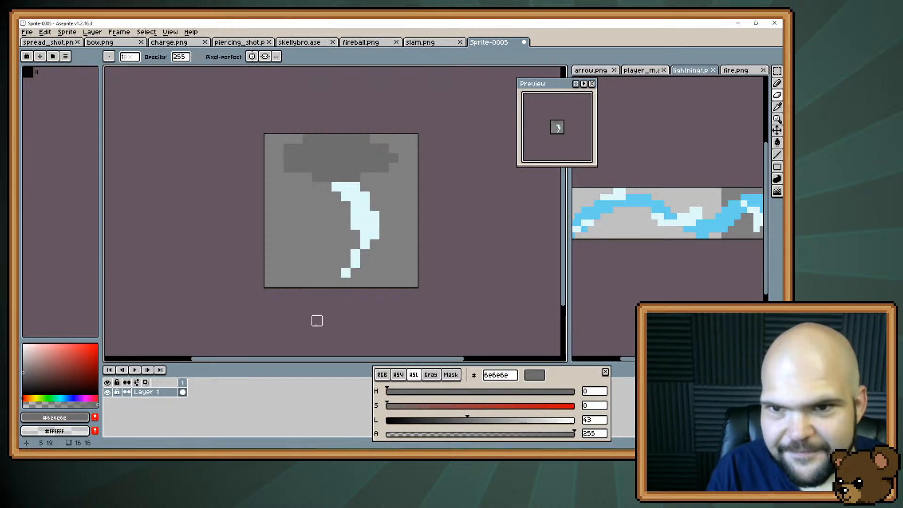
alt+click(365, 245)
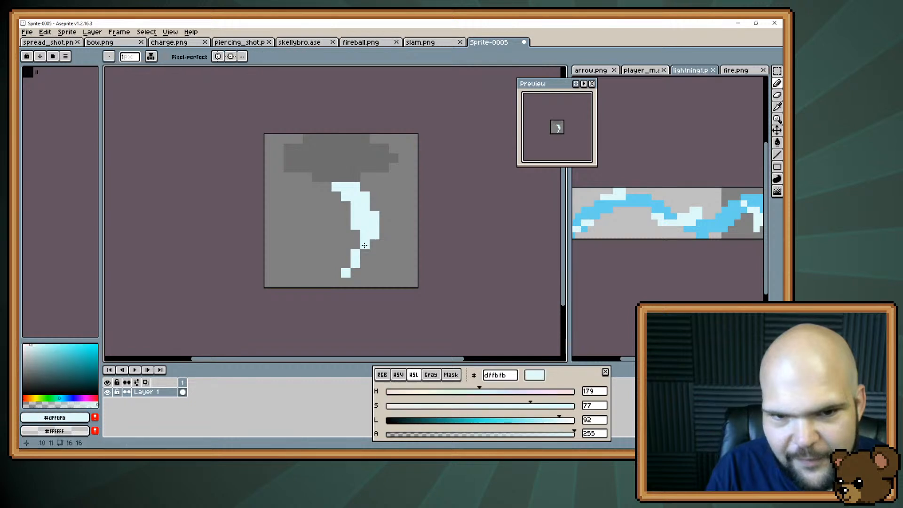
click(365, 254)
click(372, 242)
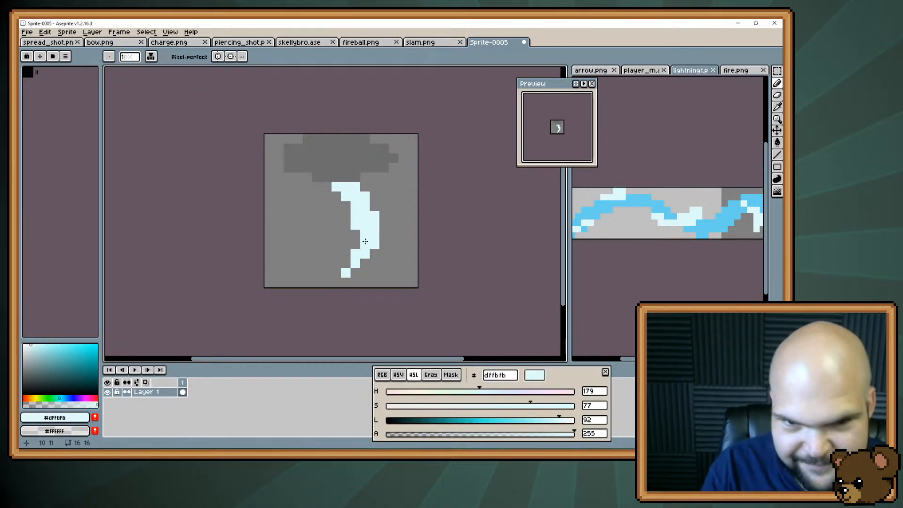
Smooth the bolt's inner curve by filling its tail and erasing one inner pixel, and try a one-pixel extension at its lower-left tip
click(346, 264)
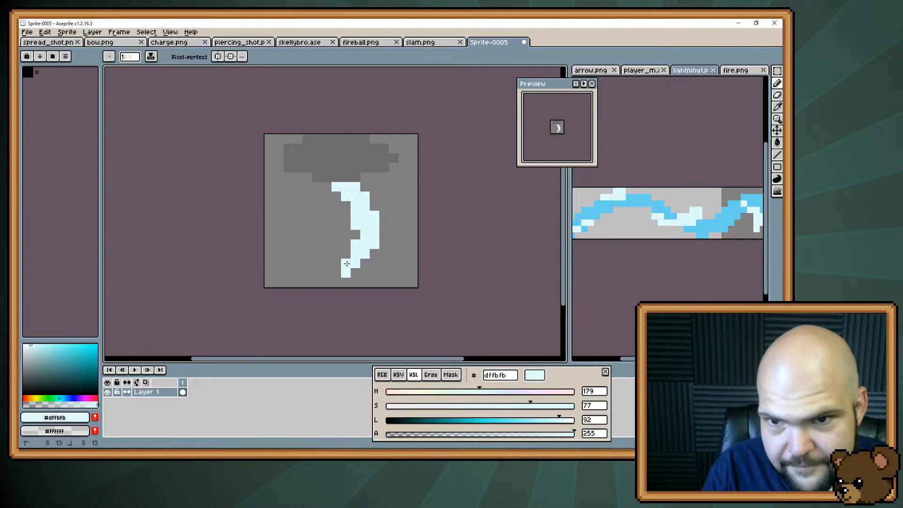
key(e)
click(355, 225)
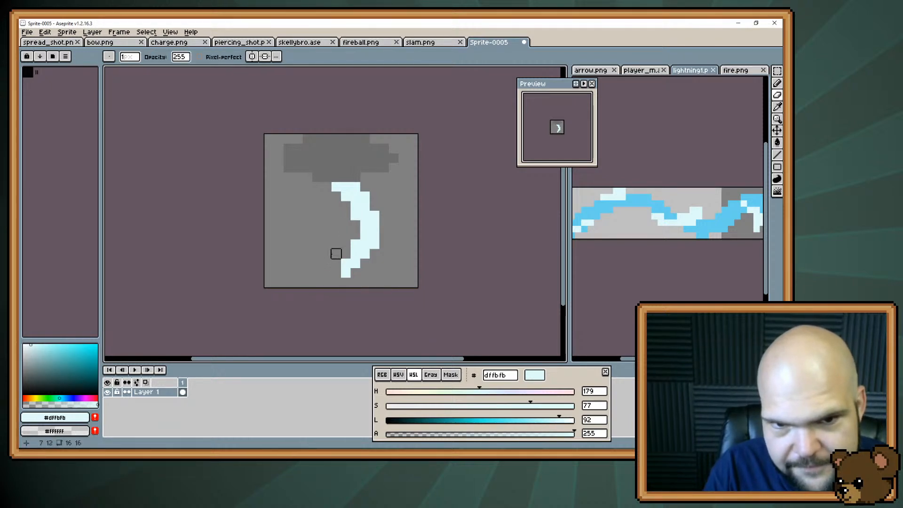
key(b)
click(336, 273)
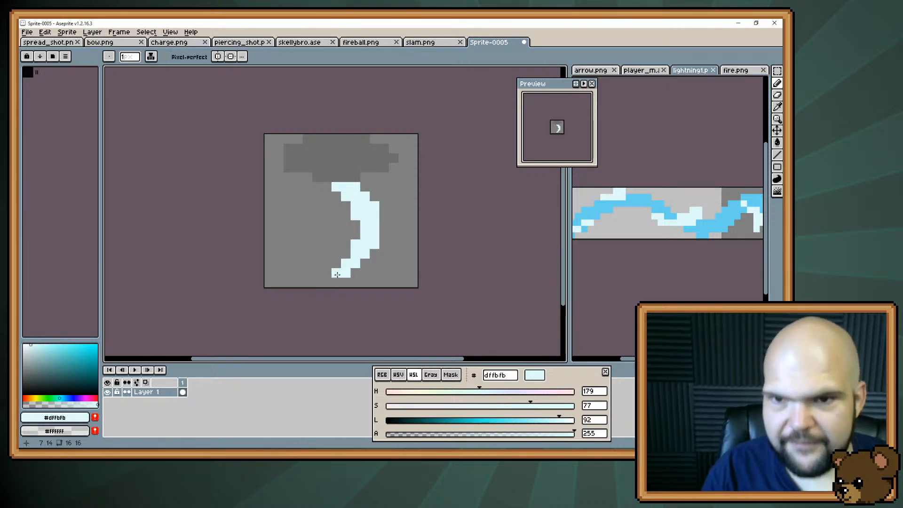
key(ctrl+z)
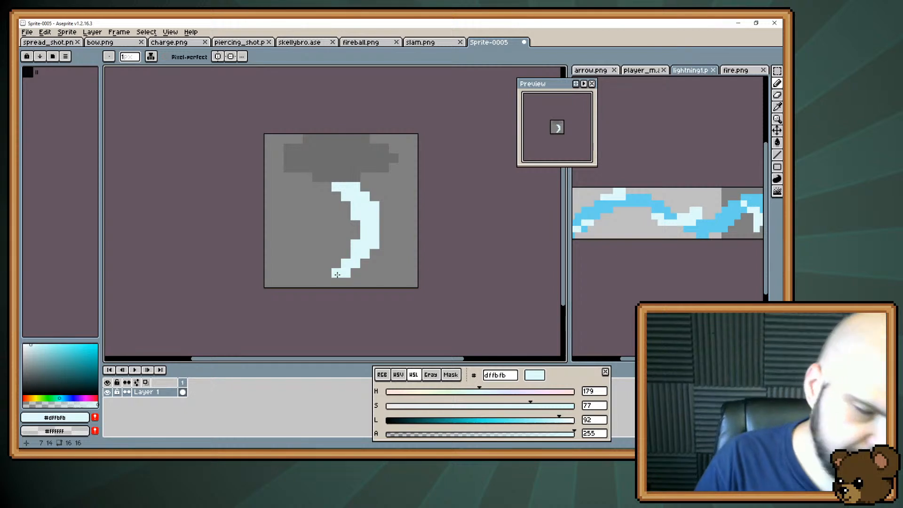
Erase the bolt below its top two rows, and draw a #dffbfb stroke down its right side plus a small separate patch at lower left
key(e)
mouse_move(373, 203)
mouse_down()
mouse_move(346, 215)
mouse_move(346, 254)
mouse_move(383, 234)
mouse_up()
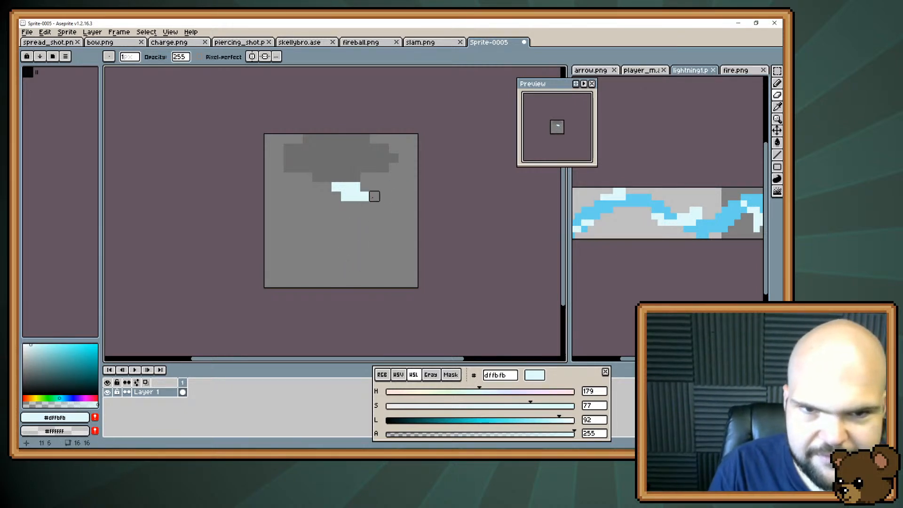
key(b)
mouse_move(365, 177)
mouse_down()
mouse_move(366, 227)
mouse_move(366, 208)
mouse_move(374, 235)
mouse_up()
drag(347, 254, 331, 258)
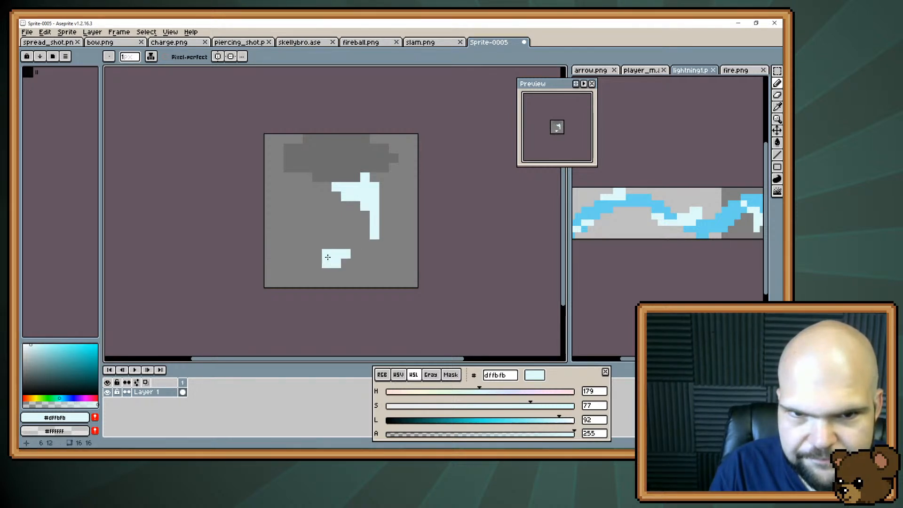
Clear the whole canvas and draw a short #dffbfb diagonal stroke down-right from the upper left, about 5 × 4 pixels
key(Delete)
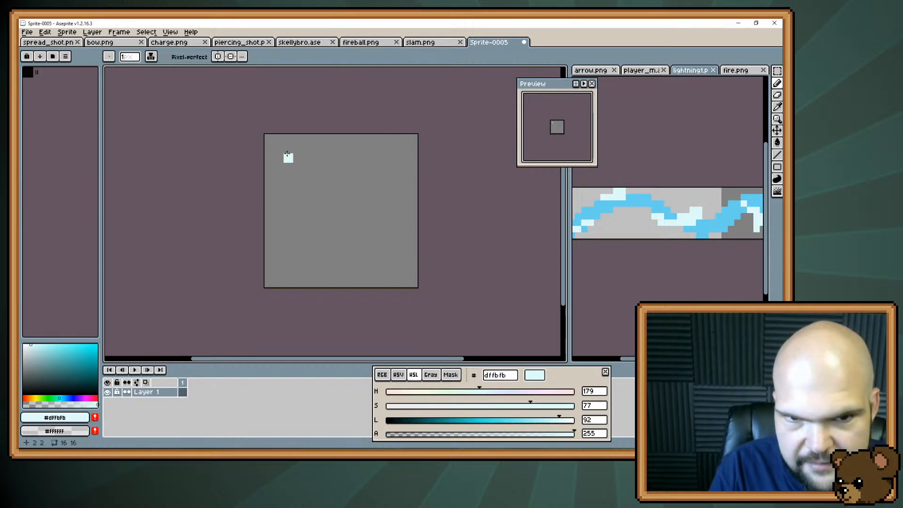
drag(287, 155, 327, 187)
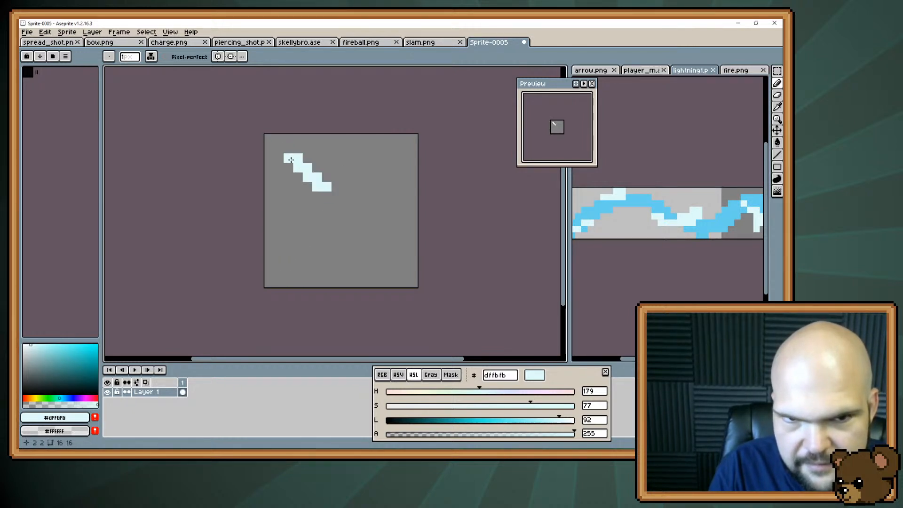
Set the drawing colour to off-white #f7f7ed with hue 58, saturation 40 and lightness 95
click(571, 421)
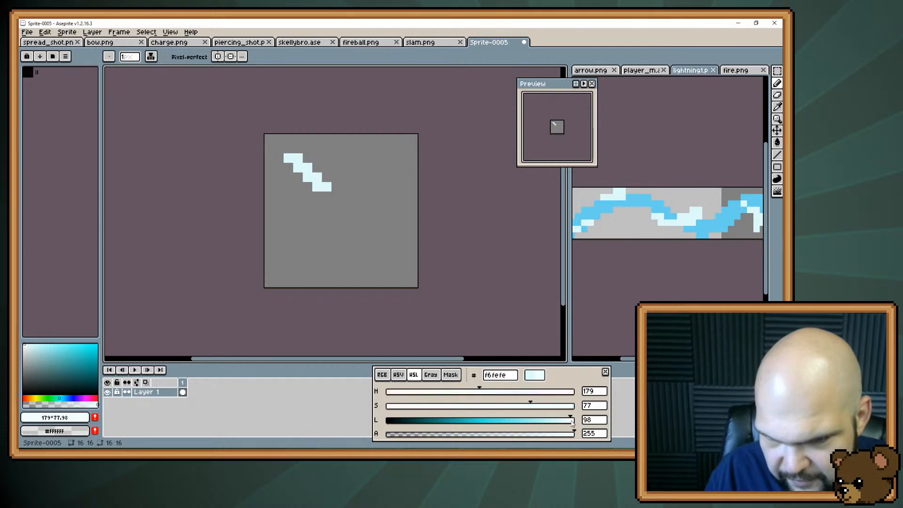
click(572, 422)
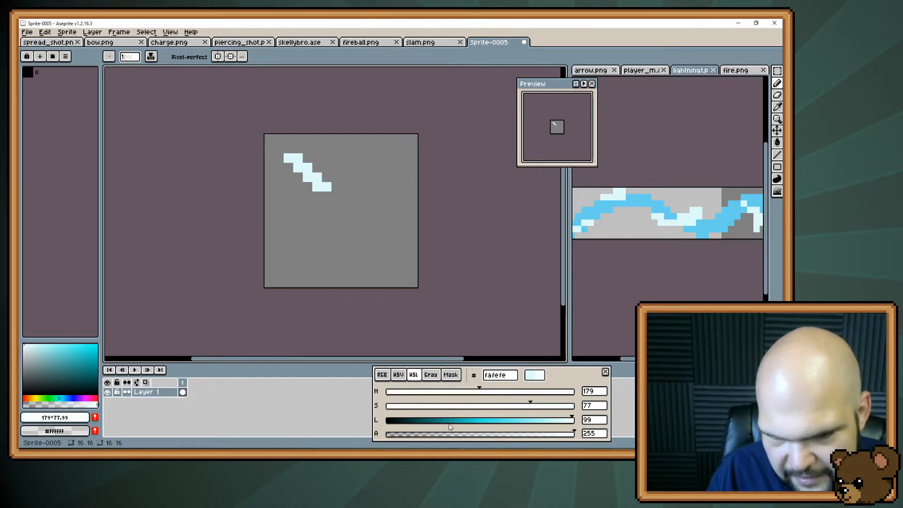
drag(418, 422, 564, 421)
click(418, 395)
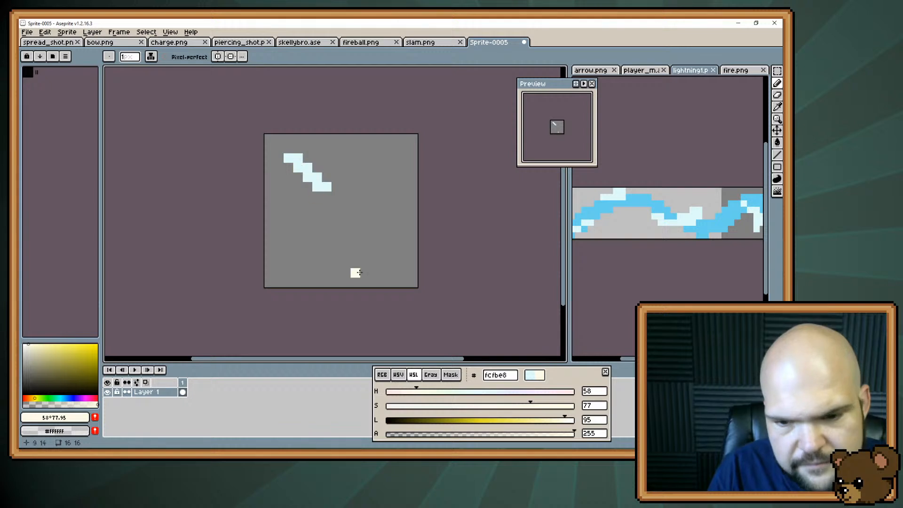
drag(533, 407, 463, 409)
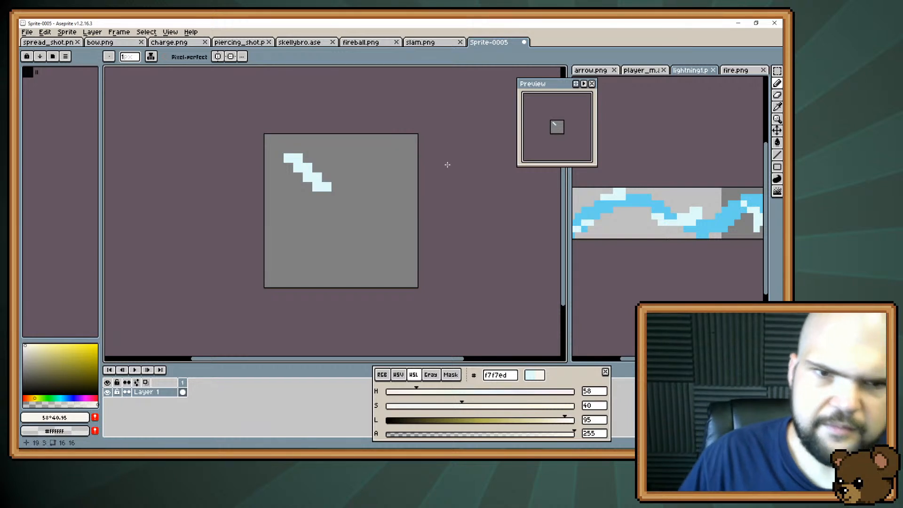
Try a #f7f7ed bolt: recolour the diagonal stroke, extend it toward the lower right, thicken it and add several side branches
click(345, 188)
drag(327, 188, 287, 158)
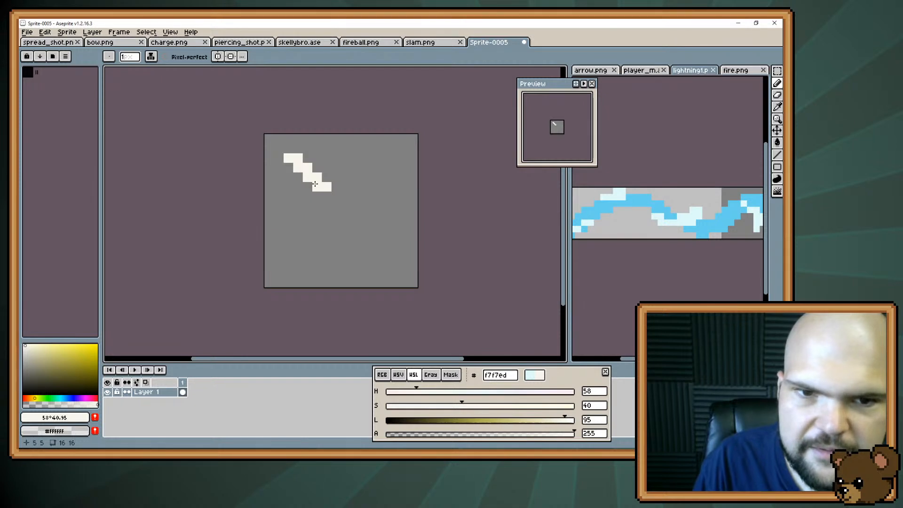
drag(315, 184, 349, 214)
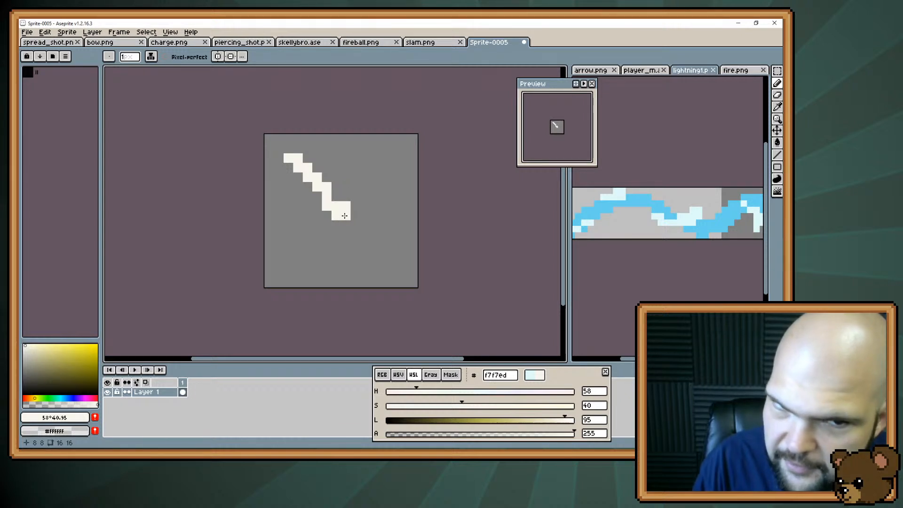
mouse_move(345, 214)
mouse_down()
mouse_move(345, 263)
mouse_move(372, 170)
mouse_move(346, 196)
mouse_move(326, 176)
mouse_move(336, 179)
mouse_up()
mouse_move(356, 235)
mouse_down()
mouse_move(347, 205)
mouse_move(355, 230)
mouse_move(291, 208)
mouse_move(331, 214)
mouse_up()
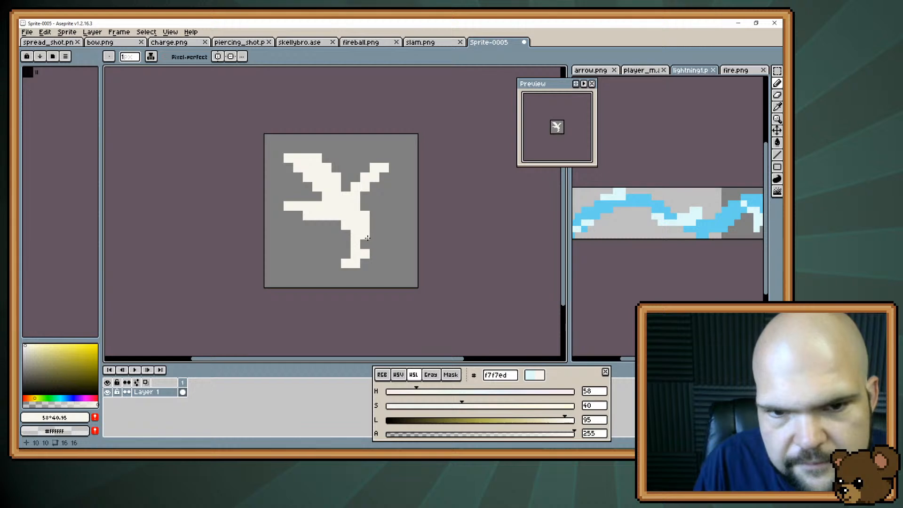
drag(375, 233, 396, 225)
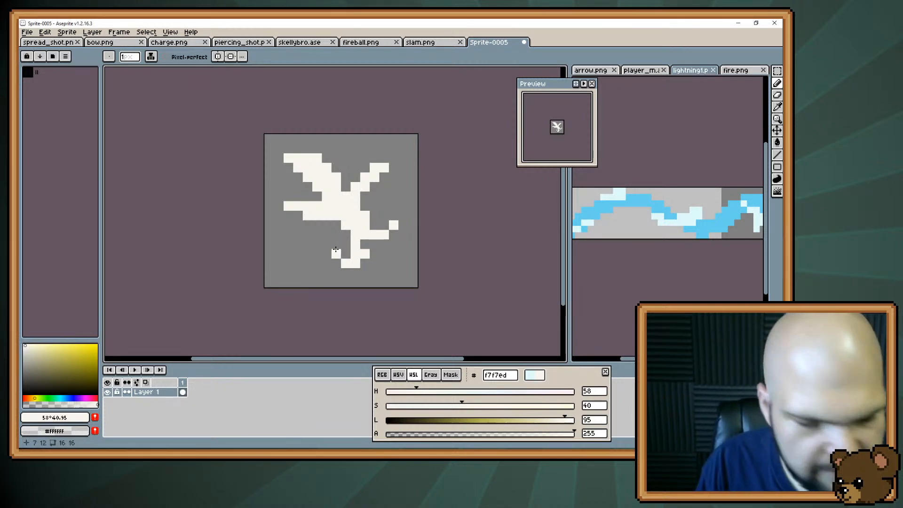
Undo the off-white bolt and the earlier redraws, back to the branching blue lightning design with pale accents
key(ctrl+z)
key(ctrl+z)
key(ctrl+z)
key(ctrl+z)
key(ctrl+z)
key(ctrl+z)
key(ctrl+z)
key(ctrl+z)
key(ctrl+z)
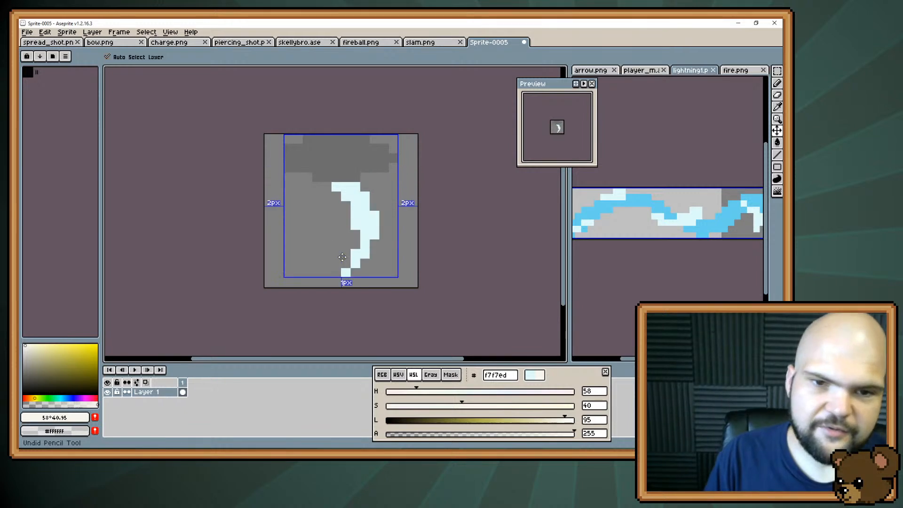
key(ctrl+z)
key(ctrl+z)
key(ctrl+z)
key(ctrl+z)
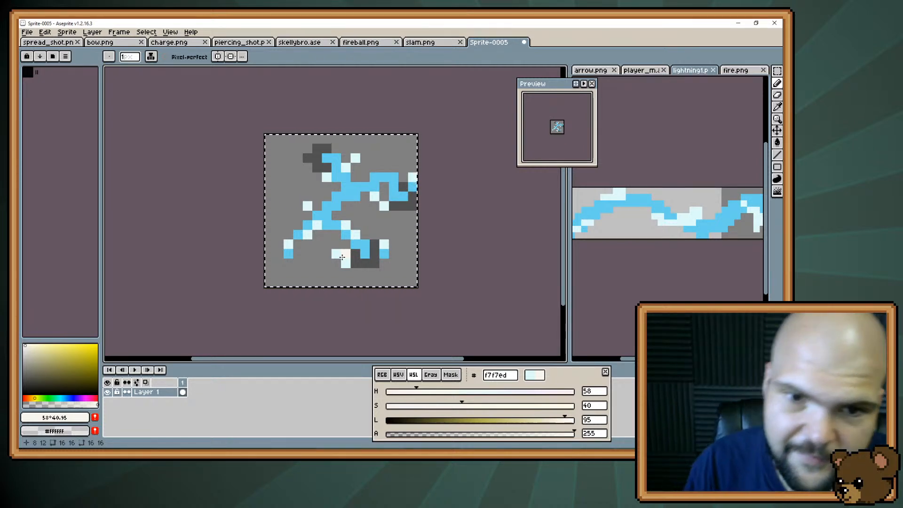
Try a single #dffbfb highlight pixel at the centre of the blue bolt
key(alt)
alt+click(375, 191)
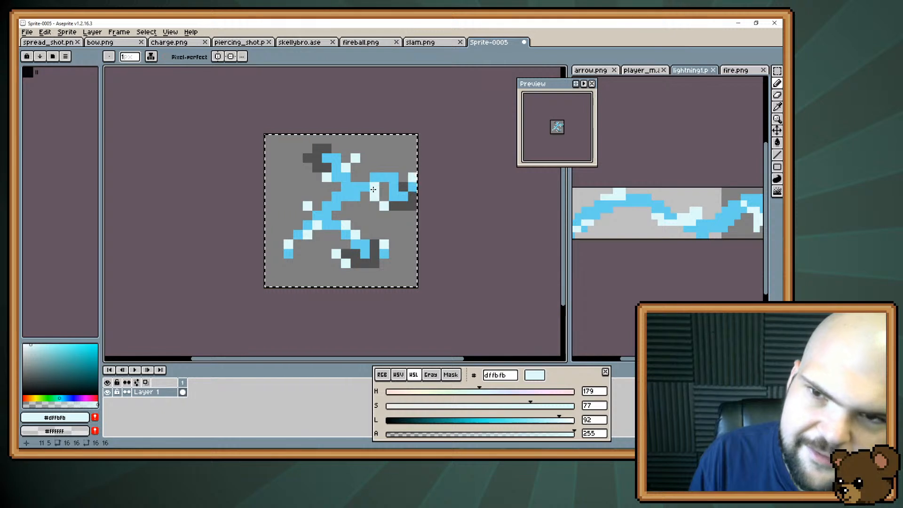
click(348, 193)
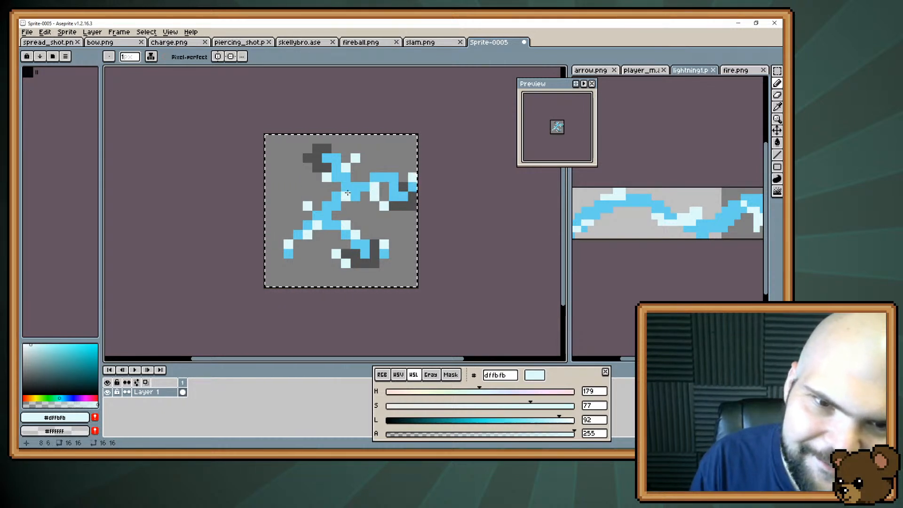
key(ctrl+z)
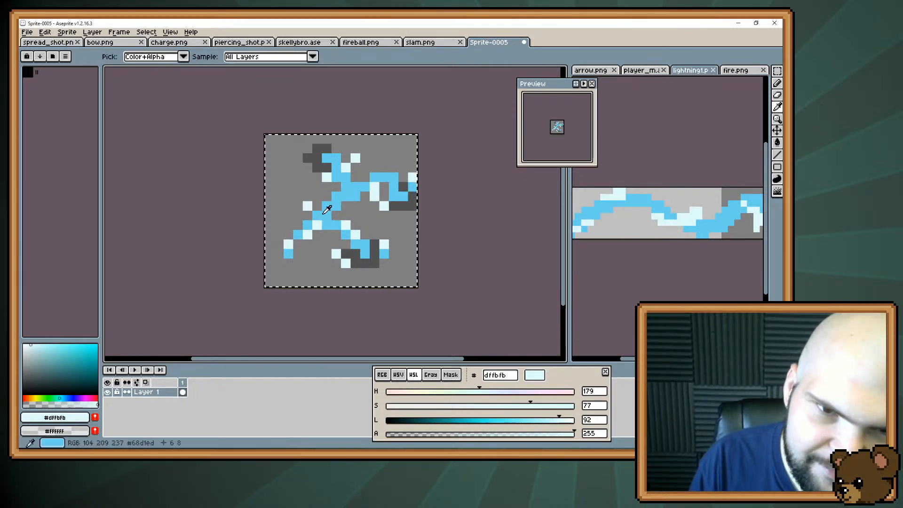
Thicken the bolt's main diagonal and the top of its upper-right branch with #68d1ed, sampled from the bolt
alt+click(298, 233)
drag(297, 233, 334, 198)
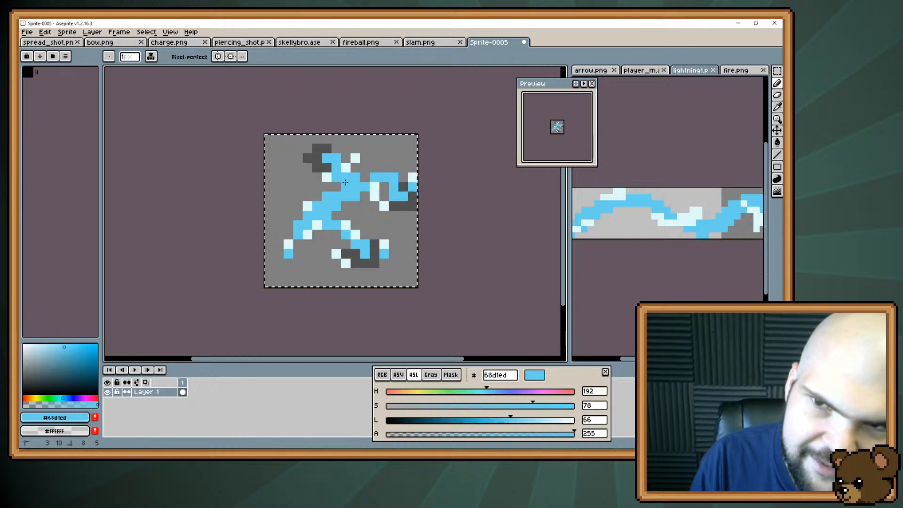
drag(363, 168, 386, 168)
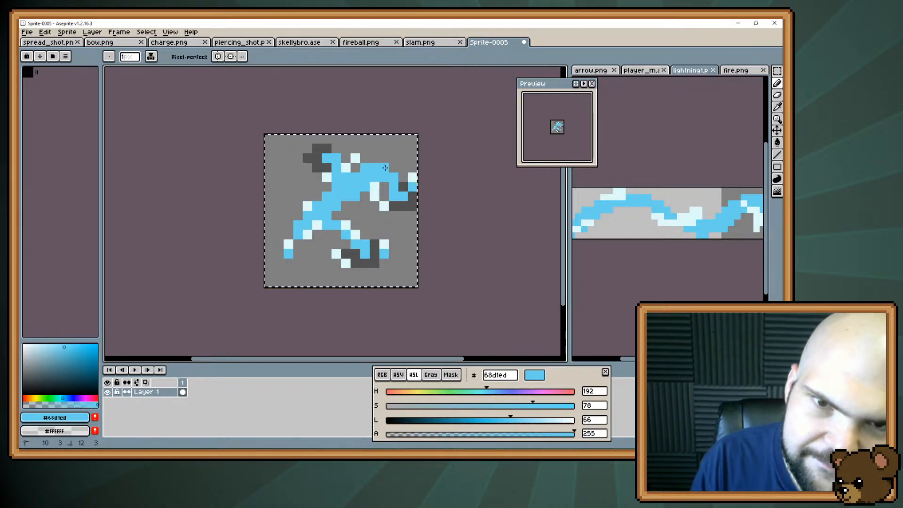
click(319, 244)
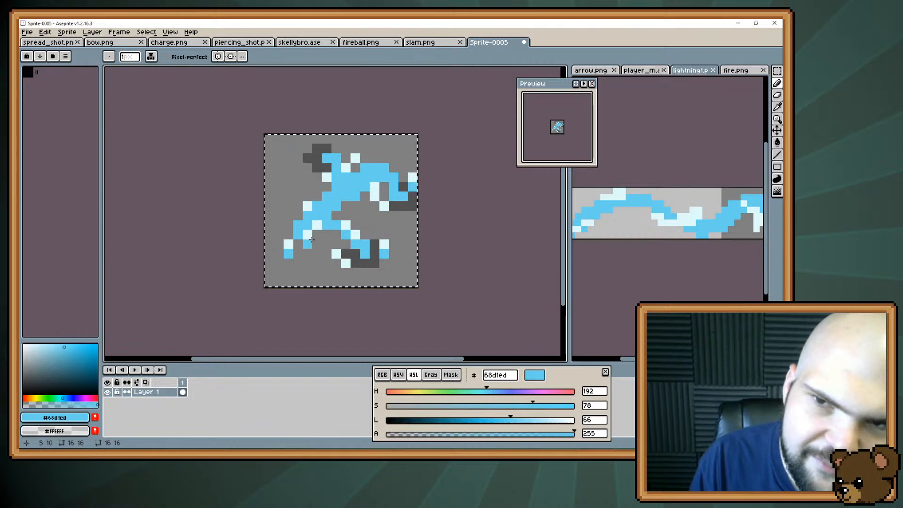
click(325, 262)
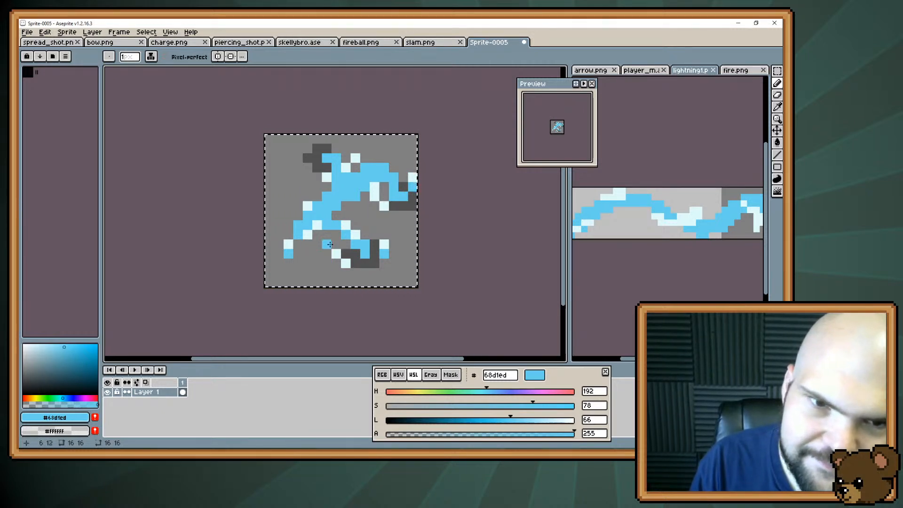
Add #dffbfb accent pixels left of the bolt's middle and under its centre, and erase the loose pale pixel above it
alt+click(308, 206)
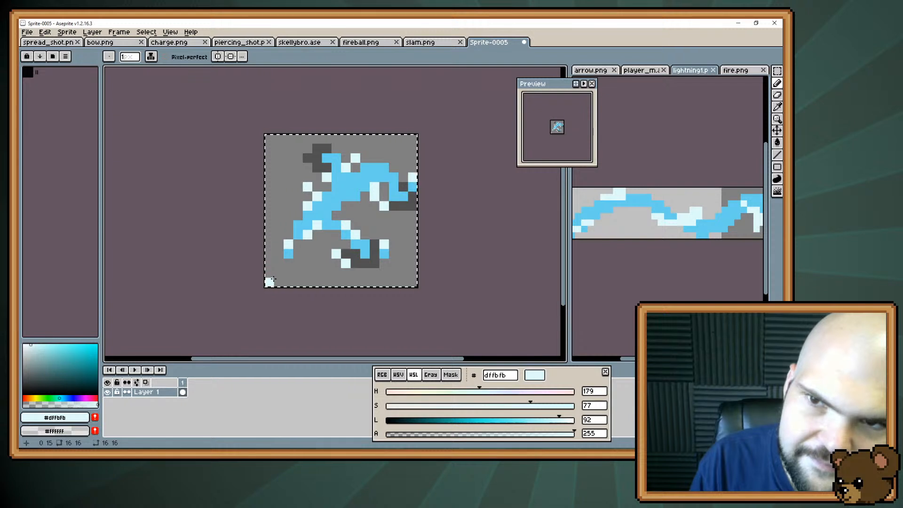
drag(348, 198, 359, 208)
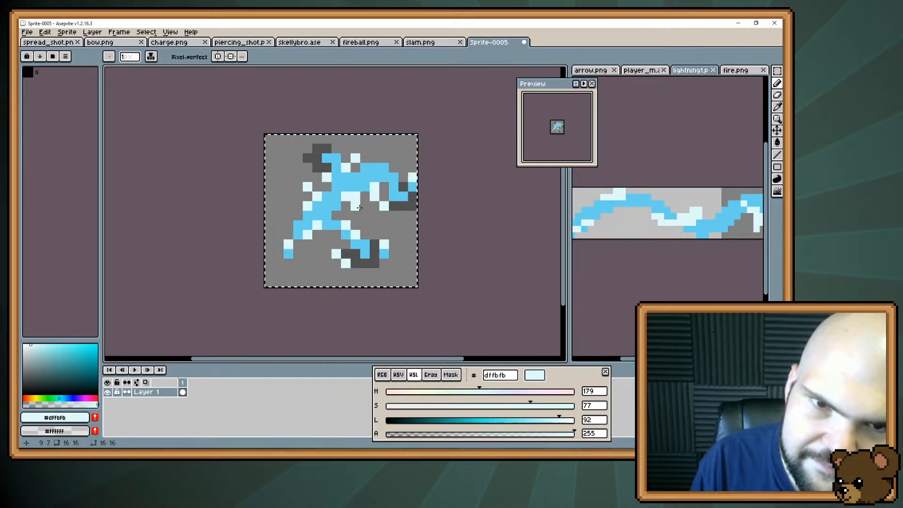
click(332, 242)
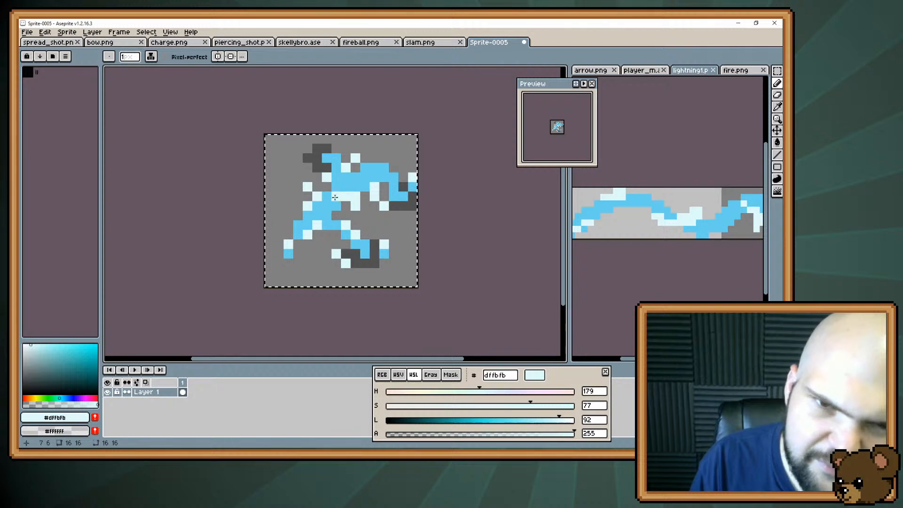
alt+click(365, 157)
click(356, 158)
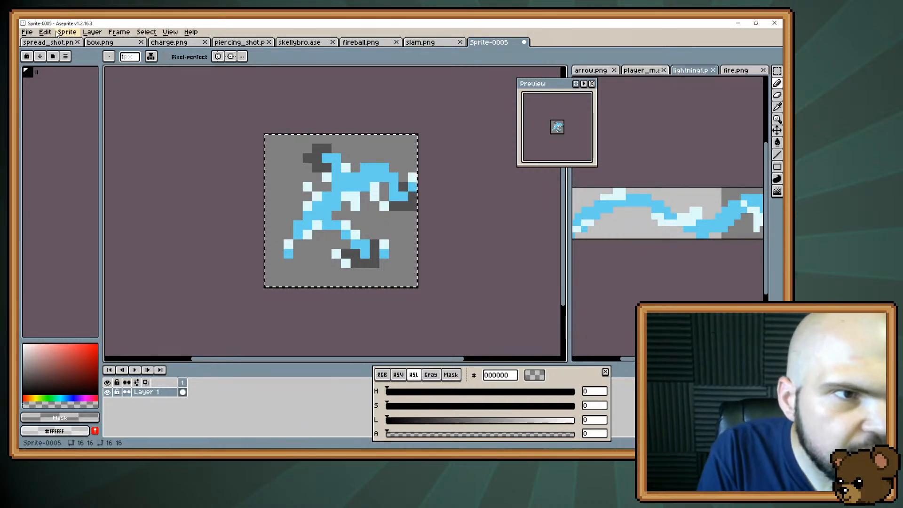
click(47, 32)
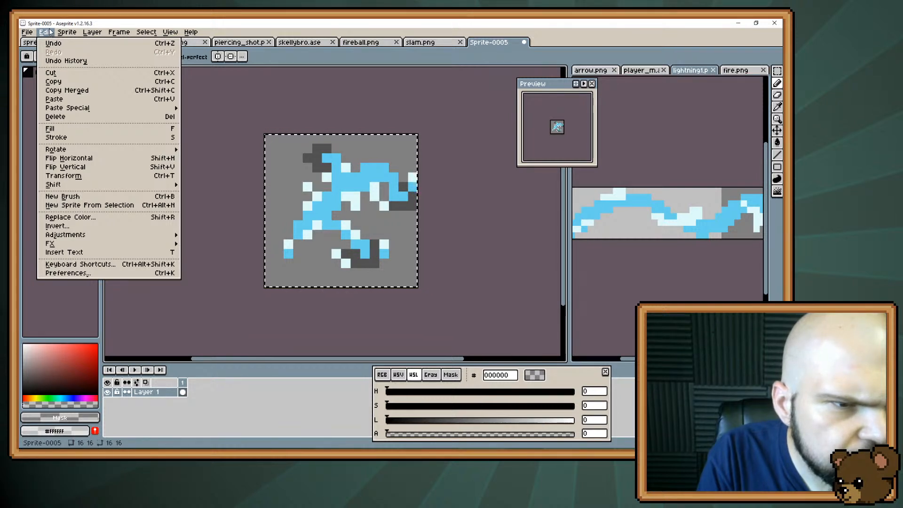
alt+click(376, 248)
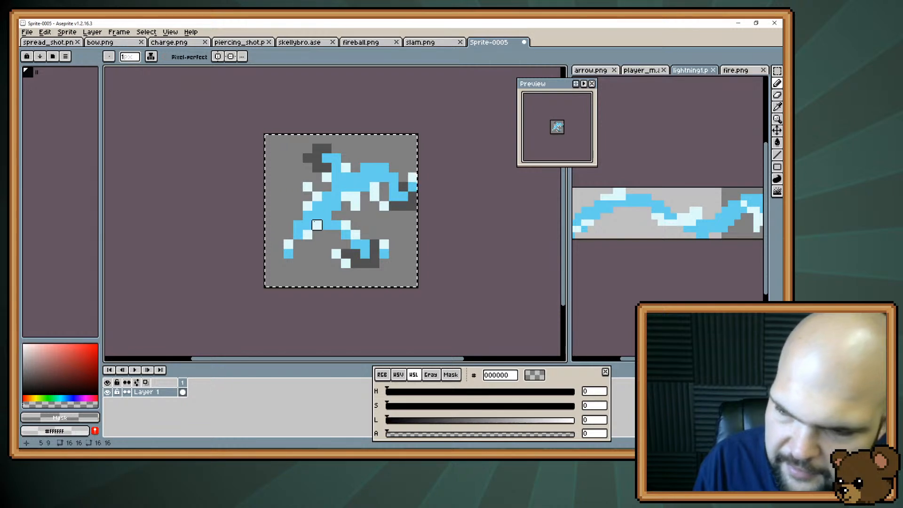
alt+click(336, 196)
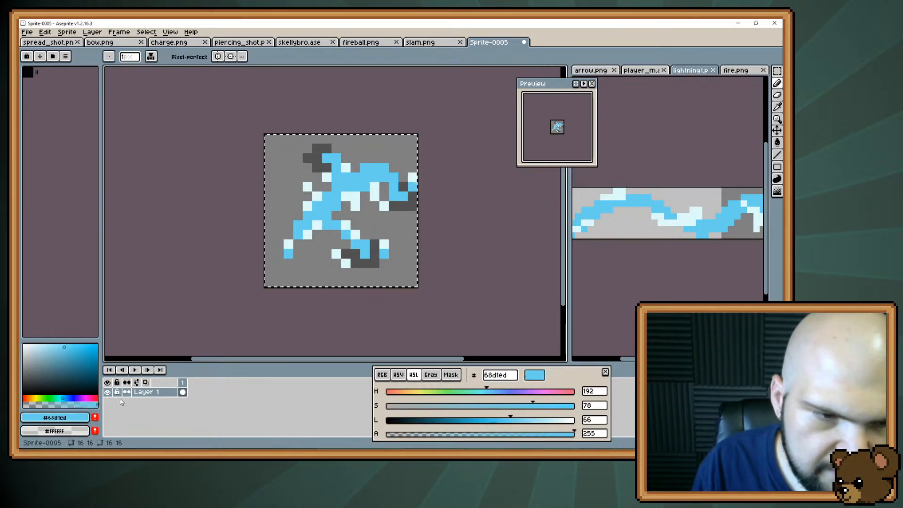
drag(473, 390, 509, 390)
key(g)
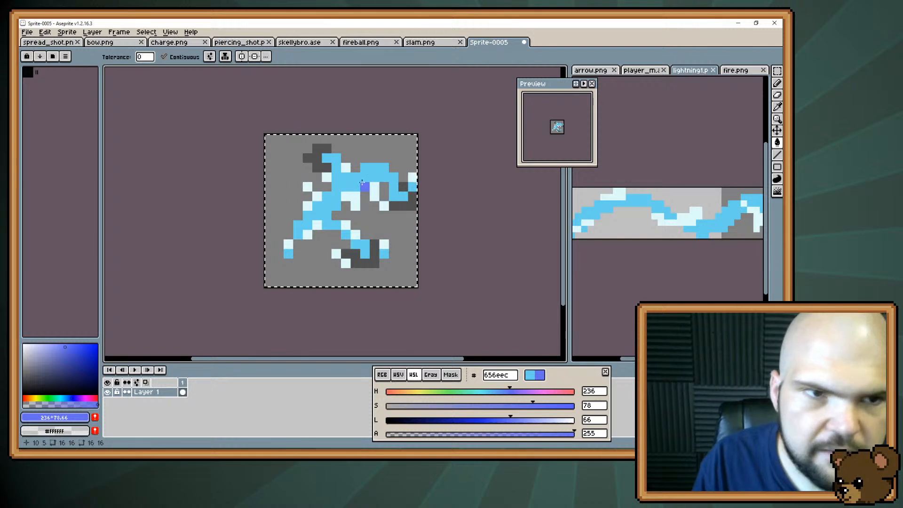
alt+click(299, 229)
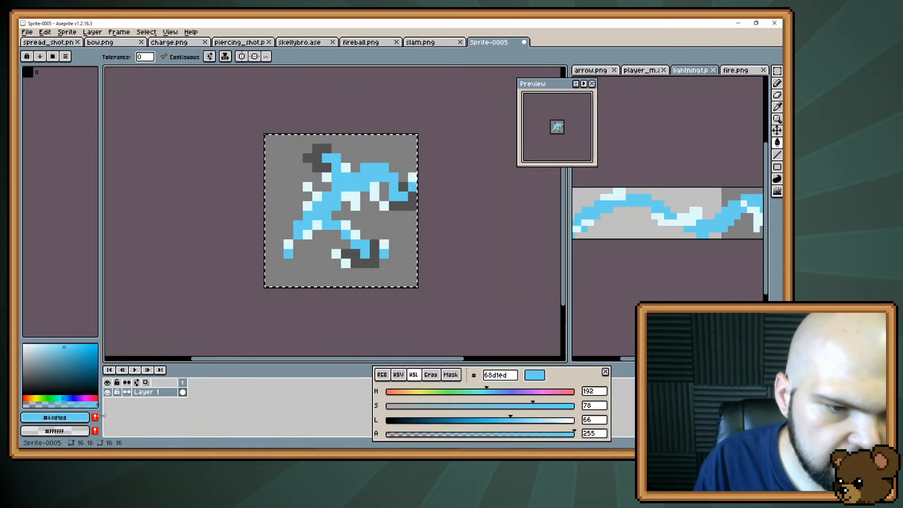
Add the bolt's #68d1ed to the palette and recolour all blue pixels, including unconnected ones, to purple #ab65ec
click(95, 417)
drag(493, 391, 528, 391)
click(351, 183)
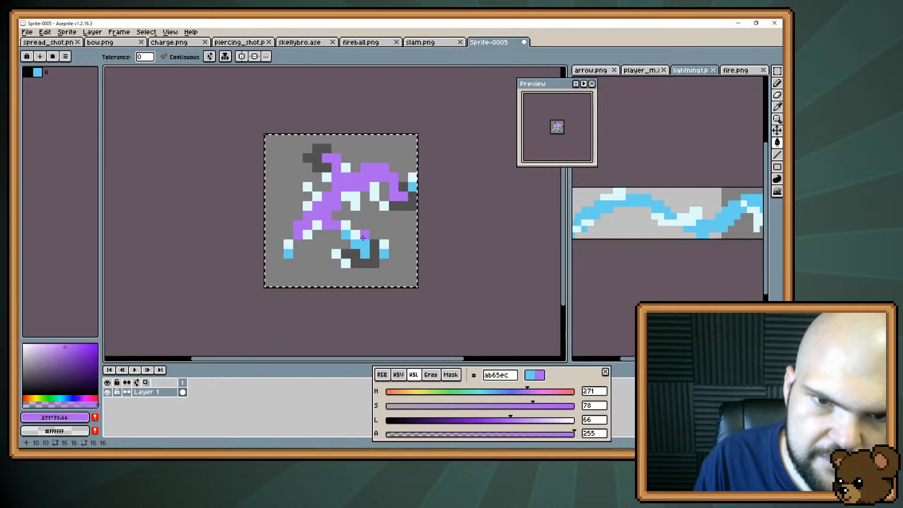
click(165, 56)
click(354, 232)
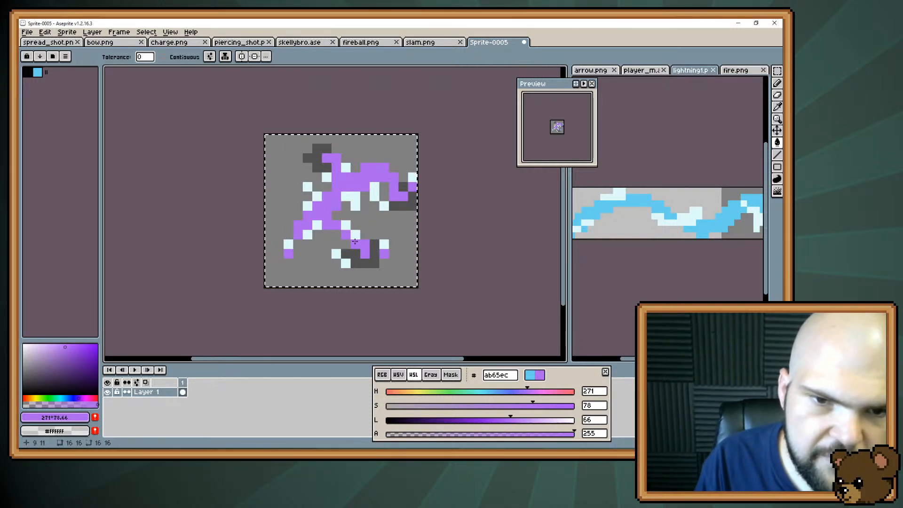
Sample the pale accent colour #dffbfb and add it to the palette
alt+click(347, 227)
click(363, 254)
key(ctrl+z)
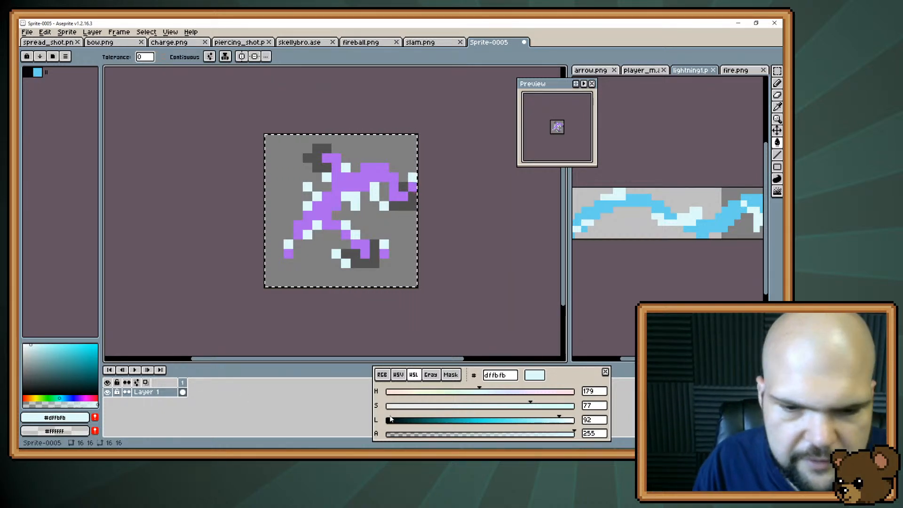
click(94, 418)
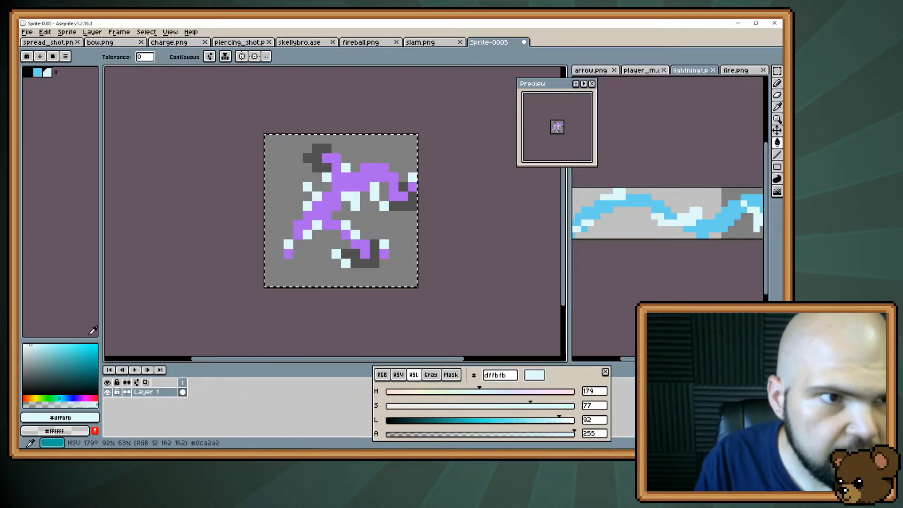
Recolour all pale accent pixels to #68d1ed and all purple bolt pixels to #dffbfb
click(38, 73)
click(355, 205)
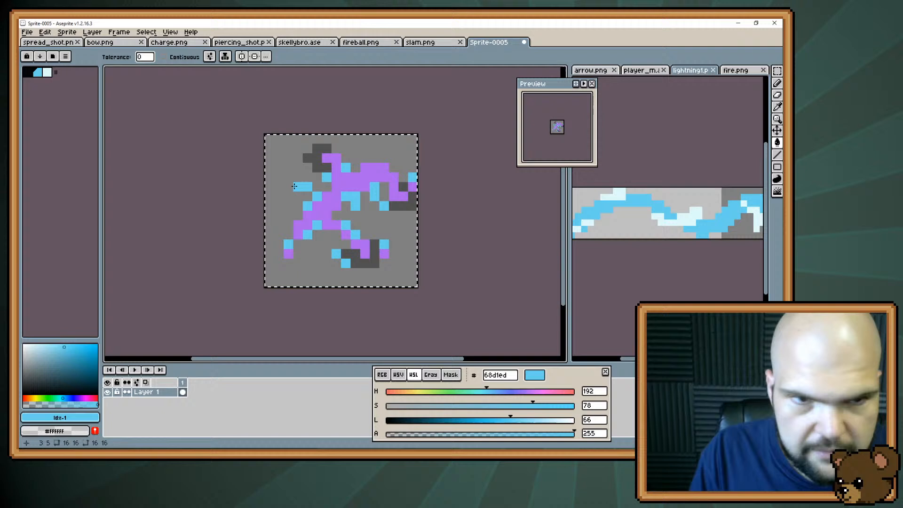
click(47, 73)
click(339, 193)
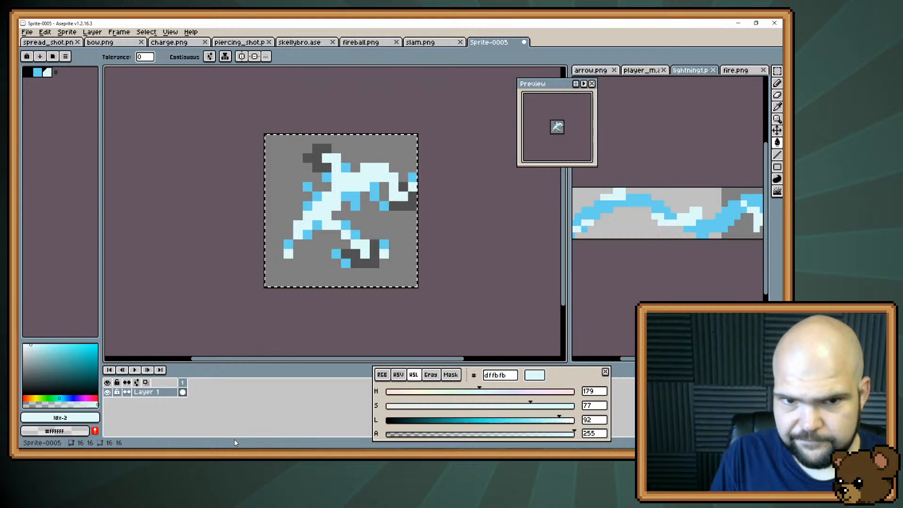
key(b)
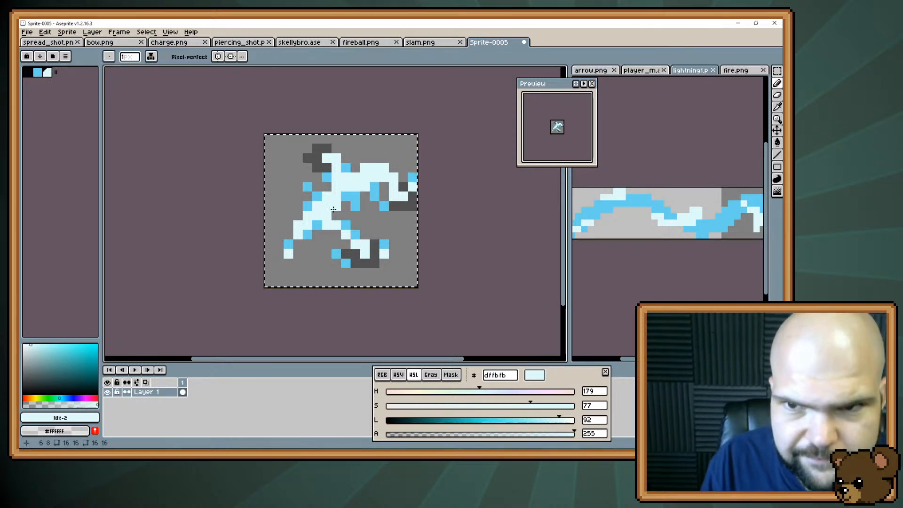
key(e)
click(301, 186)
key(ctrl+z)
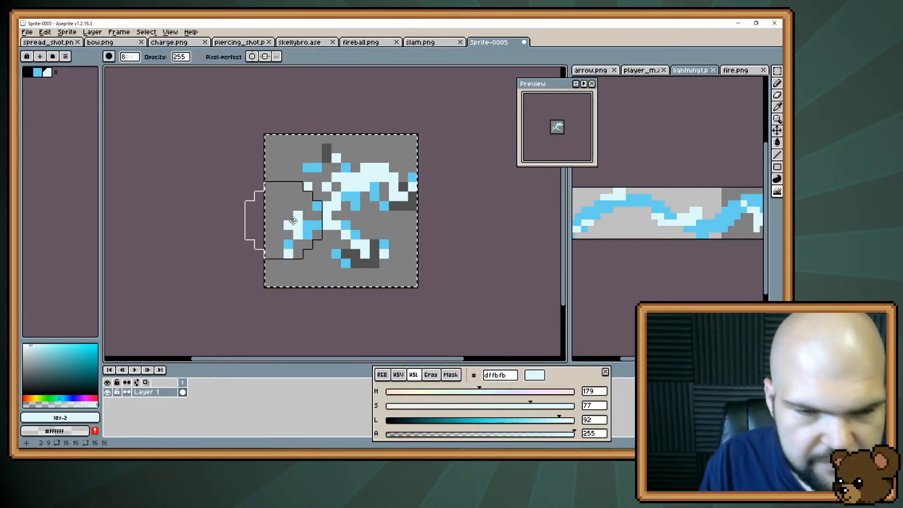
key(alt)
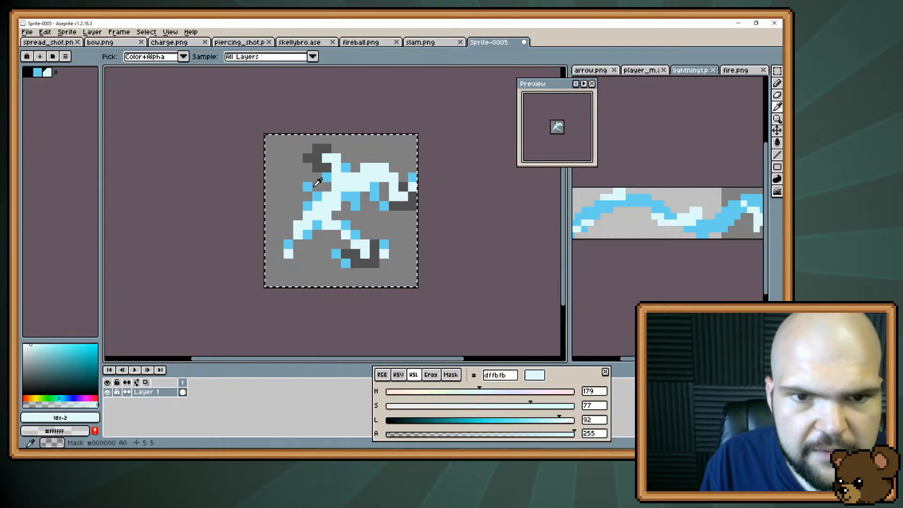
Paint #68d1ed accent pixels along the top edge and raised tip of the upper-right branch and inside the fork beside the bolt's stem
key(alt)
alt+click(321, 193)
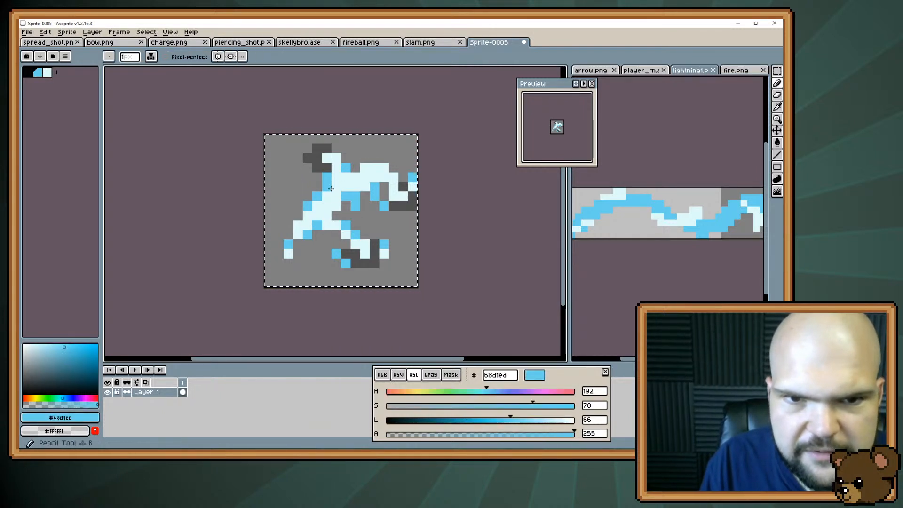
click(375, 168)
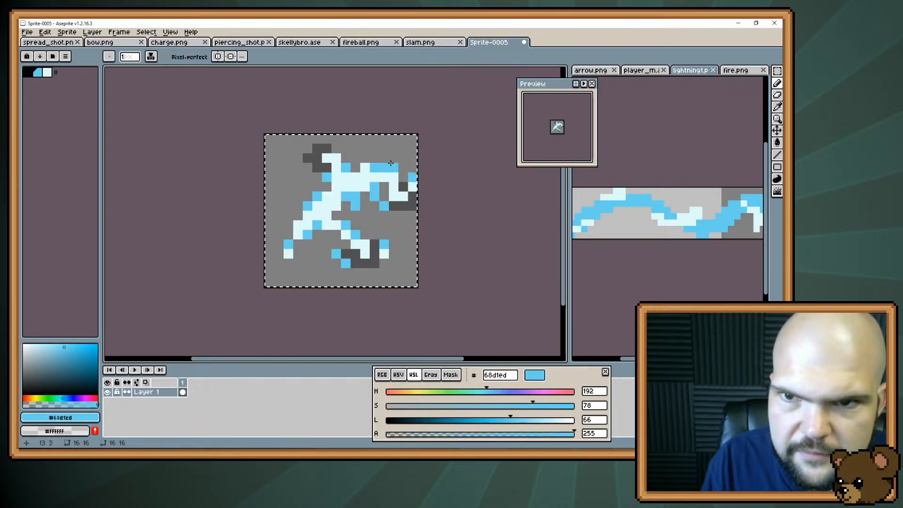
click(392, 159)
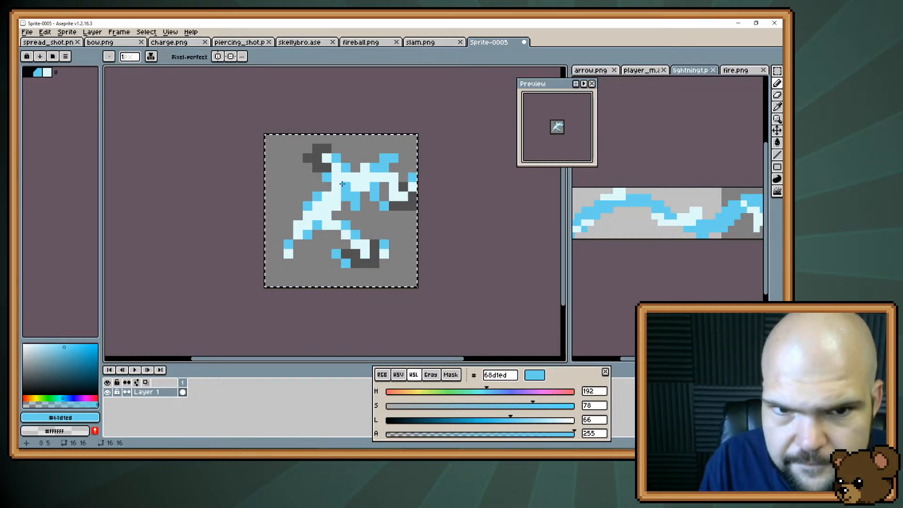
drag(347, 177, 355, 176)
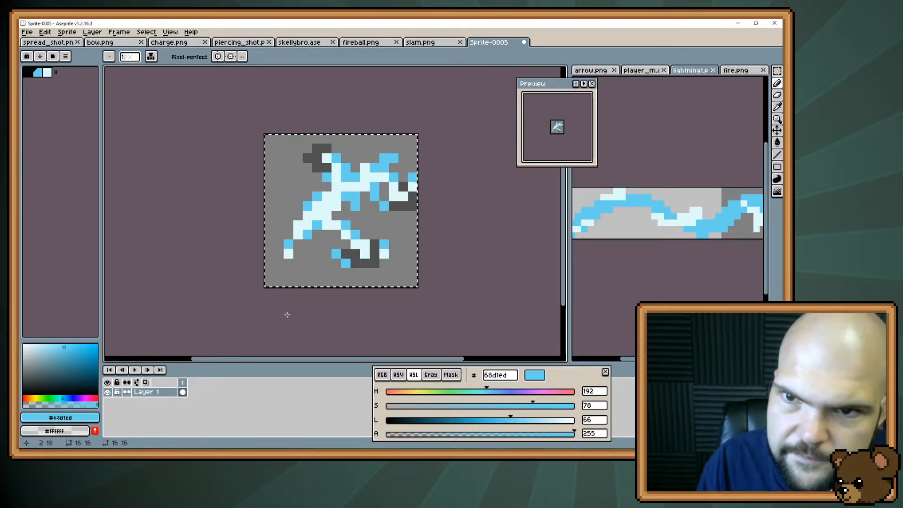
Mix the mid-tone #a3e6f4 by painting #dffbfb at alpha 128 with Simple Ink over a blue accent pixel, and sample the blend
alt+click(334, 233)
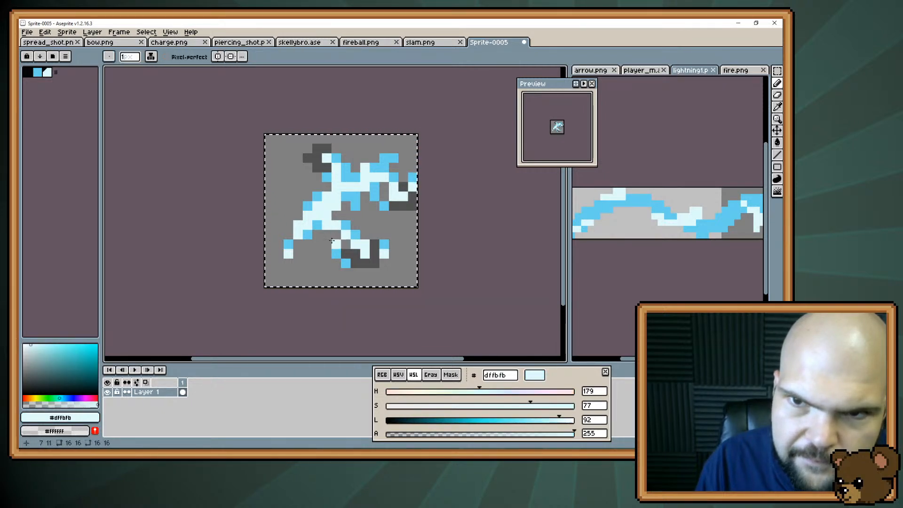
key(alt)
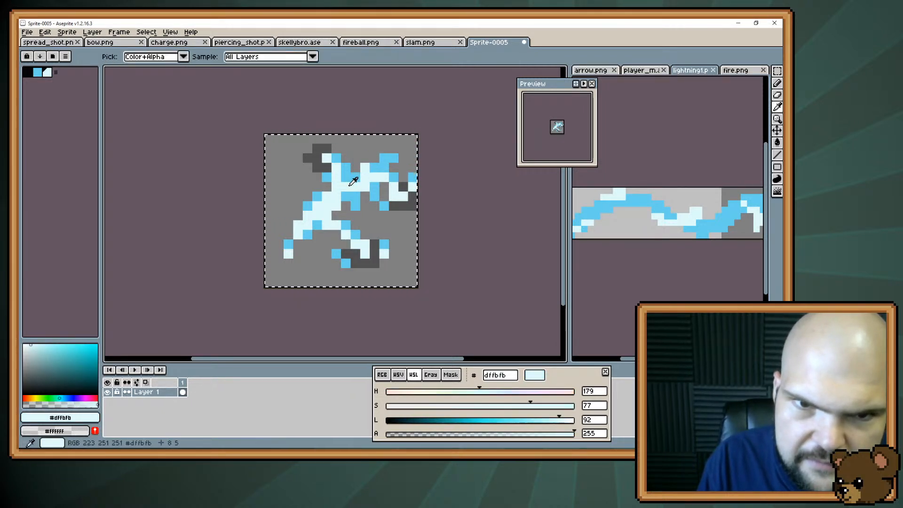
click(596, 434)
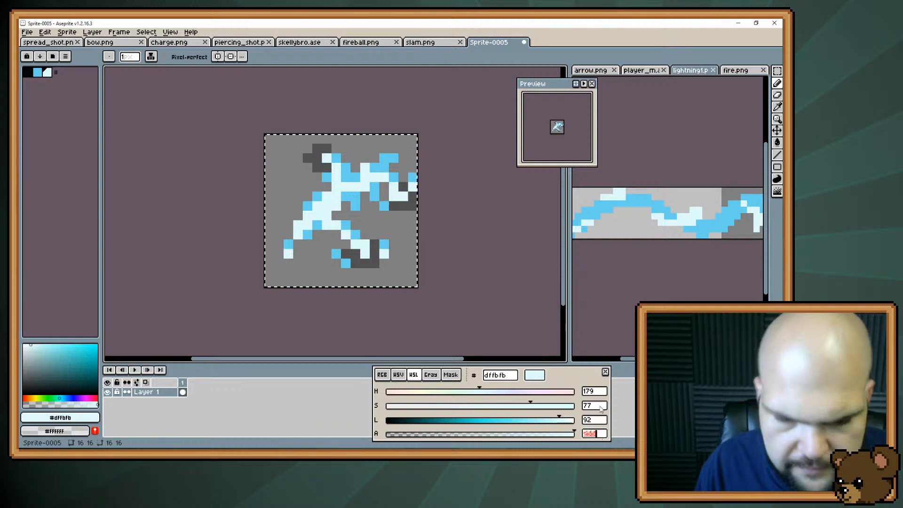
text(128)
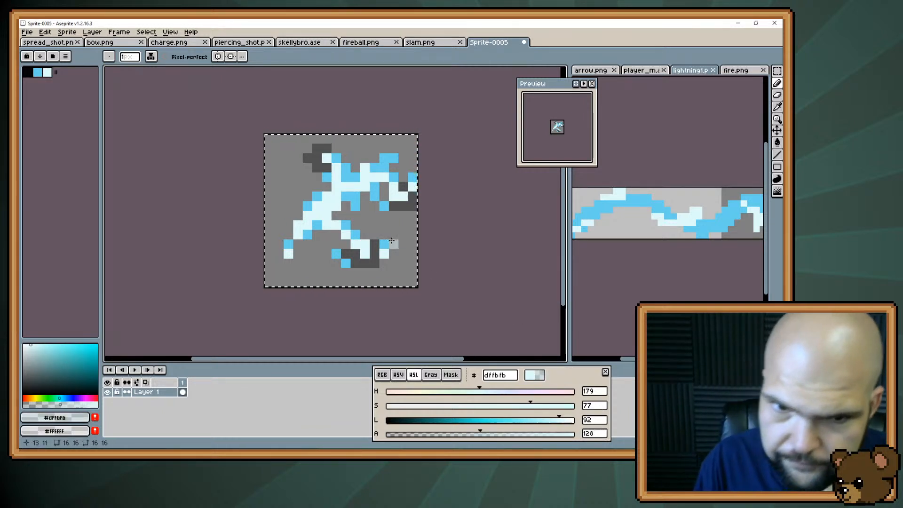
click(151, 57)
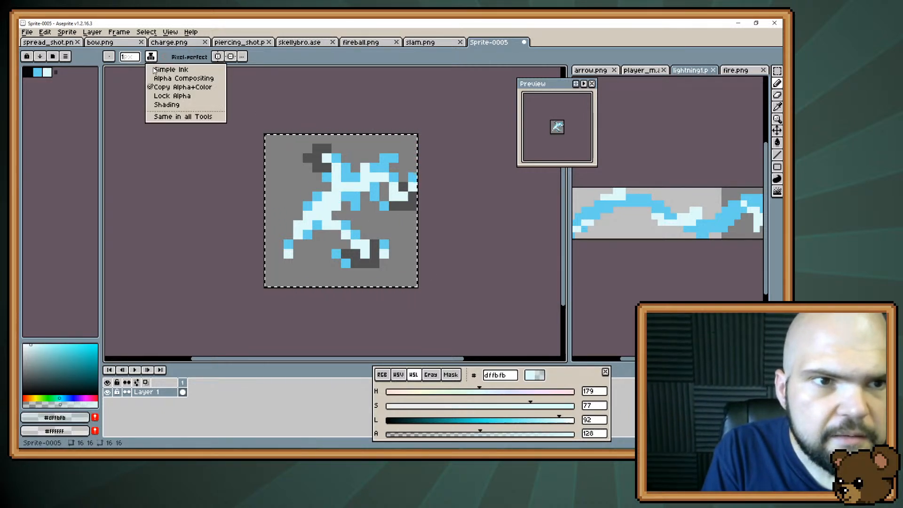
click(155, 70)
key(alt)
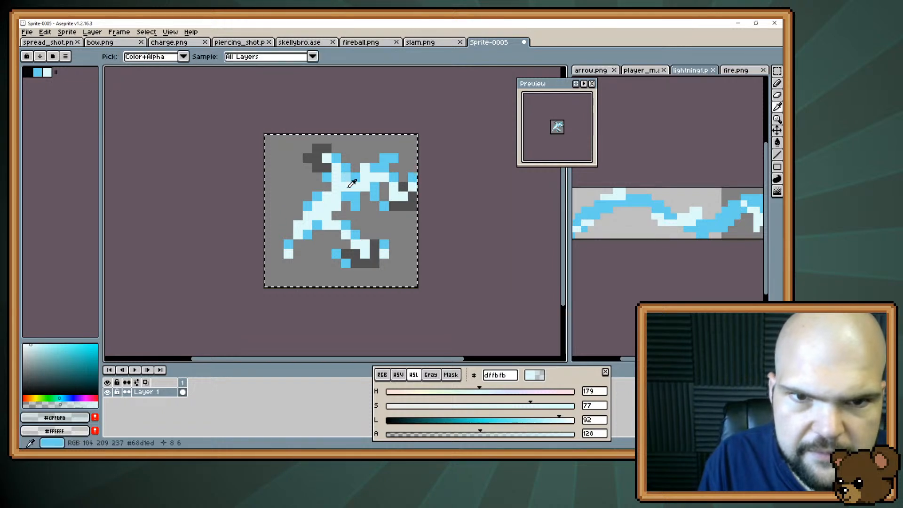
alt+click(350, 186)
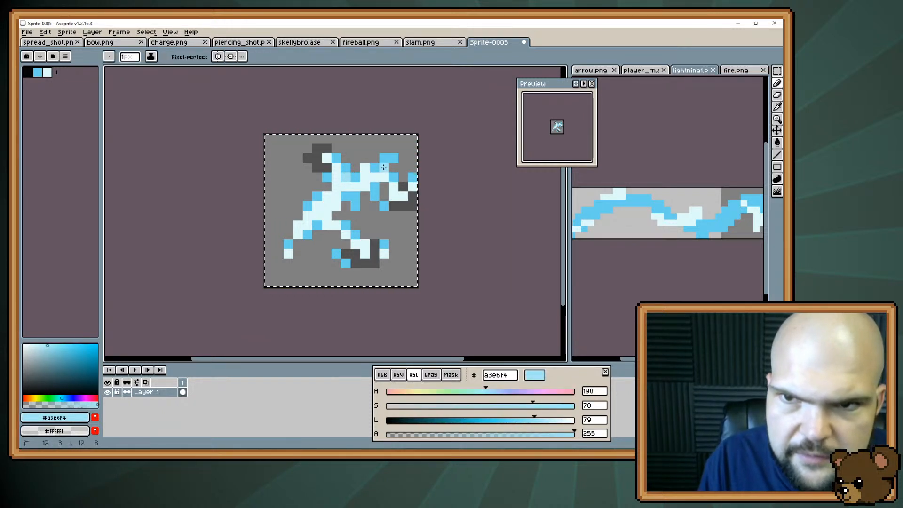
Place #a3e6f4 transition pixels on the upper-right branch and around the bolt's middle, between the pale core and blue accents
click(384, 167)
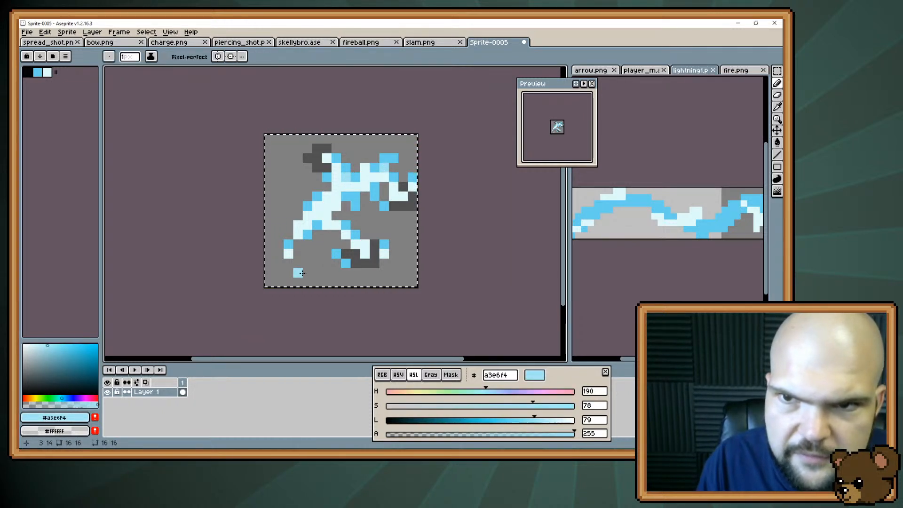
click(317, 207)
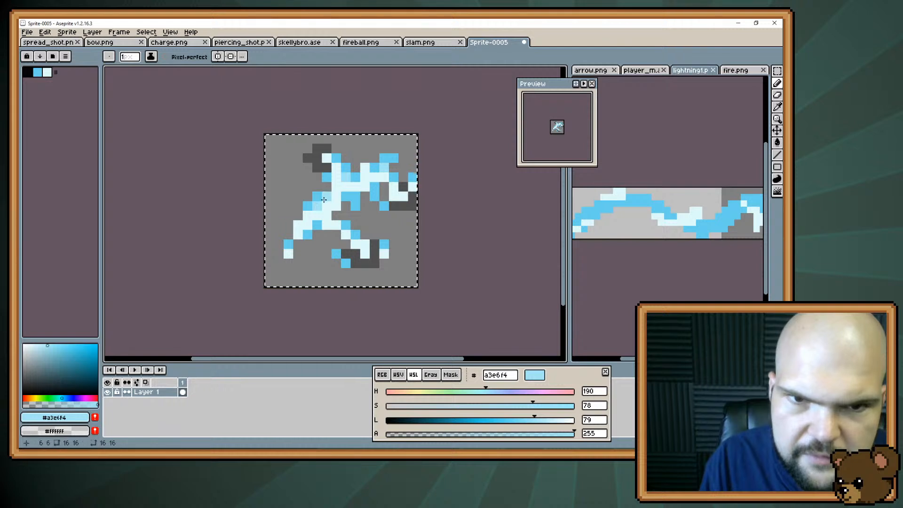
key(v)
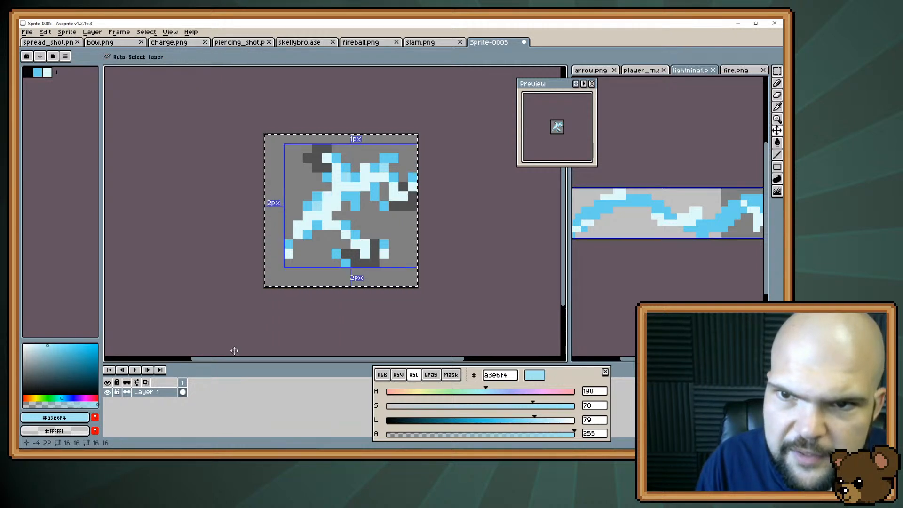
key(b)
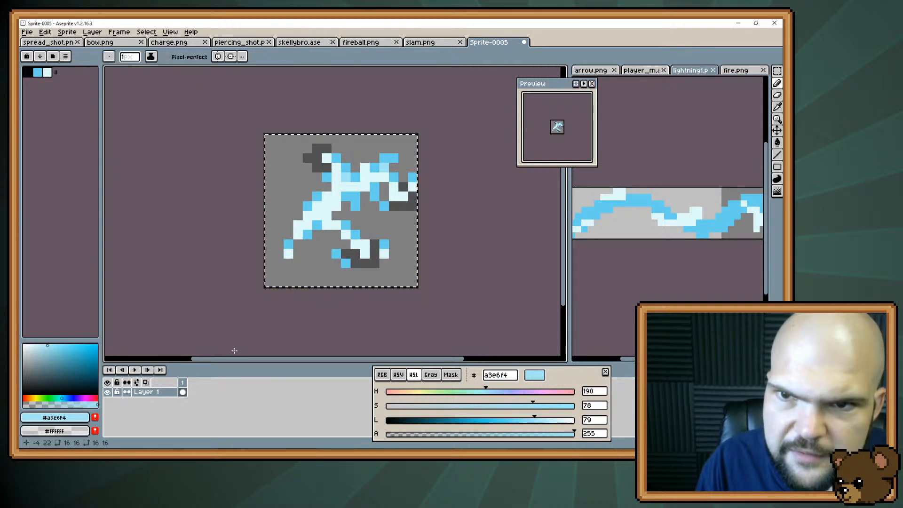
click(338, 205)
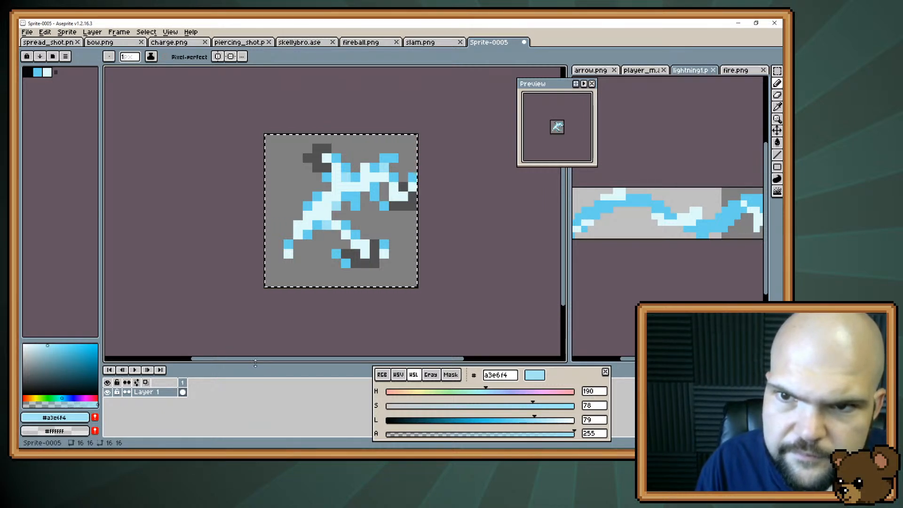
alt+click(317, 207)
Draw a #dffbfb branch from the bolt's middle to the icon's upper left and put a #68d1ed pixel at its bend
drag(317, 197, 278, 168)
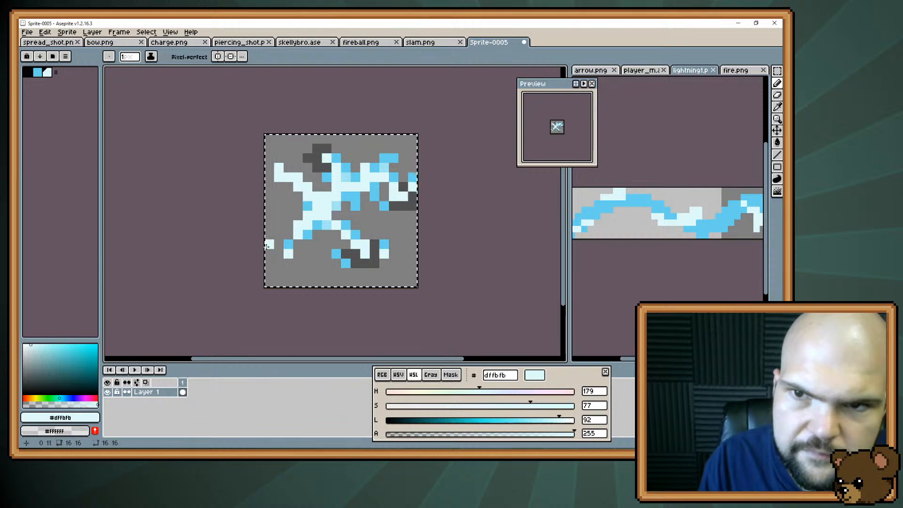
alt+click(288, 244)
click(279, 177)
click(279, 195)
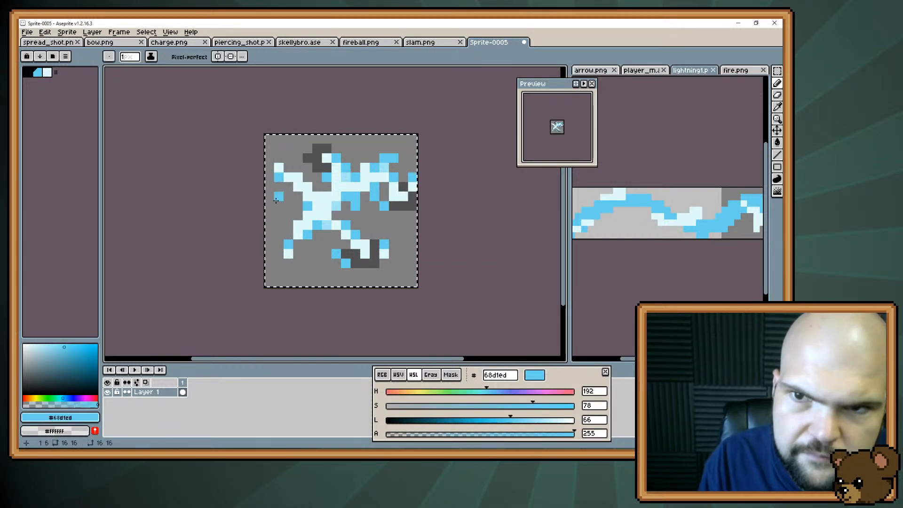
Outline the tip of the new upper-left branch with #525252 shadow pixels
alt+click(306, 160)
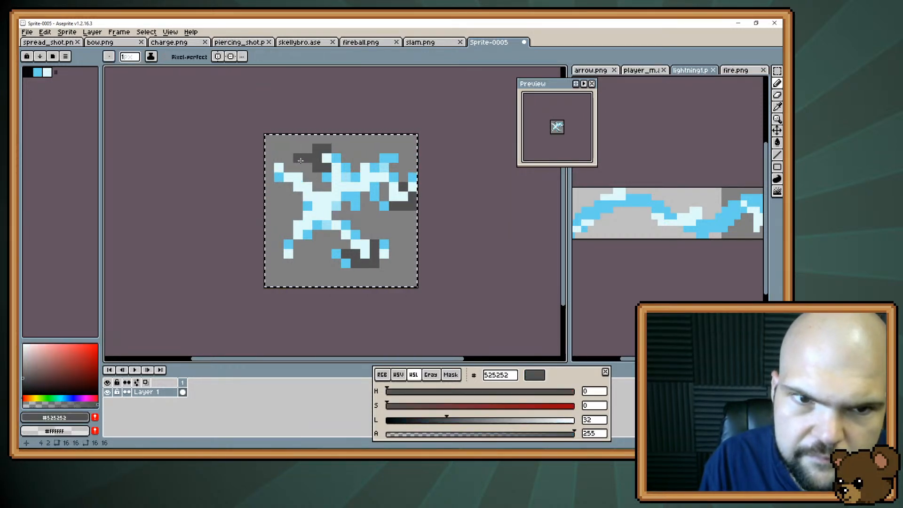
drag(269, 178, 270, 159)
click(289, 168)
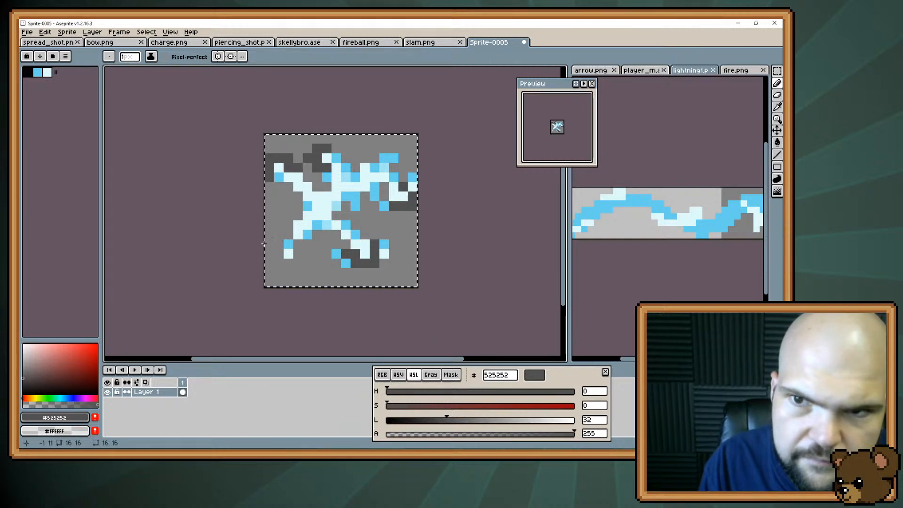
Shade the upper-left branch with #68d1ed edge pixels and blend it and the bolt's centre with #a3e6f4 and #dffbfb
alt+click(299, 196)
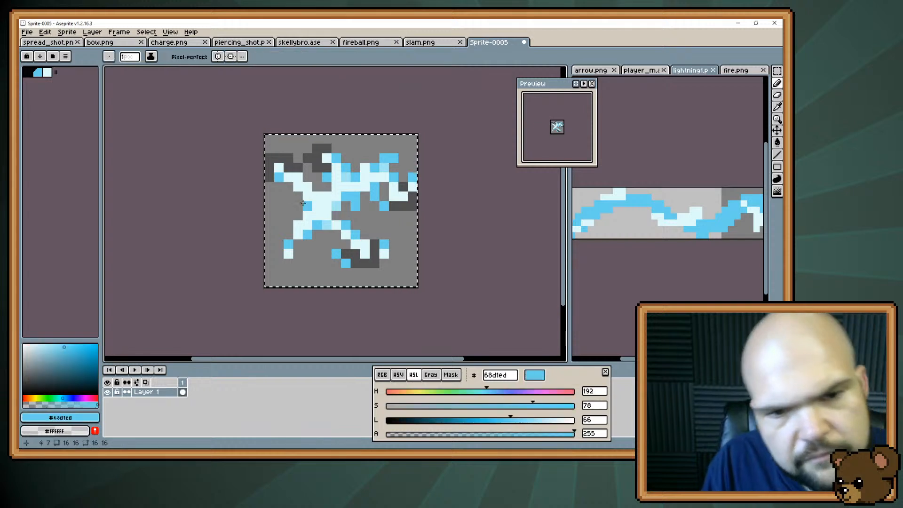
click(287, 191)
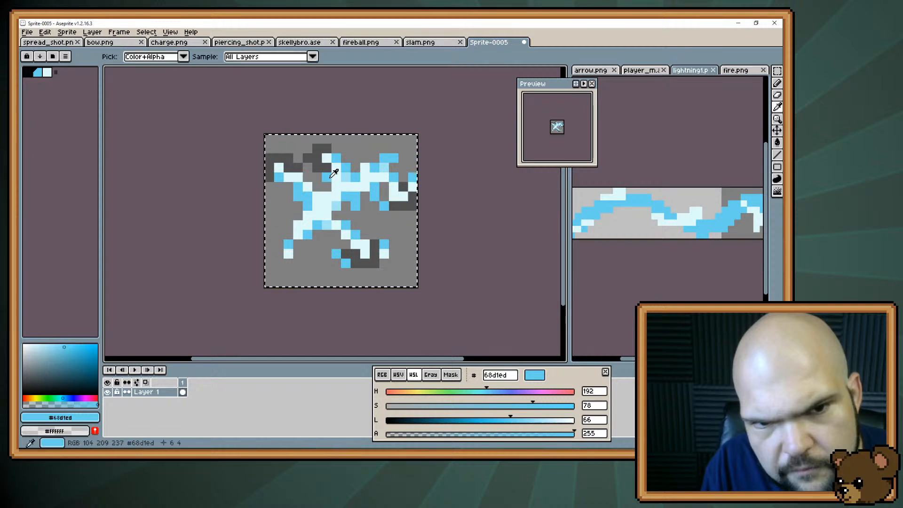
alt+click(297, 175)
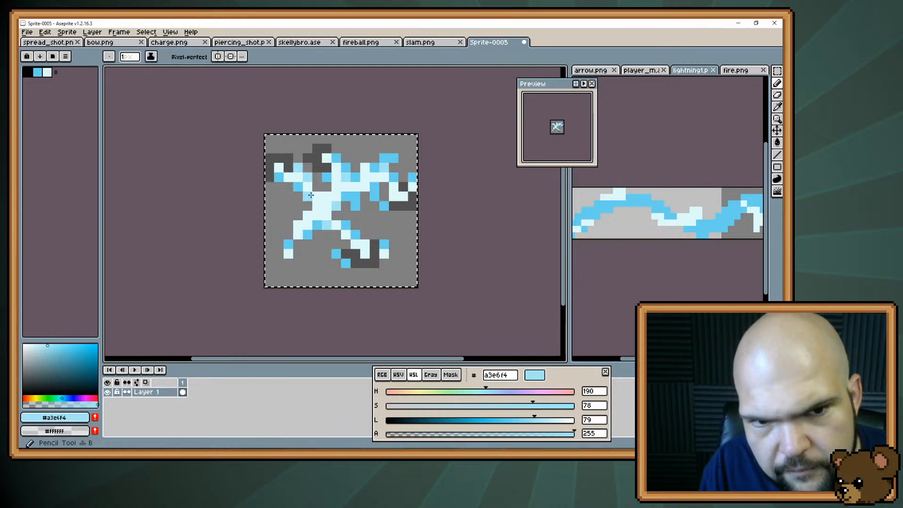
alt+click(307, 234)
click(283, 235)
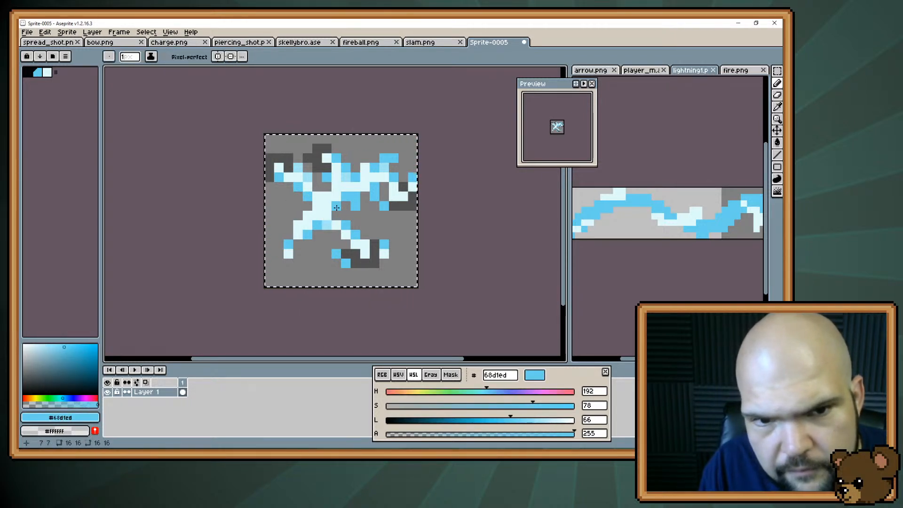
alt+click(328, 188)
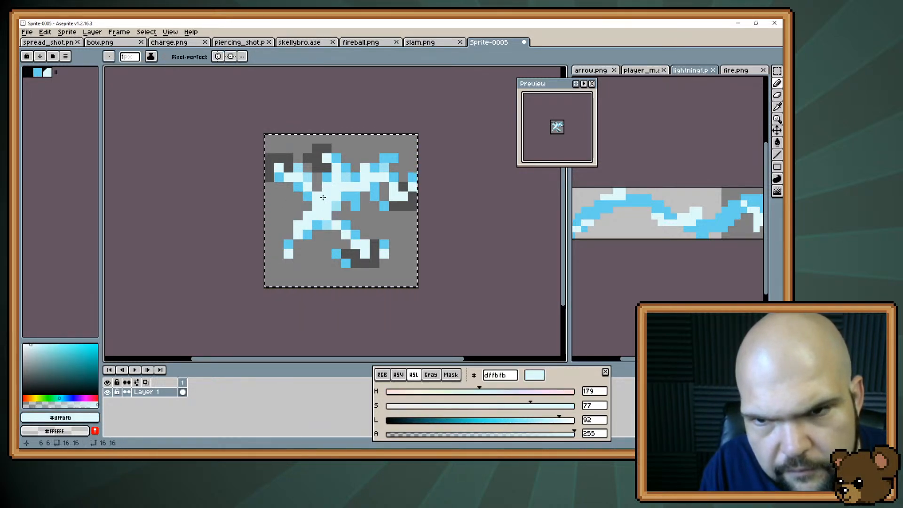
alt+click(322, 203)
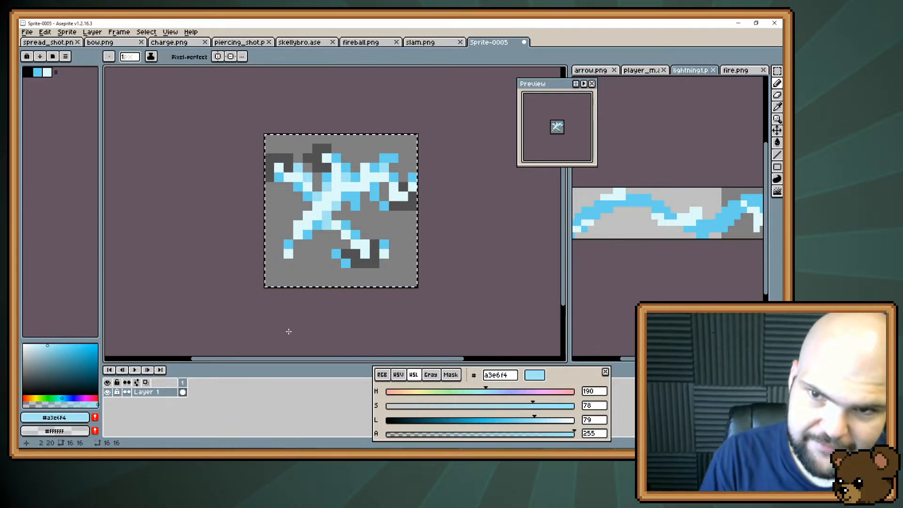
Erase the loose pixels around the lower-right branch's tip, at the canvas's right edge and beneath the right branch
key(e)
drag(384, 244, 384, 254)
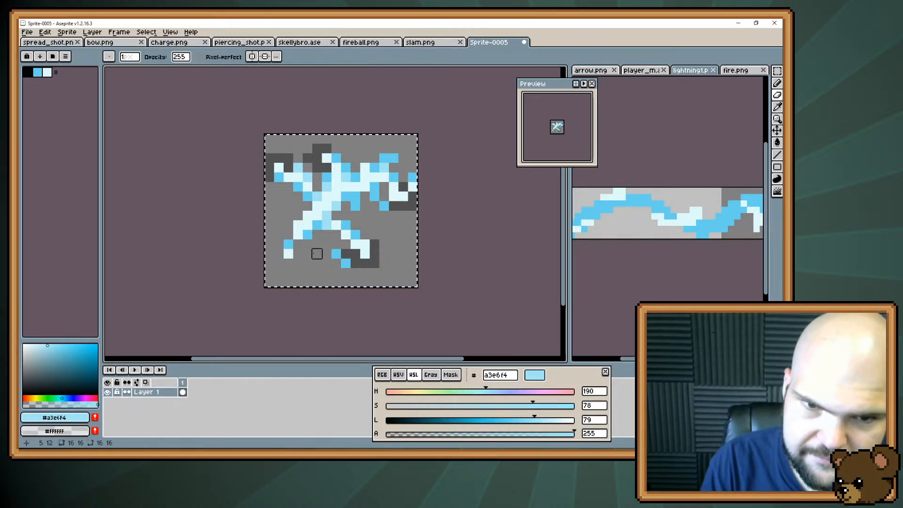
click(336, 254)
click(345, 263)
drag(413, 177, 412, 186)
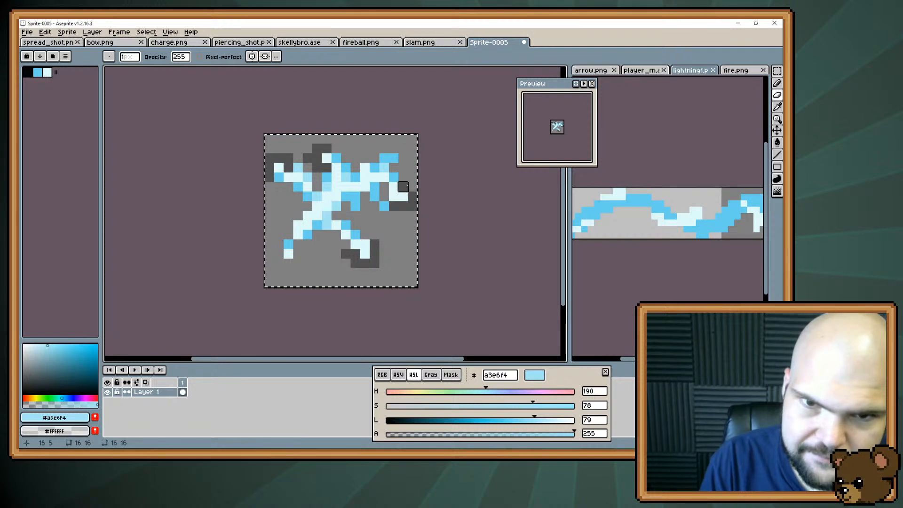
click(384, 205)
Tone the pale branch tips down to #a3e6f4 and erase the accent pixels above the upper-left branch
key(b)
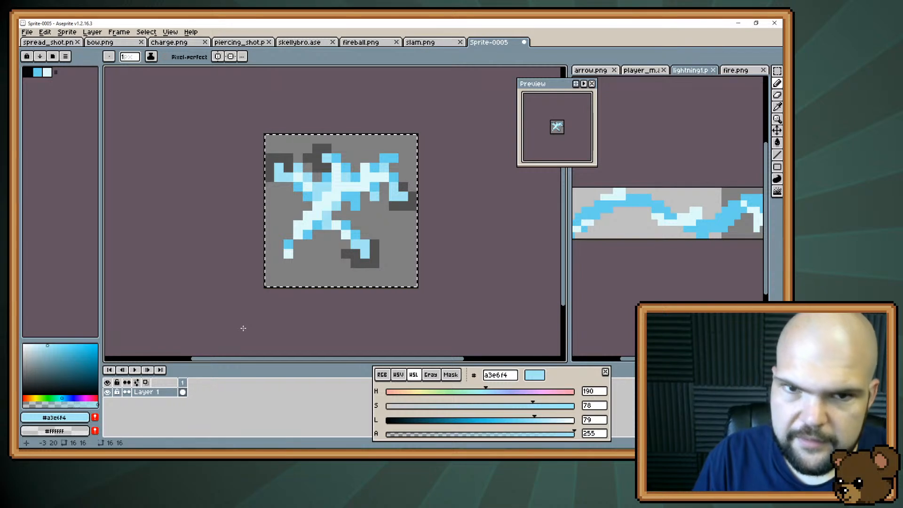
key(e)
drag(299, 167, 307, 167)
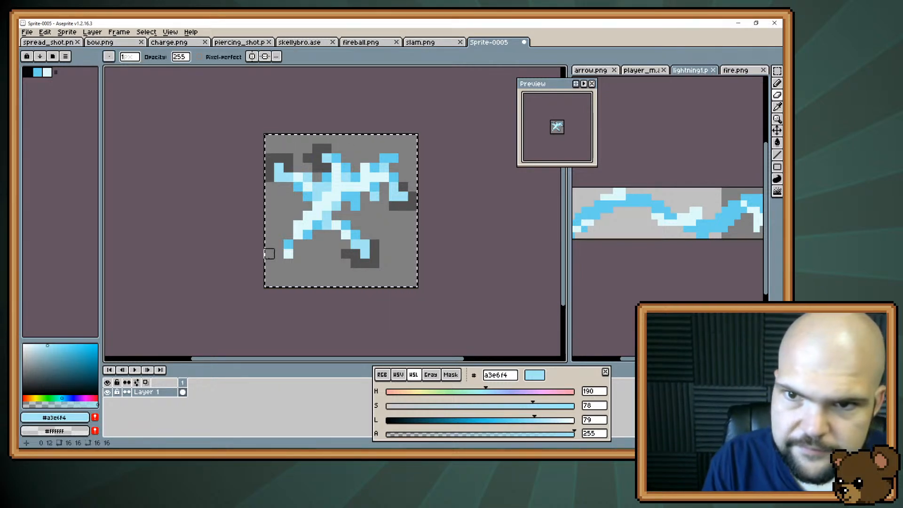
Touch up the upper-left branch with #68d1ed and replace the bend pixel under its tip with #525252 shadow
key(b)
alt+click(298, 186)
click(279, 178)
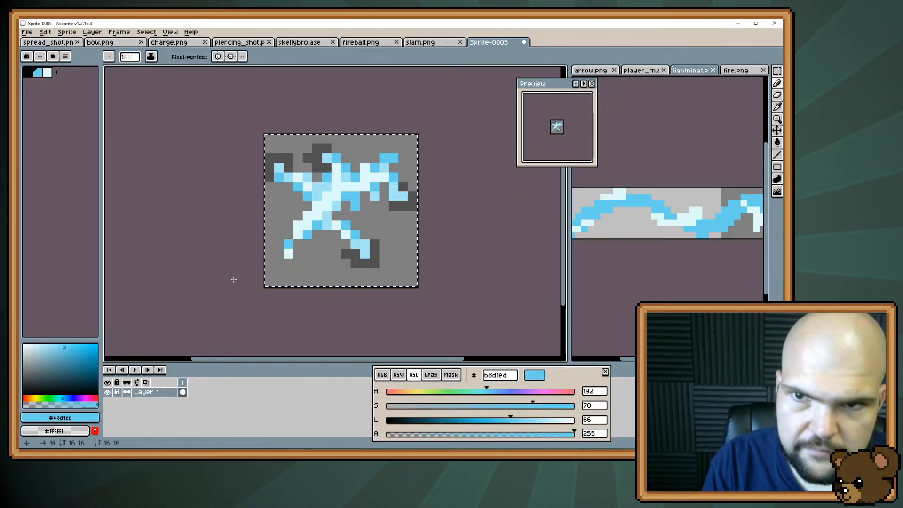
alt+click(270, 177)
click(279, 177)
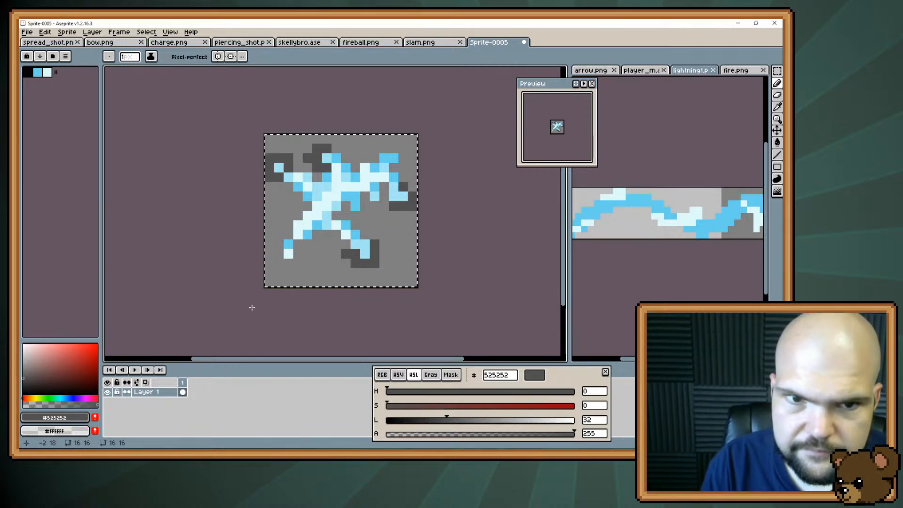
key(e)
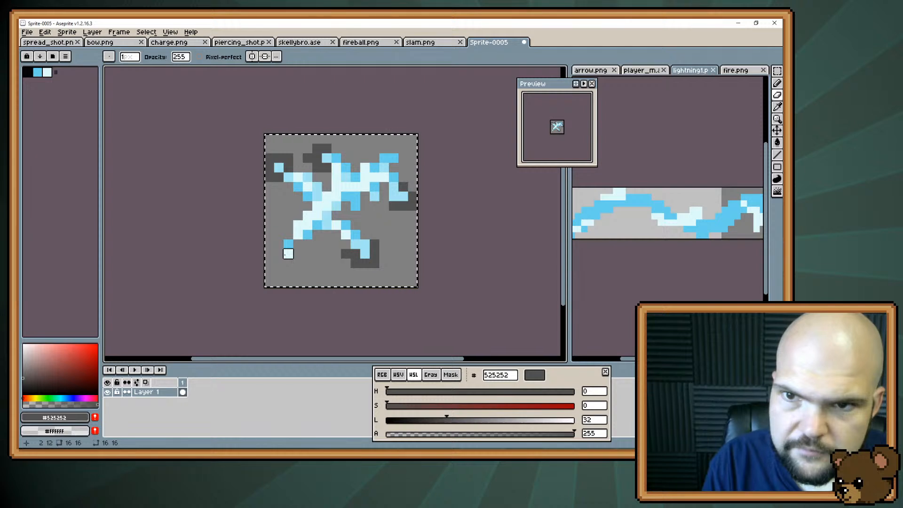
key(b)
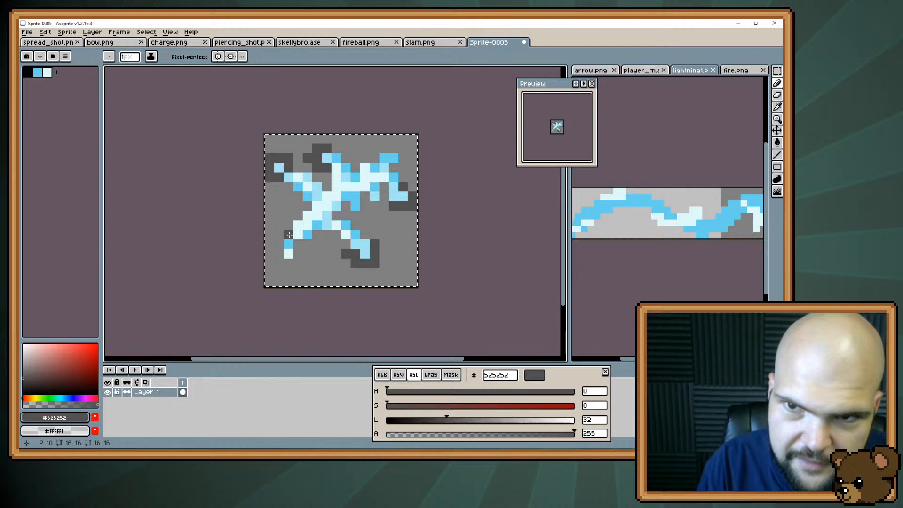
key(ctrl)
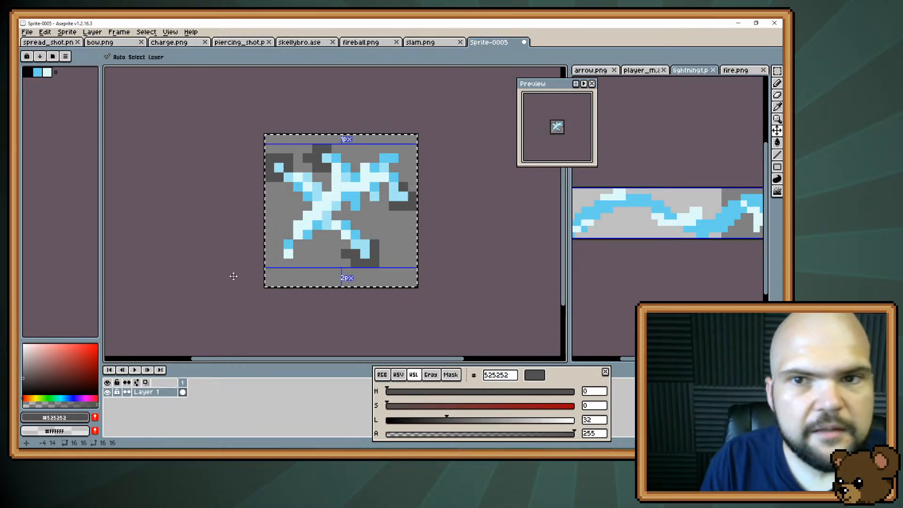
Save the finished lightning icon as lightning.png in the icons folder
key(ctrl+s)
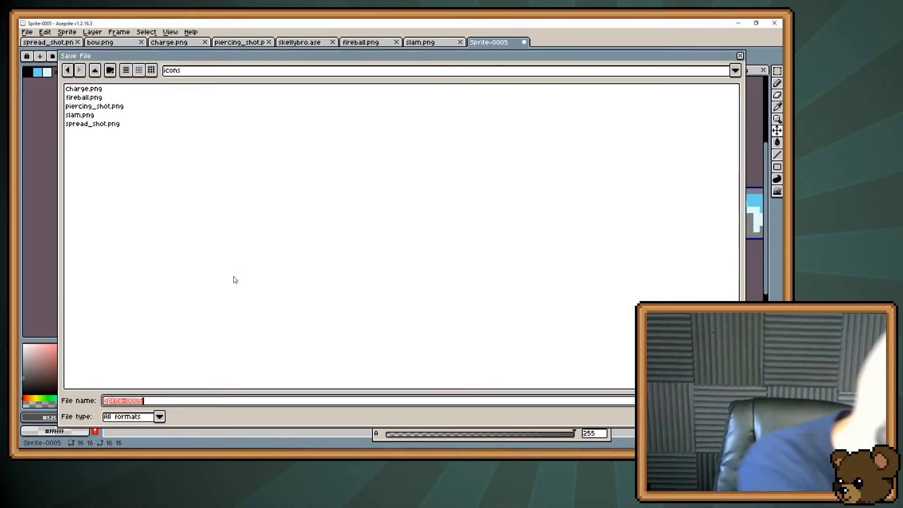
text(lightning.)
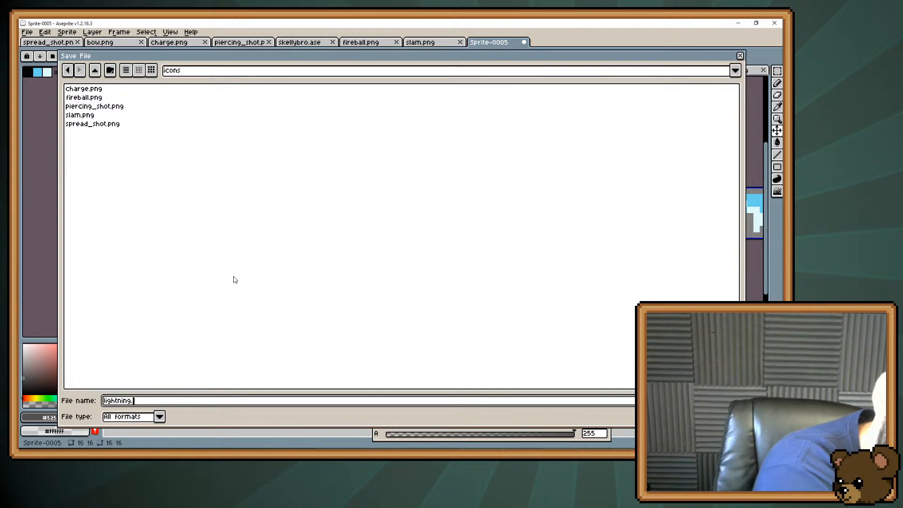
text(png)
key(Return)
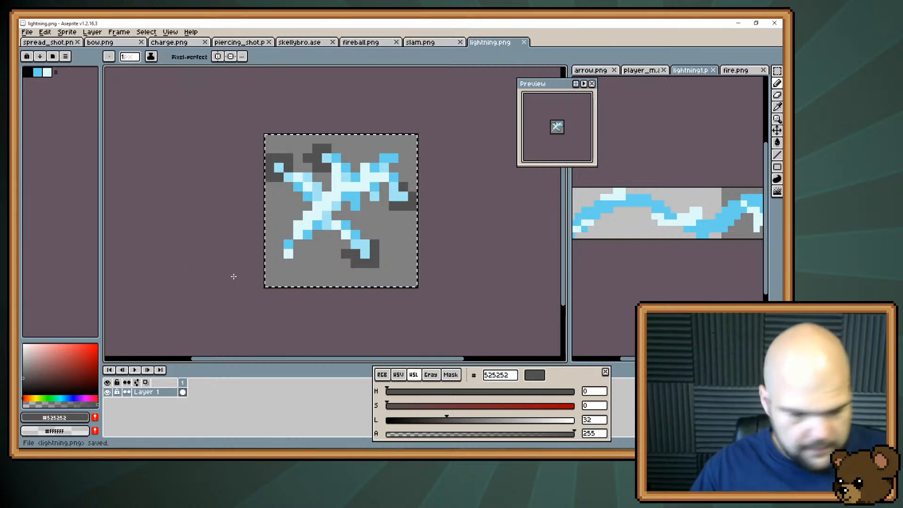
Switch to the Stream Notes card in Trello, check off Fireball and Chain Lightning, and delete the completed Icons checklist
key(i)
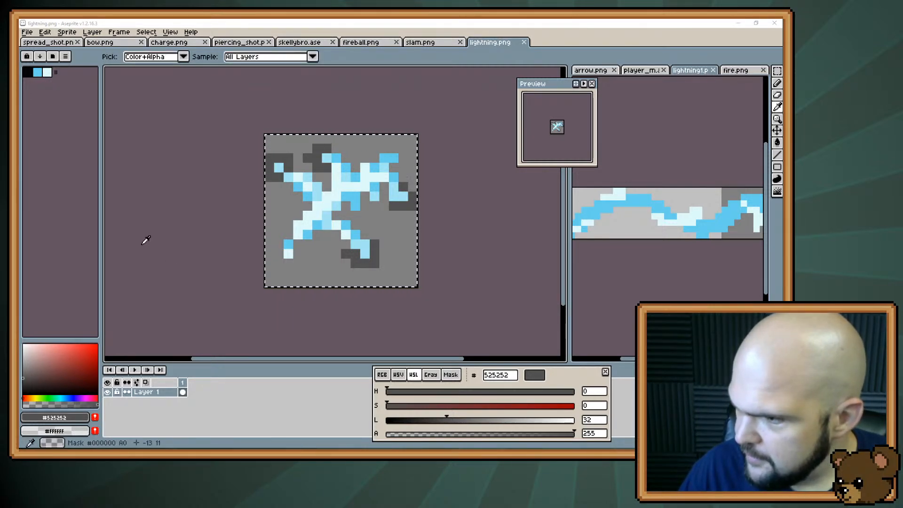
key(alt+Tab)
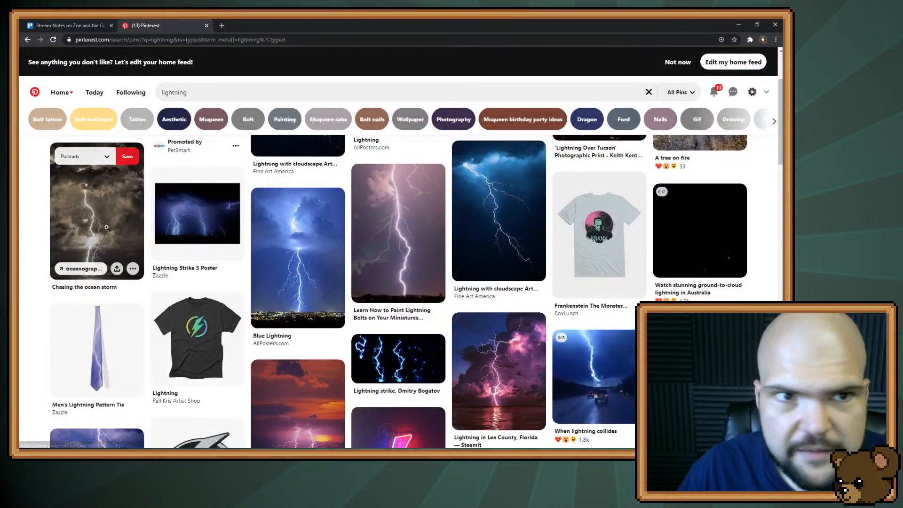
click(70, 26)
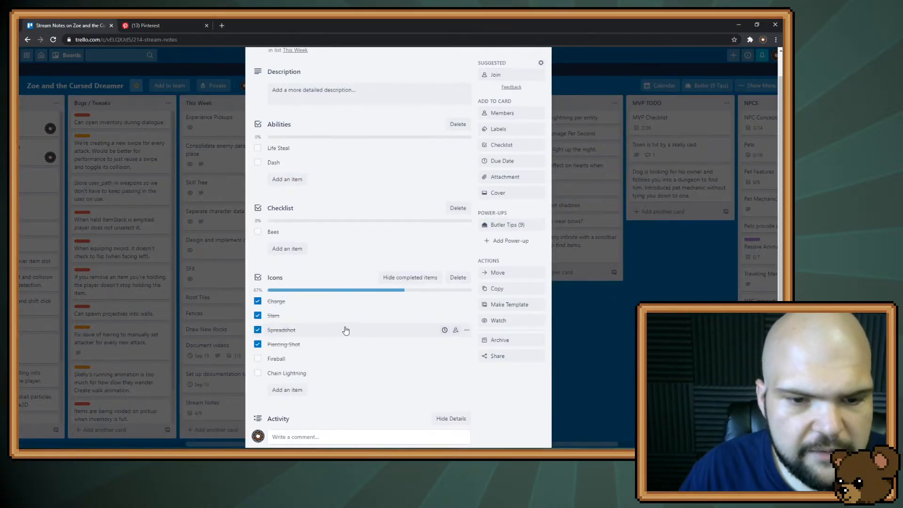
click(257, 358)
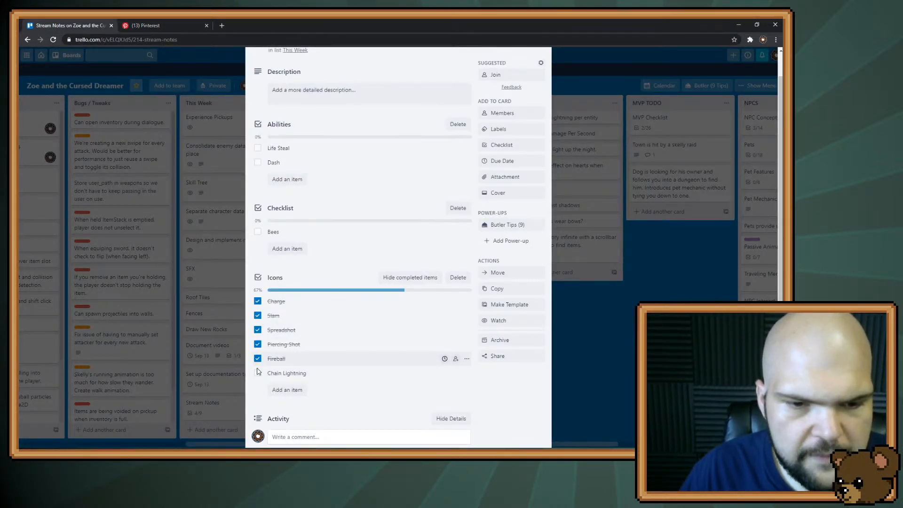
click(258, 373)
click(458, 278)
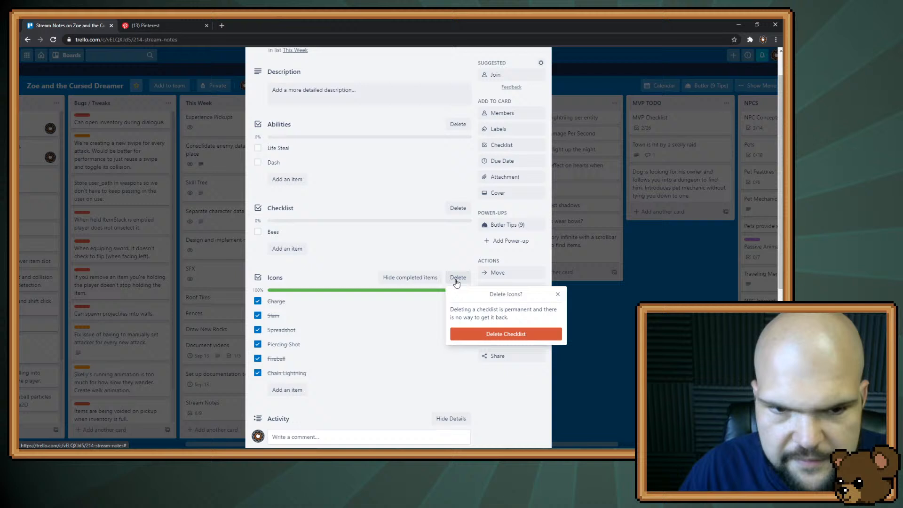
click(507, 334)
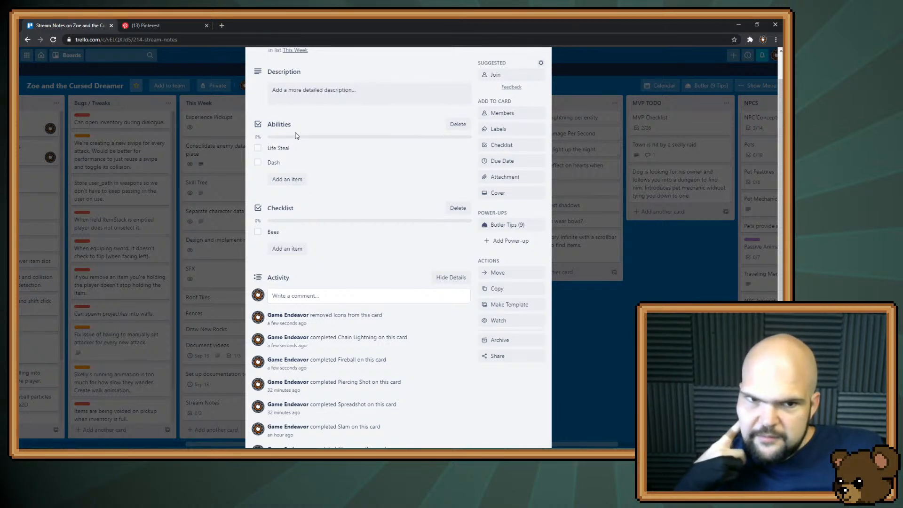
Review the ability ideas on the Abilities, Mage Abilities, Warrior Abilities and Archer Abilities cards in the TODO list
key(alt+Tab)
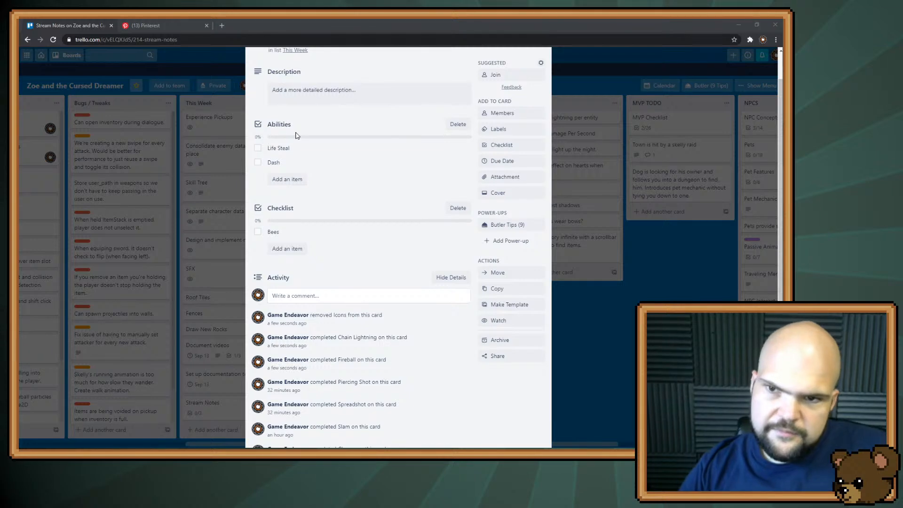
click(583, 294)
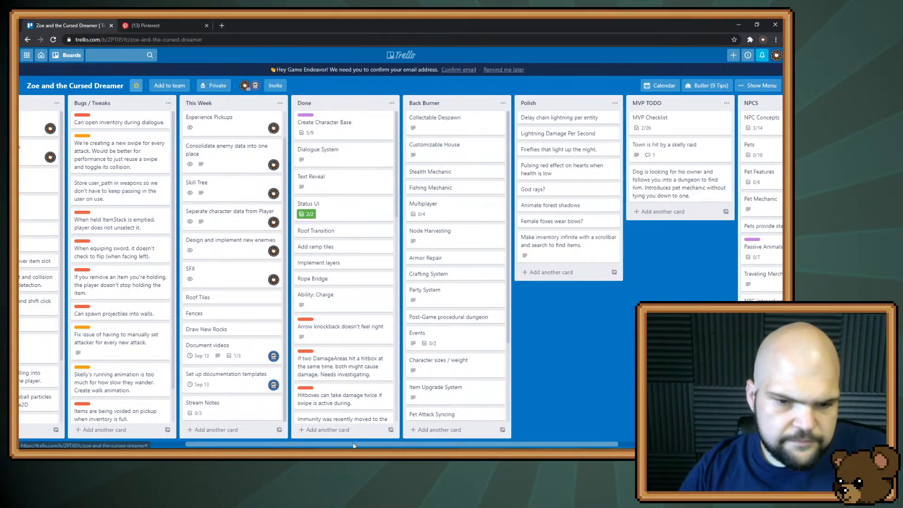
scroll(143, 213, left, 5)
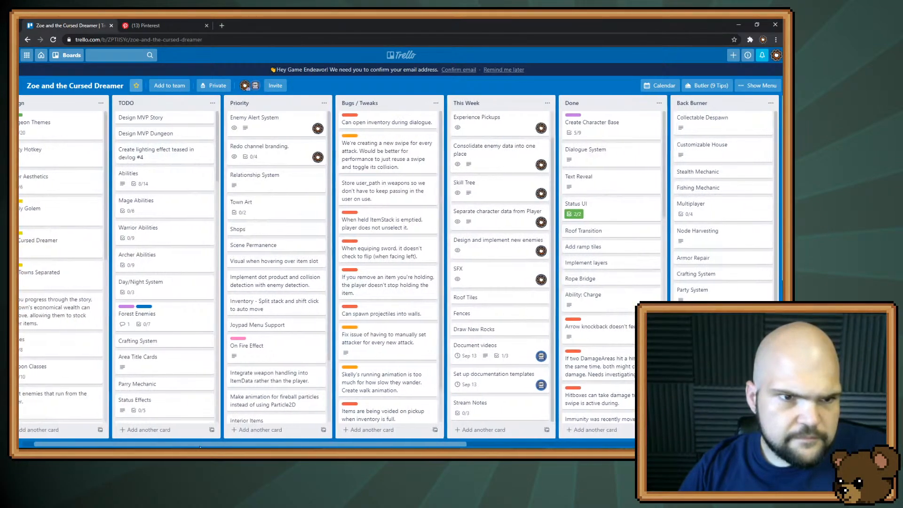
click(155, 181)
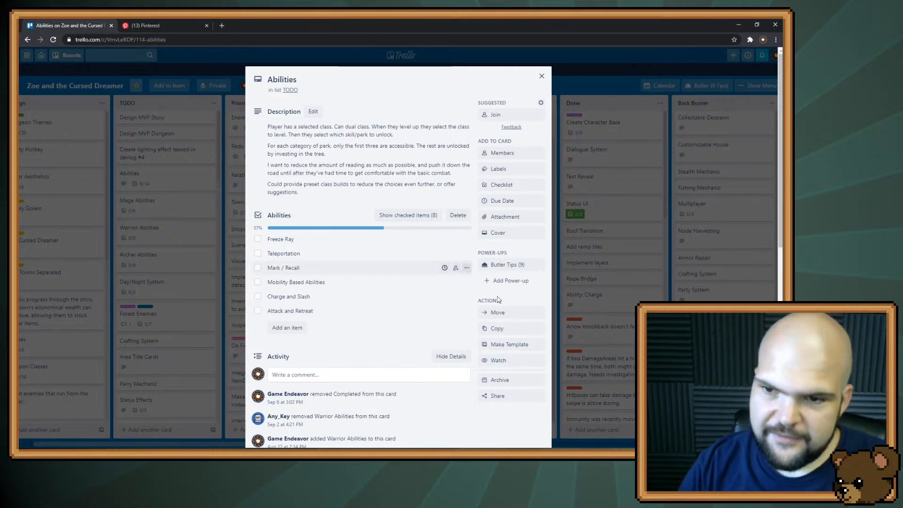
click(555, 409)
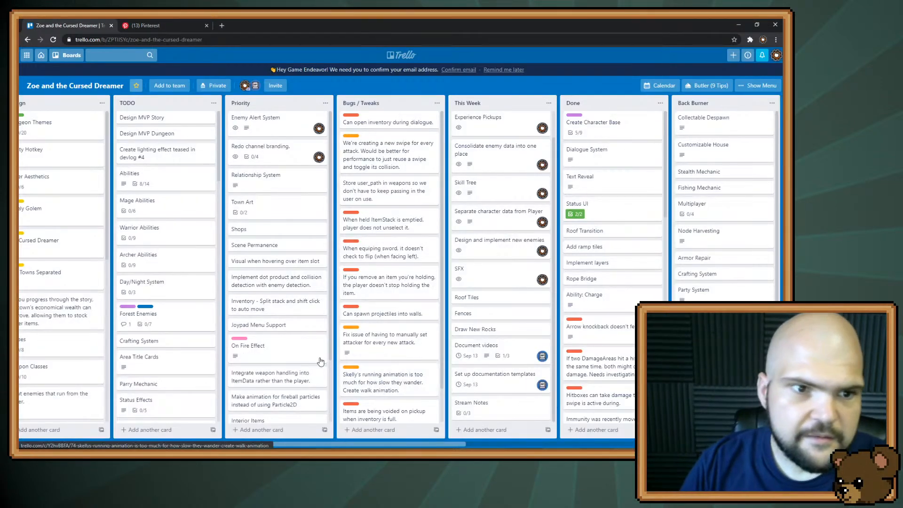
click(180, 204)
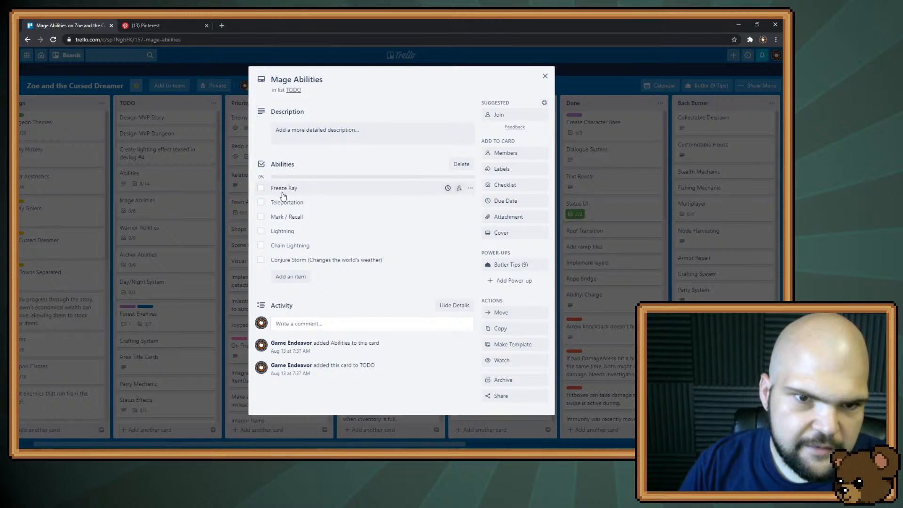
click(172, 229)
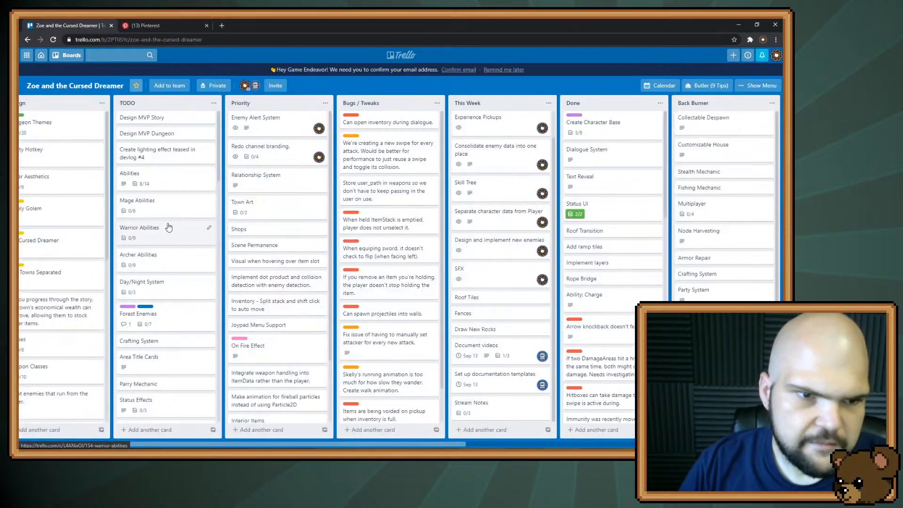
click(172, 229)
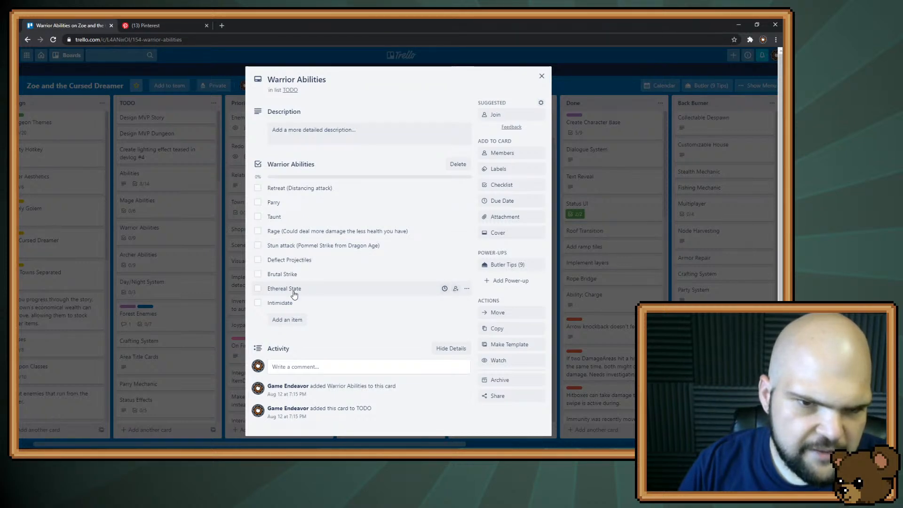
key(Escape)
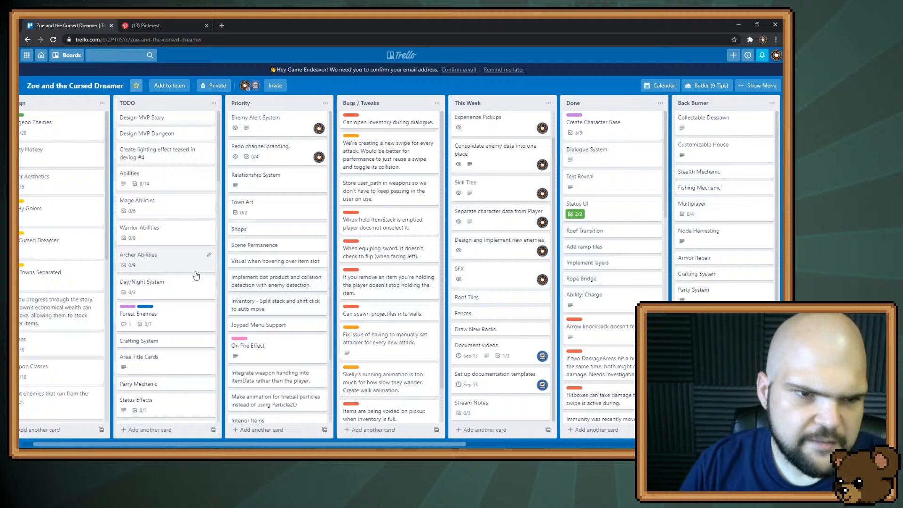
click(156, 265)
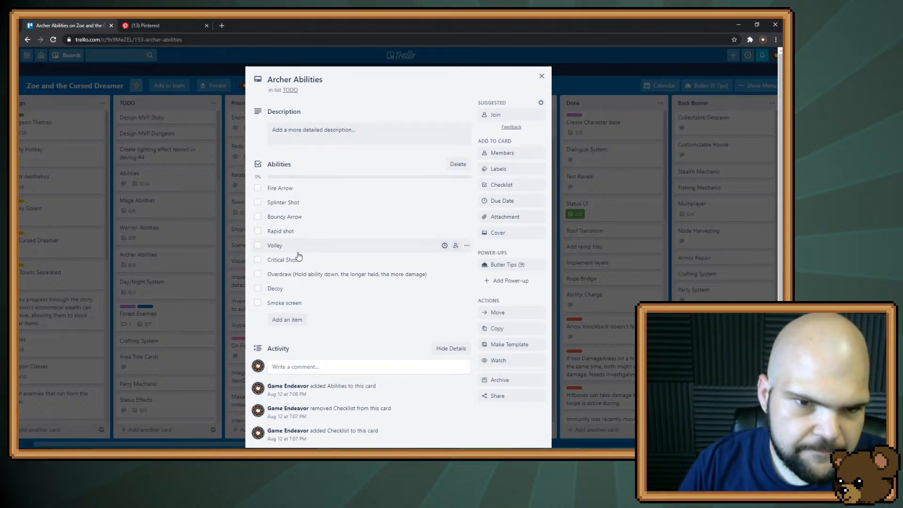
key(Escape)
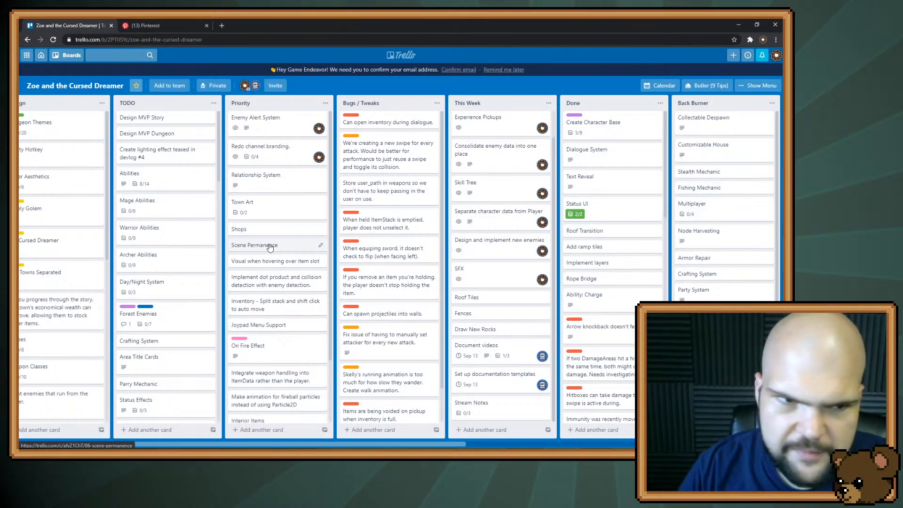
Add a card titled Skills to the end of the TODO list
click(158, 430)
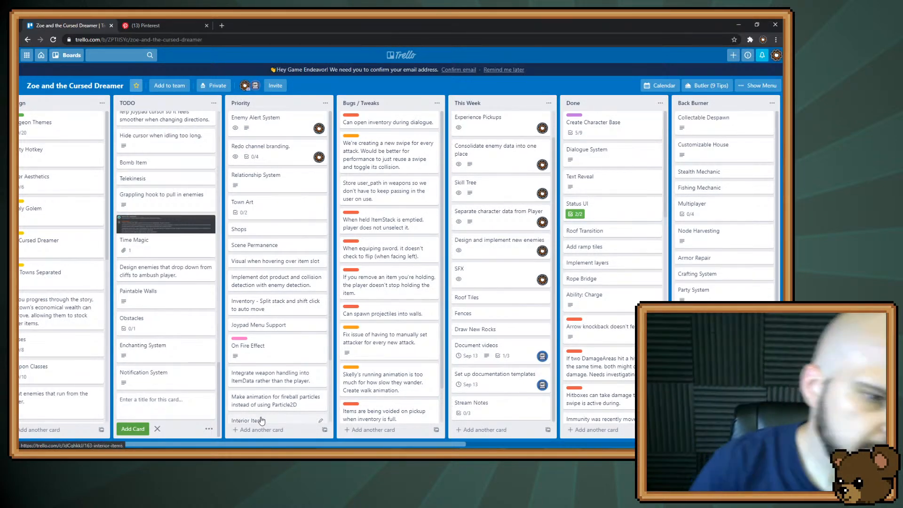
text(Skills)
key(Return)
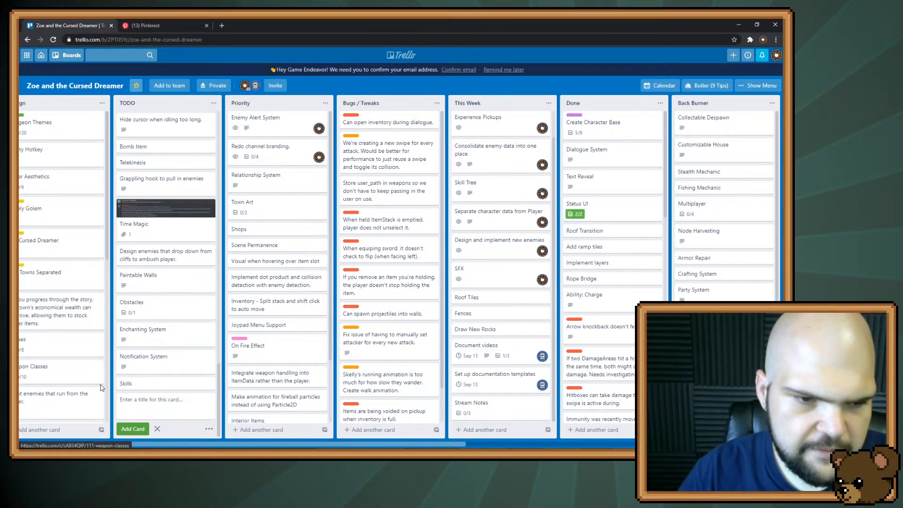
Open the Skills card and add a checklist with the default title Checklist
click(135, 383)
click(325, 135)
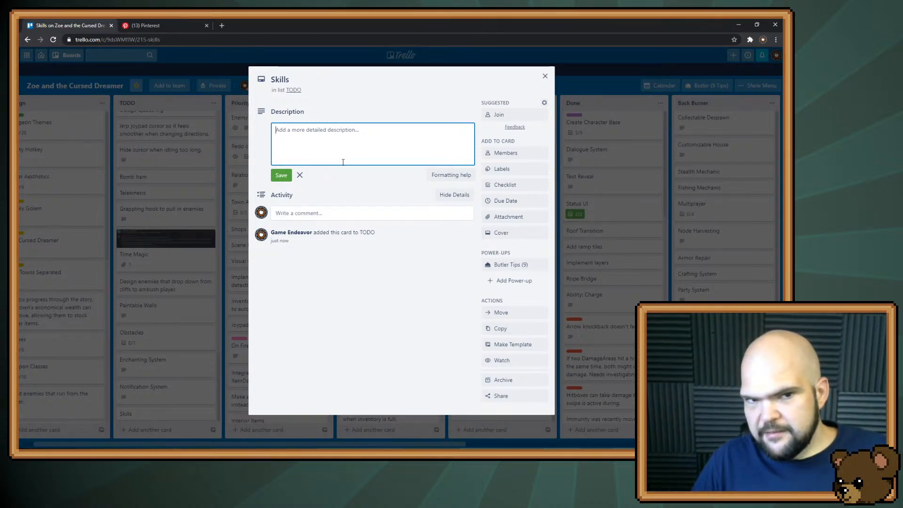
click(511, 191)
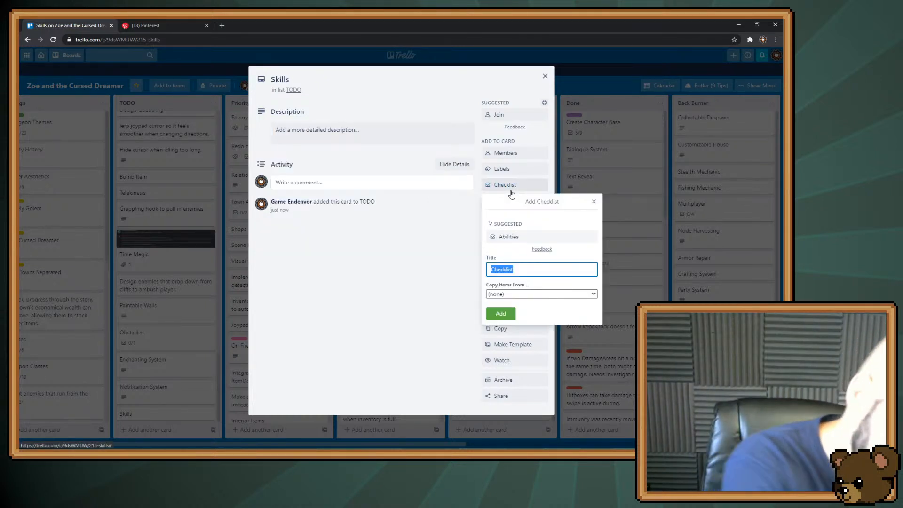
key(Return)
Add a checklist item to the Skills card and correct its spelling to Bartering
text(Ba)
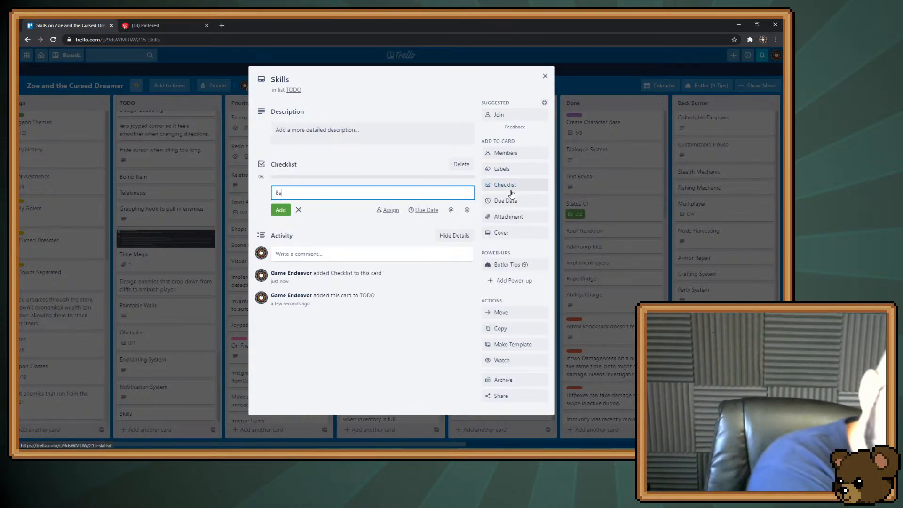
text(rterign)
key(Return)
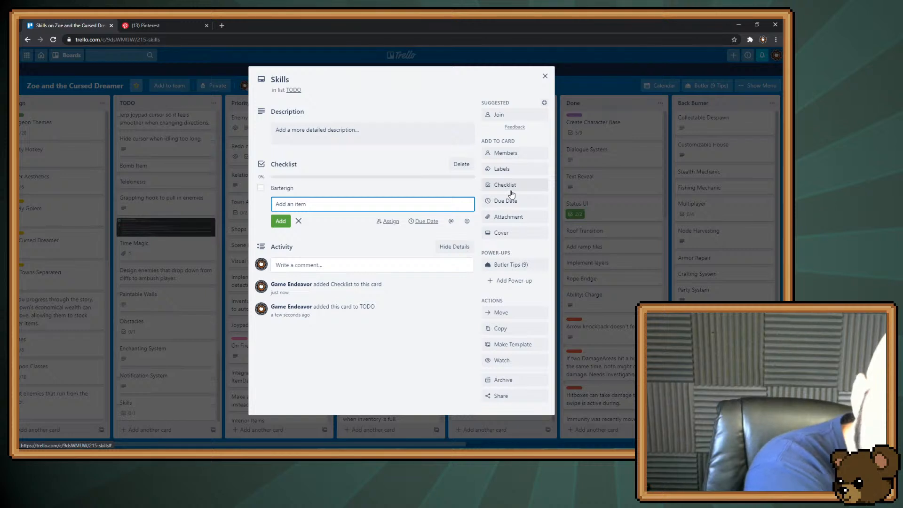
click(312, 188)
click(314, 193)
key(BackSpace)
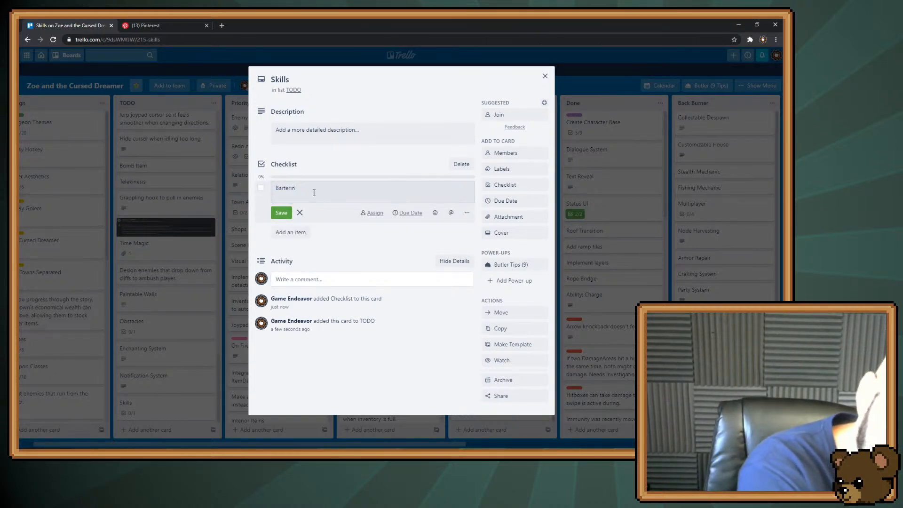
key(Return)
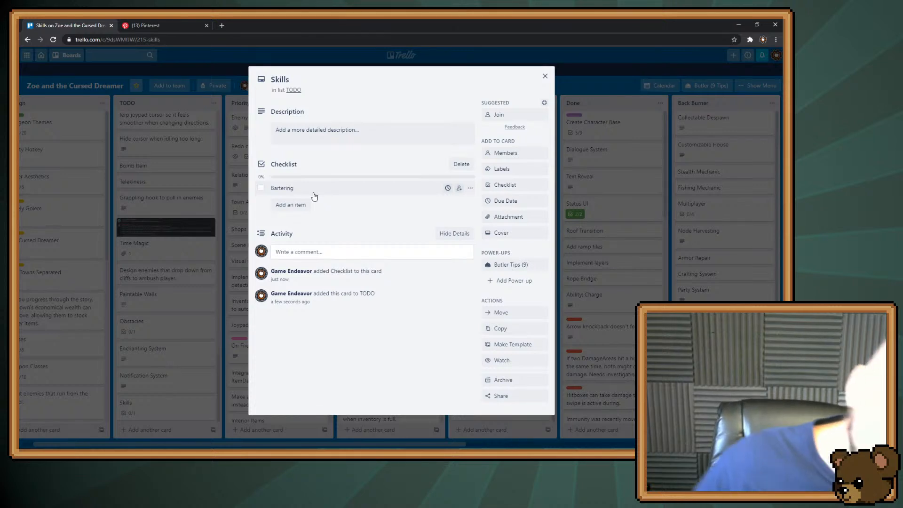
Add Persuasion as the second item of the Skills card's checklist
click(309, 205)
text(P)
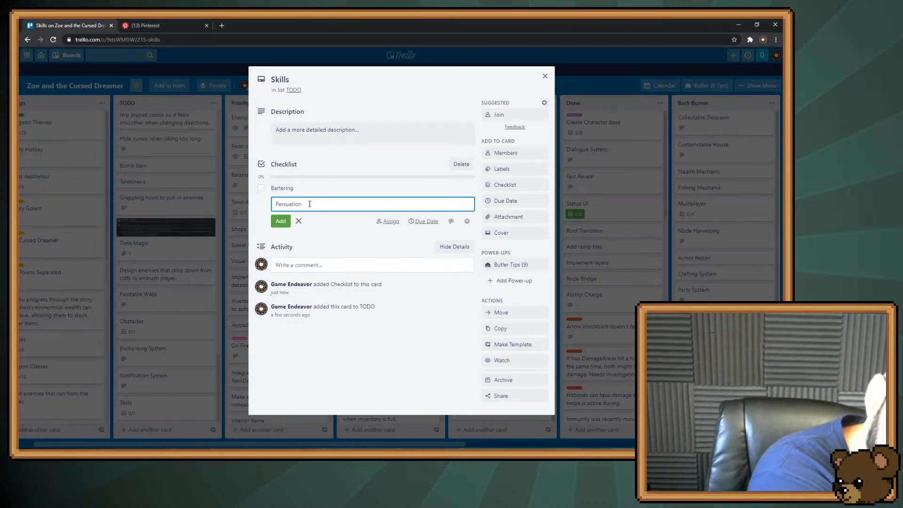
text(ersuasion)
key(Return)
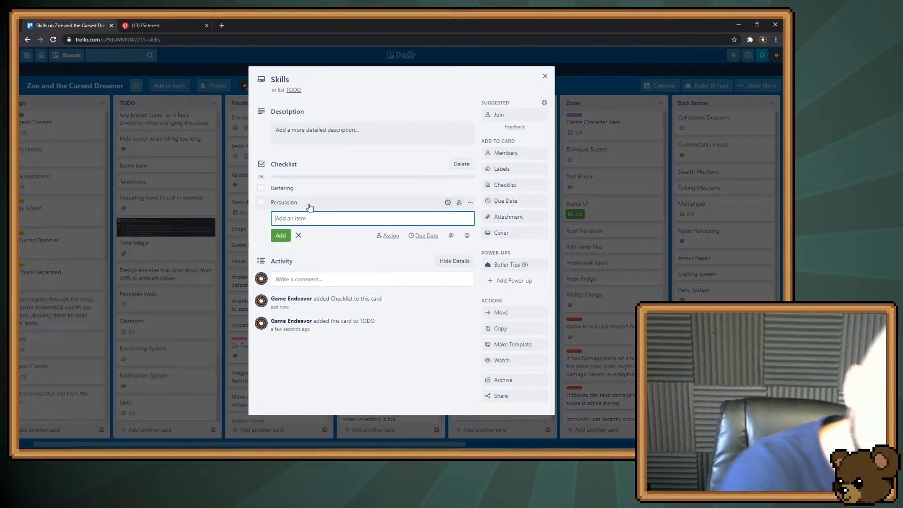
Discard the blank checklist item and extra browser tabs, and close the Skills card to return to the board
click(222, 26)
drag(245, 24, 781, 29)
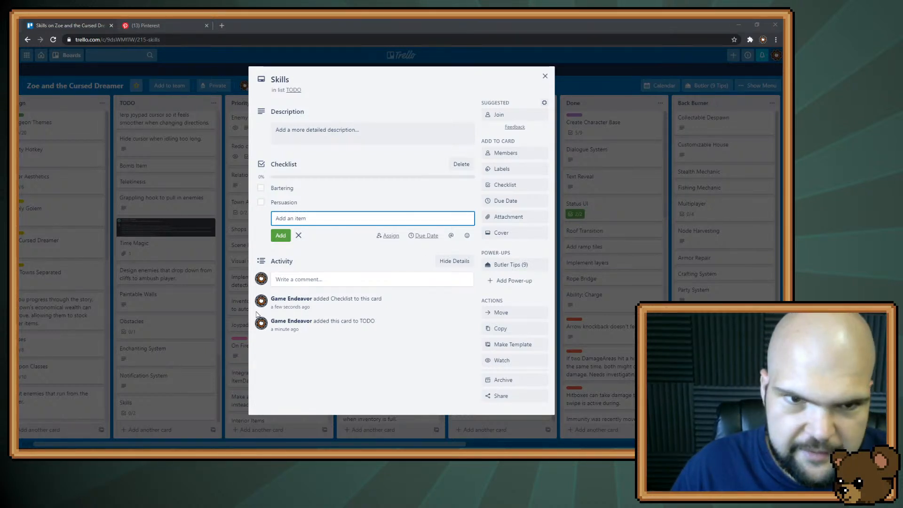
click(313, 219)
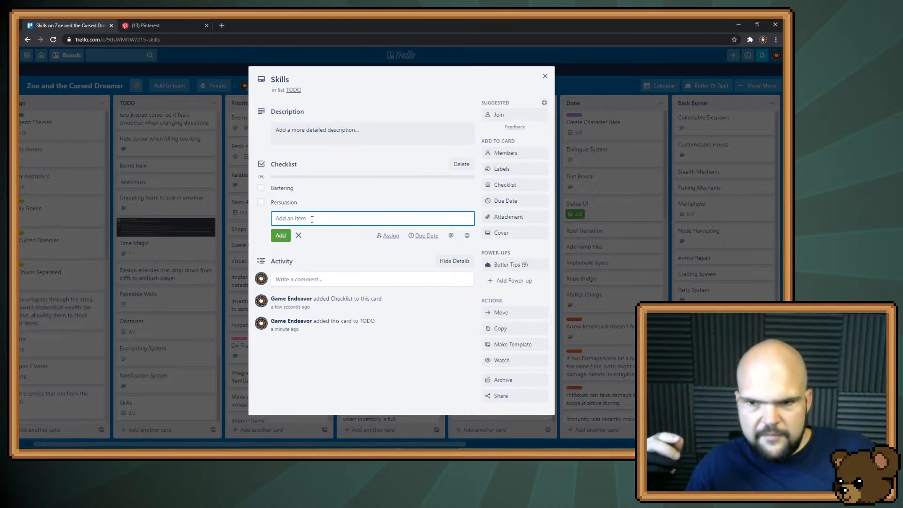
key(Escape)
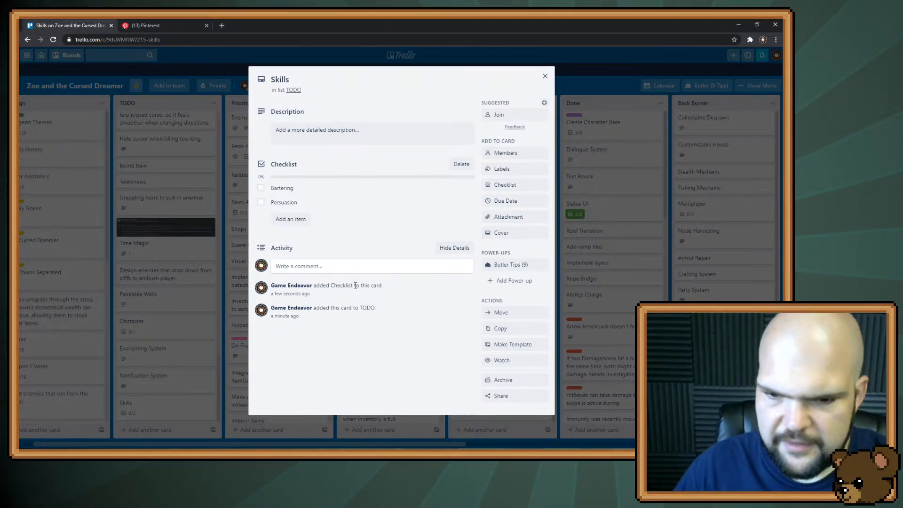
key(F1)
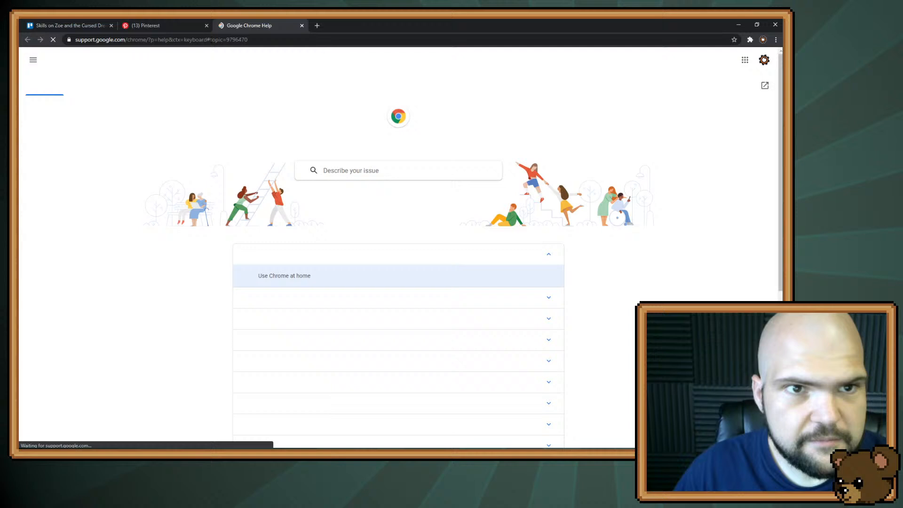
middle_click(220, 23)
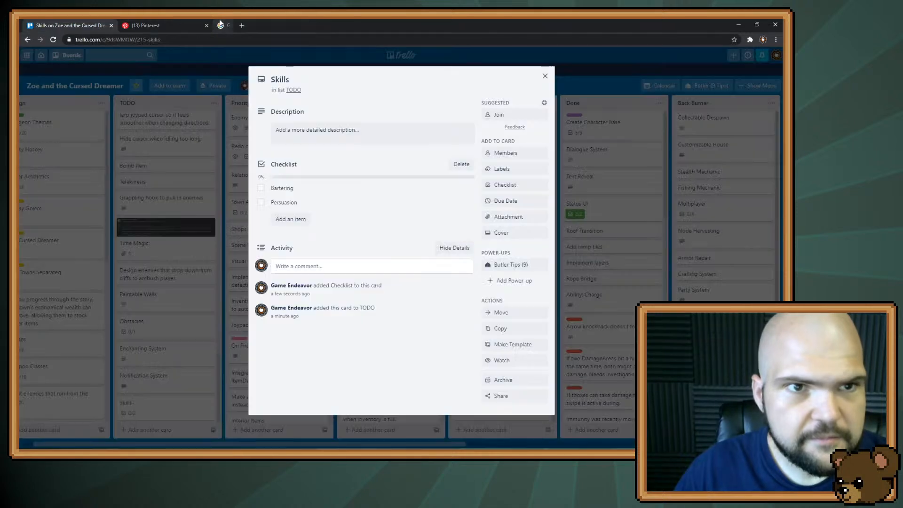
key(Escape)
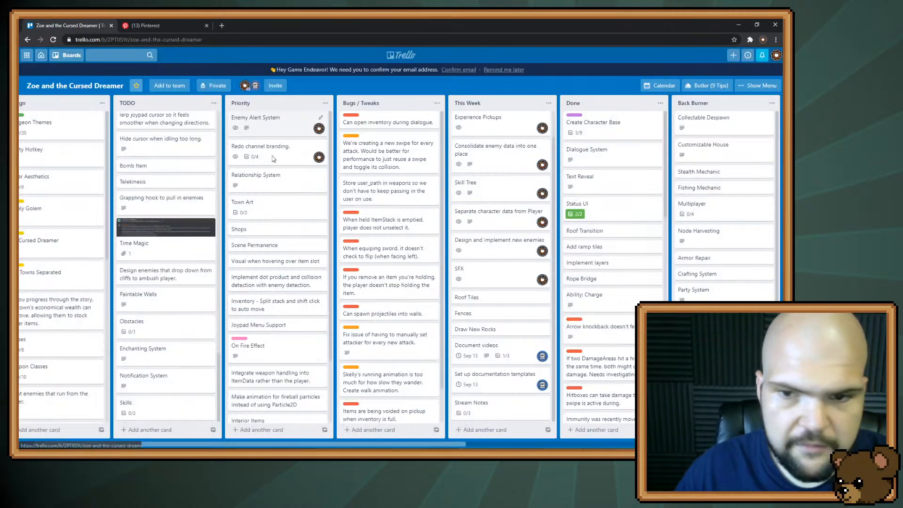
Rename the Bees checklist item on the Stream Notes card to Bee Keeping and close the card
scroll(374, 330, down, 2)
drag(393, 443, 464, 442)
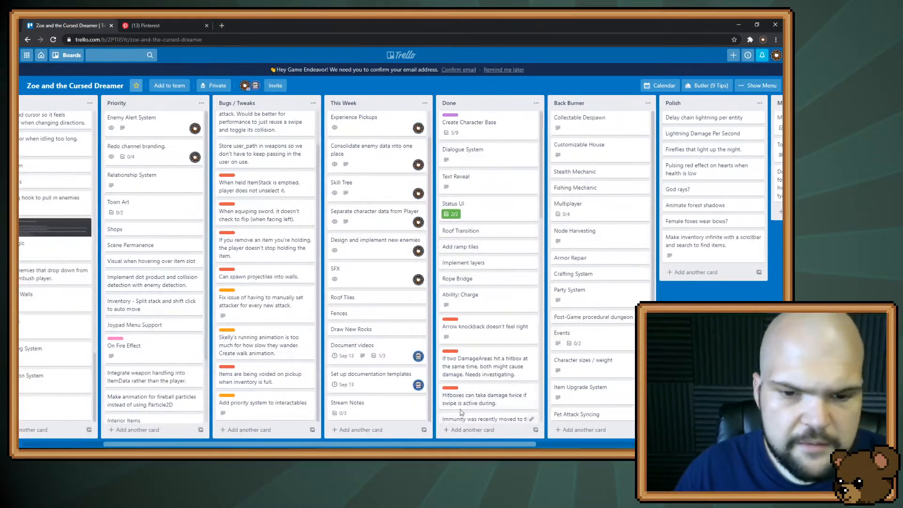
click(367, 405)
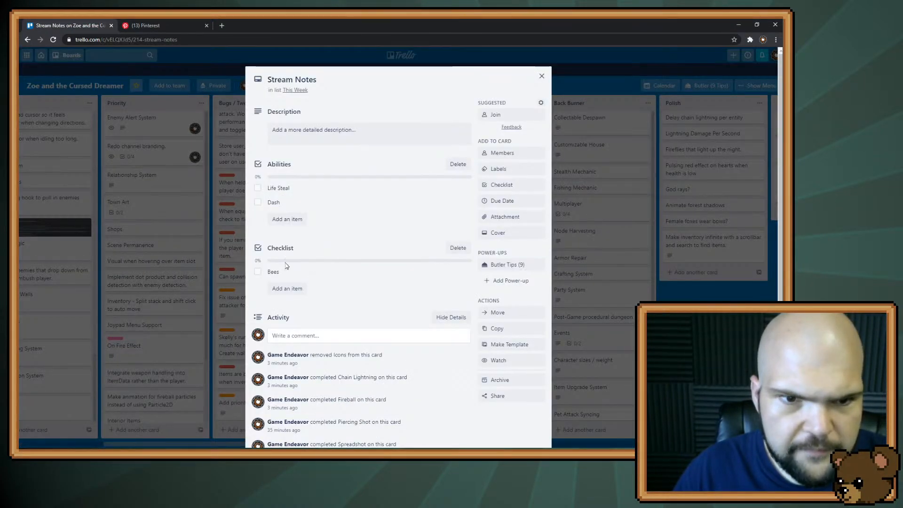
click(308, 271)
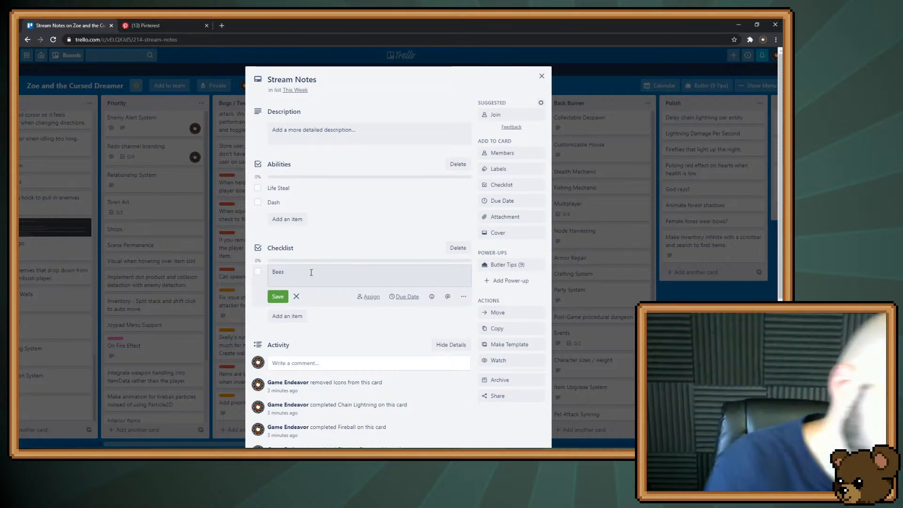
key(BackSpace)
text(Keepe)
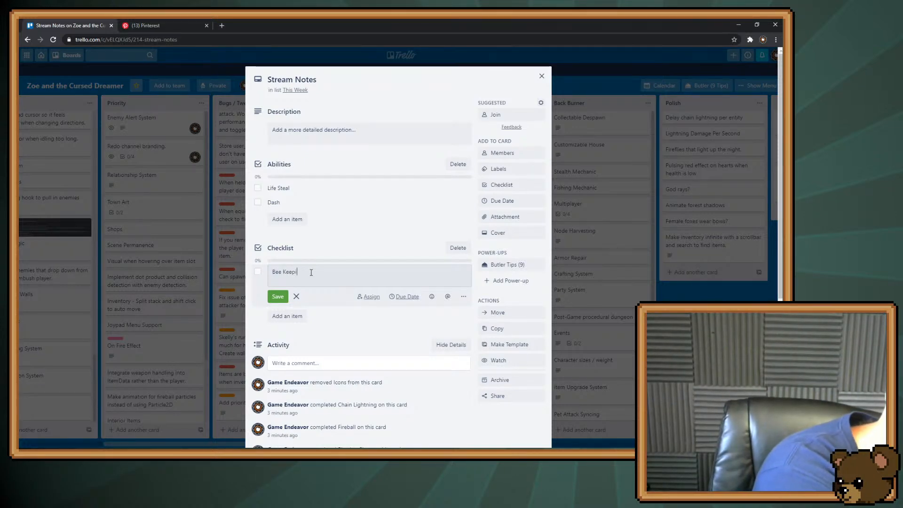
text(ng)
key(Return)
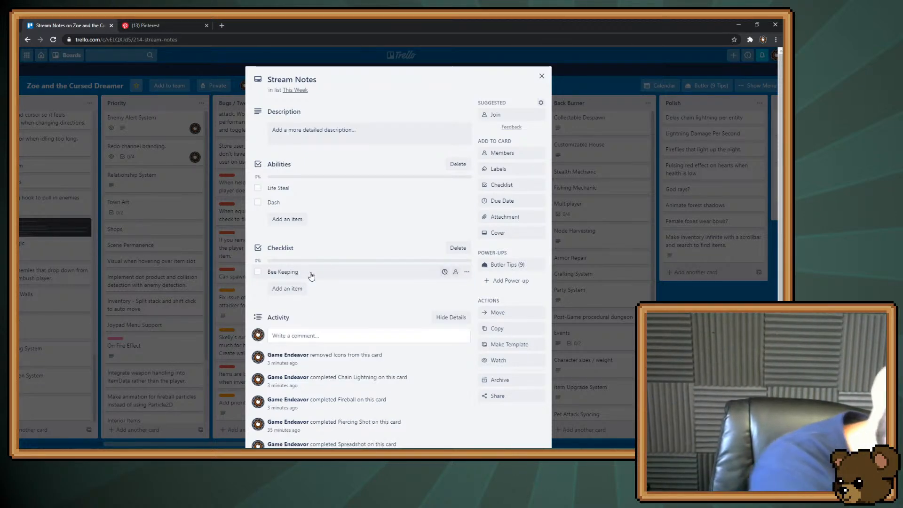
click(566, 365)
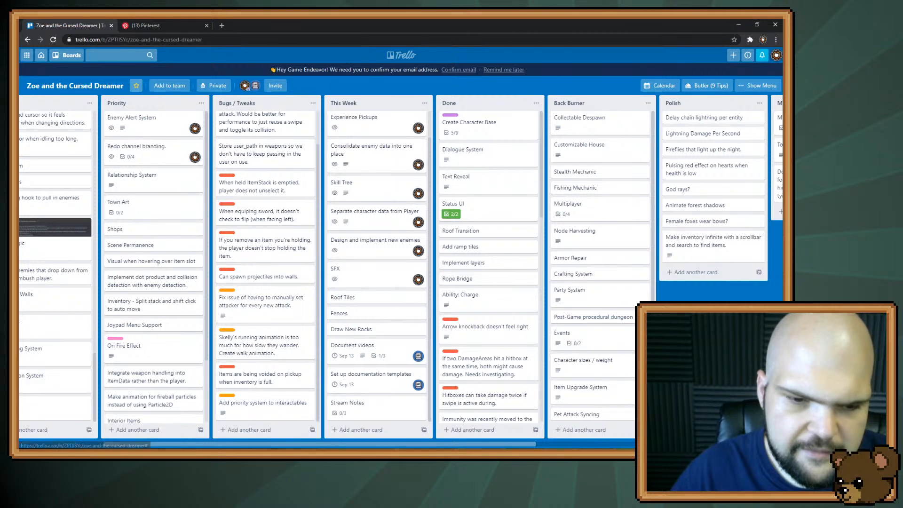
Add Bee Keeper to the checklist of the Classes card in the Design list and close the card
drag(264, 444, 149, 444)
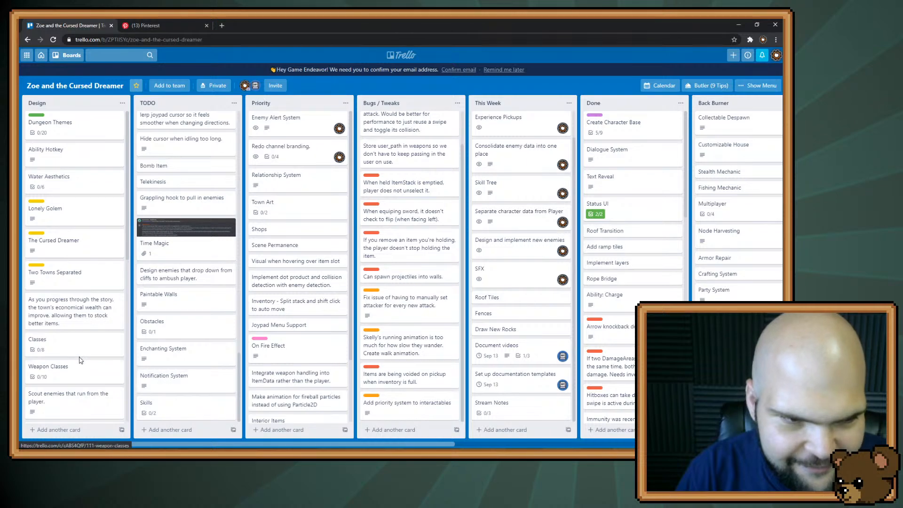
click(43, 341)
click(286, 307)
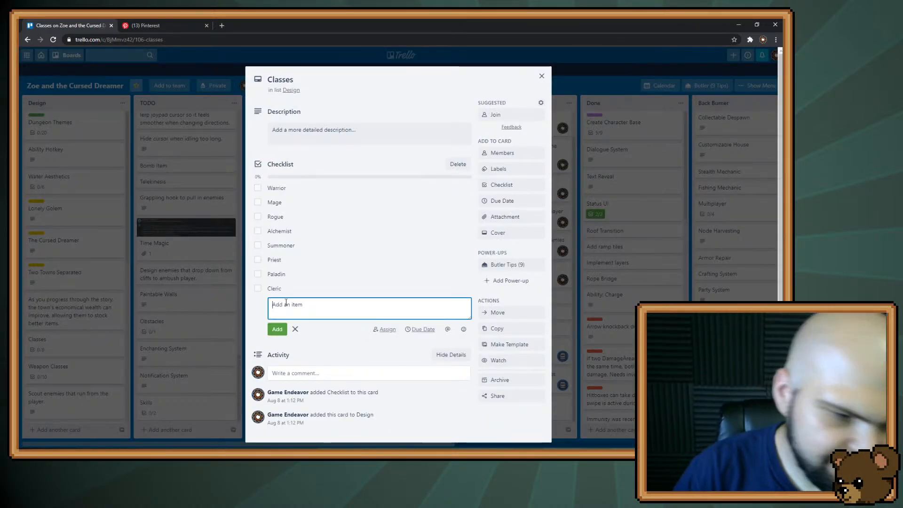
text(Bee K)
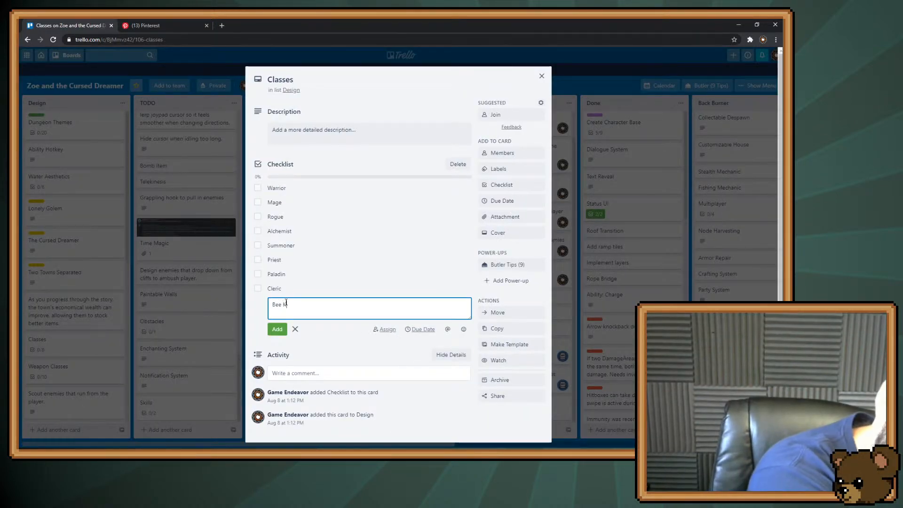
text(eeper)
key(Return)
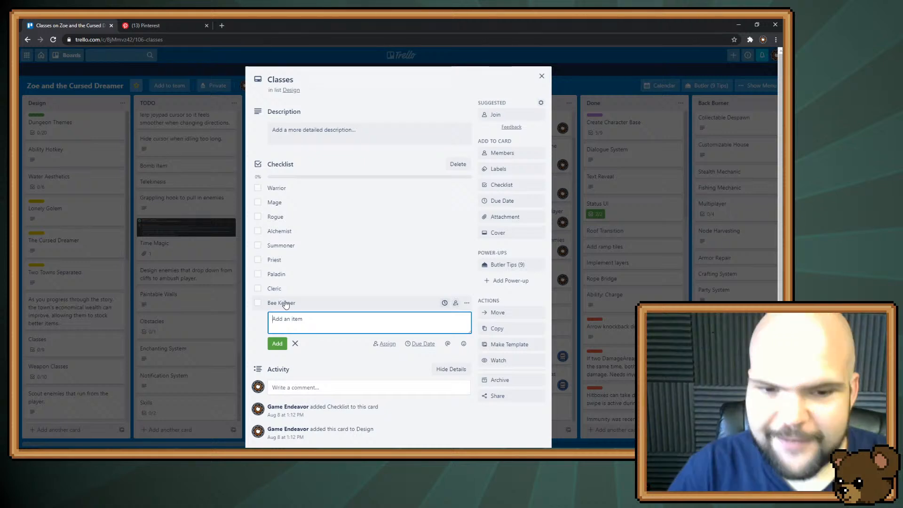
click(541, 74)
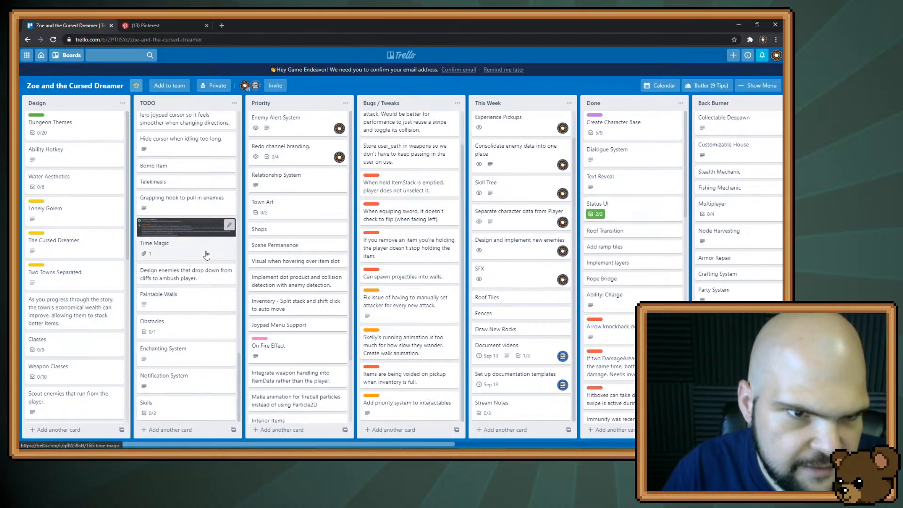
Add "Swap position with target" to the Abilities checklist of the Mage Abilities card and close the card
scroll(206, 255, down, 10)
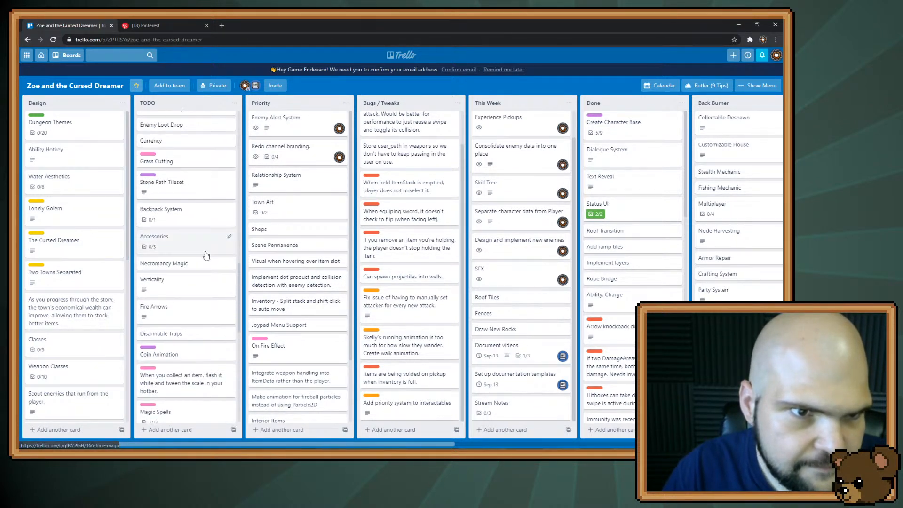
scroll(206, 255, up, 8)
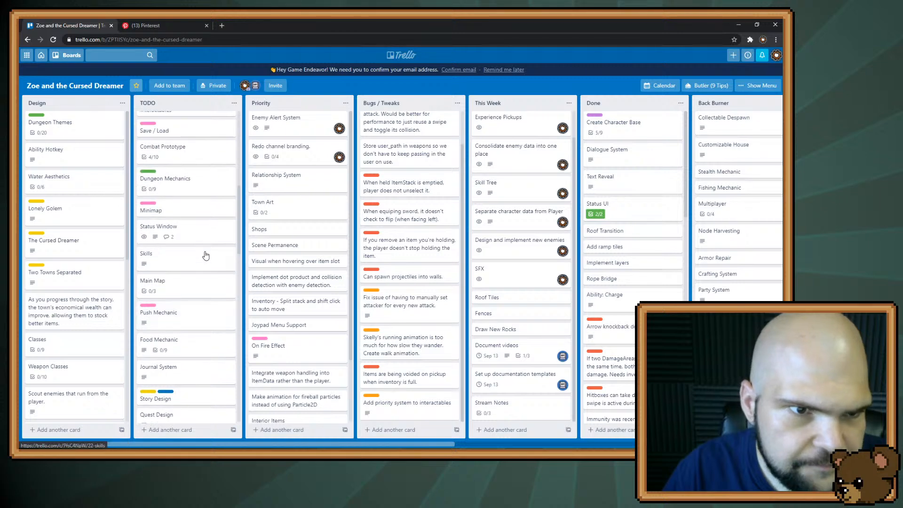
scroll(206, 255, up, 5)
click(203, 213)
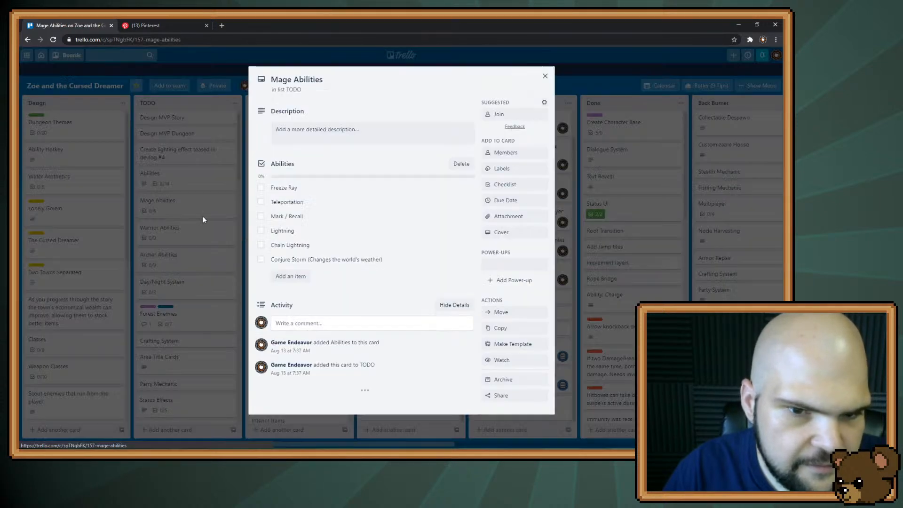
click(290, 276)
text(Wa)
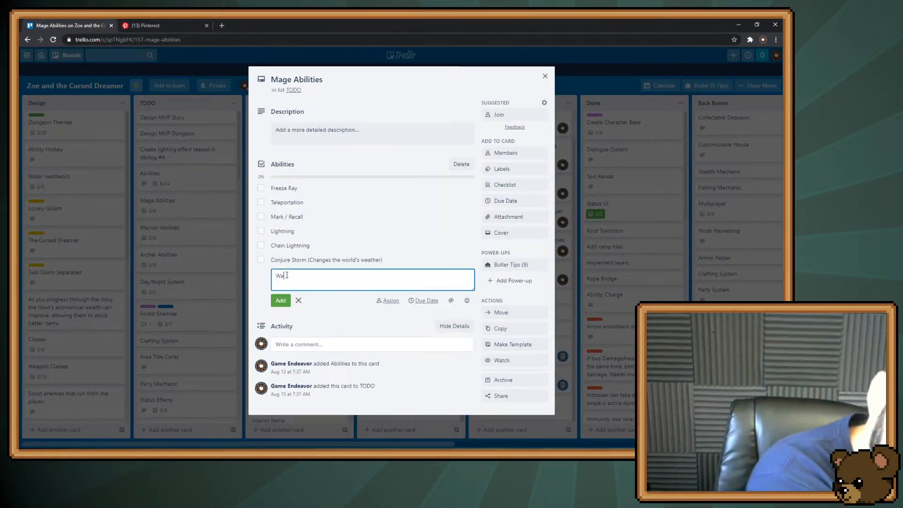
text(ter walk)
key(ctrl+BackSpace)
key(ctrl+BackSpace)
text(Swap posi)
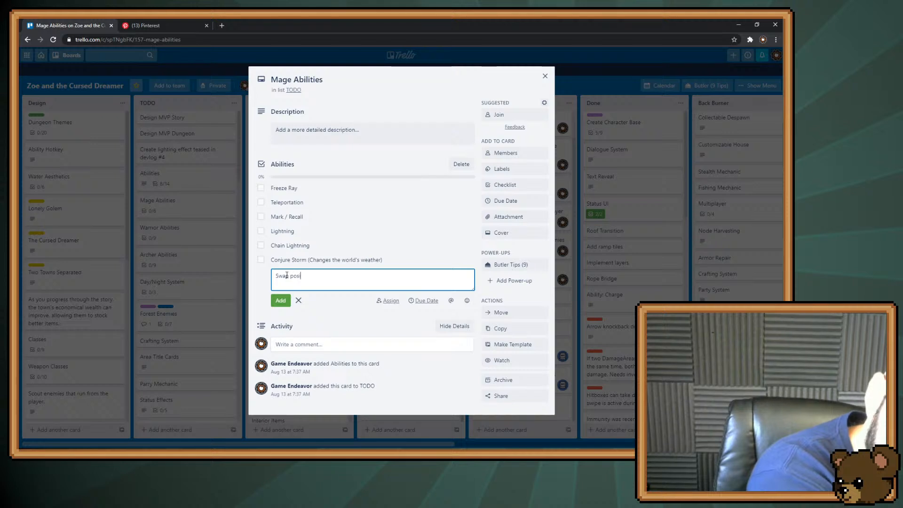
text(tion with target)
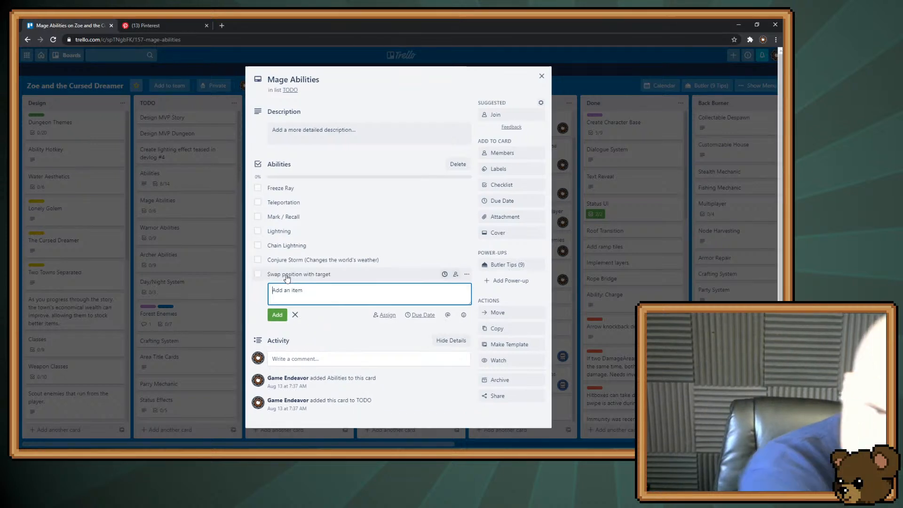
key(Return)
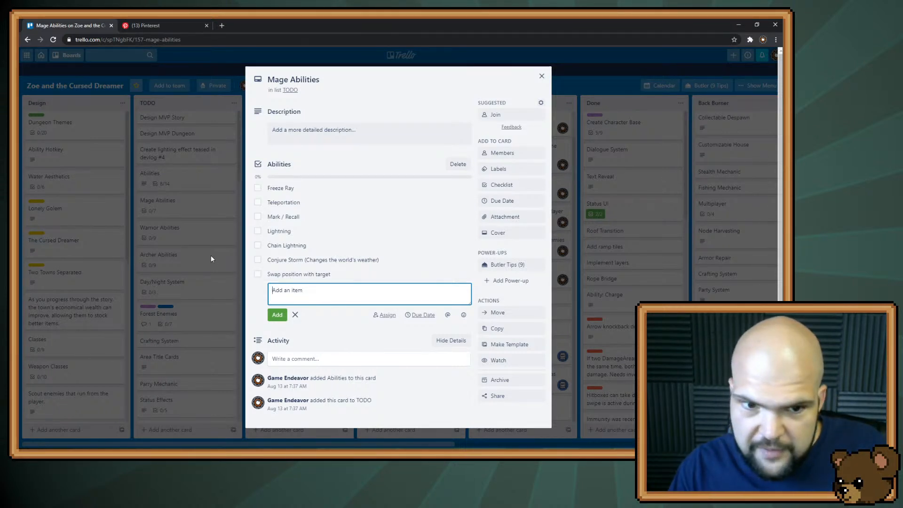
click(565, 71)
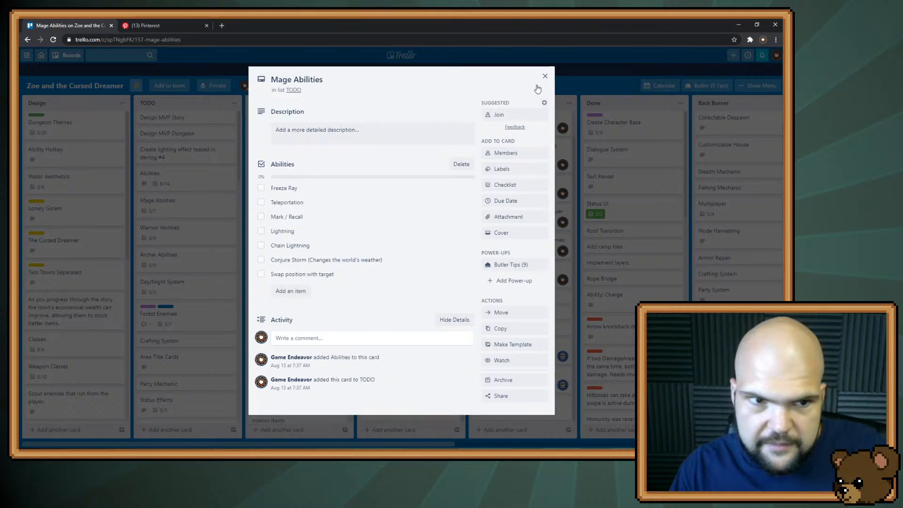
click(177, 190)
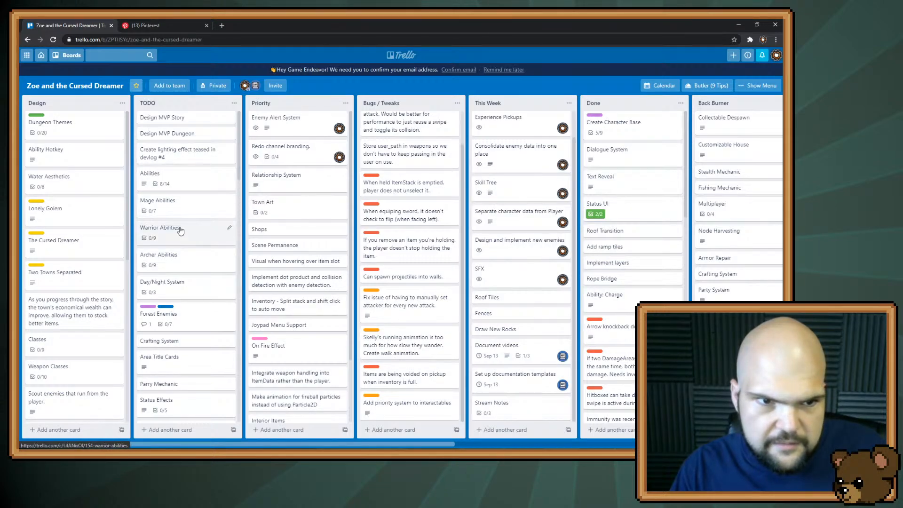
Check the Abilities card, then move the Skills card with the Bartering checklist directly beneath it in the TODO list
click(178, 183)
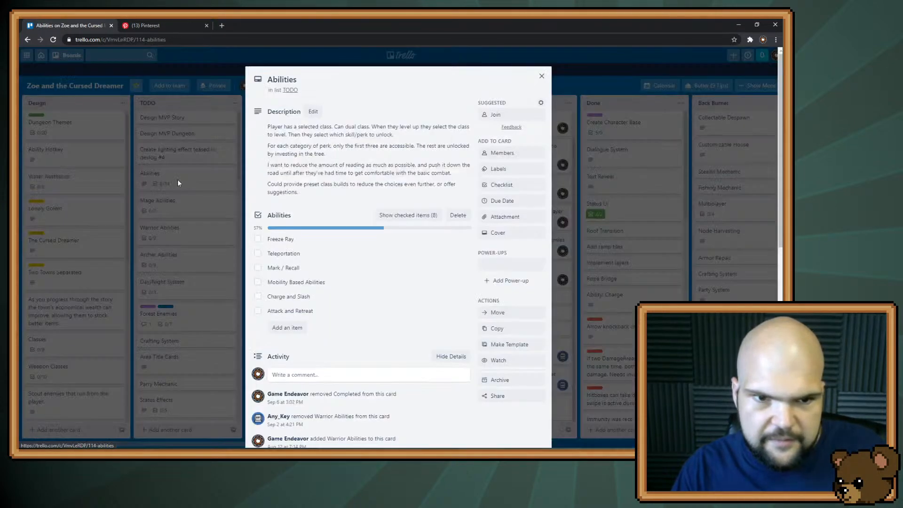
click(178, 183)
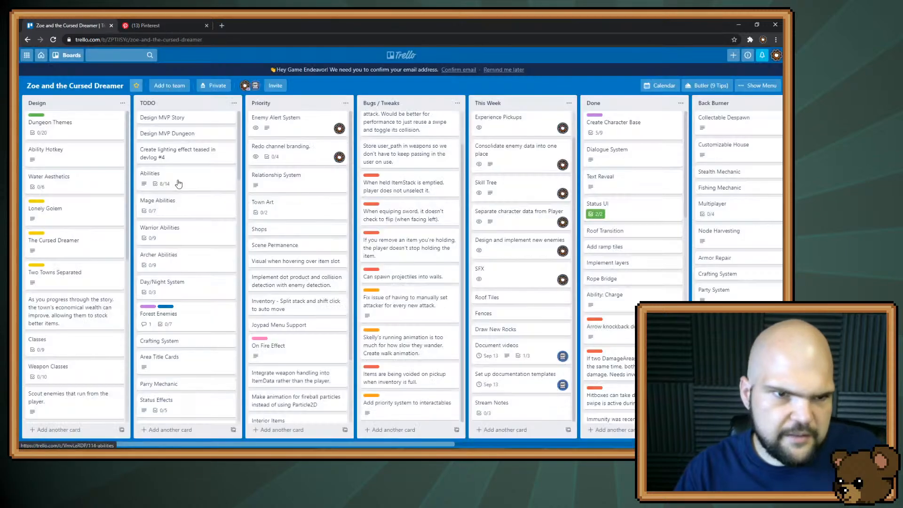
scroll(174, 258, down, 10)
scroll(176, 266, down, 10)
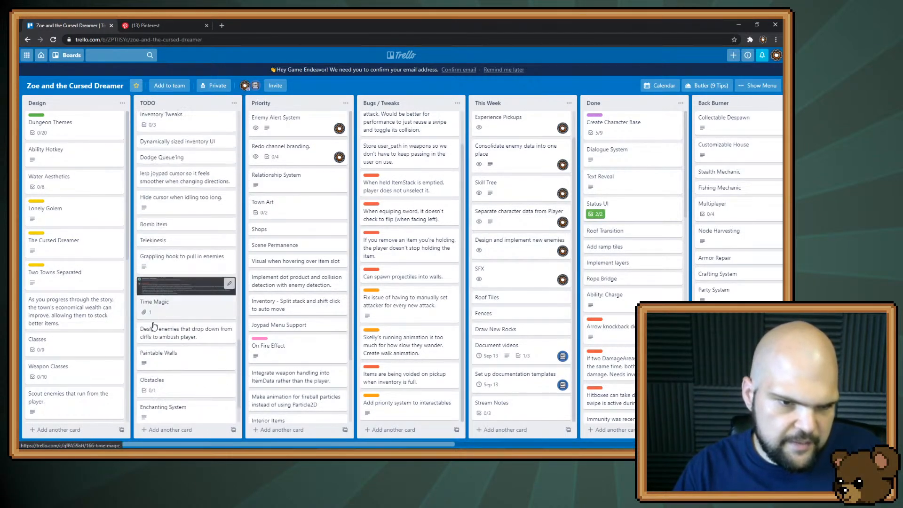
drag(168, 400, 187, 216)
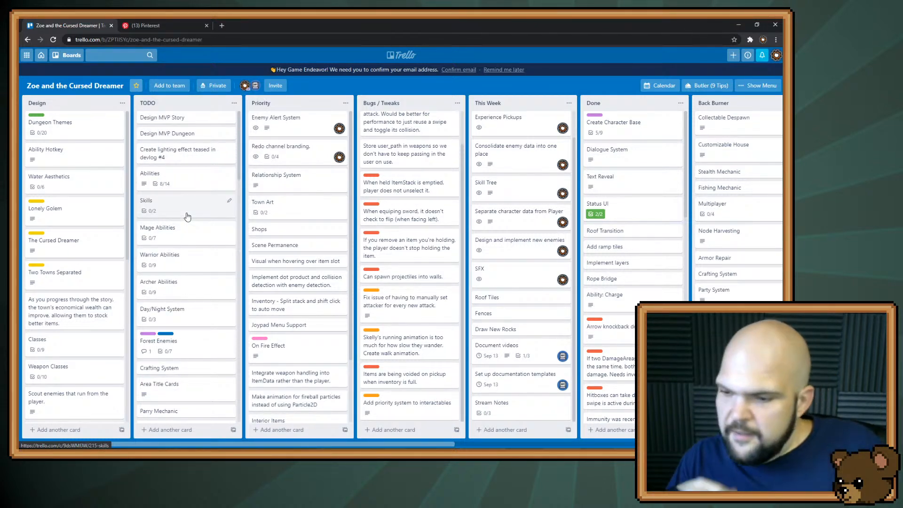
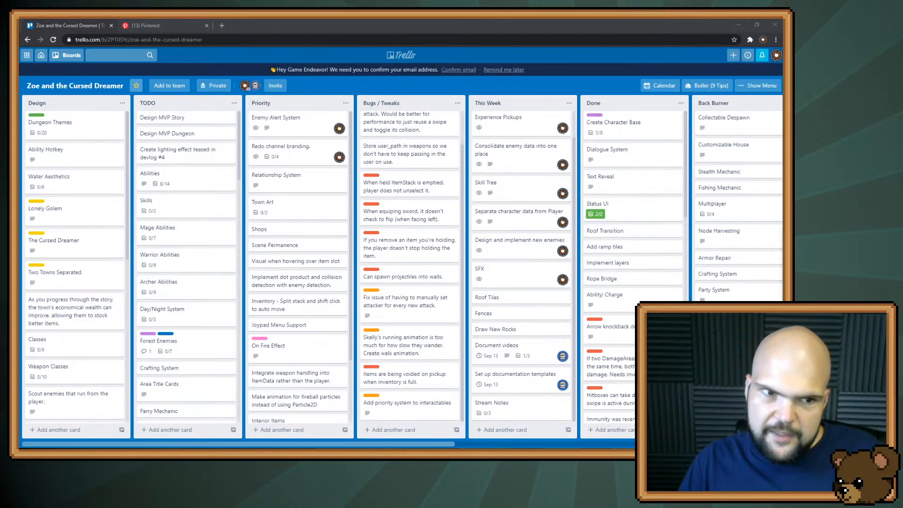
Add the items Construction and Lucky to the checklist of the Skills card in the TODO list
click(192, 175)
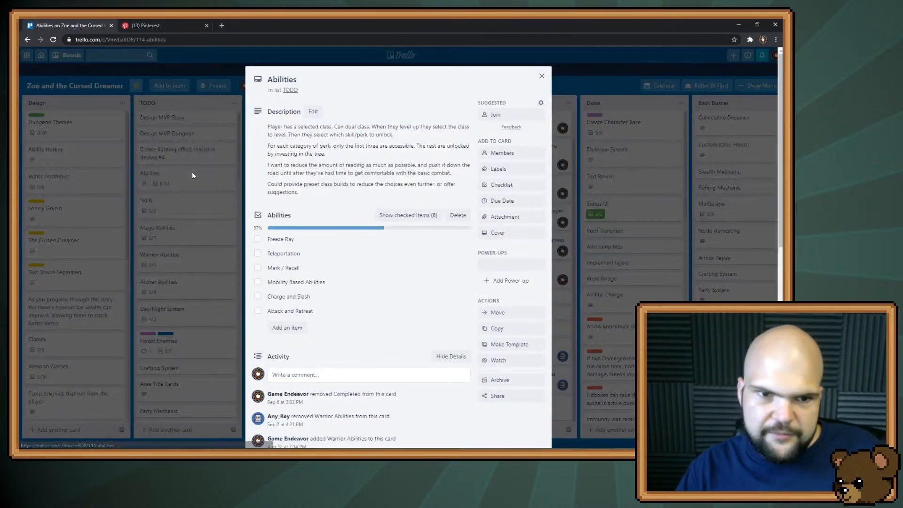
click(192, 171)
click(195, 202)
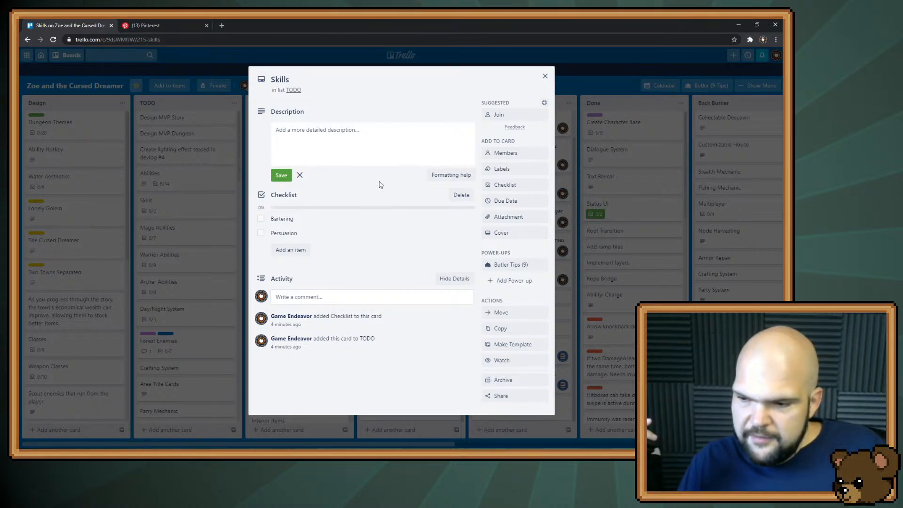
click(289, 255)
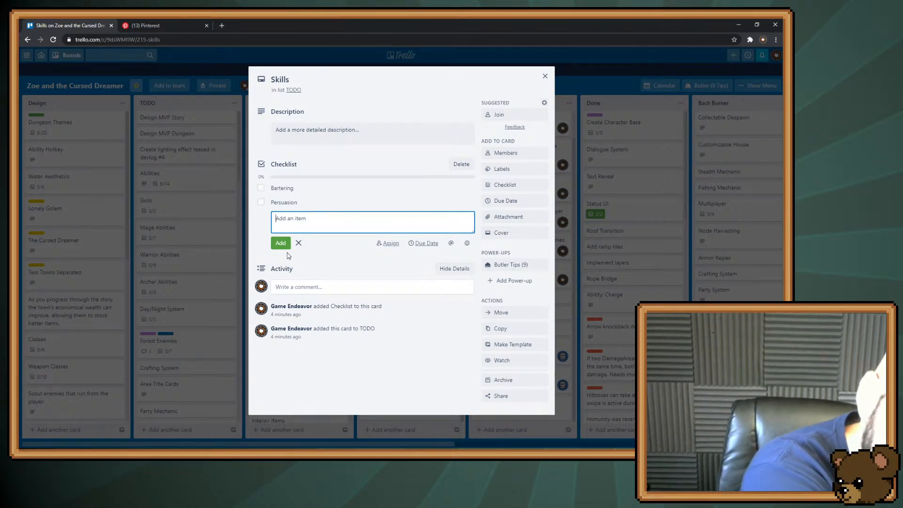
text(Construction)
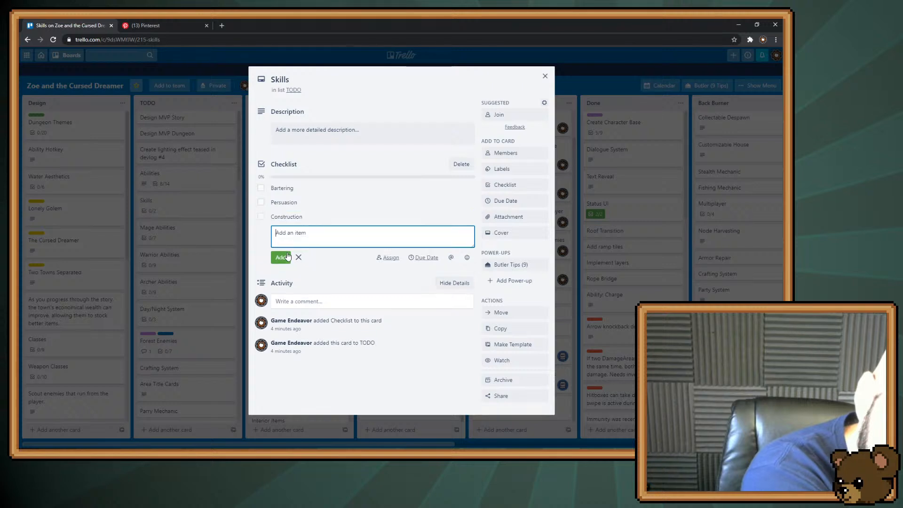
key(Return)
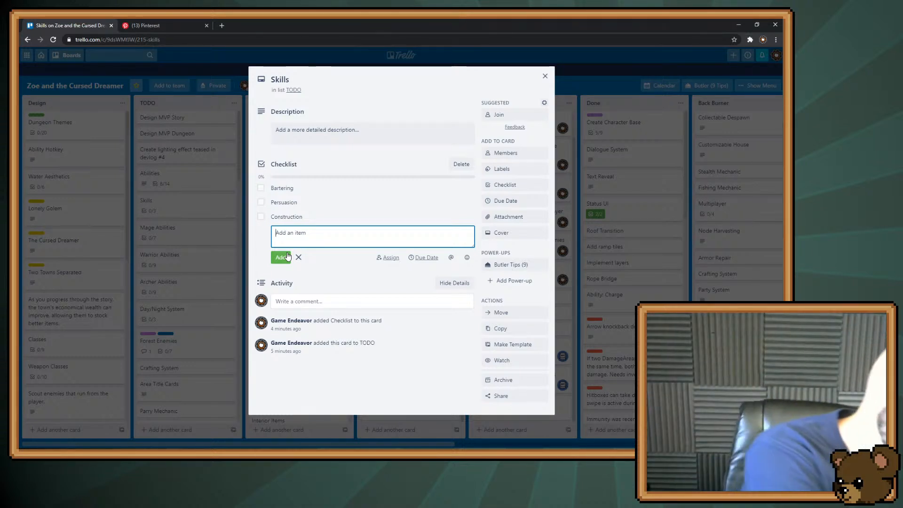
text(Lucky)
key(Return)
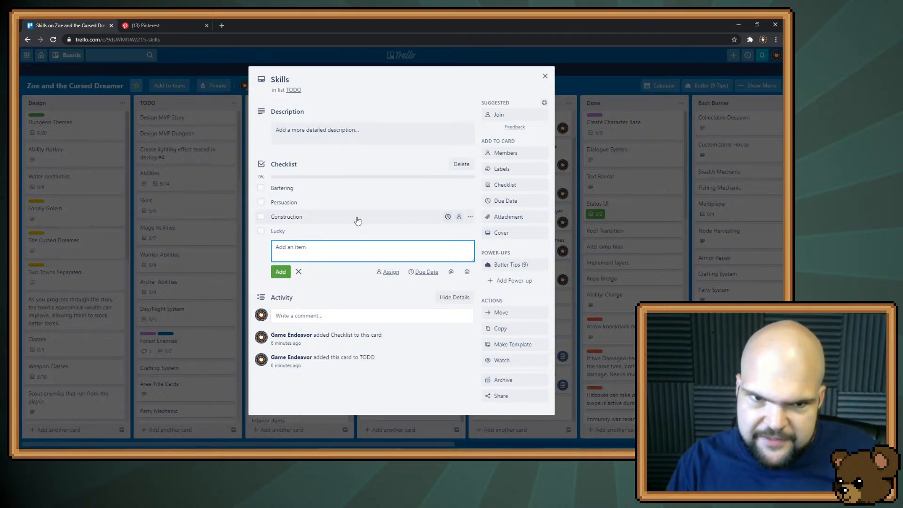
Rename the Construction checklist item to "Construction (Construction)" and close the Skills card
click(372, 222)
click(381, 223)
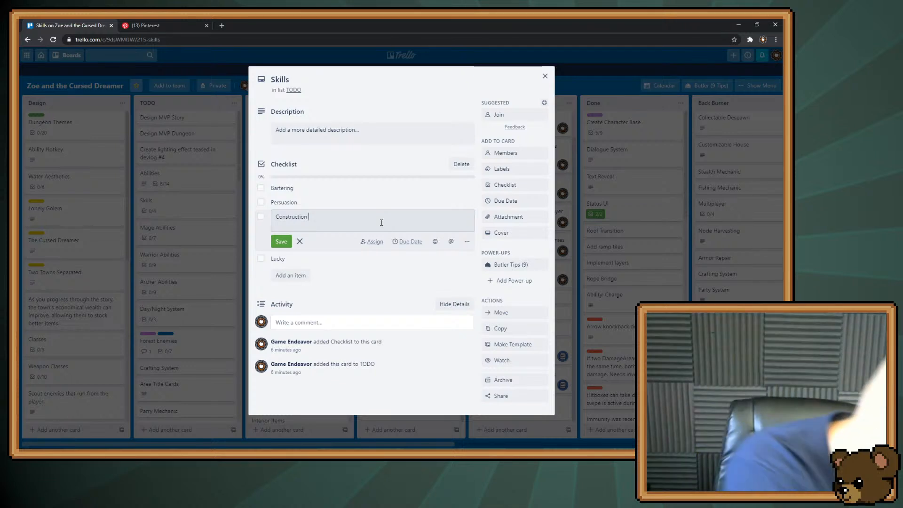
text((Construction))
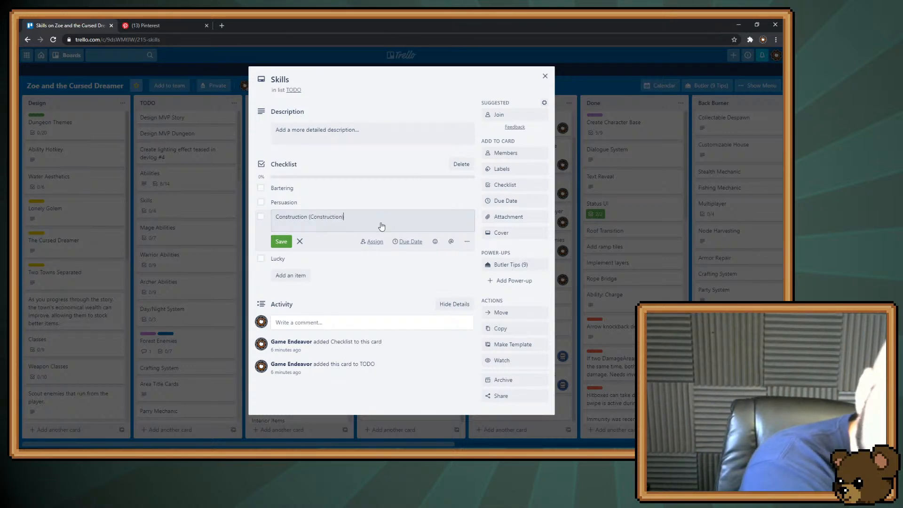
key(Return)
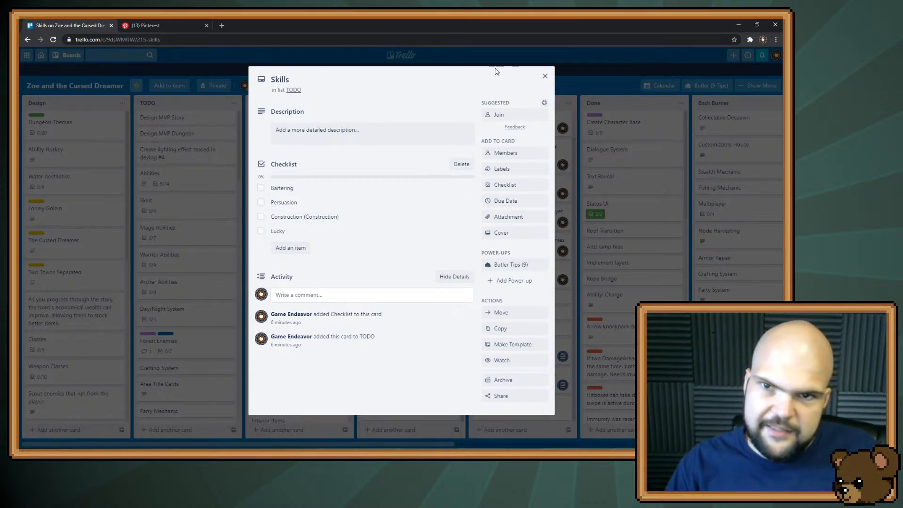
click(567, 70)
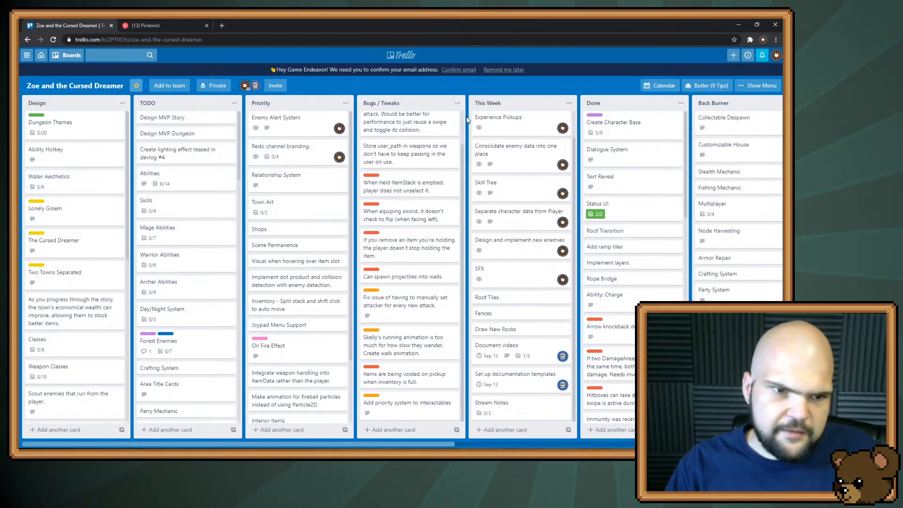
Add a Builder item to the checklist of the NPC Concepts card in the NPCS list
scroll(292, 188, down, 2)
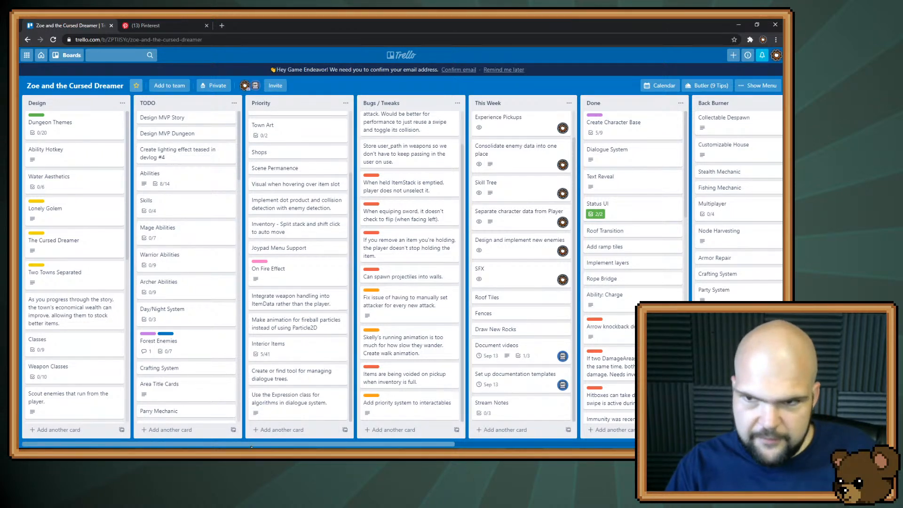
scroll(518, 419, right, 8)
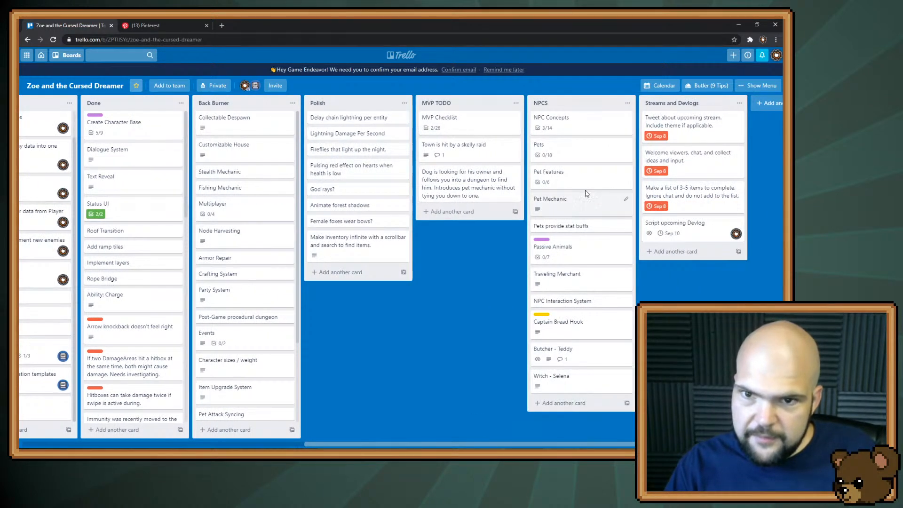
click(569, 125)
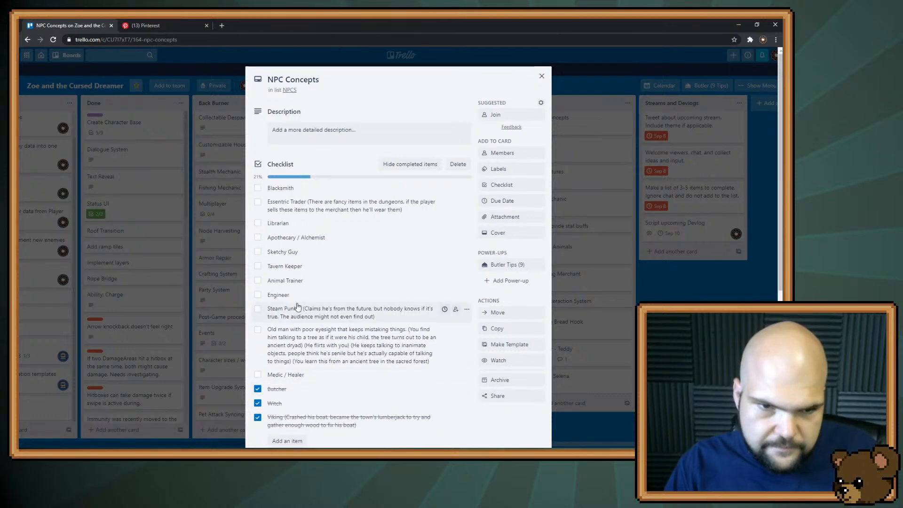
scroll(295, 395, down, 1)
click(297, 398)
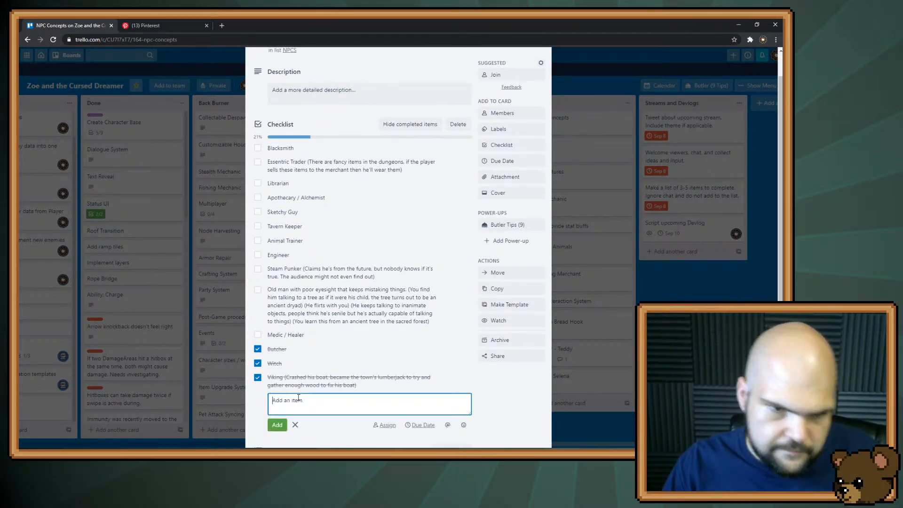
text(Builder)
key(Return)
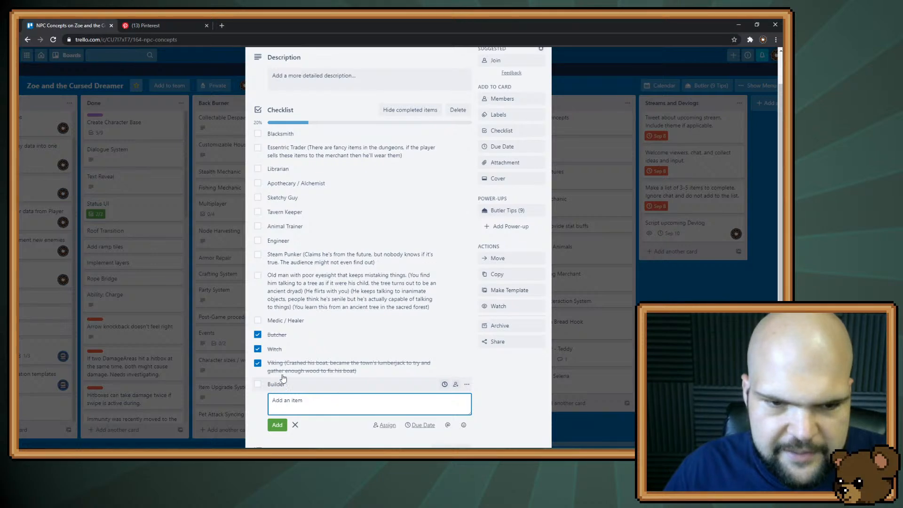
Move the Builder item directly below Medic / Healer in the checklist and close the NPC Concepts card
drag(280, 383, 292, 327)
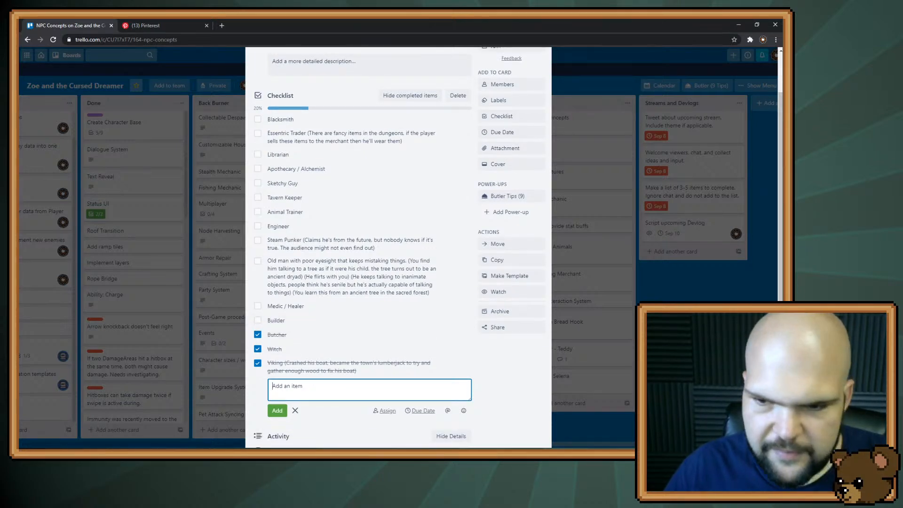
key(Escape)
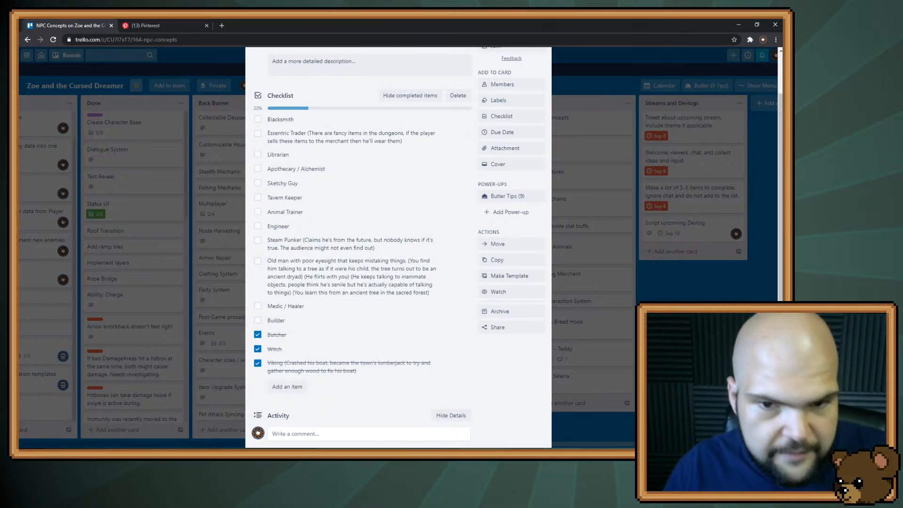
key(Escape)
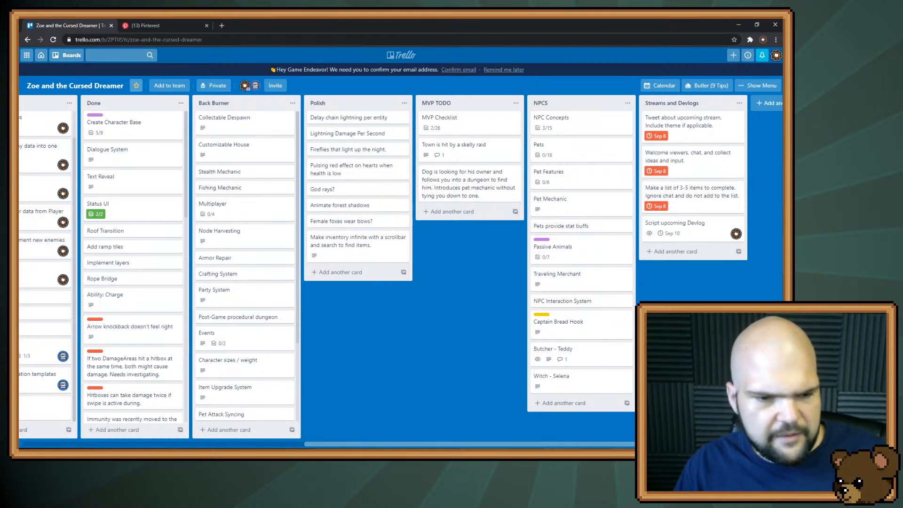
Add a Healing item to the Abilities checklist of the Mage Abilities card in the TODO list and close the card
drag(358, 439, 84, 445)
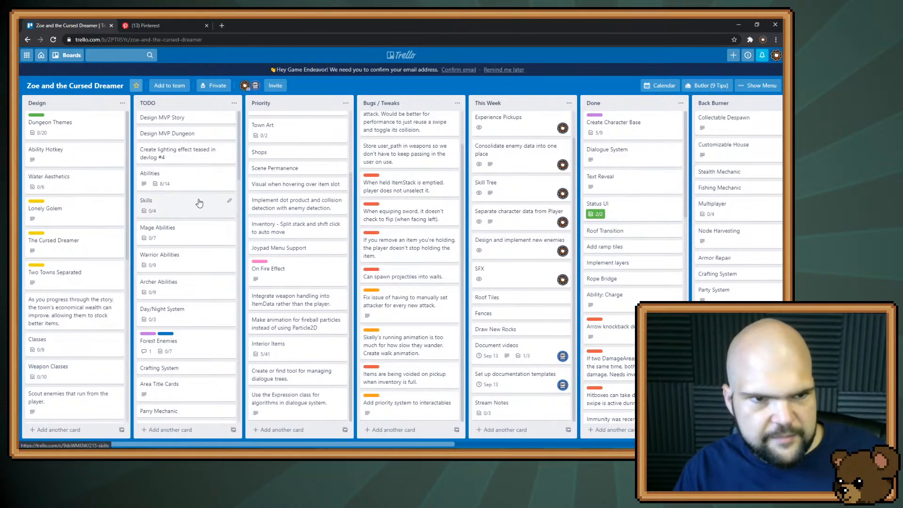
click(200, 239)
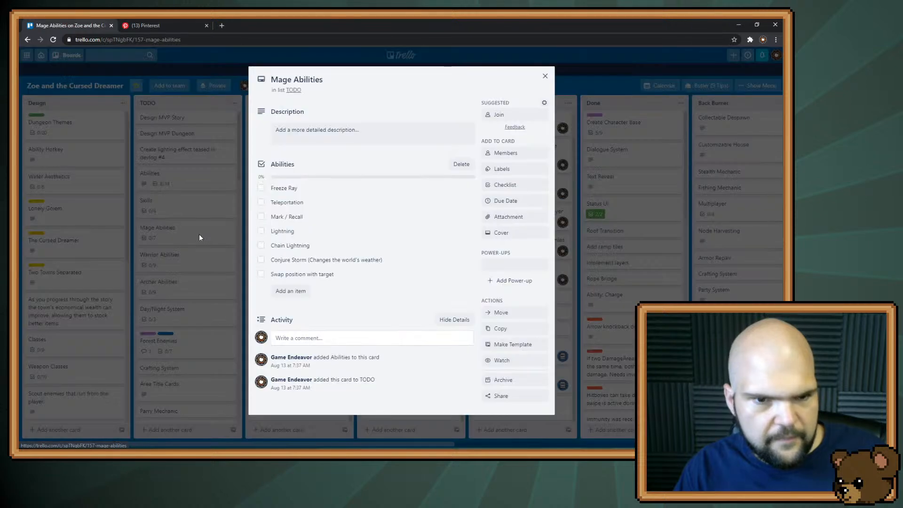
click(333, 337)
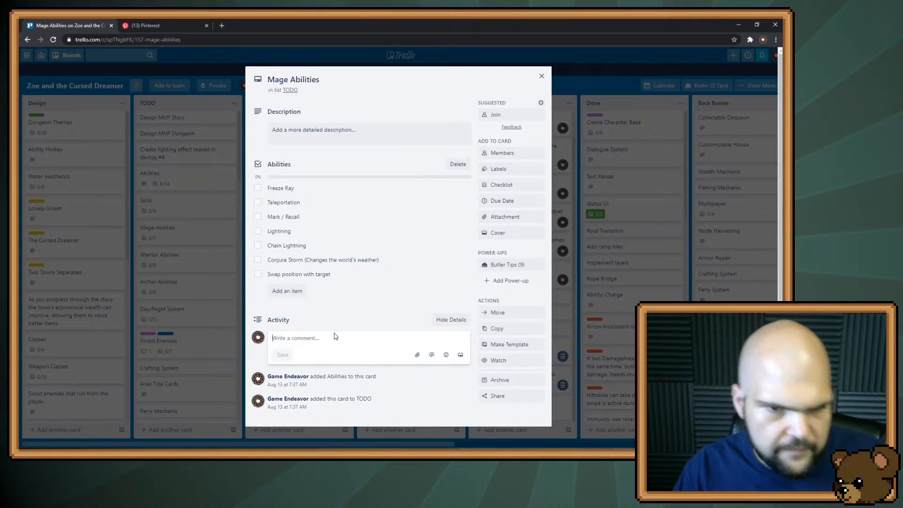
click(297, 292)
text(Healing)
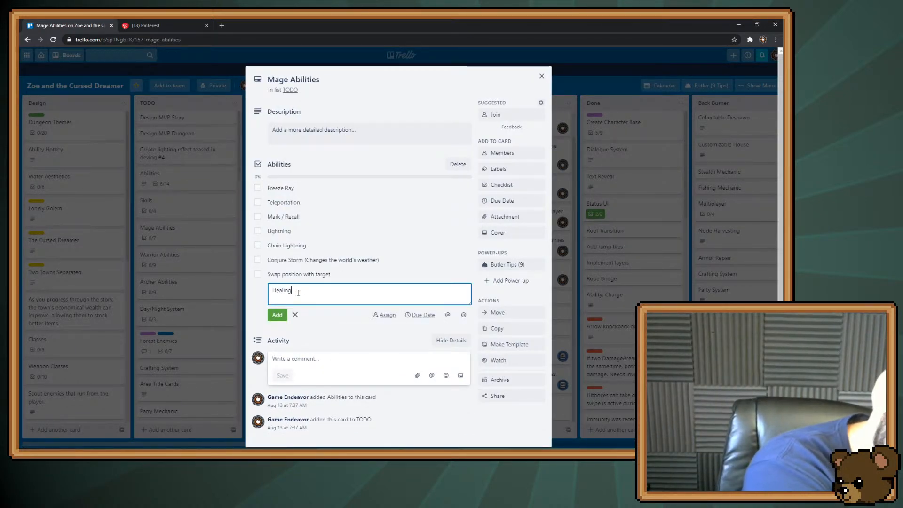
key(Return)
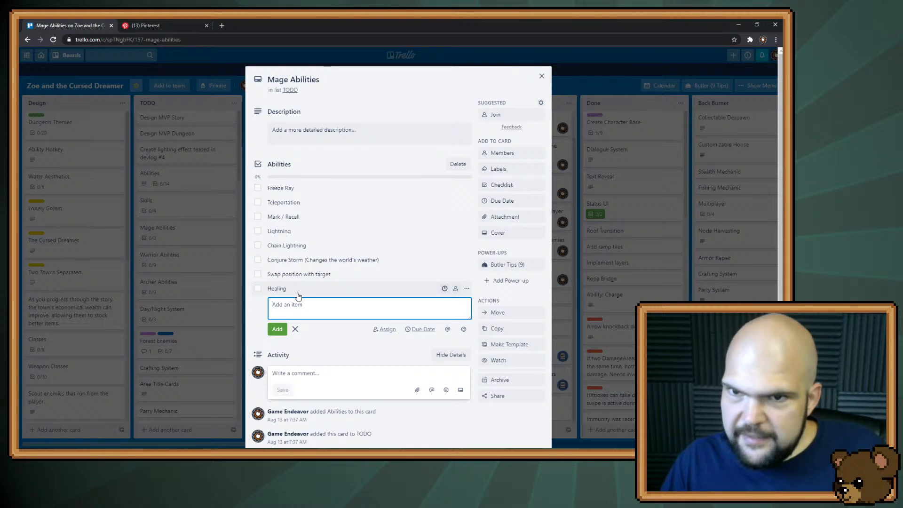
click(578, 72)
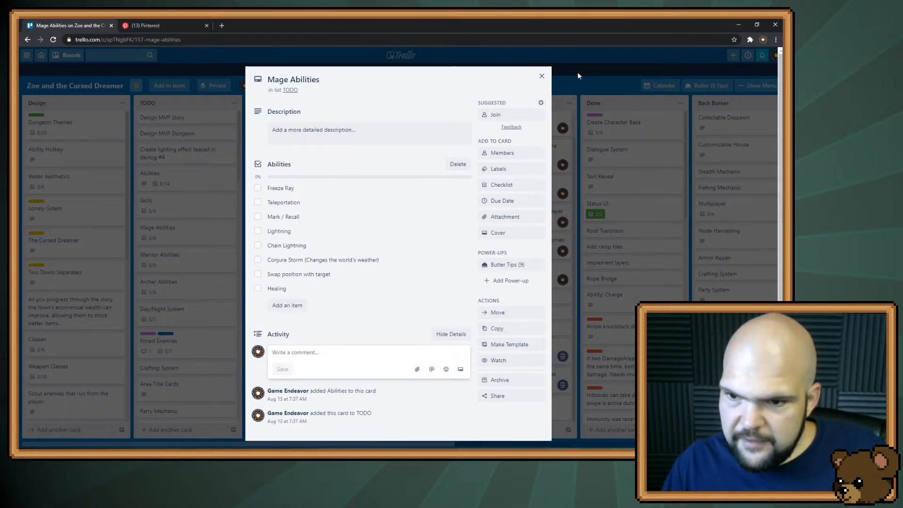
click(596, 77)
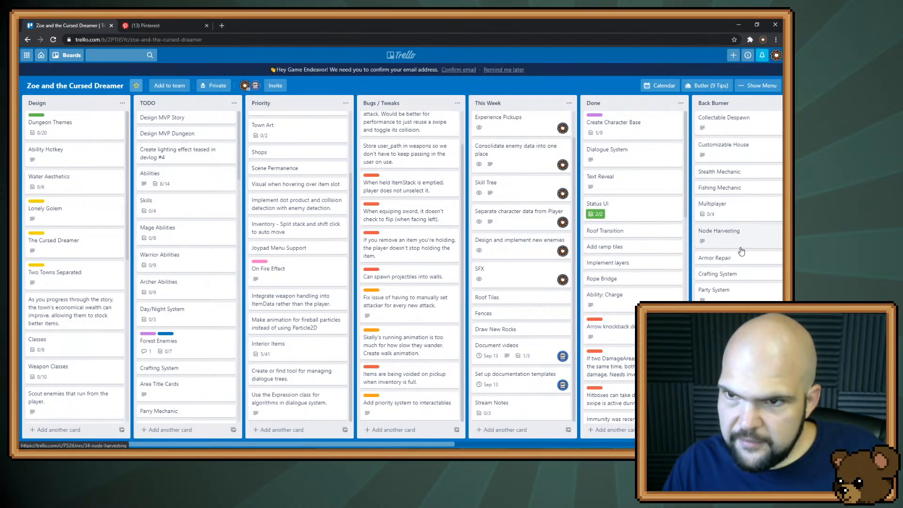
Look over the Back Burner list and check the contents of its Stealth Mechanic card
scroll(742, 250, down, 2)
scroll(741, 248, up, 2)
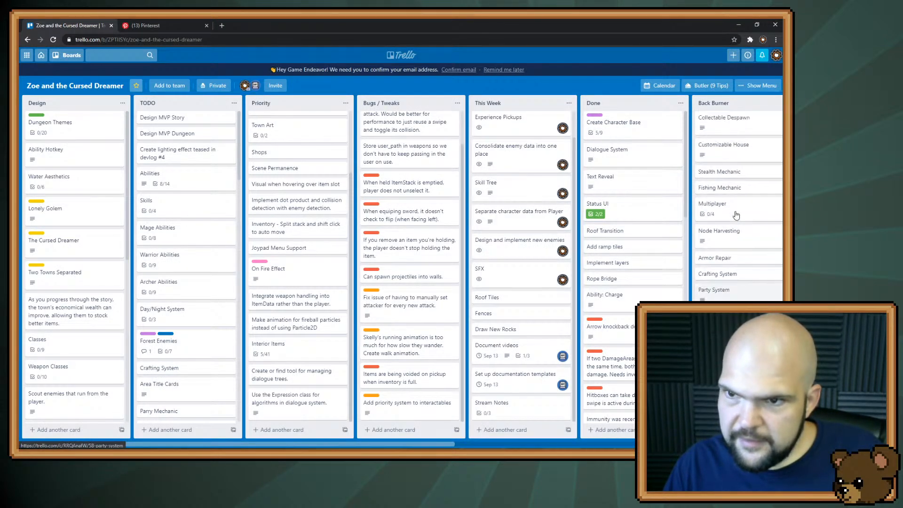
click(731, 176)
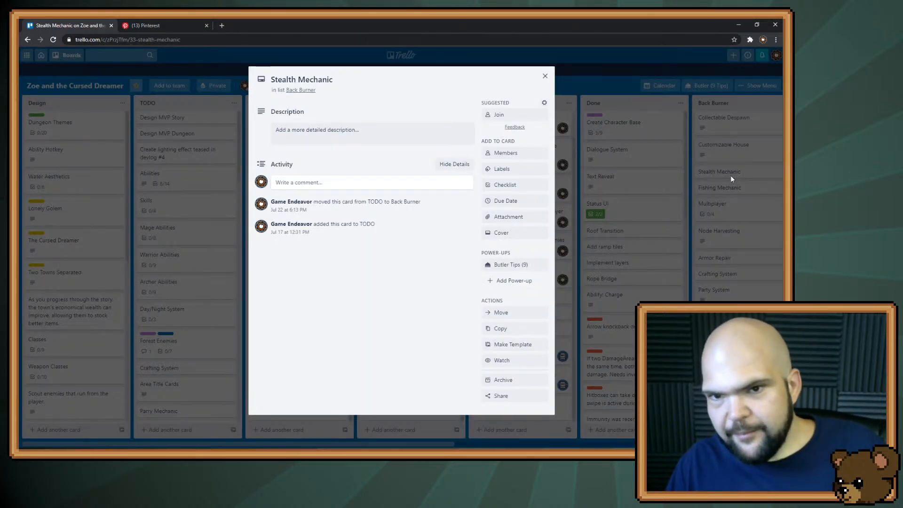
click(545, 76)
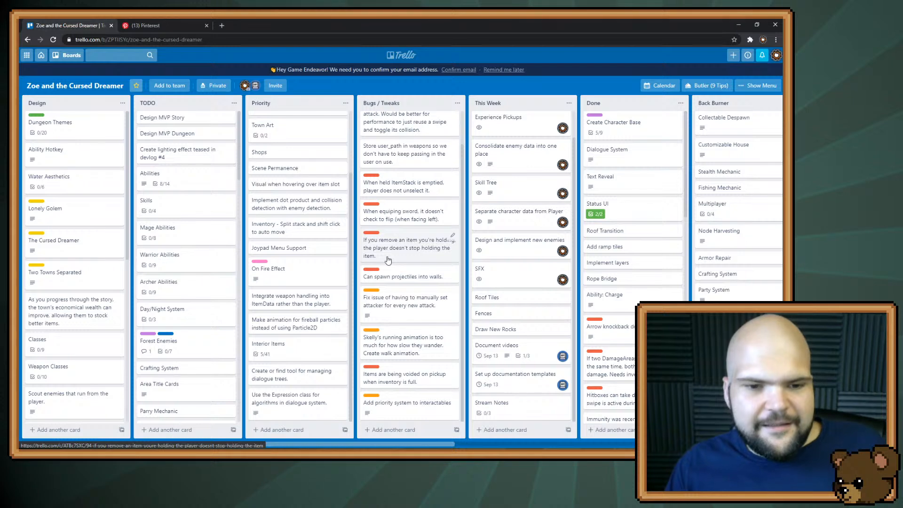
Add the items Cooking and Cheese Making to the Skills card's checklist and close the card
click(189, 214)
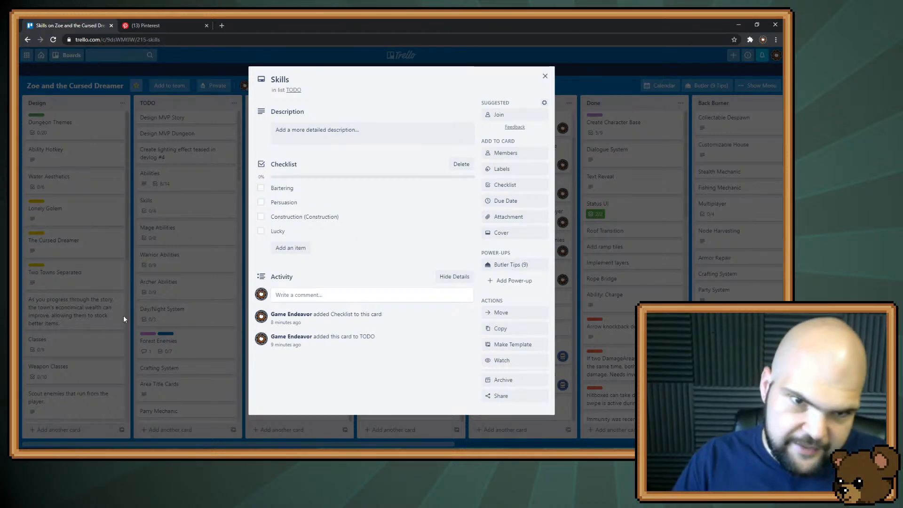
click(288, 246)
text(Co)
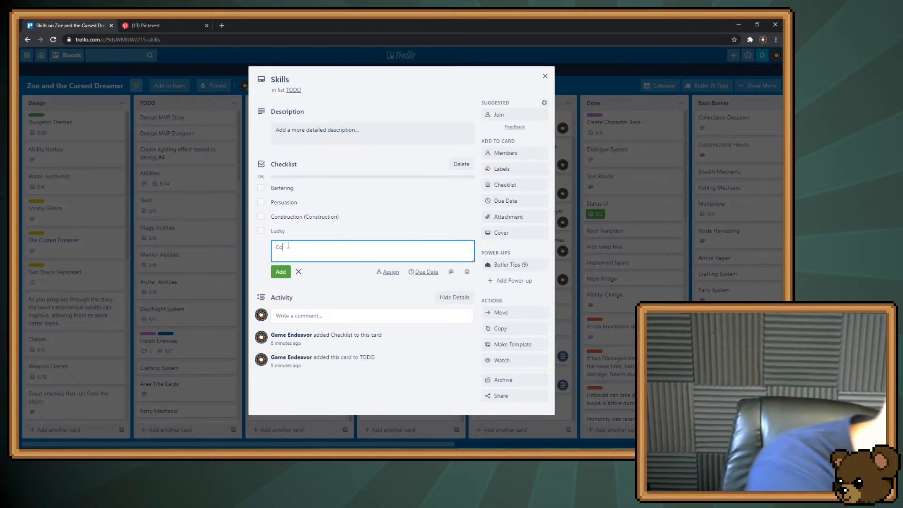
text(oking)
key(Return)
text(C)
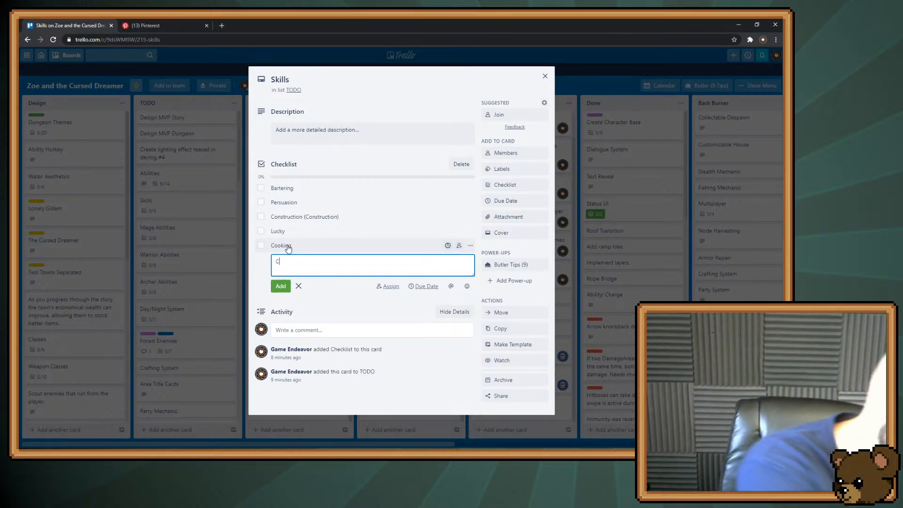
text(heese m)
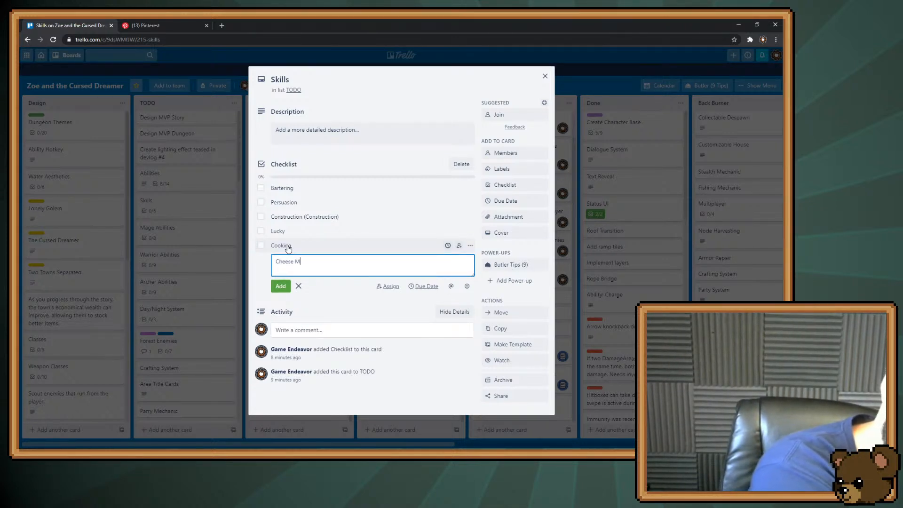
text(aking)
key(Return)
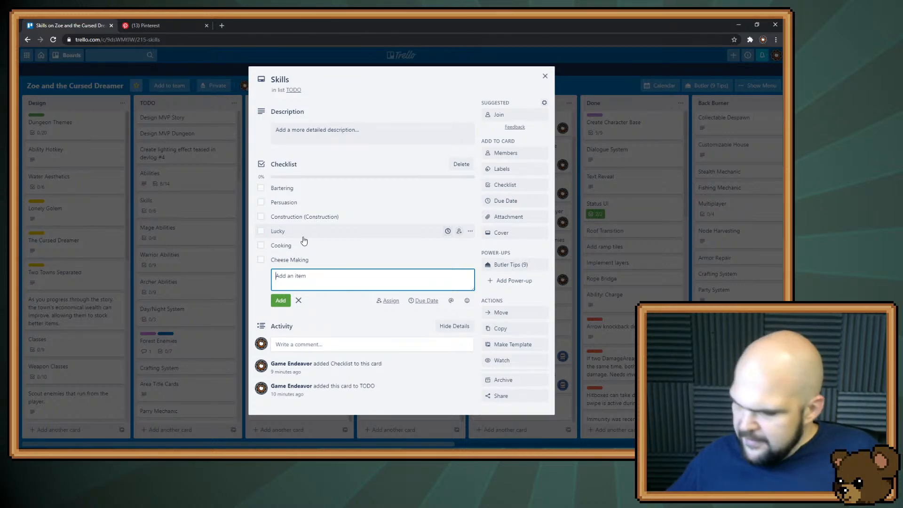
click(592, 82)
click(592, 82)
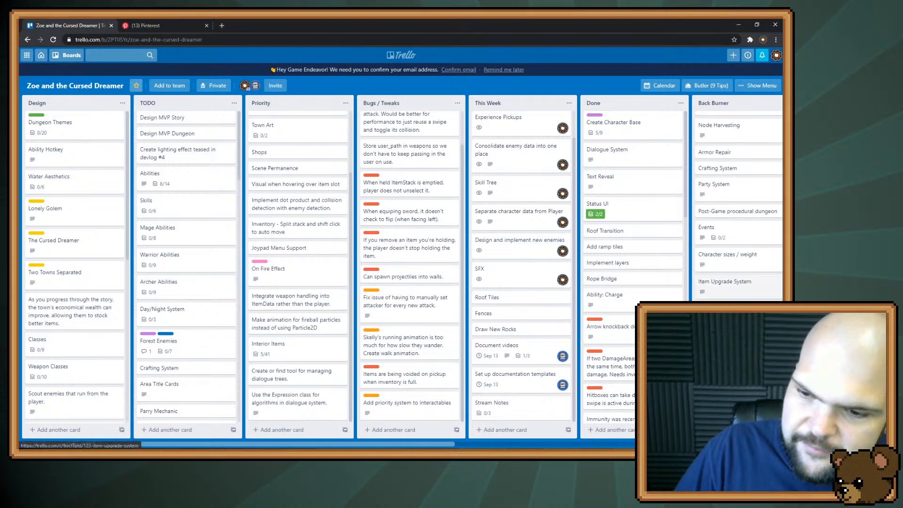
scroll(738, 202, down, 1)
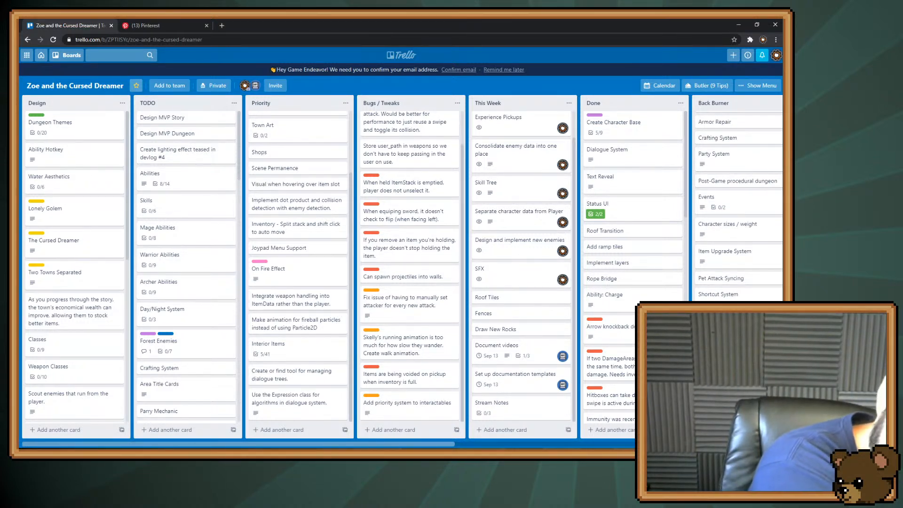
Rename the Moddable card in the Back Burner list to Mod Support and close the card
scroll(739, 203, down, 1)
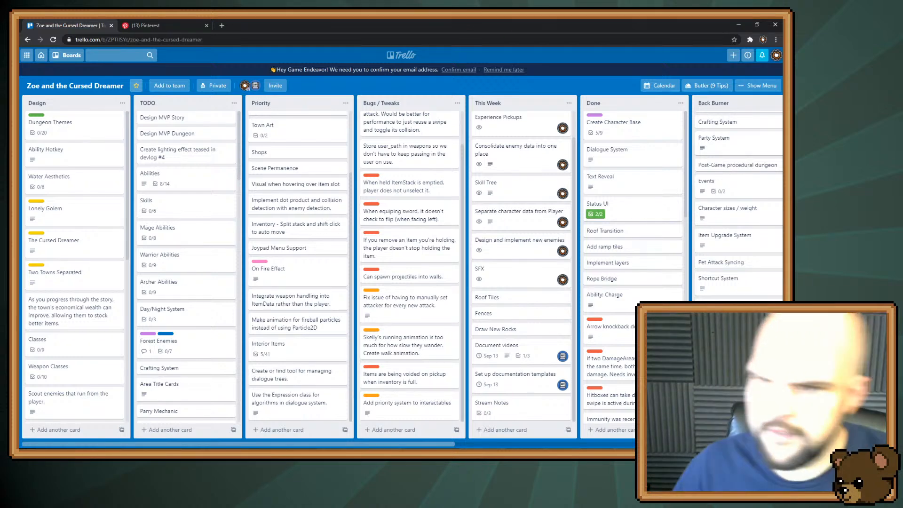
click(734, 381)
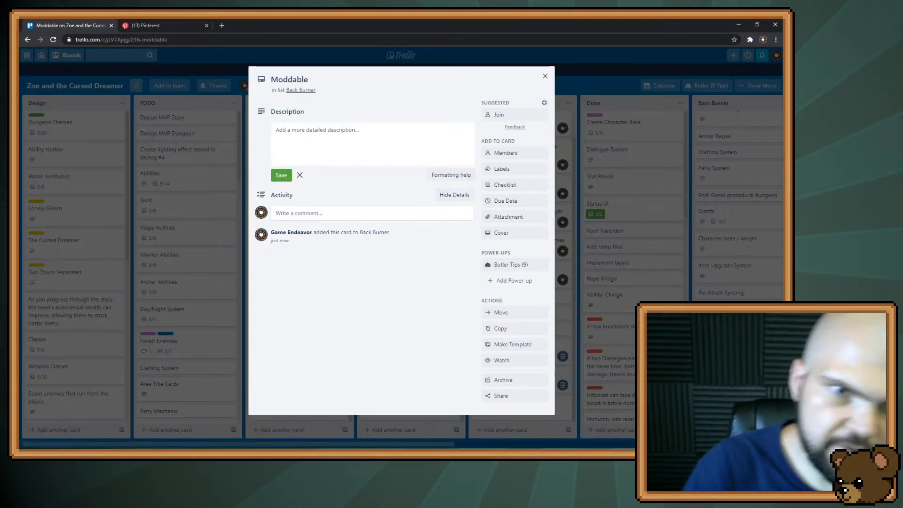
click(326, 79)
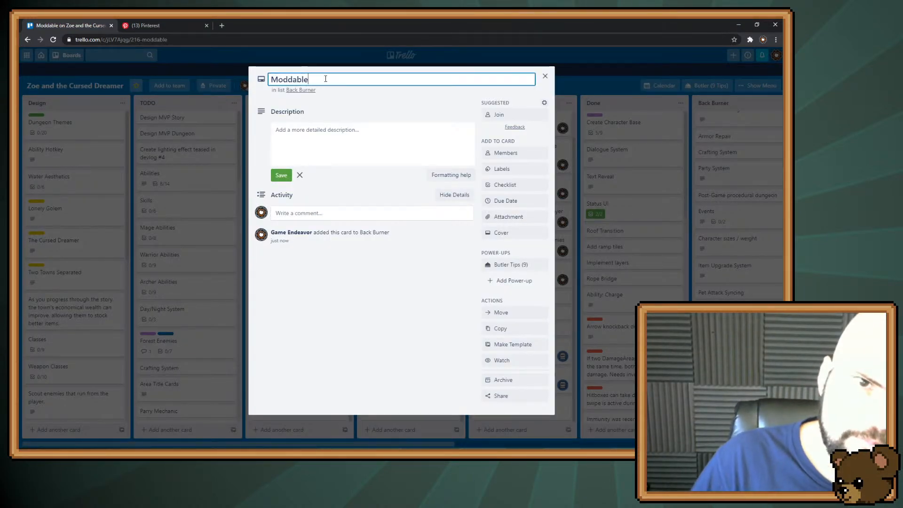
text(Mod Support)
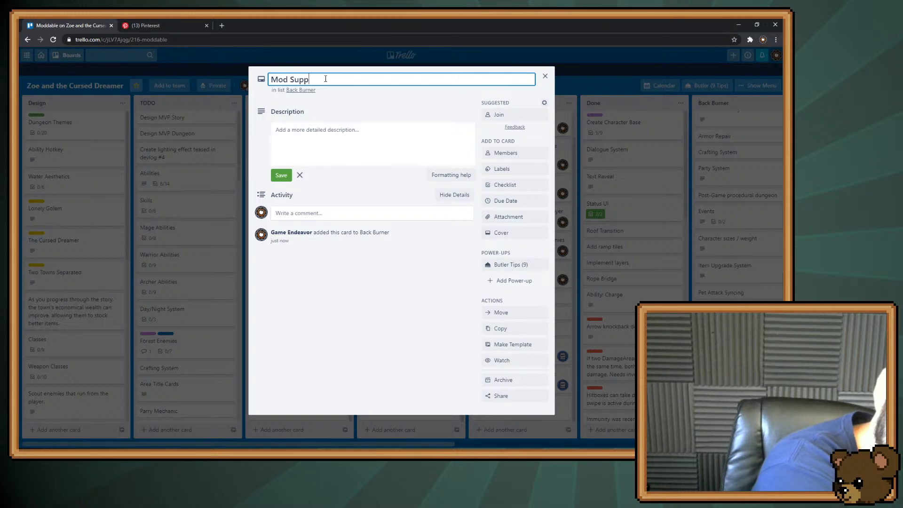
key(Return)
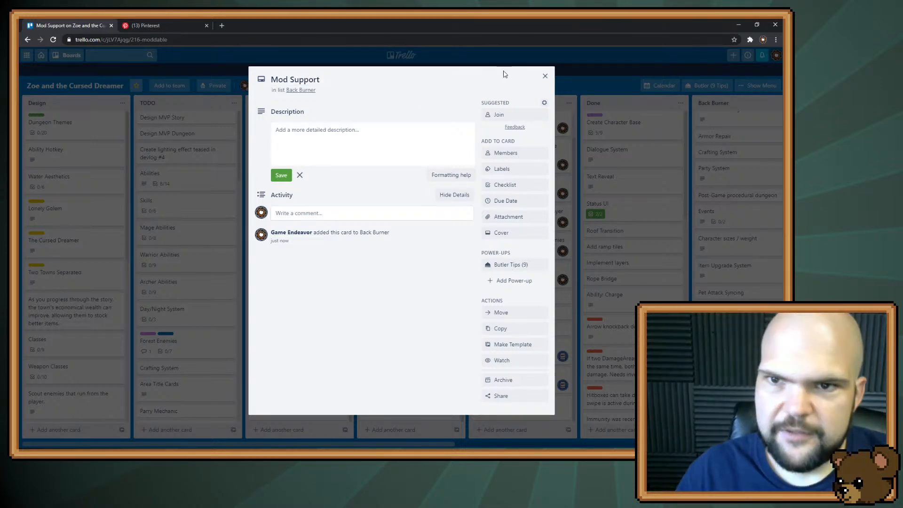
click(546, 76)
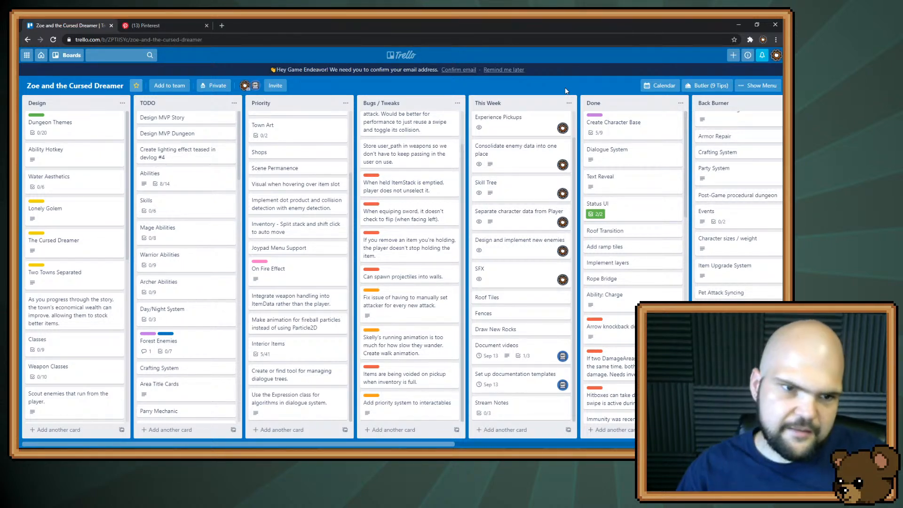
Add the items Fishing and Hunting to the checklist of the Skills card in the TODO list
click(170, 211)
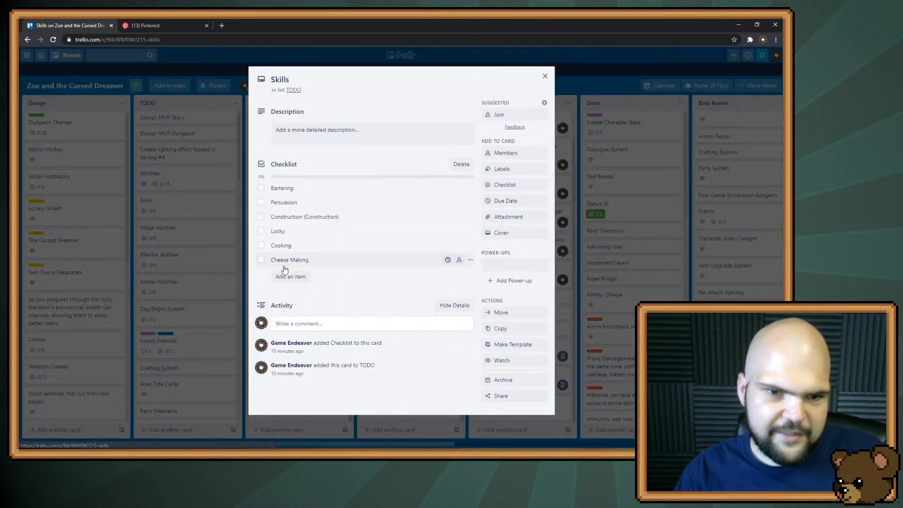
click(297, 276)
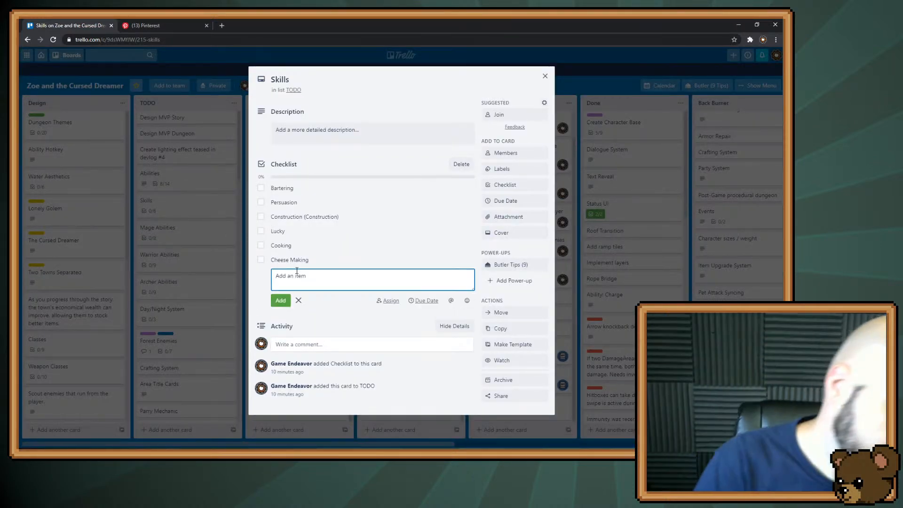
text(Fishing)
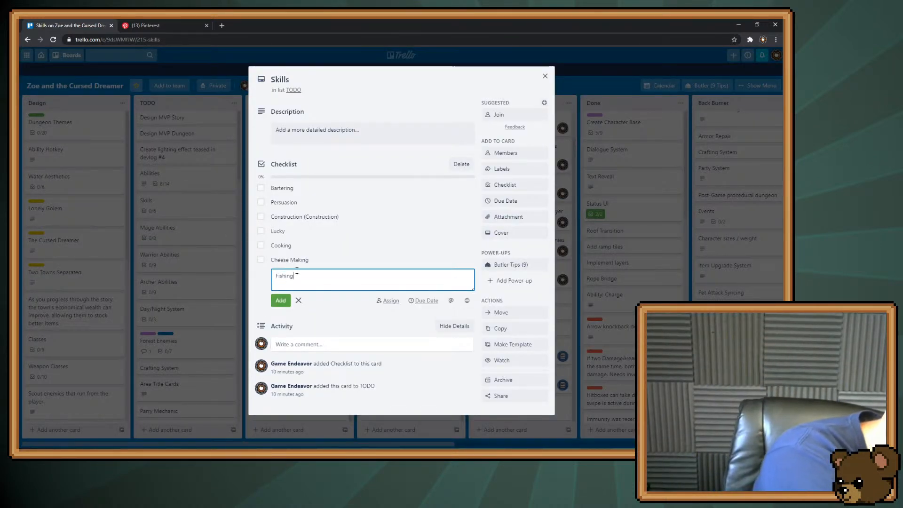
key(Return)
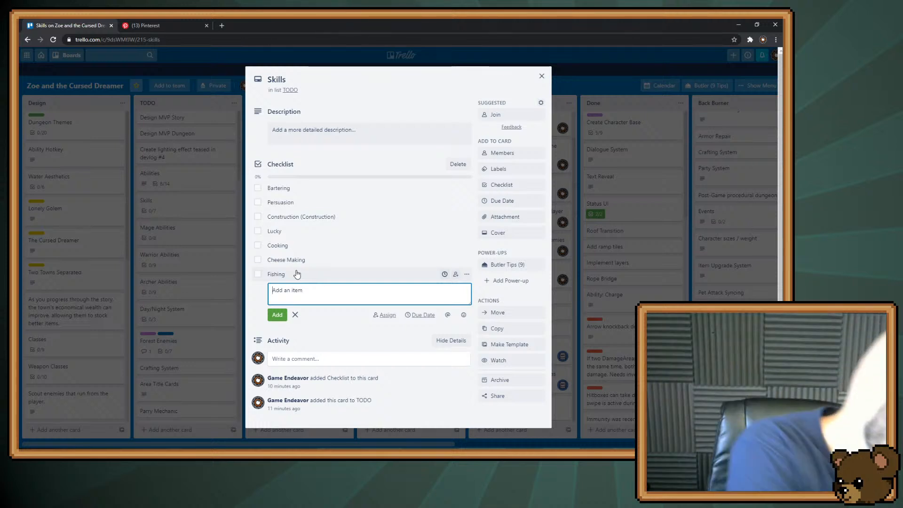
text(Hunting)
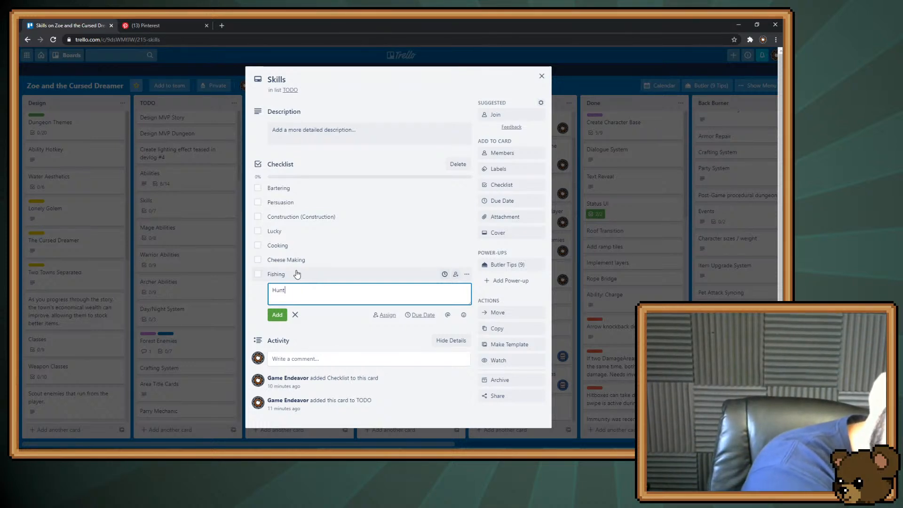
key(Return)
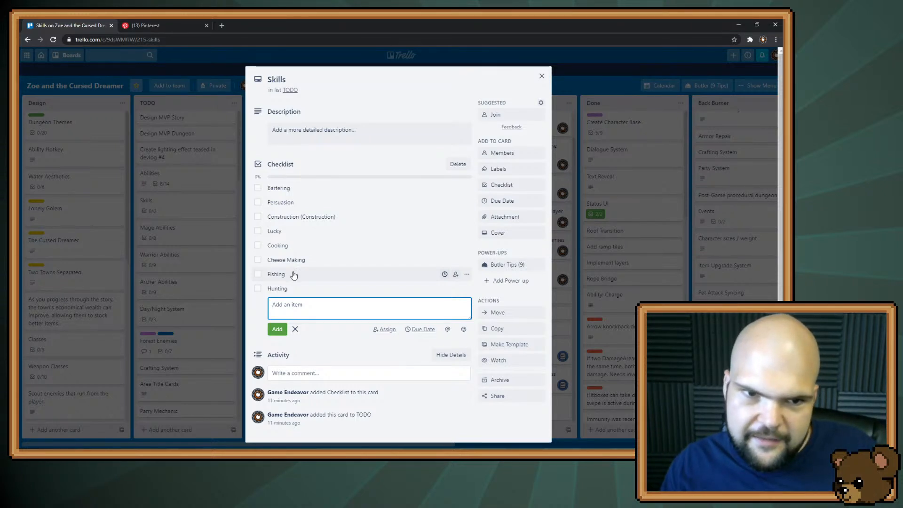
Move Lucky directly above Construction in the Skills checklist, add a Ranching item and close the card
drag(282, 233, 313, 212)
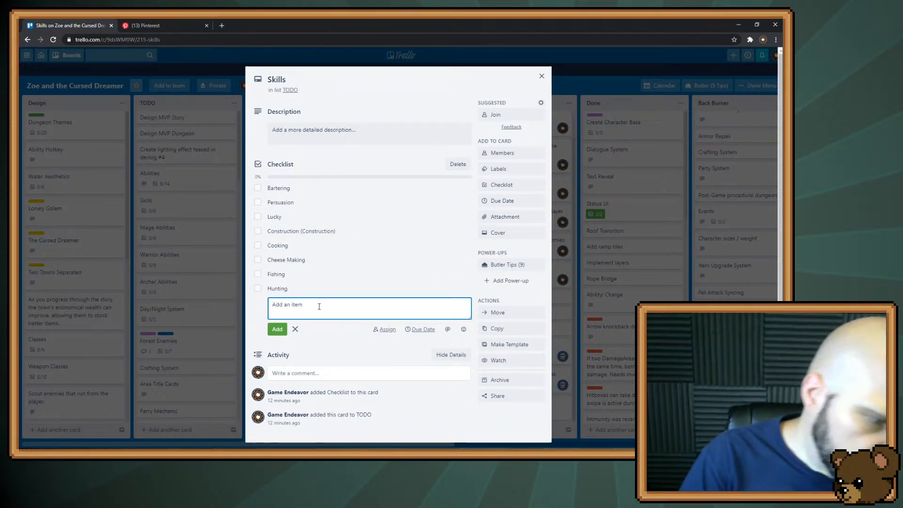
text(Ran)
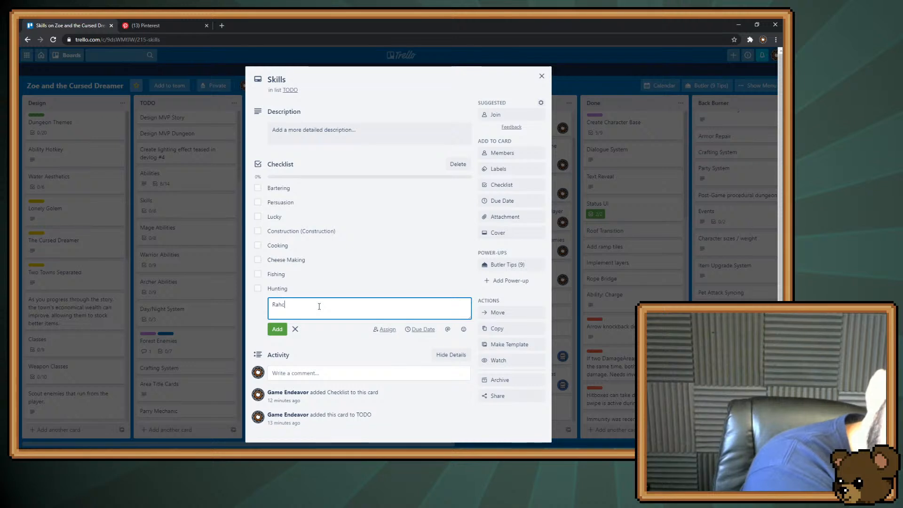
text(ching)
key(Return)
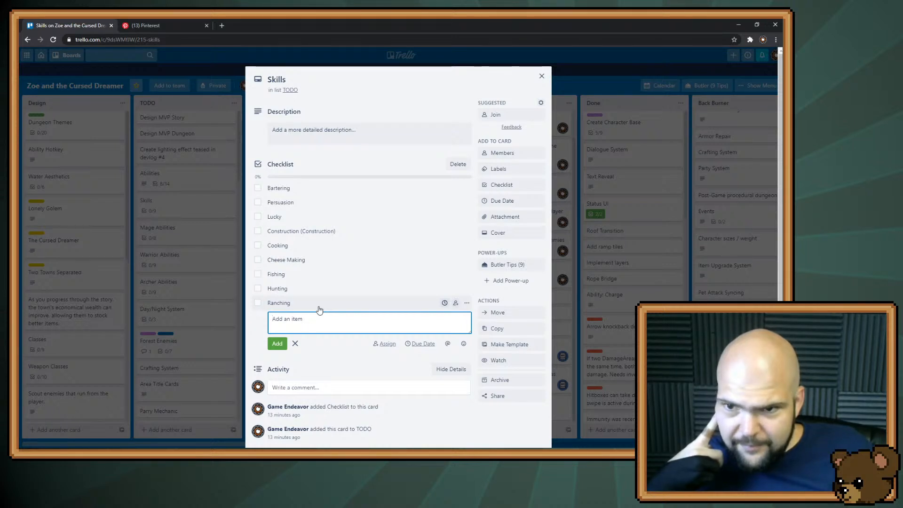
click(565, 82)
click(566, 81)
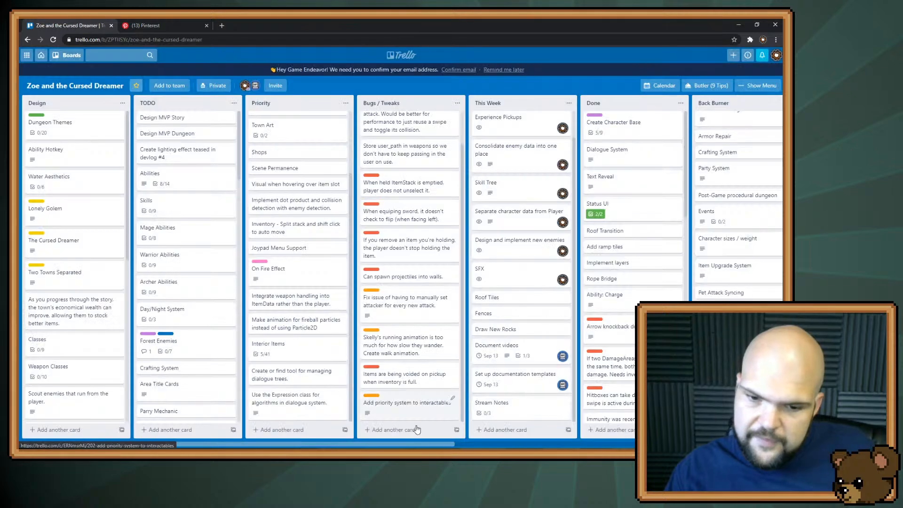
Add a Shepherd item to the checklist of the NPC Concepts card in the NPCS list
drag(394, 444, 673, 444)
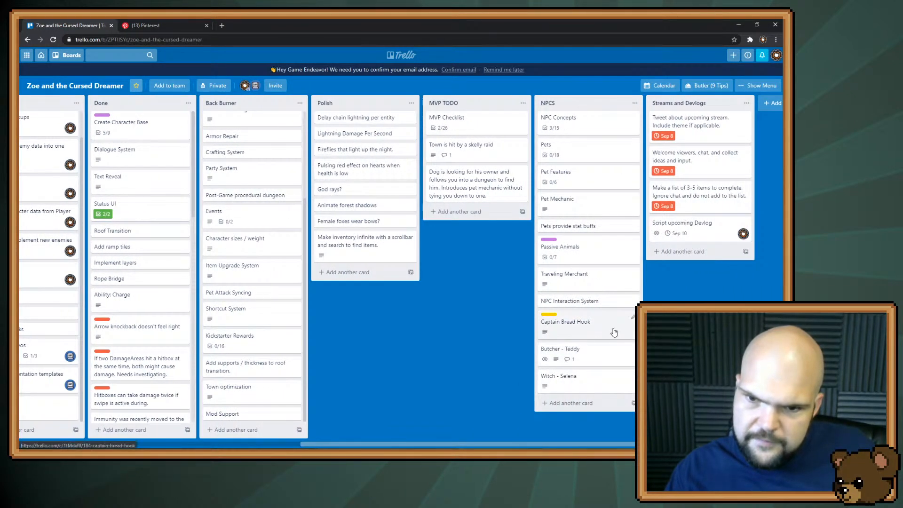
click(562, 123)
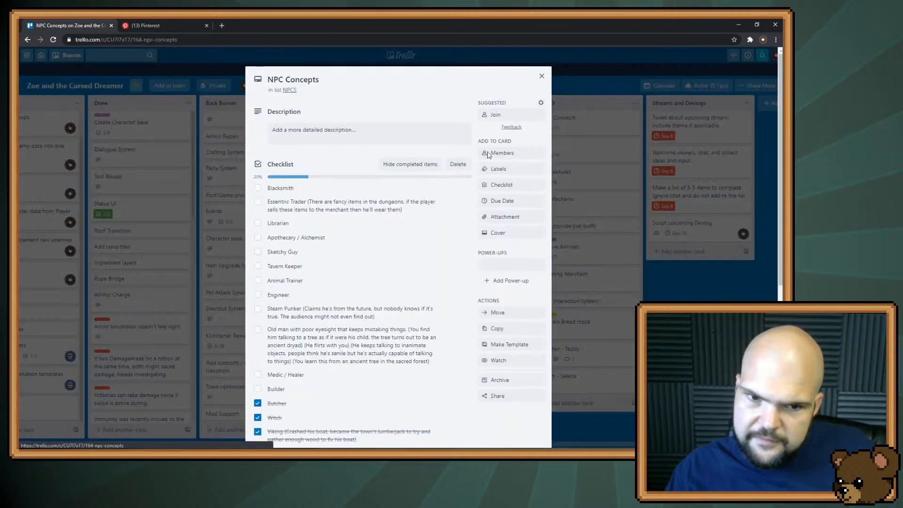
scroll(338, 371, down, 2)
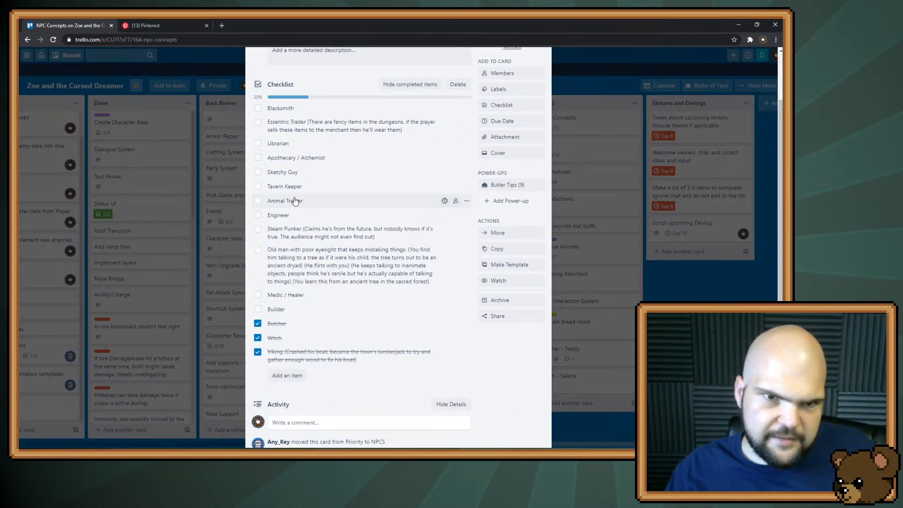
click(288, 375)
text(Shephard)
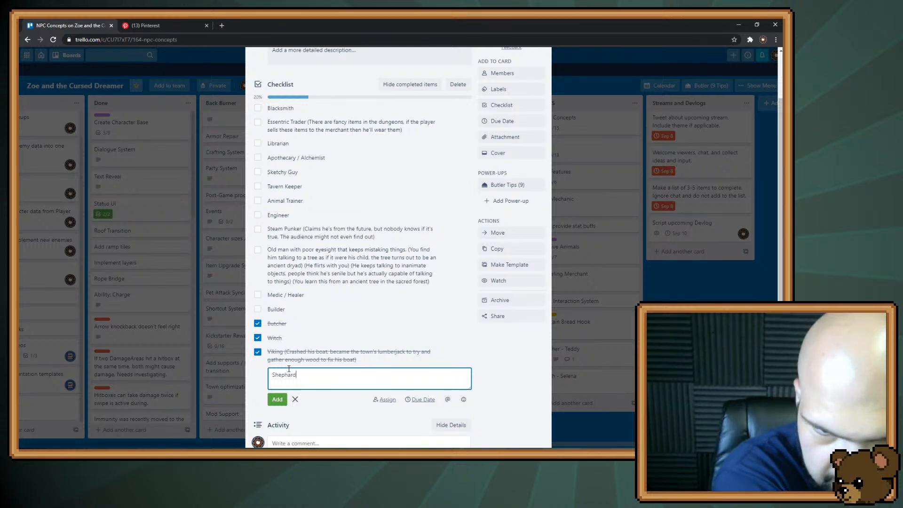
key(Left)
key(Left)
key(BackSpace)
text(e)
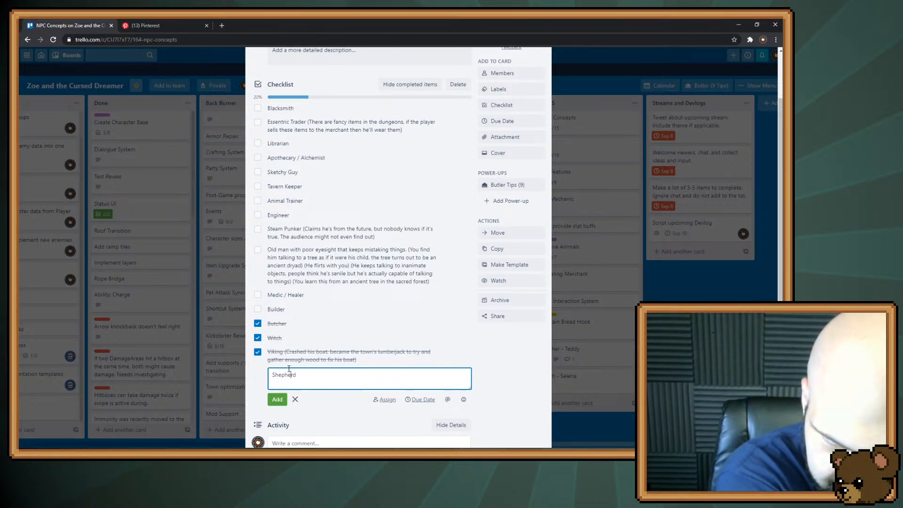
key(Return)
Move the Shepherd item directly below Builder in the checklist and close the NPC Concepts card
drag(282, 360, 288, 296)
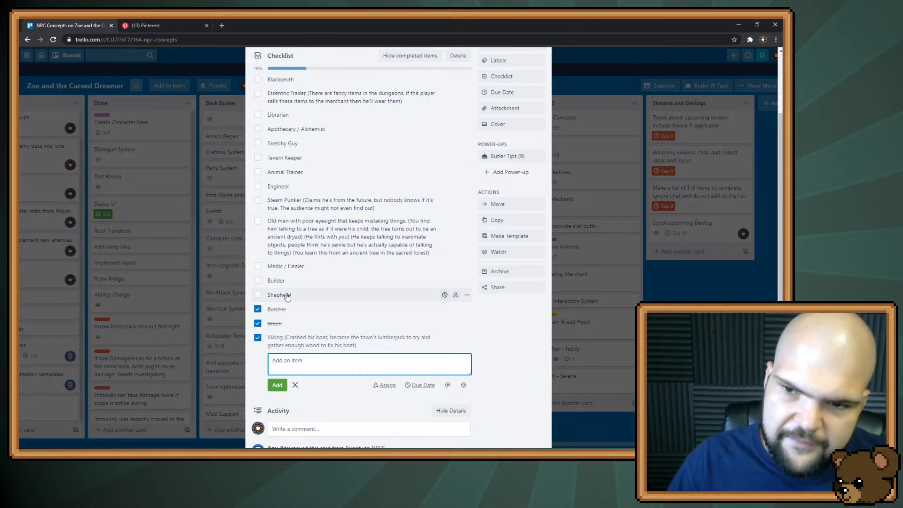
click(521, 365)
click(701, 300)
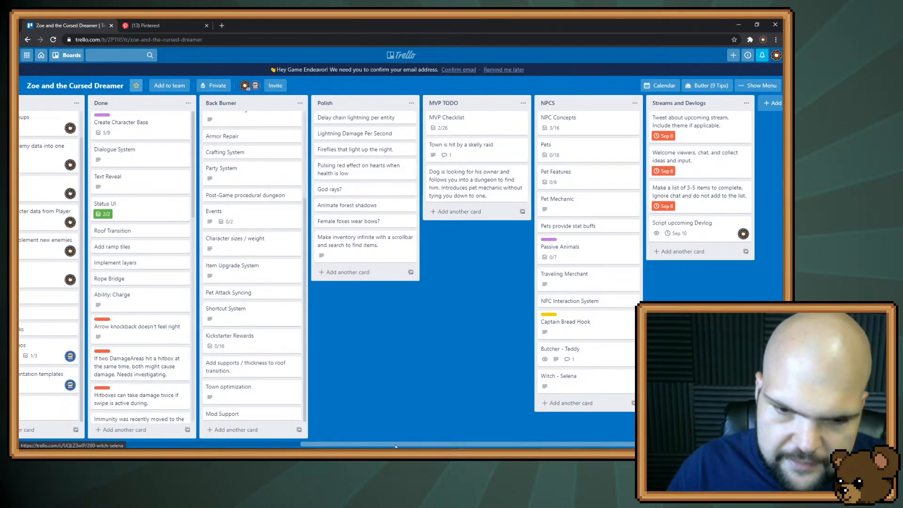
Add the items Necromancer and Shapeshifter to the checklist of the Classes card in the Design list and close the card
scroll(702, 300, left, 10)
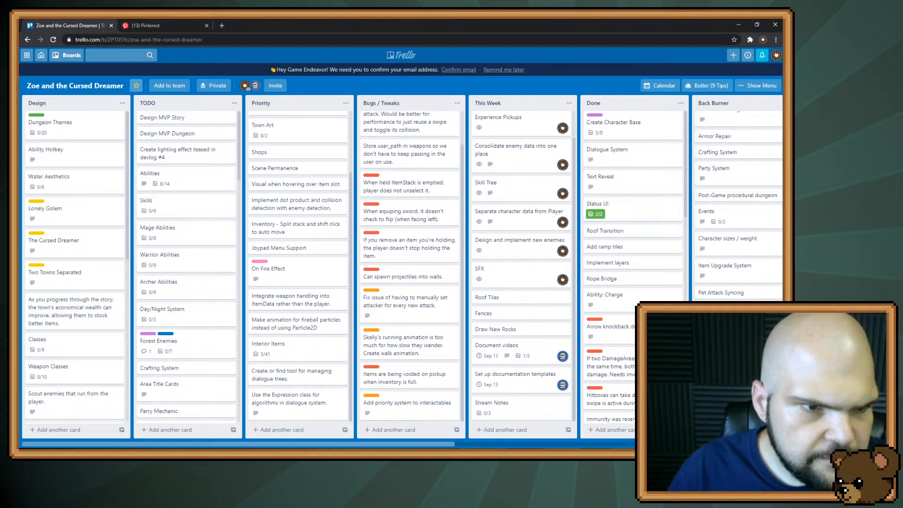
click(80, 348)
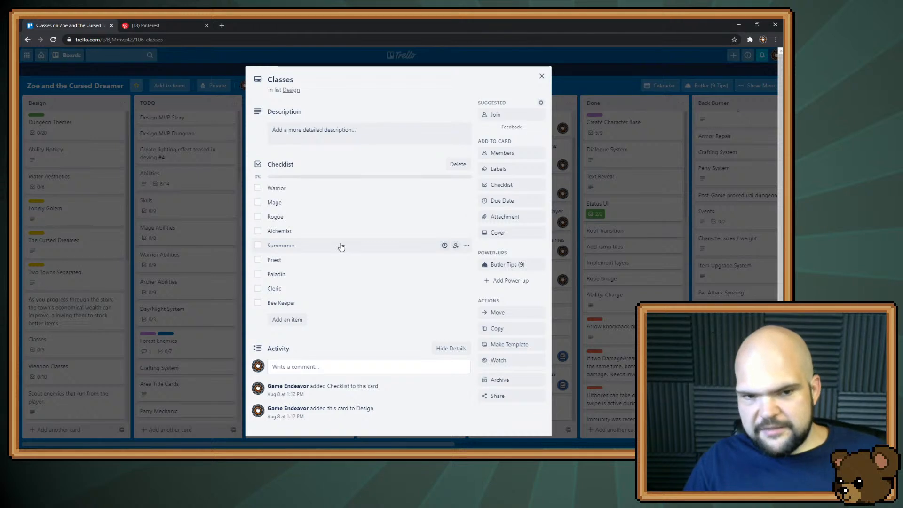
click(288, 323)
text(Nec)
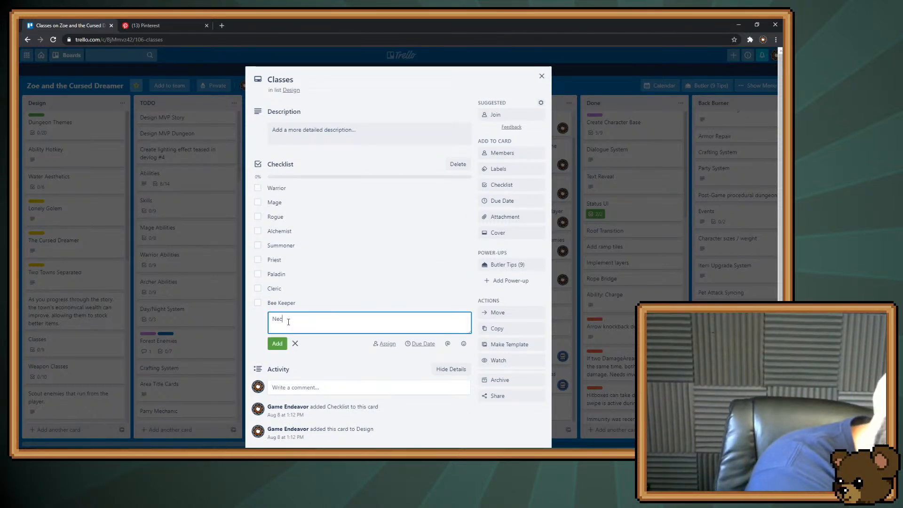
text(romancer)
key(Return)
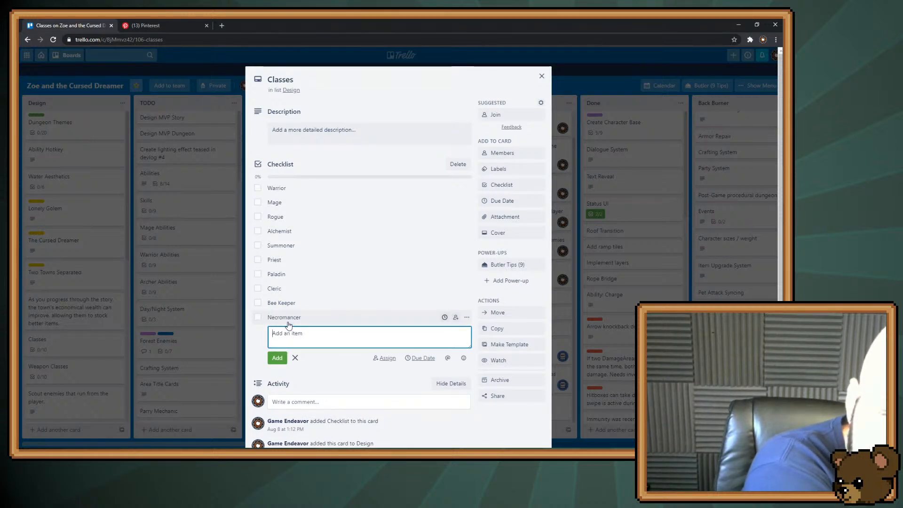
text(Shapeshift)
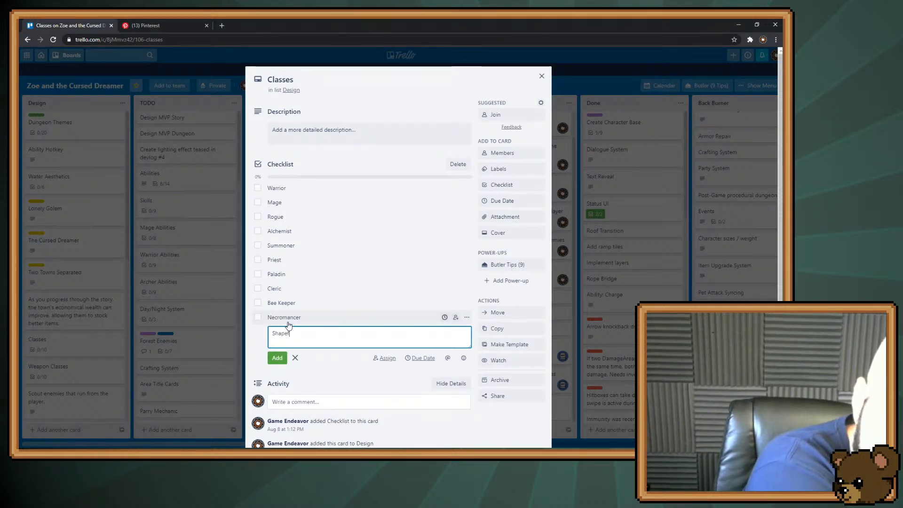
text(er)
key(Return)
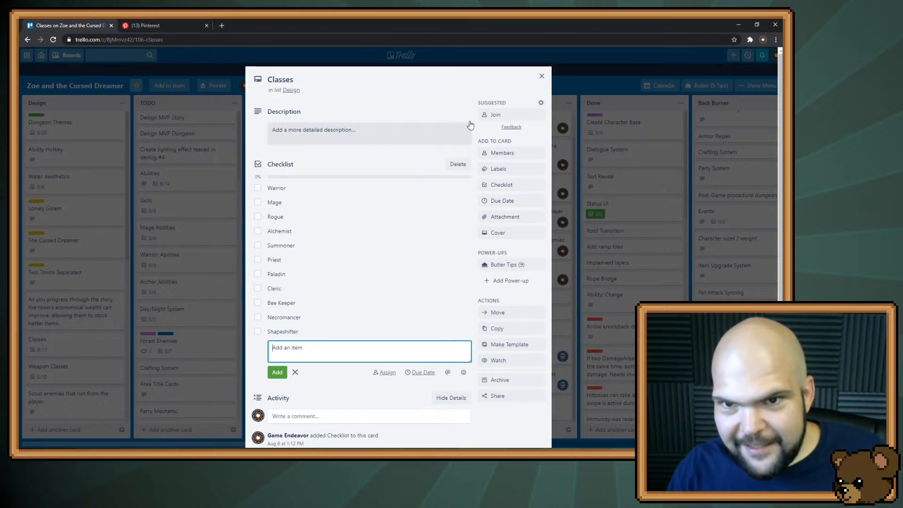
click(542, 76)
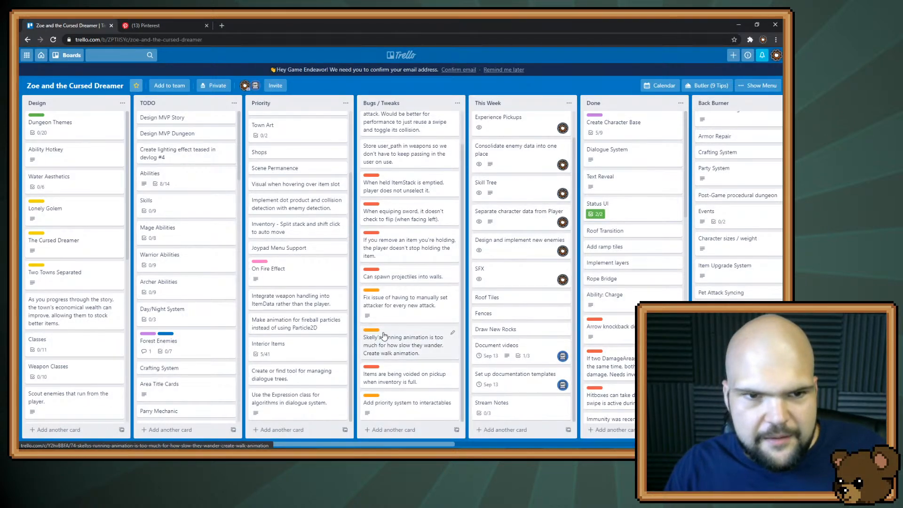
Move Cheese Making directly above Construction in the checklist of the Skills card and add an Intelligence item
click(175, 207)
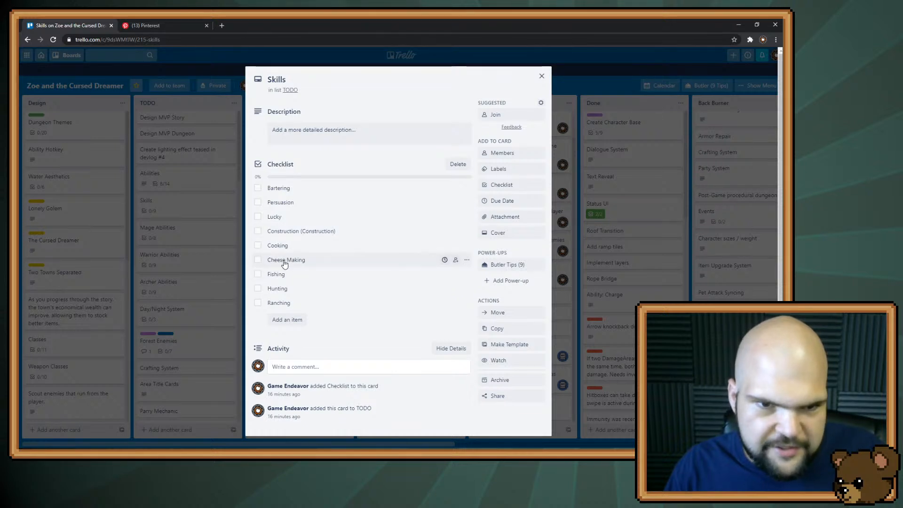
drag(285, 262, 291, 232)
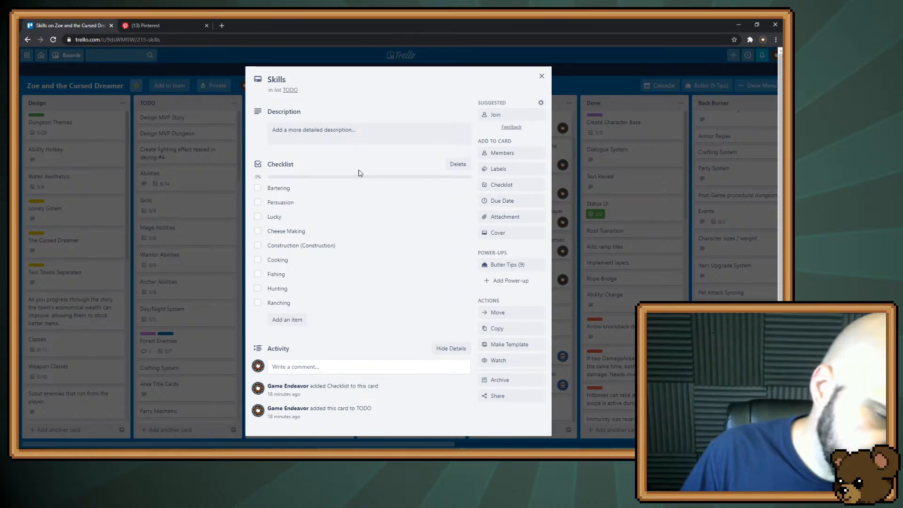
click(295, 320)
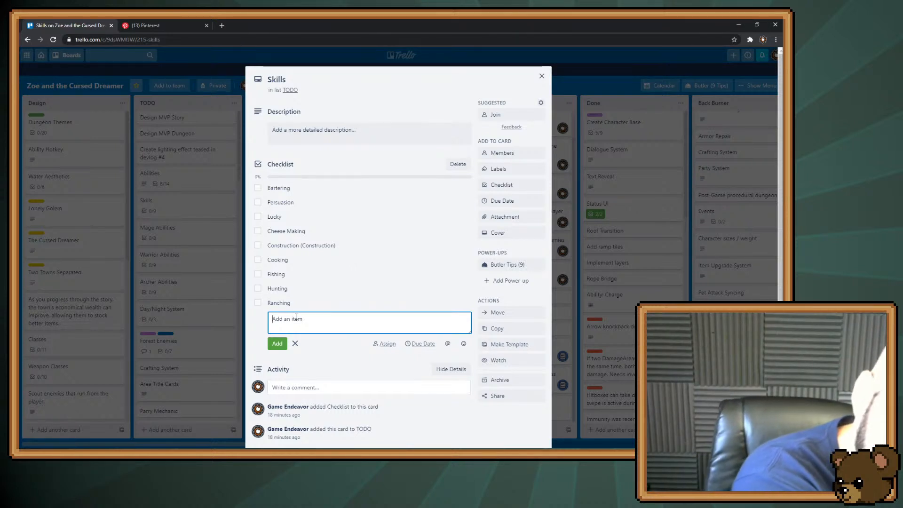
text(Inte)
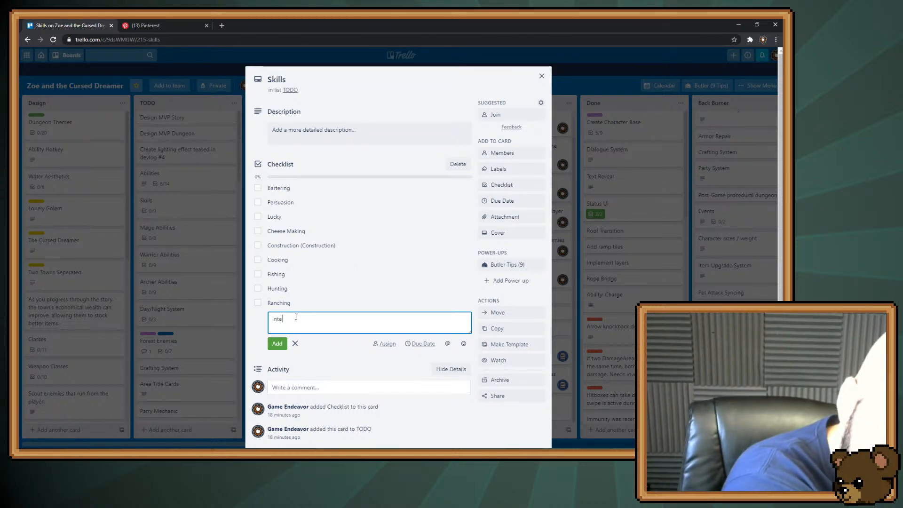
text(lle)
text(igence)
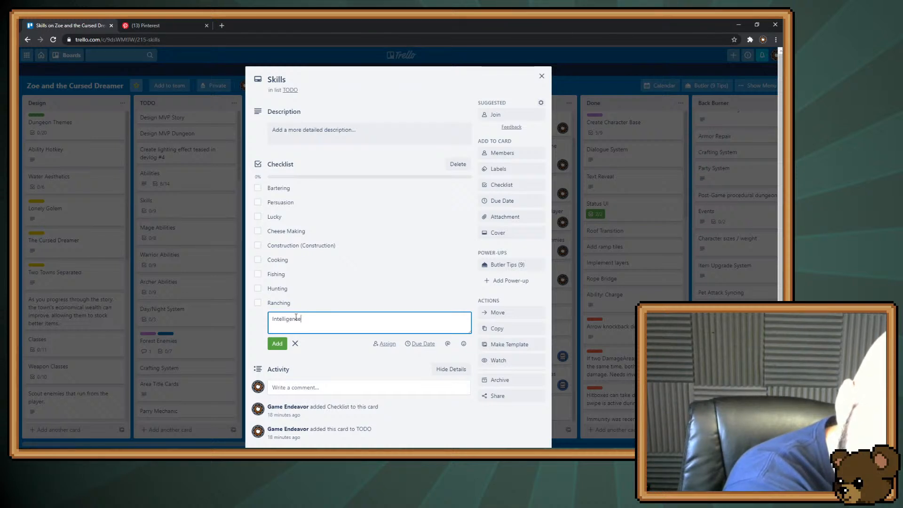
key(Return)
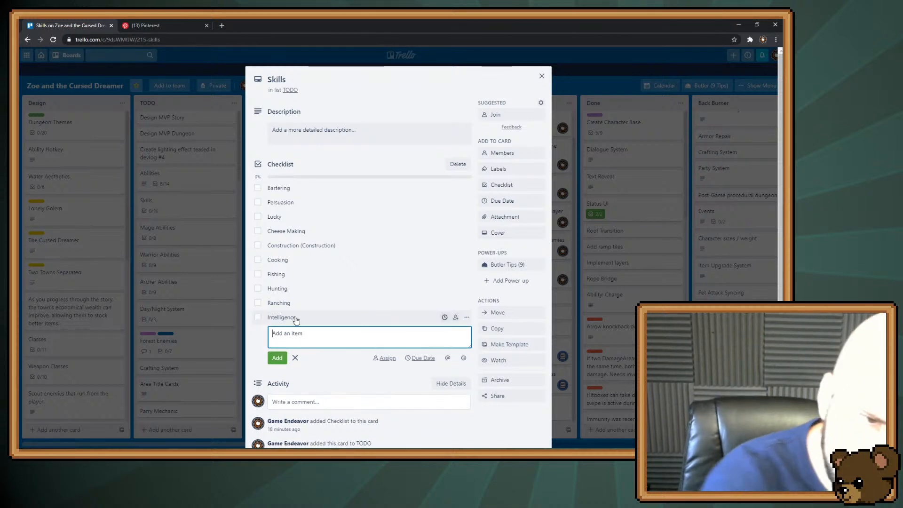
Move the Intelligence item directly below Lucky in the Skills checklist and close the card
drag(295, 319, 300, 230)
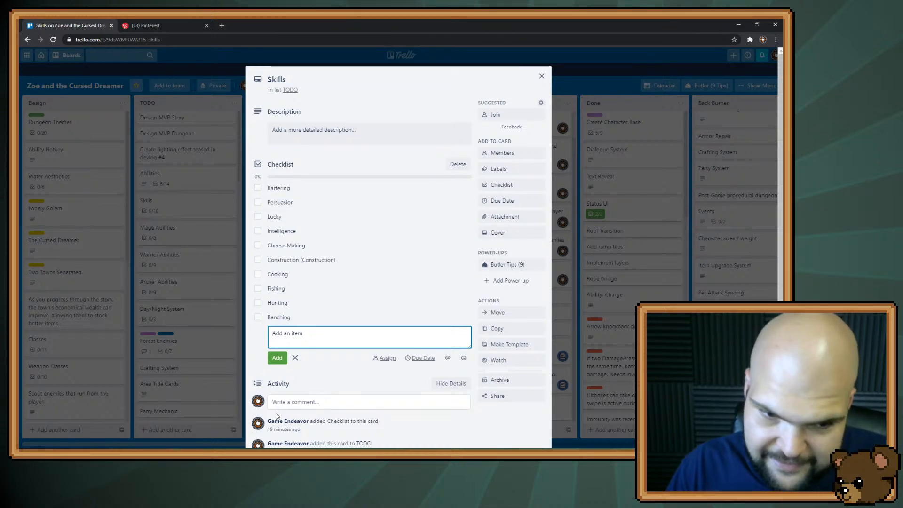
key(Escape)
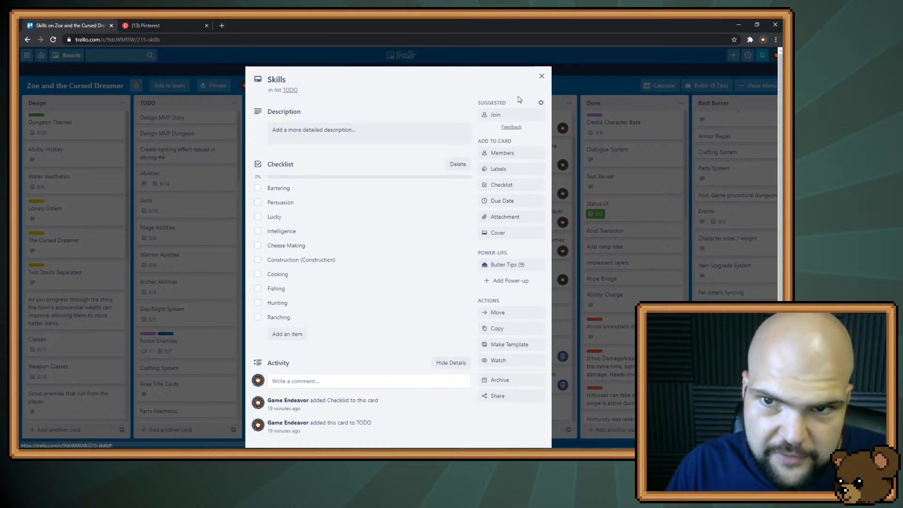
click(541, 77)
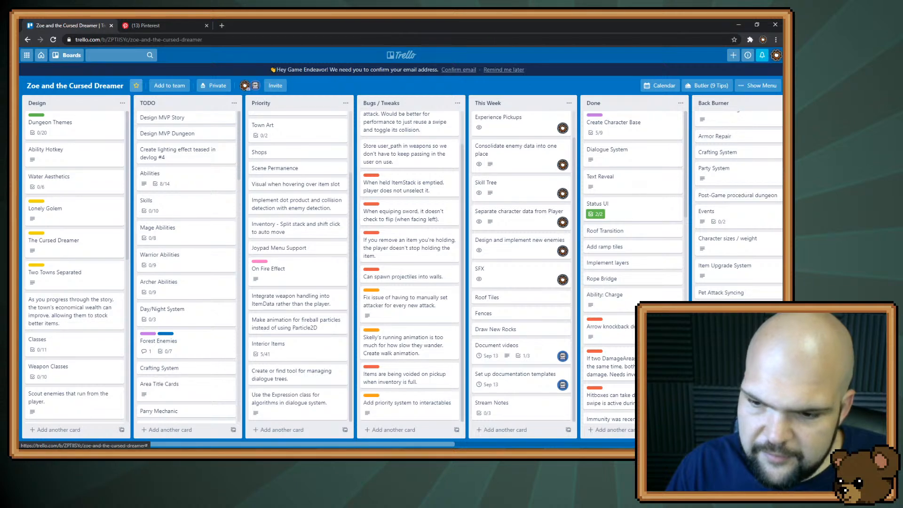
Add a Character Stats card to the Back Burner list and open it
scroll(738, 202, down, 1)
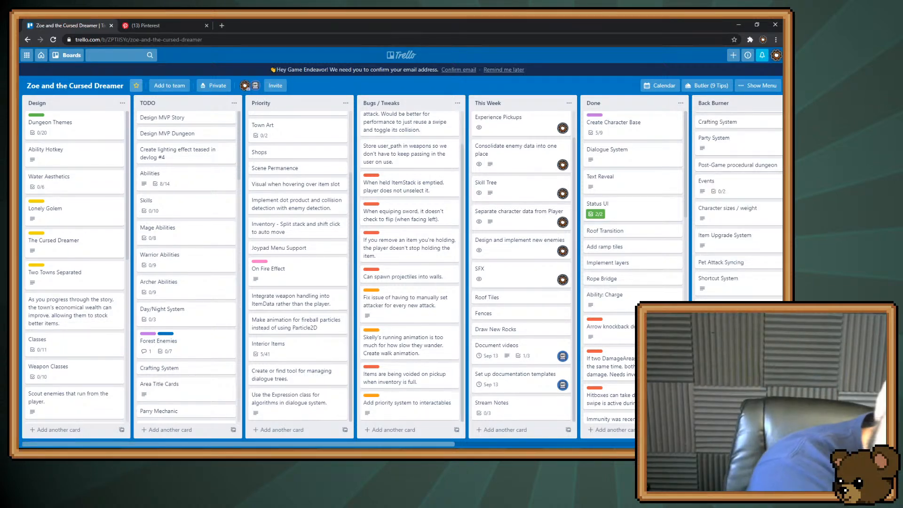
scroll(738, 202, down, 1)
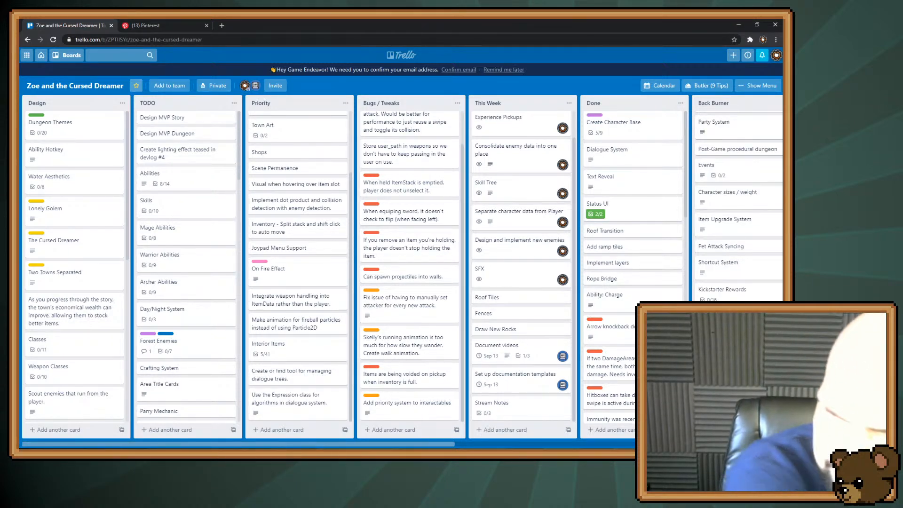
click(729, 382)
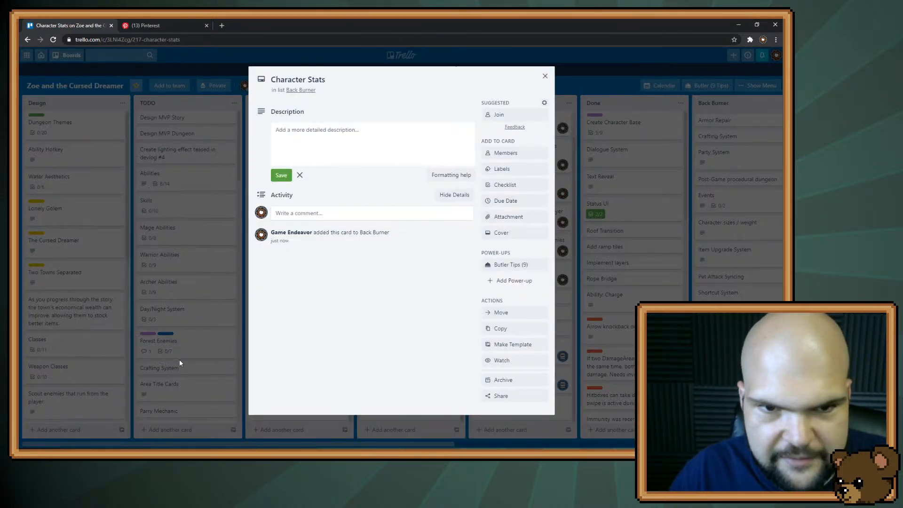
click(291, 142)
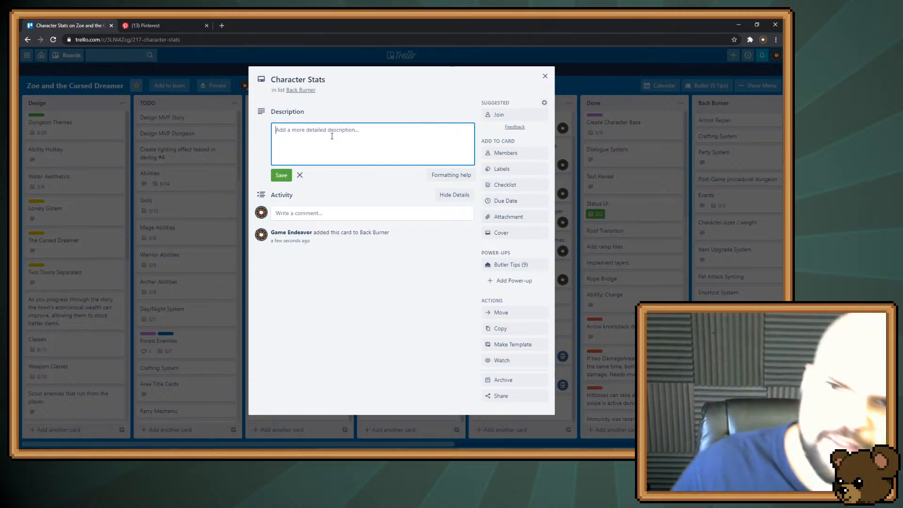
Add a checklist with a Speed item to the Character Stats card and close the card
click(499, 189)
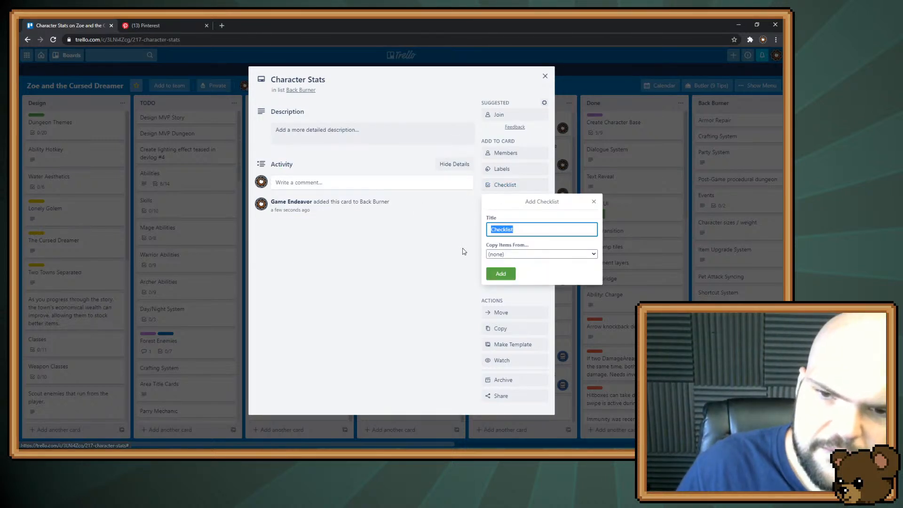
click(499, 272)
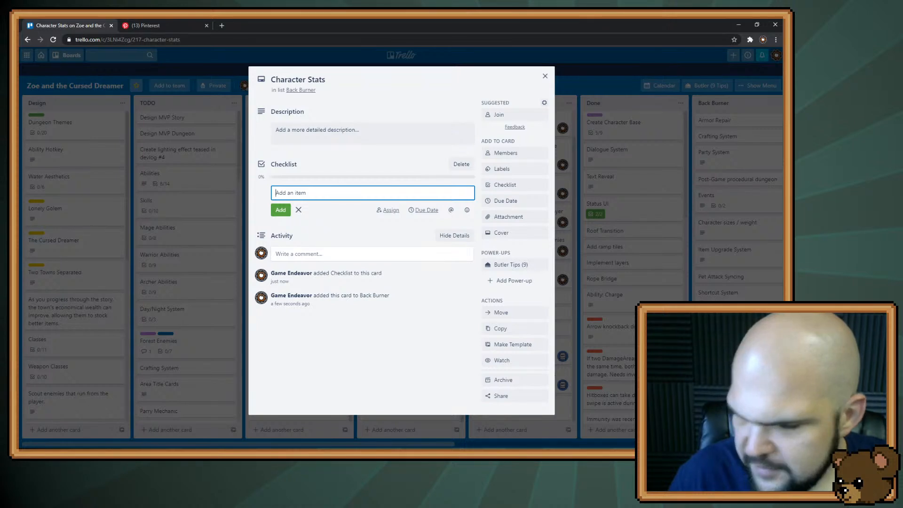
text(Speed)
key(Return)
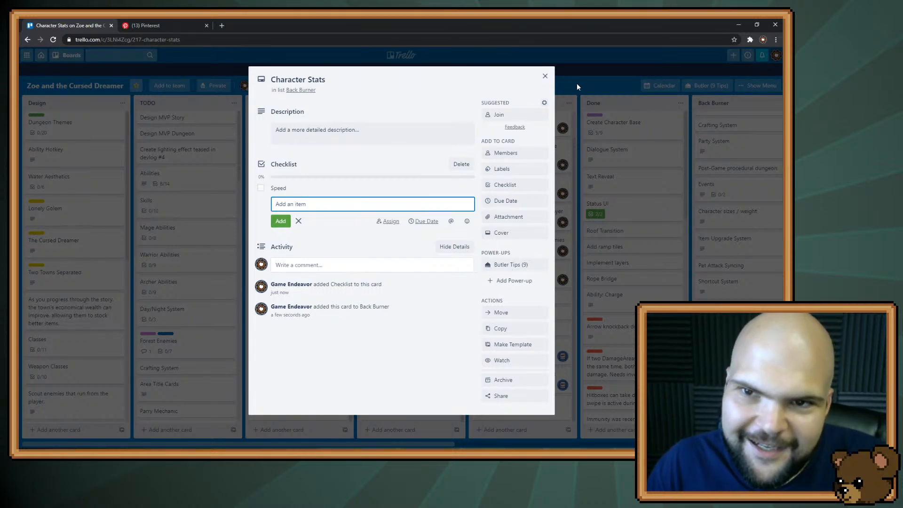
click(545, 76)
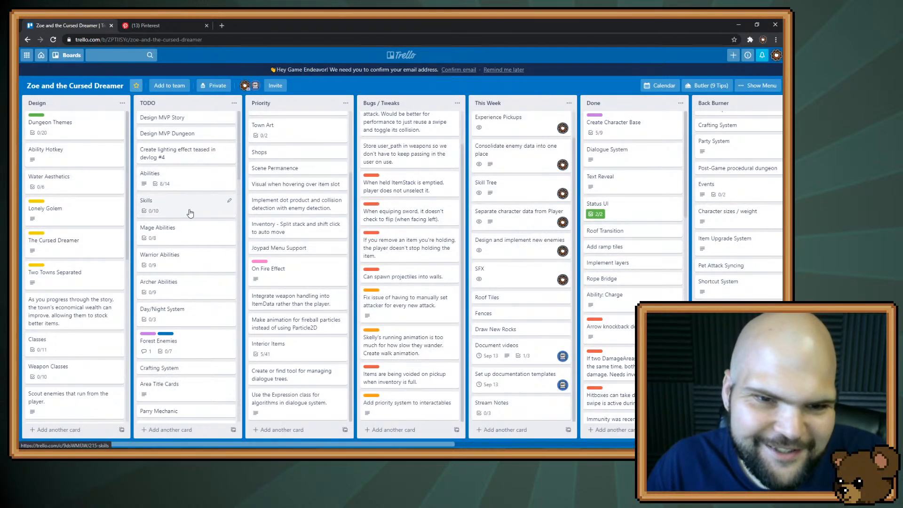
Add the items Looks and Forgaging to the checklist of the Skills card in the TODO list
click(190, 206)
click(289, 334)
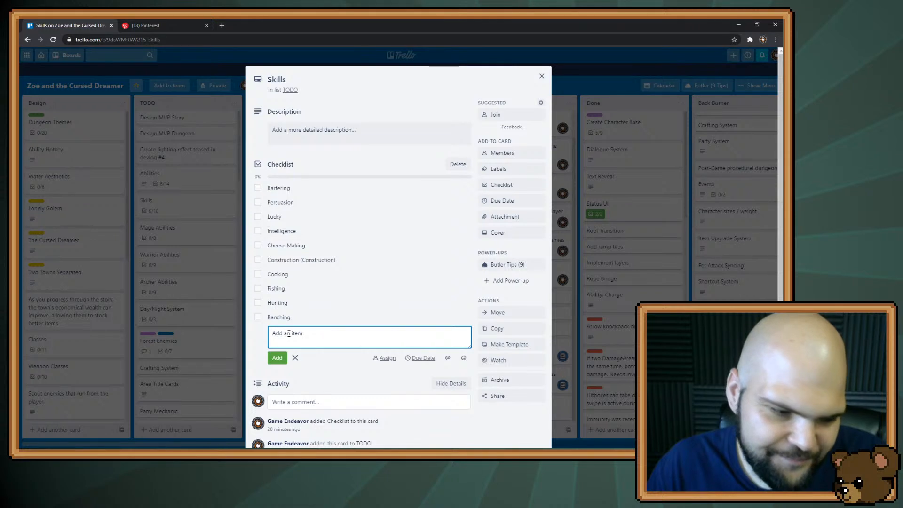
text(Loo)
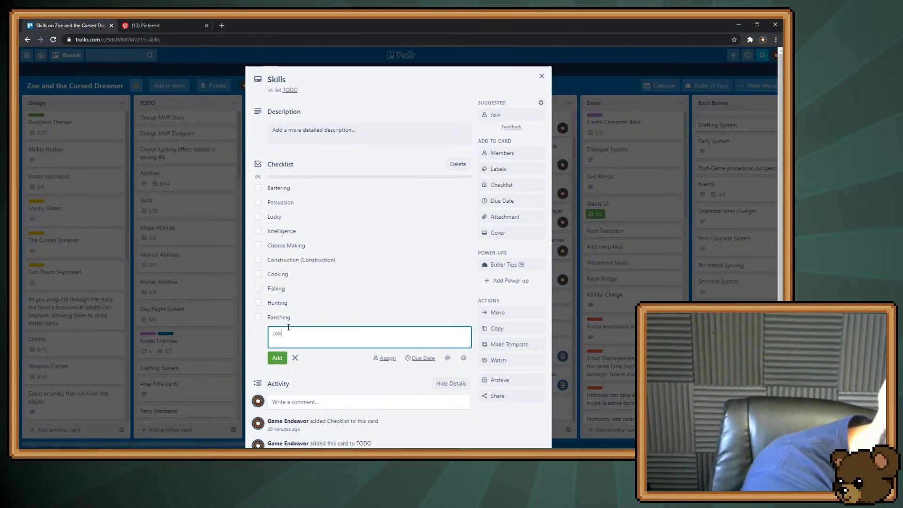
text(ks)
key(Return)
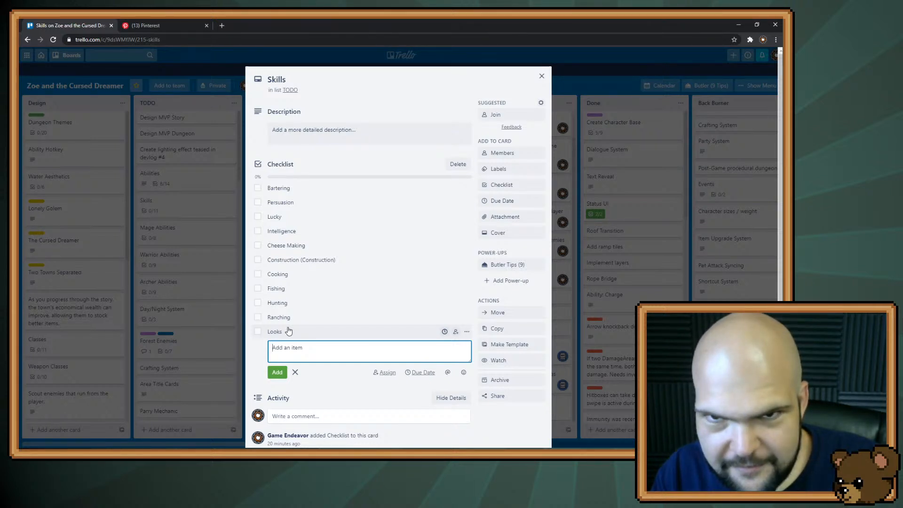
text(For)
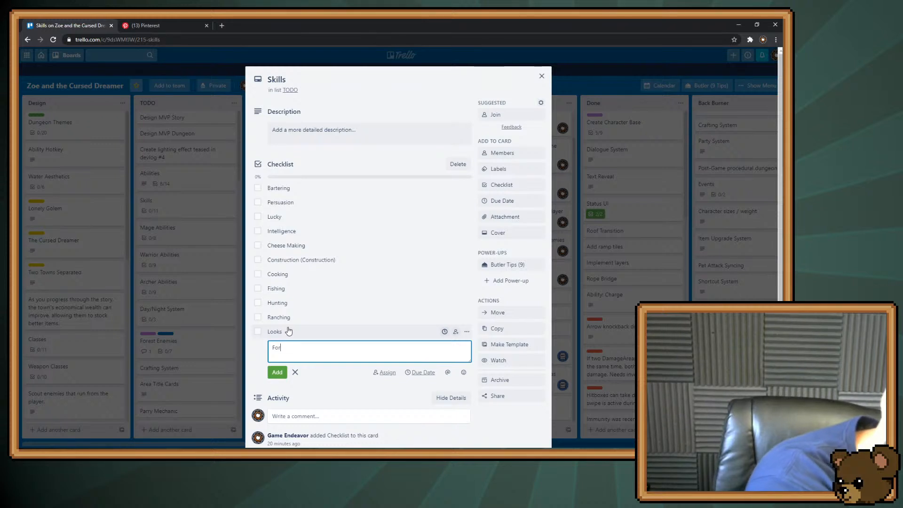
text(gan)
text(in)
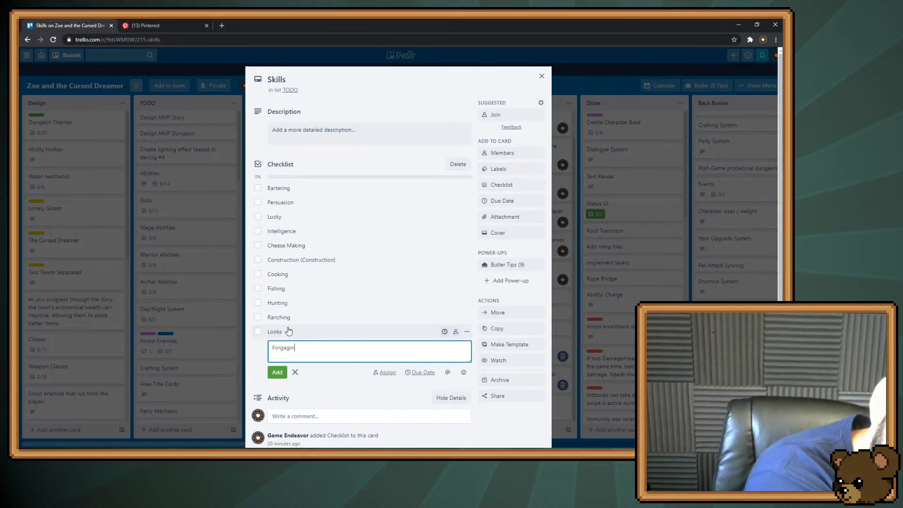
text(g)
key(Return)
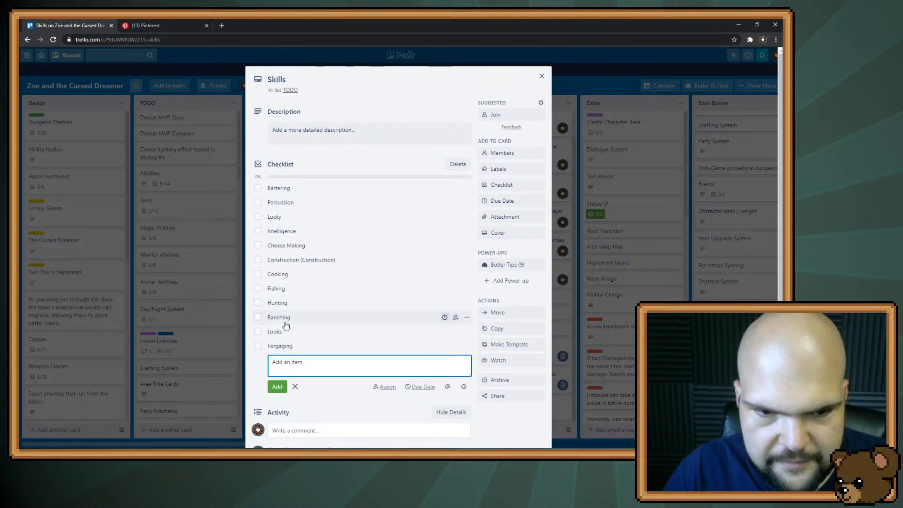
Move Looks directly above Construction in the Skills card's checklist and rename the checklist Roleplaying Skills
drag(282, 332, 288, 264)
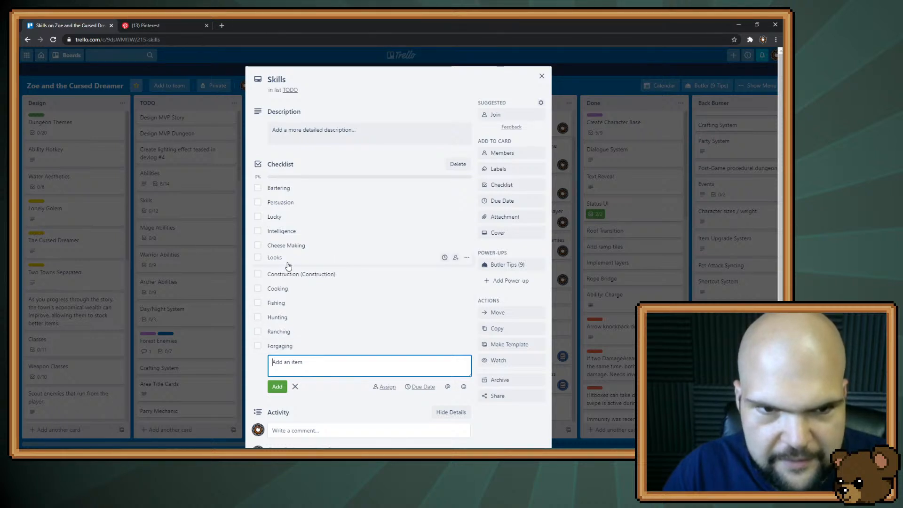
click(315, 165)
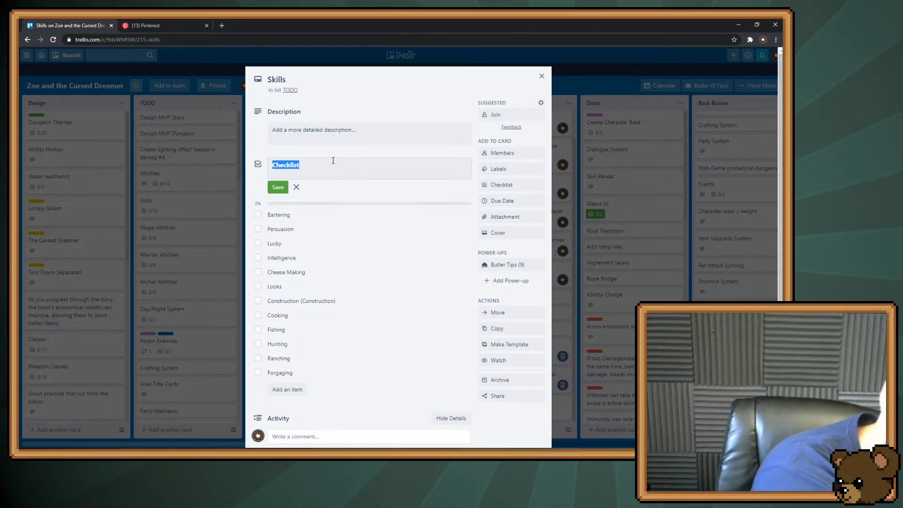
text(Rolepla)
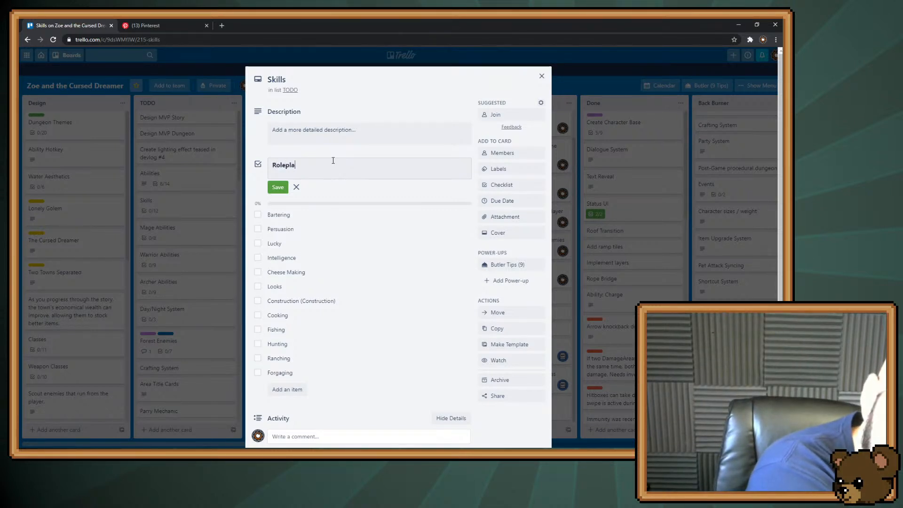
text(ying Skills)
key(Return)
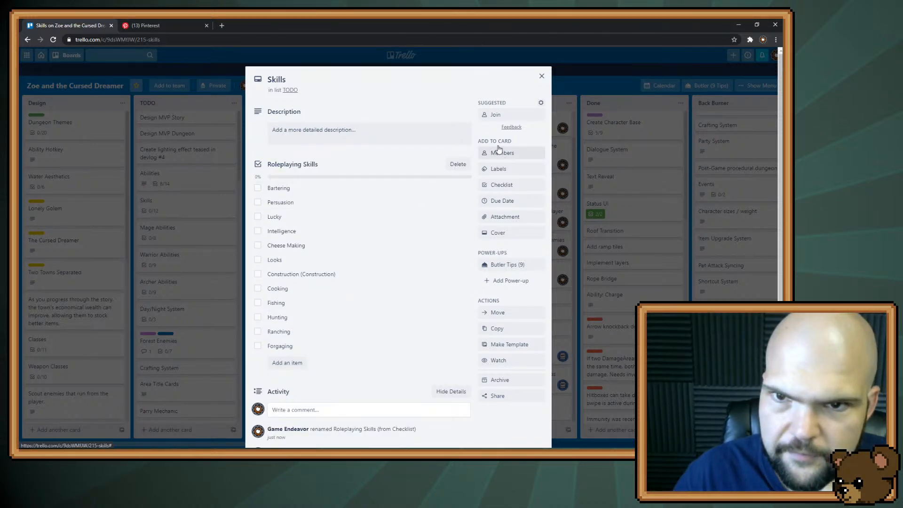
Add a second checklist titled Sub-profession Skills to the Skills card
click(506, 184)
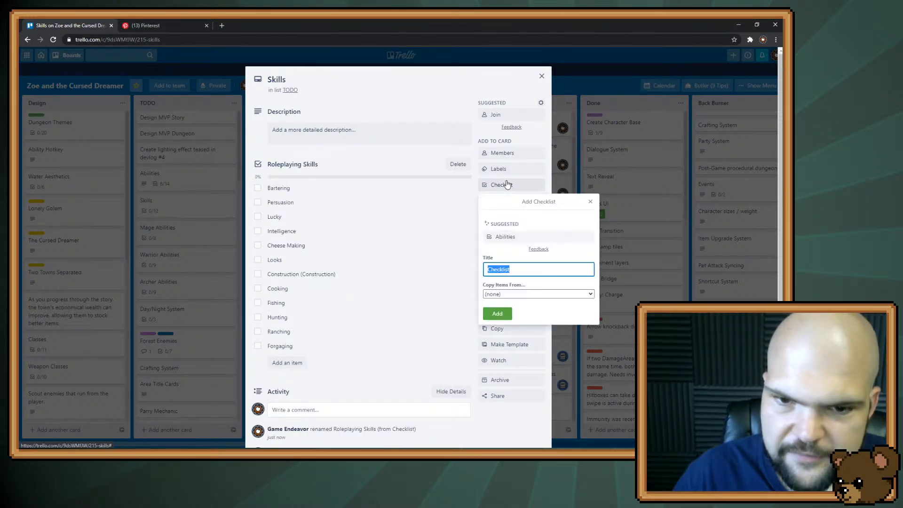
text(Sub-pro)
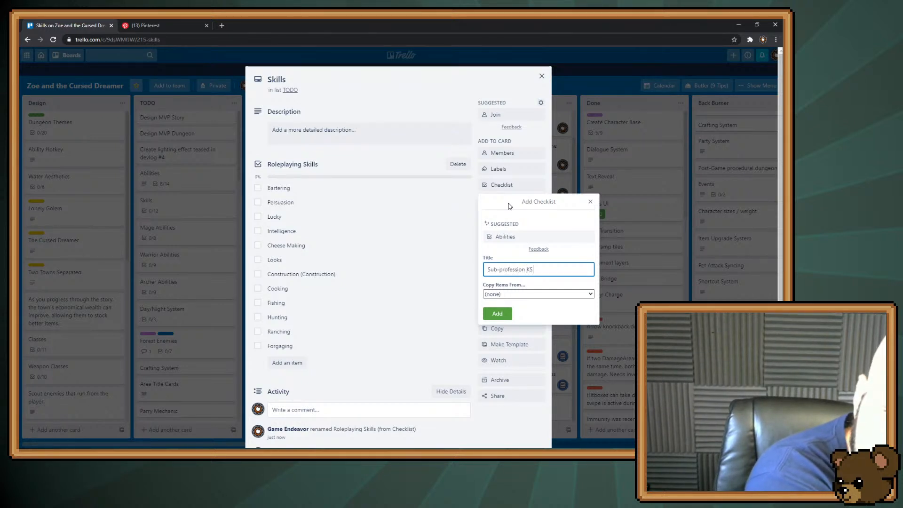
text(fession Skills)
key(Return)
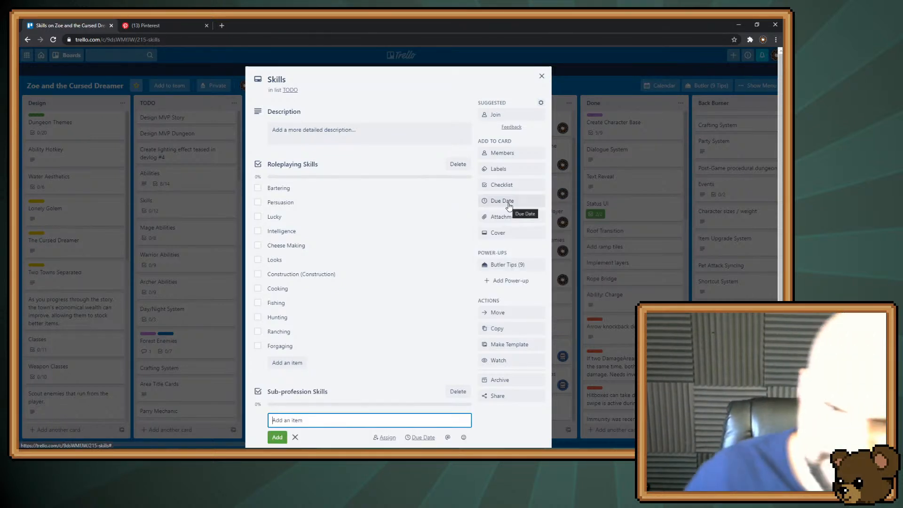
Move Construction, Cooking, Fishing, Hunting and Cheese Making, in that order, from Roleplaying Skills into the Sub-profession Skills checklist
scroll(367, 293, down, 2)
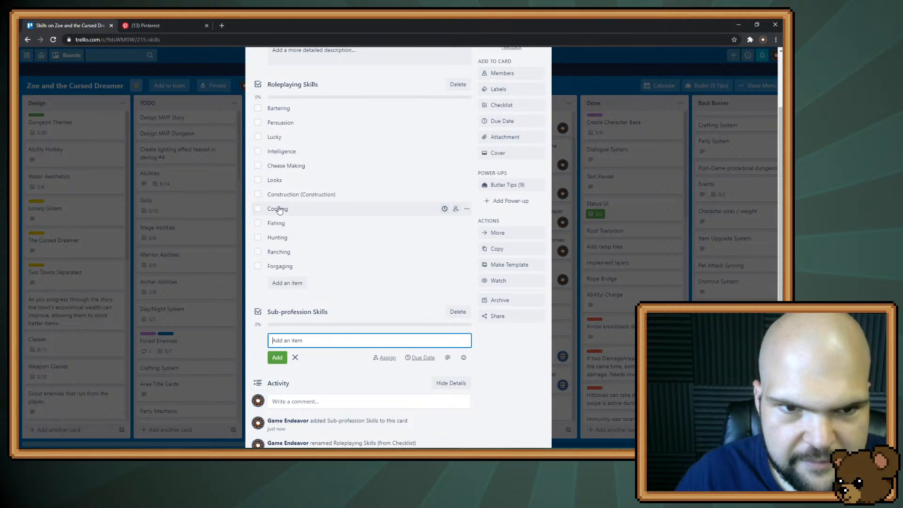
key(alt+Tab)
drag(276, 199, 278, 314)
drag(277, 183, 298, 295)
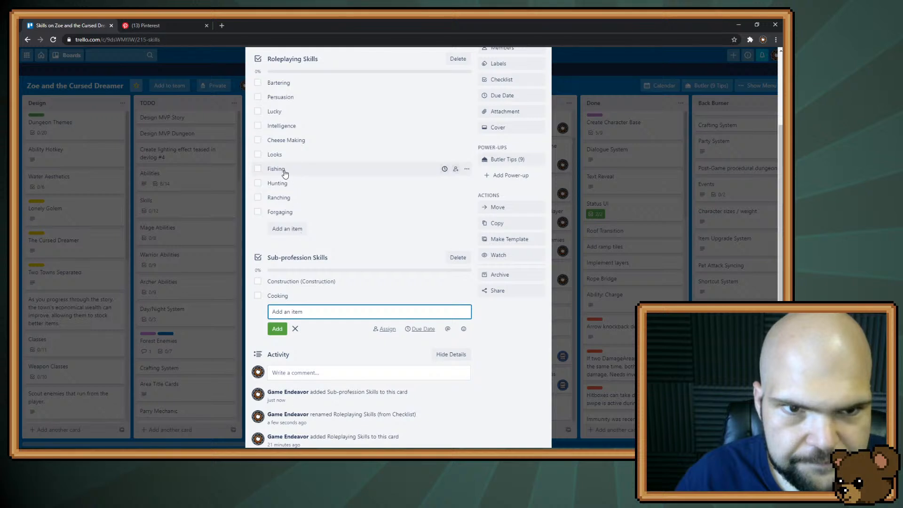
drag(276, 169, 277, 282)
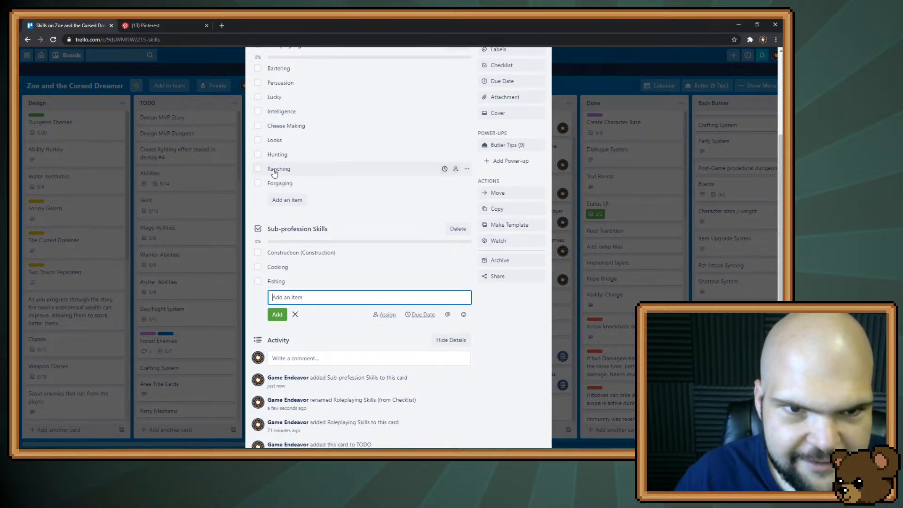
drag(272, 125, 282, 268)
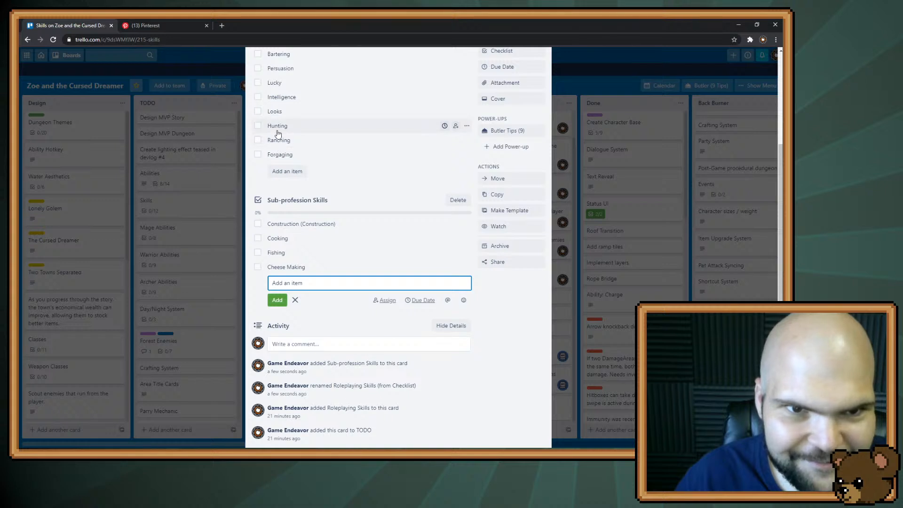
drag(278, 128, 278, 238)
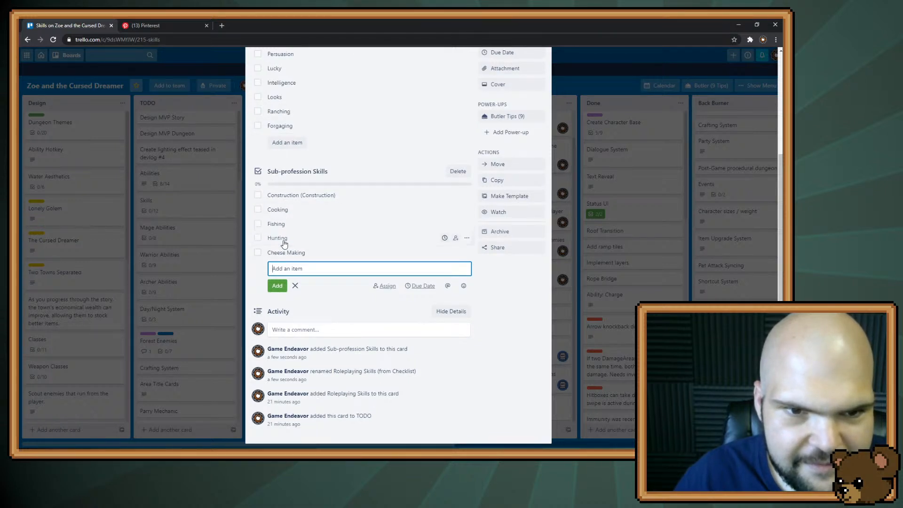
Move Ranching and Forgaging from Roleplaying Skills into the Sub-profession Skills checklist, in that order between Hunting and Cheese Making
drag(278, 115, 283, 195)
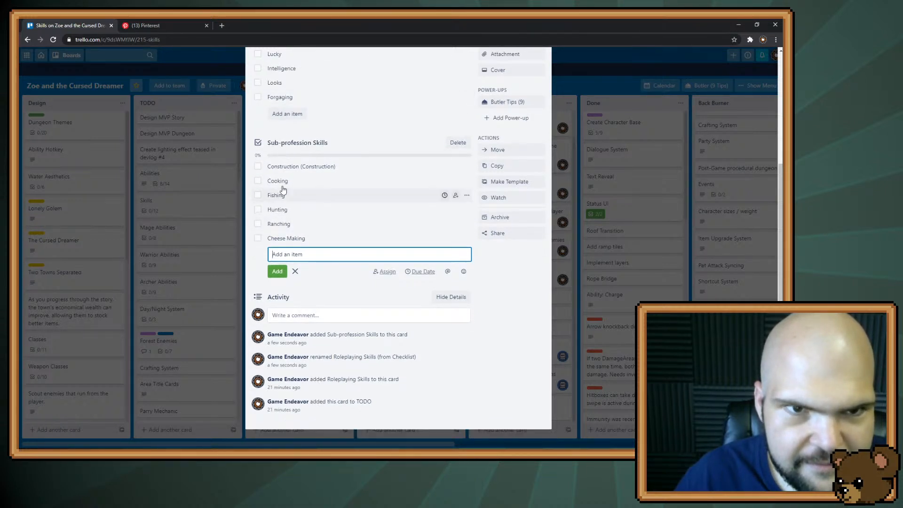
drag(281, 97, 288, 213)
scroll(301, 207, up, 4)
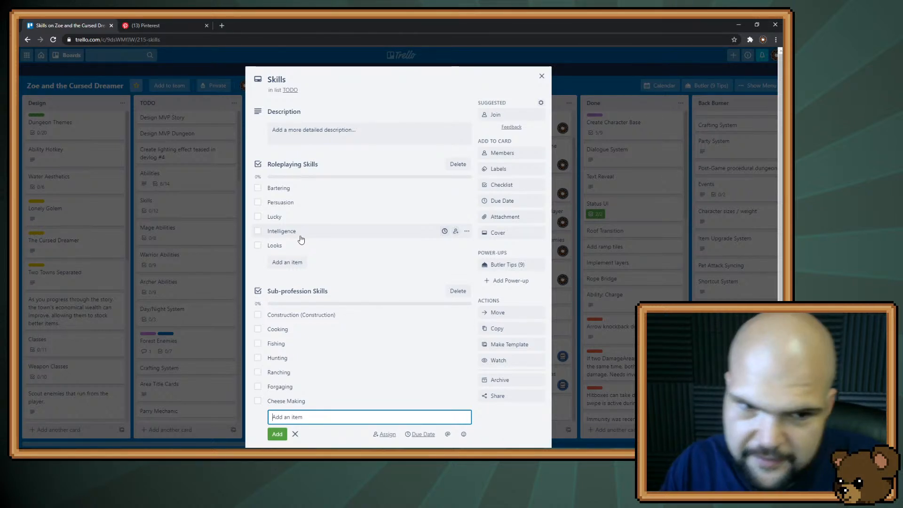
Add the item Stealth (klepto) to the Roleplaying Skills checklist and close the Skills card
click(294, 263)
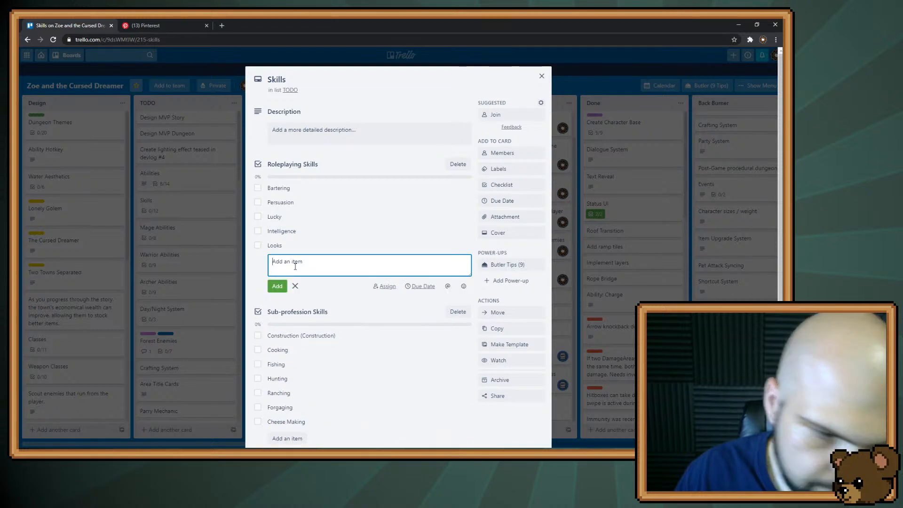
text(Stealth )
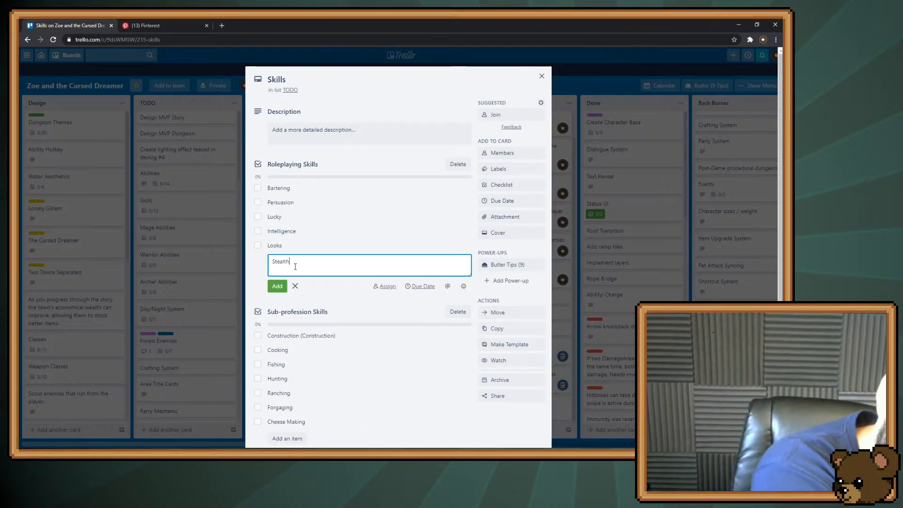
text(()
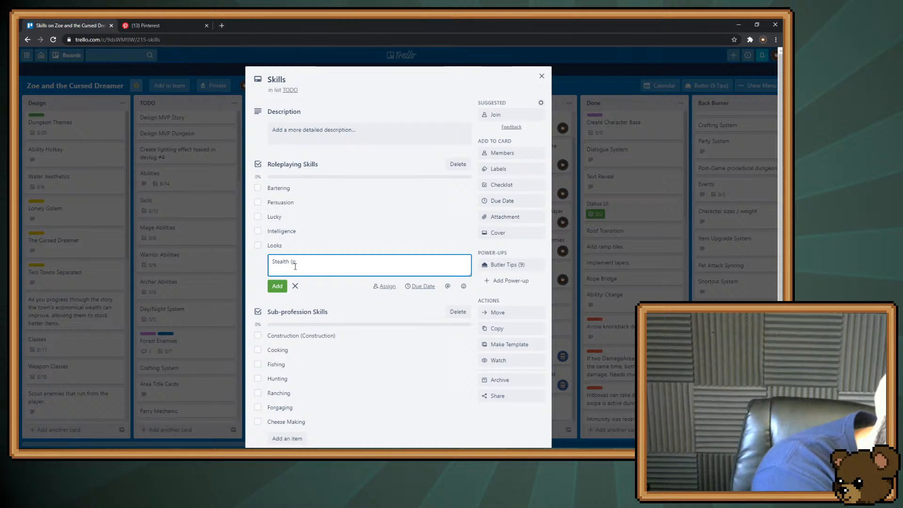
text(kle)
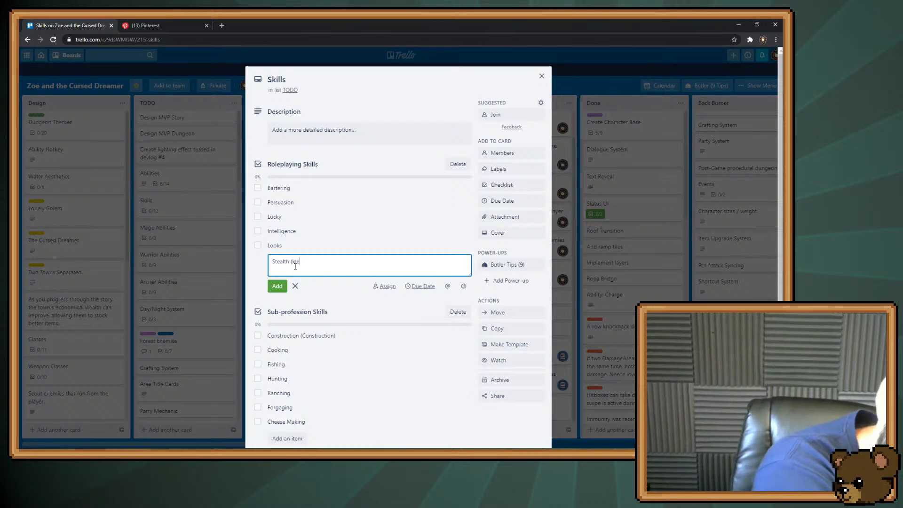
text(pto))
key(Return)
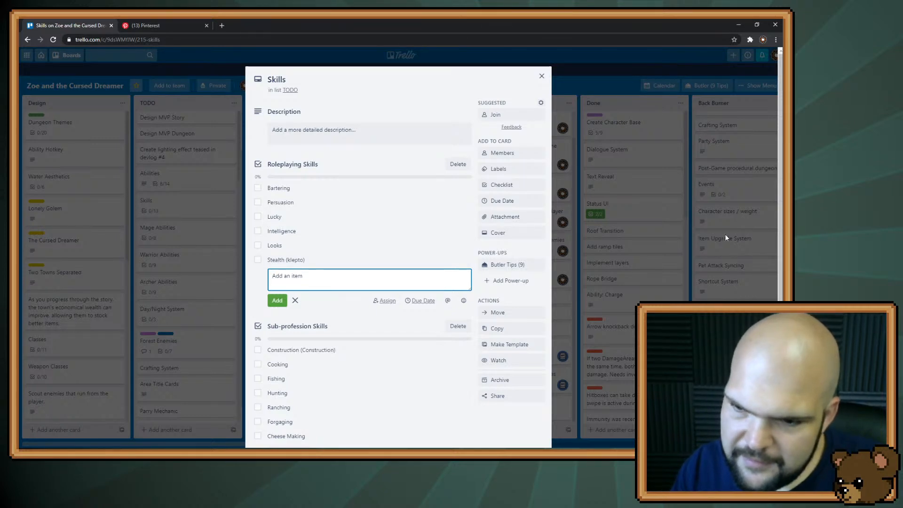
key(Escape)
key(Escape)
Look through the Back Burner and Priority lists, and view the Abilities card in the TODO list
scroll(744, 188, up, 3)
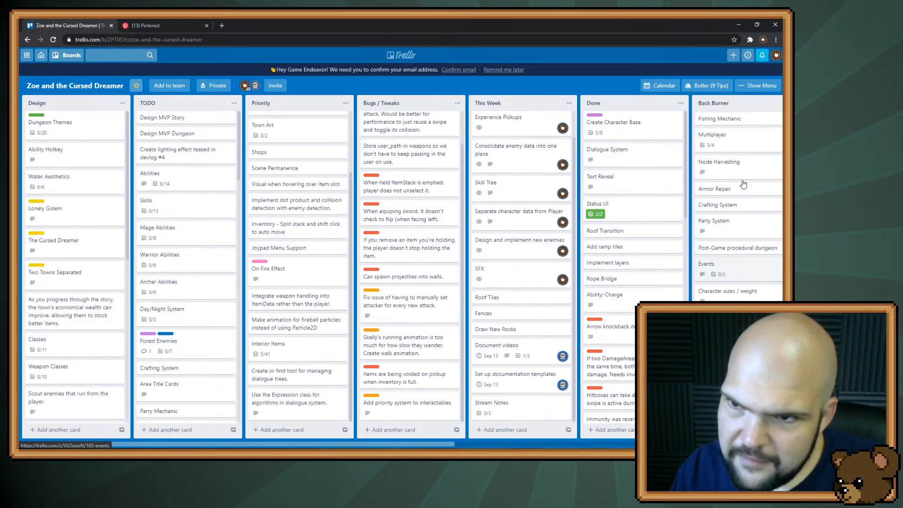
scroll(744, 184, down, 3)
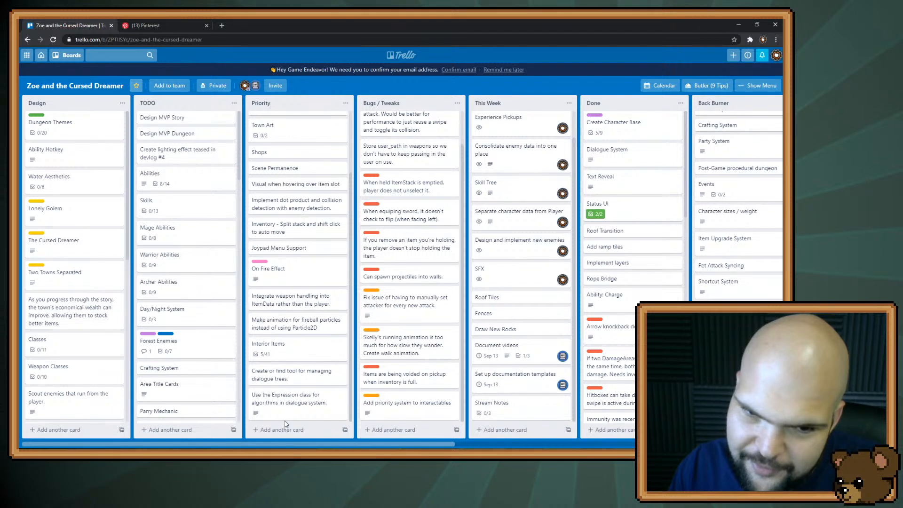
scroll(285, 424, up, 1)
scroll(266, 297, up, 1)
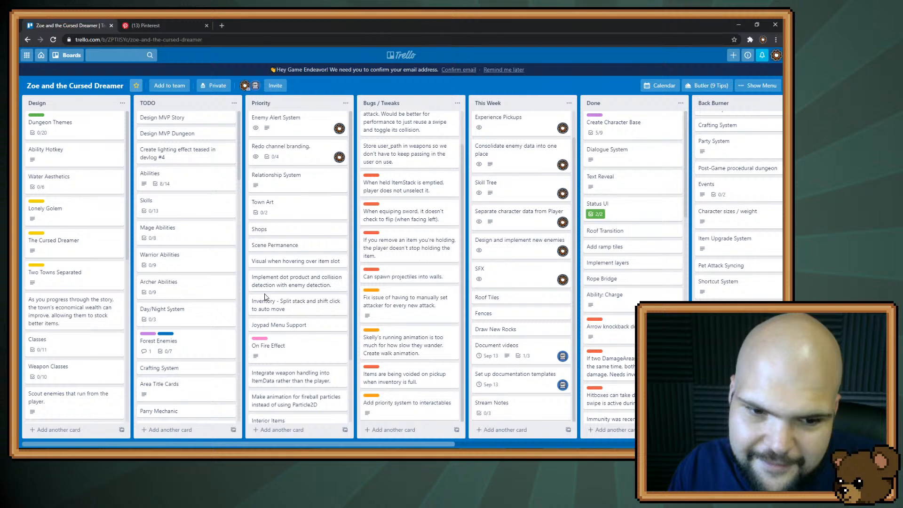
scroll(265, 297, down, 2)
scroll(265, 297, up, 2)
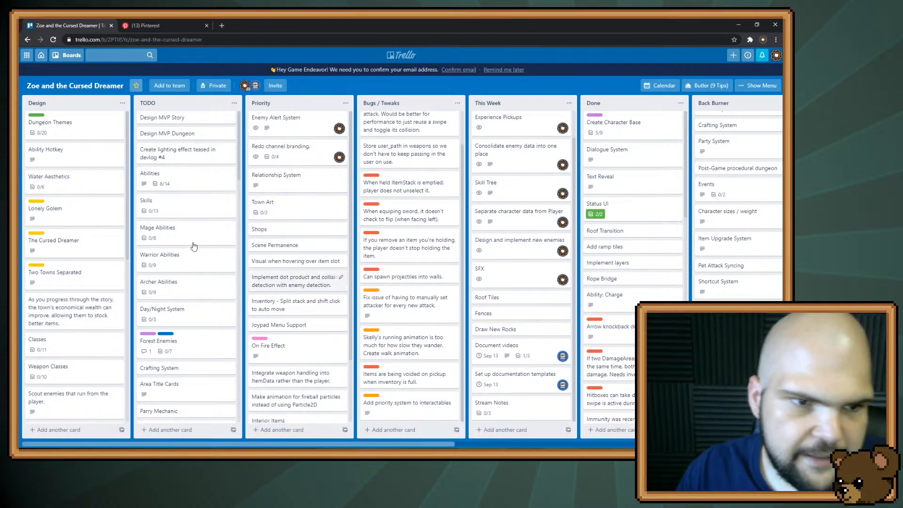
click(171, 181)
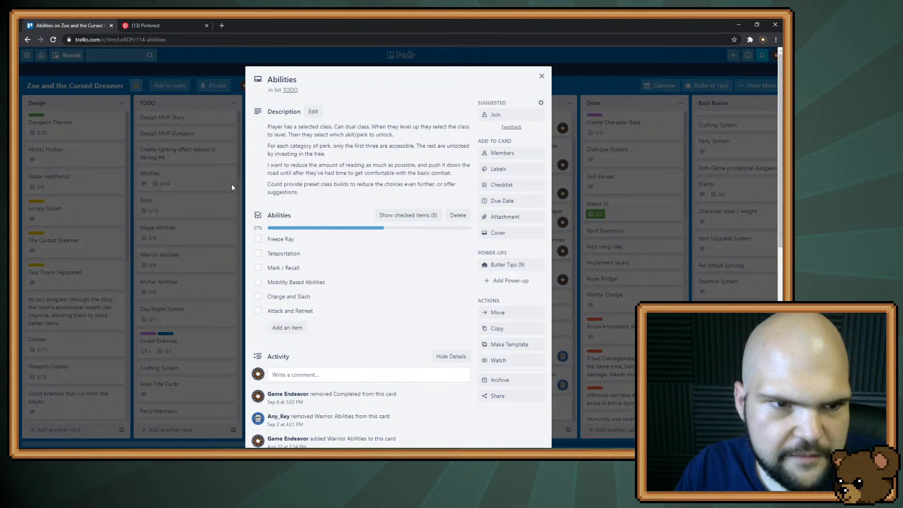
Reopen the Skills card and add the item Strength to its Roleplaying Skills checklist
click(209, 202)
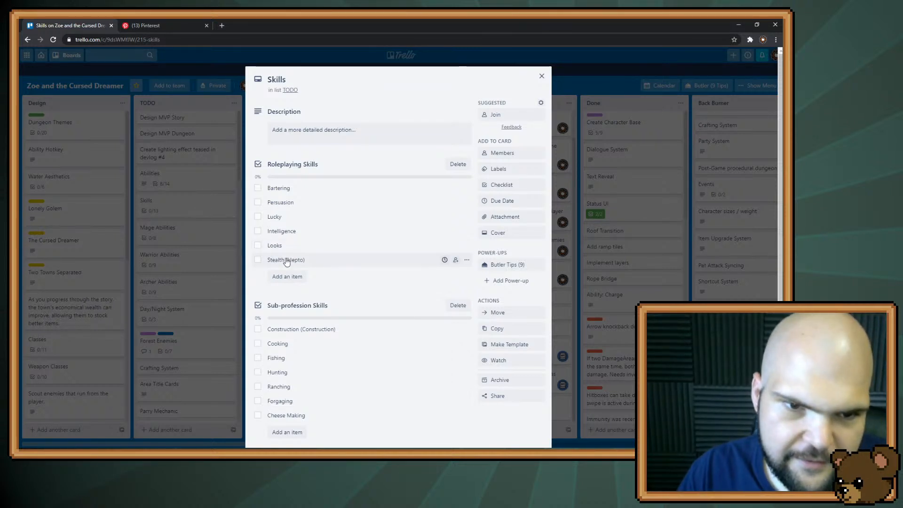
click(288, 276)
text(Strength)
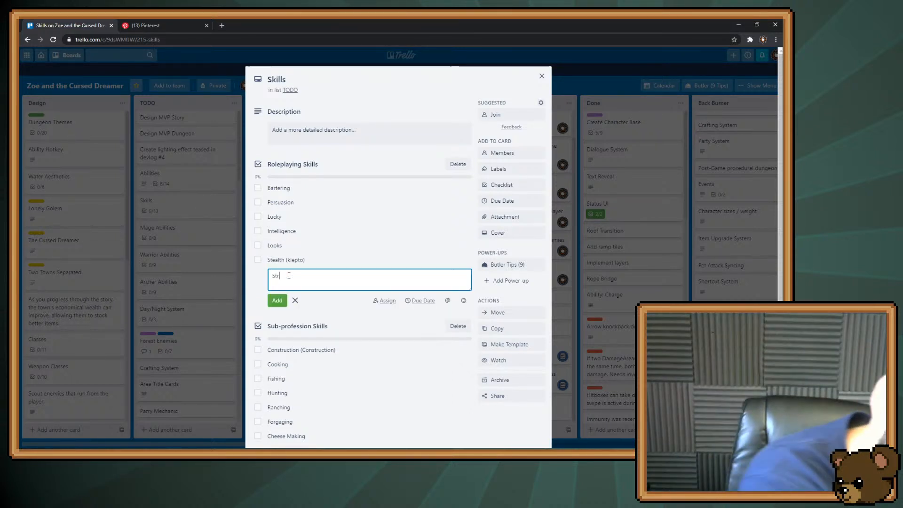
key(Return)
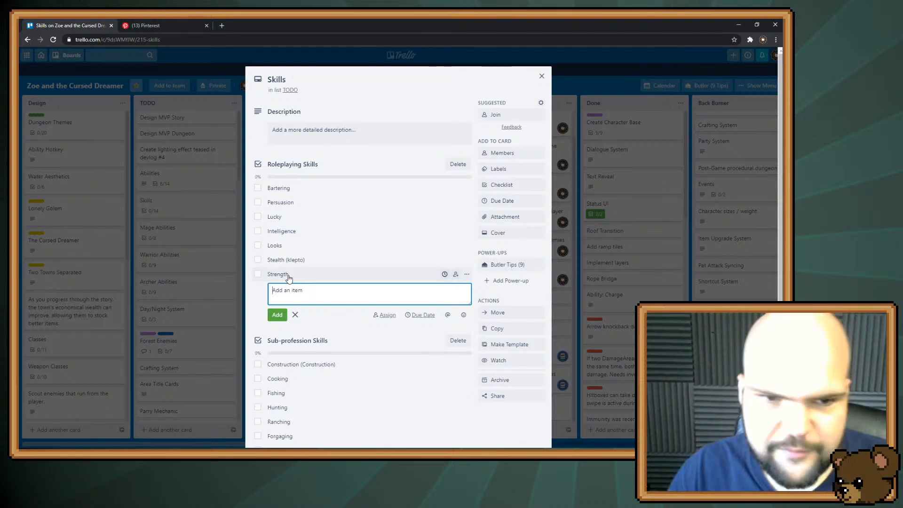
Reorder Roleplaying Skills so Strength sits between Lucky and Intelligence and Looks comes last below Stealth (klepto)
drag(284, 277, 293, 233)
drag(296, 276, 302, 259)
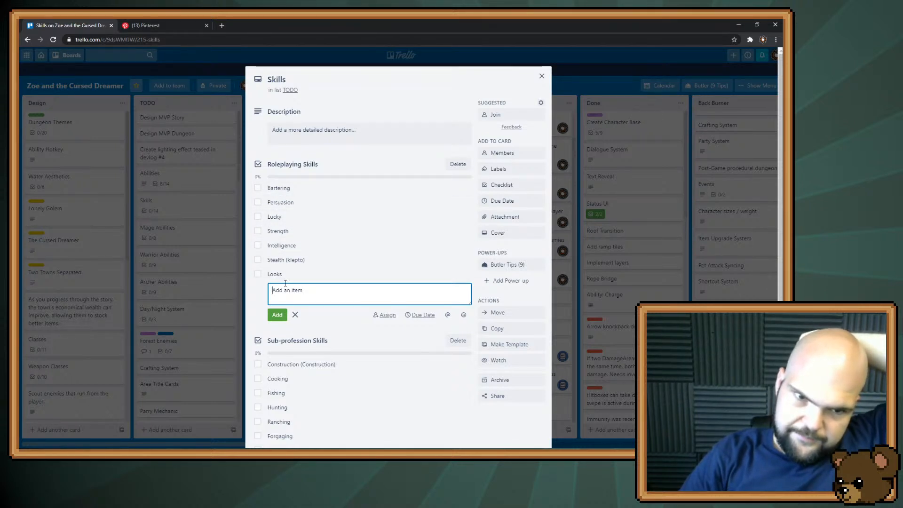
scroll(285, 283, down, 3)
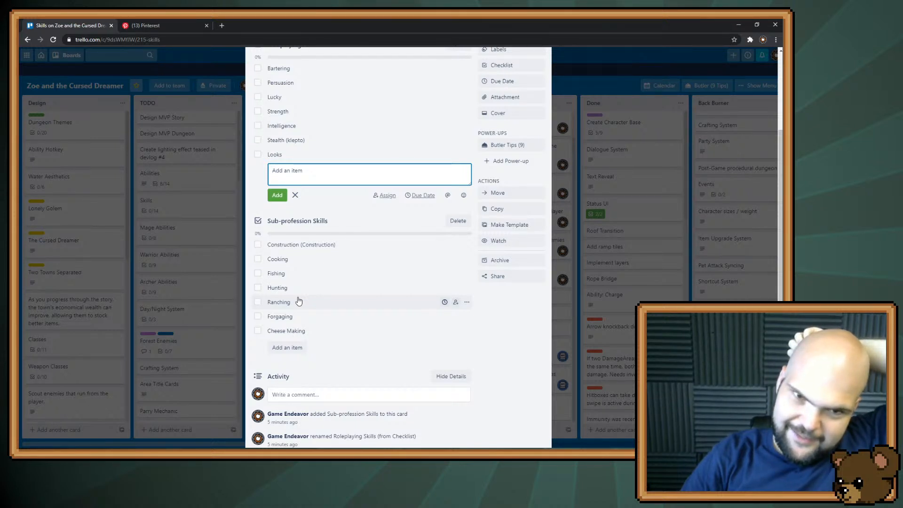
scroll(298, 301, up, 2)
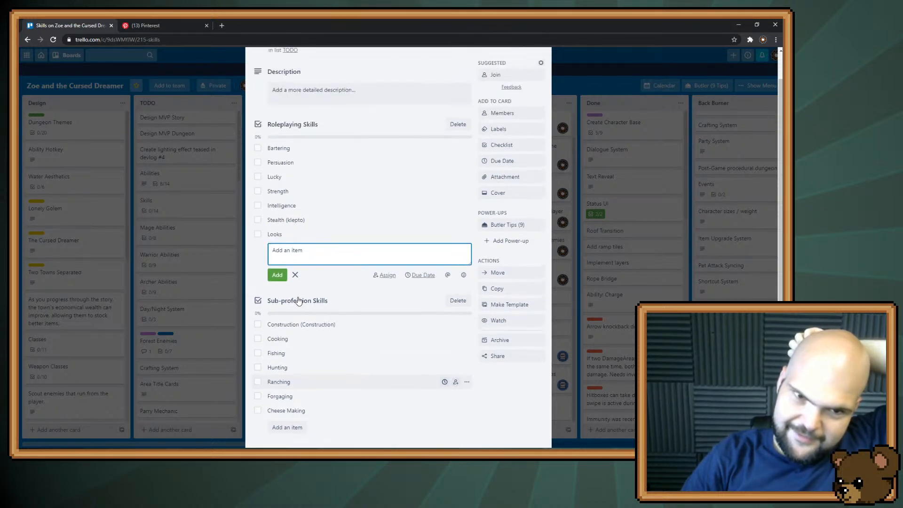
click(263, 268)
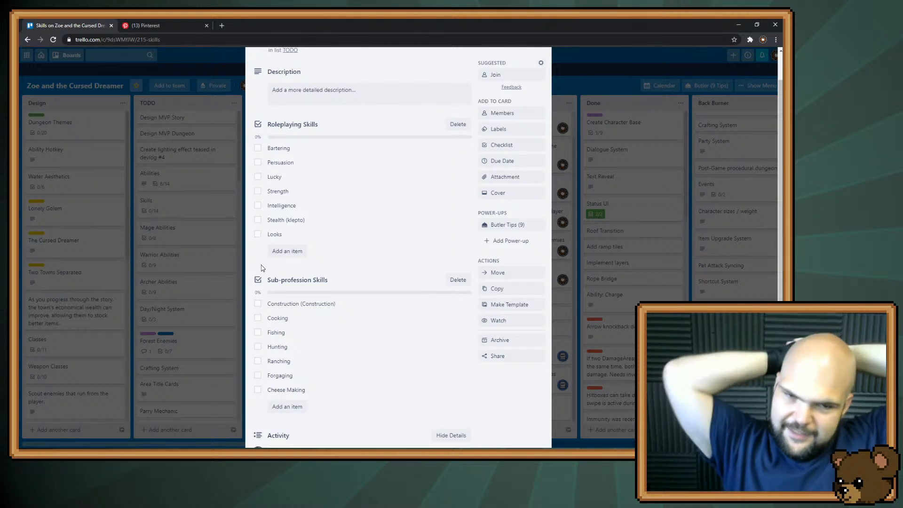